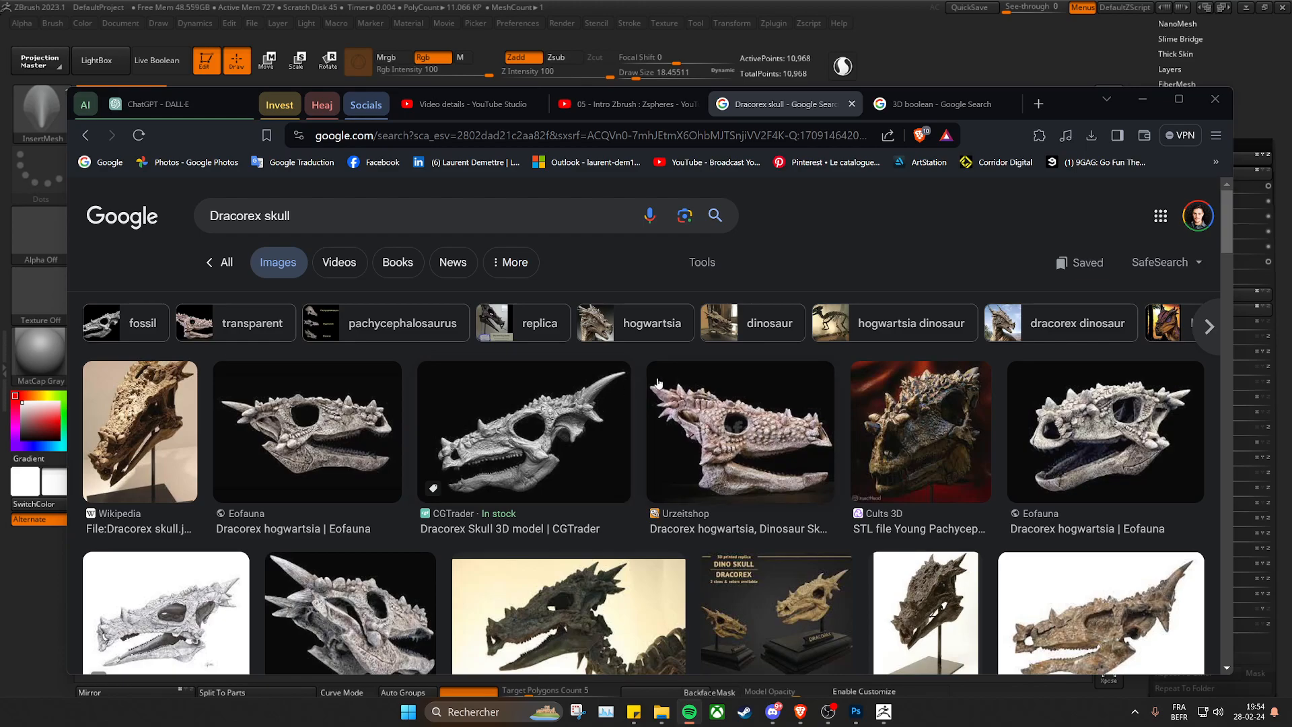
- Browse the Dracorex skull image results and preview the Fossil Wiki picture and the CGTrader 3D skull model
scroll(643, 385, down, 8)
scroll(768, 414, down, 5)
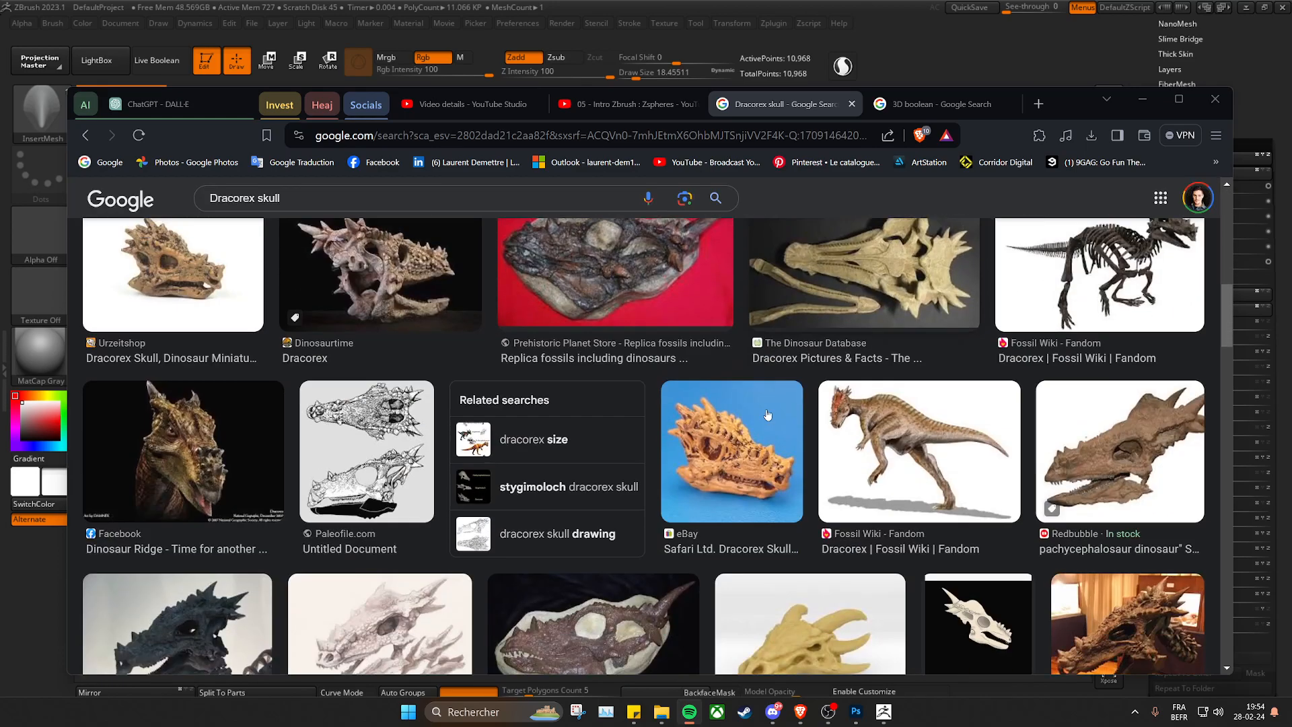
click(929, 351)
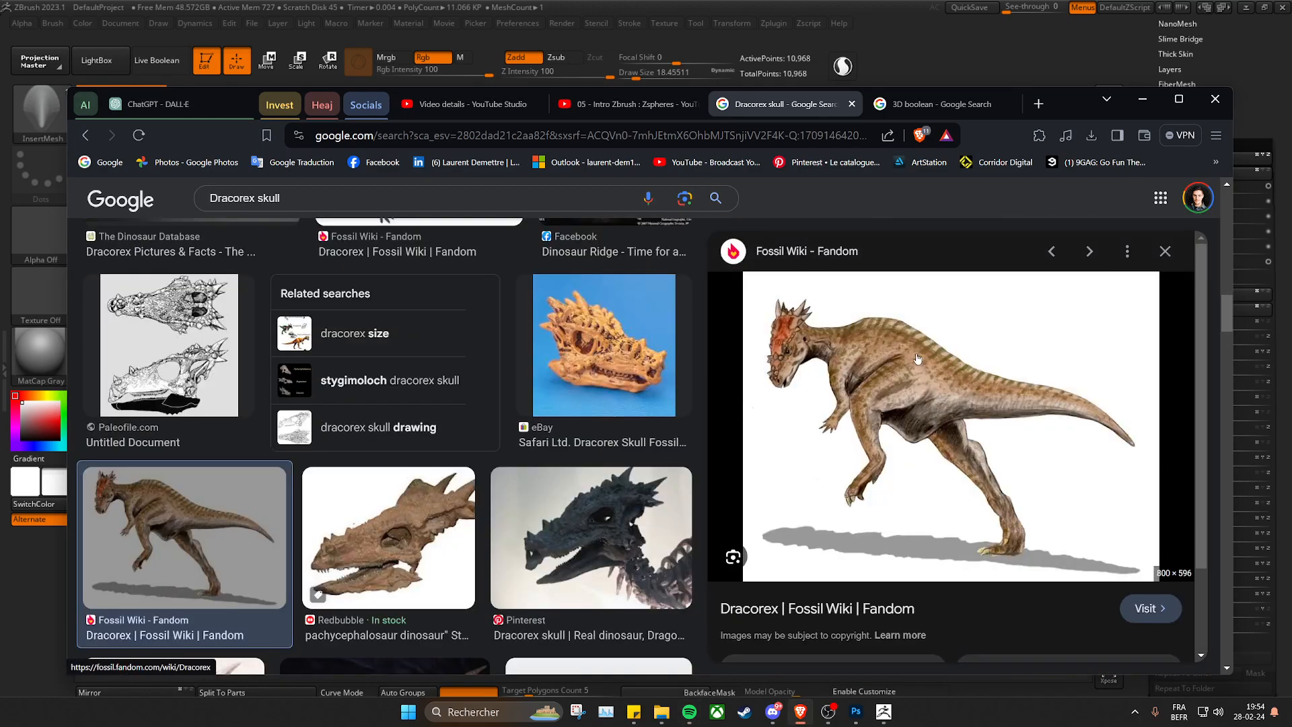
scroll(493, 559, down, 8)
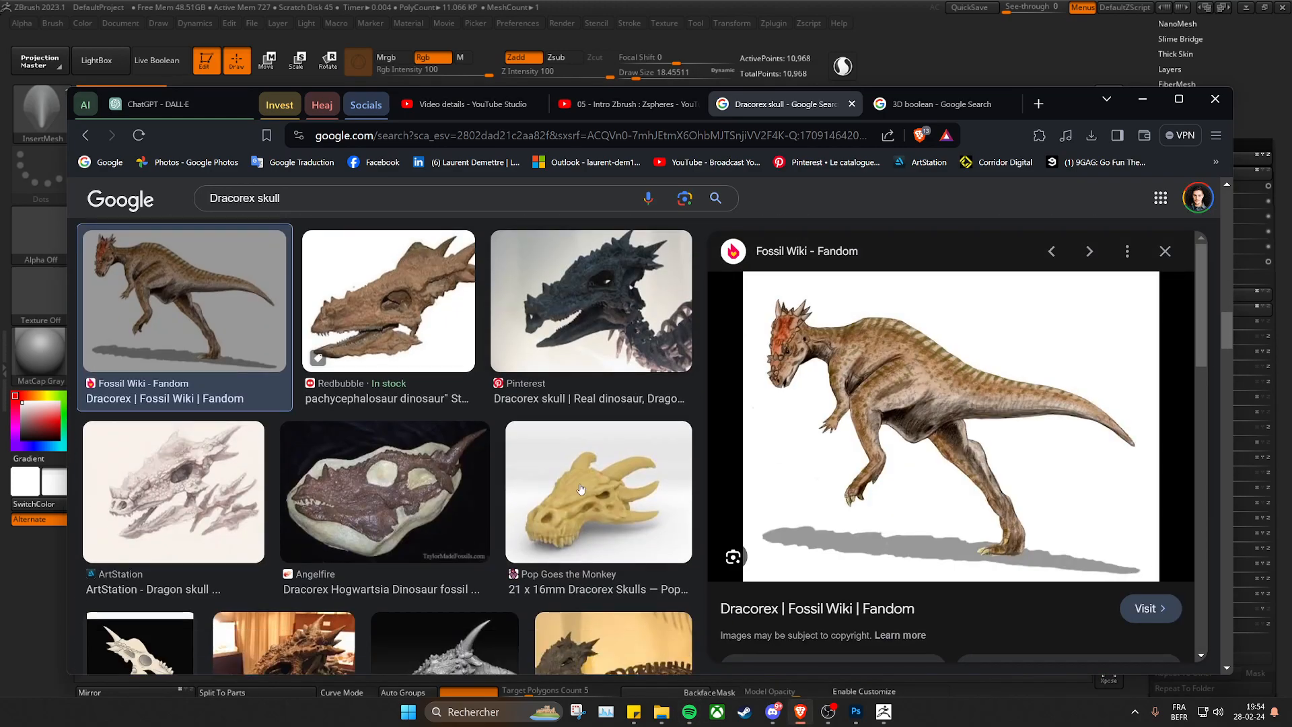
scroll(529, 498, up, 10)
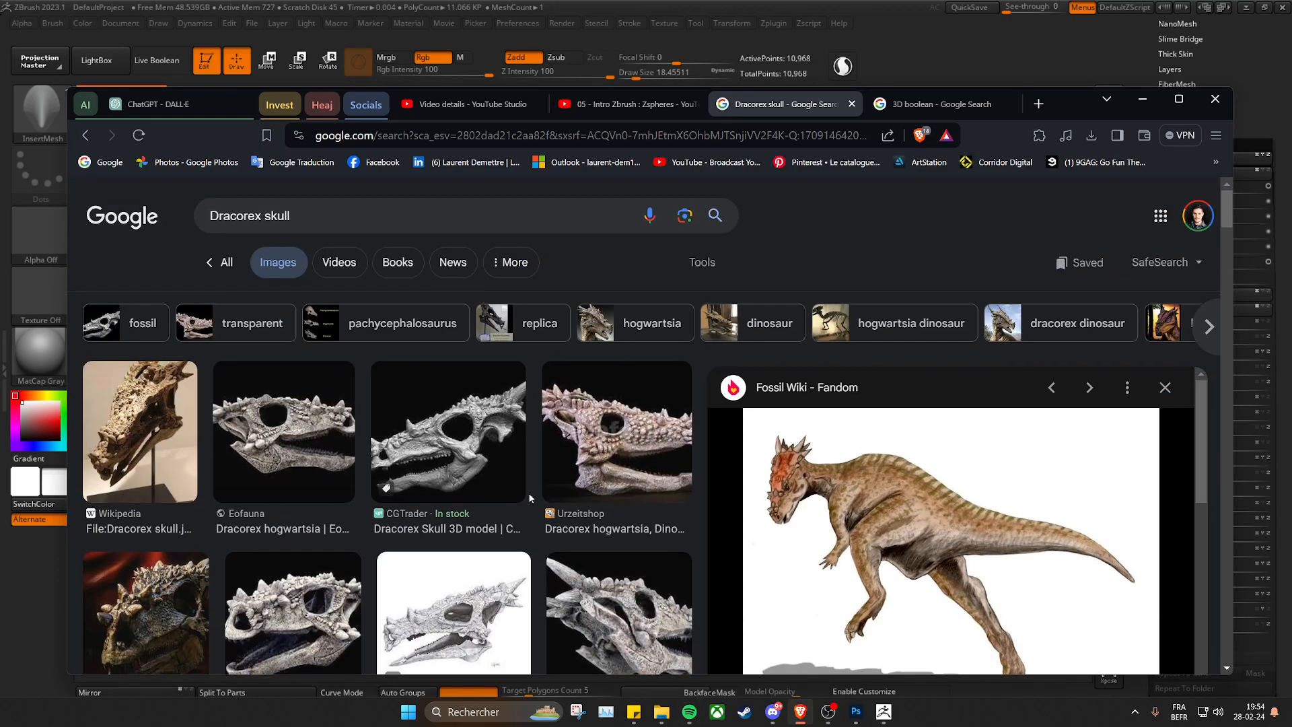
click(470, 438)
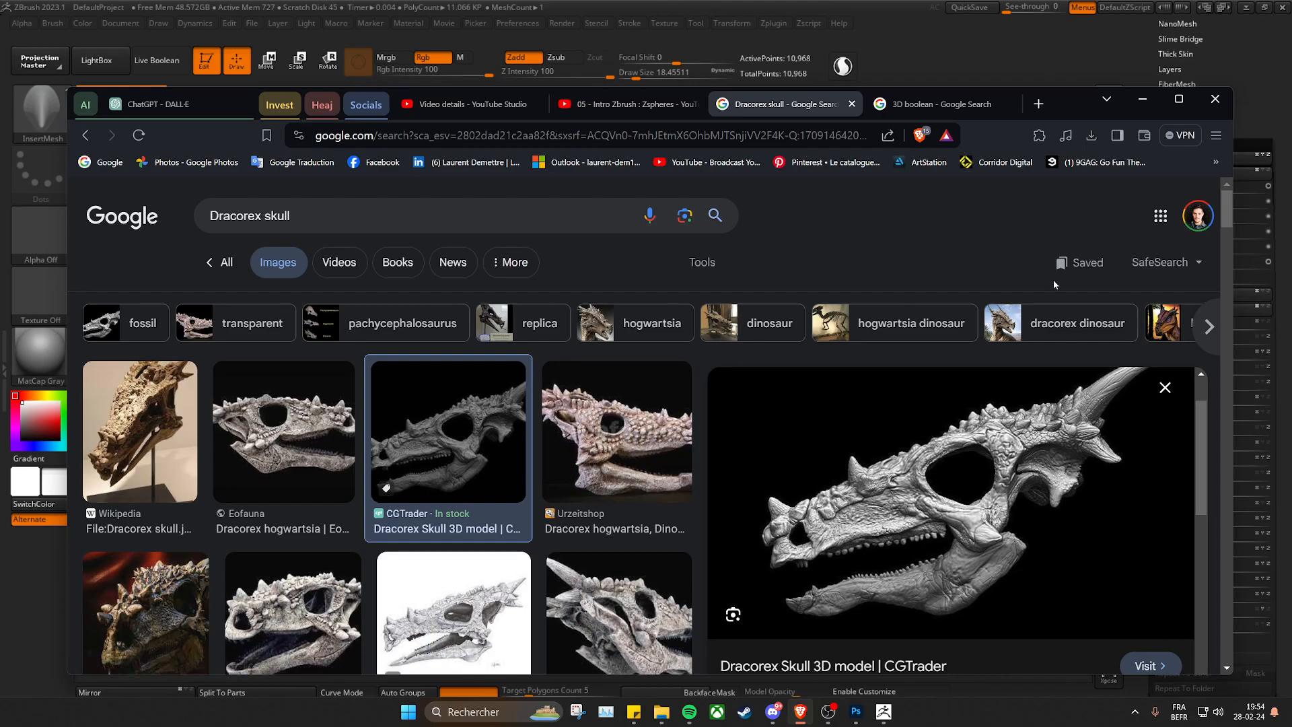
- Switch to ZBrush and examine the available starting projects in LightBox, including DefaultProject.ZPR
click(1143, 100)
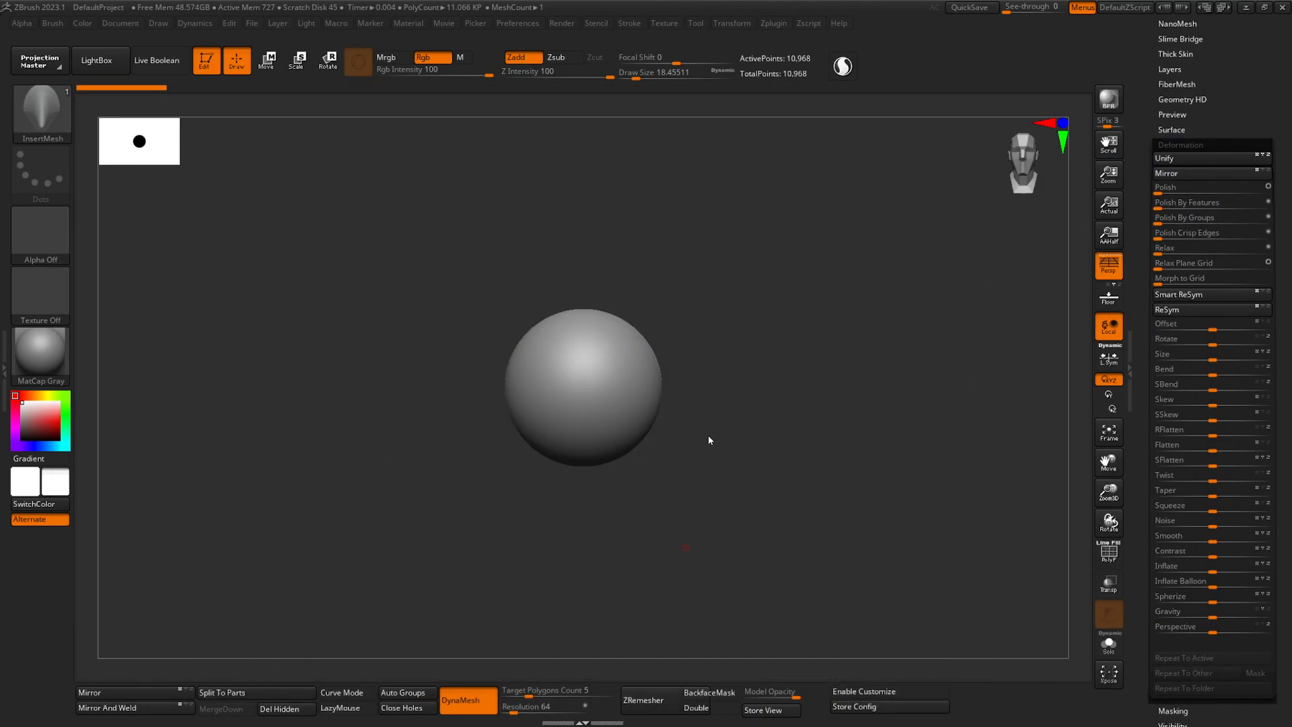
click(97, 60)
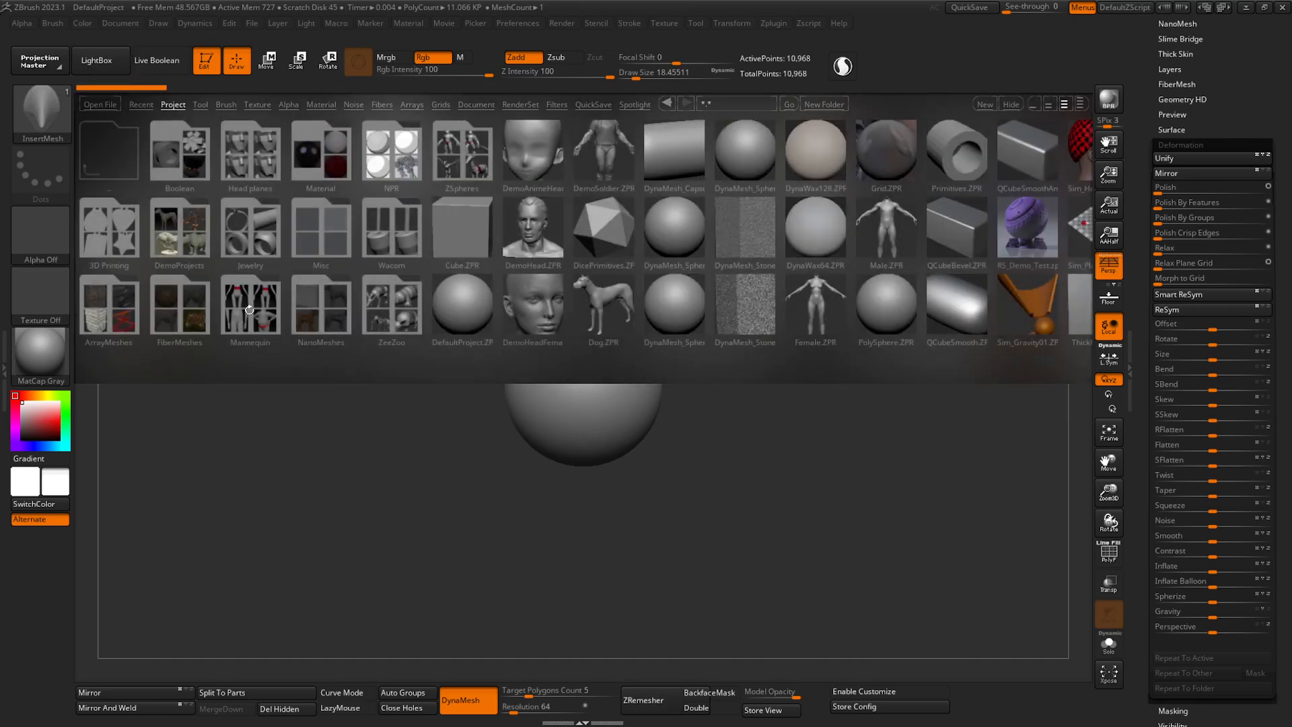
click(478, 318)
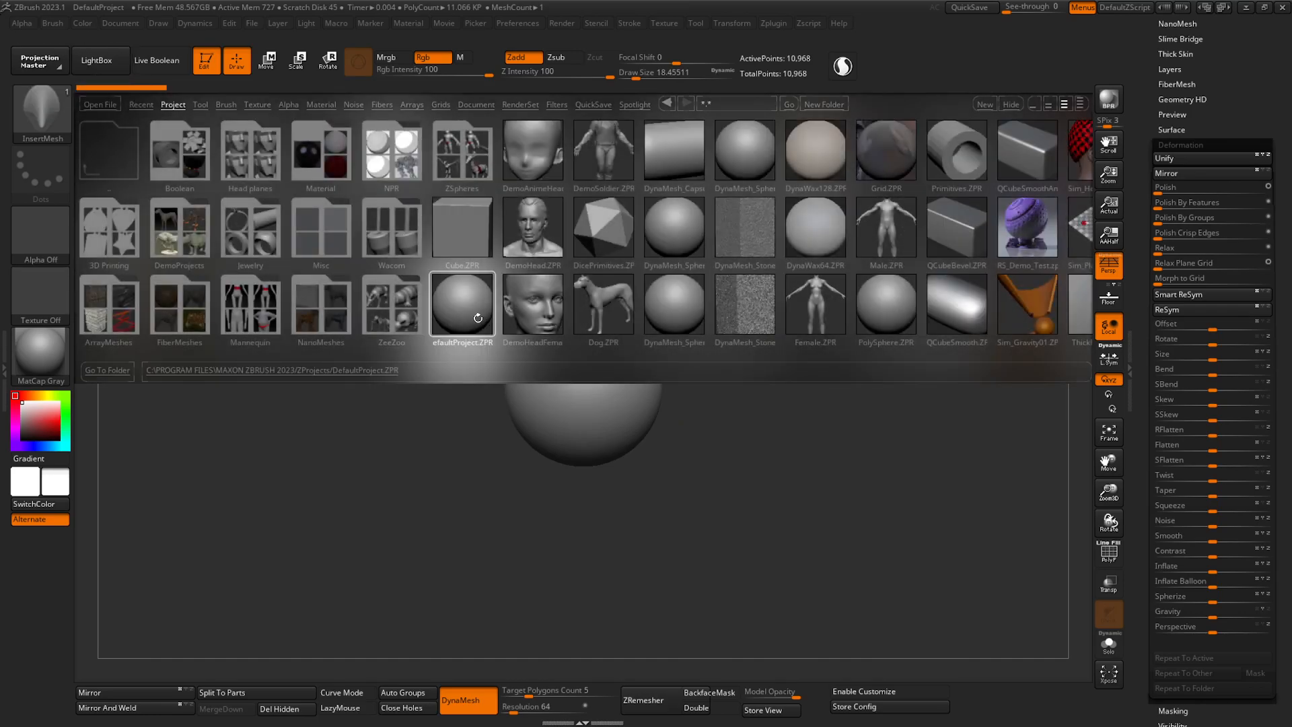
right_click(638, 436)
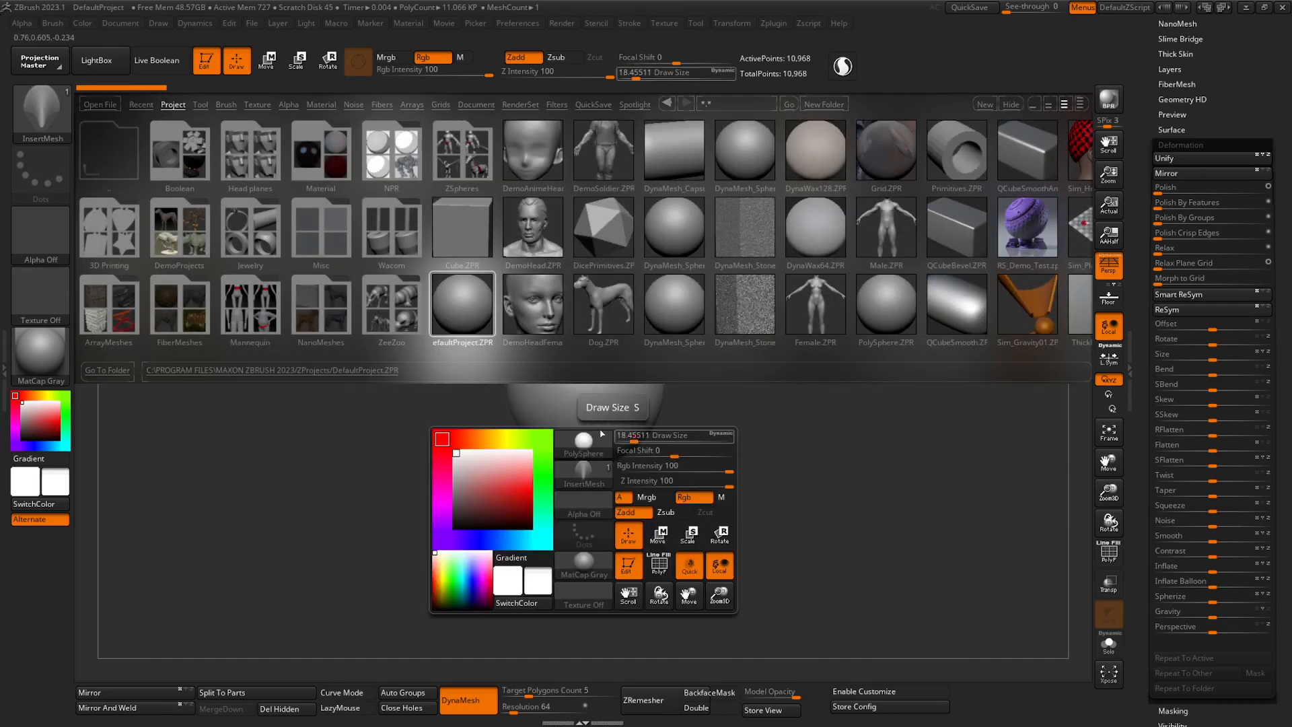
click(92, 66)
- Select the ClayBuildup brush, undo the thin test stroke, and sculpt two crossing strokes on the sphere at a draw size of about 44
click(58, 113)
click(200, 143)
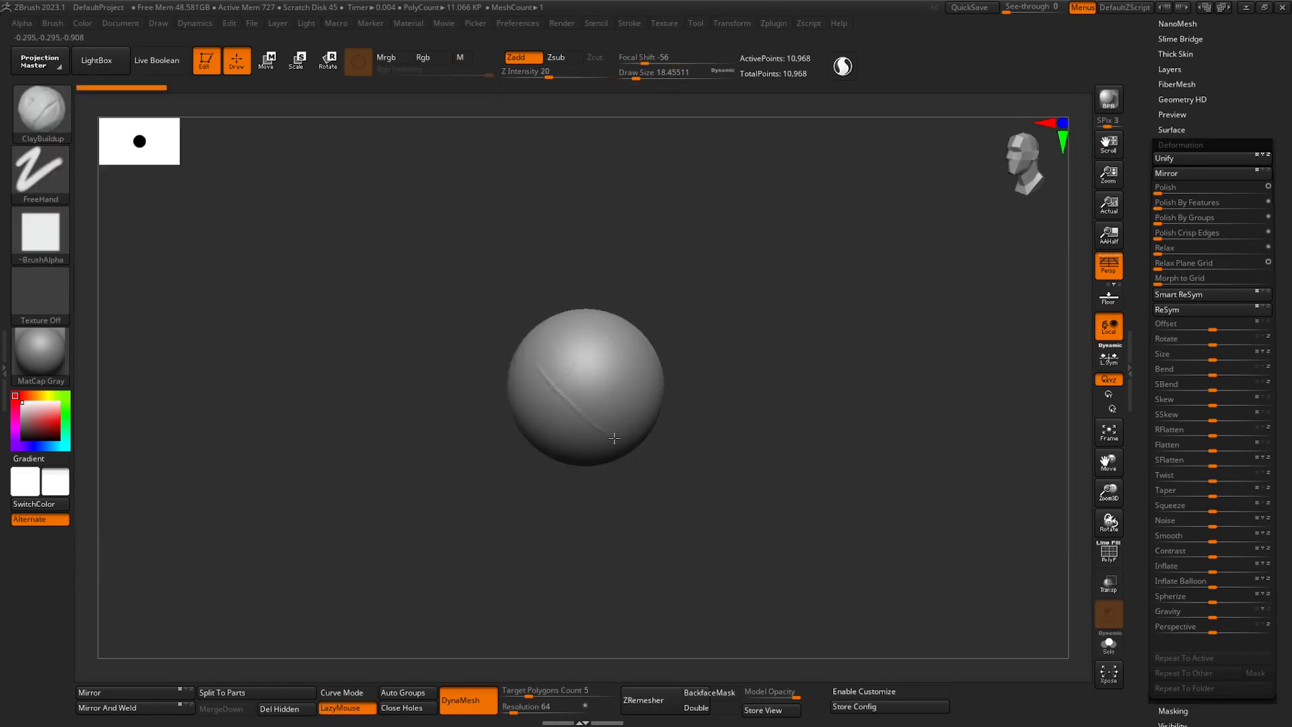
key(ctrl+z)
right_click(555, 390)
drag(556, 389, 565, 389)
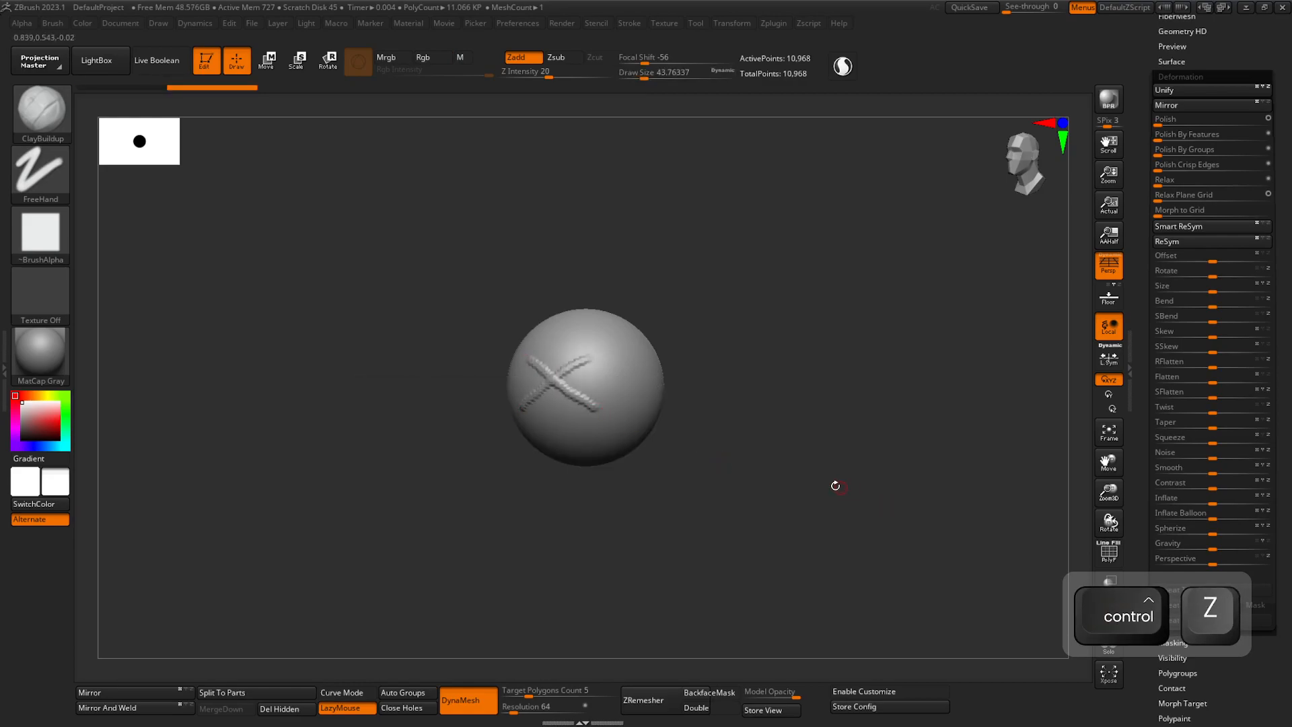
ctrl+right_drag(613, 394, 713, 469)
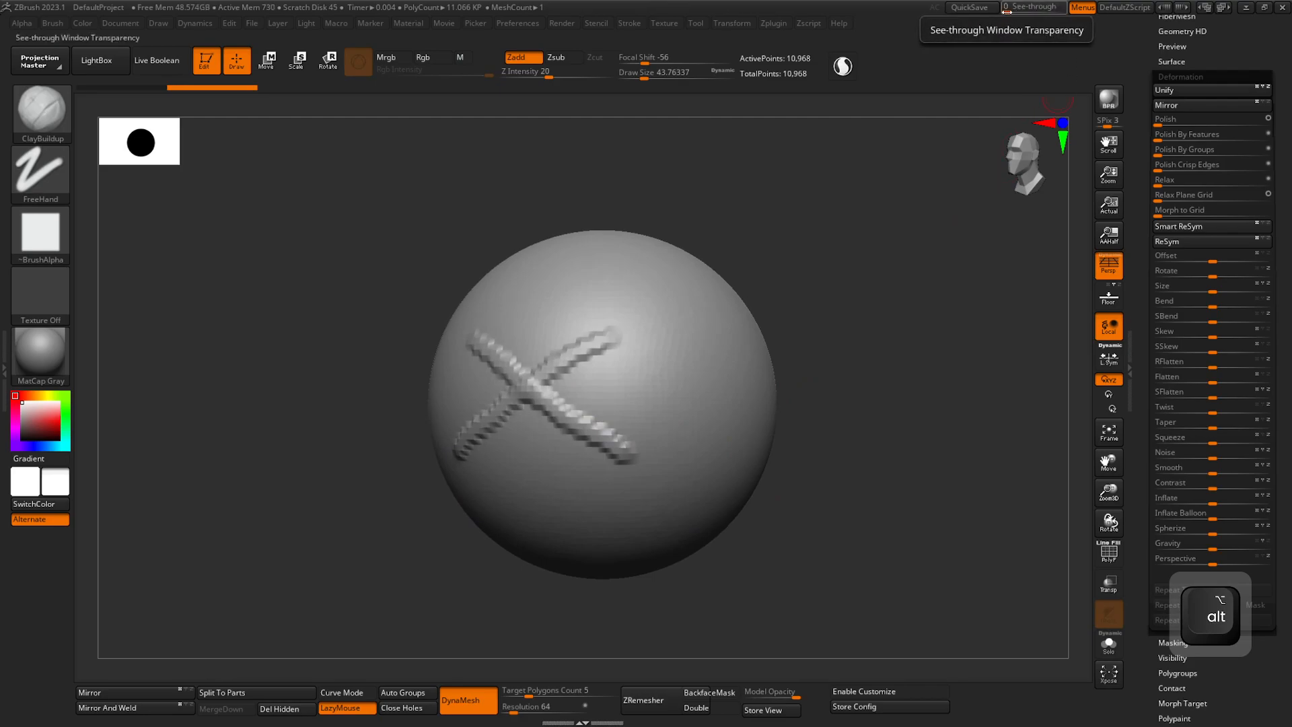
- Position the browser's skull reference behind ZBrush and set the See-through window transparency to 29
mouse_move(1013, 11)
mouse_down()
mouse_move(1036, 9)
mouse_move(1023, 9)
mouse_up()
key(alt+Tab)
key(alt+Tab)
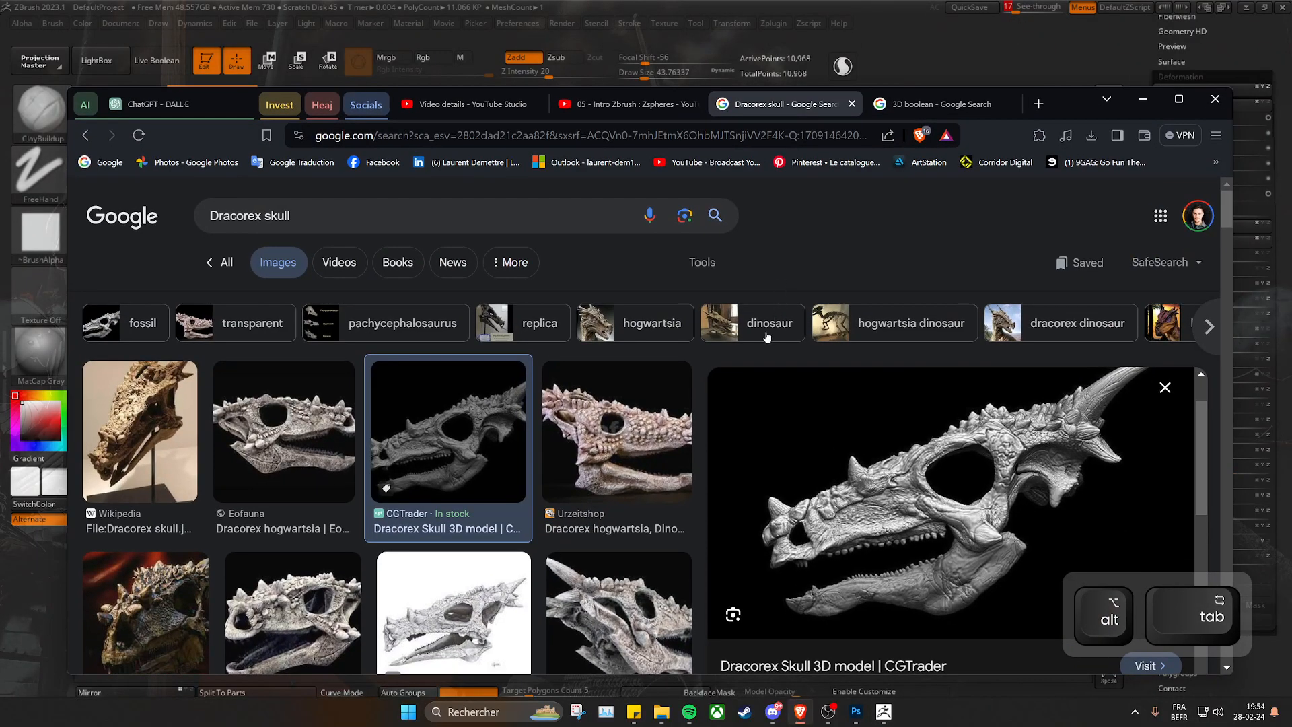
drag(1072, 107, 1051, 59)
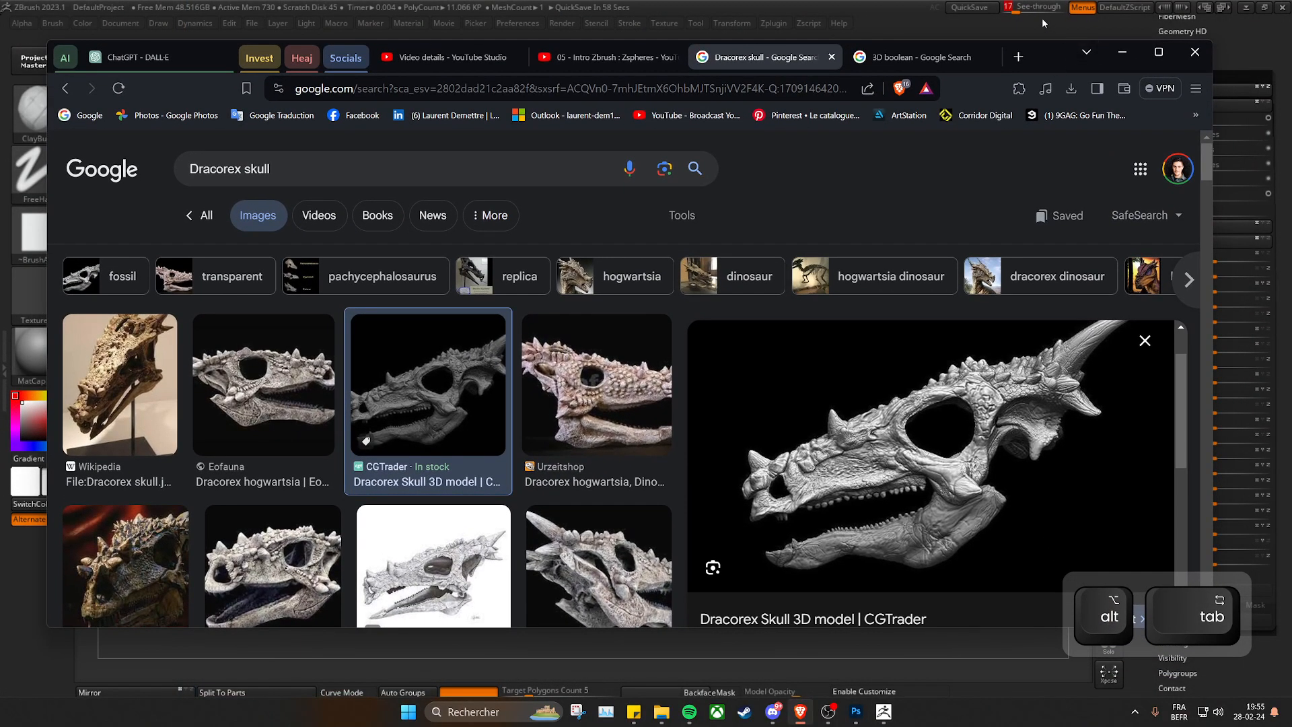
key(alt+Tab)
mouse_move(1020, 10)
mouse_down()
mouse_move(1040, 8)
mouse_move(1001, 2)
mouse_move(1022, 3)
mouse_up()
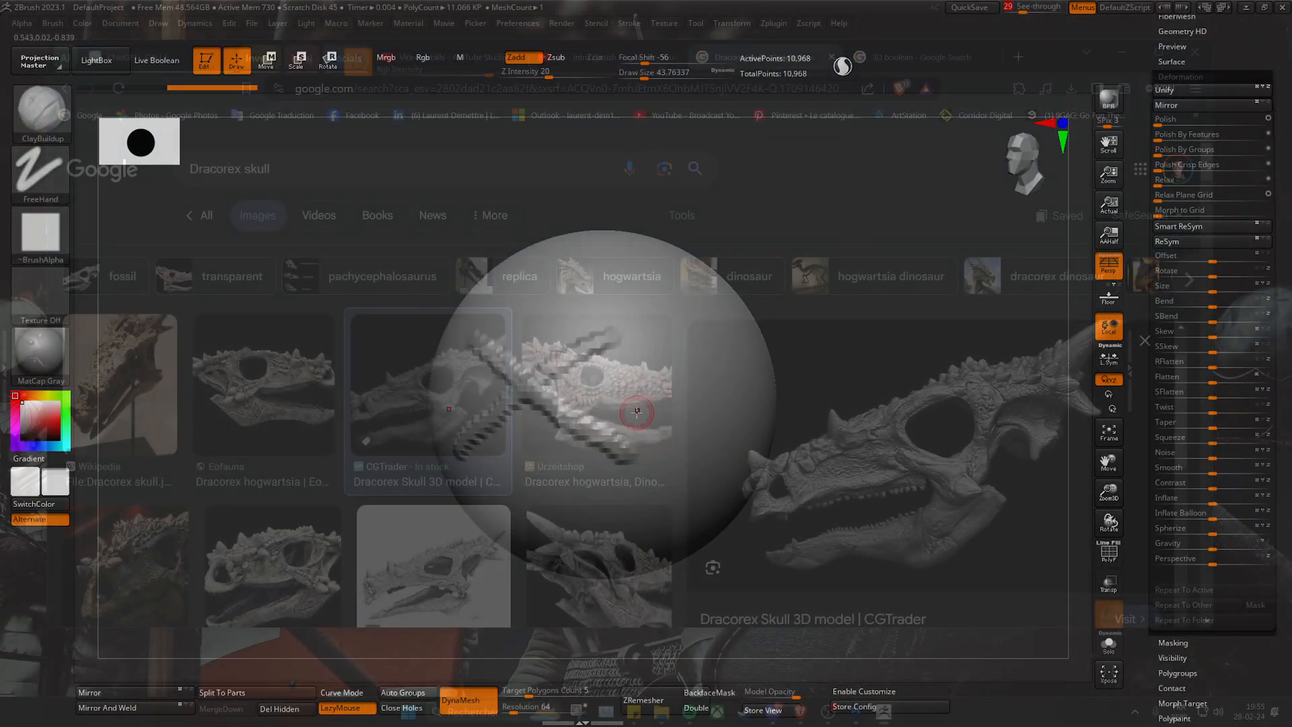
- Pull the sphere into an elongated egg-shaped skull form with the Move brush at a draw size of about 743
alt+right_drag(637, 411, 727, 427)
key(b)
click(618, 362)
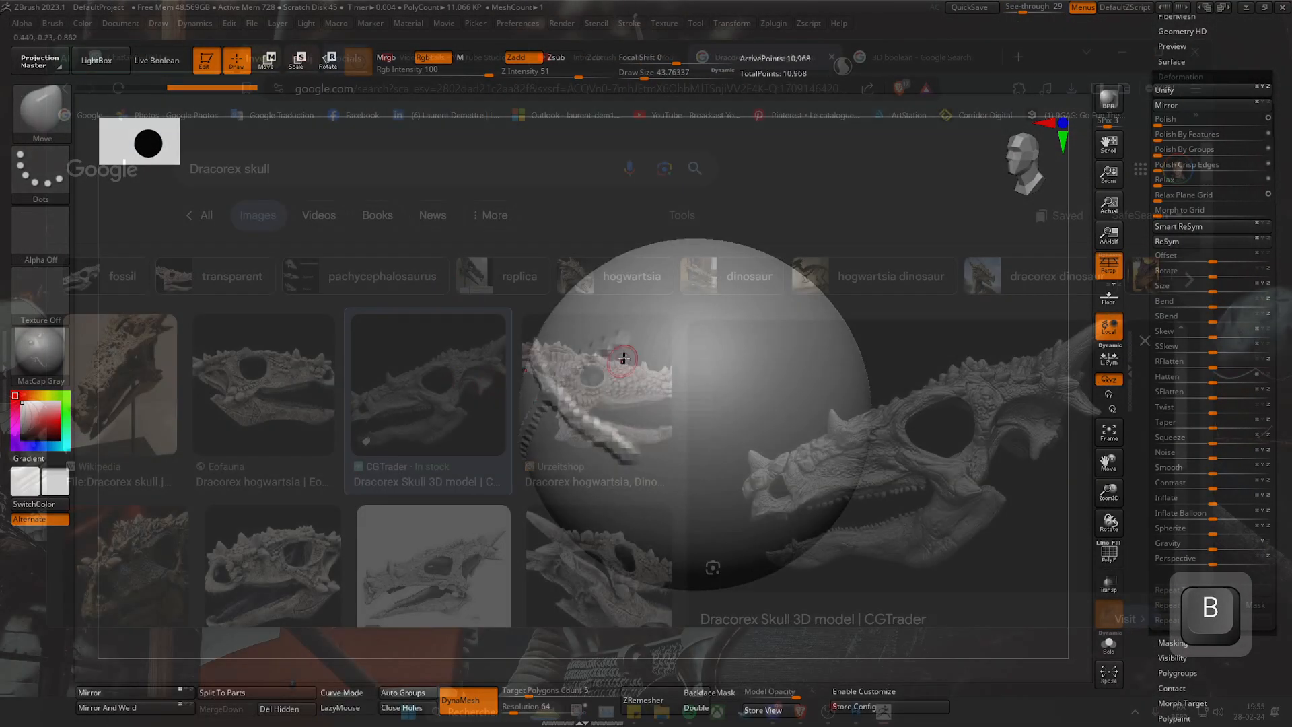
key(space)
mouse_move(663, 317)
mouse_down()
mouse_move(463, 479)
mouse_move(418, 552)
mouse_up()
key(ctrl+z)
key(space)
mouse_move(619, 471)
mouse_down()
mouse_move(657, 471)
mouse_move(515, 478)
mouse_move(352, 535)
mouse_up()
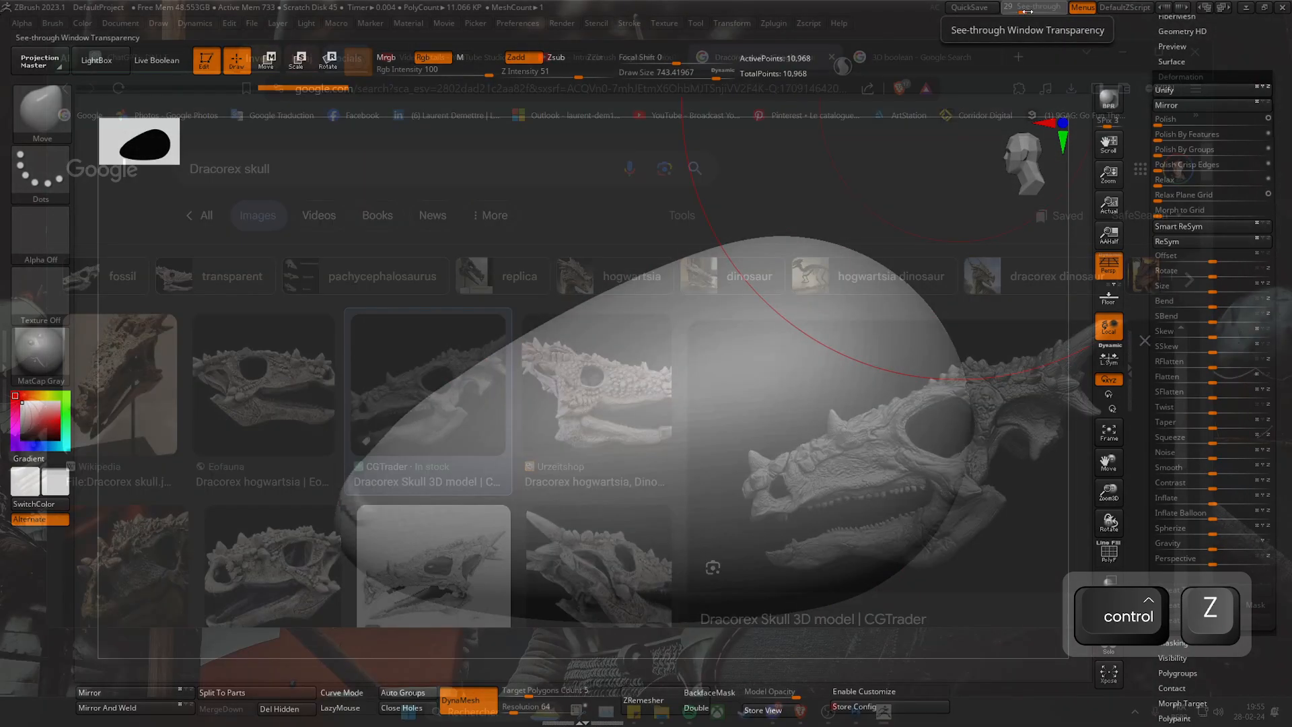
- Set the See-through window transparency to 0
drag(1022, 7, 989, 9)
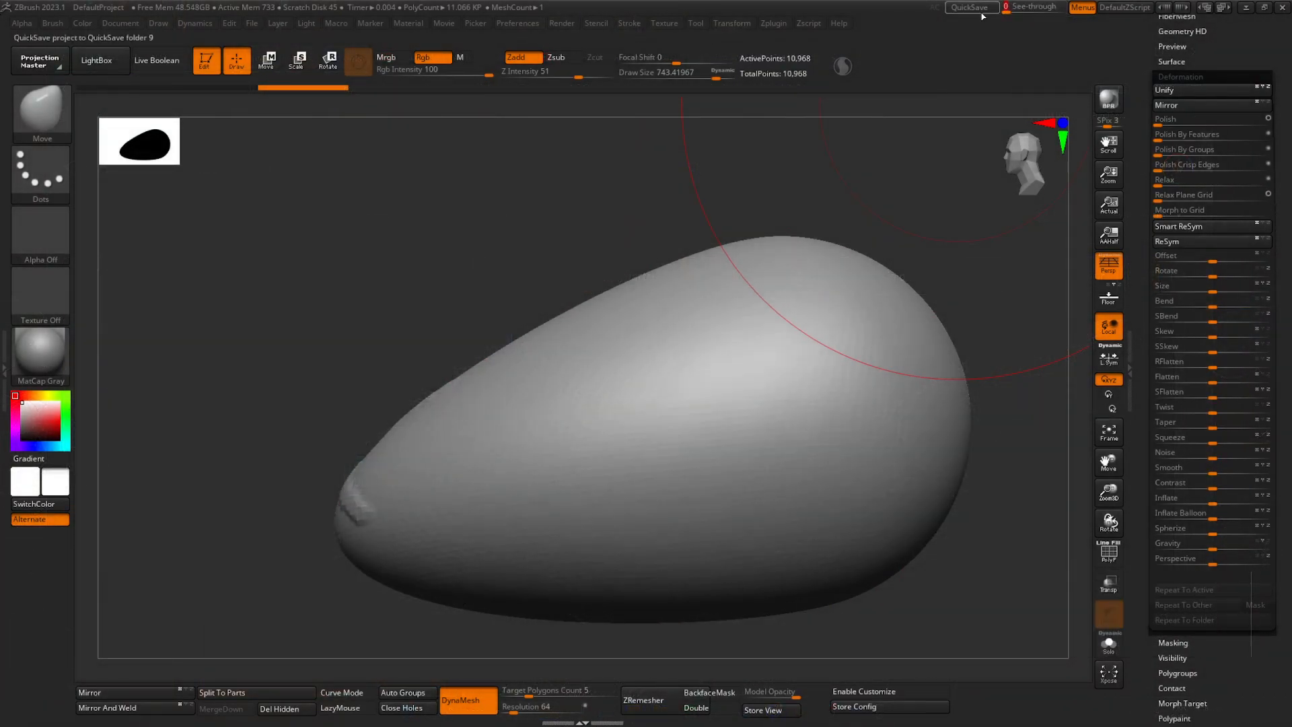
alt+right_drag(706, 534, 590, 436)
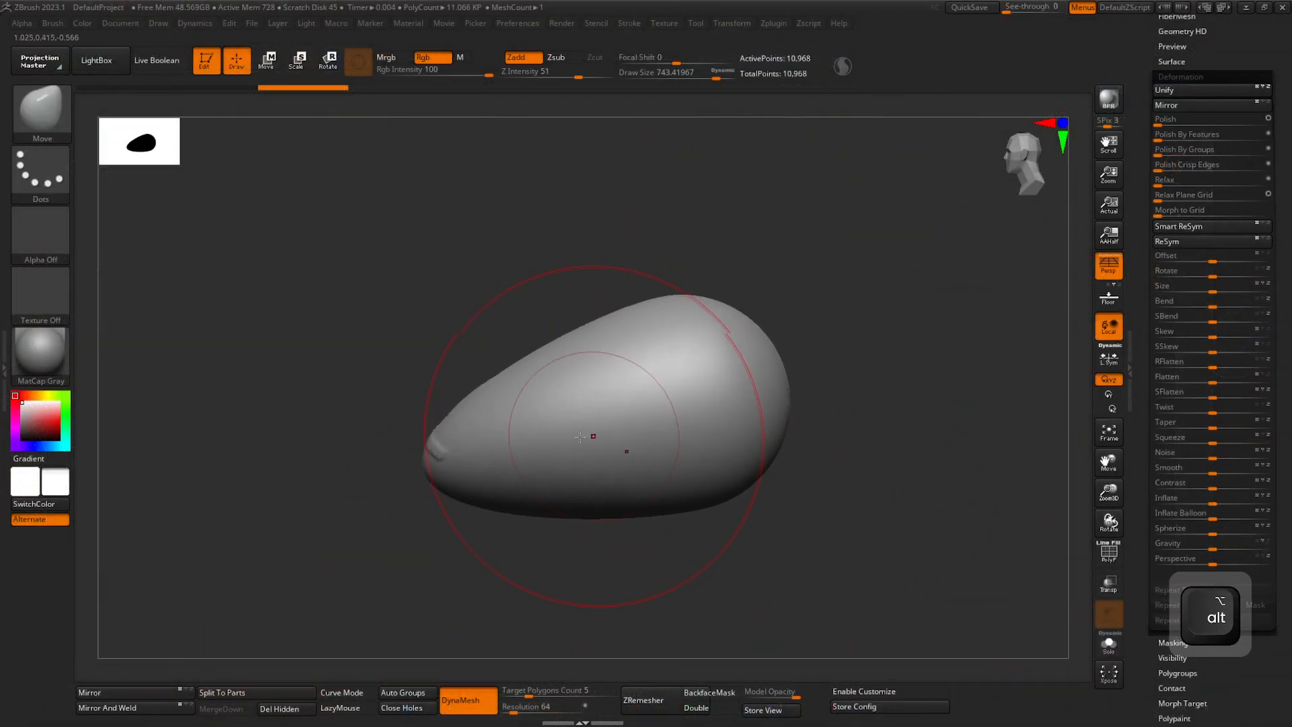
- Dock the Texture palette in the side tray with its Image Plane section expanded
click(3, 372)
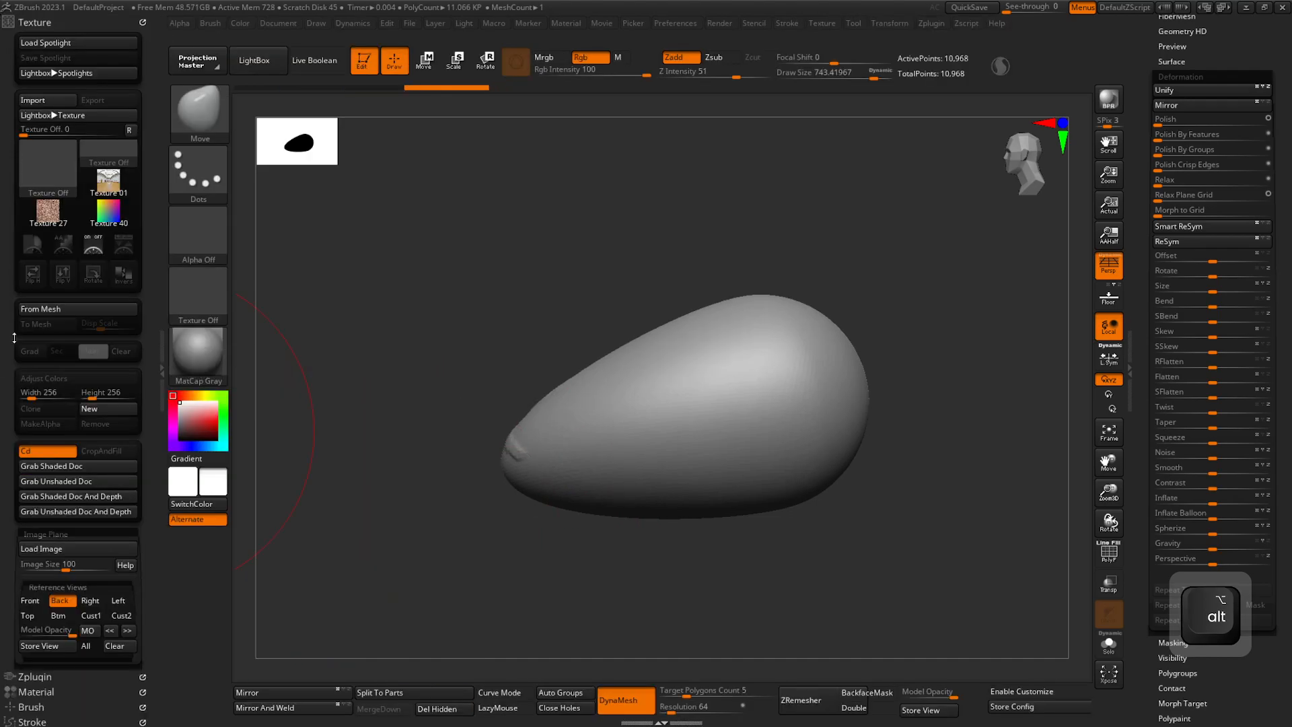
click(27, 22)
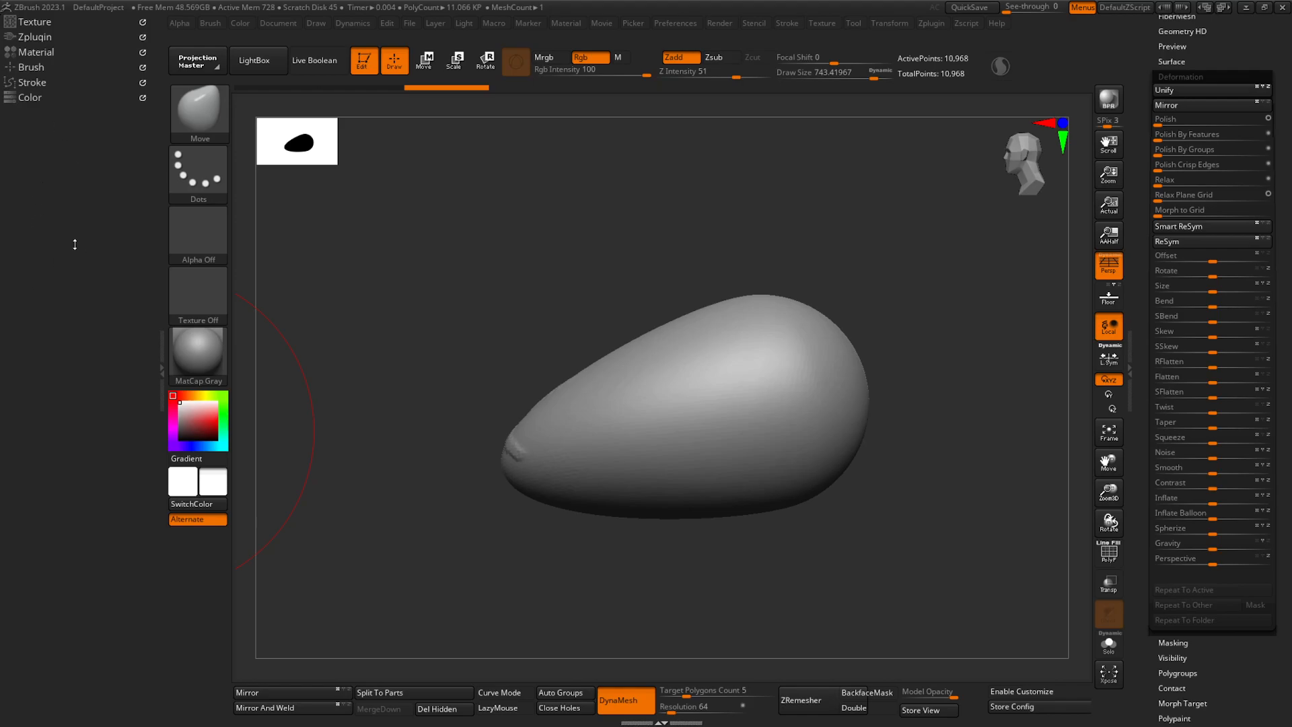
click(831, 25)
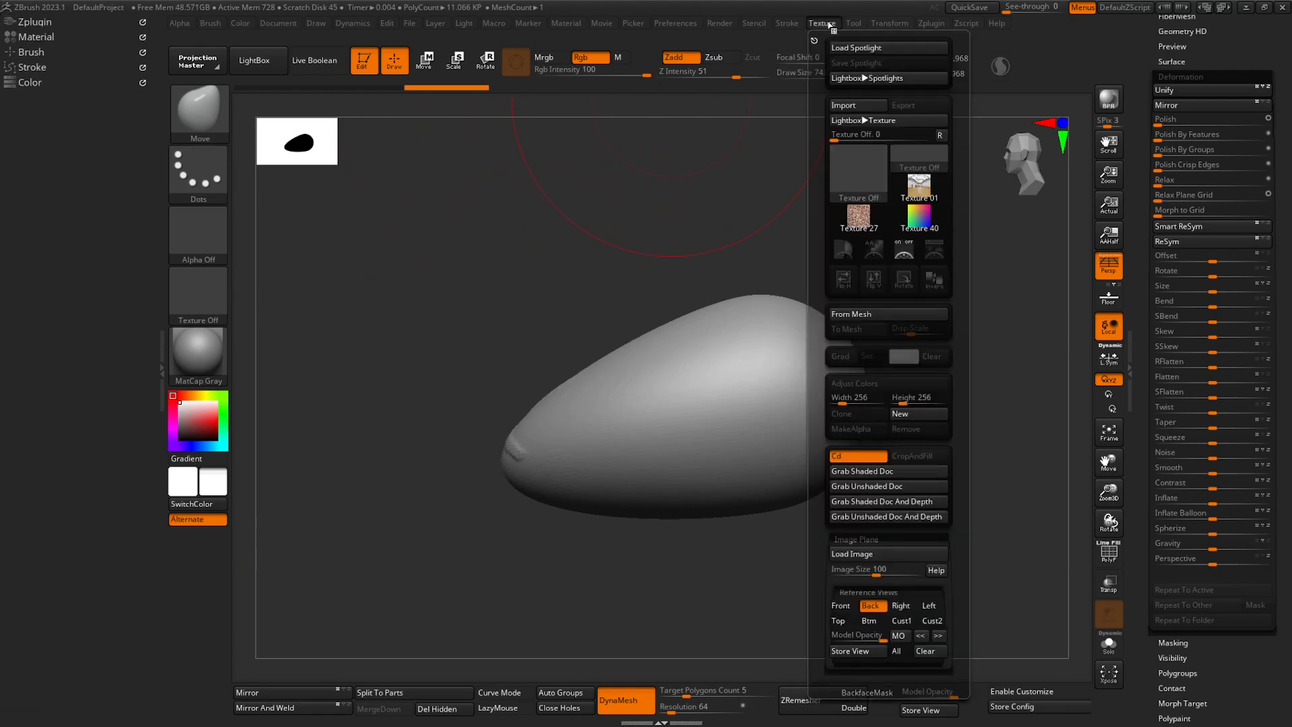
drag(814, 41, 40, 371)
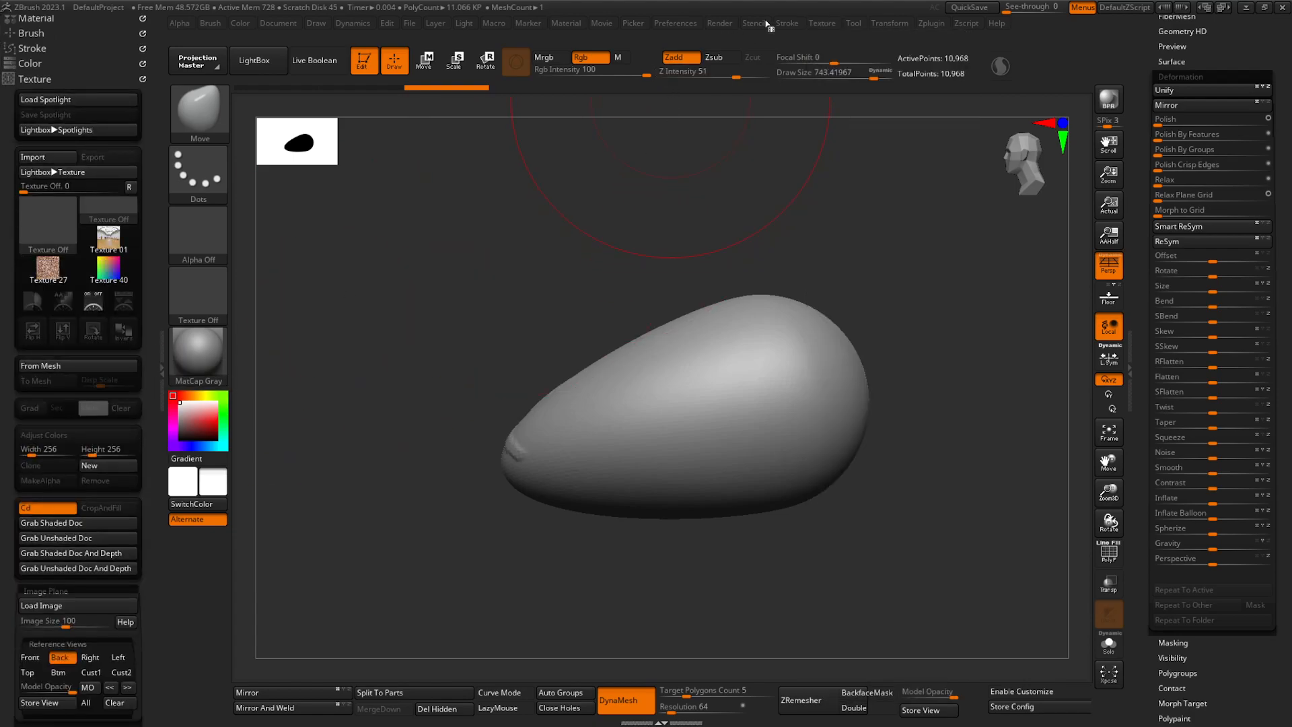
click(823, 27)
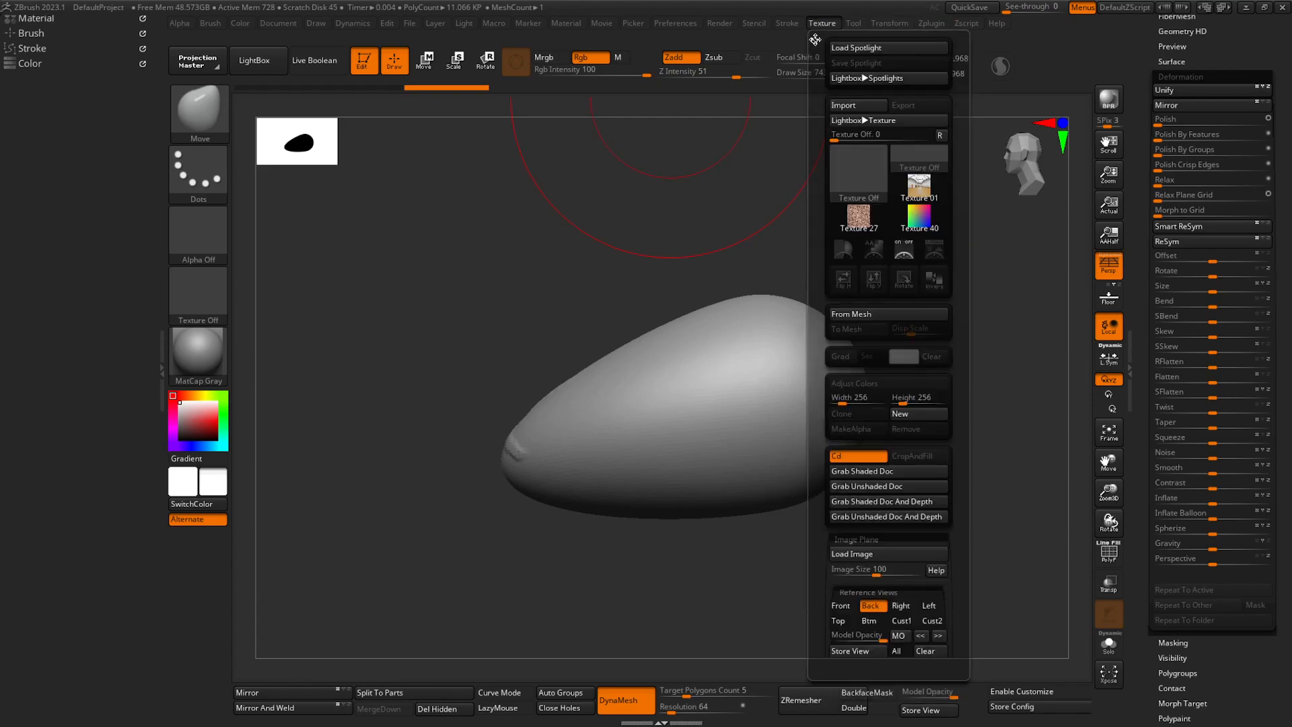
drag(272, 185, 122, 214)
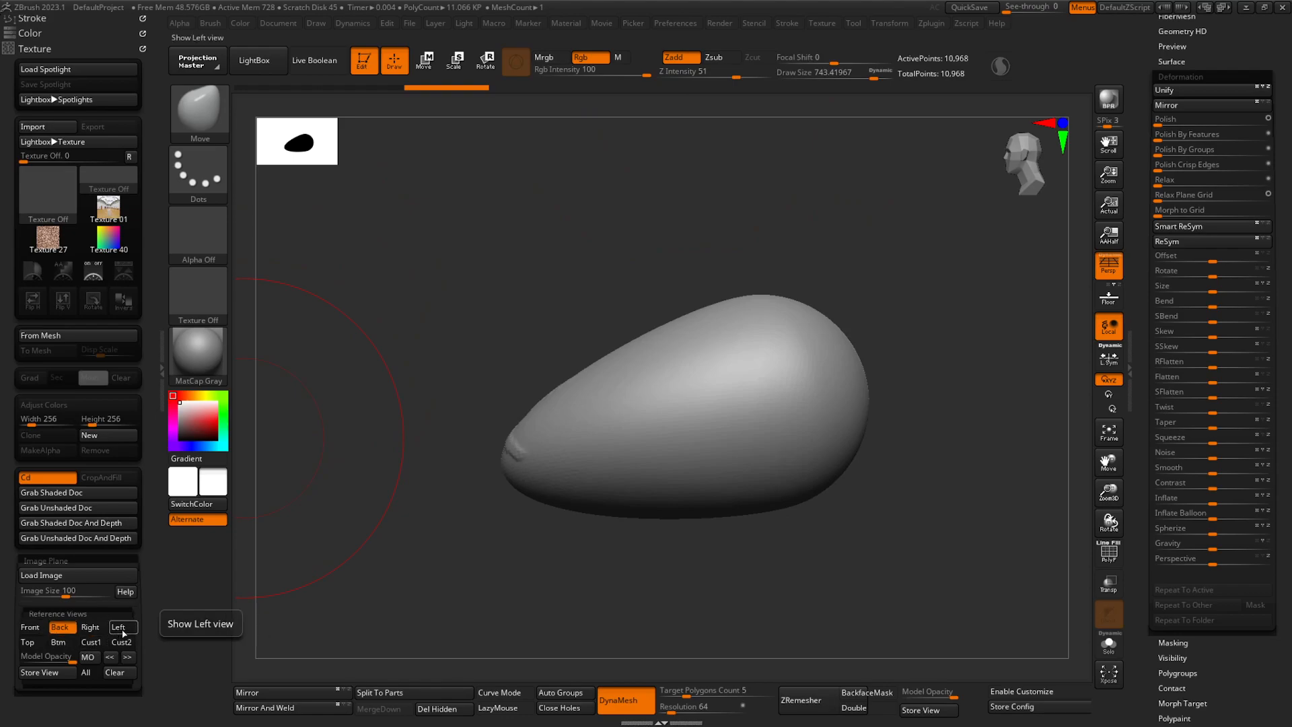
click(71, 564)
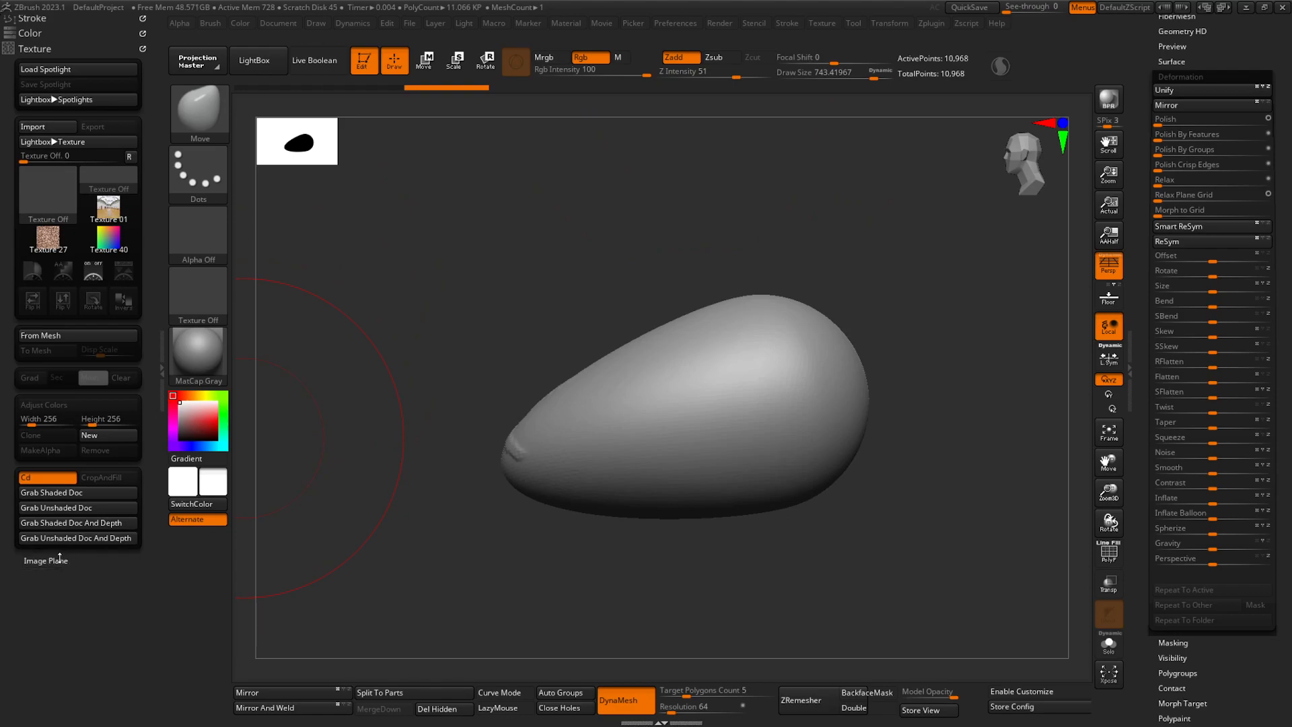
click(58, 561)
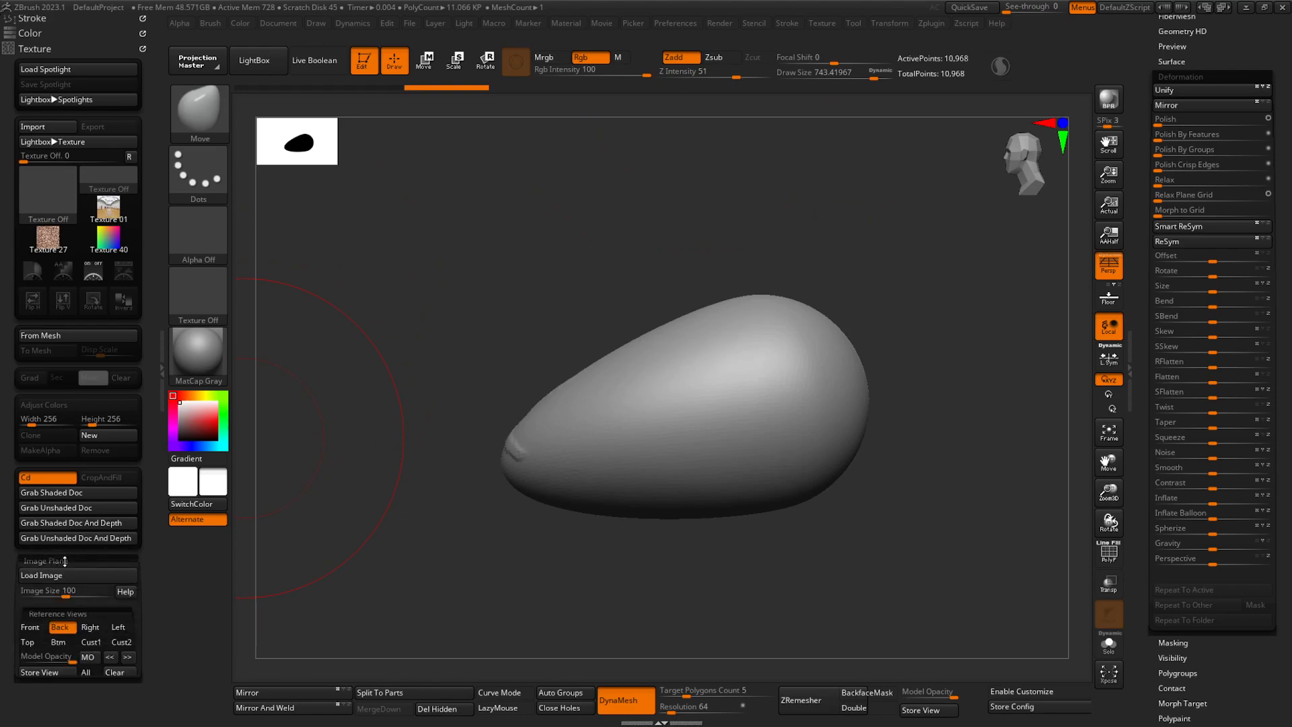
- Activate the Left reference view and load dracorex-skull-3d-model-stl.jpg as its image plane
click(121, 628)
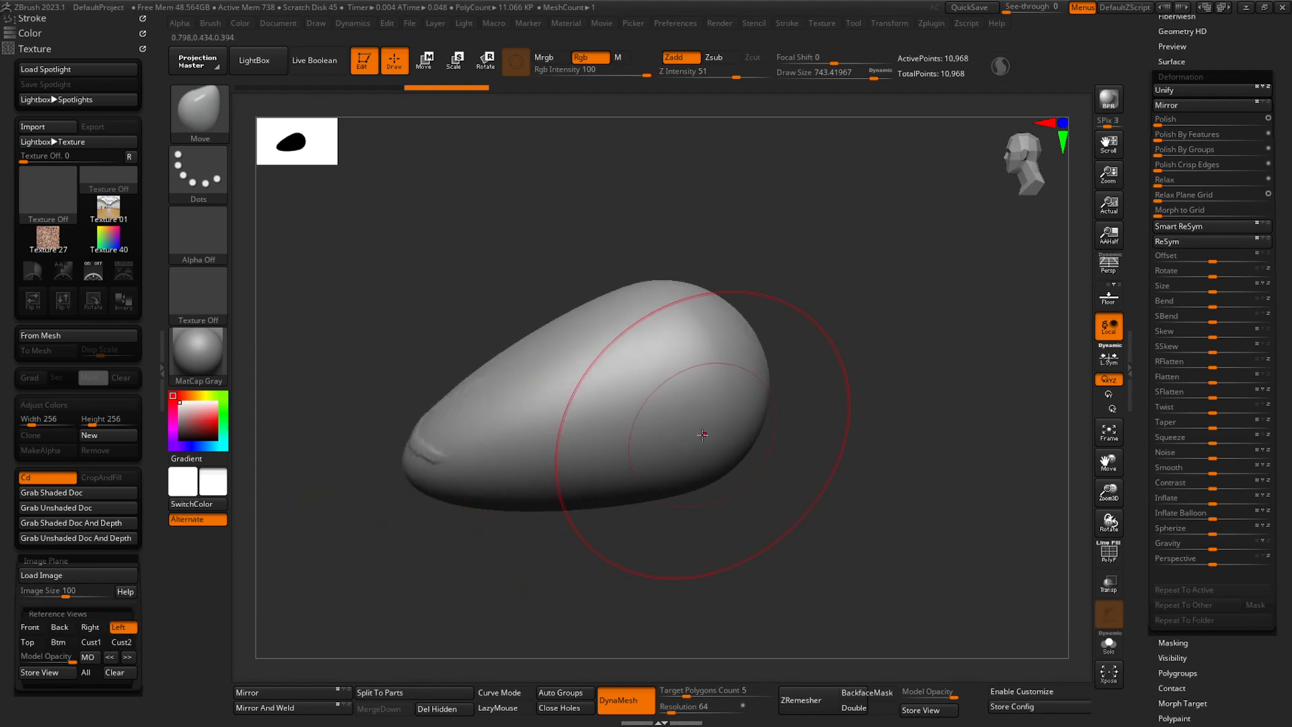
key(ctrl)
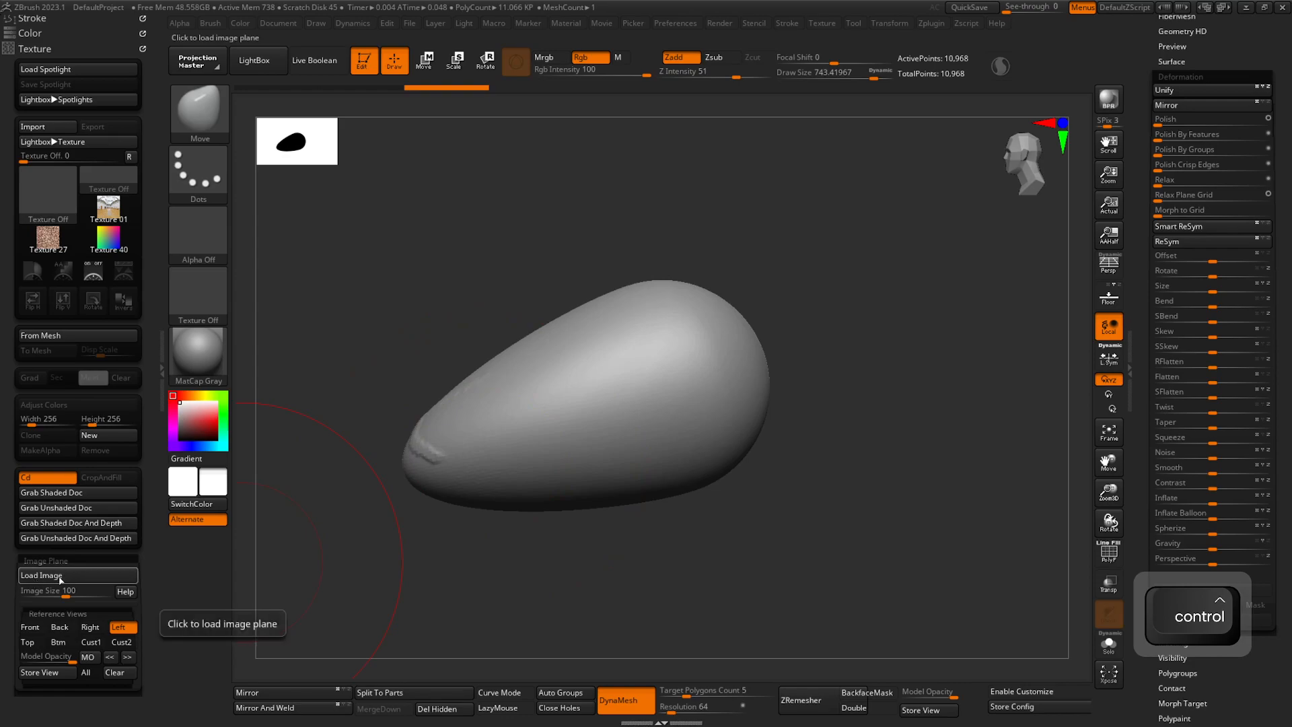
click(59, 578)
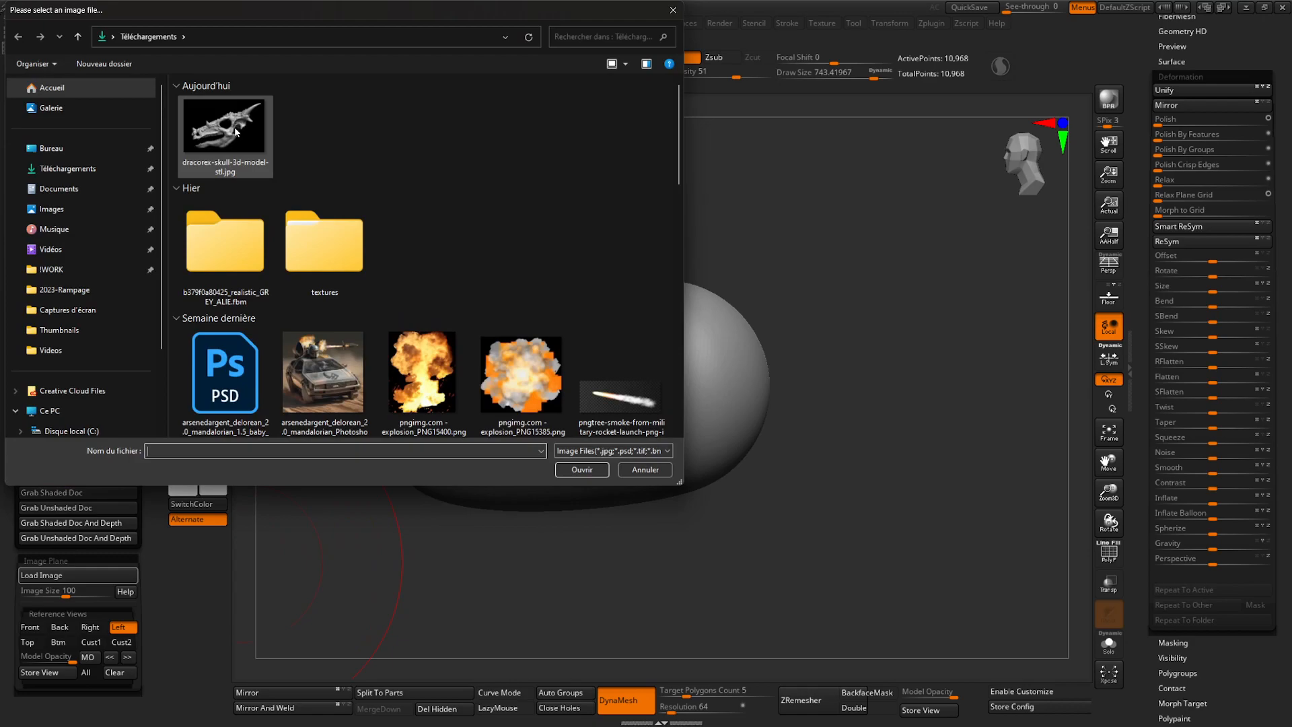
double_click(235, 132)
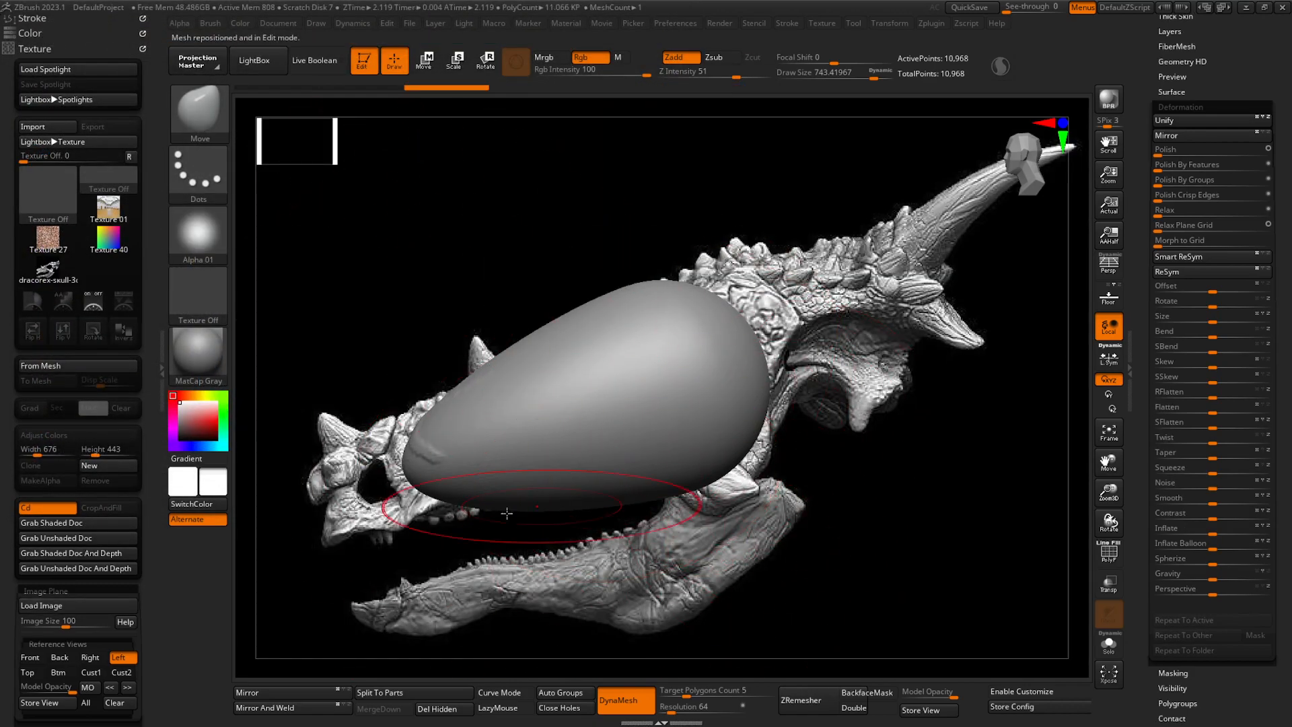
- Compare the Front reference view with the Left one, rotating the model between views and finishing on Left
scroll(13, 657, down, 2)
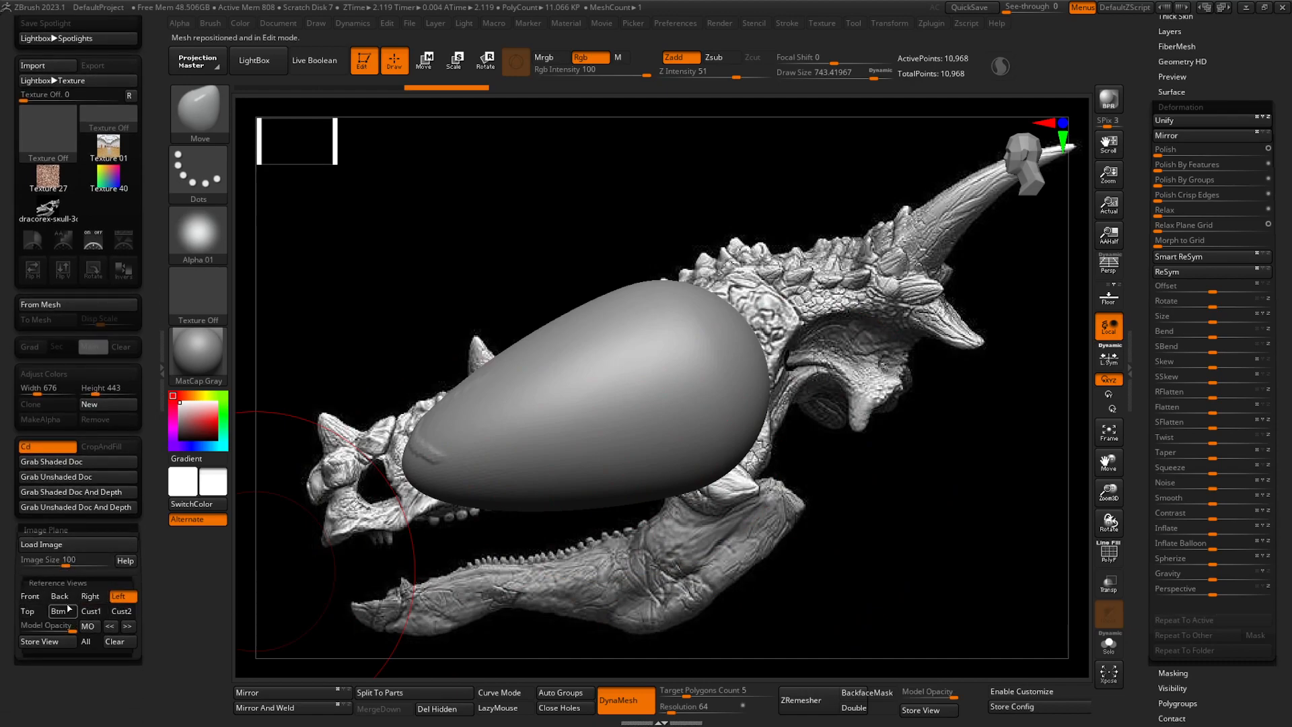
click(30, 597)
drag(320, 579, 153, 592)
click(123, 597)
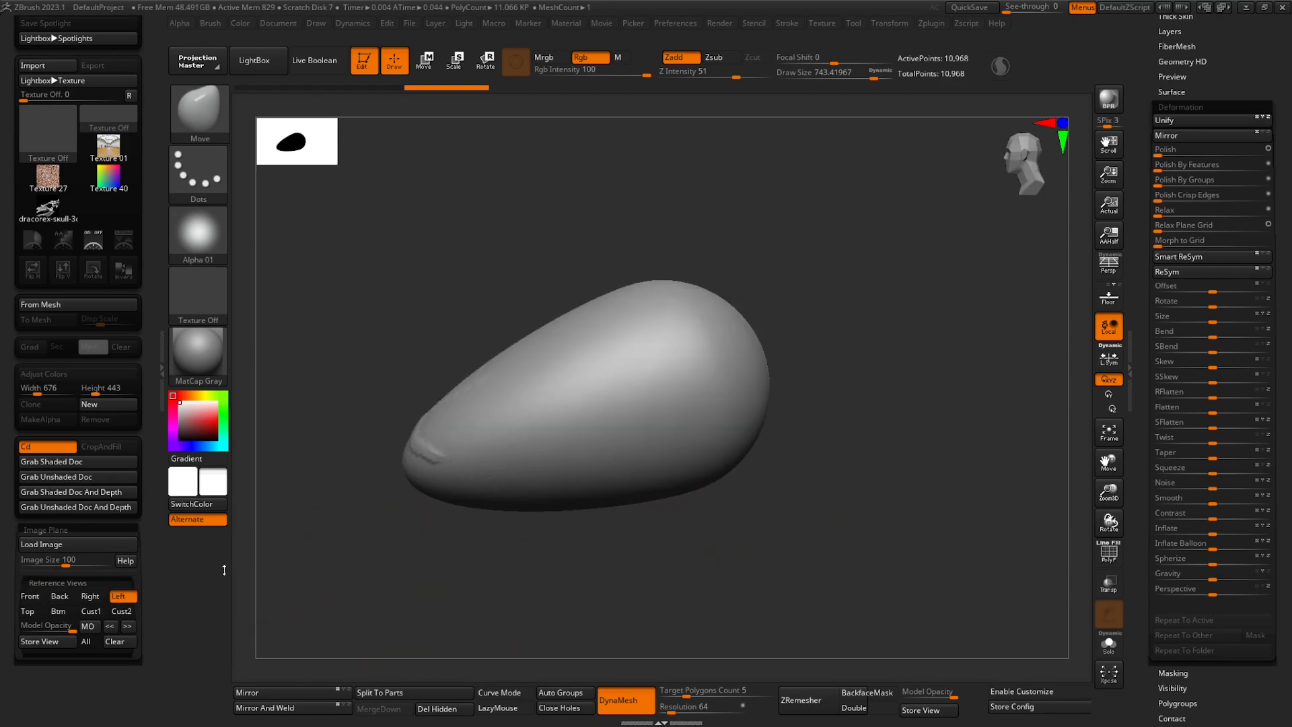
click(123, 597)
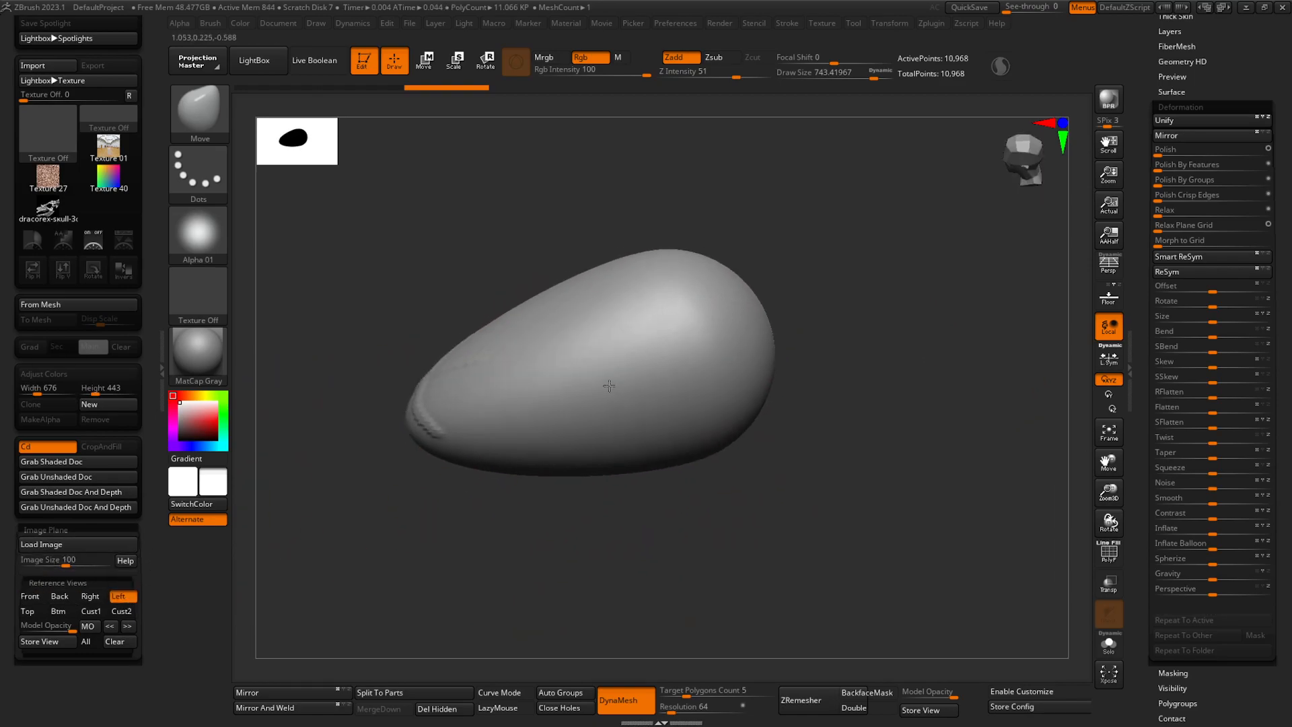
click(122, 597)
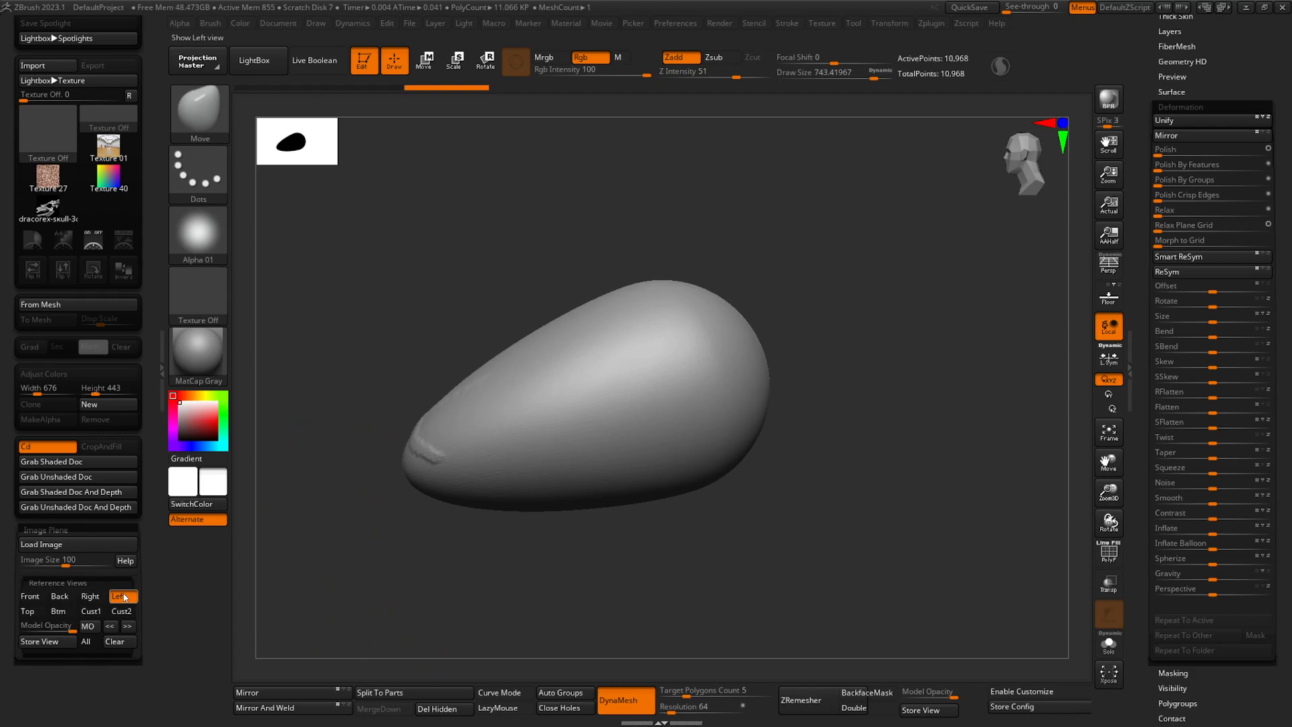
- Load the Dracorex skull image for the Left reference view and position the model over the pictured skull
click(49, 544)
double_click(270, 147)
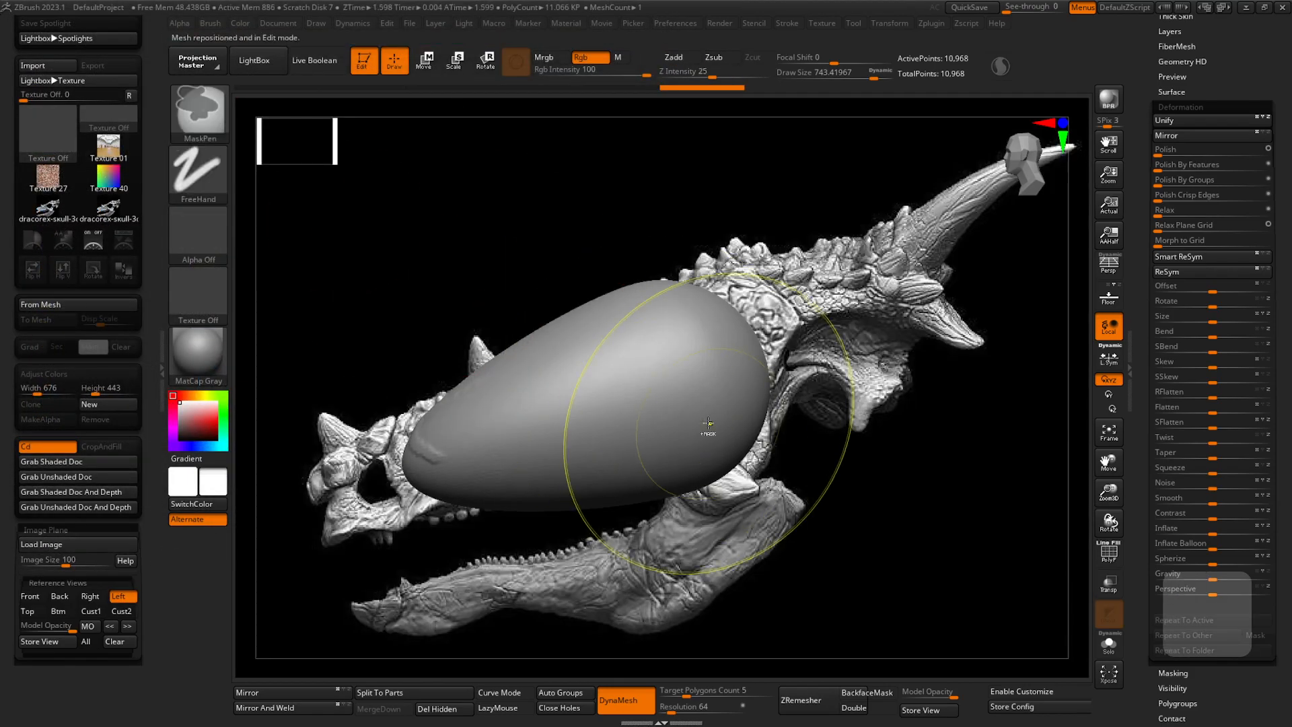
ctrl+right_drag(655, 456, 682, 462)
alt+right_drag(682, 462, 746, 470)
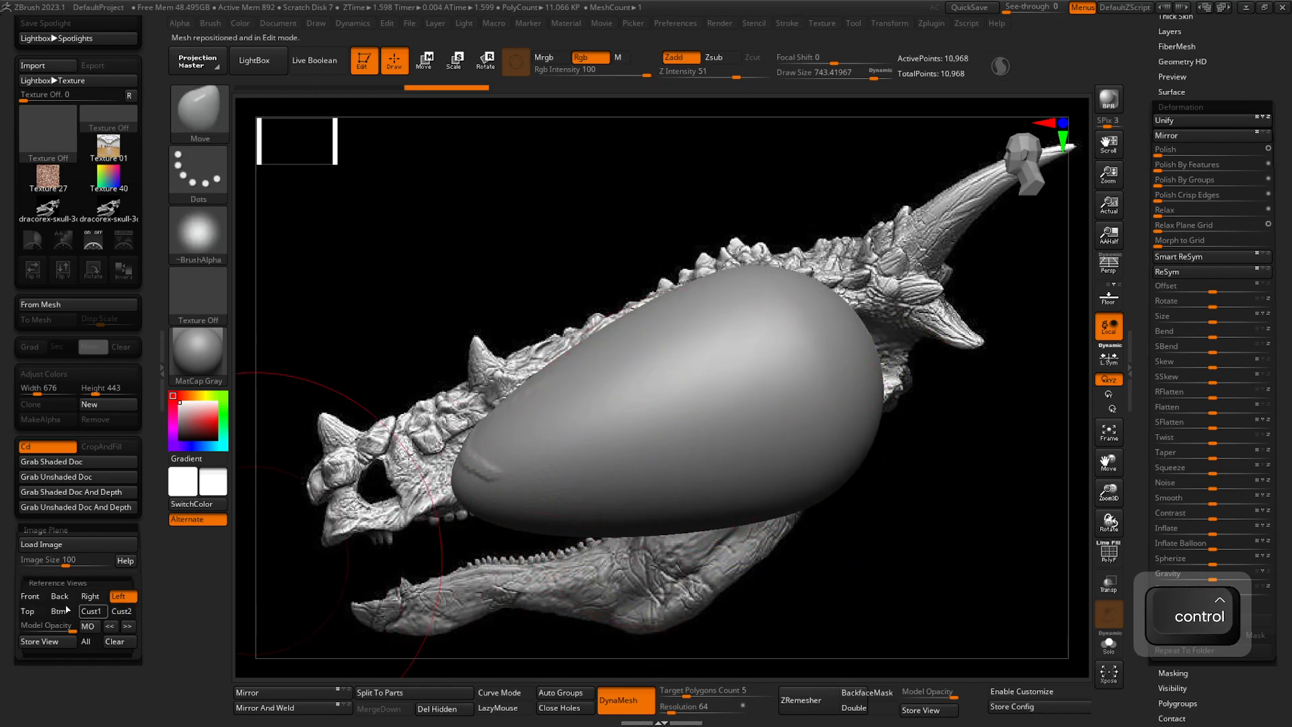
- Set Model Opacity to 63 and pull the mesh to the upper skull's outline using the Move brush at a draw size of about 966
drag(57, 633, 52, 632)
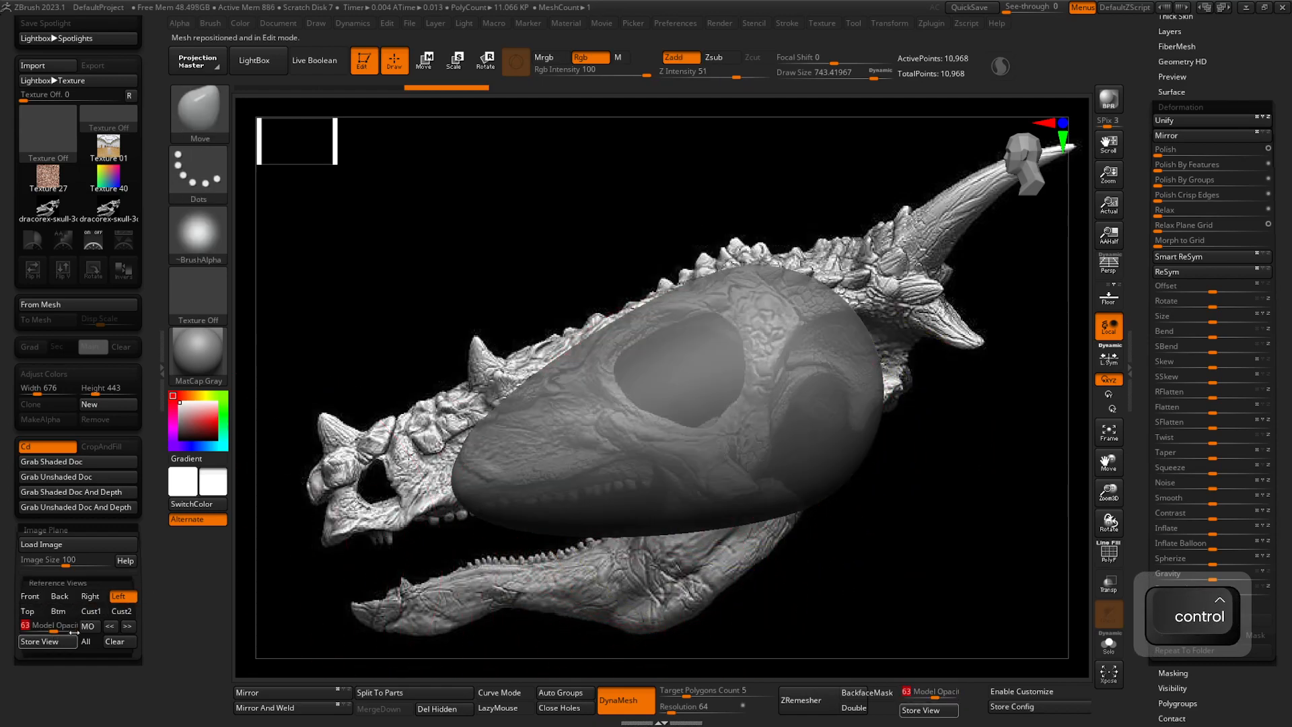
right_click(511, 481)
drag(511, 480, 526, 480)
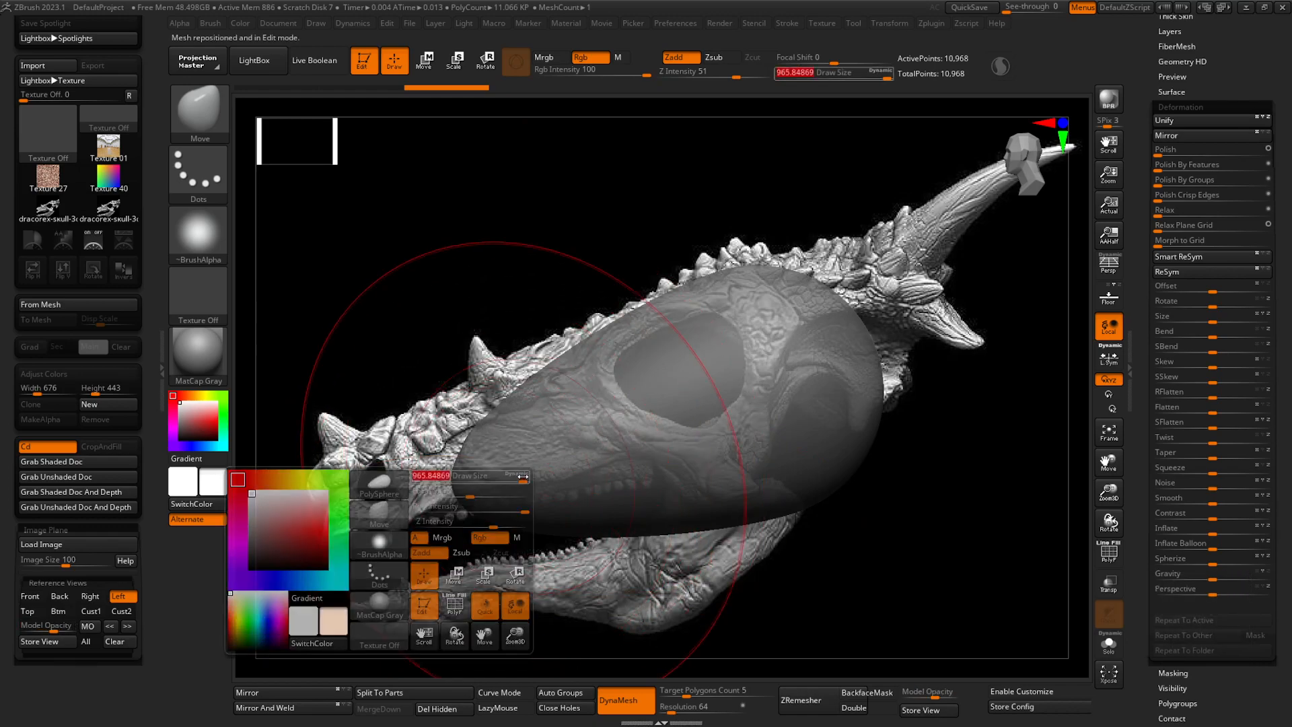
drag(609, 506, 597, 466)
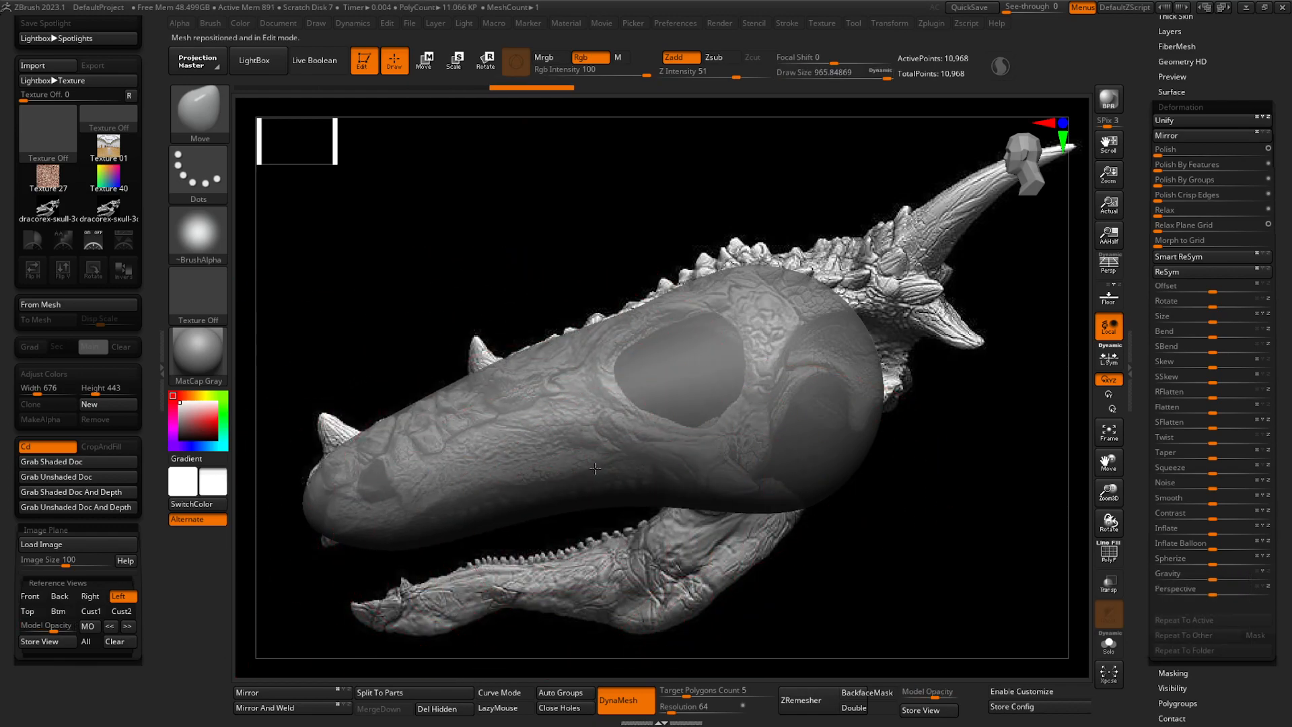
drag(476, 496, 470, 469)
drag(828, 469, 835, 431)
drag(996, 325, 962, 327)
drag(862, 319, 922, 255)
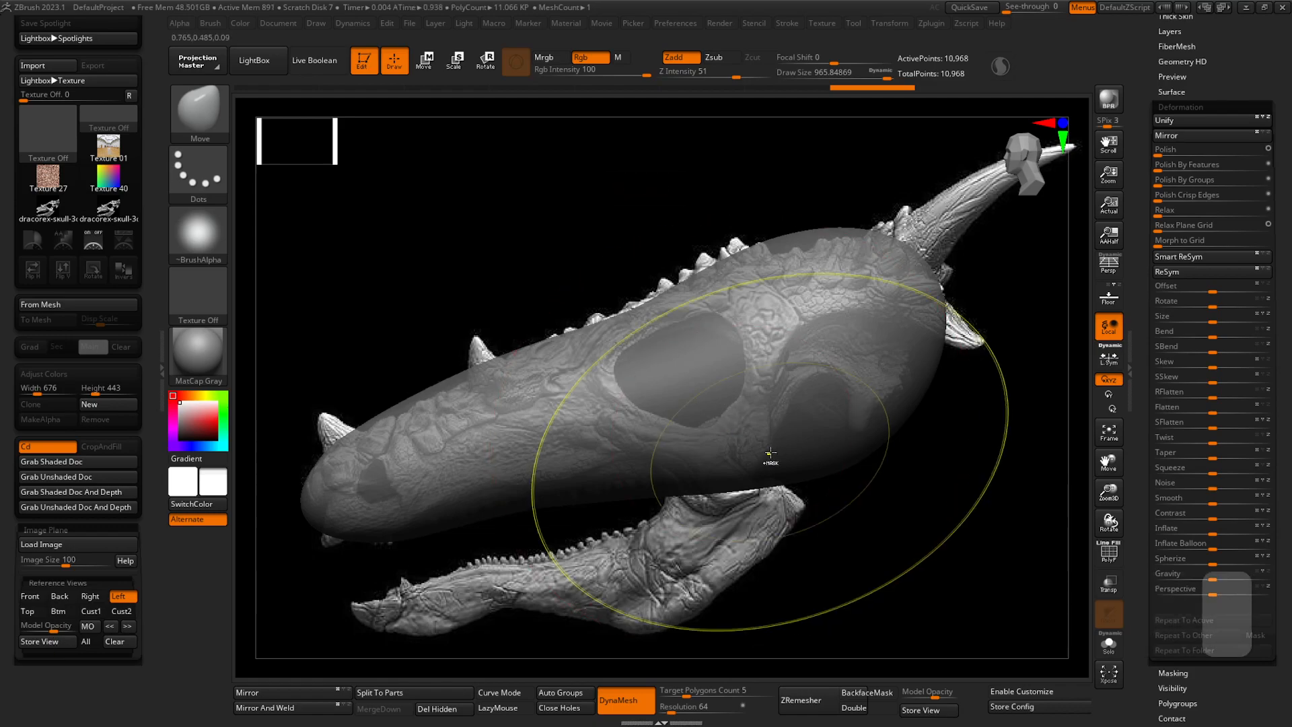
- Check the reshaped skull from an angle and in the Front reference view, finishing on the Left view
ctrl+drag(722, 445, 512, 511)
mouse_move(513, 509)
ctrl+right_down()
mouse_move(550, 496)
mouse_move(516, 533)
ctrl+right_up()
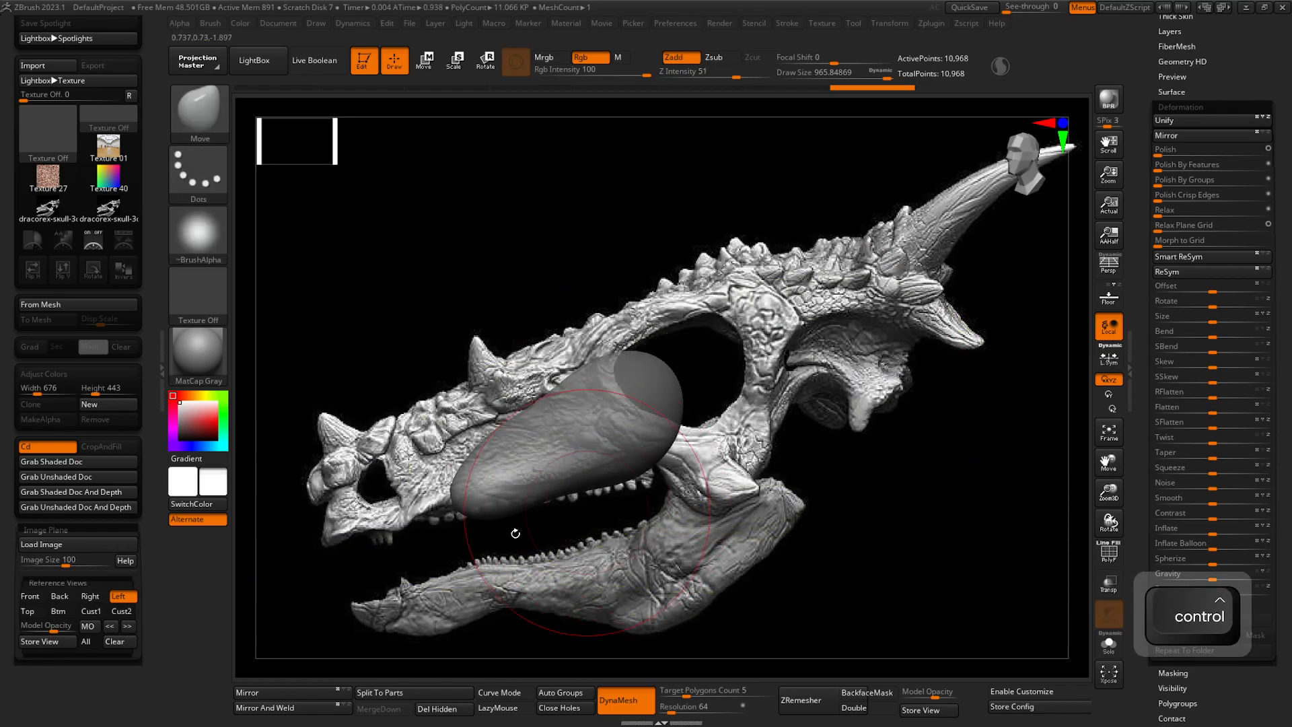
click(29, 597)
drag(350, 542, 659, 481)
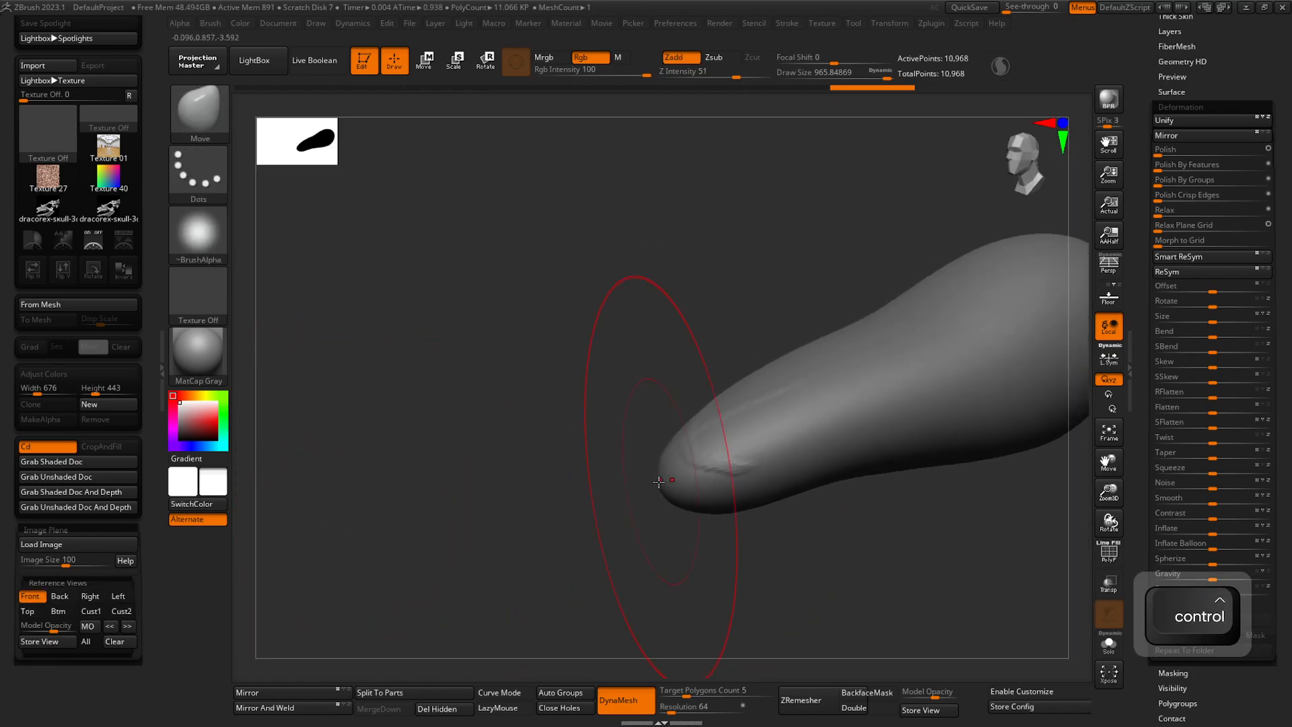
click(125, 597)
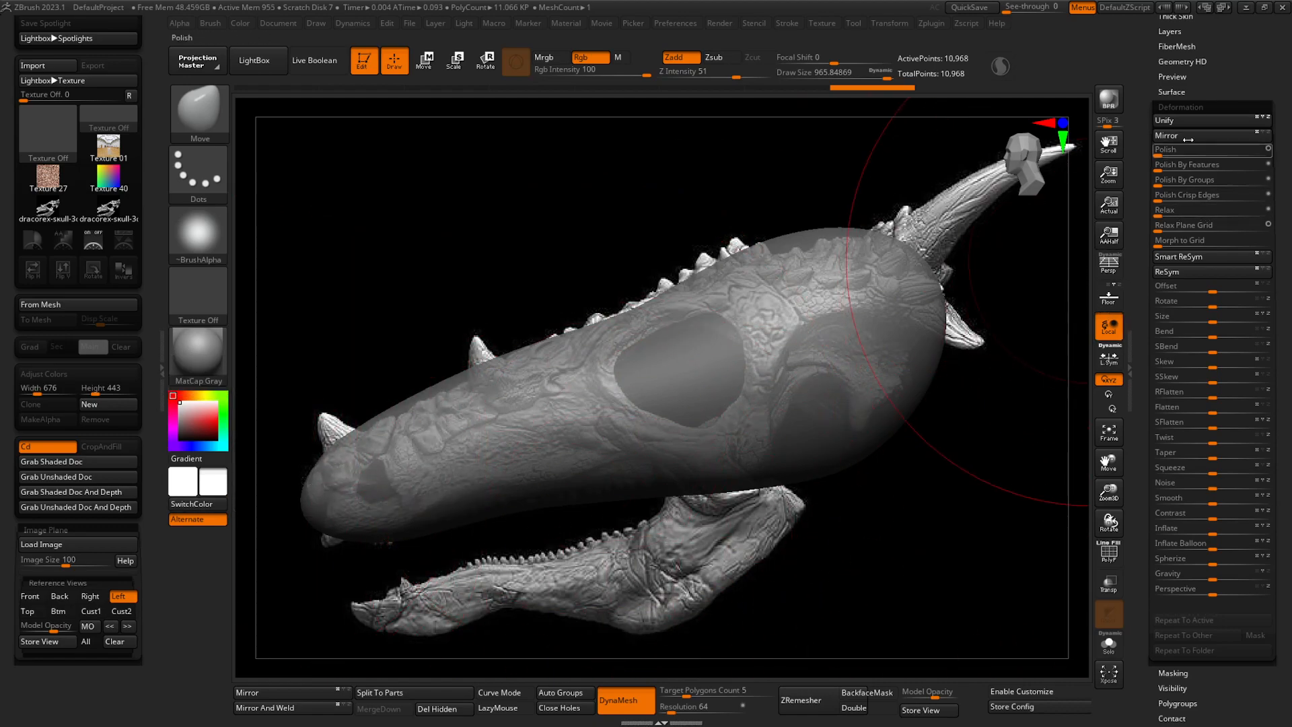
- Close the Deformation section and duplicate the PolySphere subtool
click(1189, 109)
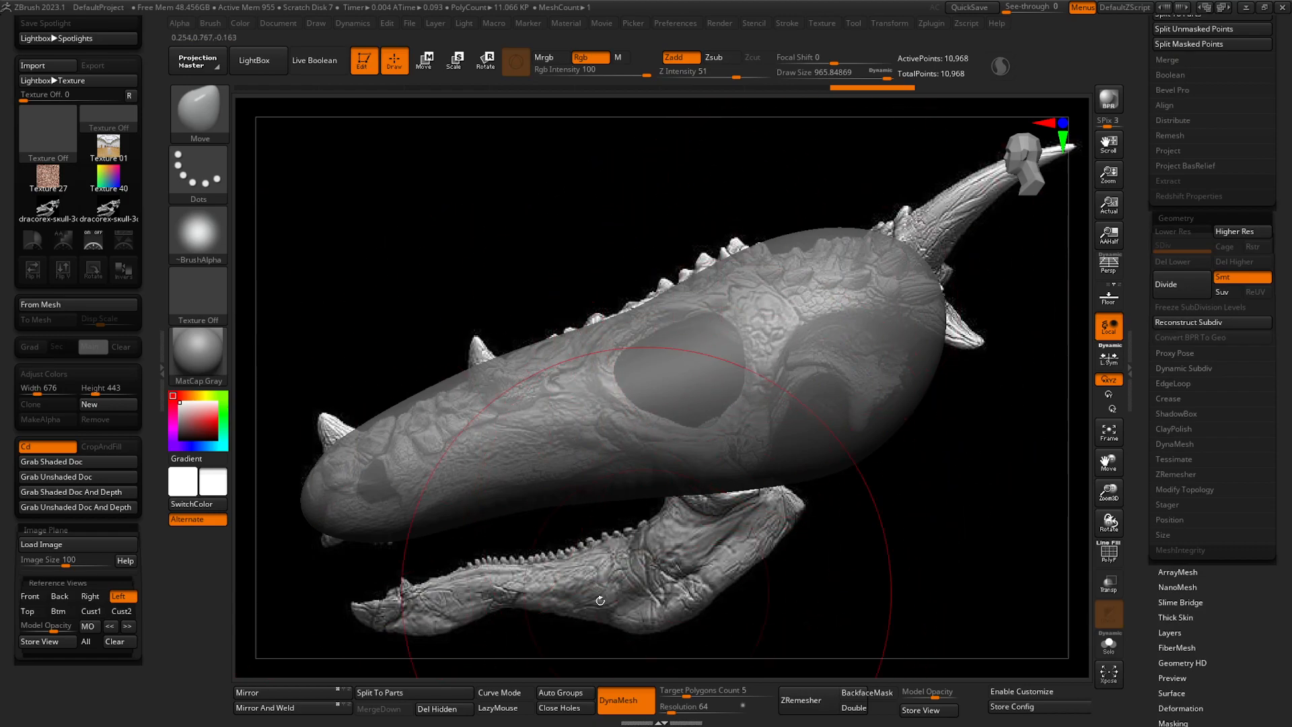
drag(1140, 216, 1140, 722)
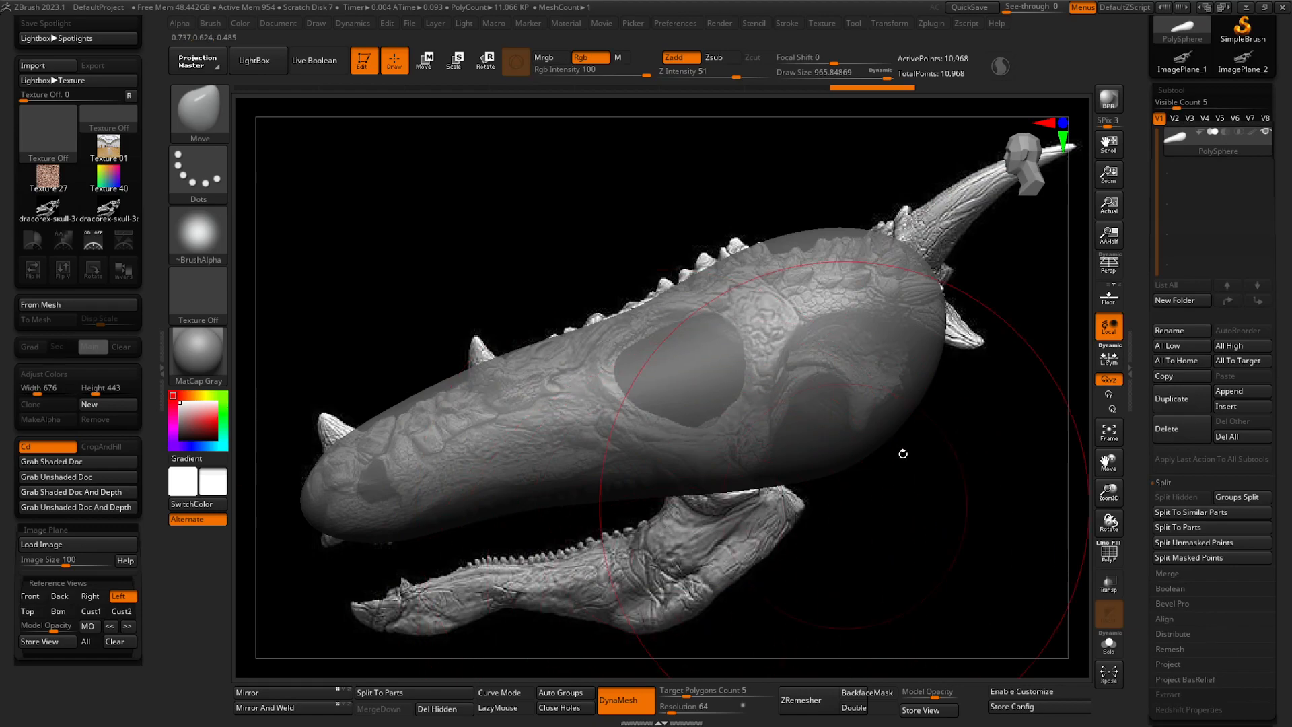
click(1182, 404)
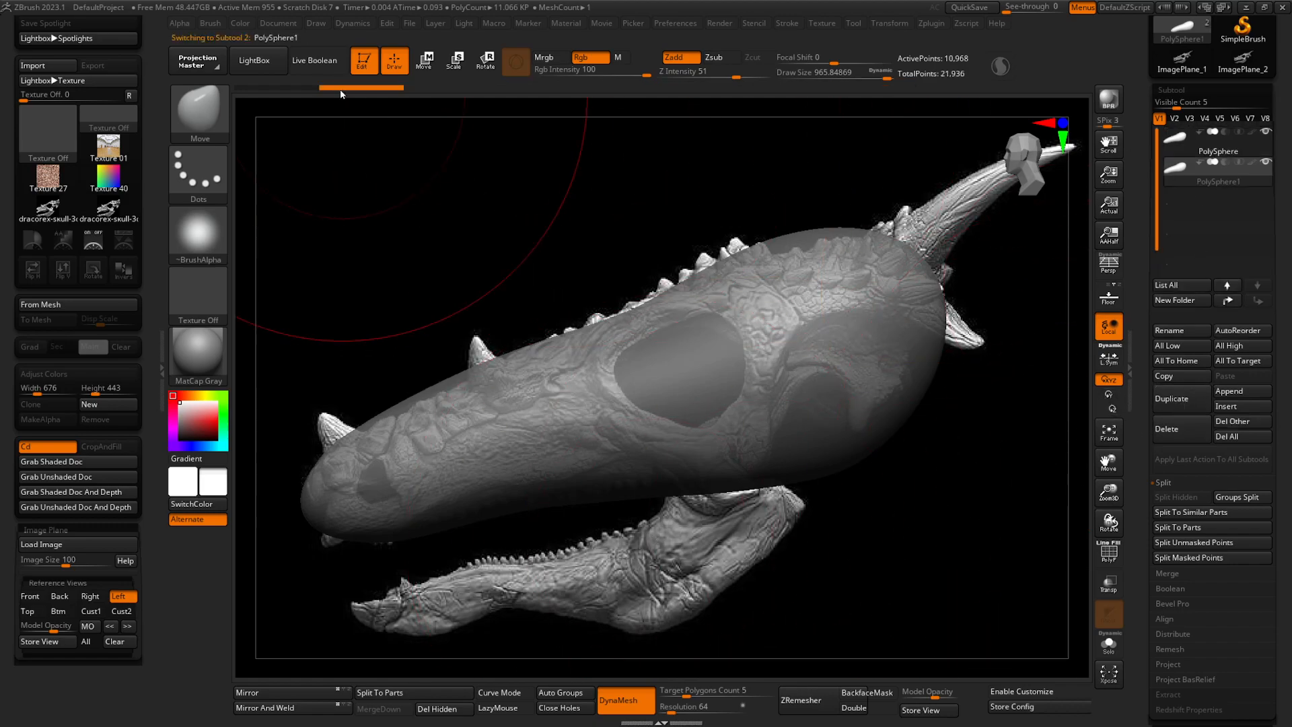
- Shift the duplicate down onto the lower jaw, scale it down and tilt it, undoing the last misplaced transform
click(426, 62)
drag(766, 310, 766, 447)
drag(758, 531, 674, 521)
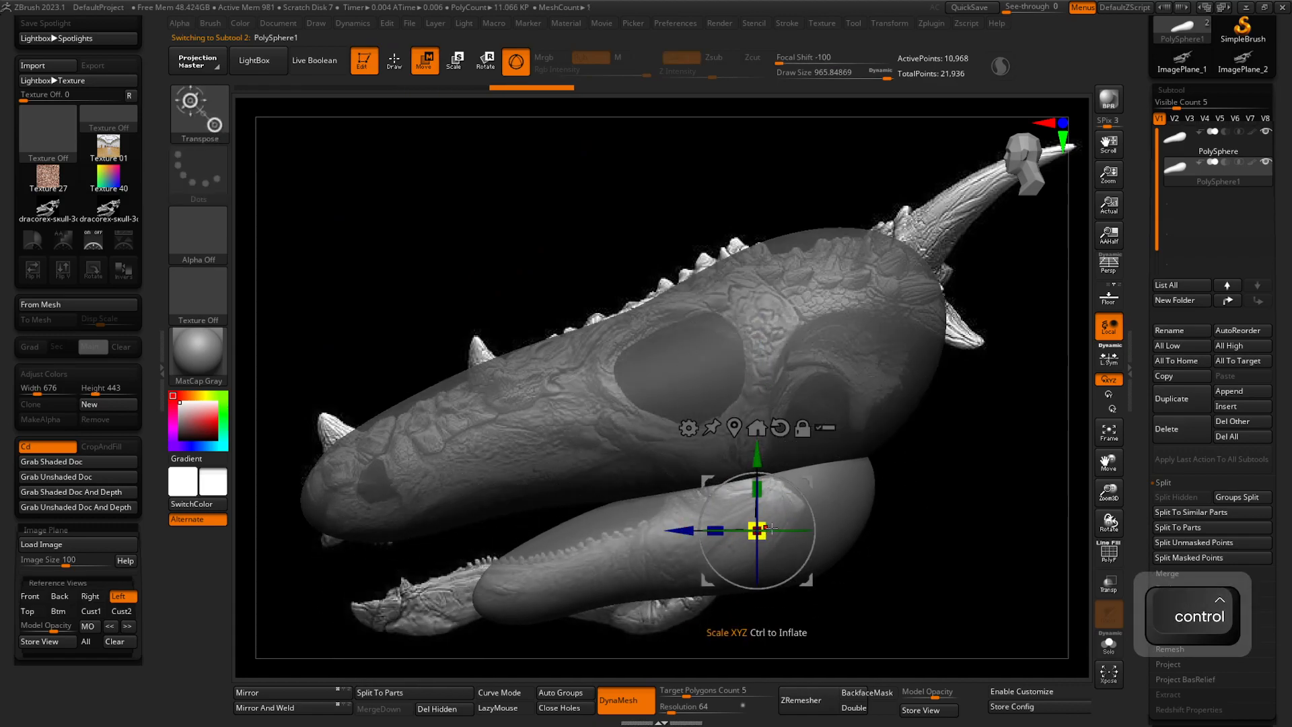
ctrl+drag(764, 539, 742, 536)
drag(842, 563, 865, 539)
drag(764, 459, 764, 495)
drag(701, 550, 704, 579)
key(ctrl+z)
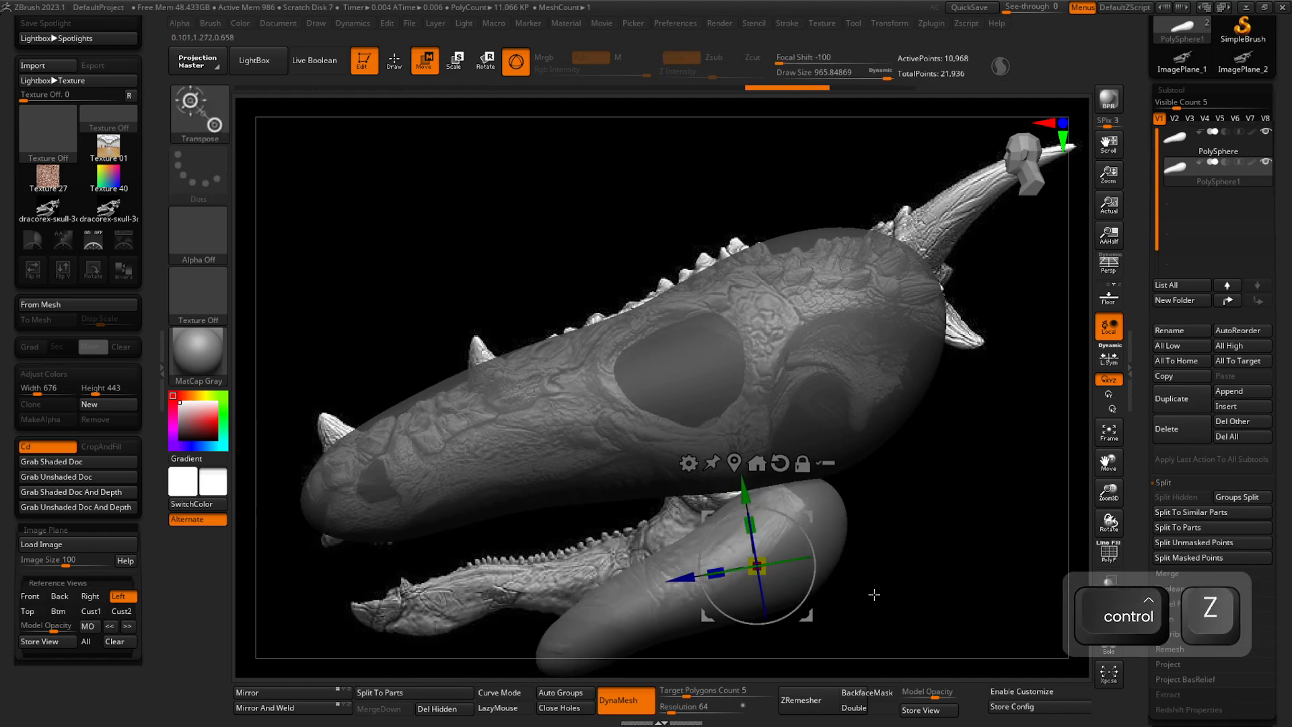
- Relocate the gizmo's pivot to the back of the duplicate, rotate, shift and stretch it along the lower jaw, and return to Draw mode
alt+drag(867, 543, 870, 559)
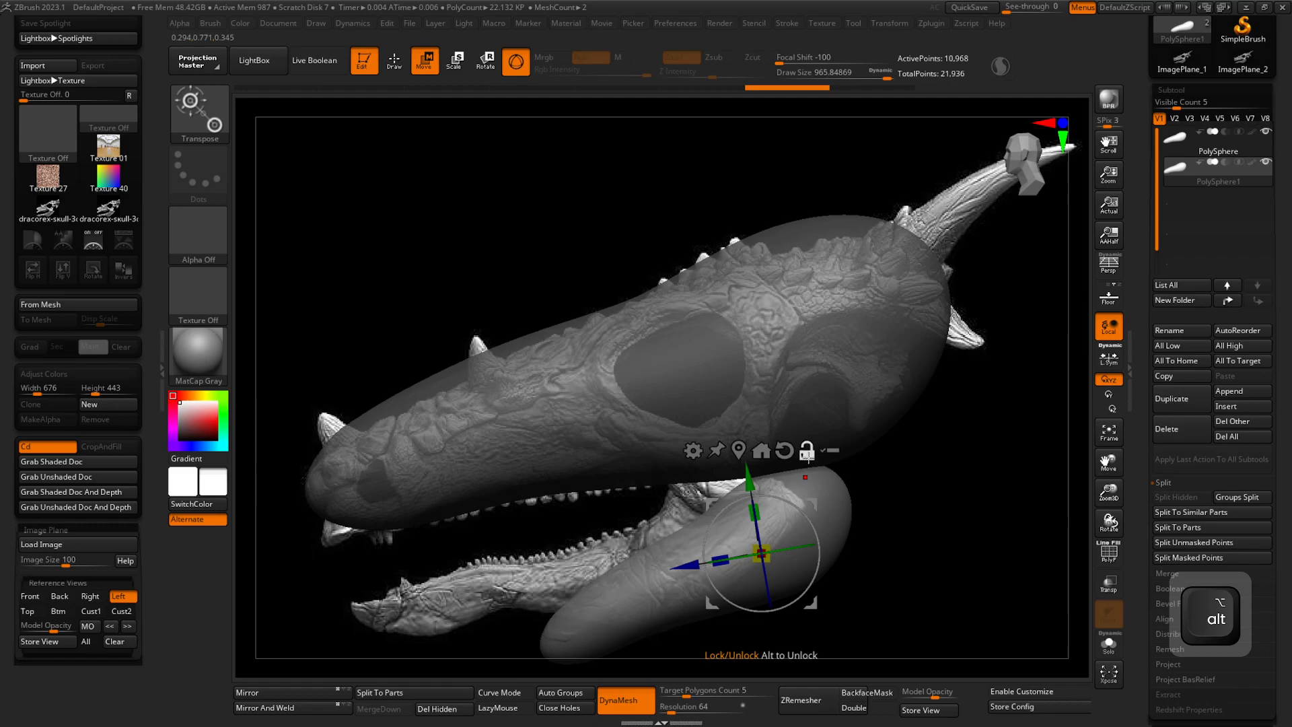
alt+drag(819, 527, 873, 438)
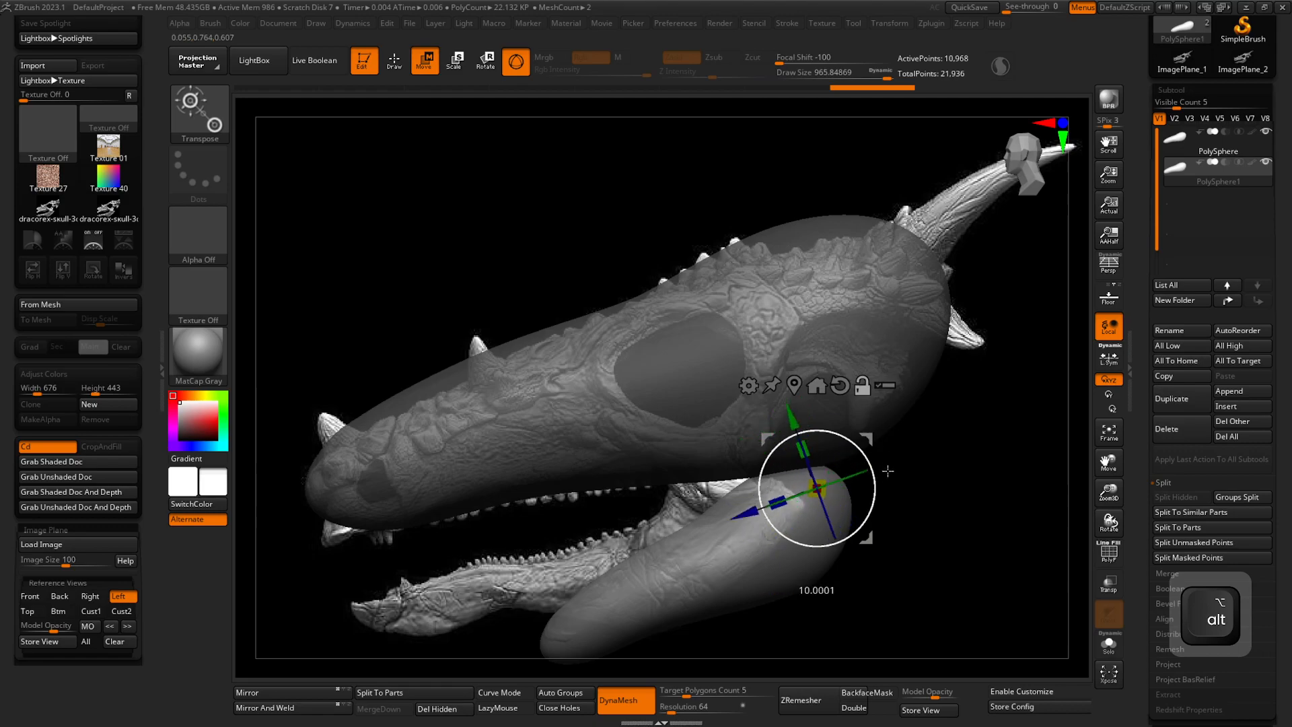
drag(871, 474, 863, 479)
drag(866, 539, 826, 512)
drag(734, 516, 697, 522)
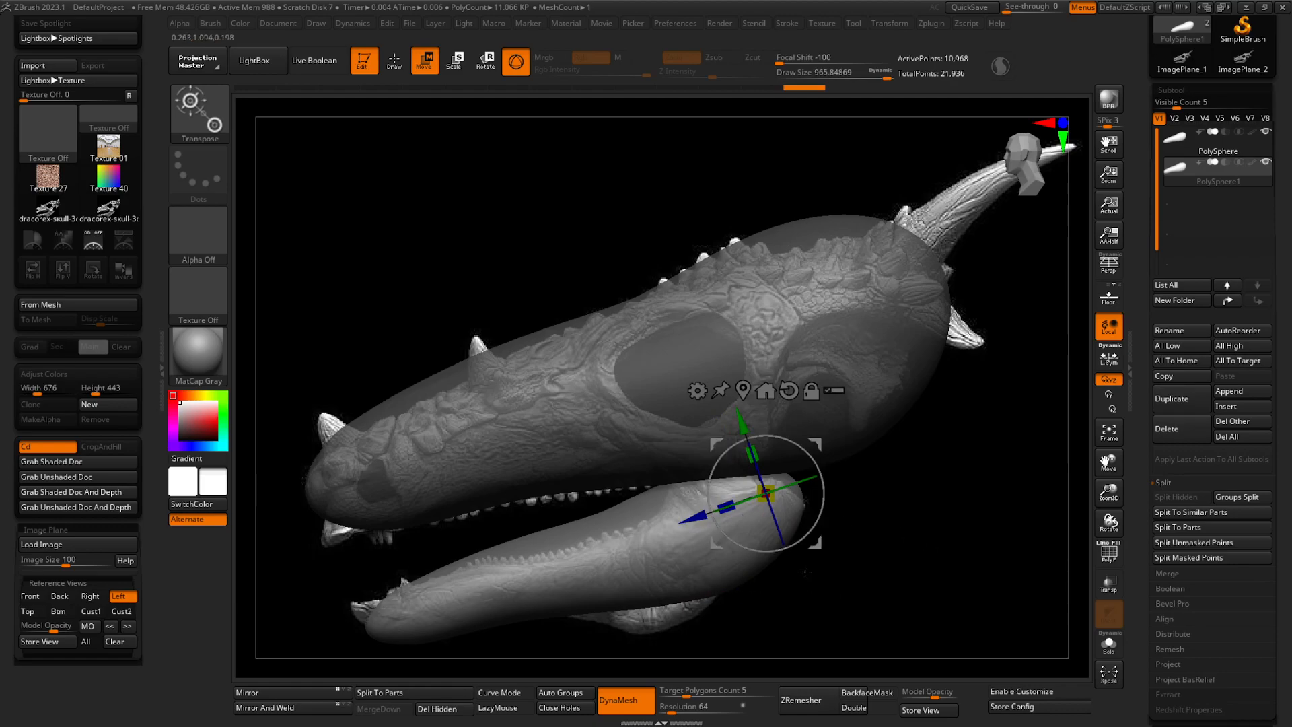
click(397, 65)
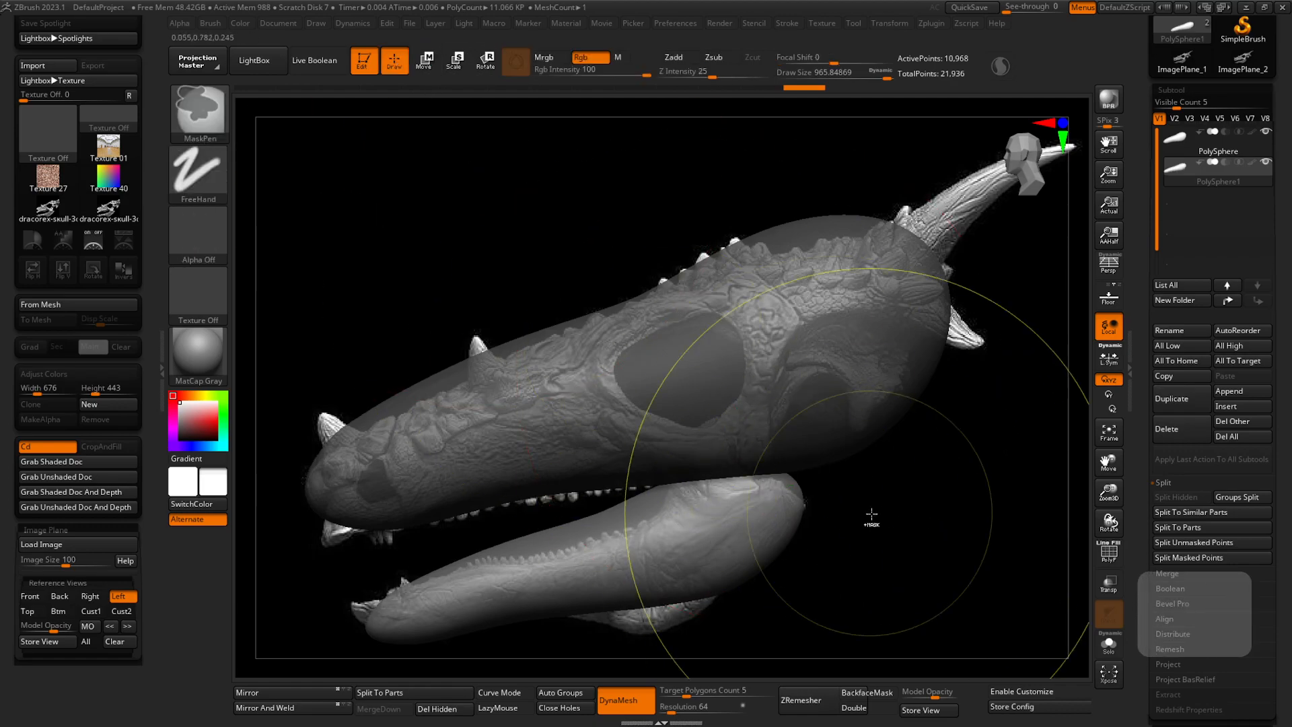
- Scale the lower jaw's width from the front, and return to the side view in Draw mode
right_drag(638, 539, 794, 522)
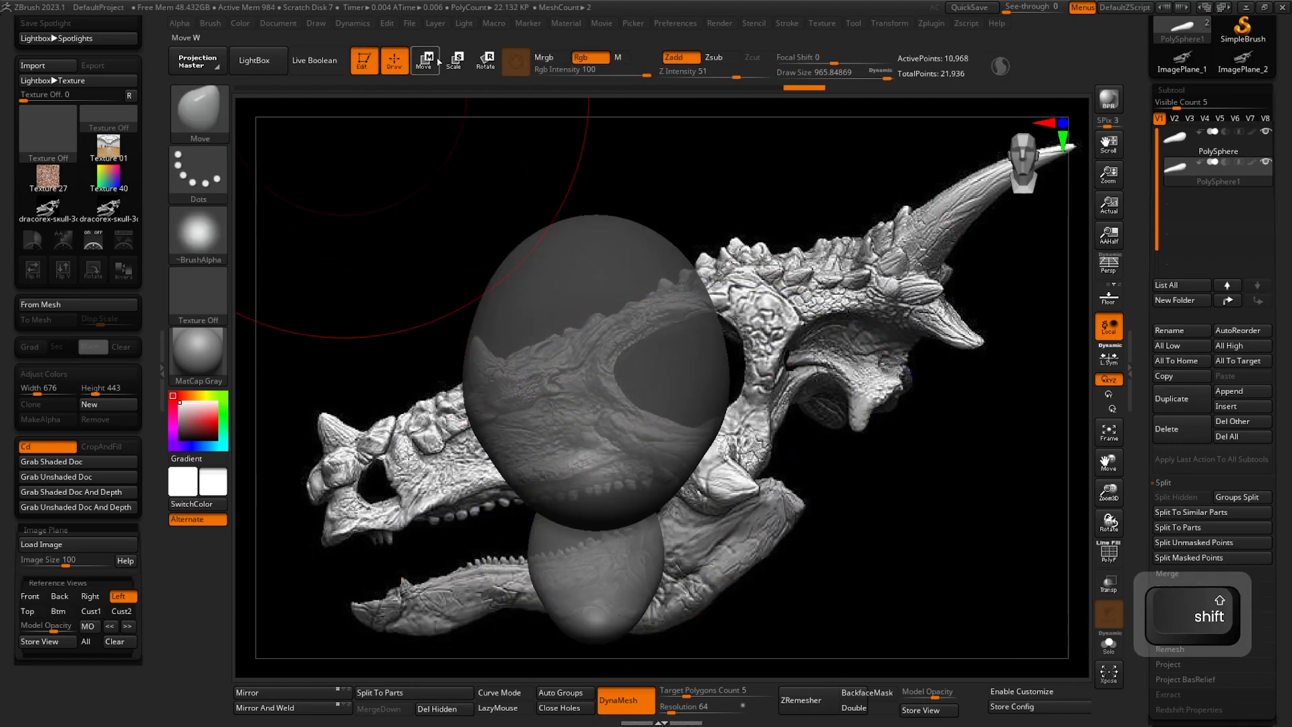
key(w)
drag(553, 493, 526, 489)
right_drag(861, 468, 894, 469)
click(395, 61)
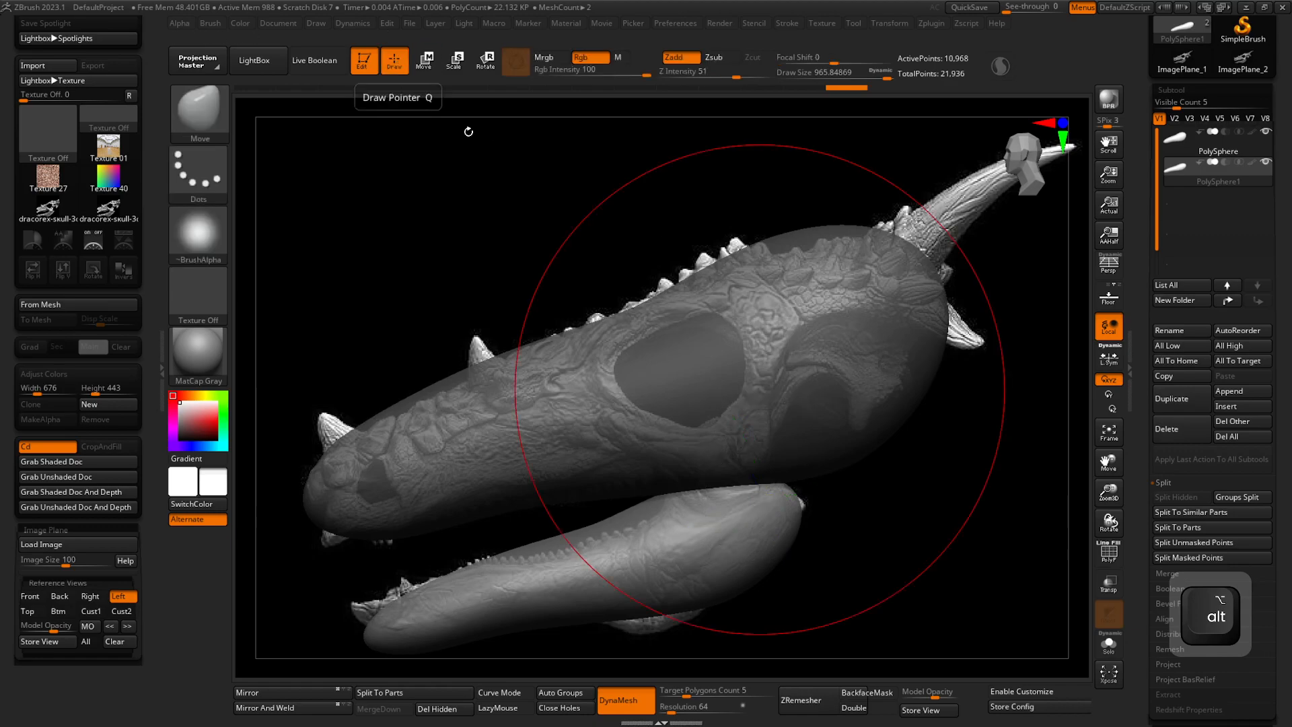
- Reduce the draw size to about 124 and move the model aside to examine the reference skull
right_click(638, 393)
drag(638, 392, 596, 393)
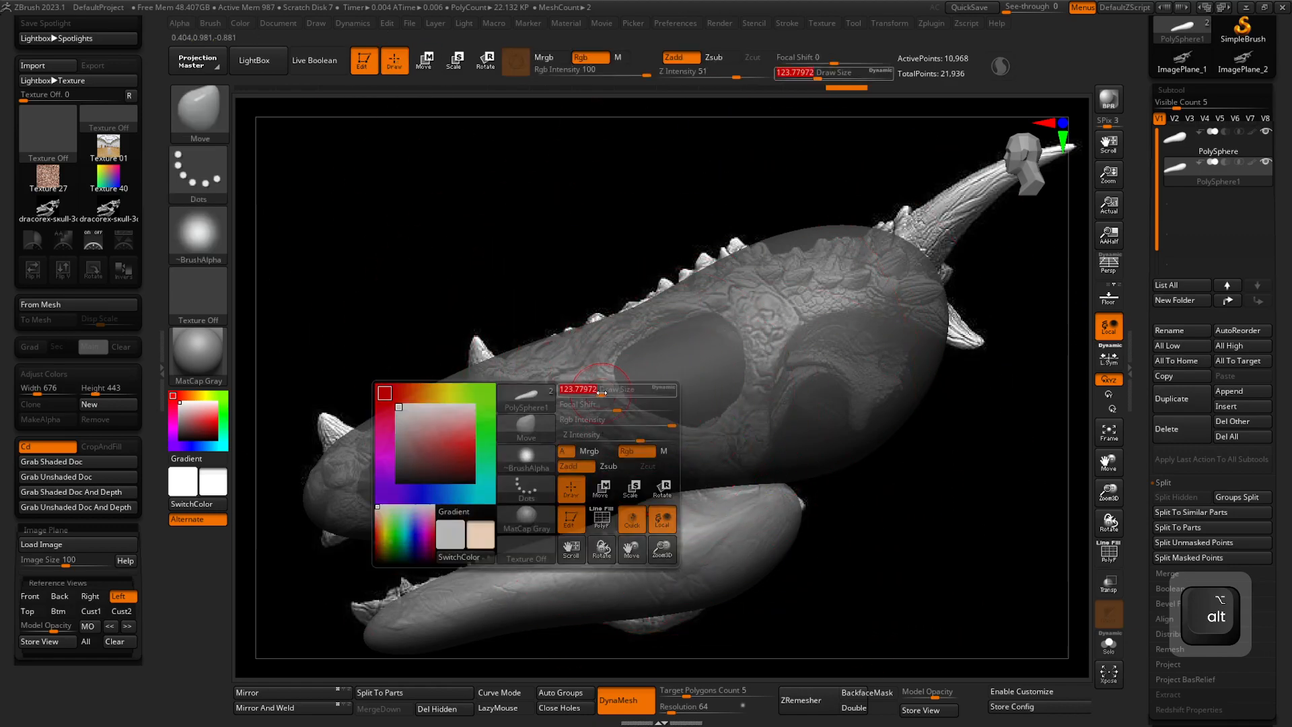
mouse_move(734, 362)
alt+right_down()
mouse_move(875, 531)
mouse_move(1021, 491)
mouse_move(967, 474)
alt+right_up()
mouse_move(967, 474)
ctrl+right_down()
mouse_move(857, 486)
mouse_move(831, 425)
mouse_move(822, 448)
ctrl+right_up()
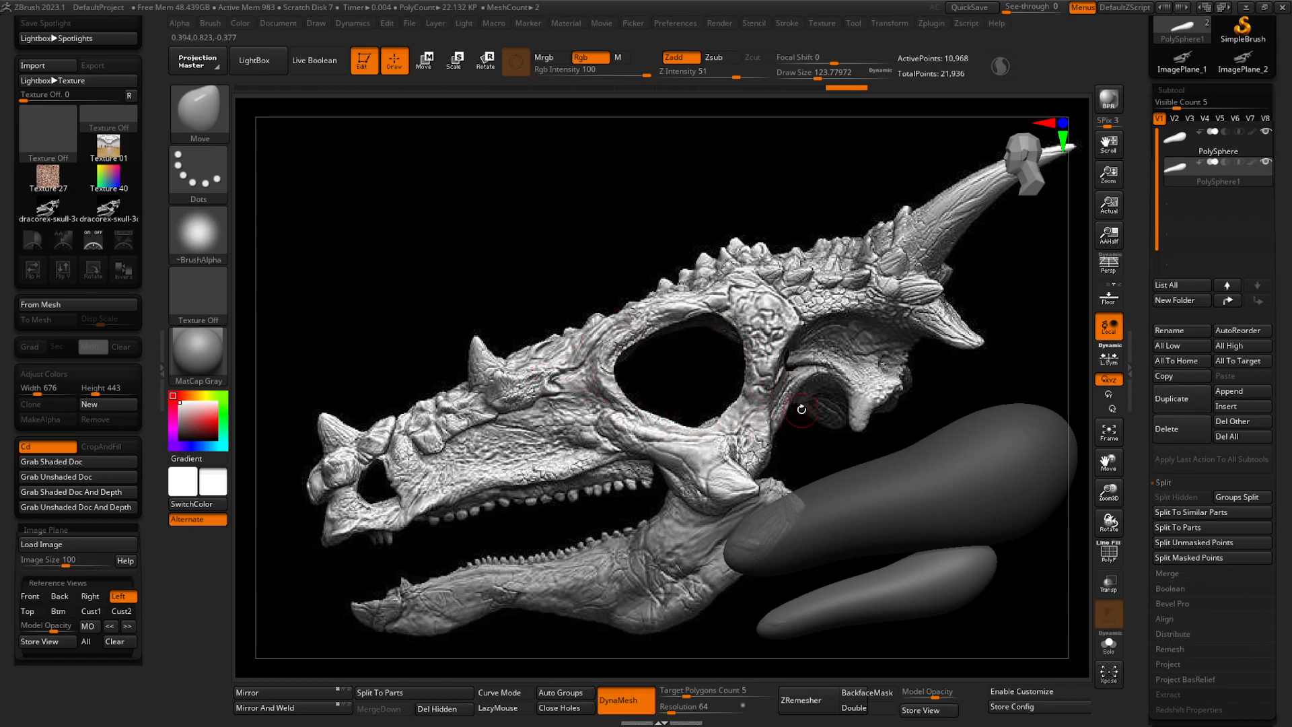
mouse_move(849, 554)
alt+right_down()
mouse_move(726, 501)
mouse_move(682, 499)
alt+right_up()
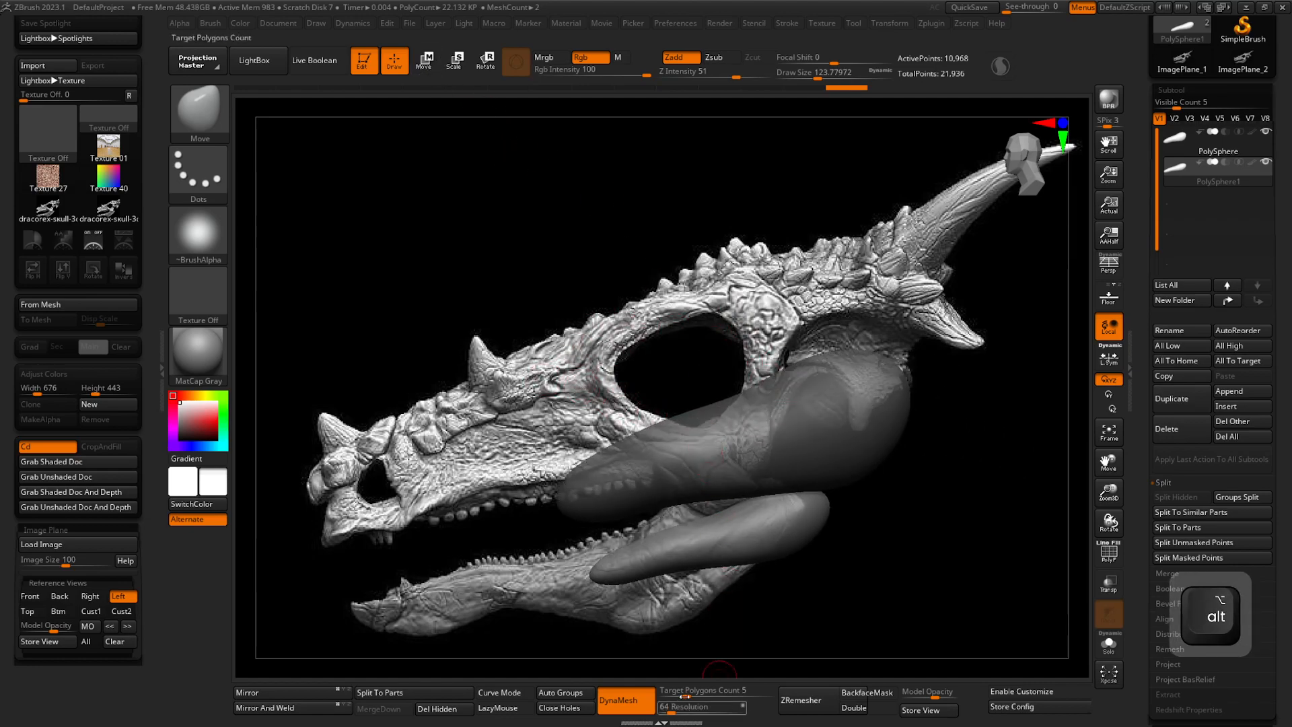
- Restore the model to full opacity, enlarge it back over the reference, and choose the Standard brush
drag(41, 625, 75, 625)
ctrl+right_drag(807, 431, 906, 525)
alt+right_drag(747, 437, 685, 504)
click(181, 127)
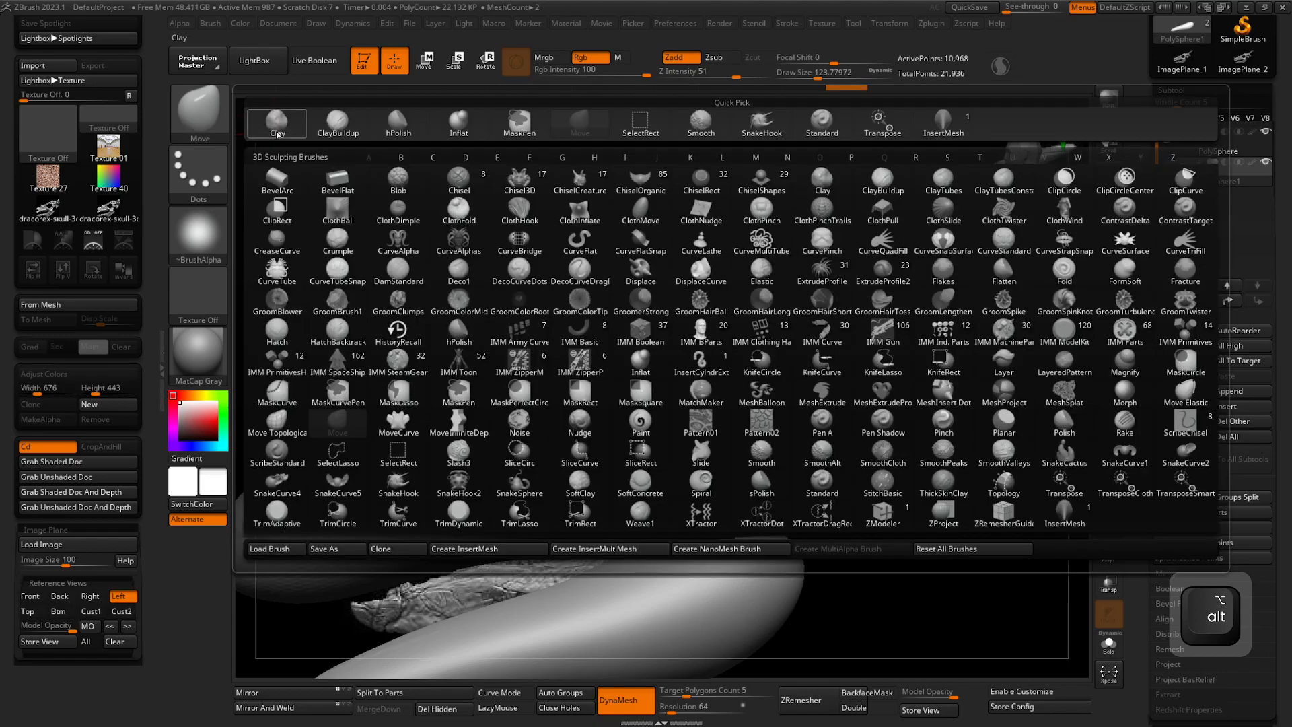
click(822, 128)
- Set the Standard brush's draw size to about 167
right_drag(801, 377, 742, 395)
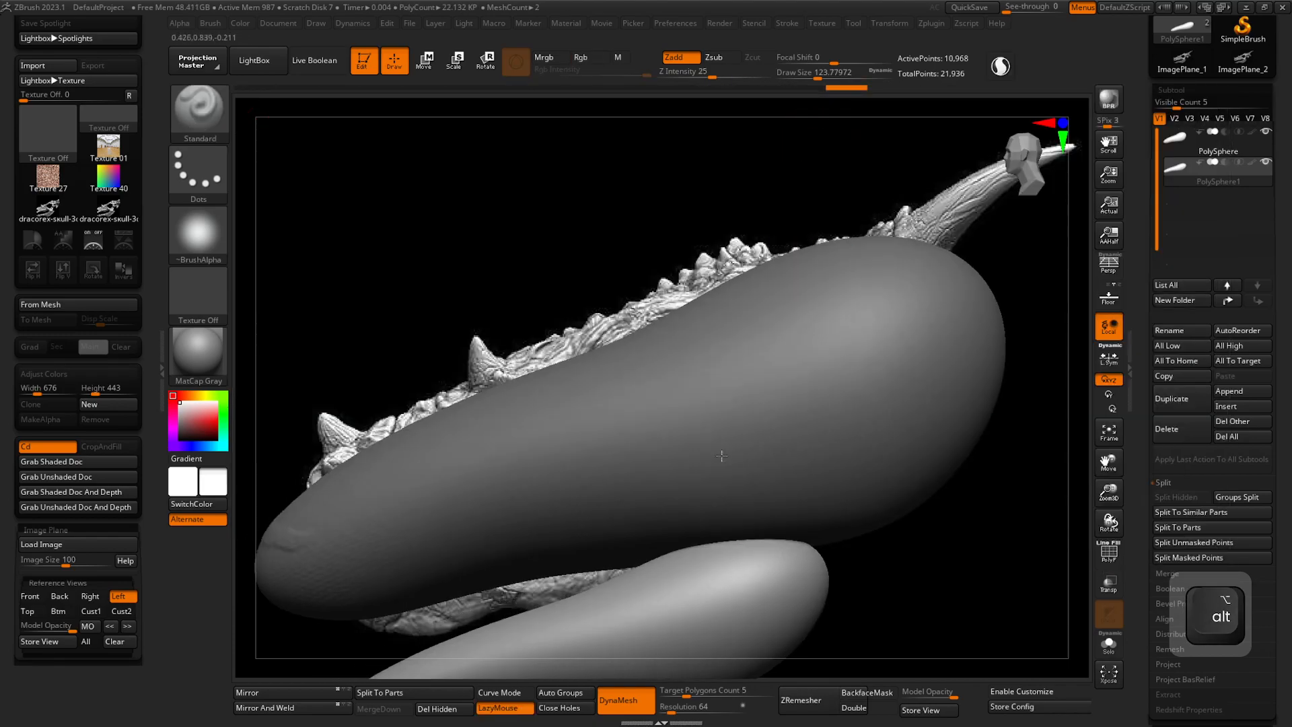
right_click(742, 391)
drag(744, 386, 738, 386)
right_drag(712, 339, 713, 373)
right_click(712, 379)
drag(709, 385, 716, 386)
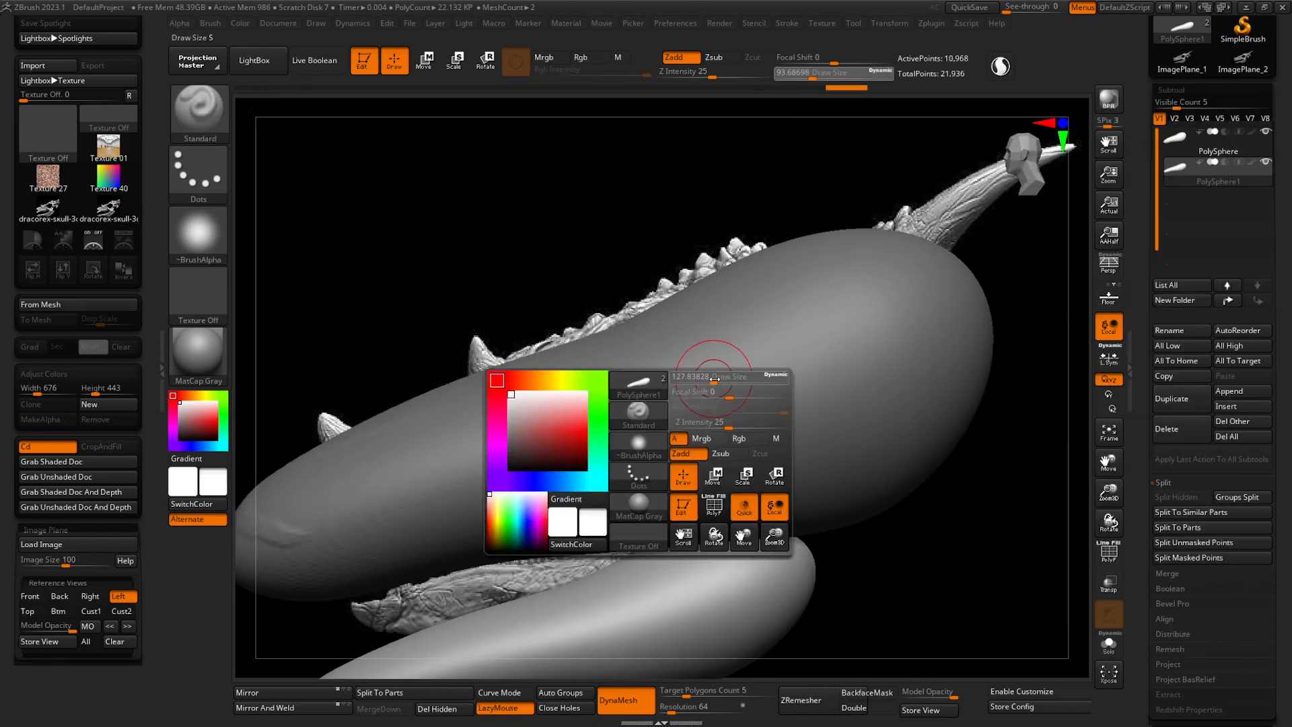
- Switch between the upper skull and lower jaw subtools, checking them with the polyframe, finishing with the upper skull active and the polyframe off
alt+click(670, 389)
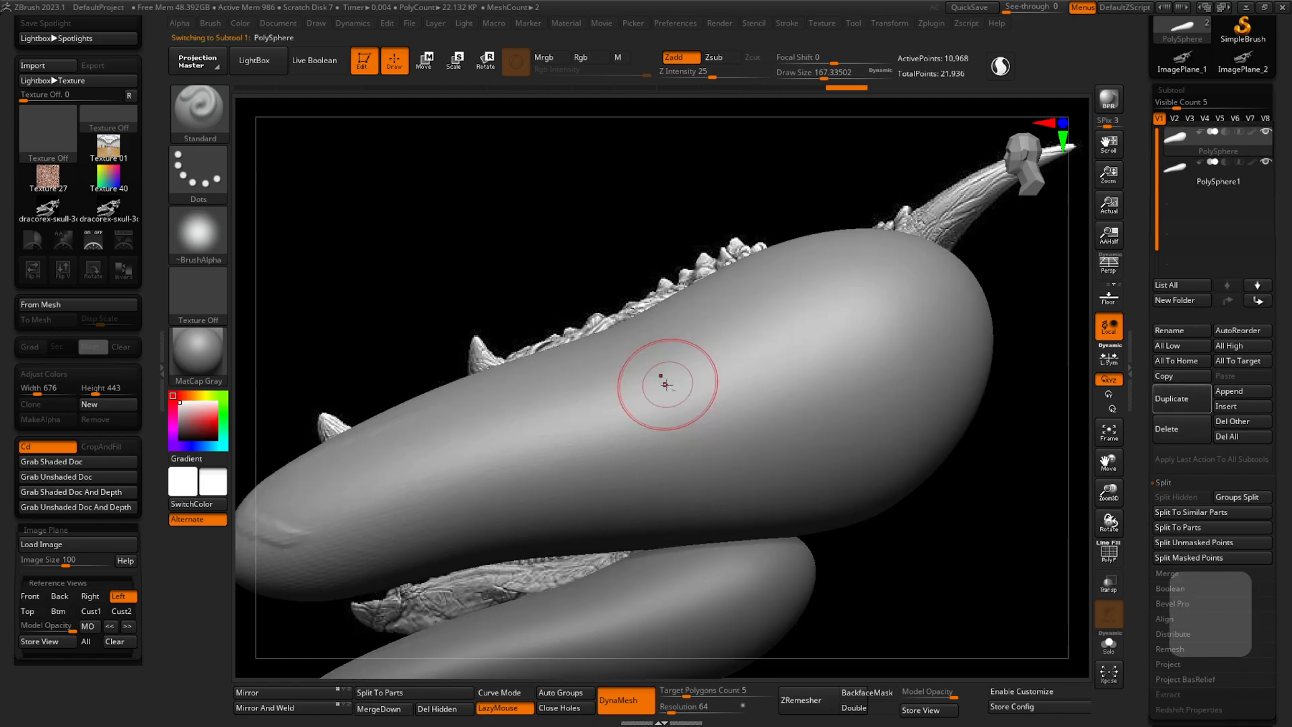
alt+right_drag(855, 589, 844, 504)
alt+click(718, 529)
alt+click(700, 385)
click(1118, 553)
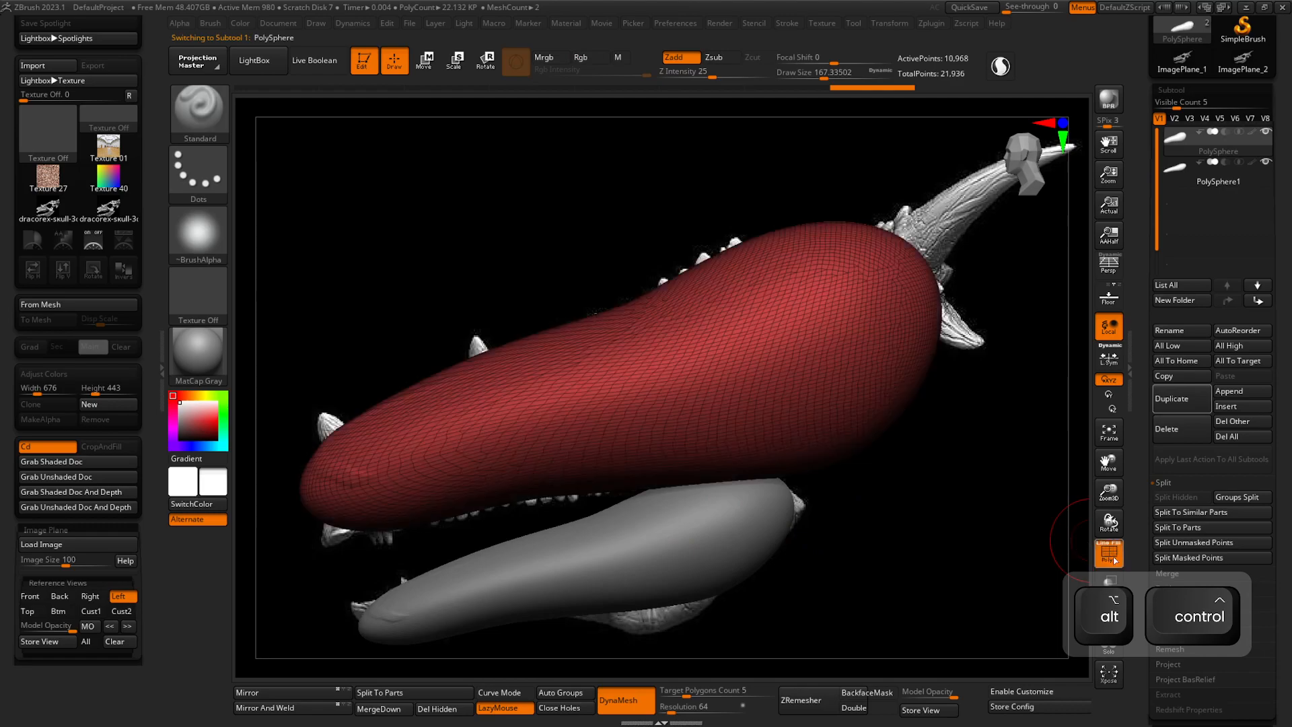
alt+click(630, 533)
alt+click(683, 475)
alt+click(673, 500)
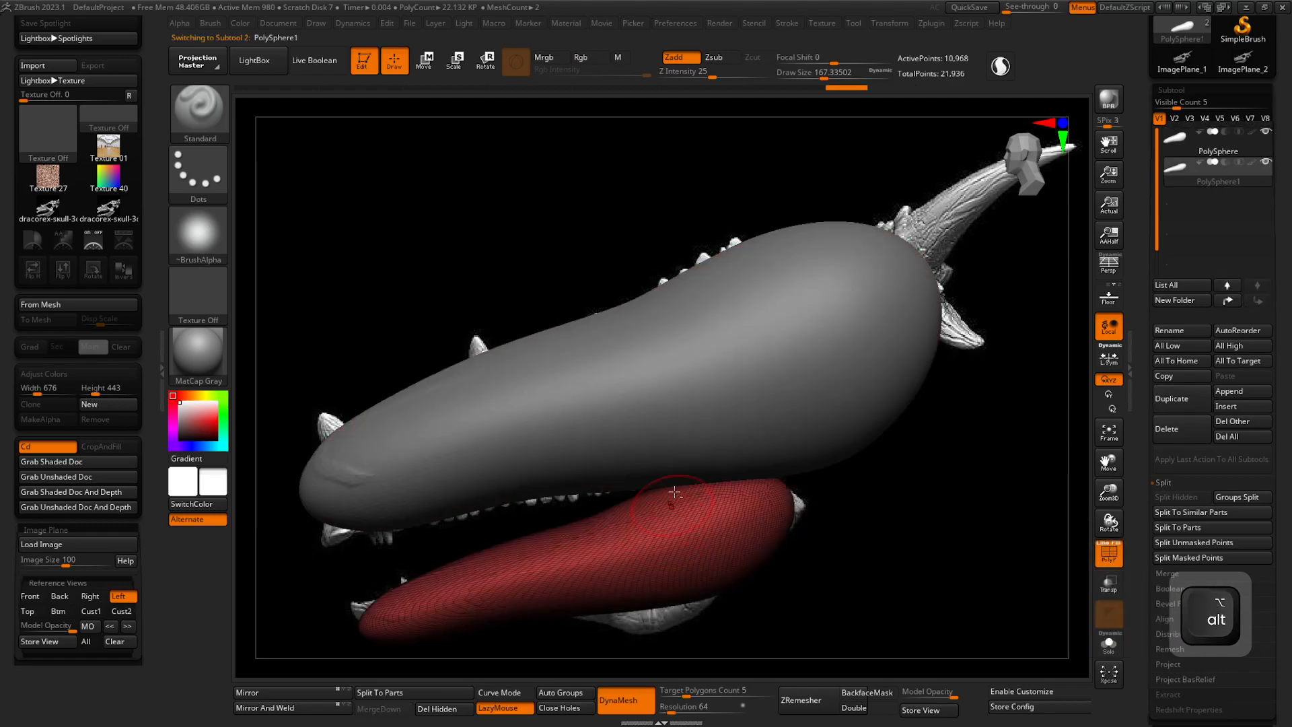
alt+click(679, 409)
alt+click(676, 498)
alt+click(678, 479)
alt+click(689, 566)
alt+click(682, 425)
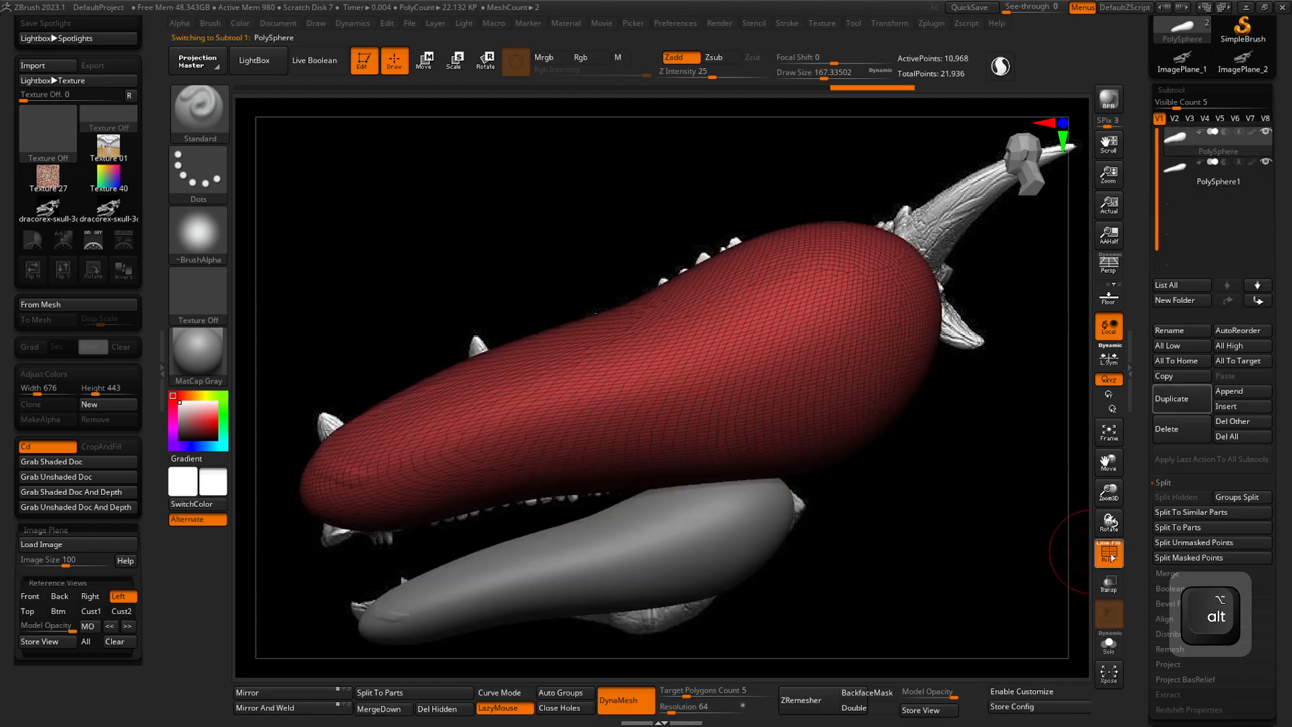
click(1109, 553)
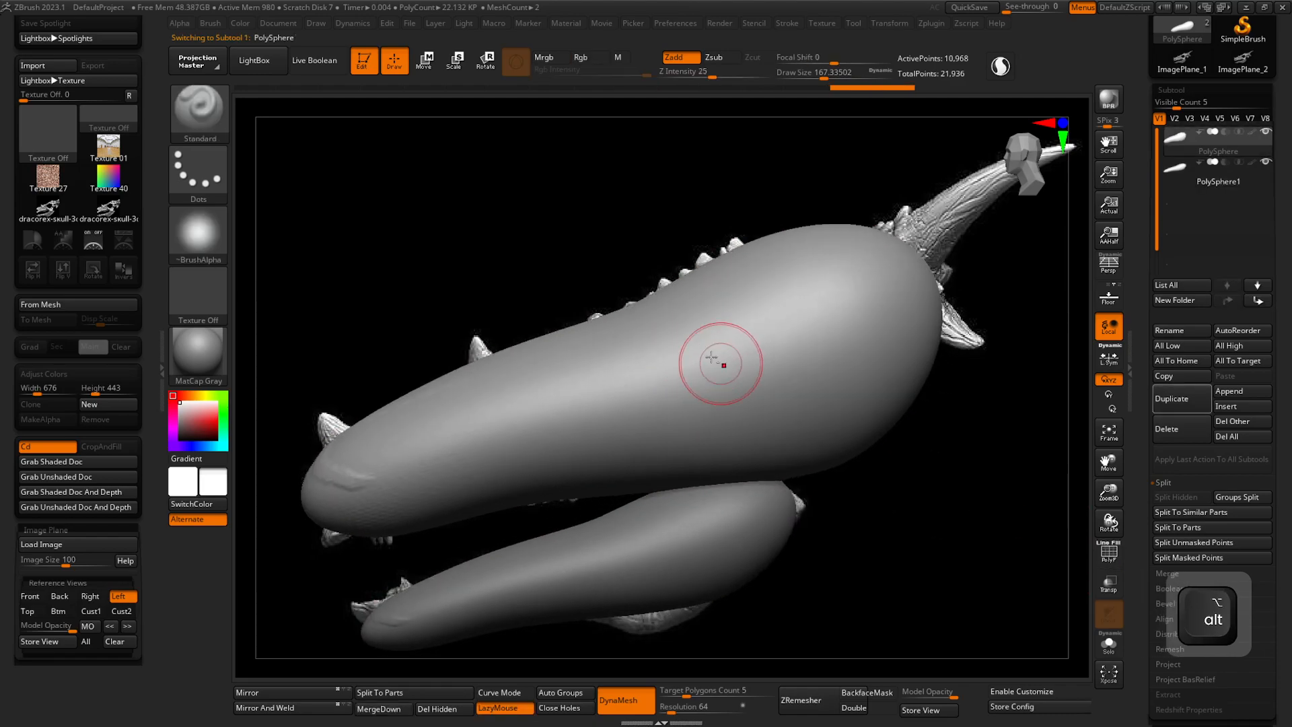
- Carve a broad eye socket into the side of the upper skull with inward Standard brush strokes, and undo the excess deepening
mouse_move(751, 272)
alt+mouse_down()
mouse_move(851, 323)
mouse_move(707, 278)
mouse_move(858, 337)
mouse_move(720, 363)
alt+mouse_up()
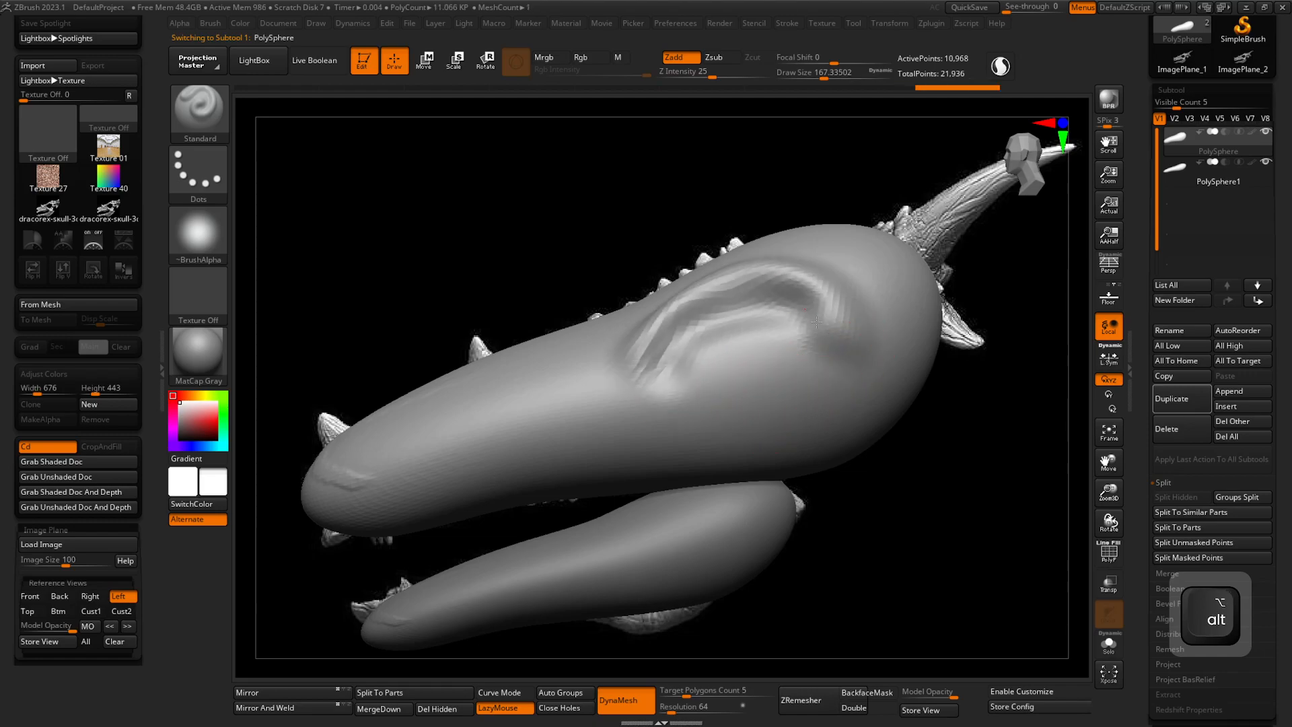
alt+drag(812, 314, 736, 335)
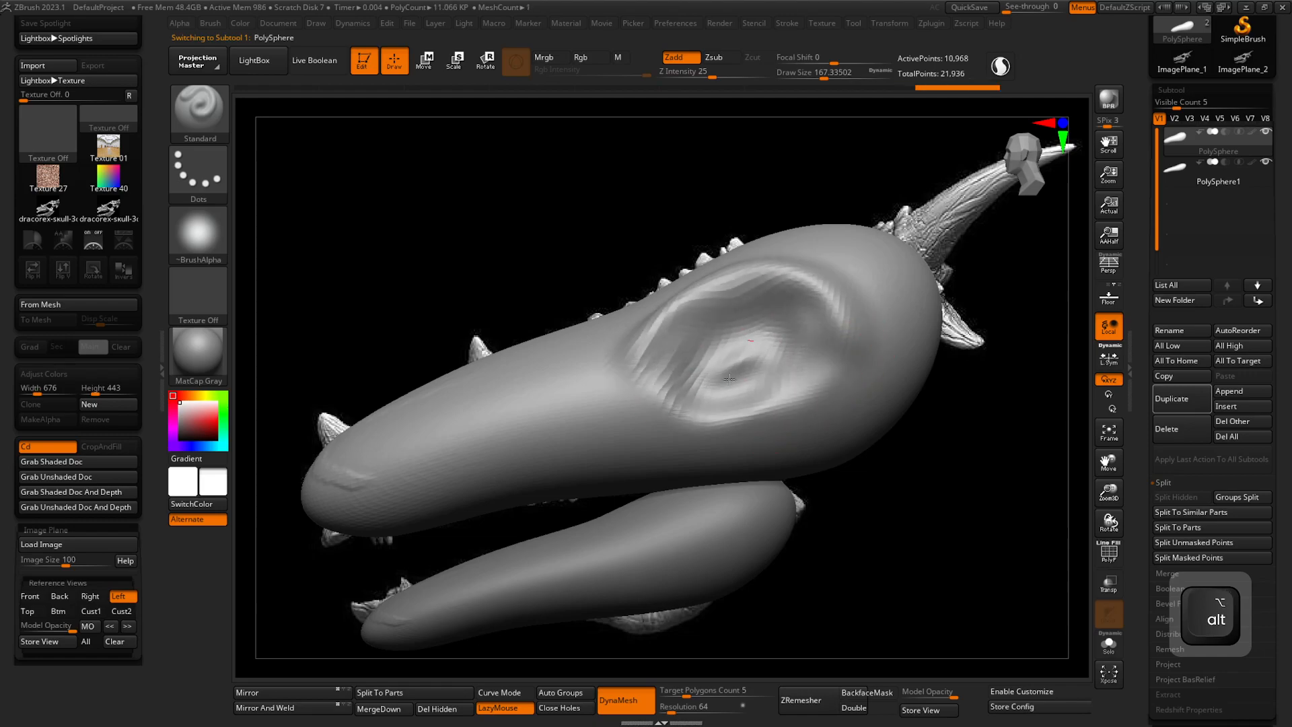
mouse_move(813, 331)
mouse_down()
mouse_move(822, 373)
mouse_move(755, 328)
mouse_move(721, 371)
mouse_move(693, 374)
mouse_up()
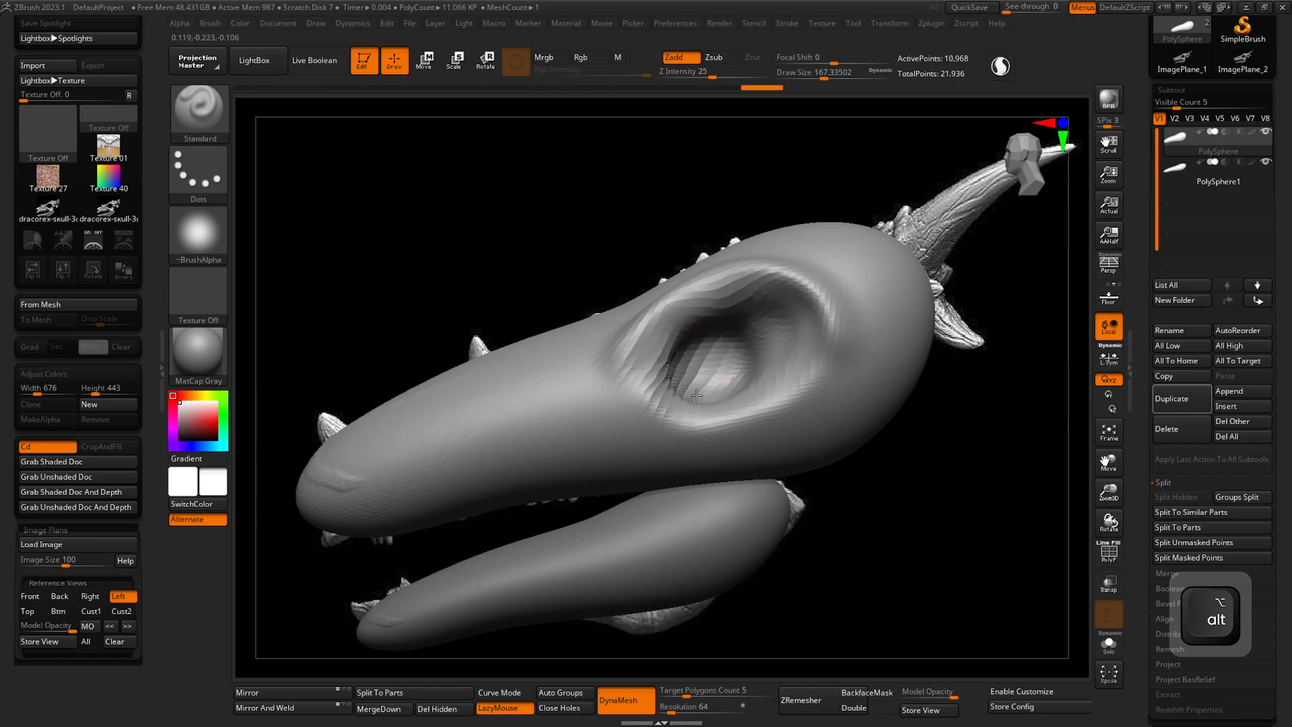
mouse_move(748, 343)
mouse_down()
mouse_move(781, 340)
mouse_move(739, 362)
mouse_up()
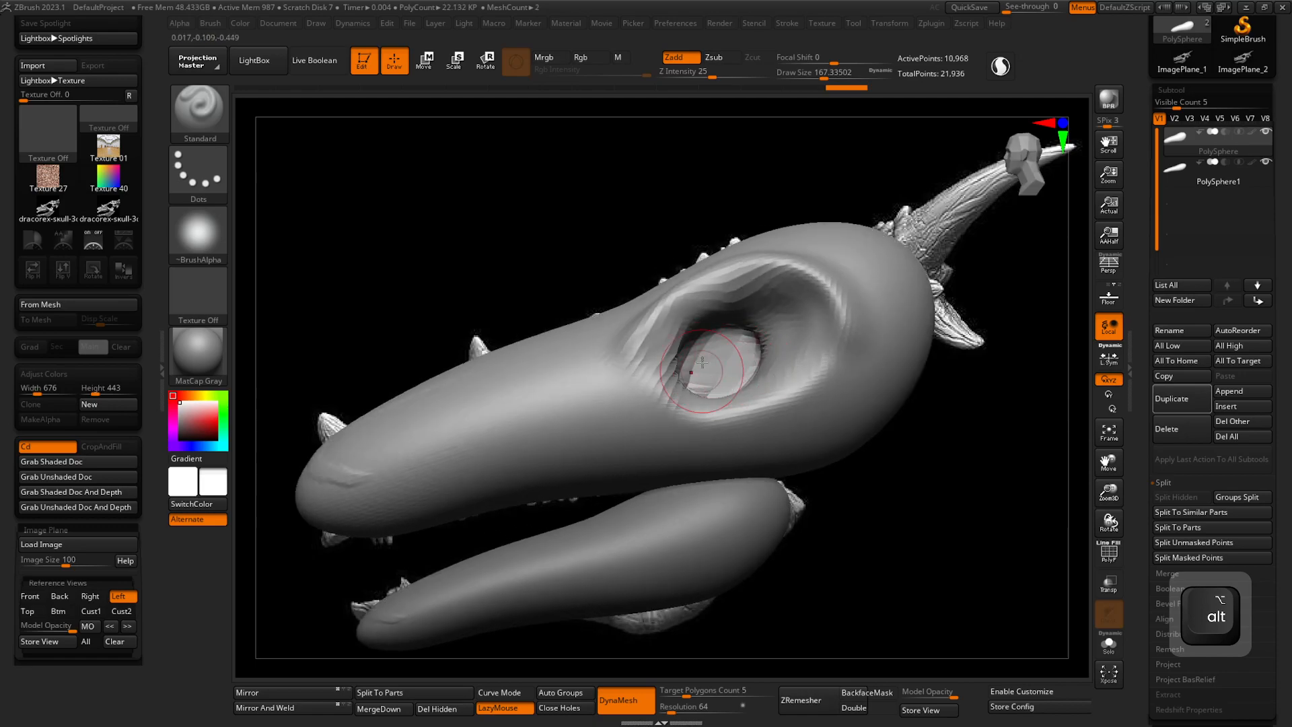
key(ctrl+z)
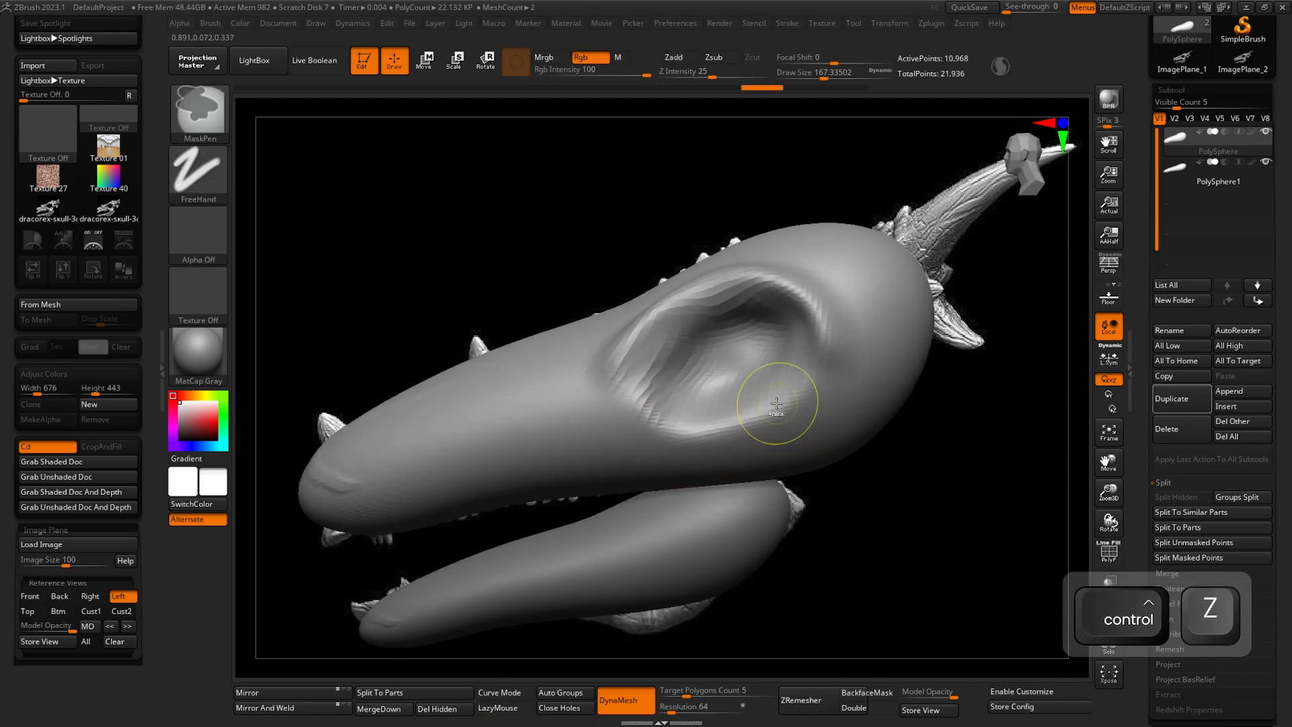
- Select the Move brush and try pushing the eye socket's surface deep into the upper skull
key(b)
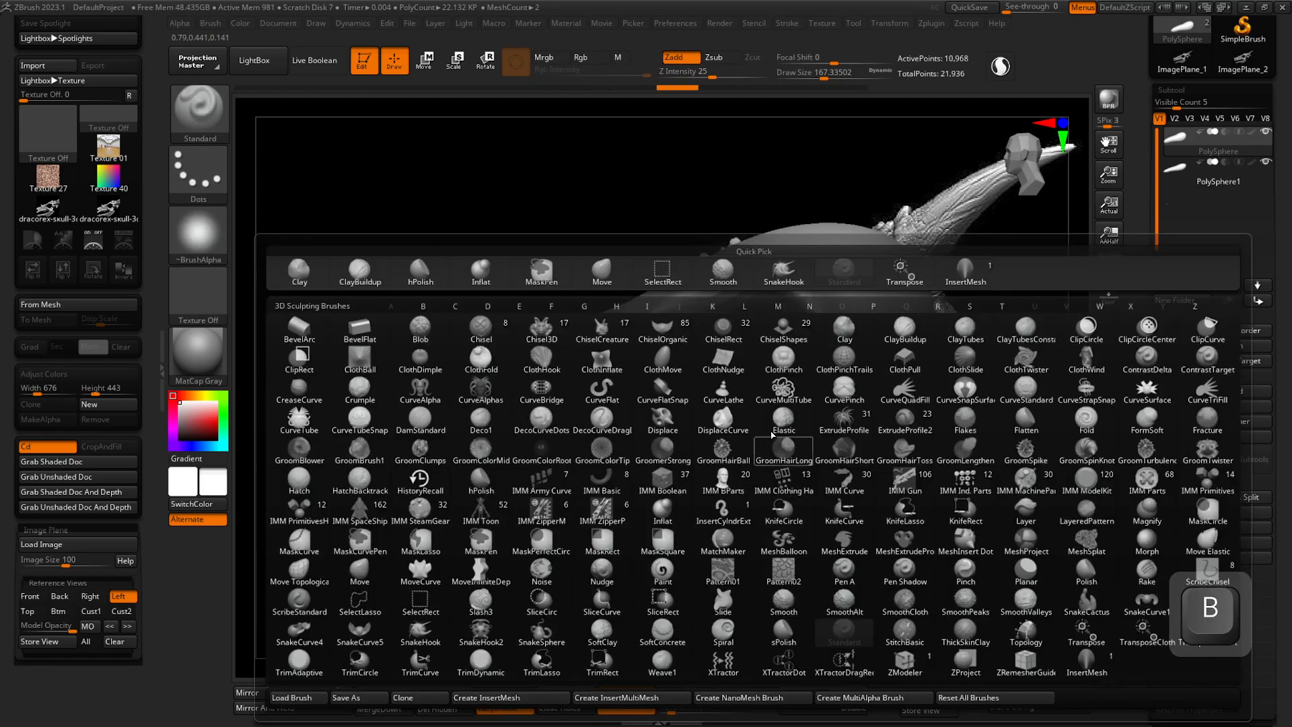
click(588, 269)
alt+drag(588, 269, 549, 271)
right_click(638, 452)
drag(719, 367, 741, 367)
right_drag(586, 337, 704, 360)
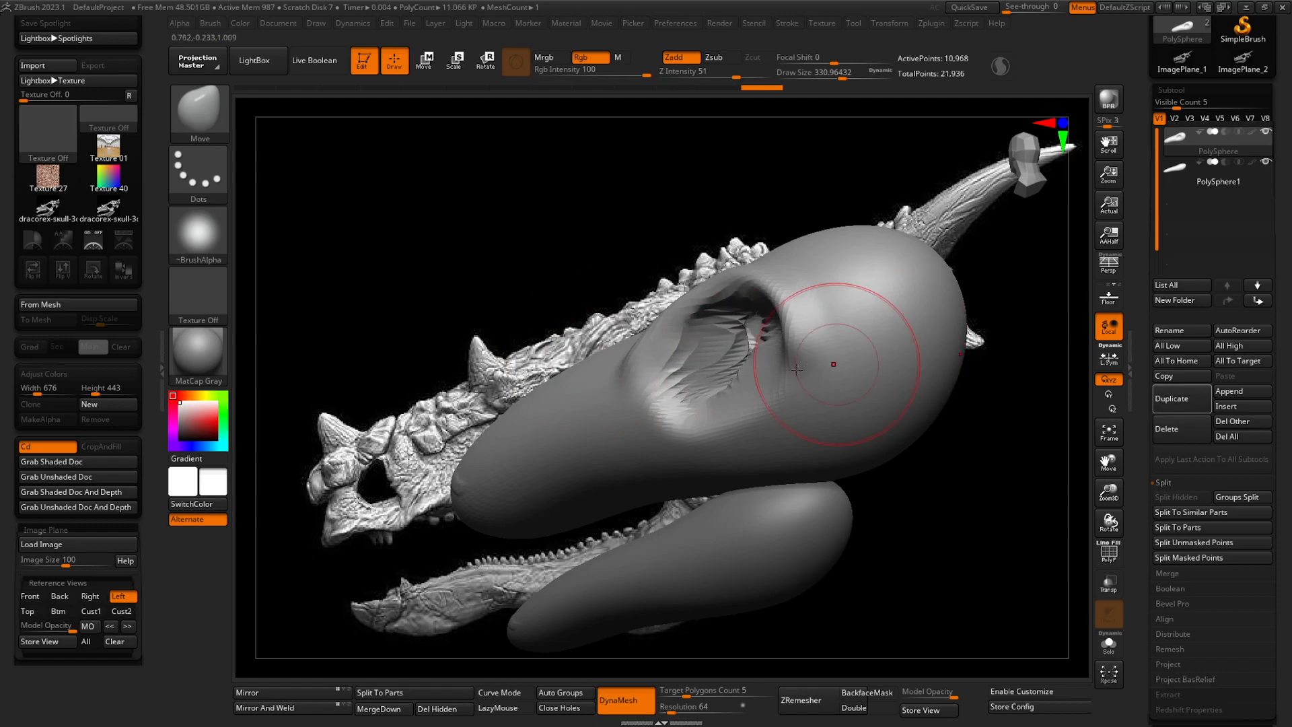
right_drag(857, 340, 822, 404)
- Show the upper skull's polyframe and remesh its stretched eye socket with DynaMesh at resolution 64
click(1115, 560)
mouse_move(963, 511)
ctrl+right_down()
mouse_move(949, 572)
mouse_move(881, 545)
mouse_move(894, 588)
mouse_move(875, 522)
ctrl+right_up()
drag(1146, 693, 1147, 298)
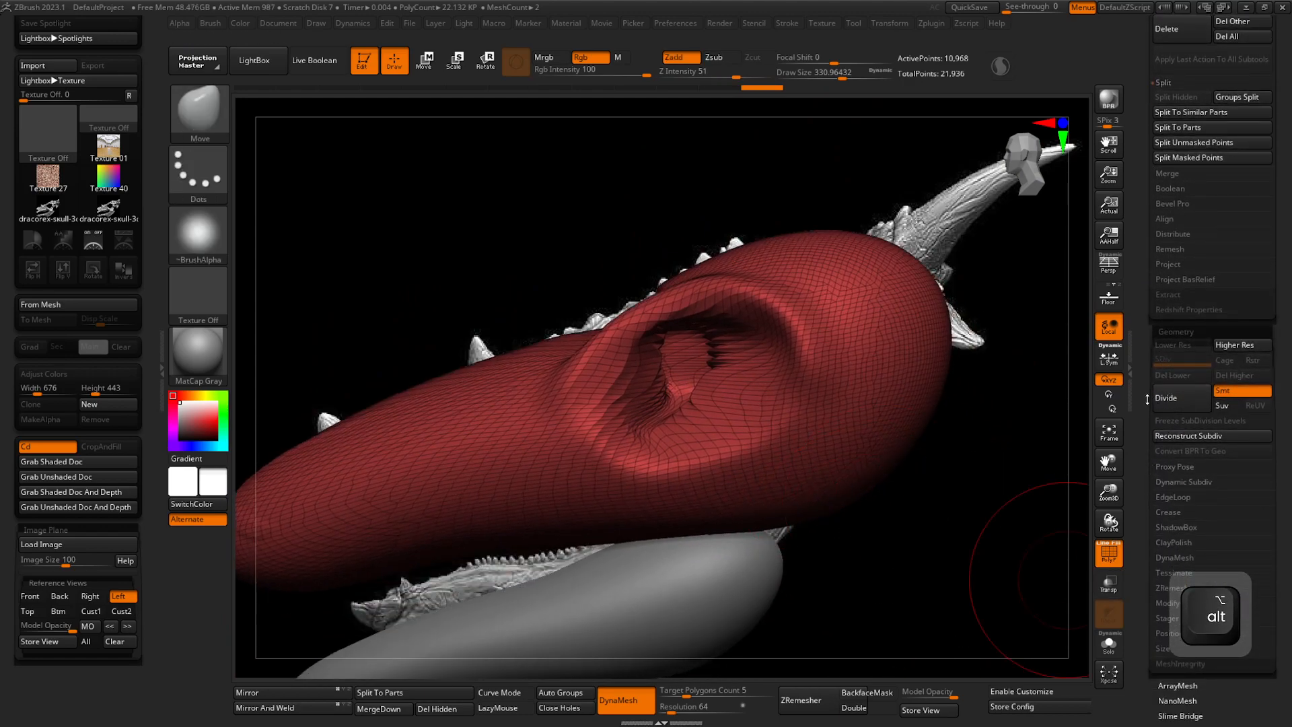
scroll(1158, 417, down, 3)
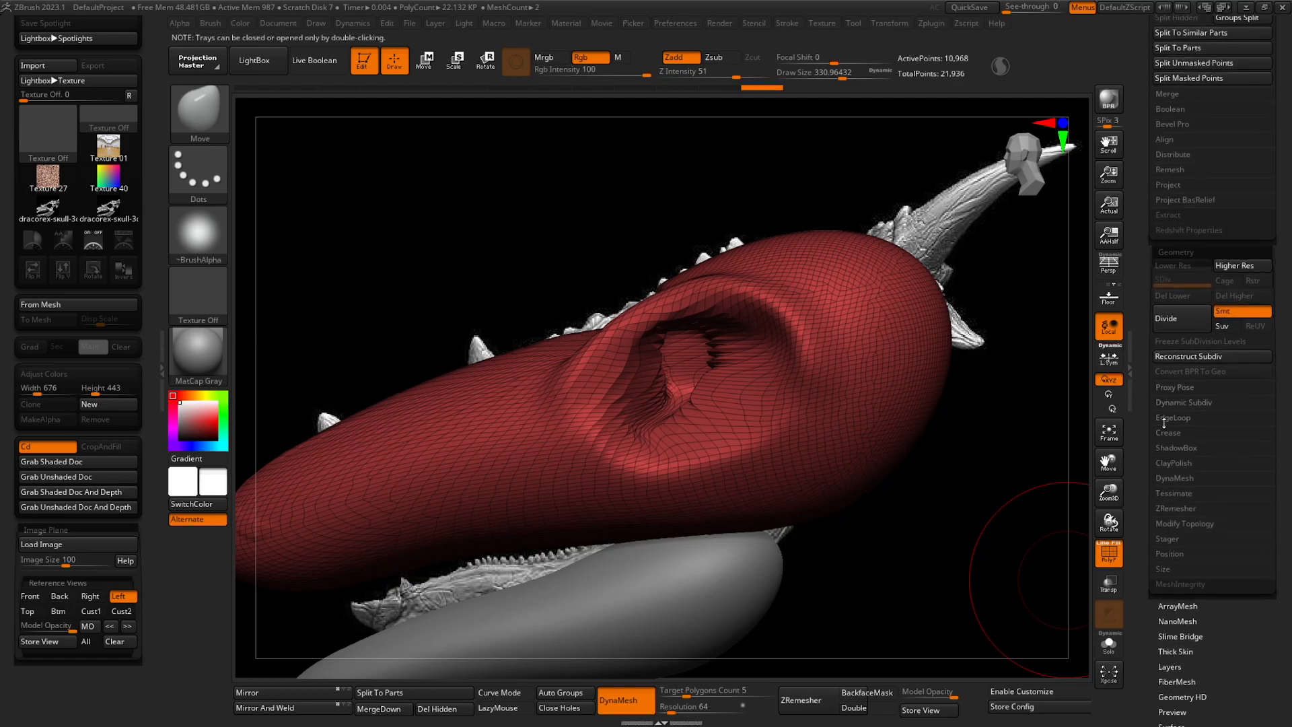
click(1174, 478)
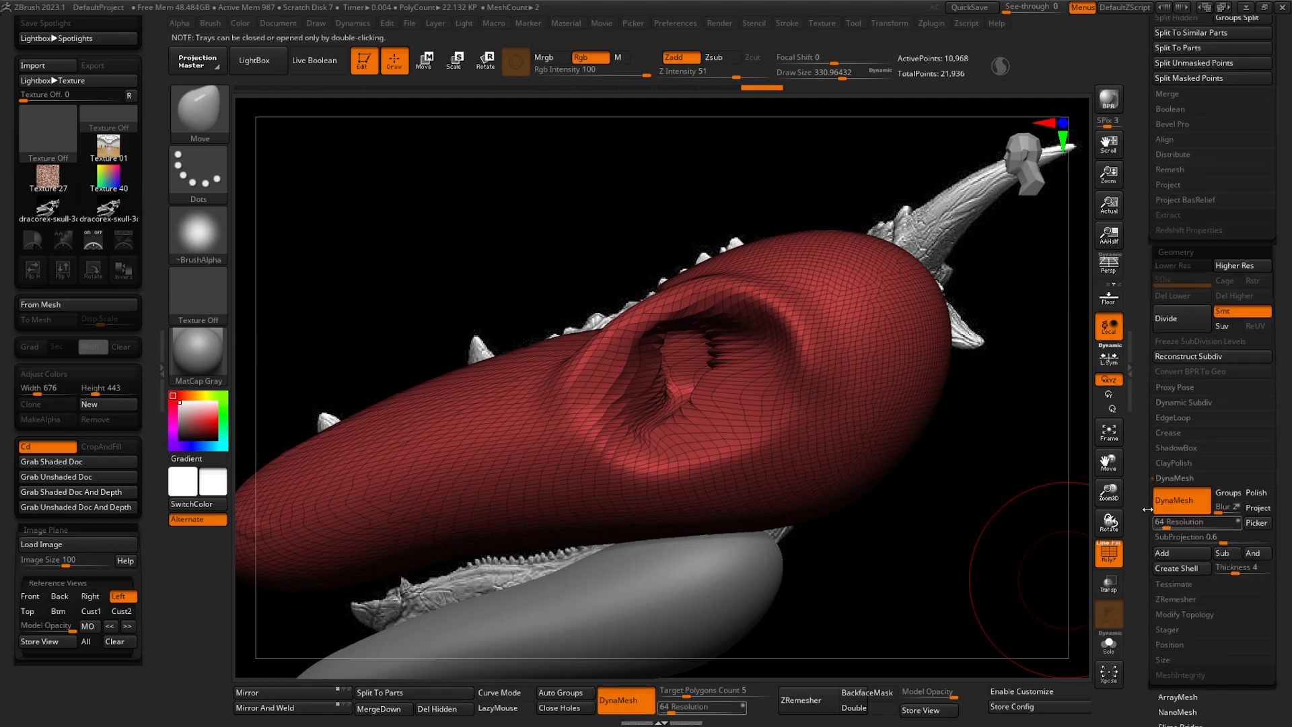
key(ctrl)
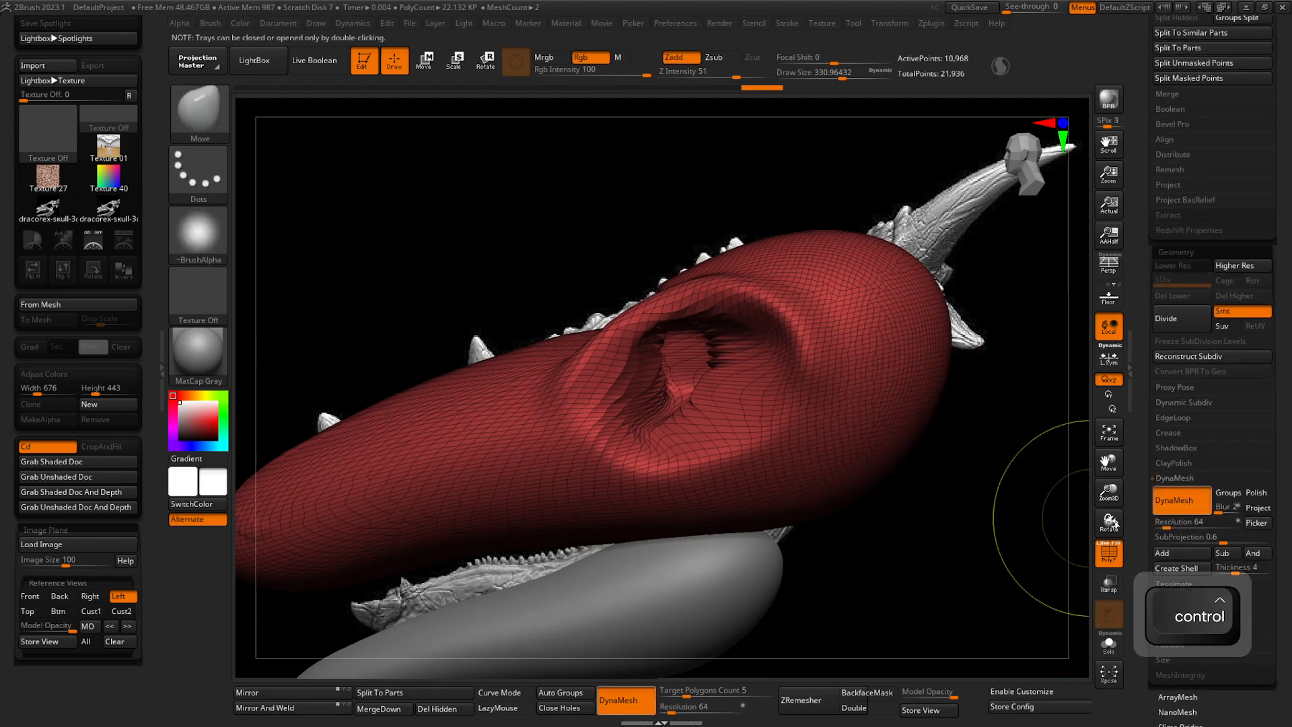
key(ctrl)
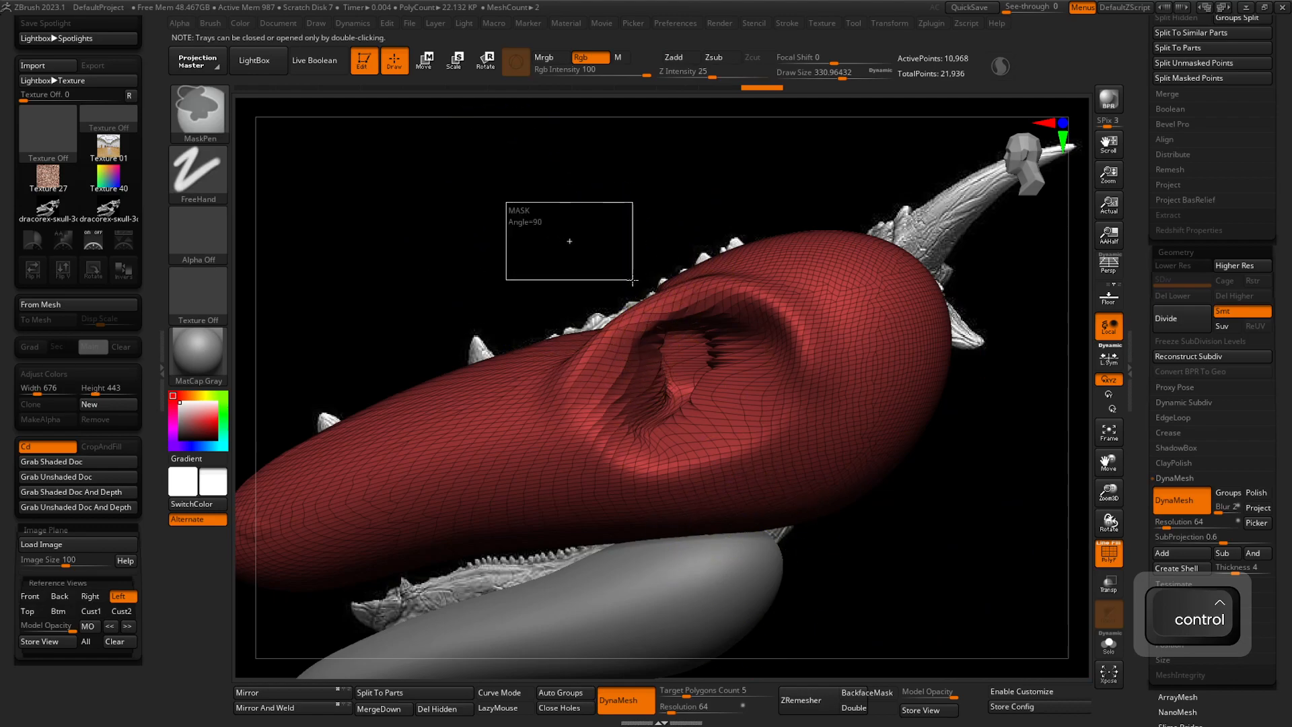
ctrl+drag(633, 280, 635, 289)
- Try smoothing the remeshed surface in and around the eye socket
key(shift)
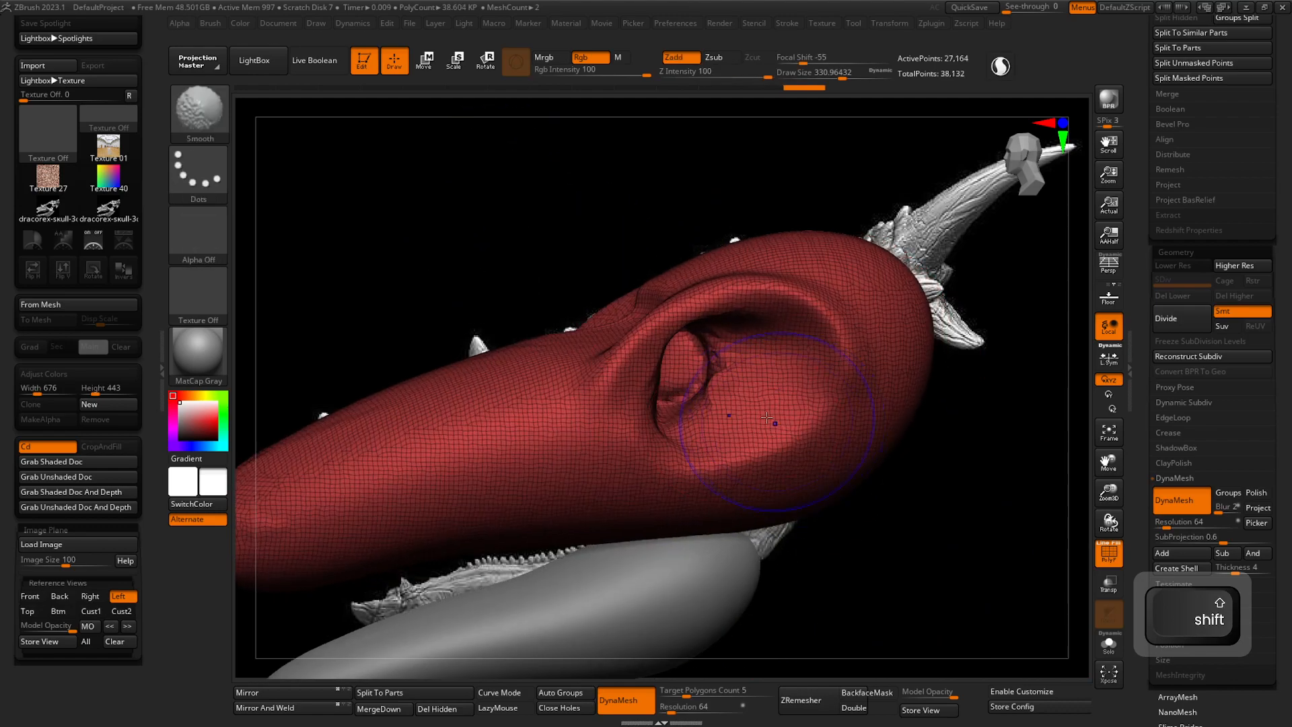
shift+drag(728, 395, 734, 396)
right_drag(538, 387, 766, 393)
shift+drag(766, 392, 749, 391)
shift+drag(690, 428, 694, 425)
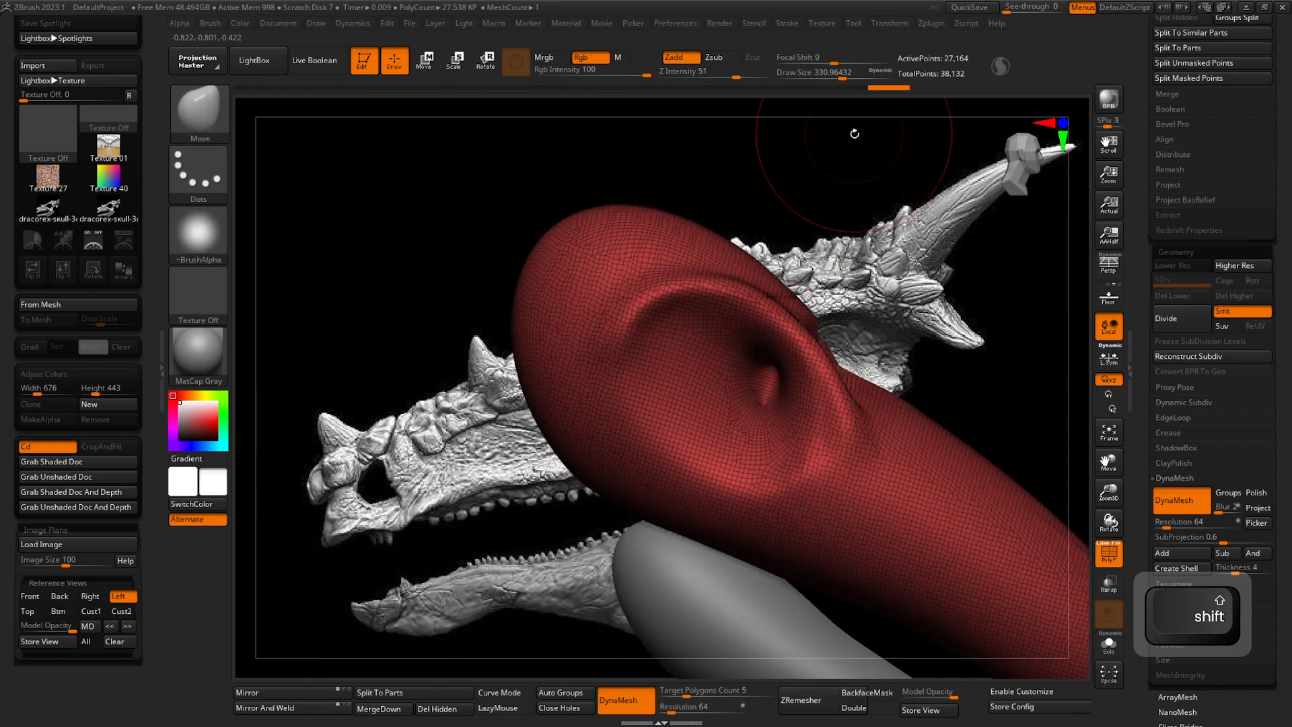
- Step back through the undo history to restore the shallow eye socket, and bring the whole skull back into view
drag(888, 89, 622, 94)
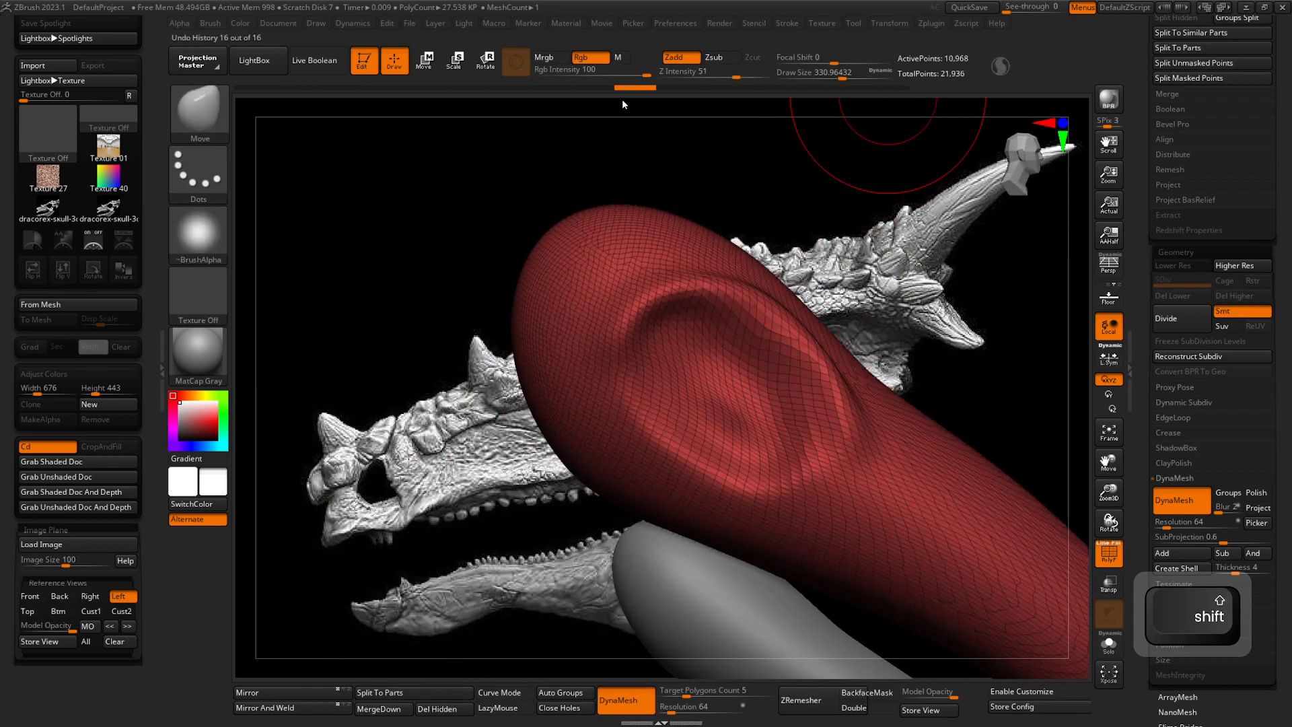
mouse_move(898, 458)
alt+right_down()
mouse_move(675, 408)
mouse_move(677, 546)
mouse_move(622, 521)
alt+right_up()
right_click(622, 522)
ctrl+right_drag(754, 456, 801, 470)
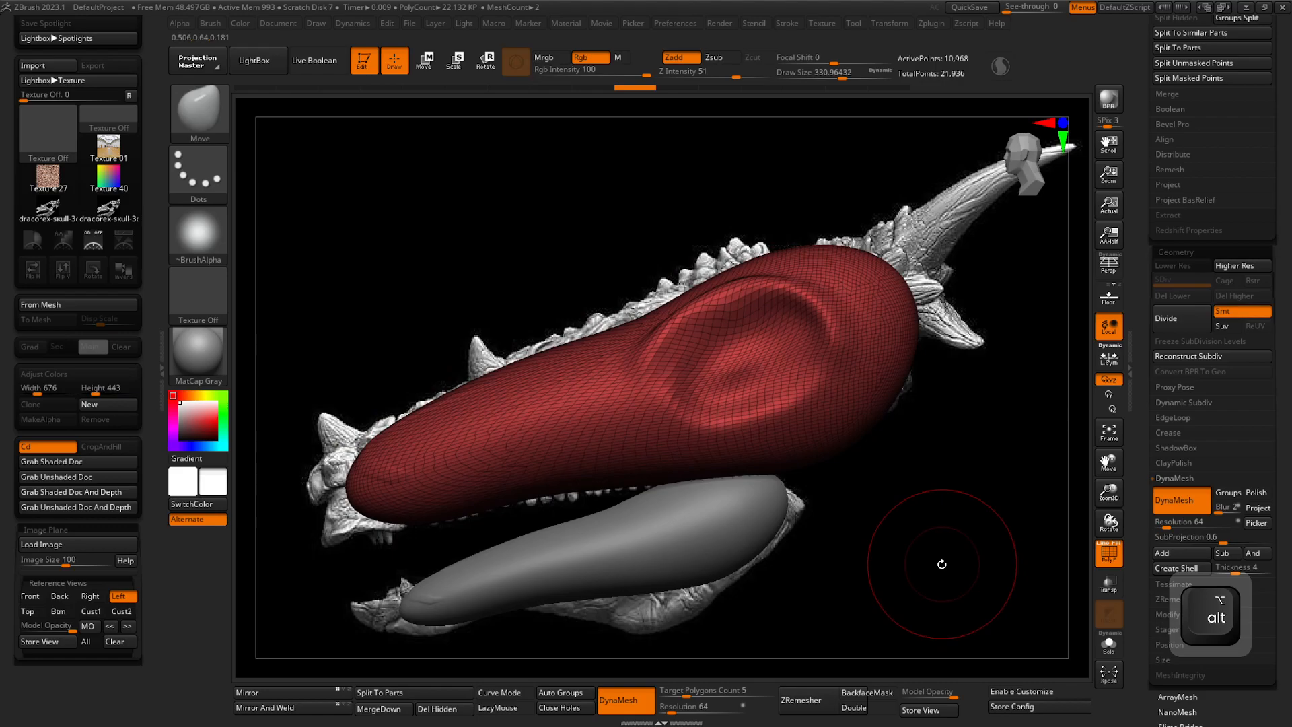
- Switch to the browser to examine "3D boolean" example images of subtract, intersect and union, and return to ZBrush
key(alt+Tab)
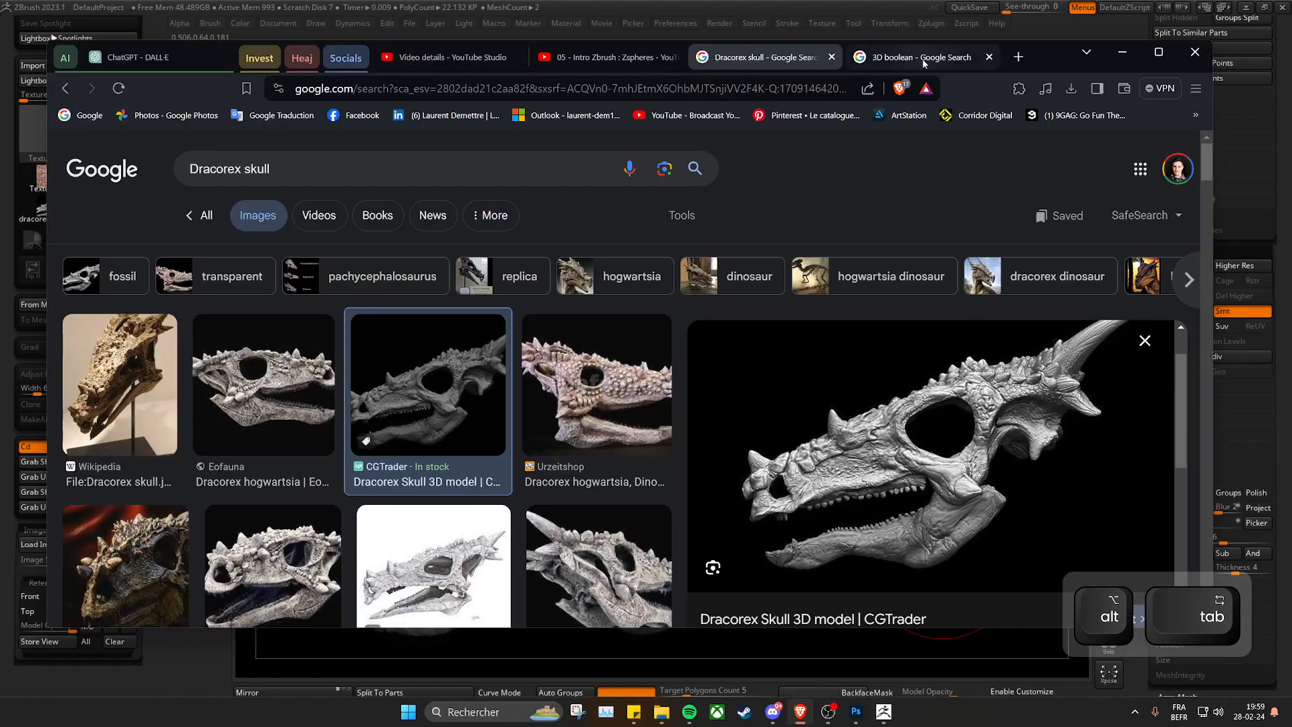
click(924, 59)
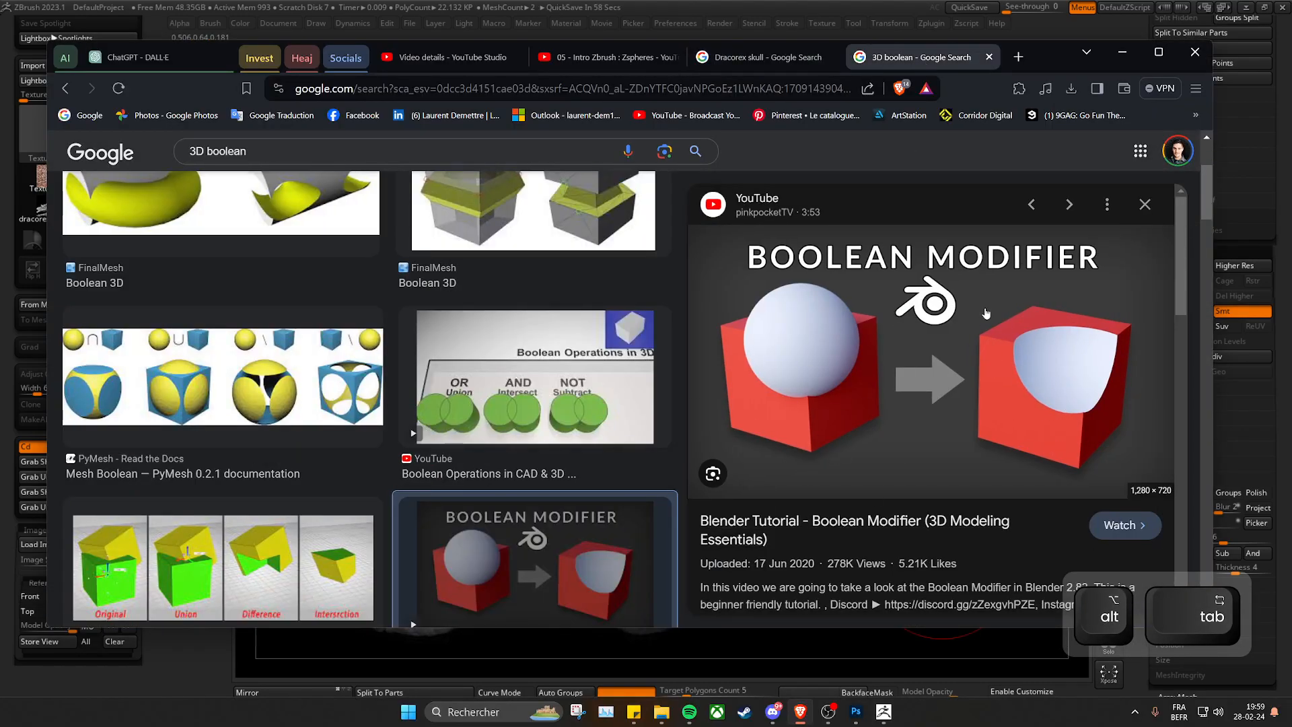
click(292, 564)
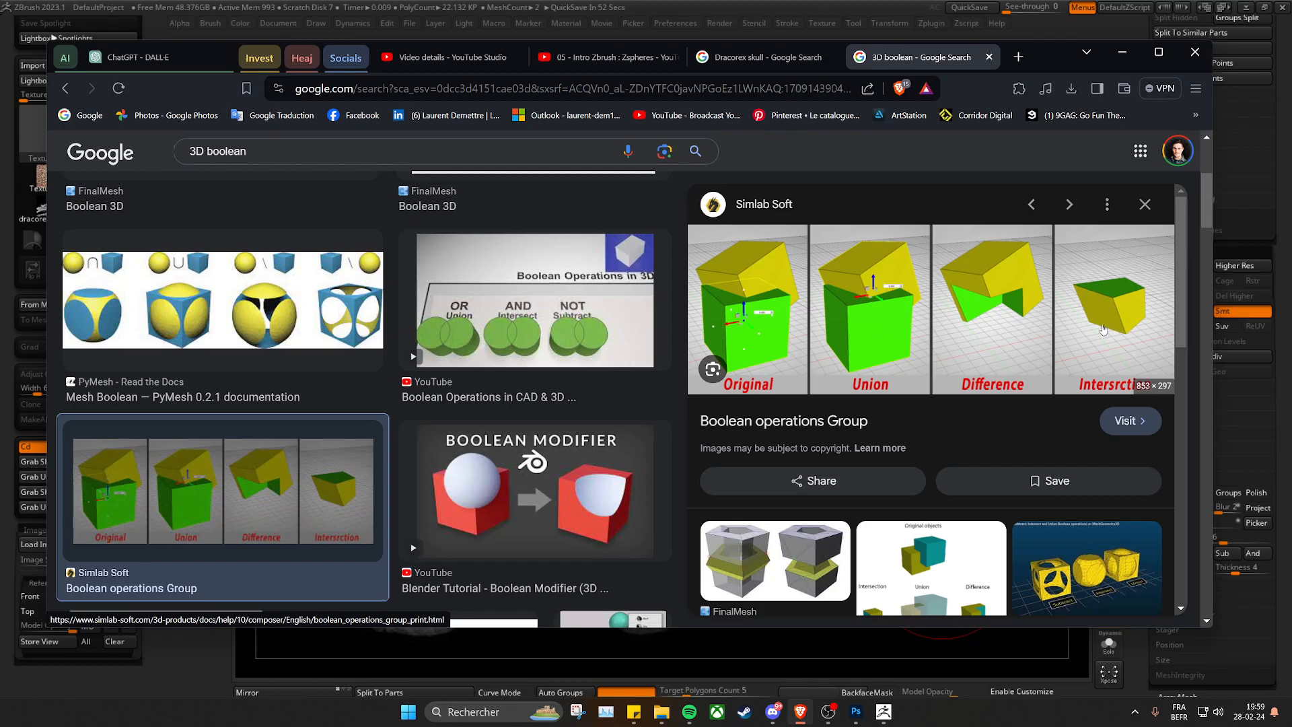
scroll(1092, 529, down, 1)
click(1079, 510)
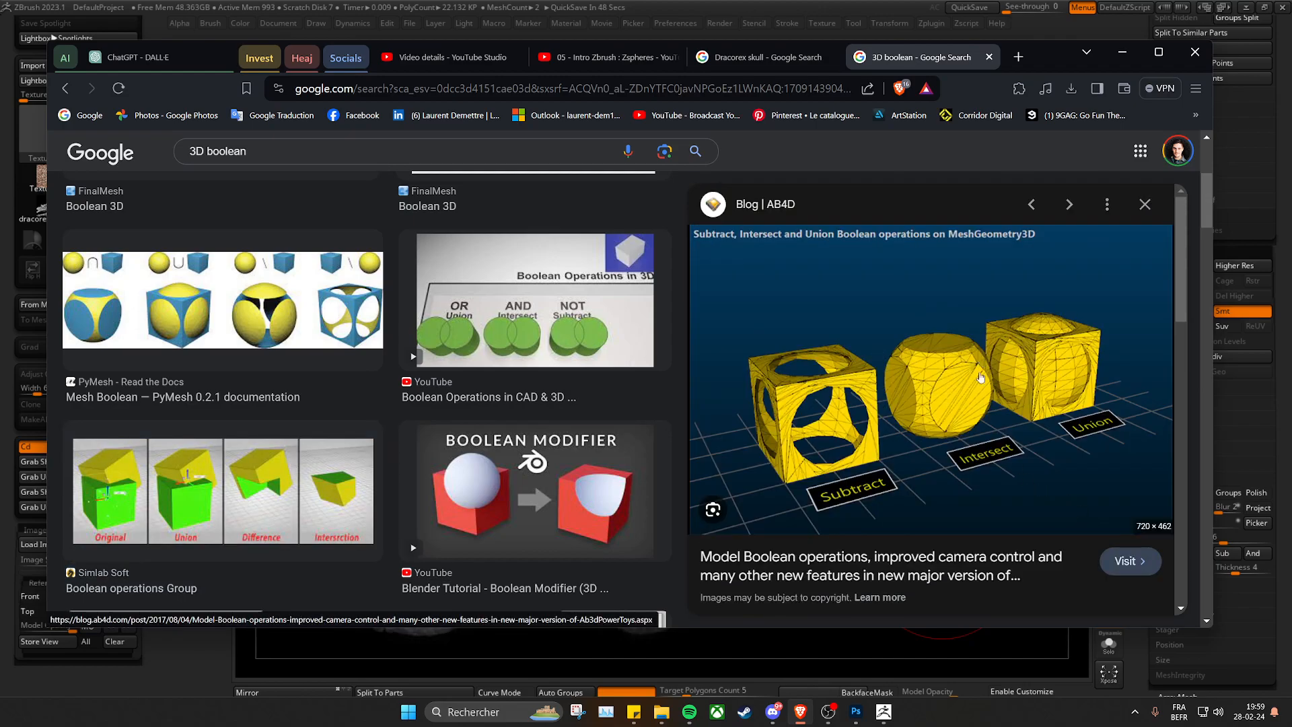
click(1120, 55)
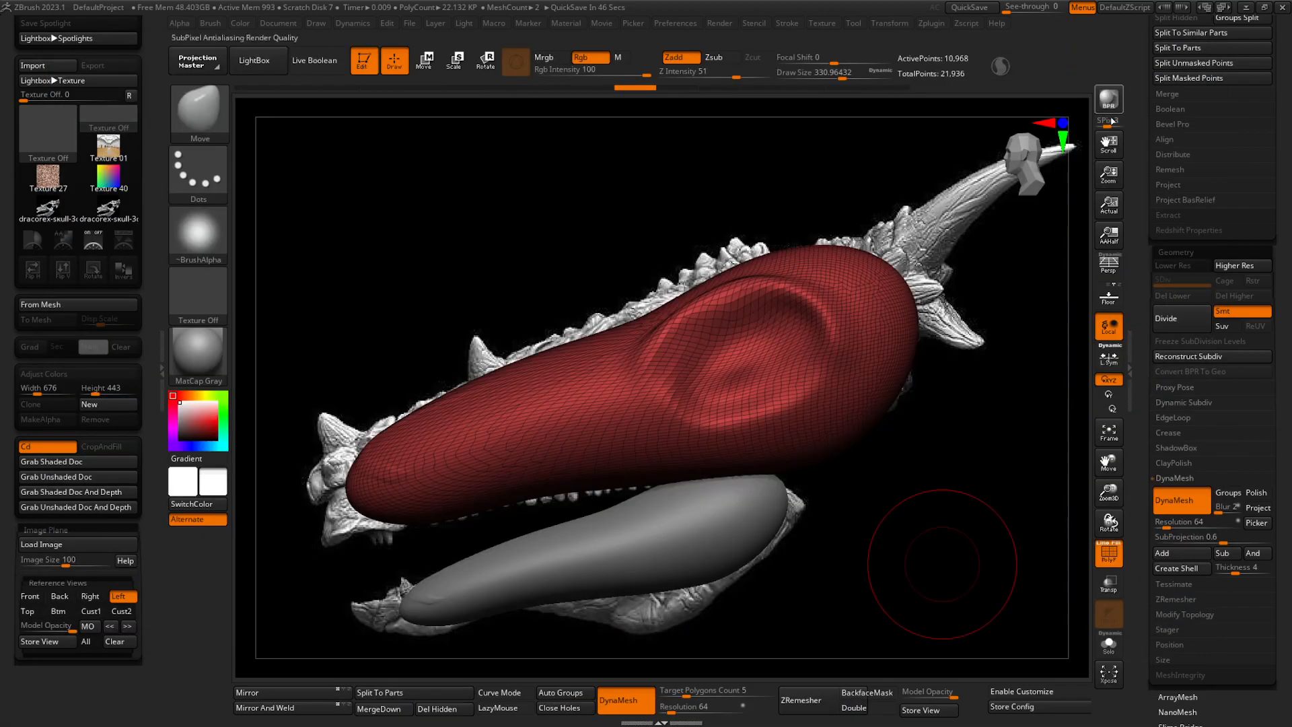
- Insert a Cylinder3D as a new subtool below the upper skull
scroll(1212, 303, up, 10)
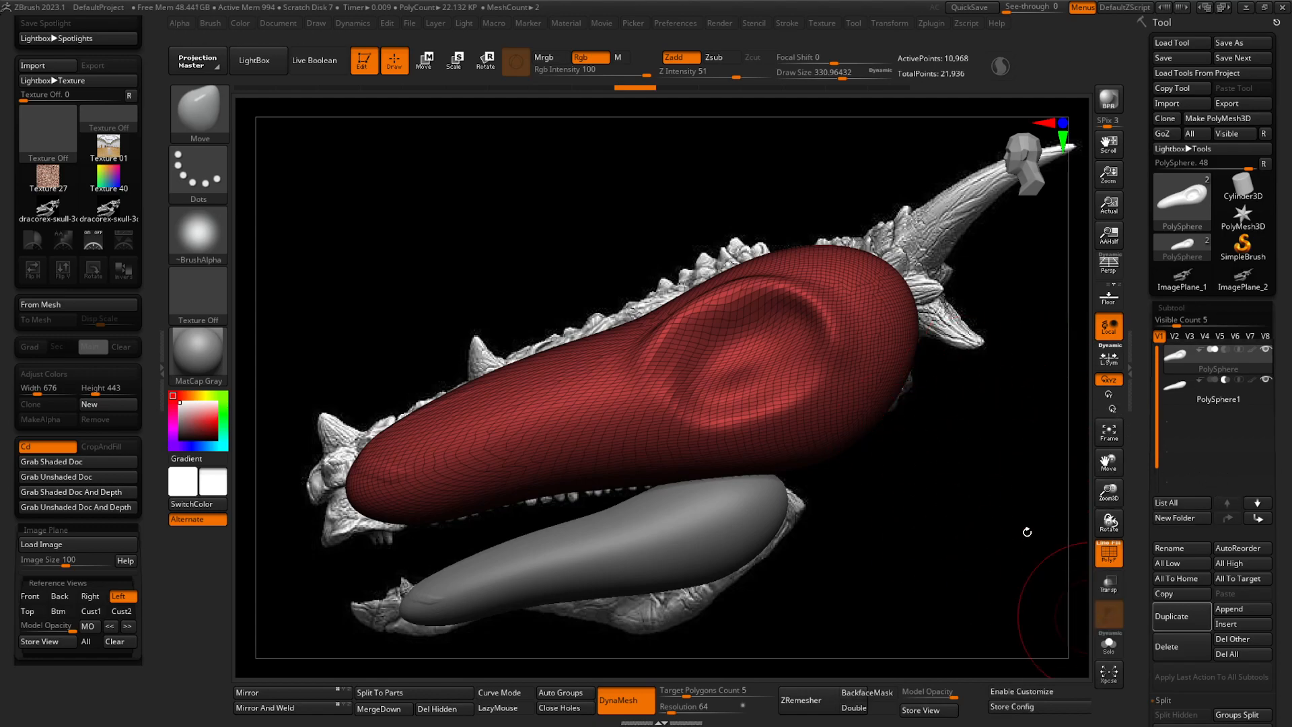
right_drag(735, 366, 579, 499)
drag(1147, 540, 1149, 366)
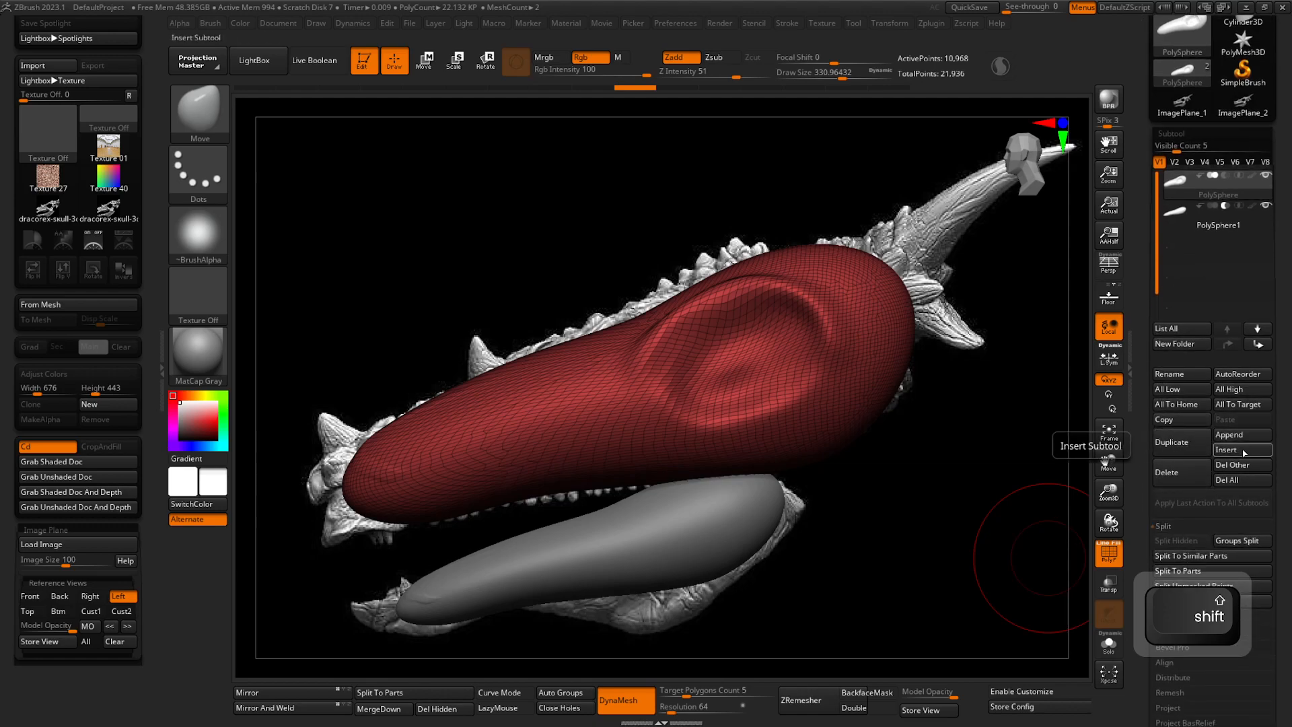
click(1244, 450)
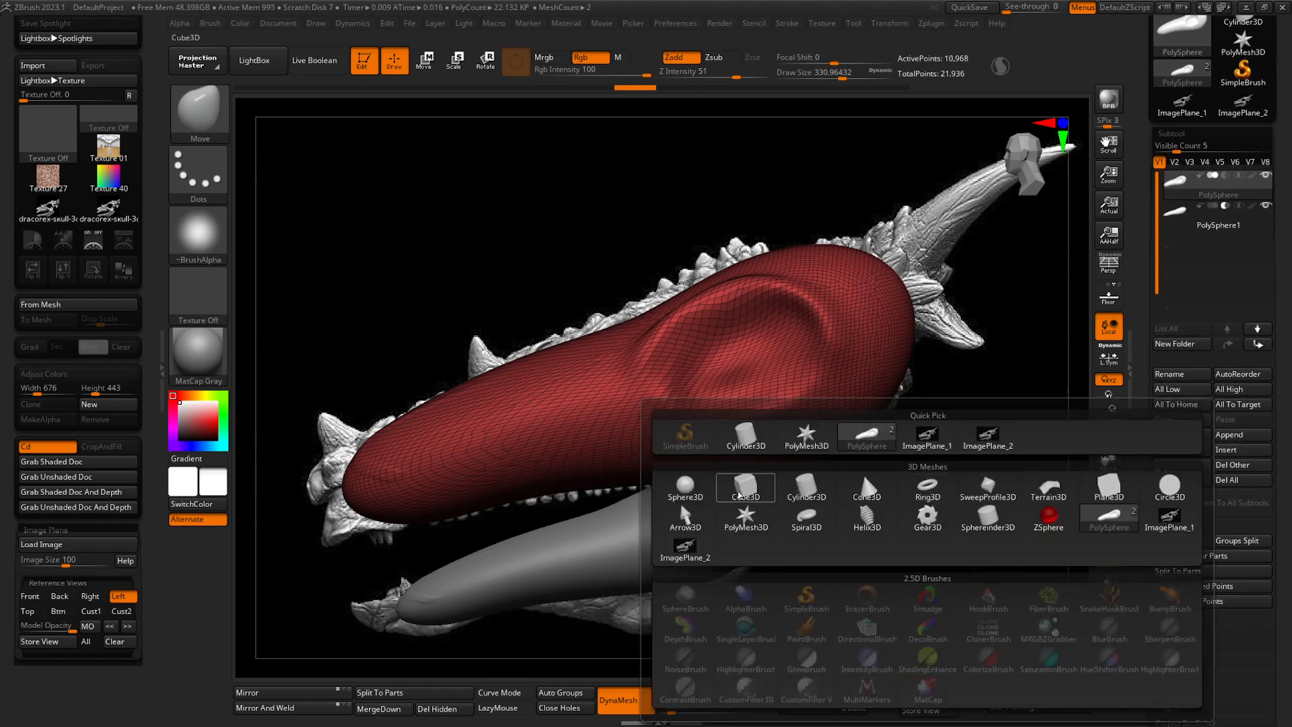
click(806, 486)
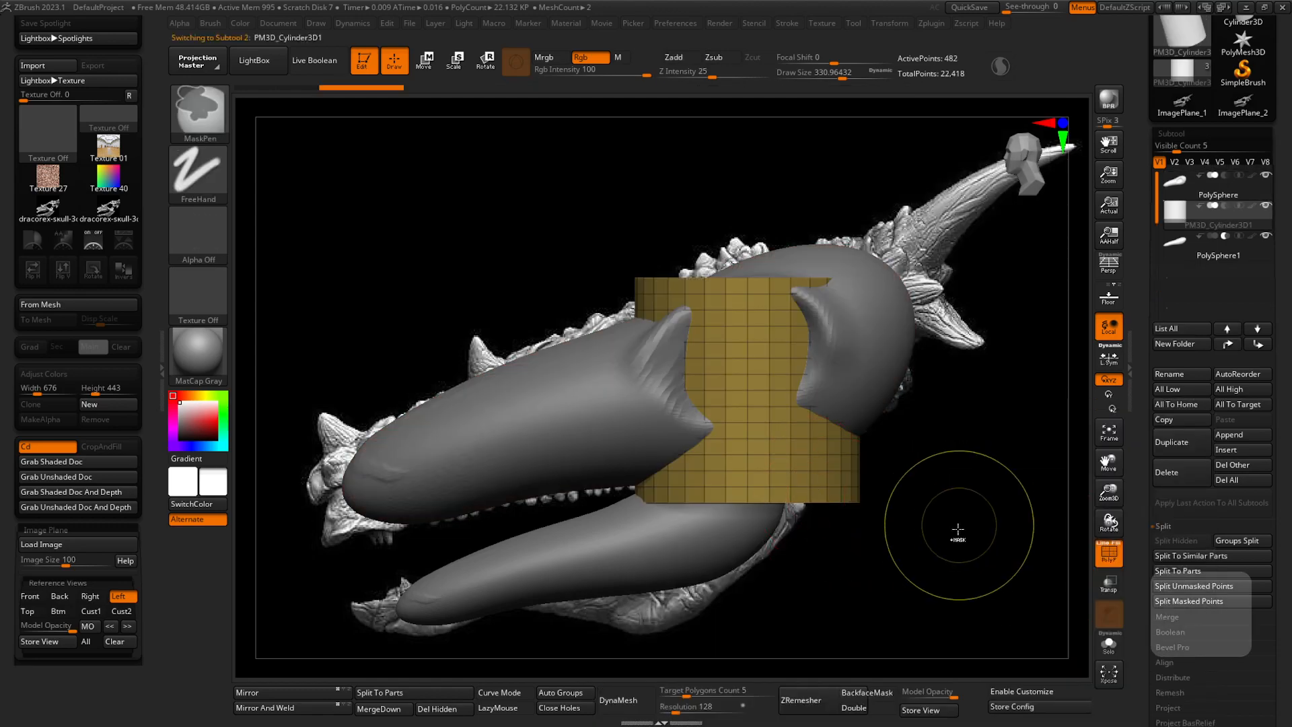
- Rotate the cylinder onto its side with the gizmo, stretch it crosswise through the skull, and reduce its diameter
click(429, 65)
drag(532, 265, 743, 334)
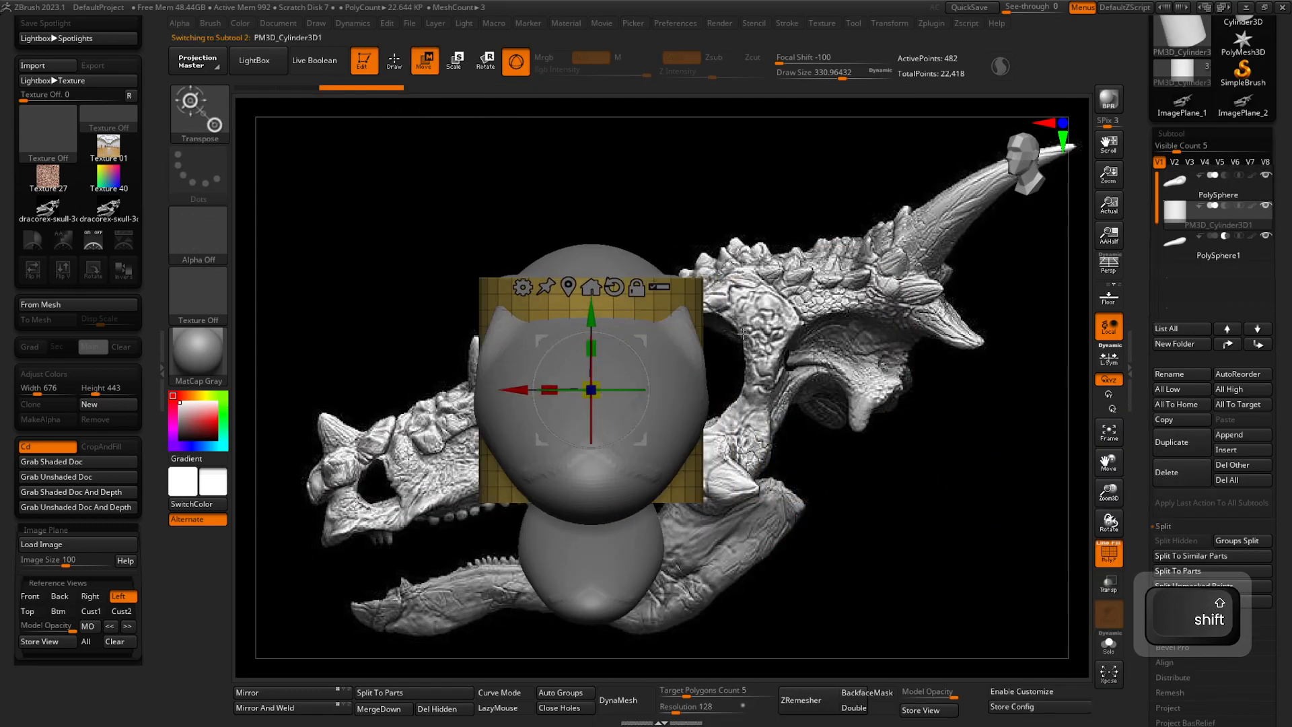
drag(632, 350, 667, 340)
drag(642, 394, 913, 439)
drag(598, 396, 559, 408)
drag(860, 471, 719, 468)
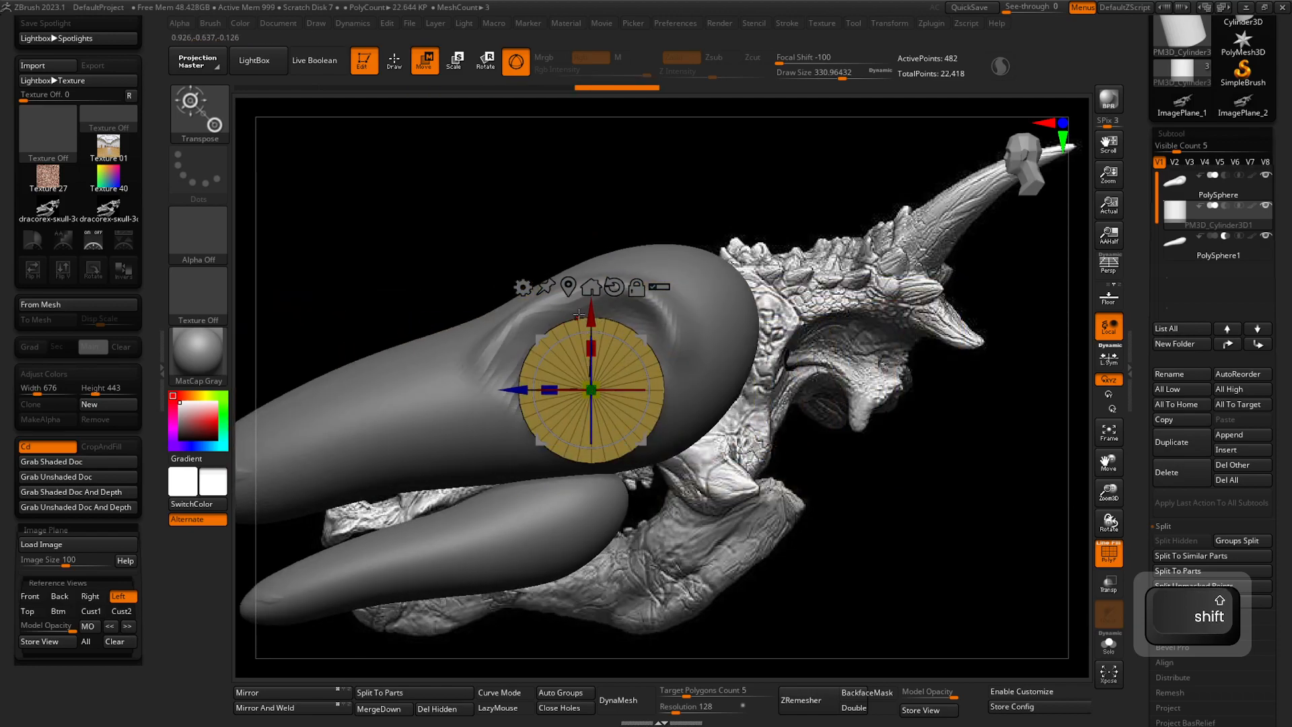
- In the Left reference view at model opacity 52, move, tilt and squash the cylinder to match the reference's eye opening
click(123, 597)
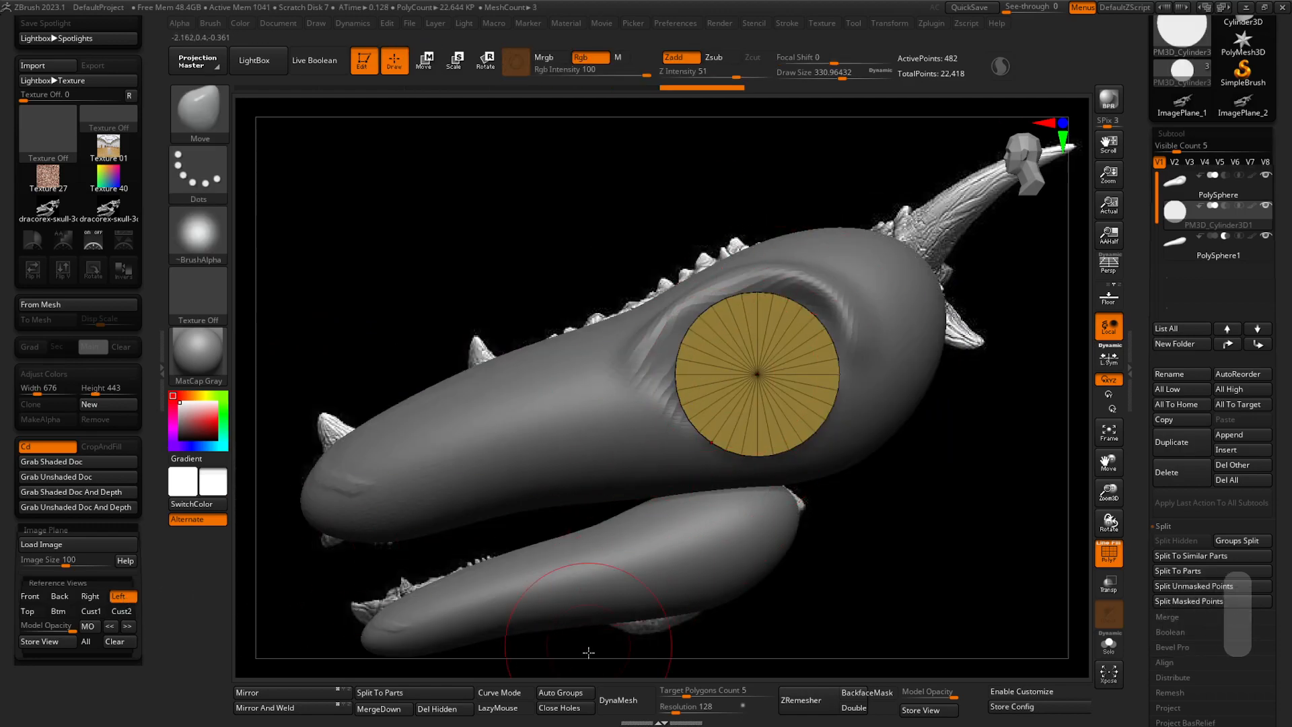
drag(55, 630, 34, 630)
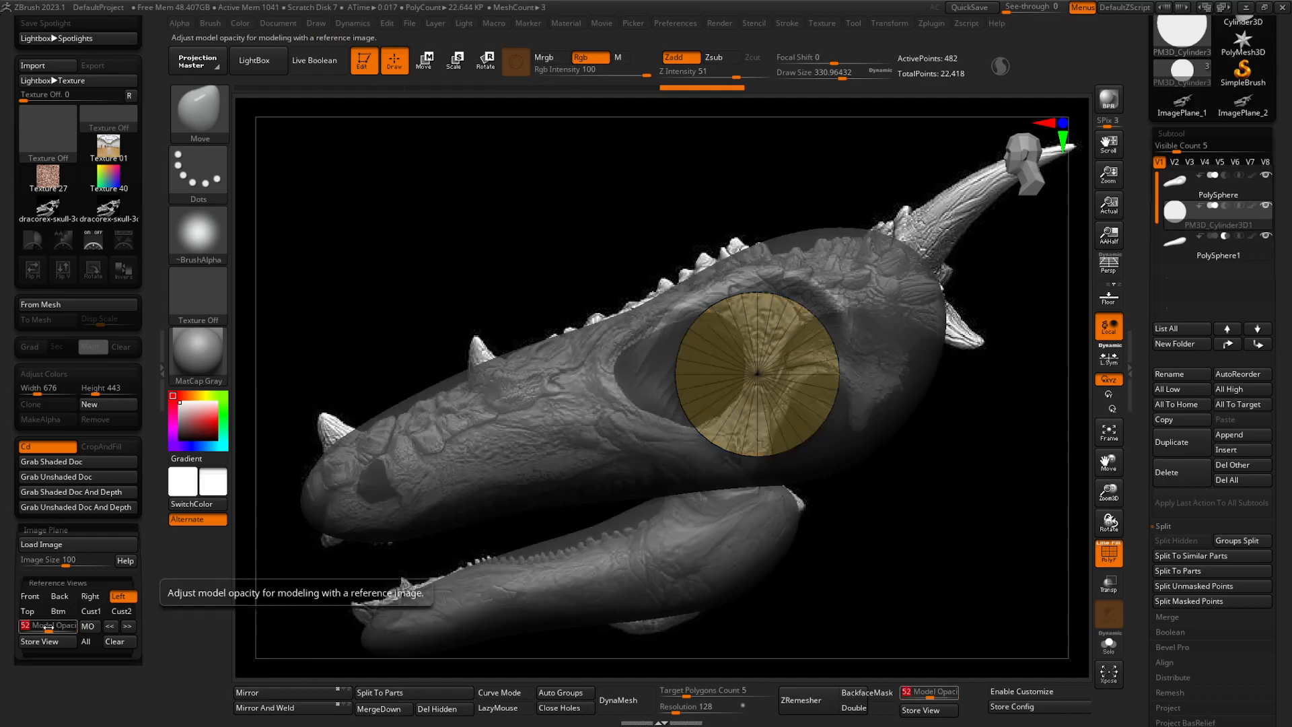
key(w)
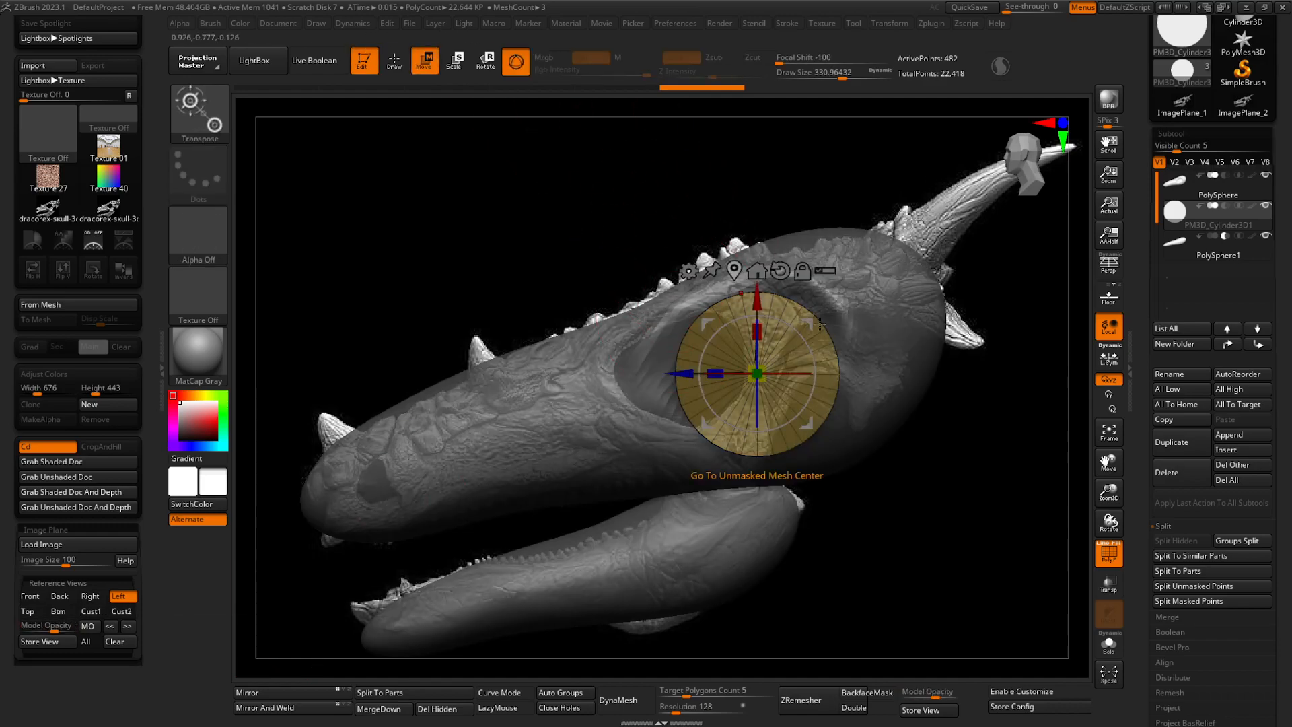
drag(678, 373, 607, 374)
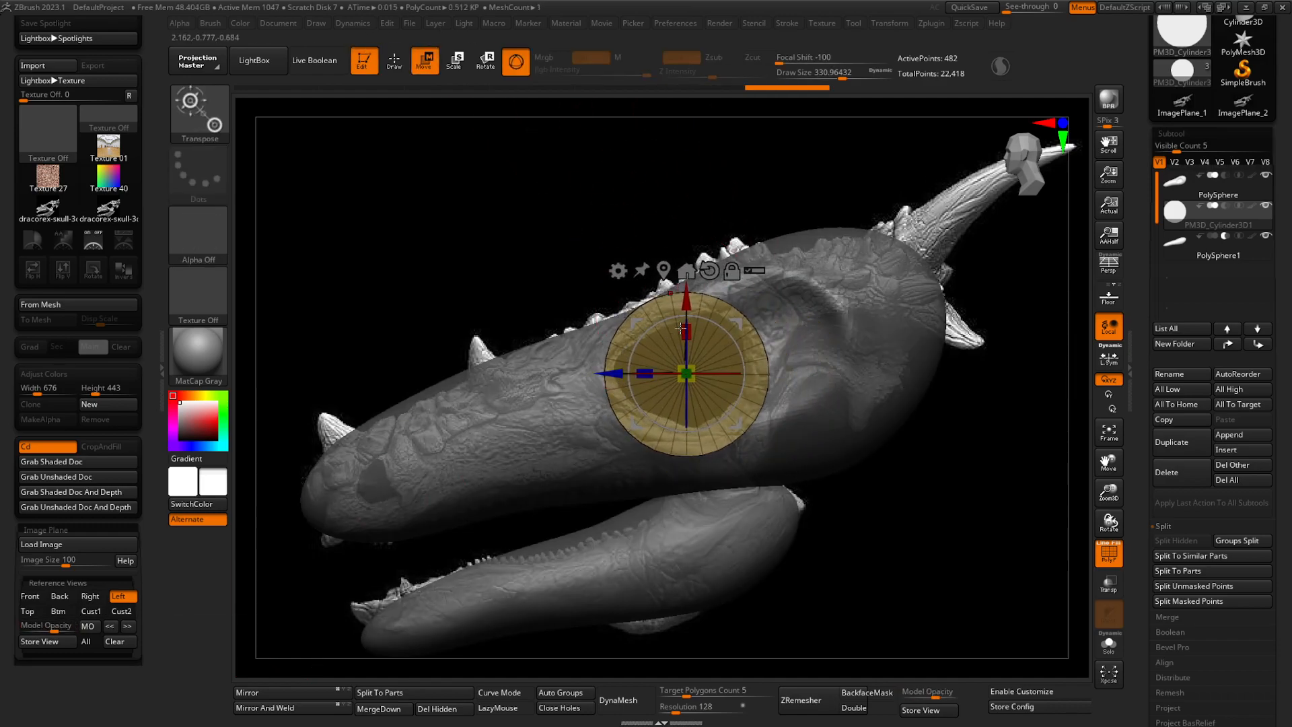
drag(689, 328, 724, 328)
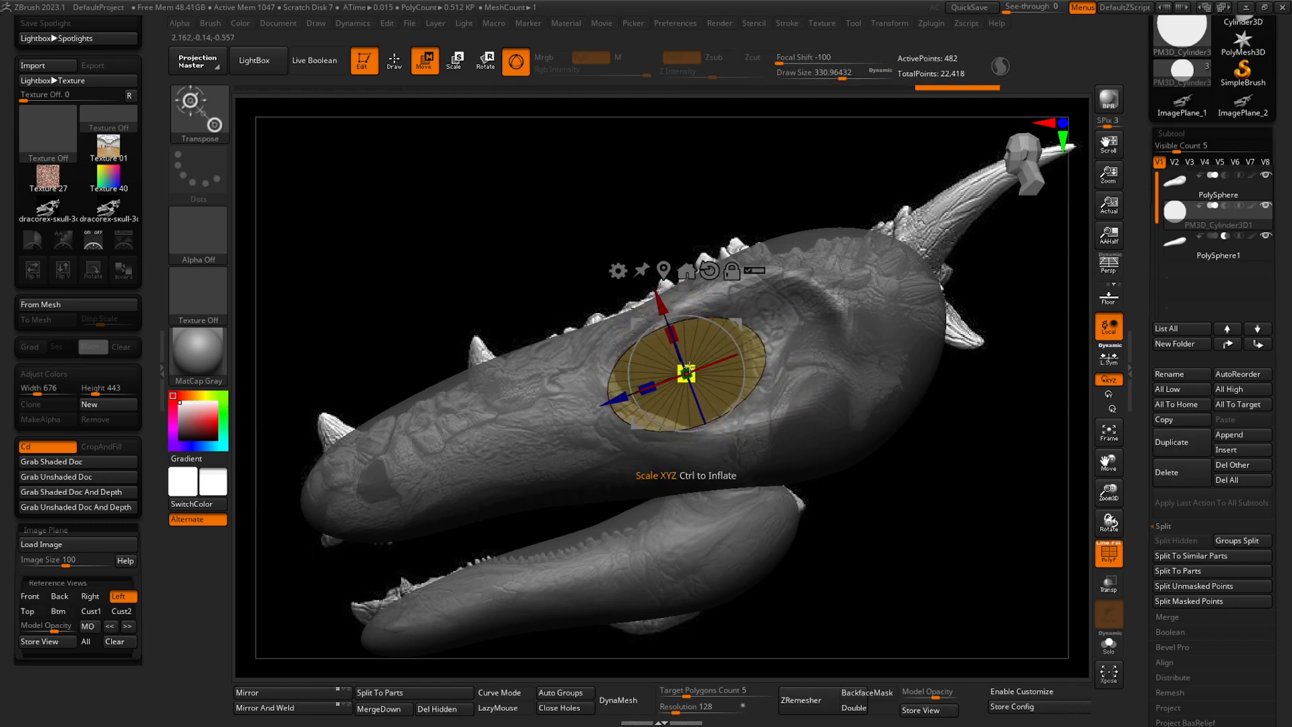
drag(648, 389, 655, 385)
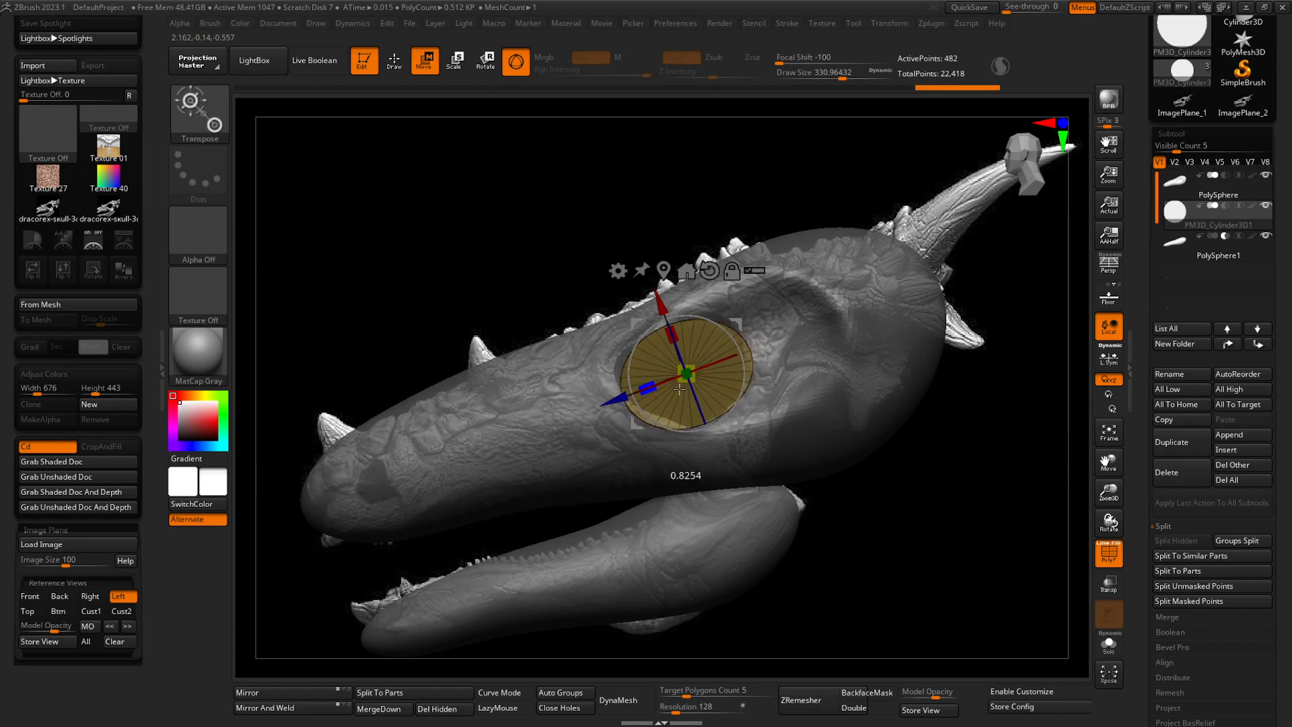
- Restore full model opacity and check how the cylinder passes through both sides of the skull
drag(981, 485, 827, 482)
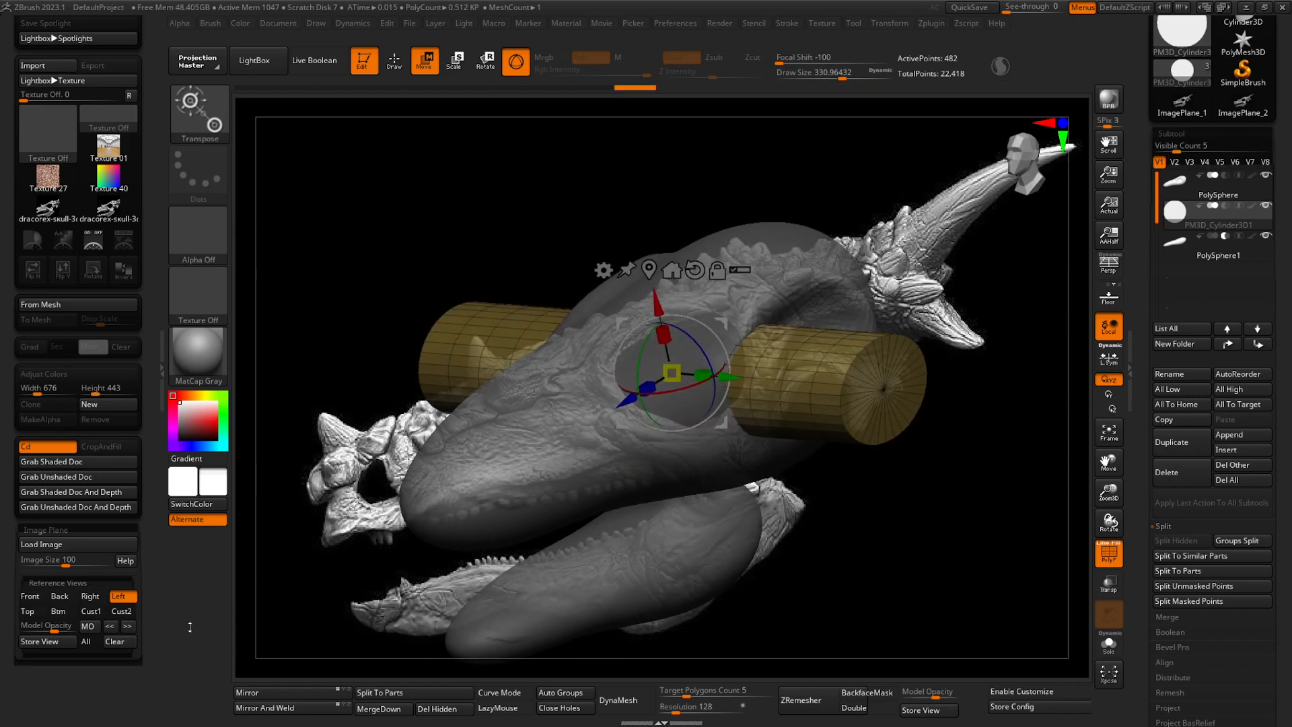
drag(59, 629, 111, 641)
drag(605, 509, 501, 510)
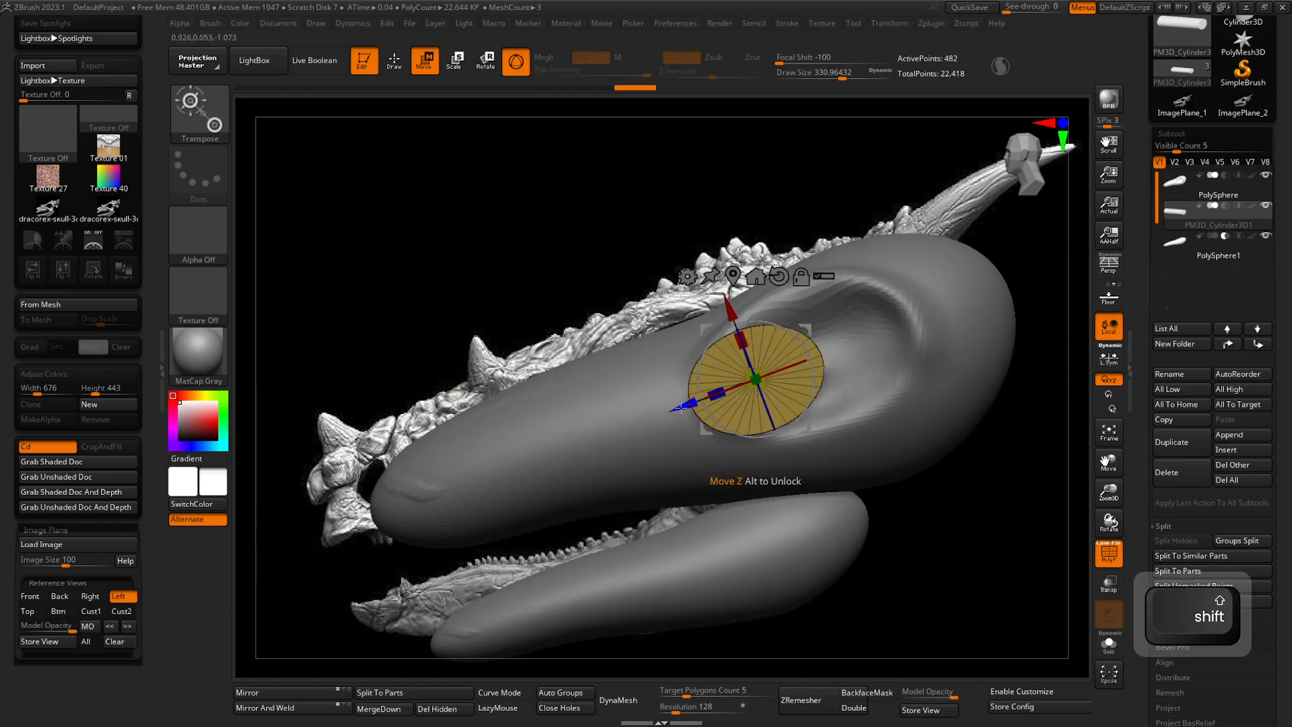
- Move the cylinder backward along its length-wise skull axis into the eye depression and check how it crosses both sides
drag(682, 407, 750, 400)
ctrl+right_drag(918, 457, 942, 497)
alt+right_drag(942, 496, 805, 514)
right_drag(805, 514, 868, 522)
ctrl+right_drag(875, 471, 829, 488)
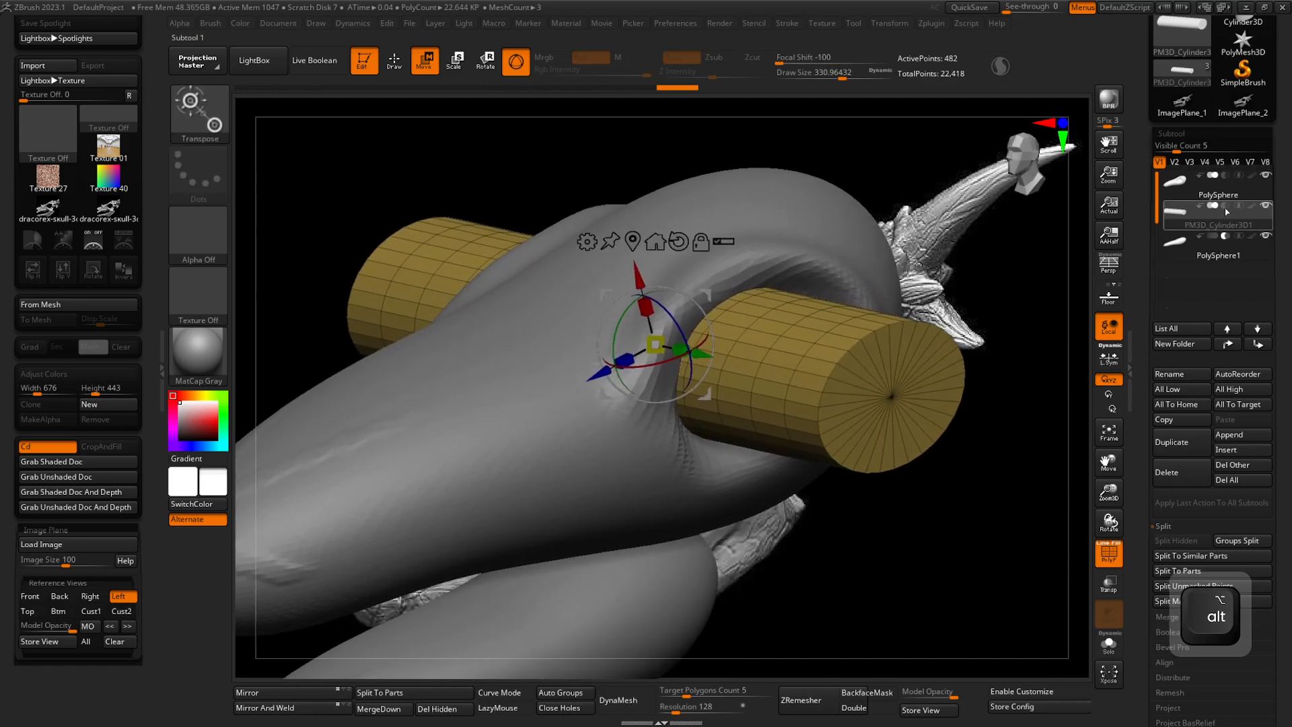
- Set the cylinder subtool to boolean subtraction and the lower jaw subtool PolySphere1 to boolean addition
mouse_move(1227, 210)
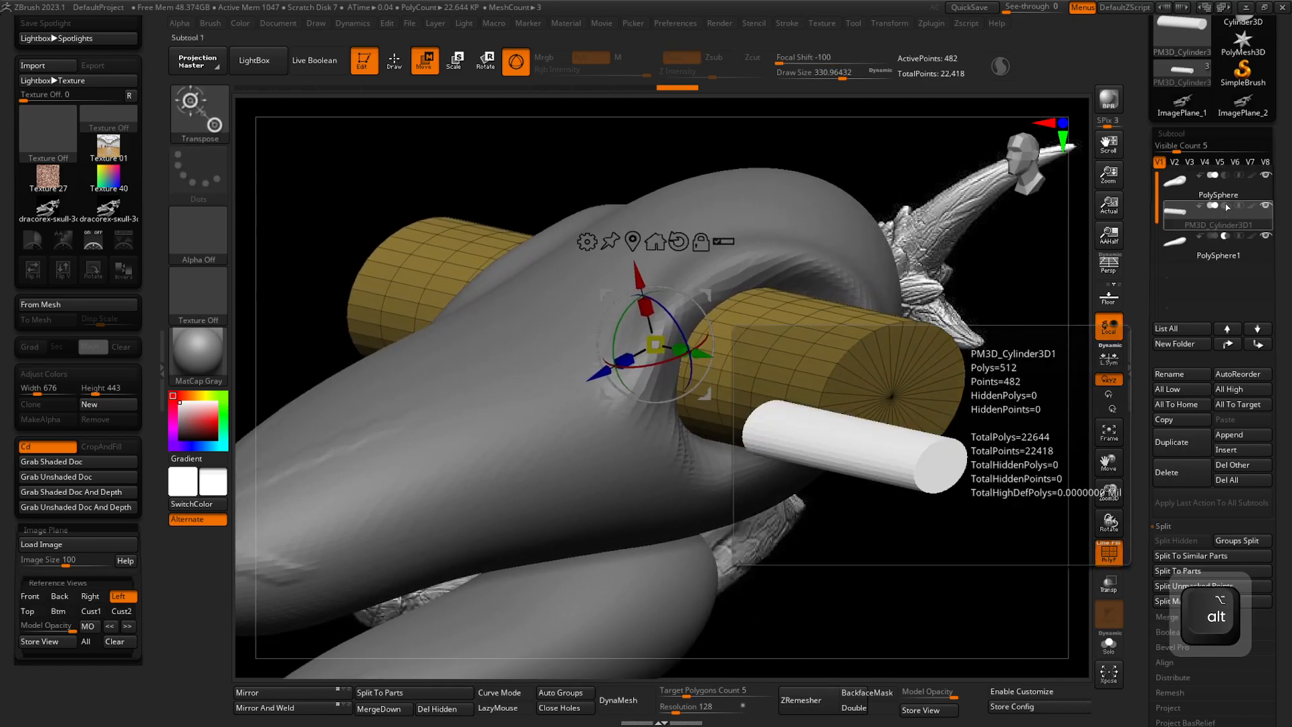
alt+click(1226, 204)
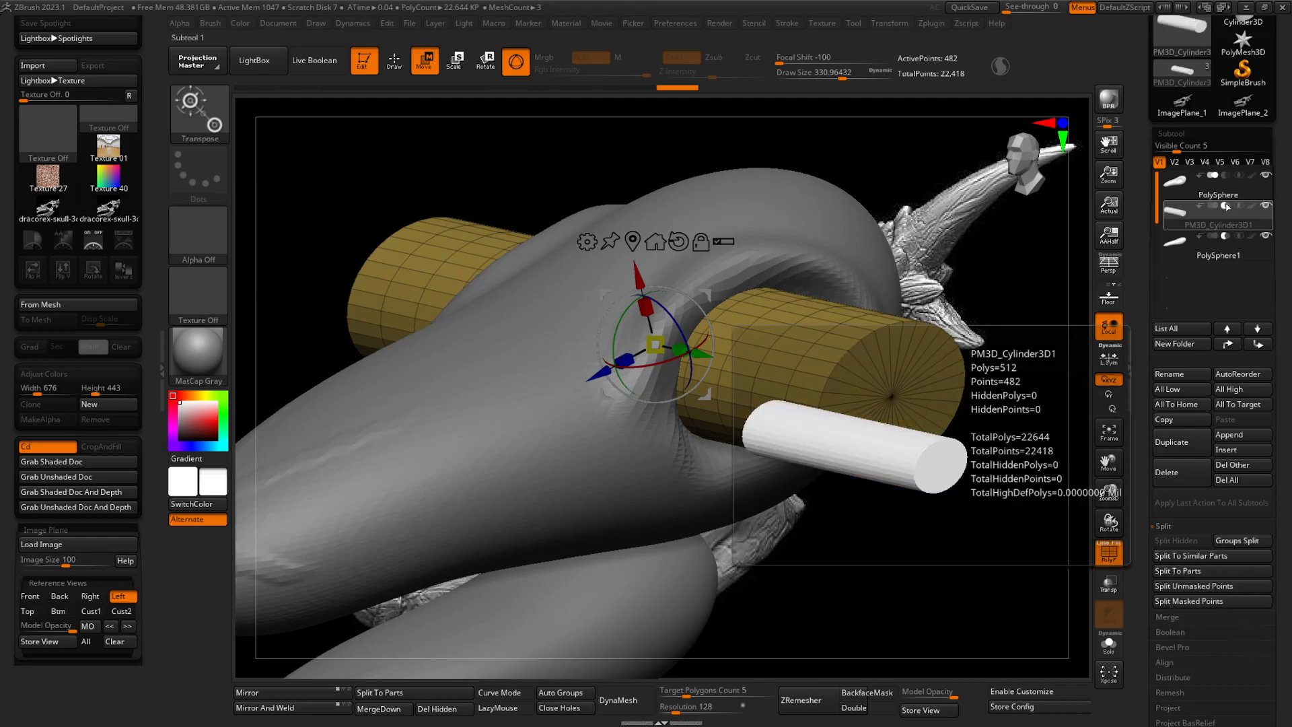
click(1214, 237)
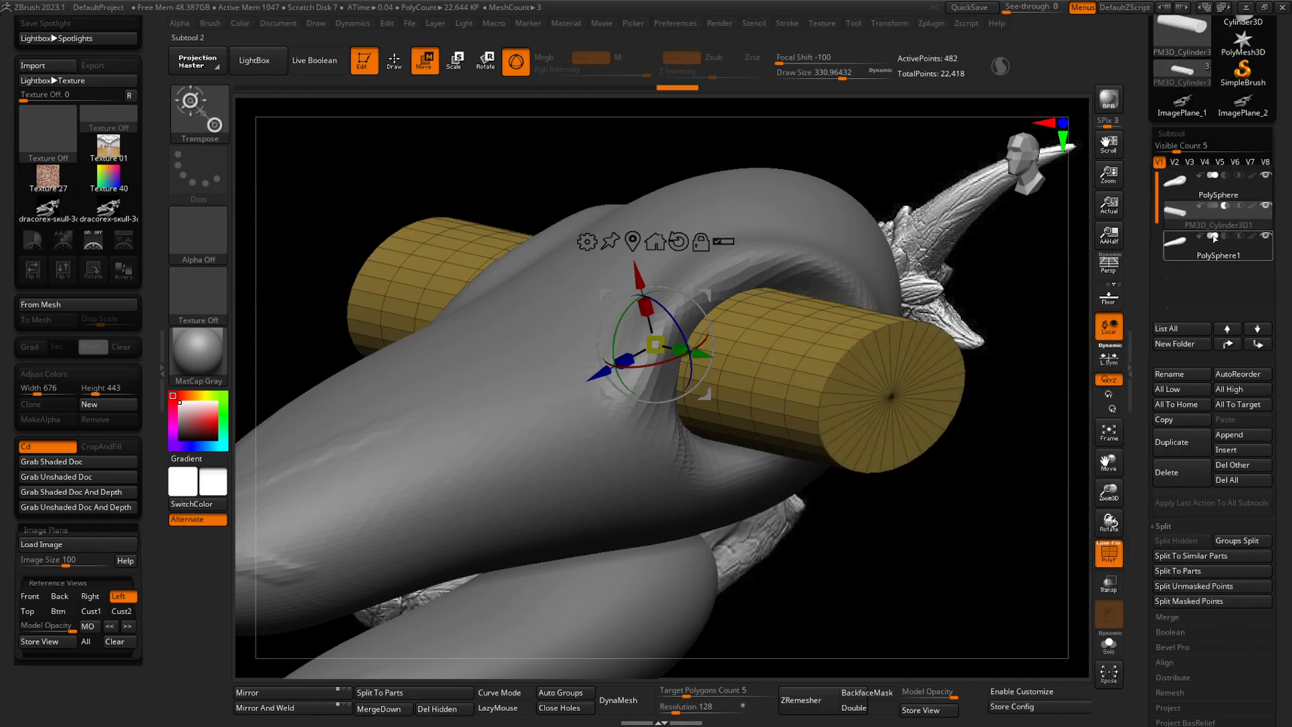
click(1215, 238)
right_drag(867, 411, 840, 408)
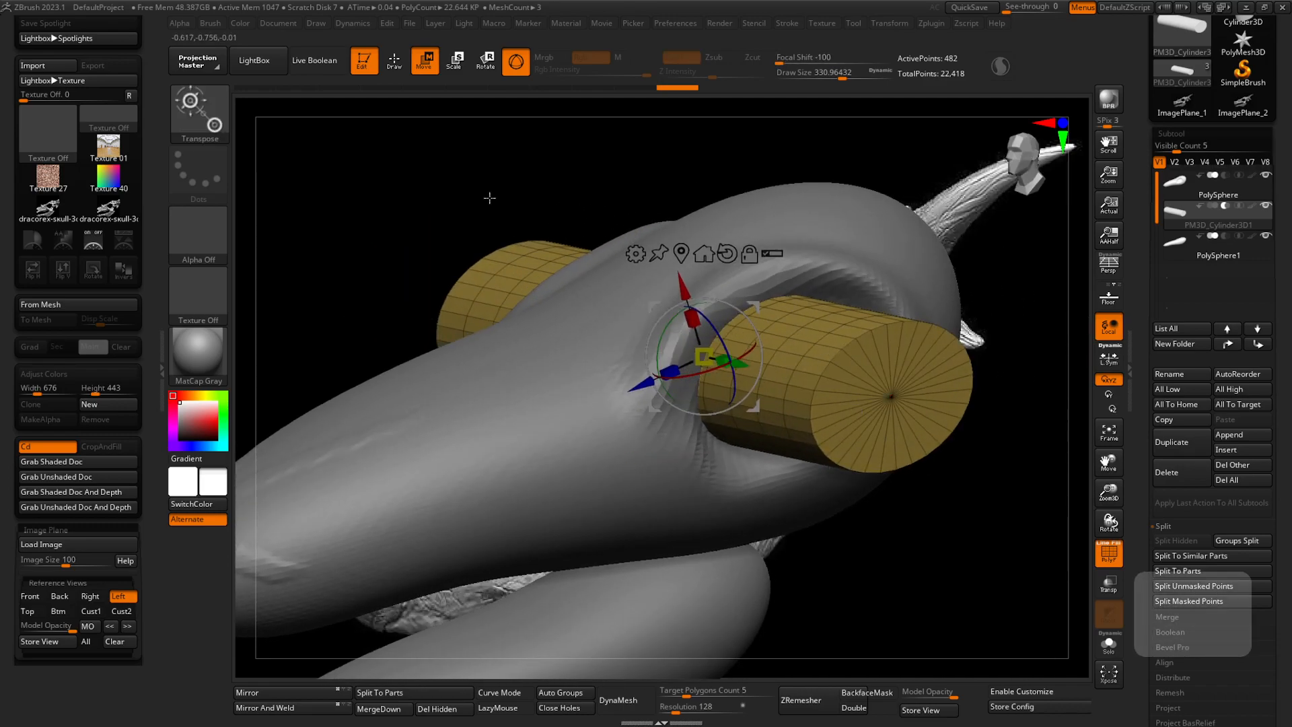
- Turn on Live Boolean and hide the polyframe to preview the eye holes cut through the skull
click(314, 71)
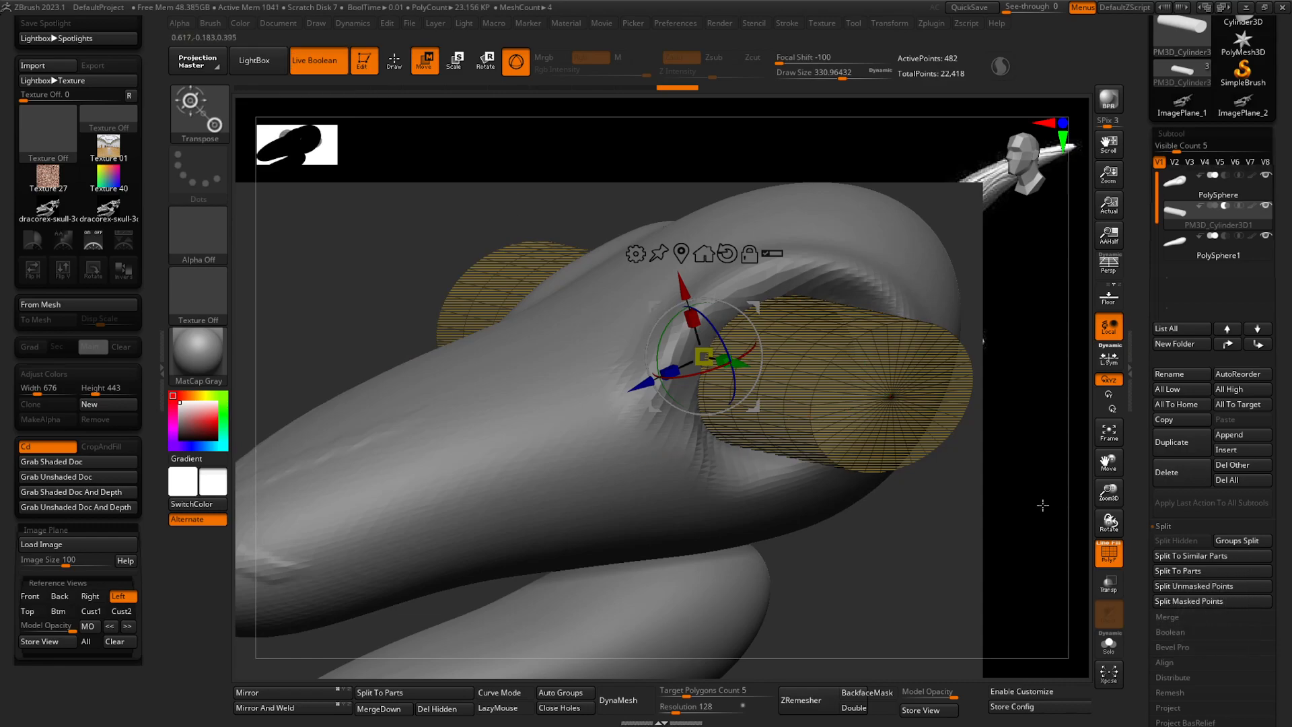
click(1114, 564)
drag(951, 491, 847, 430)
ctrl+right_drag(847, 429, 821, 504)
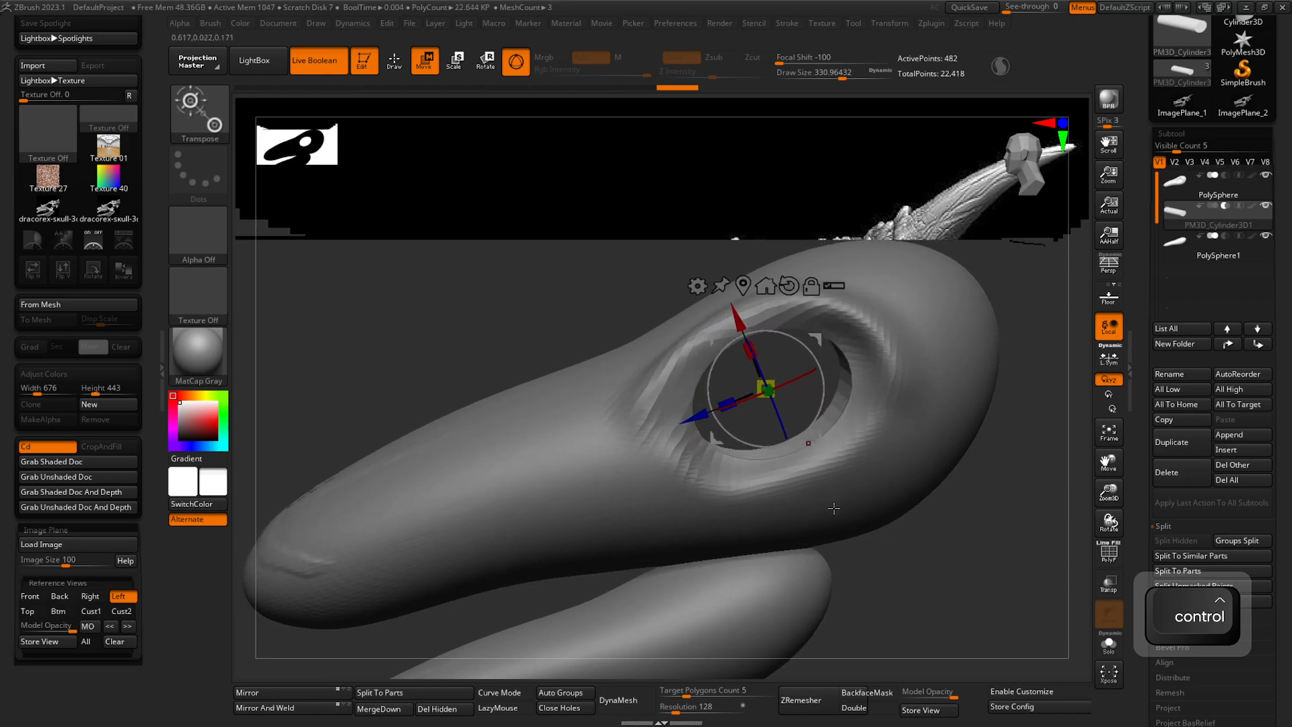
- Try moving the subtractive cylinder up through the skull roof with Live Boolean on, and undo the moves
drag(736, 318, 707, 244)
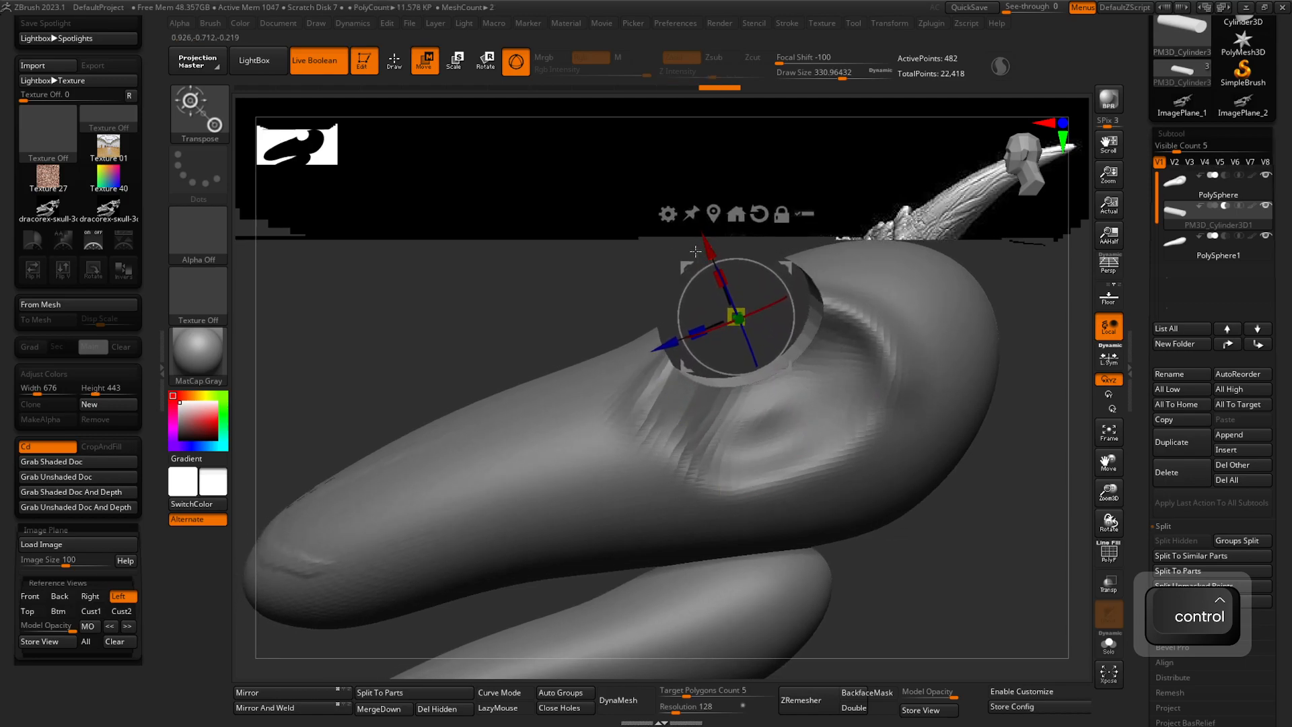
right_drag(547, 440, 607, 334)
mouse_move(665, 200)
mouse_down()
mouse_move(707, 371)
mouse_move(640, 256)
mouse_move(678, 242)
mouse_move(665, 195)
mouse_up()
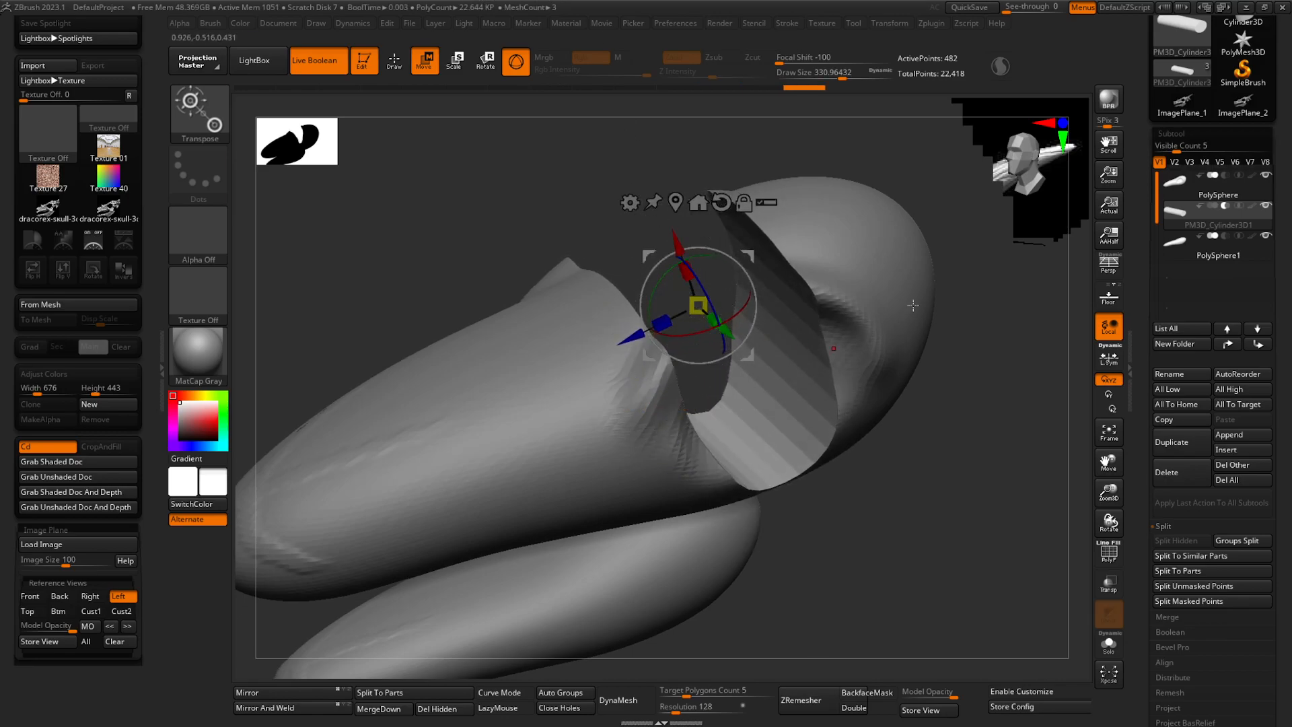
key(ctrl+z)
key(ctrl+z)
key(ctrl+z)
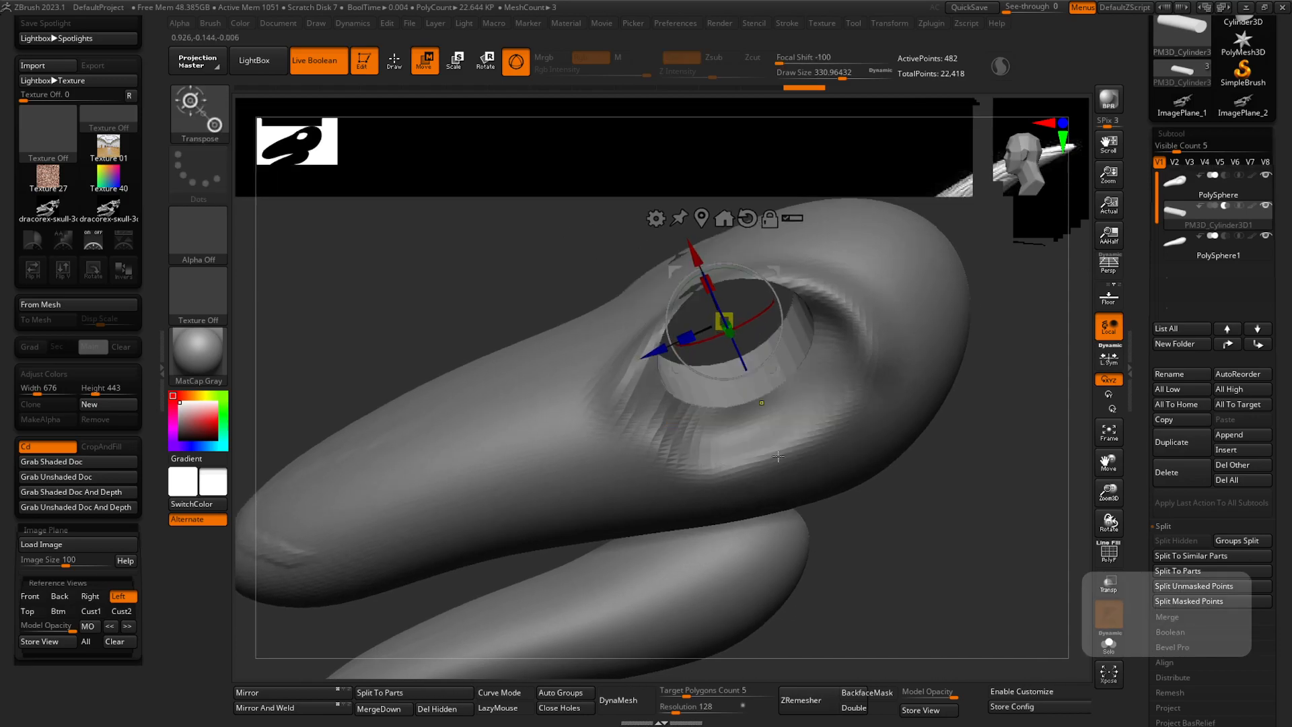
key(ctrl+z)
key(ctrl+z)
right_drag(828, 509, 736, 516)
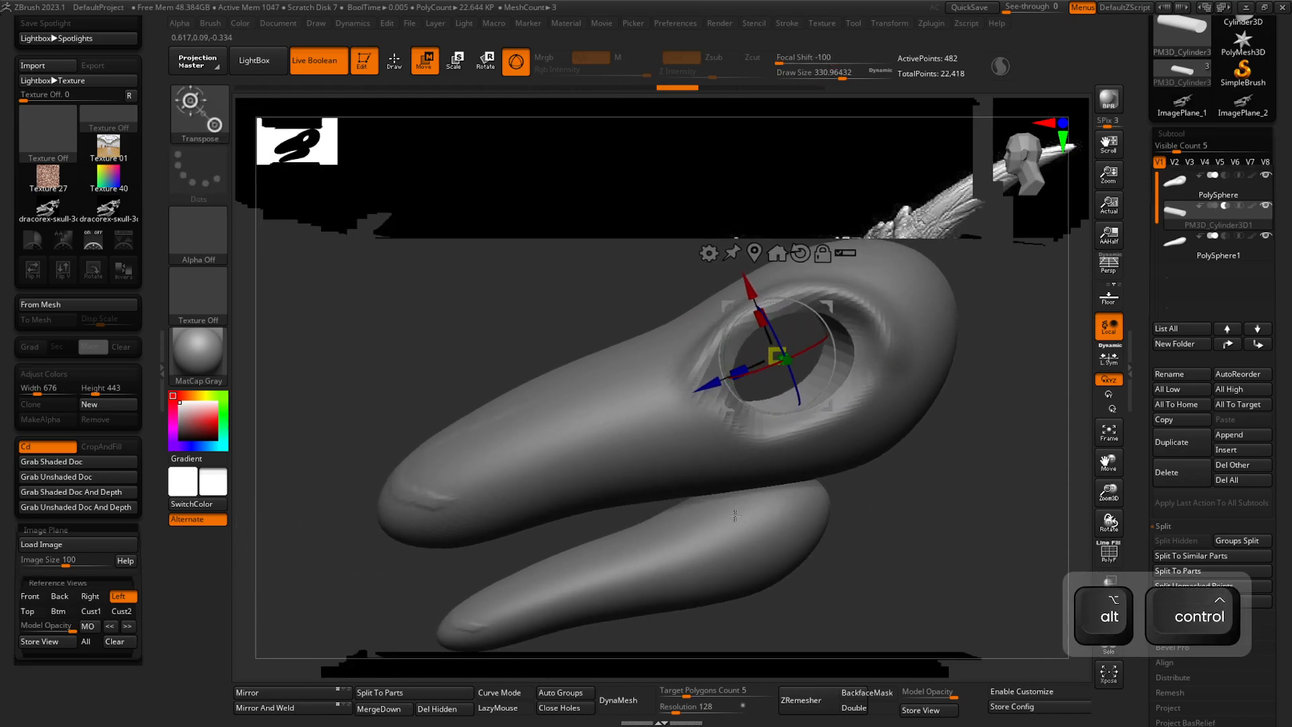
- Make a boolean mesh from the visible subtools and load the resulting UMesh_PolySphere tool
scroll(1164, 438, down, 5)
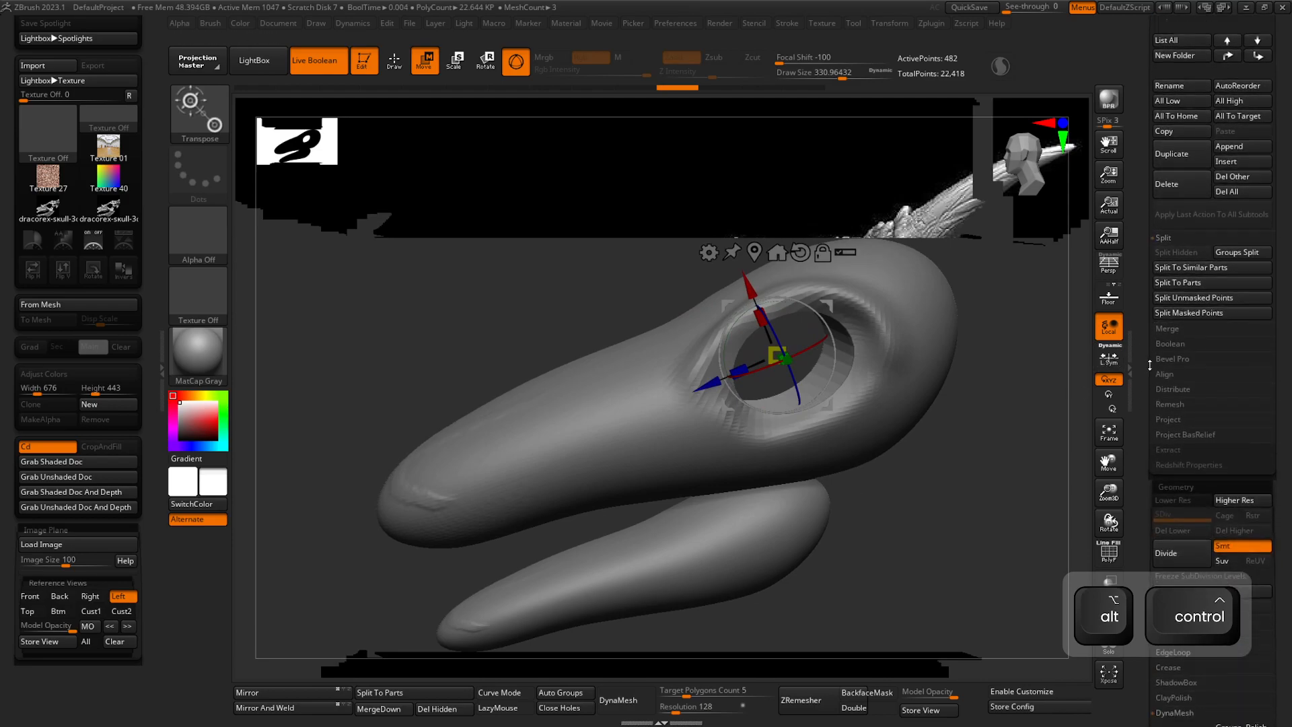
click(1164, 303)
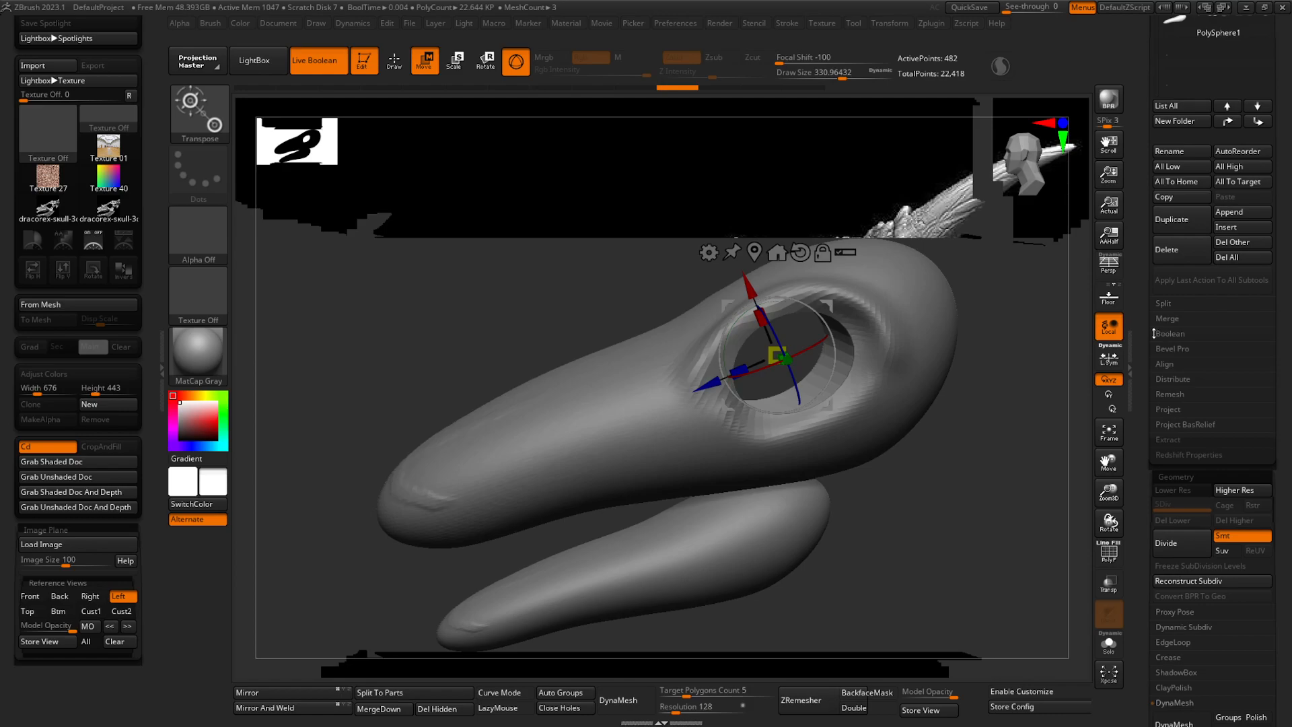
scroll(1154, 333, up, 3)
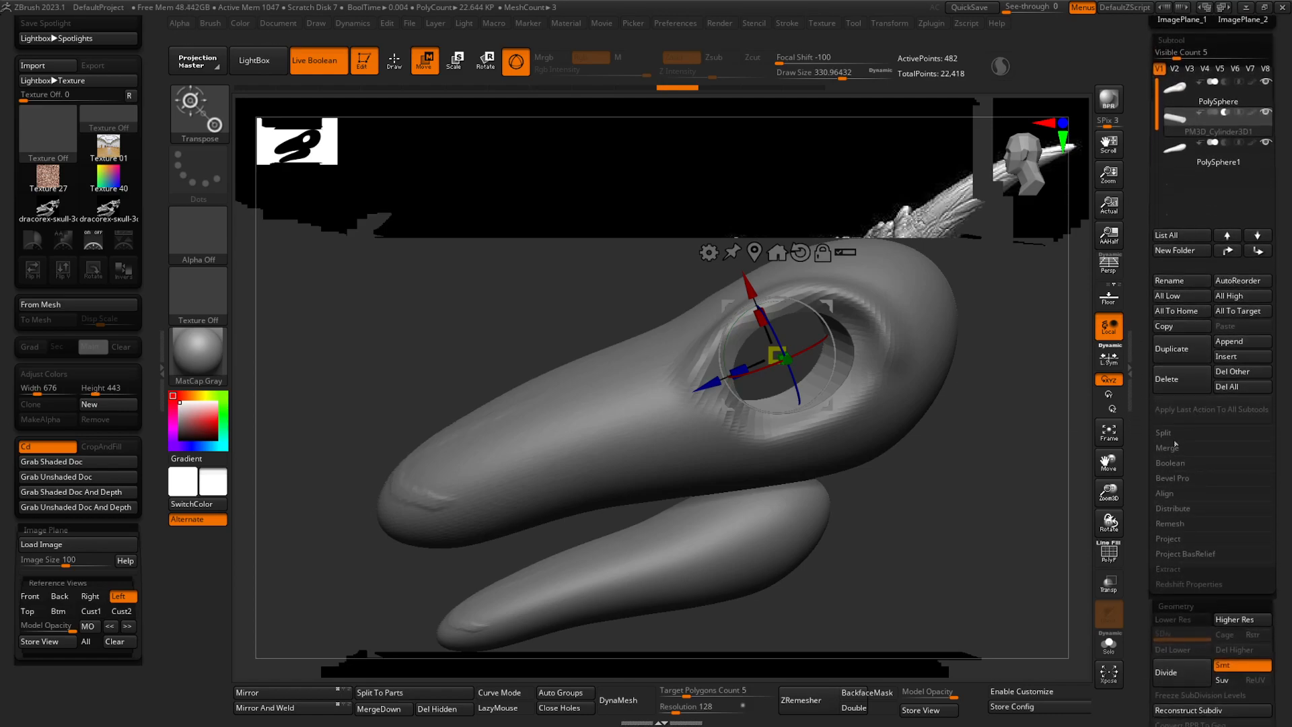
click(1171, 463)
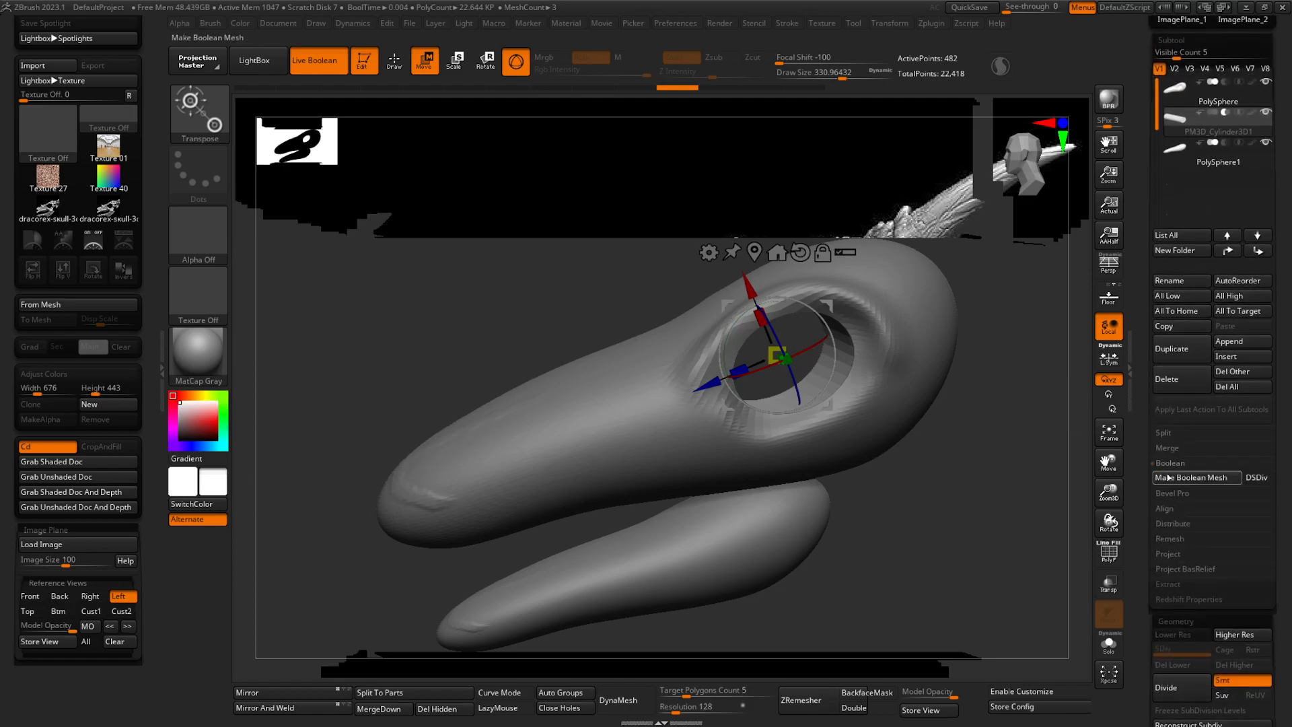
click(1204, 478)
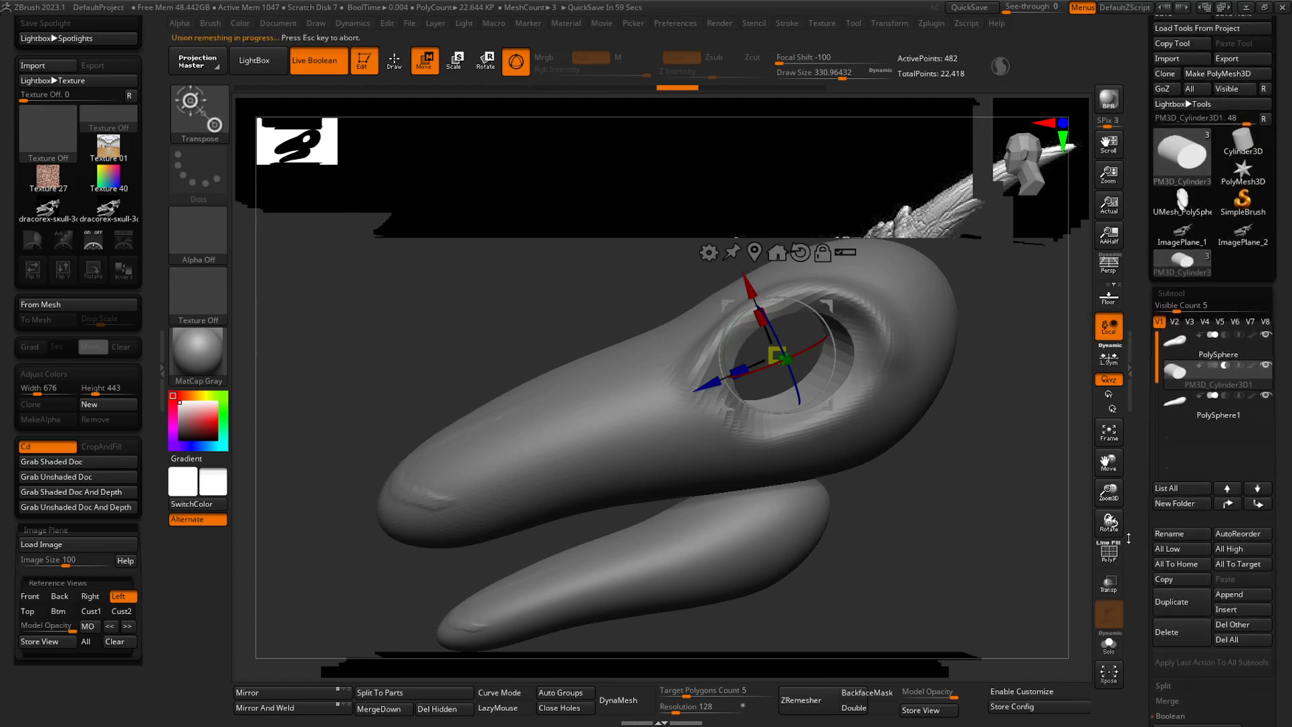
mouse_move(1183, 351)
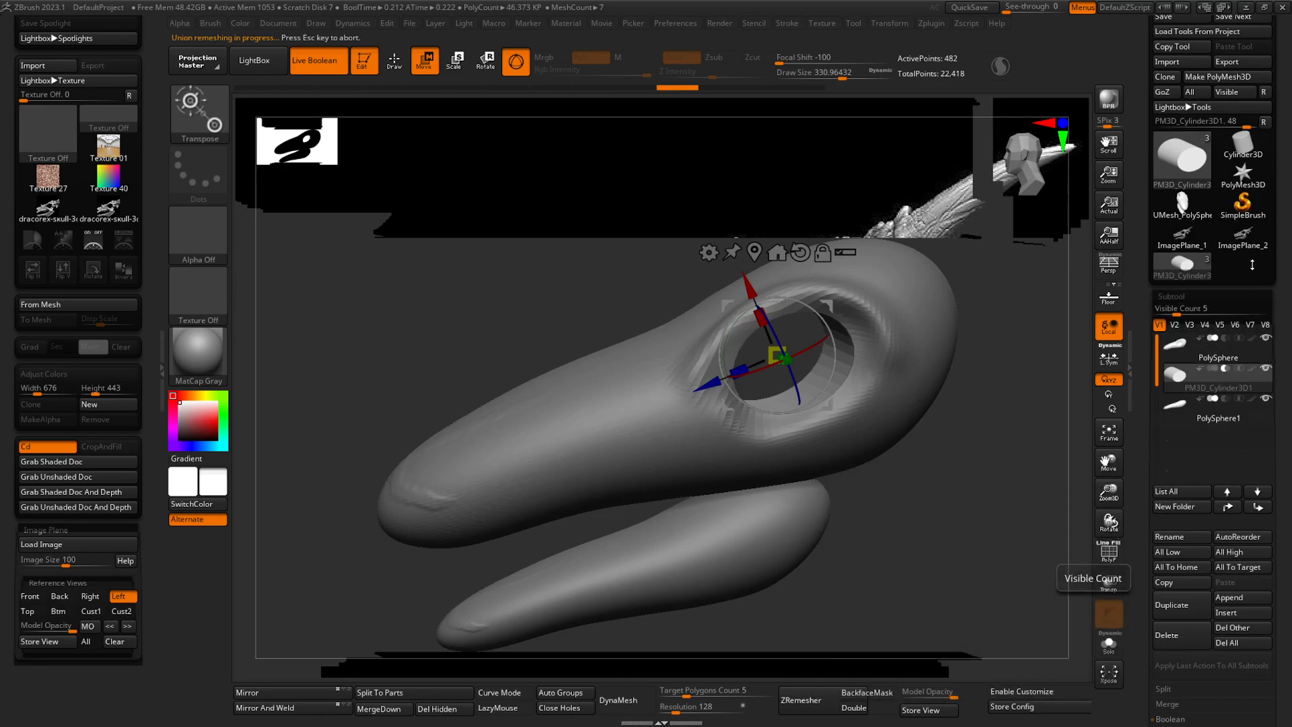
mouse_move(1183, 224)
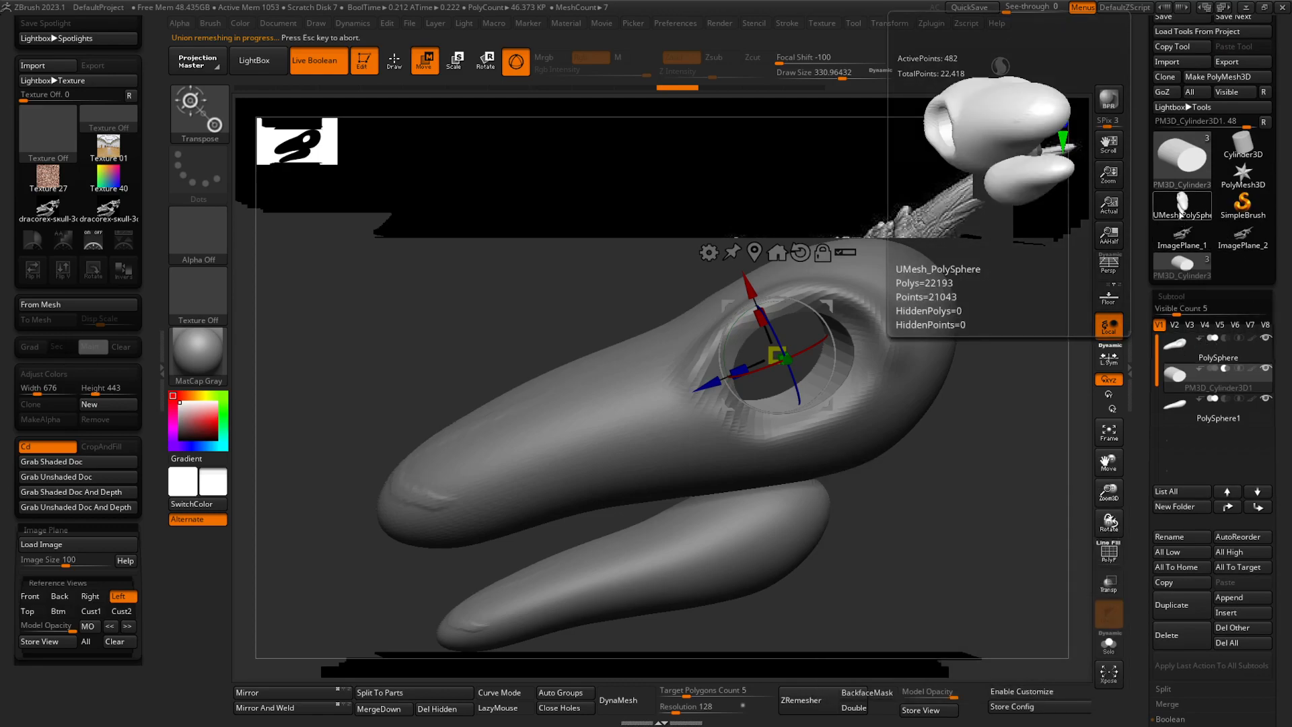
click(1182, 214)
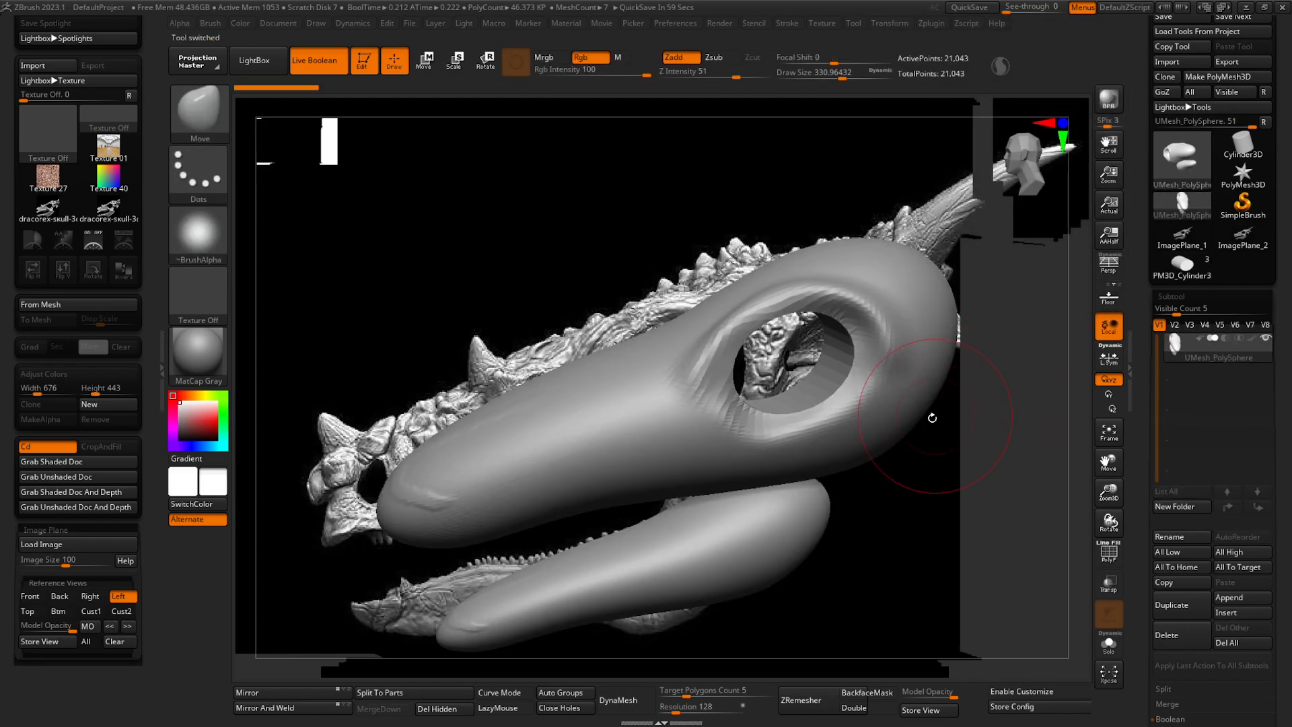
- Show the polyframe and examine the polygroups and topology of the cut eye sockets, skull and jaw from several angles
key(ctrl)
click(1113, 560)
right_drag(902, 435, 855, 433)
mouse_move(855, 434)
right_down()
mouse_move(790, 366)
mouse_move(816, 377)
mouse_move(811, 350)
right_up()
right_drag(811, 350, 835, 306)
mouse_move(854, 286)
shift+mouse_down()
mouse_move(614, 431)
mouse_move(745, 259)
mouse_move(842, 237)
mouse_move(575, 327)
mouse_move(626, 438)
mouse_move(893, 294)
shift+mouse_up()
right_drag(898, 317, 825, 534)
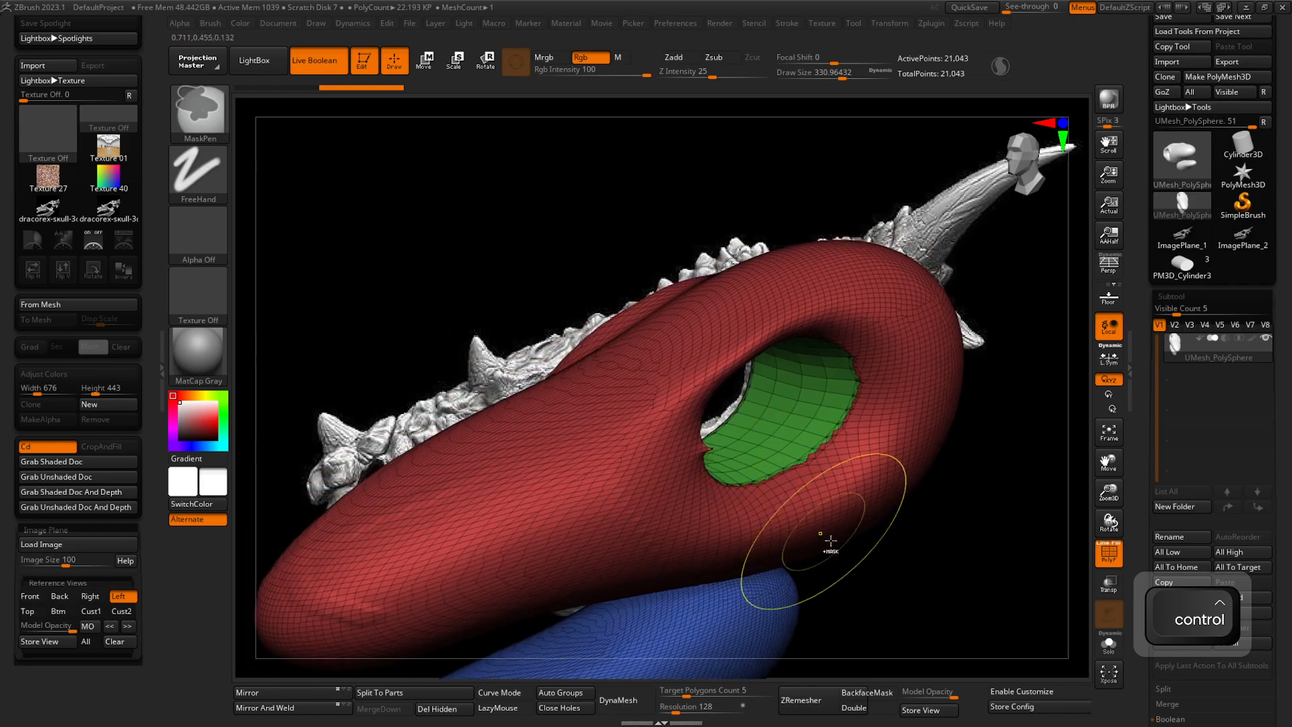
mouse_move(831, 600)
right_down()
mouse_move(774, 436)
mouse_move(729, 451)
right_up()
key(shift)
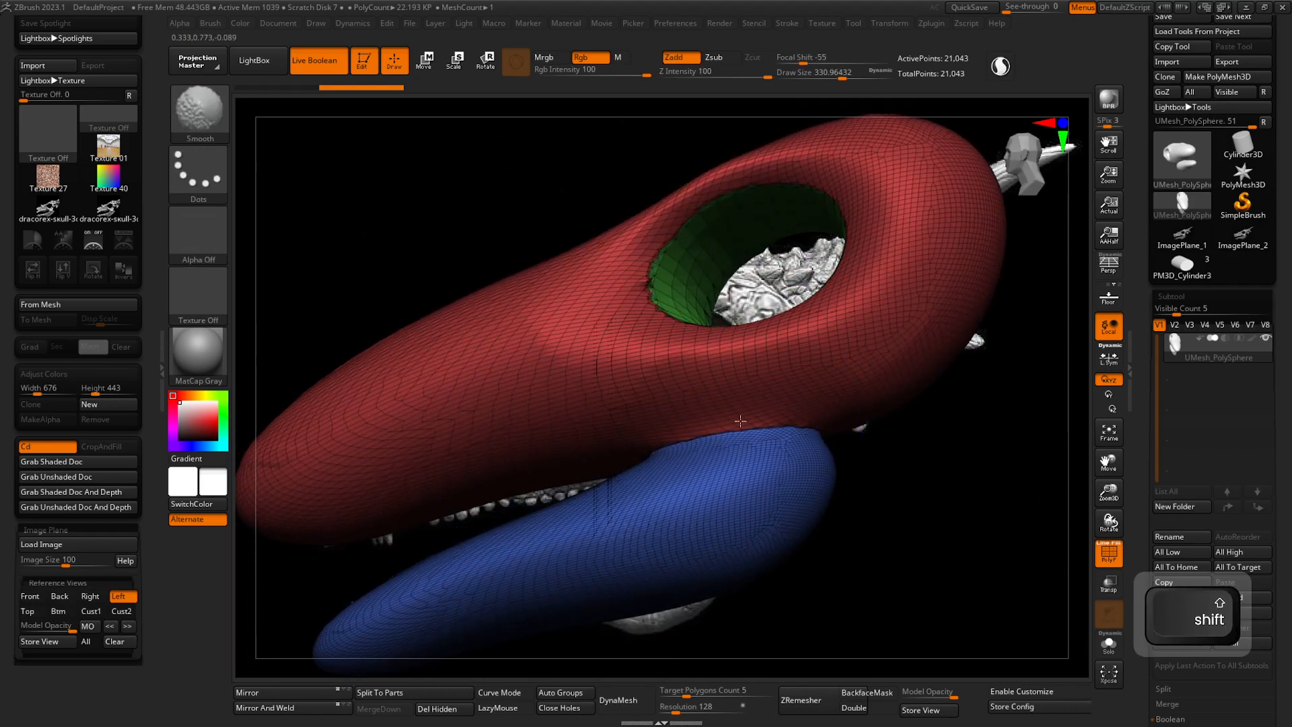
mouse_move(774, 422)
shift+mouse_down()
mouse_move(749, 452)
mouse_move(786, 458)
mouse_move(741, 448)
mouse_move(737, 411)
shift+mouse_up()
mouse_move(737, 410)
right_down()
mouse_move(814, 444)
mouse_move(739, 462)
right_up()
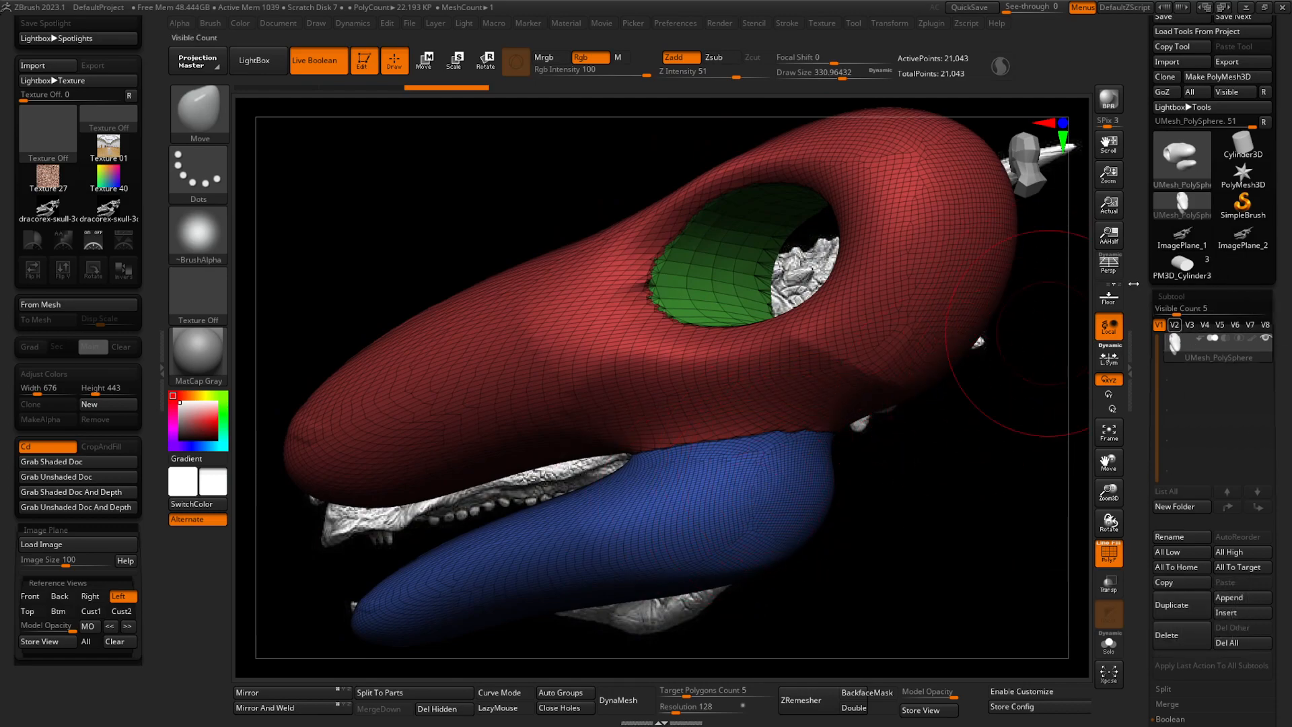
- Switch back to the PM3D_Cylinder3D1 tool that holds the separate skull, cylinder and jaw subtools
mouse_move(1181, 174)
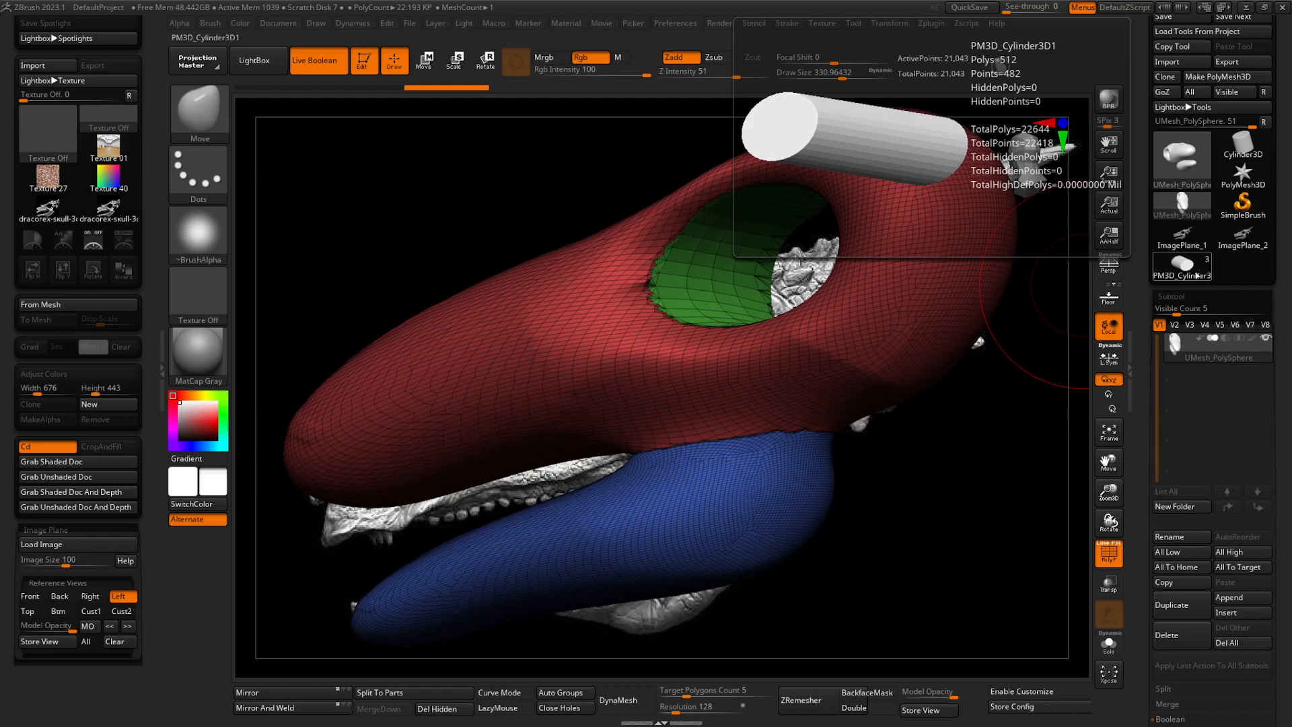
click(1190, 275)
mouse_move(882, 305)
right_down()
mouse_move(903, 320)
mouse_move(832, 296)
right_up()
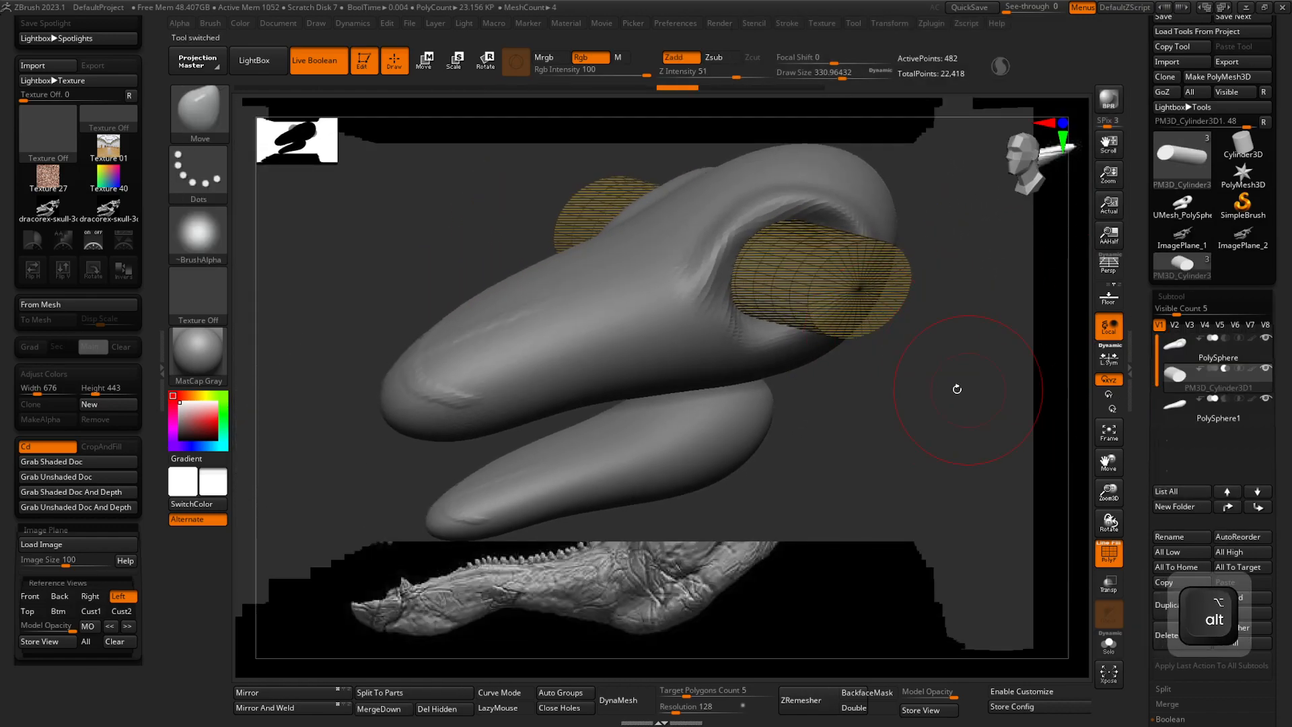
alt+right_drag(960, 386, 935, 405)
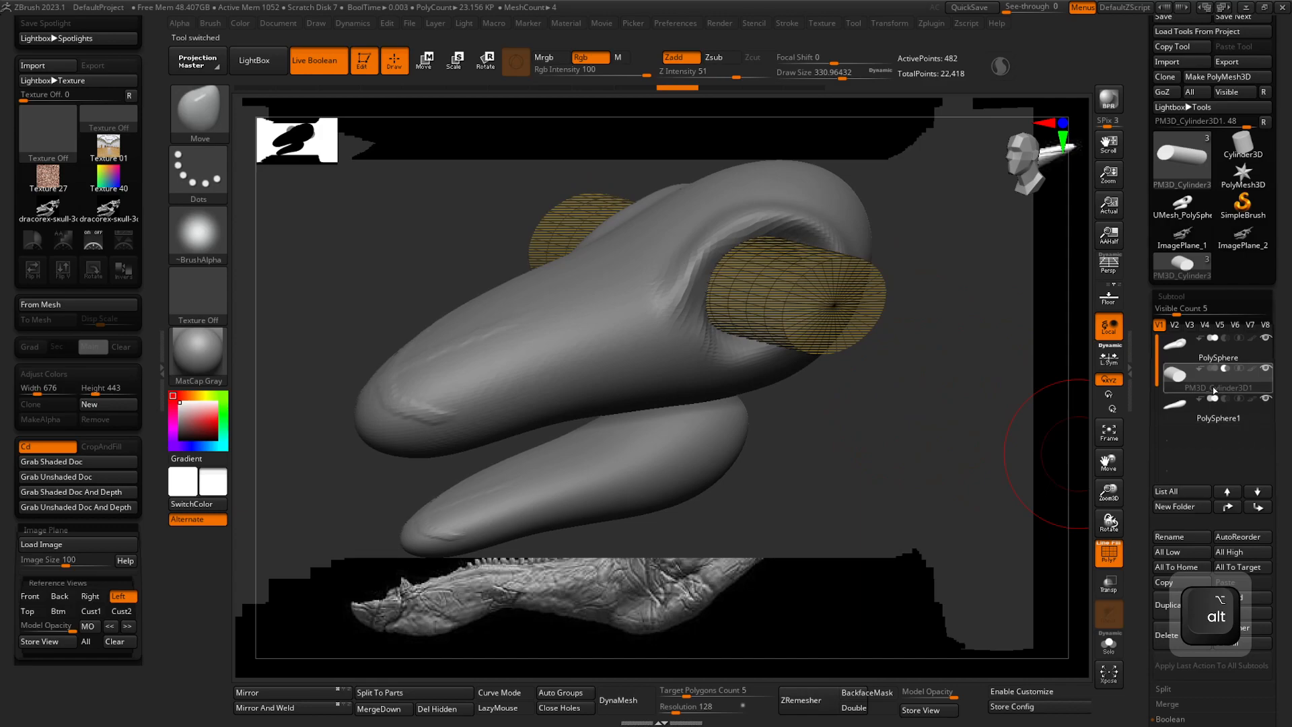
- Try the cylinder below the lower jaw in the subtool order and return it directly beneath the upper skull
click(1258, 509)
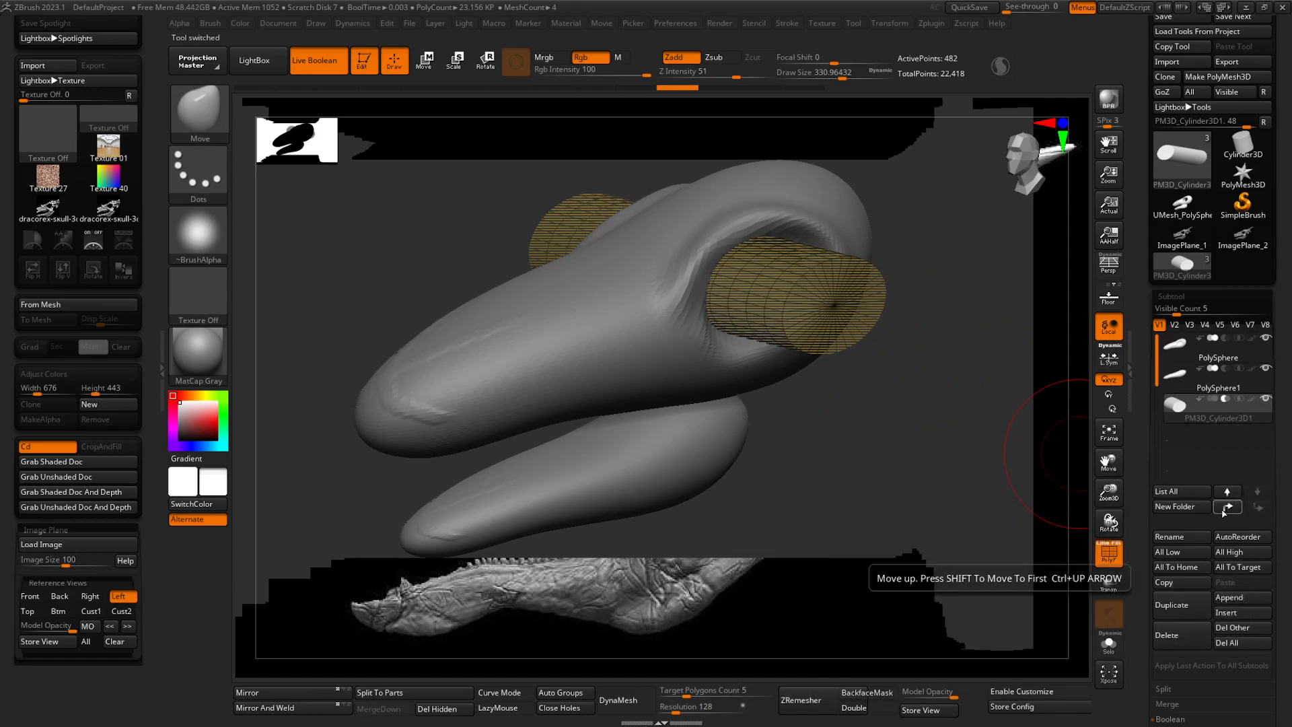
click(1228, 509)
click(1228, 508)
click(1258, 508)
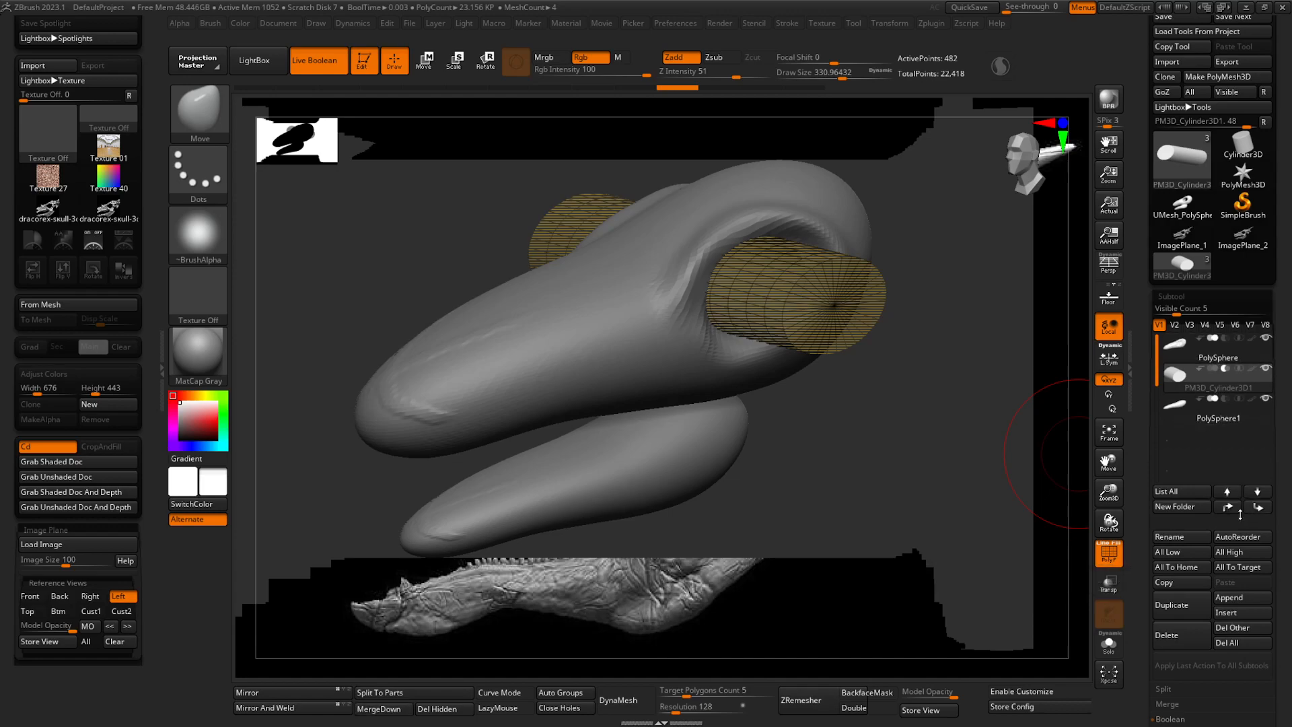
click(1258, 508)
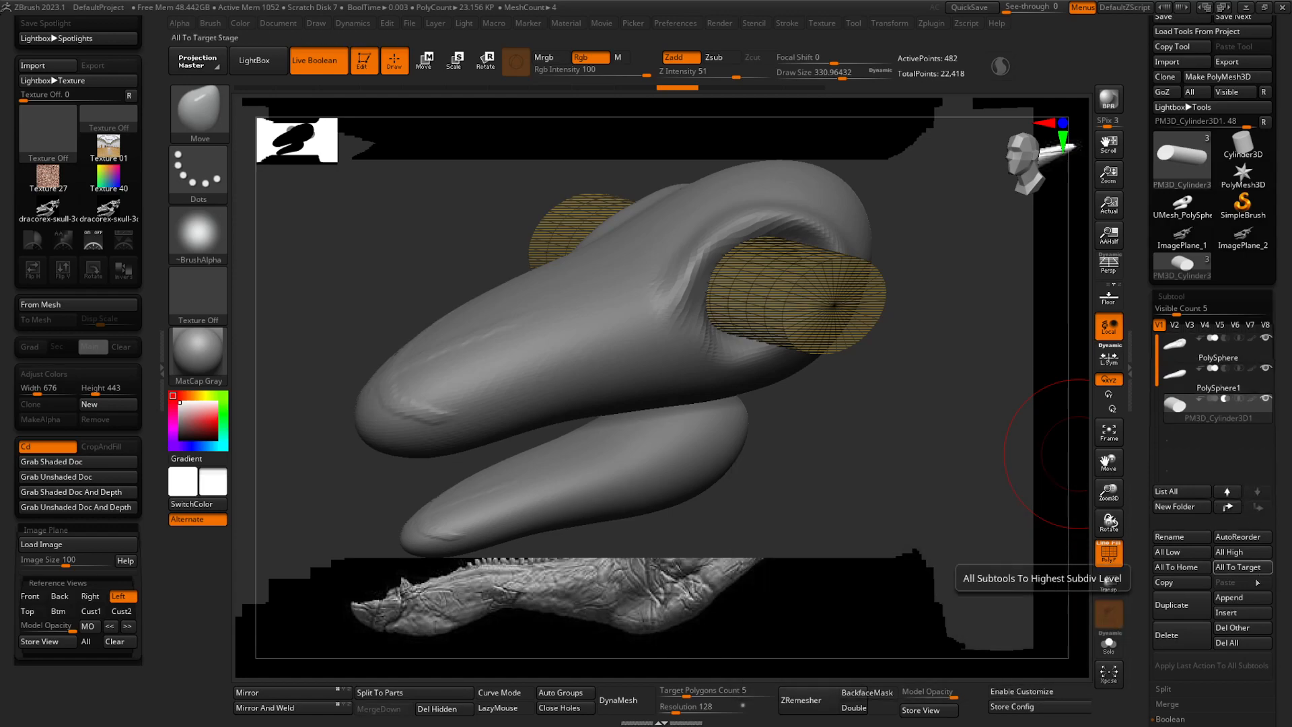
mouse_move(1207, 416)
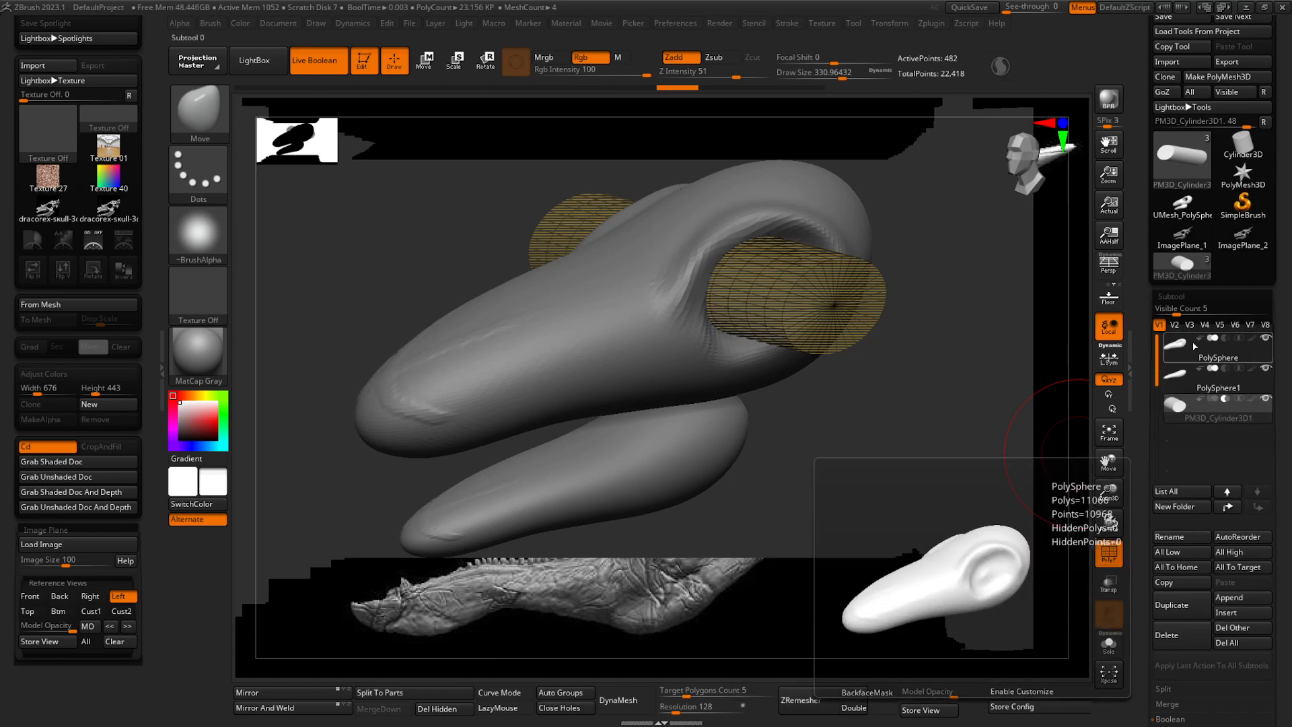
click(1229, 508)
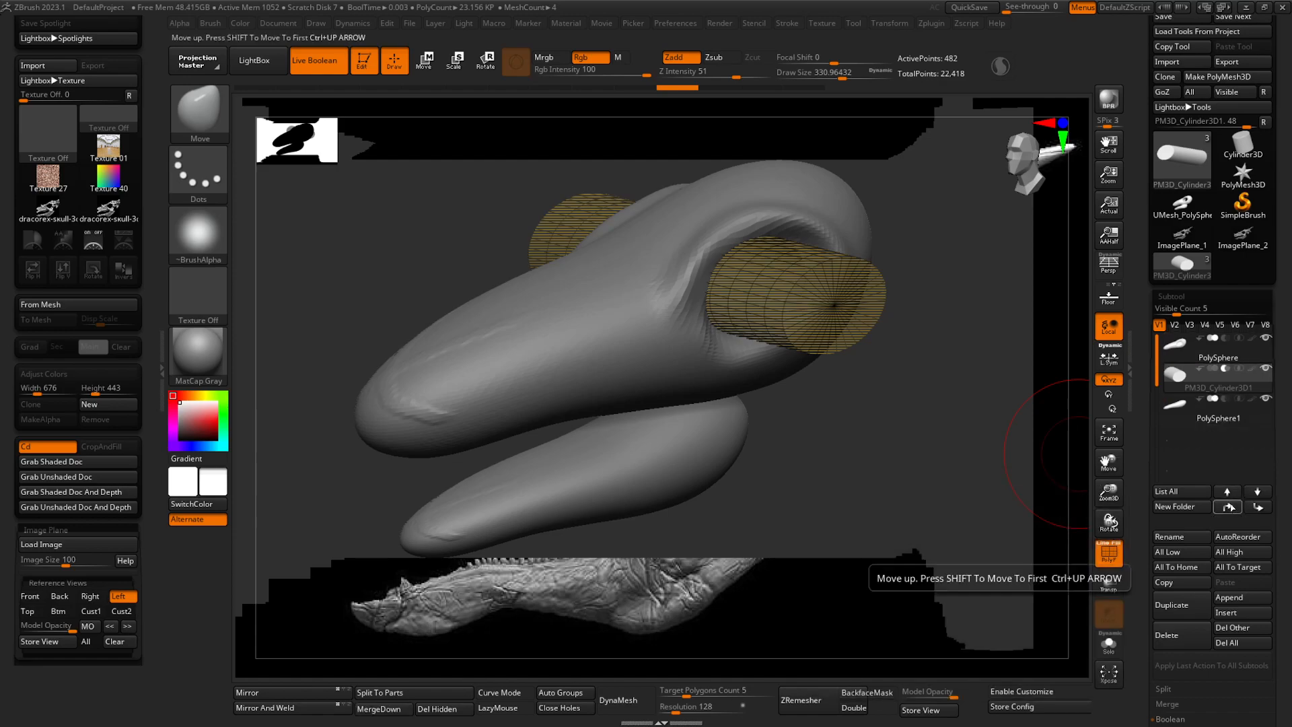
mouse_move(1192, 348)
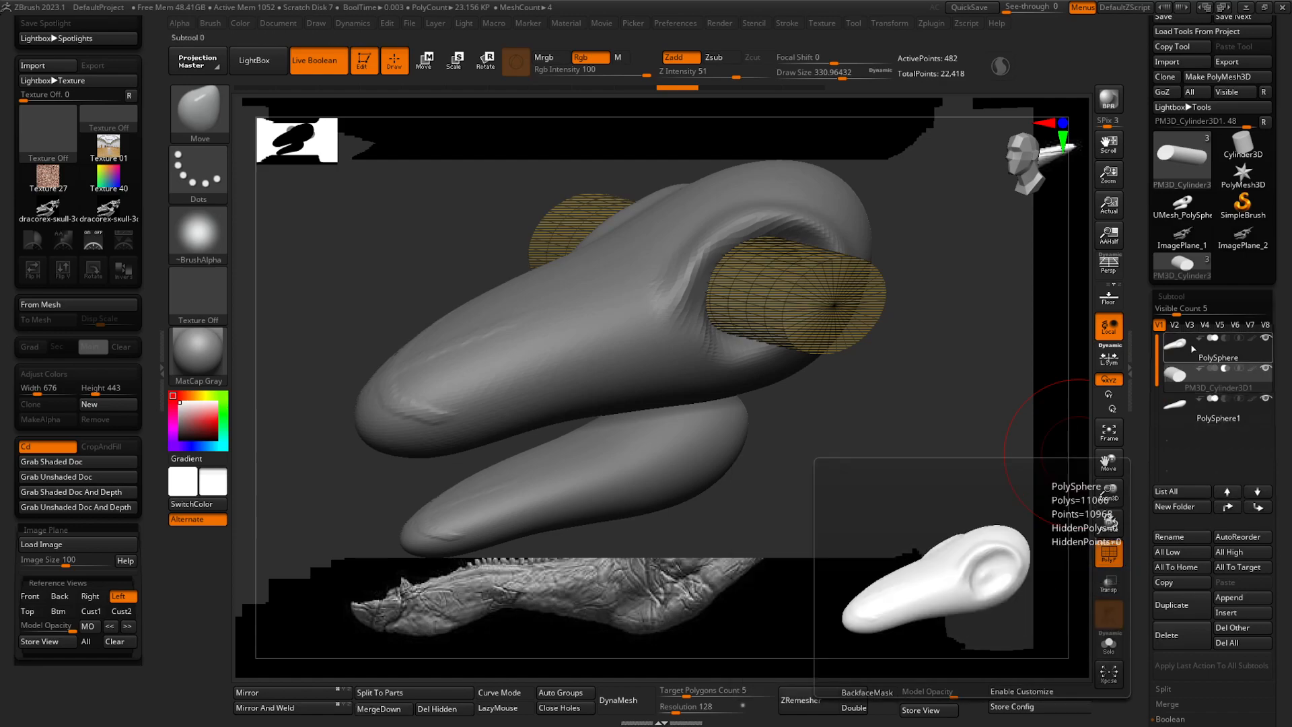
- Mark the lower jaw PolySphere1 as the start of its own boolean group and make a new boolean mesh
click(1184, 421)
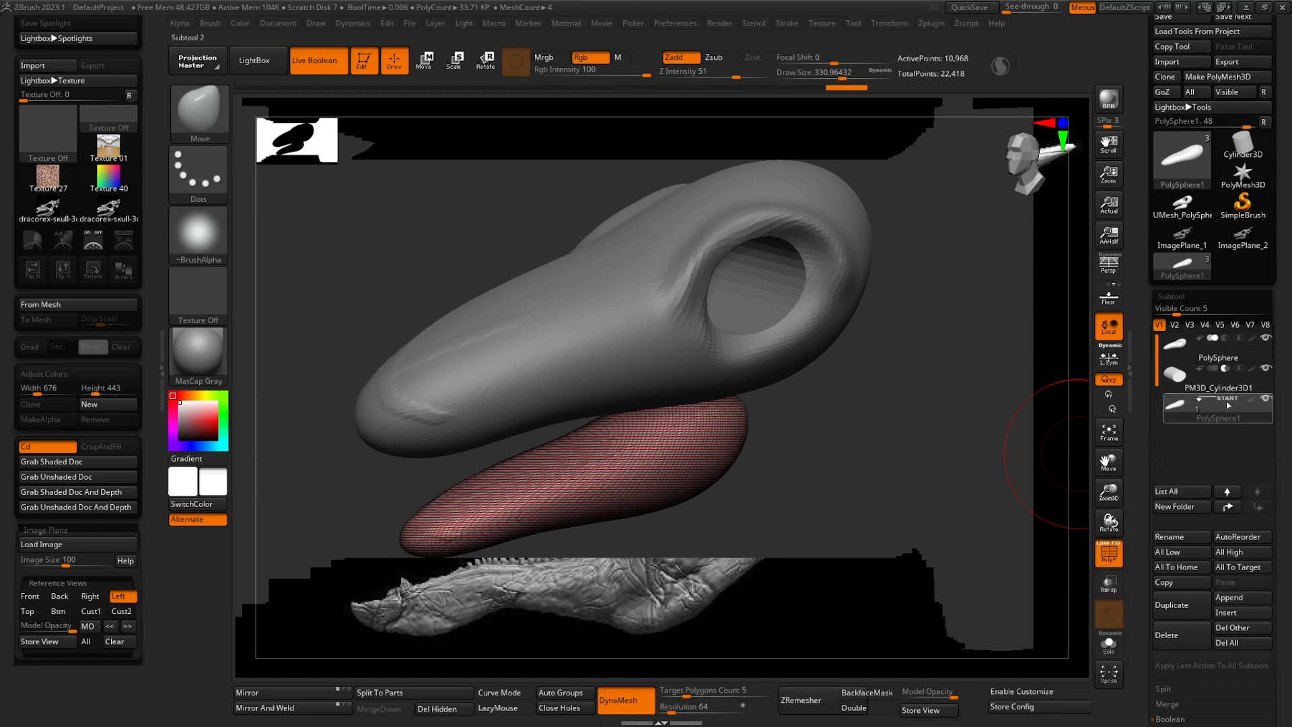
scroll(1144, 626, down, 5)
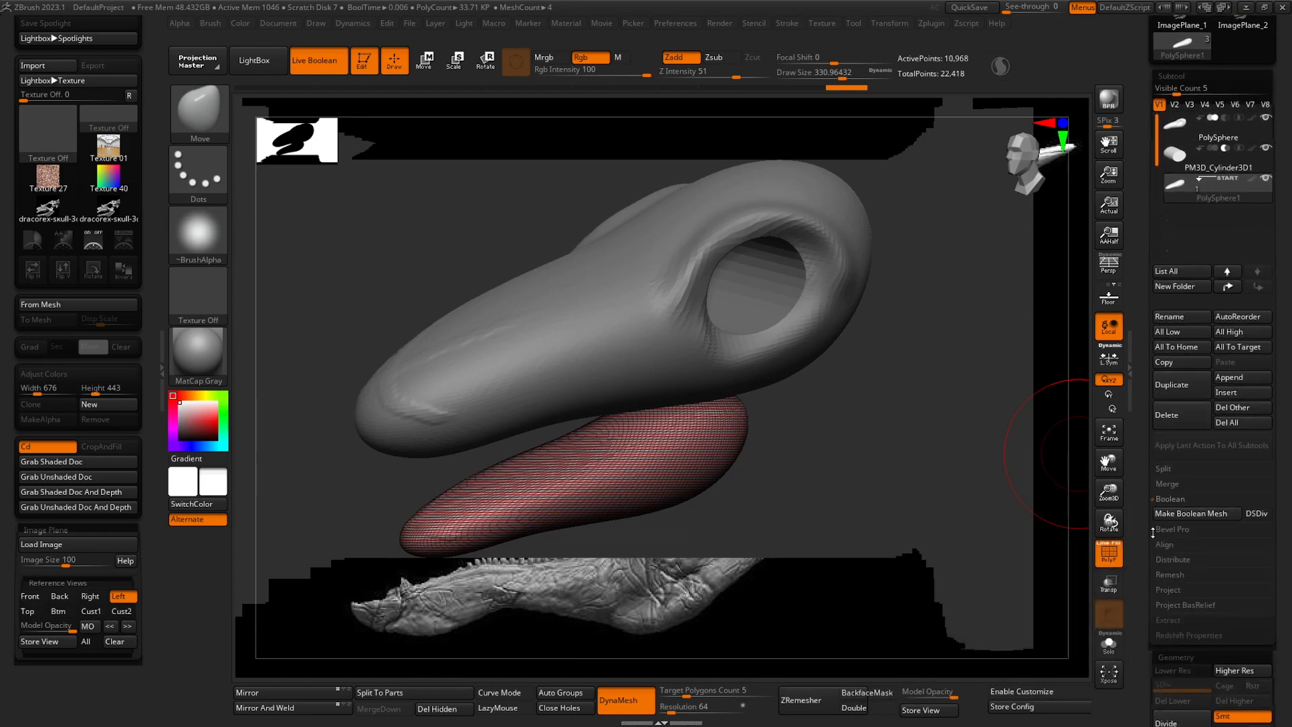
click(1198, 511)
scroll(1140, 496, up, 6)
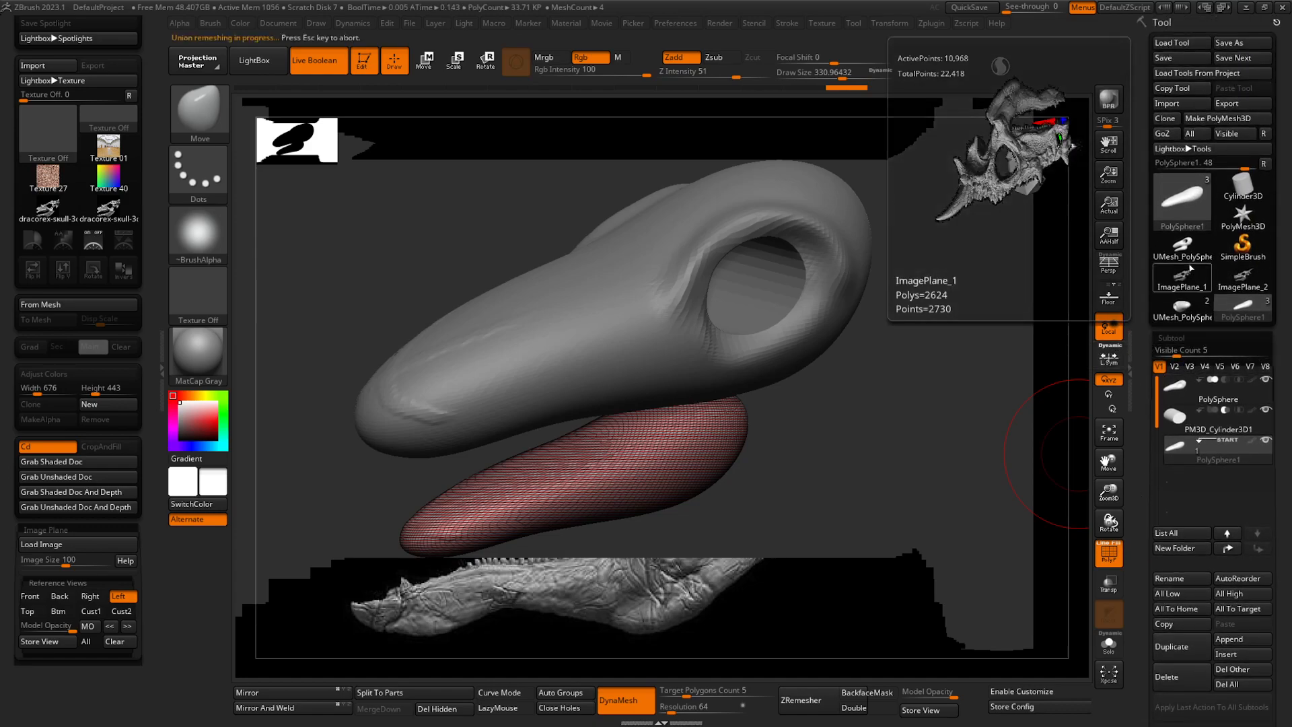
mouse_move(1191, 258)
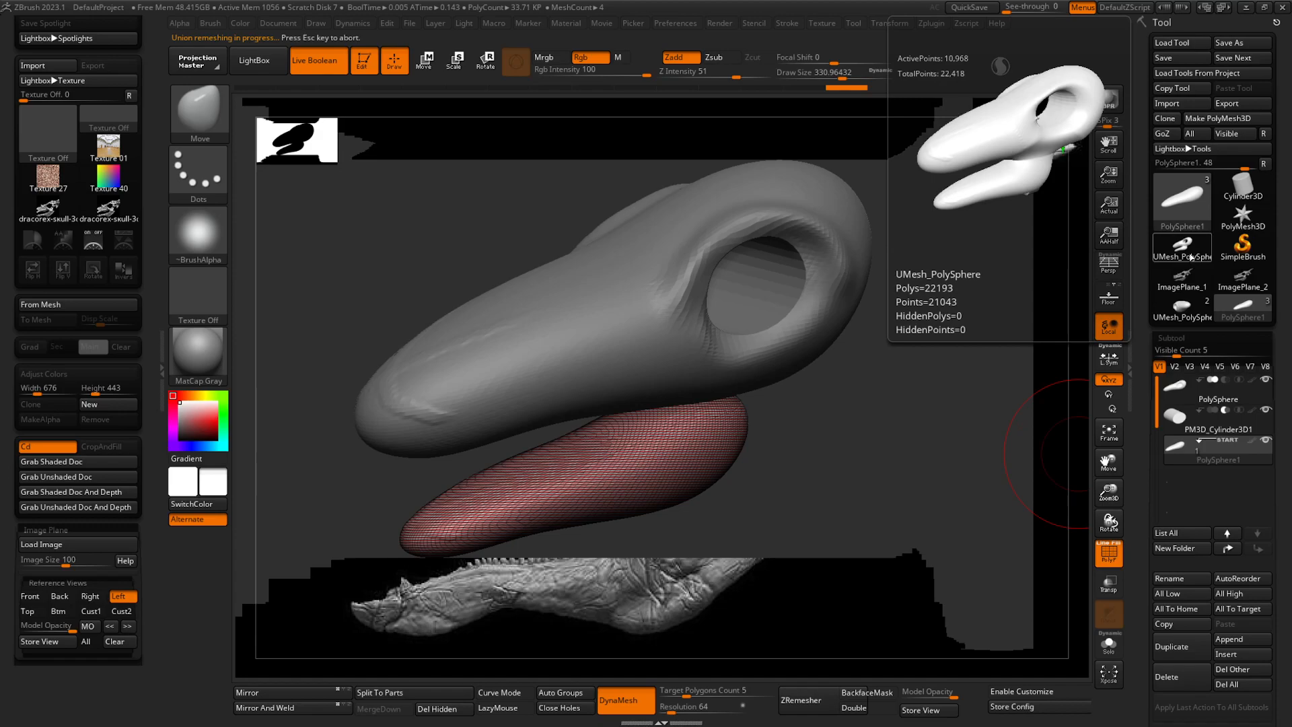
- Switch to the UMesh_PolySphere1 boolean result tool with two subtools and select its lower jaw
mouse_move(1193, 322)
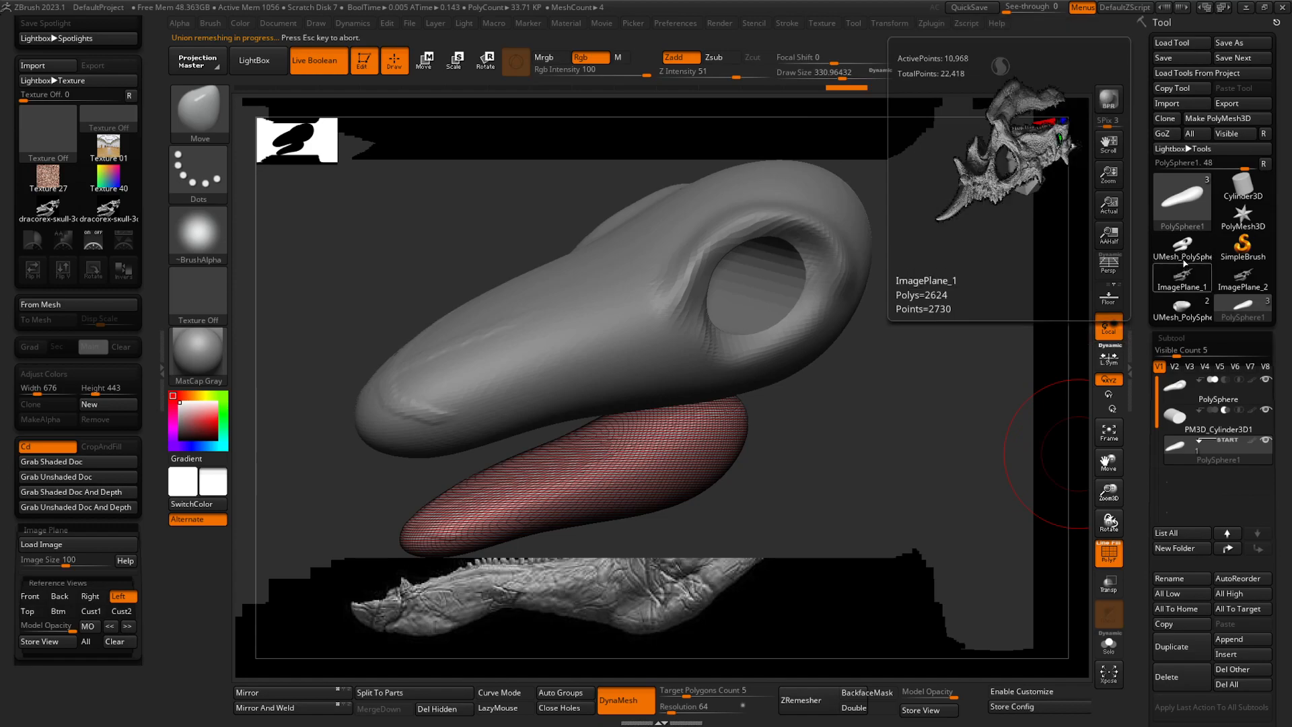
click(1208, 304)
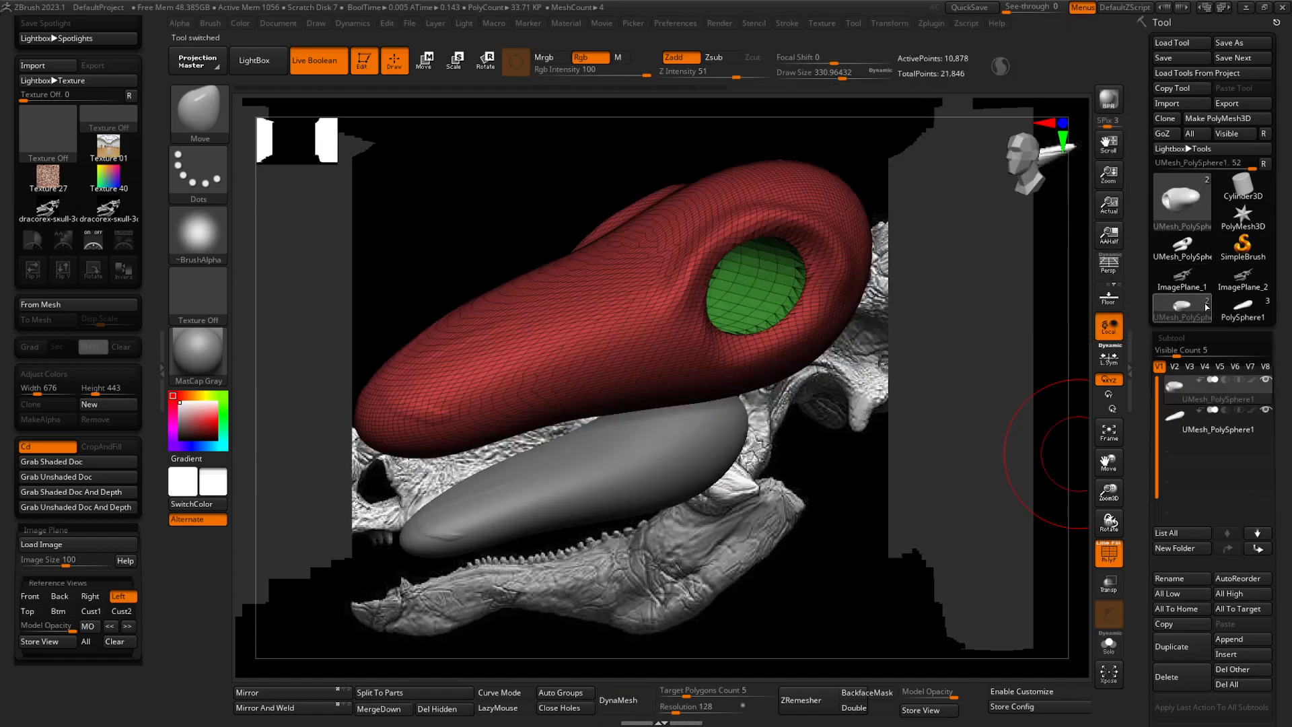
key(shift)
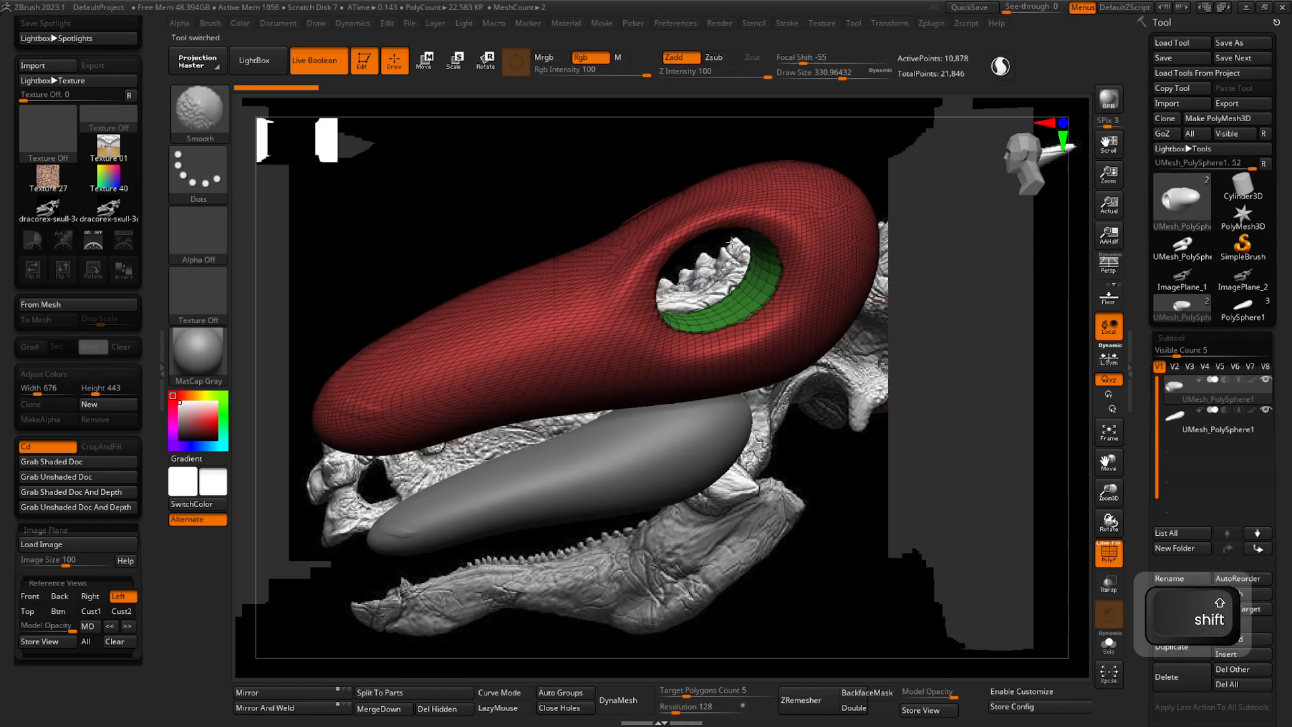
alt+click(695, 469)
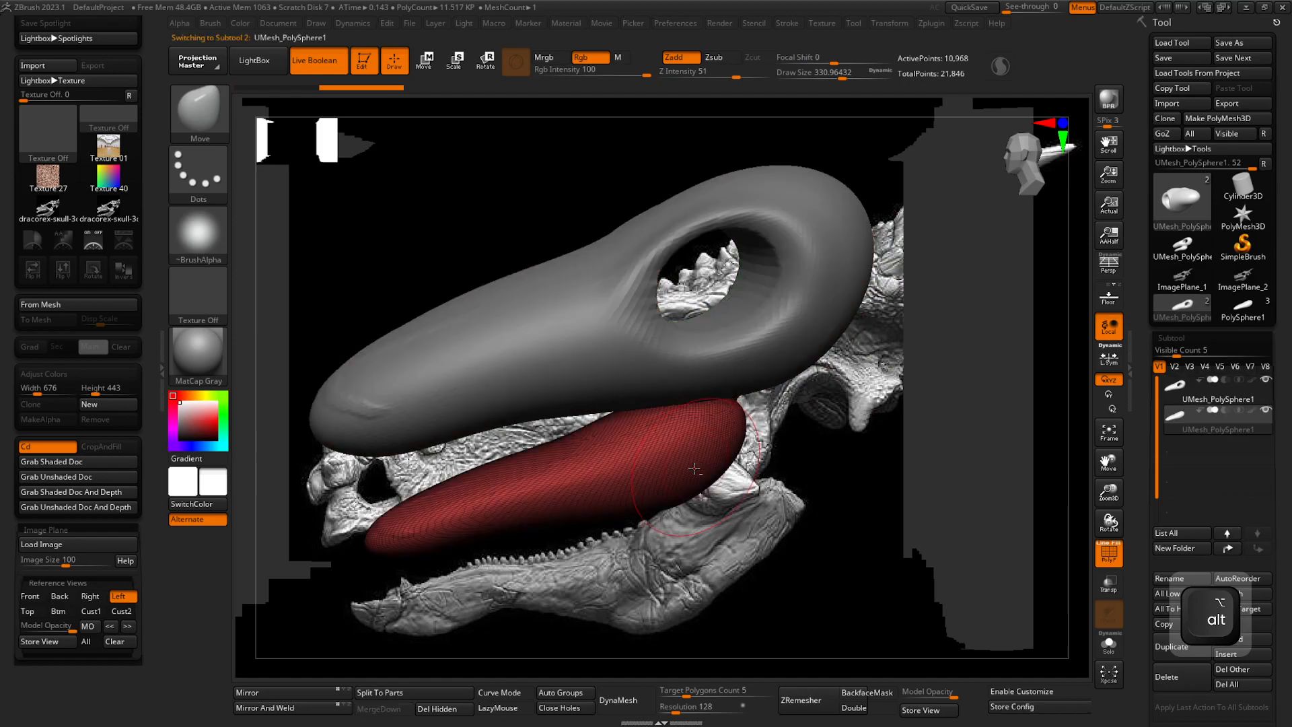
- Try moving the lower jaw down away from the upper skull, and undo that move
key(w)
drag(708, 249, 708, 298)
drag(768, 495, 775, 438)
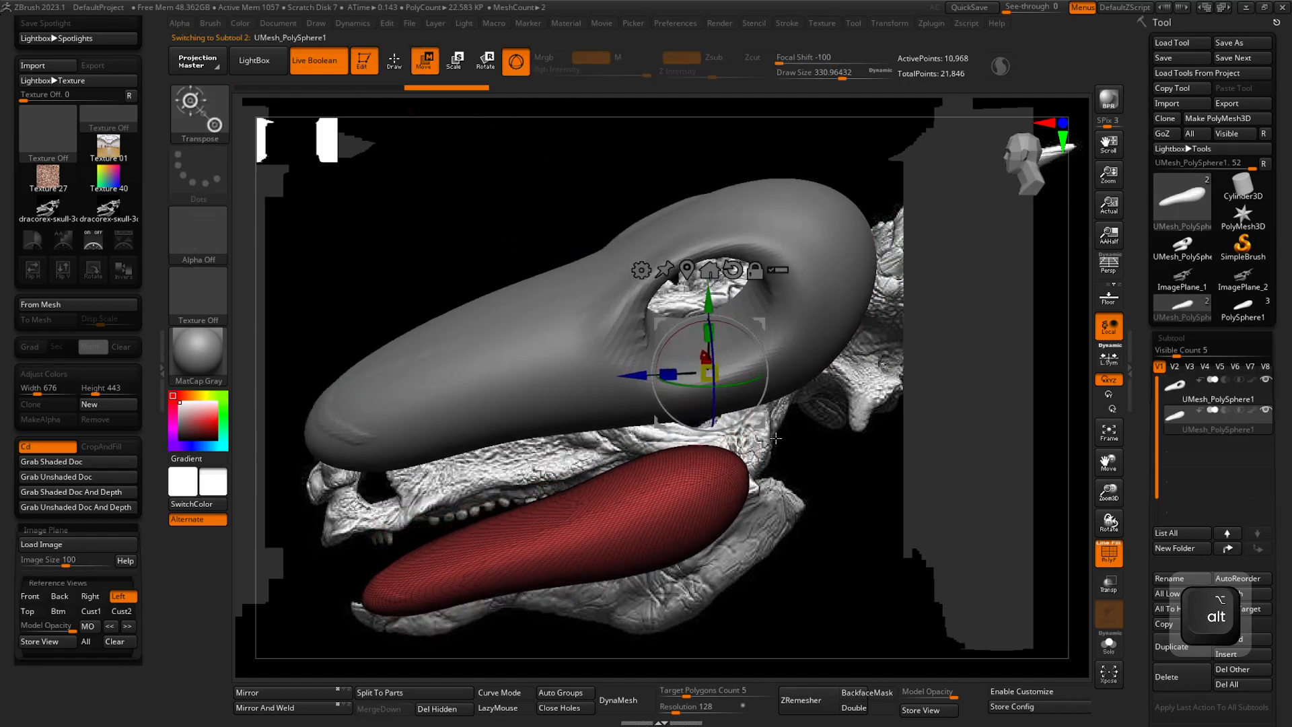
drag(880, 447, 842, 499)
key(ctrl+z)
mouse_move(815, 496)
shift+right_down()
mouse_move(816, 451)
mouse_move(877, 521)
mouse_move(830, 480)
mouse_move(826, 501)
shift+right_up()
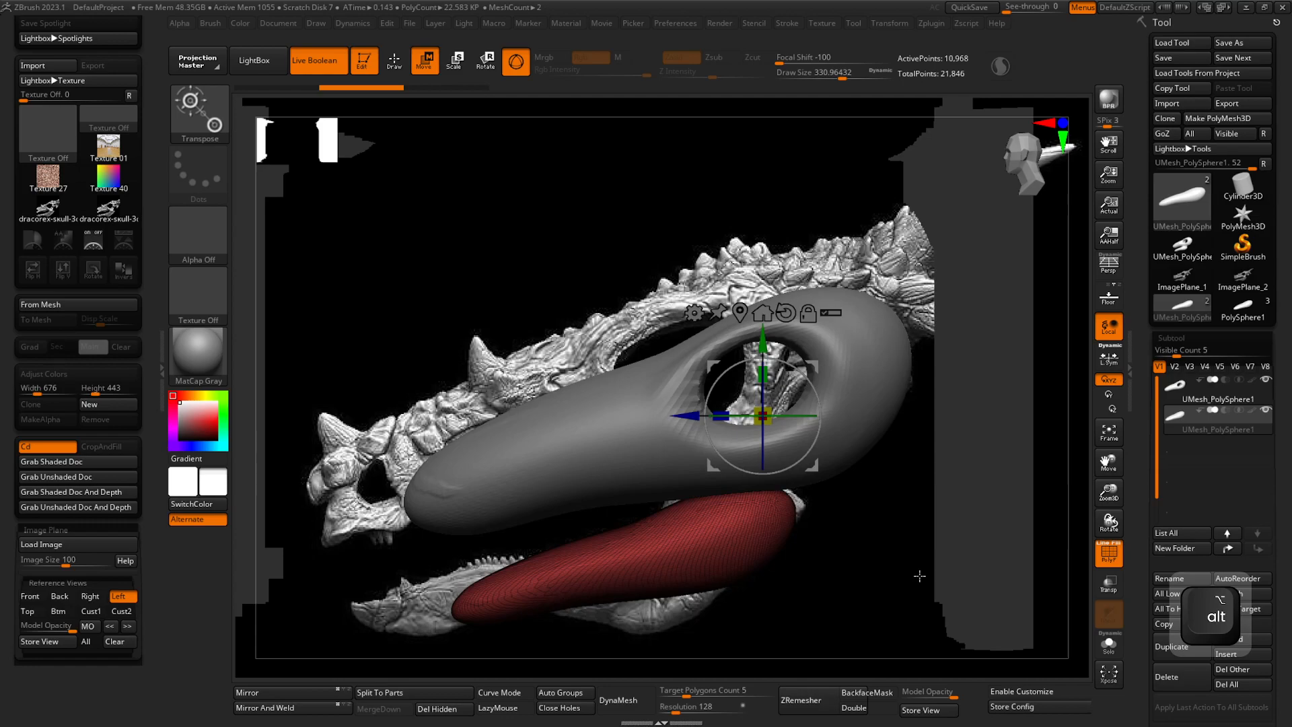
- Return to Draw mode and turn off Live Boolean to compare the cut skull with the side reference
click(400, 61)
mouse_move(747, 565)
ctrl+right_down()
mouse_move(727, 508)
mouse_move(823, 603)
mouse_move(862, 419)
mouse_move(970, 266)
ctrl+right_up()
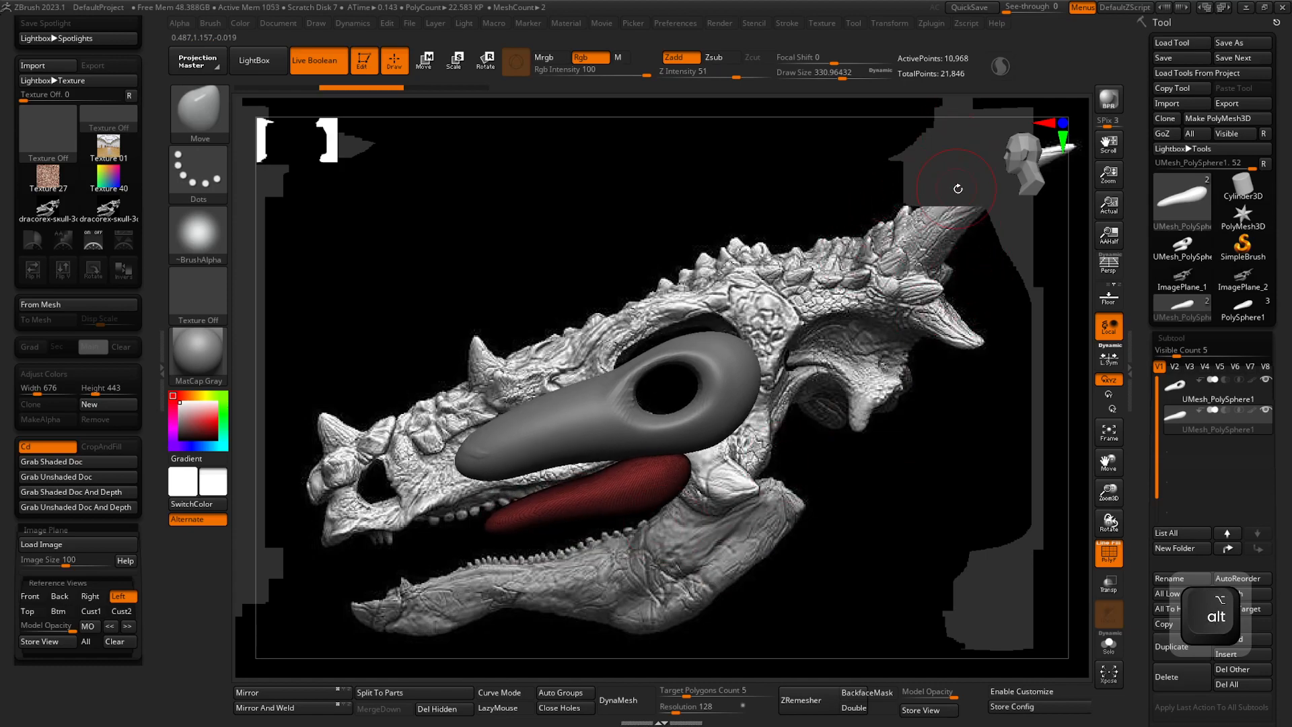
alt+right_drag(345, 580, 377, 595)
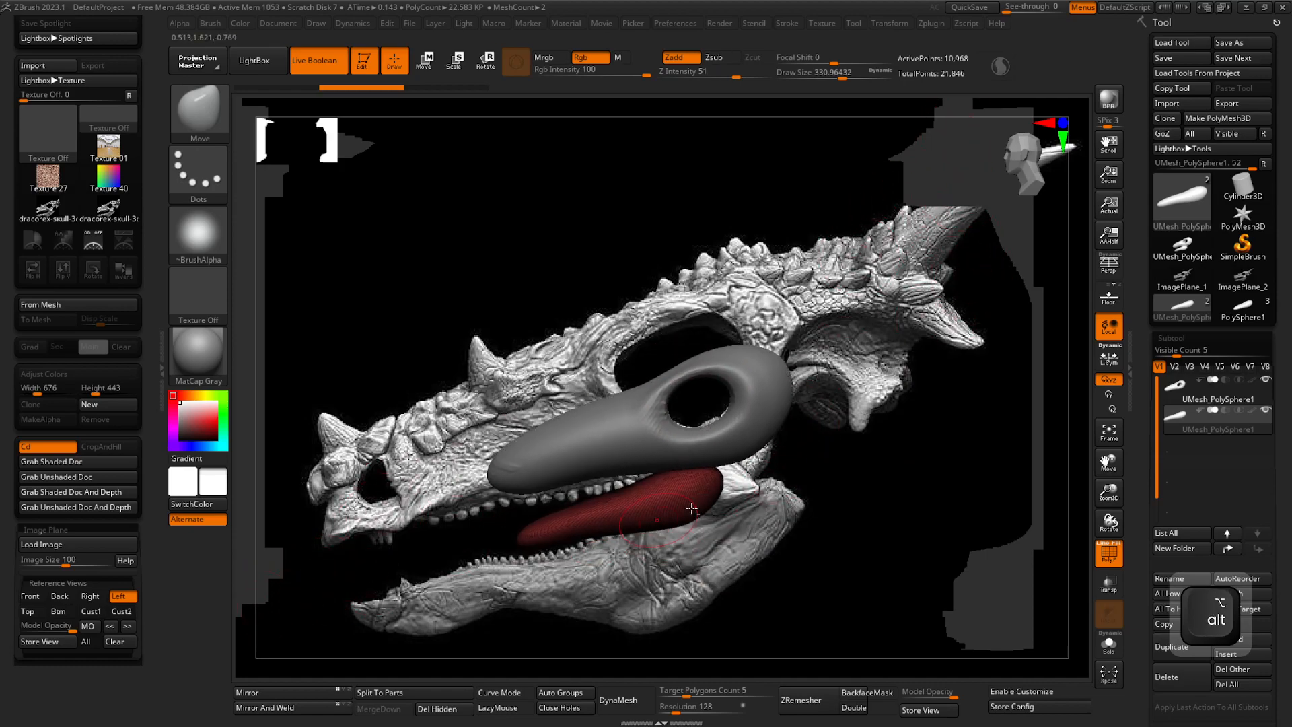
click(306, 62)
mouse_move(501, 297)
right_down()
mouse_move(774, 376)
mouse_move(1052, 627)
mouse_move(697, 484)
mouse_move(730, 521)
right_up()
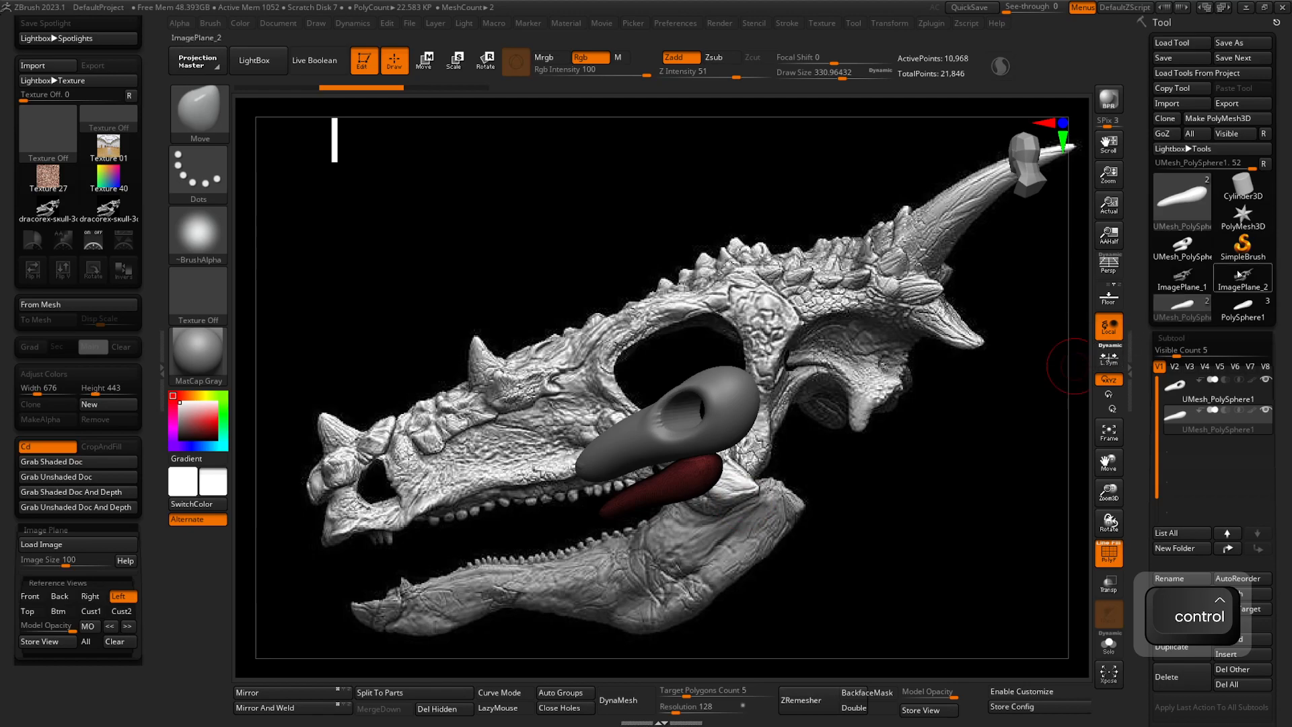
- Switch back to the PolySphere1 tool holding the separate cylinder and turn Live Boolean on
mouse_move(1243, 317)
click(1244, 315)
right_drag(742, 474, 781, 480)
ctrl+right_drag(780, 479, 804, 596)
click(317, 65)
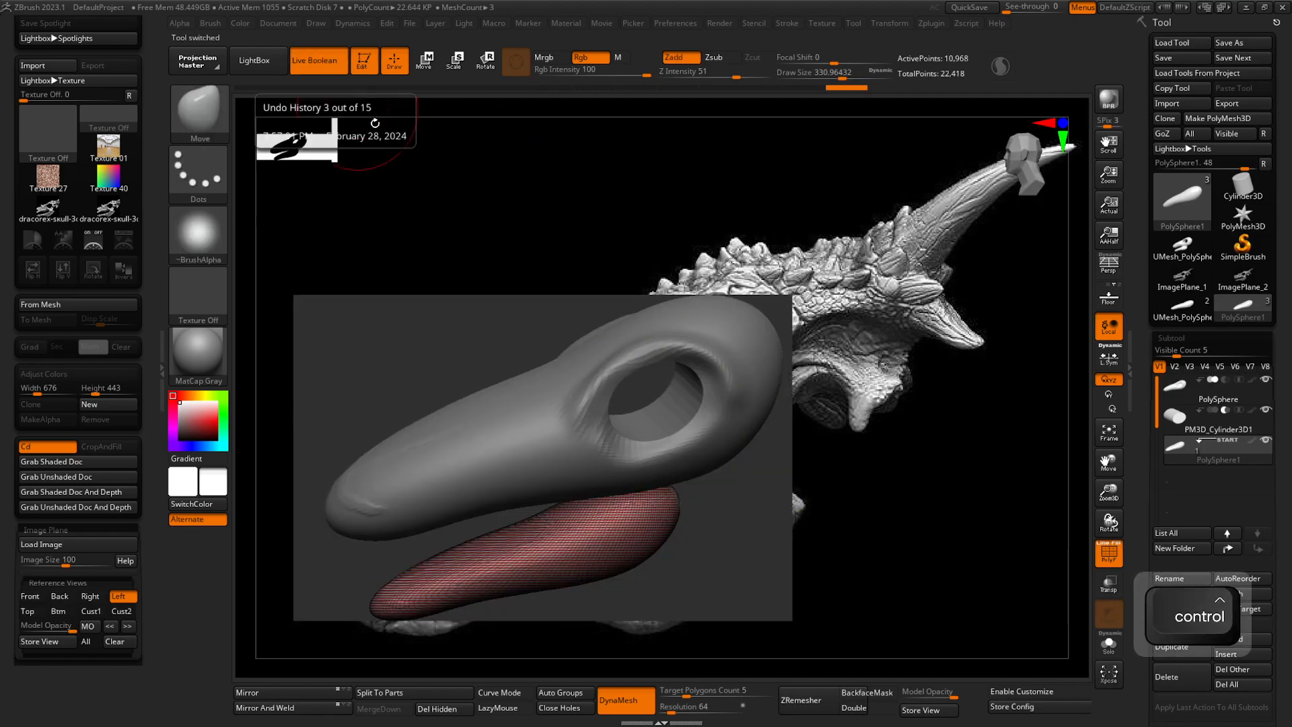
- Try a model opacity of 72 over the side reference and return it to 100
click(59, 629)
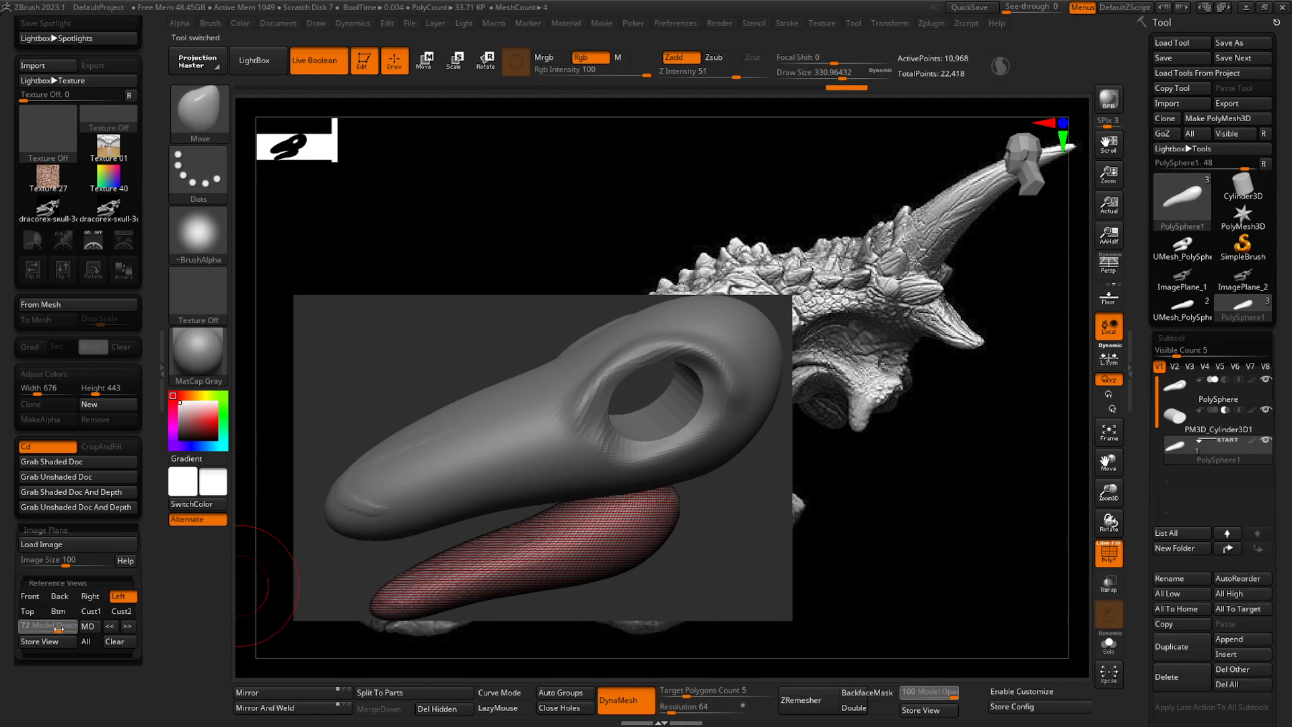
key(ctrl)
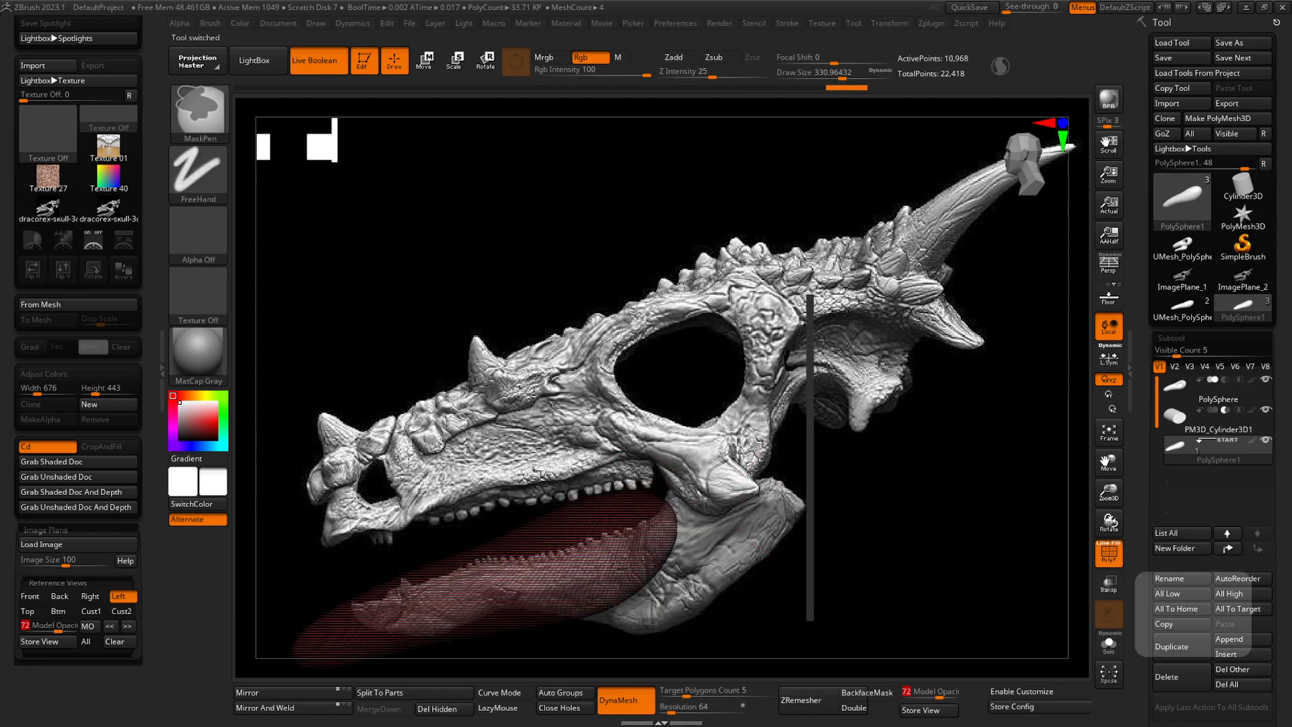
alt+right_drag(651, 508, 742, 481)
ctrl+right_drag(905, 532, 831, 553)
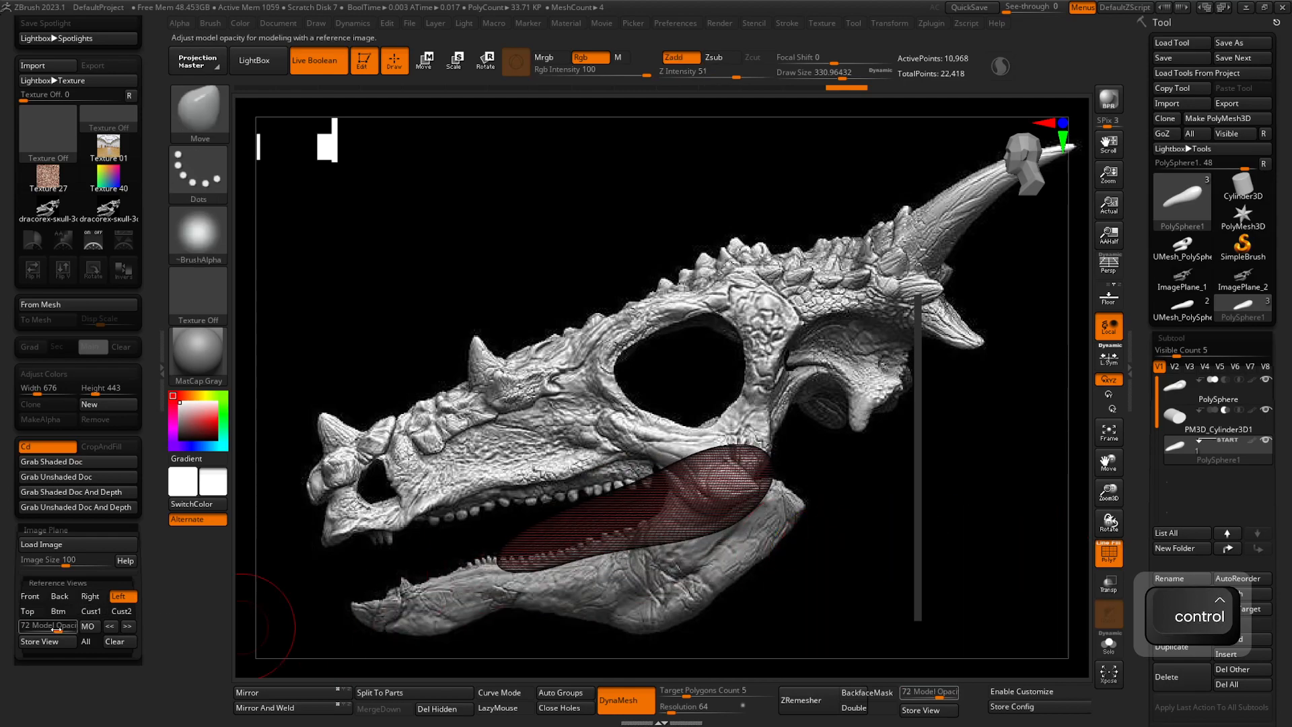
drag(58, 629, 102, 635)
- Examine the Live Boolean preview against the left reference view with the model opacity at 100
ctrl+right_drag(764, 521, 761, 463)
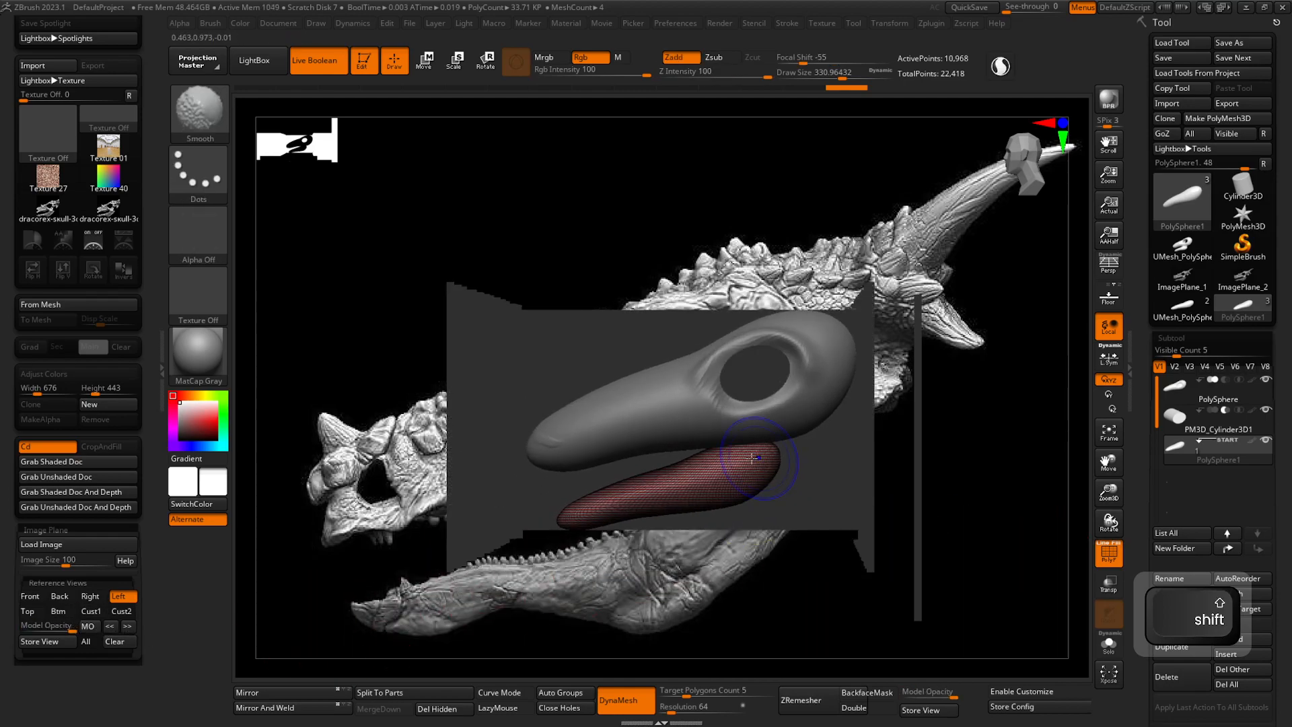
mouse_move(602, 405)
right_down()
mouse_move(684, 427)
mouse_move(743, 422)
right_up()
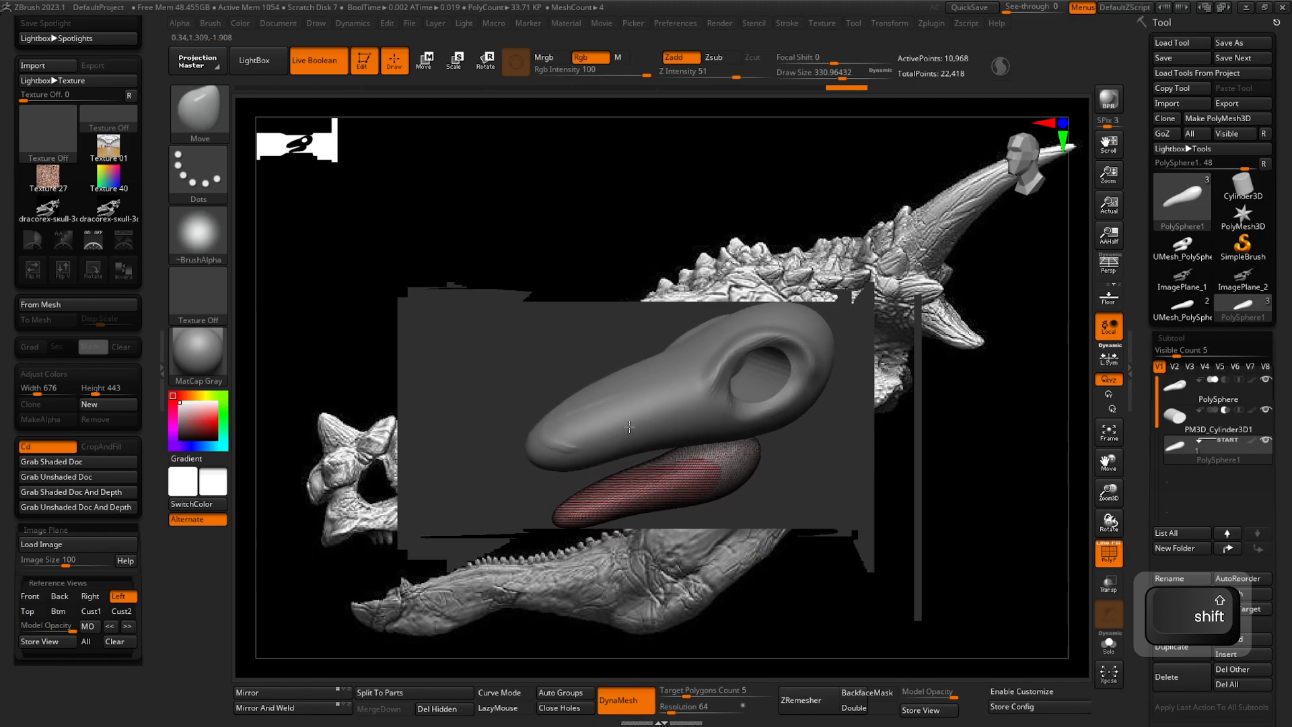
ctrl+right_drag(692, 428, 742, 465)
mouse_move(736, 410)
alt+right_down()
mouse_move(730, 433)
mouse_move(593, 423)
mouse_move(835, 508)
mouse_move(700, 465)
mouse_move(801, 508)
mouse_move(765, 514)
mouse_move(754, 495)
mouse_move(803, 555)
alt+right_up()
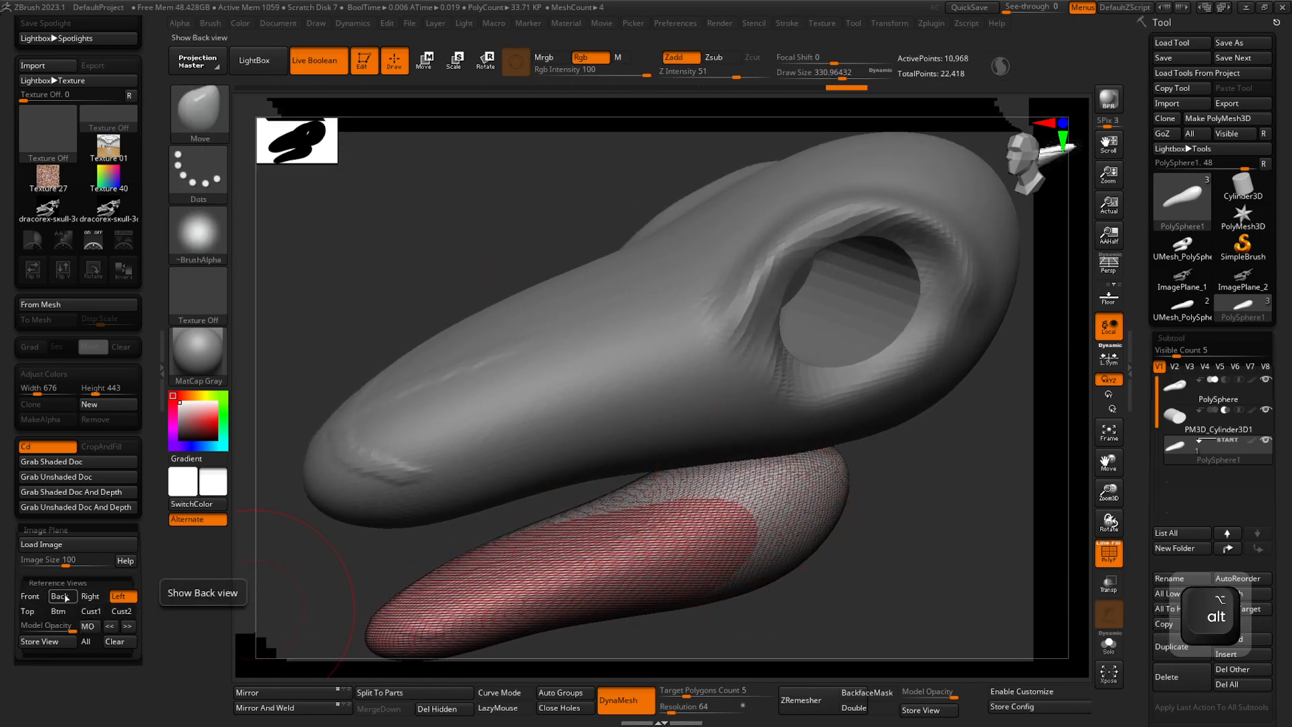
click(127, 597)
drag(73, 627, 80, 626)
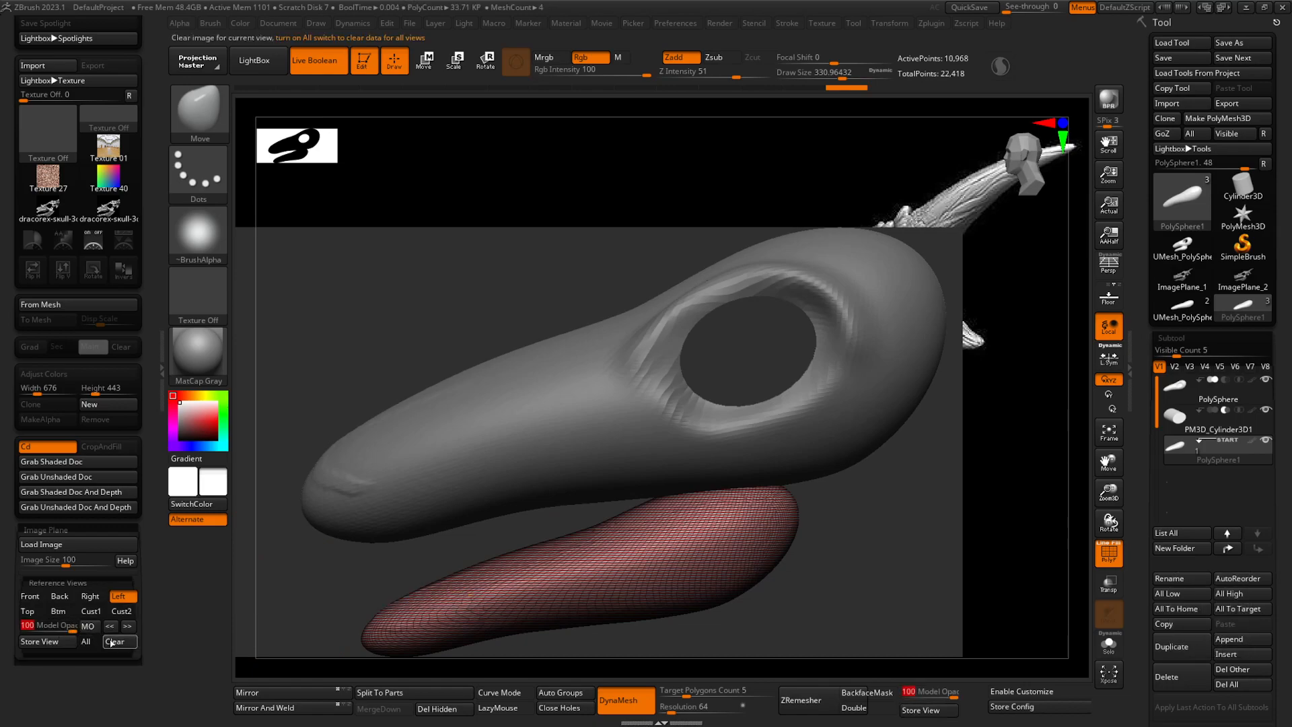
- Turn off Live Boolean and switch to the UMesh_PolySphere1 tool, framing the skull over the side reference
click(328, 62)
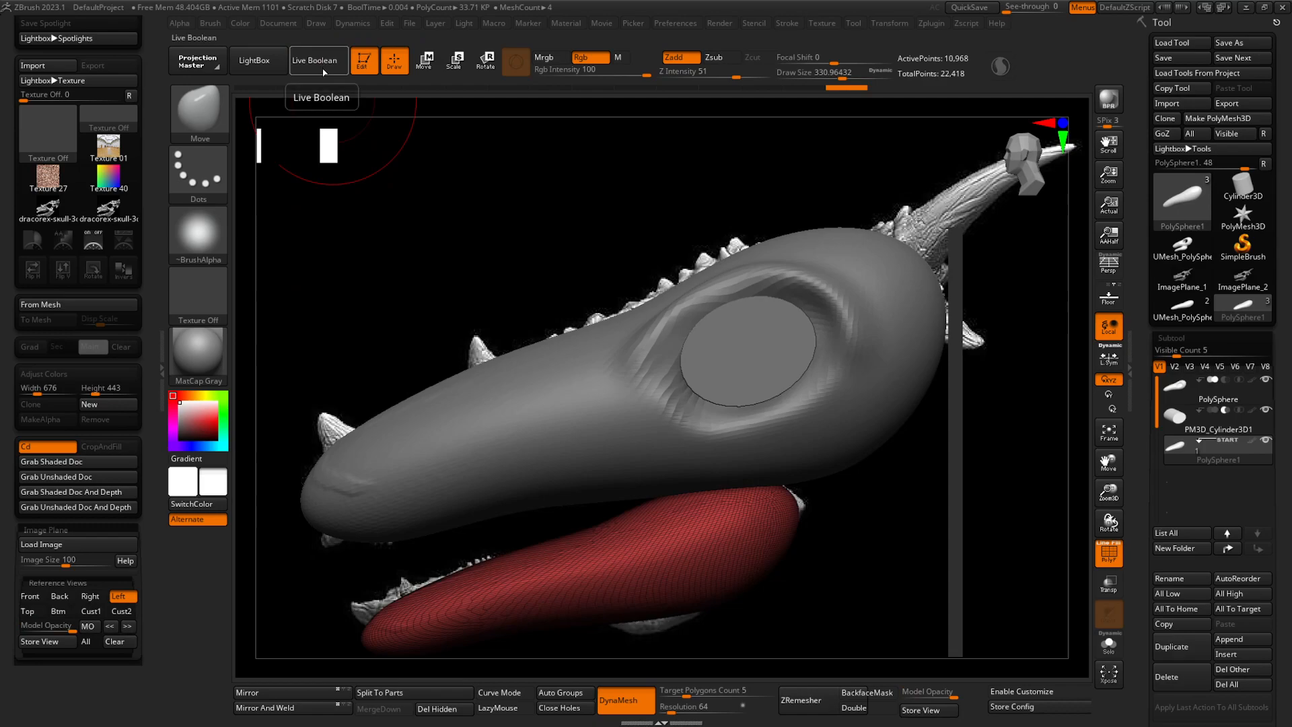
right_drag(779, 351, 836, 359)
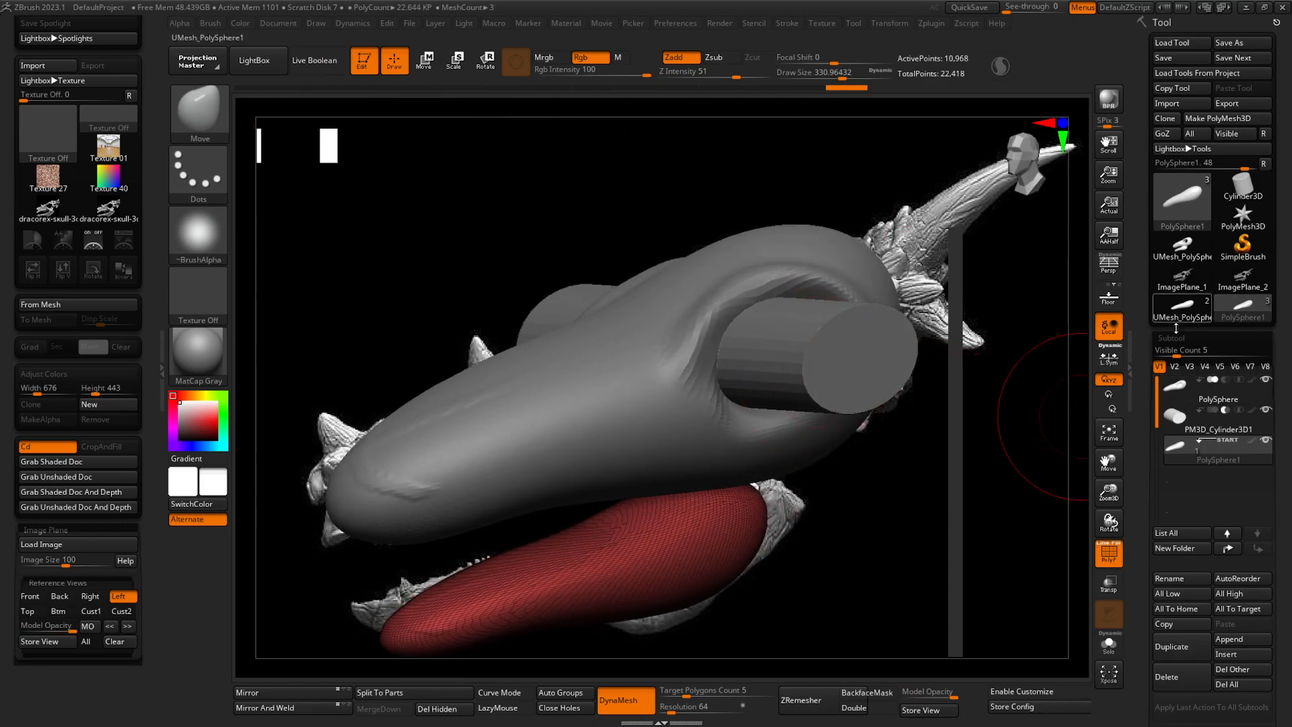
mouse_move(1189, 317)
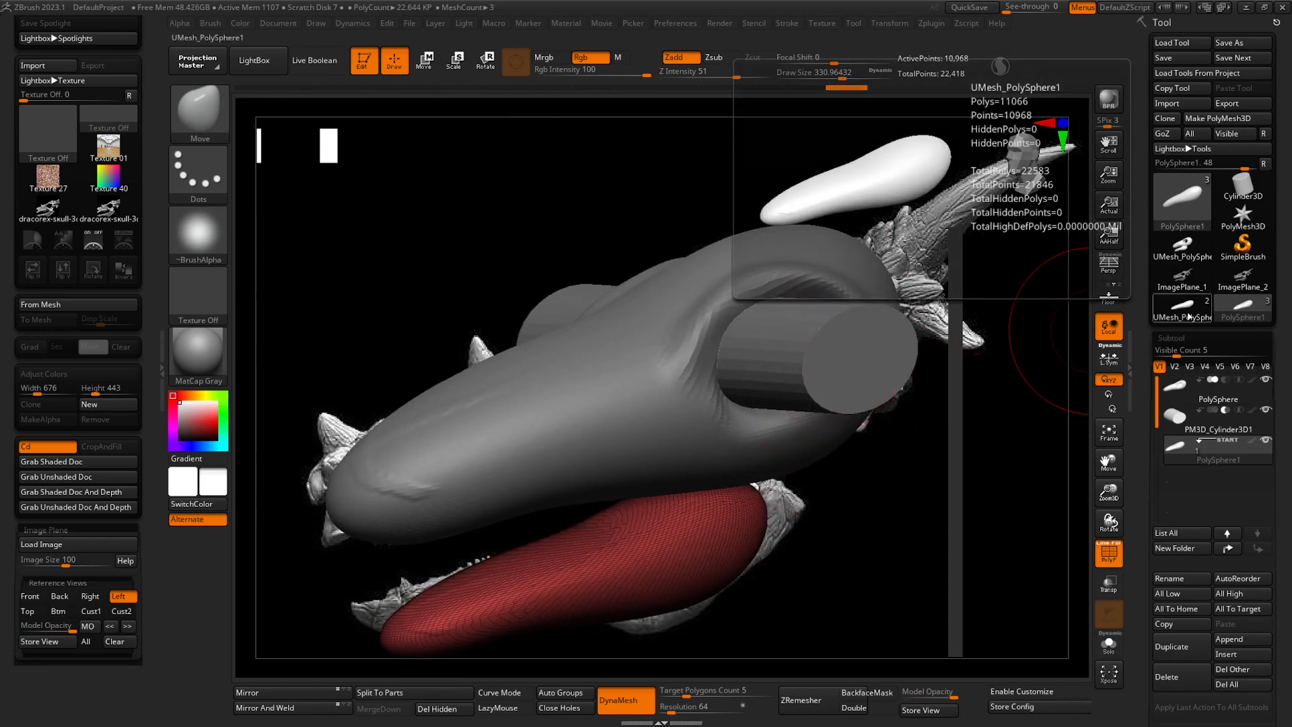
click(1189, 316)
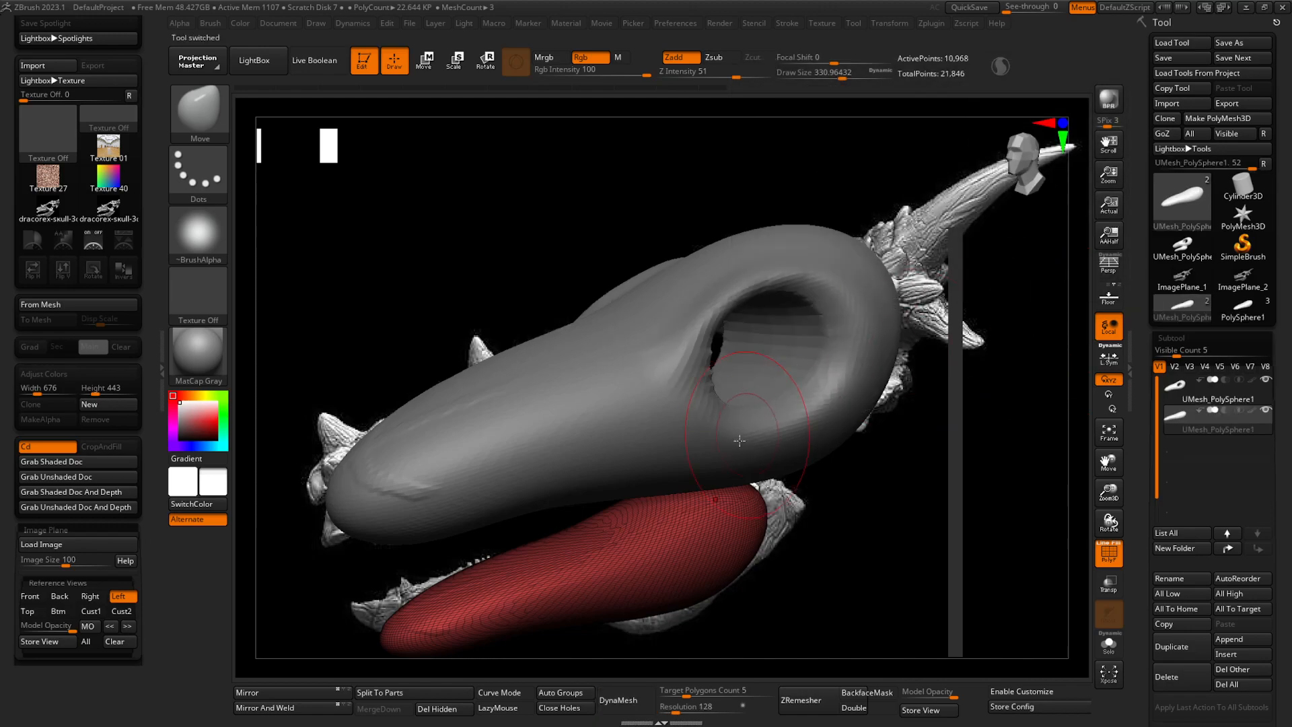
key(ctrl)
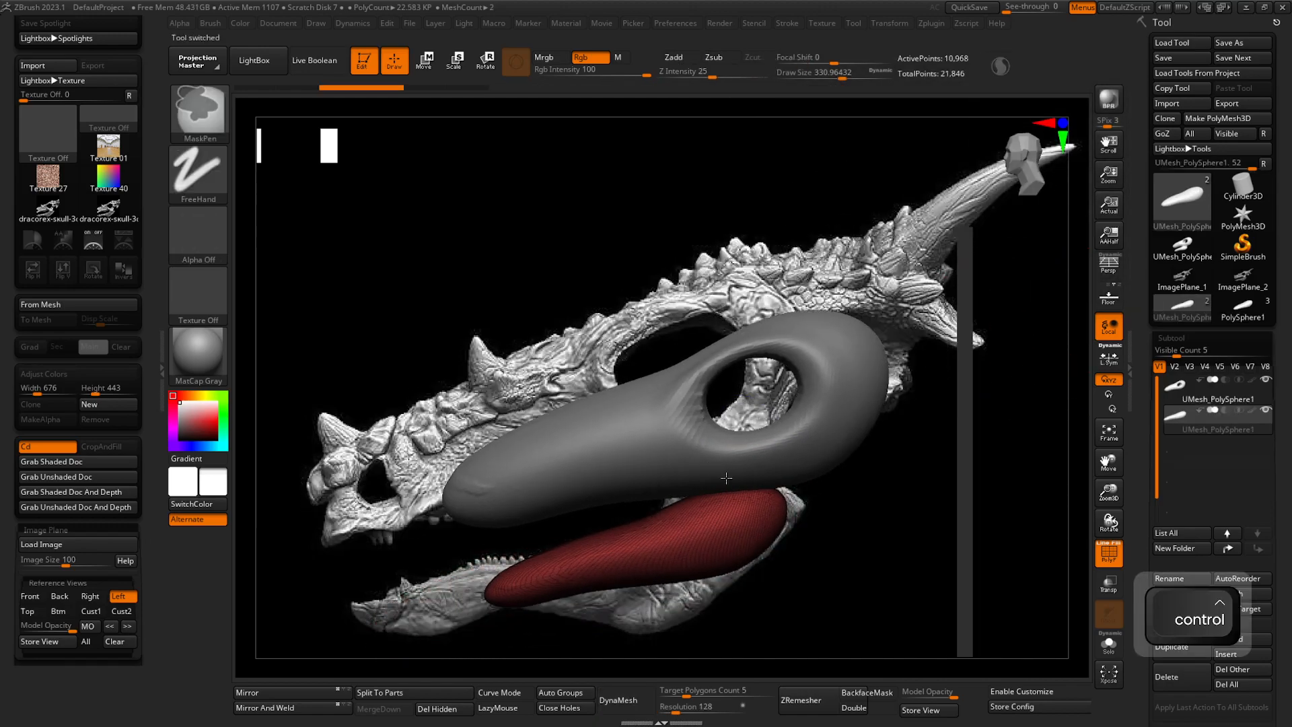
mouse_move(791, 525)
alt+right_down()
mouse_move(752, 498)
mouse_move(787, 523)
mouse_move(869, 494)
alt+right_up()
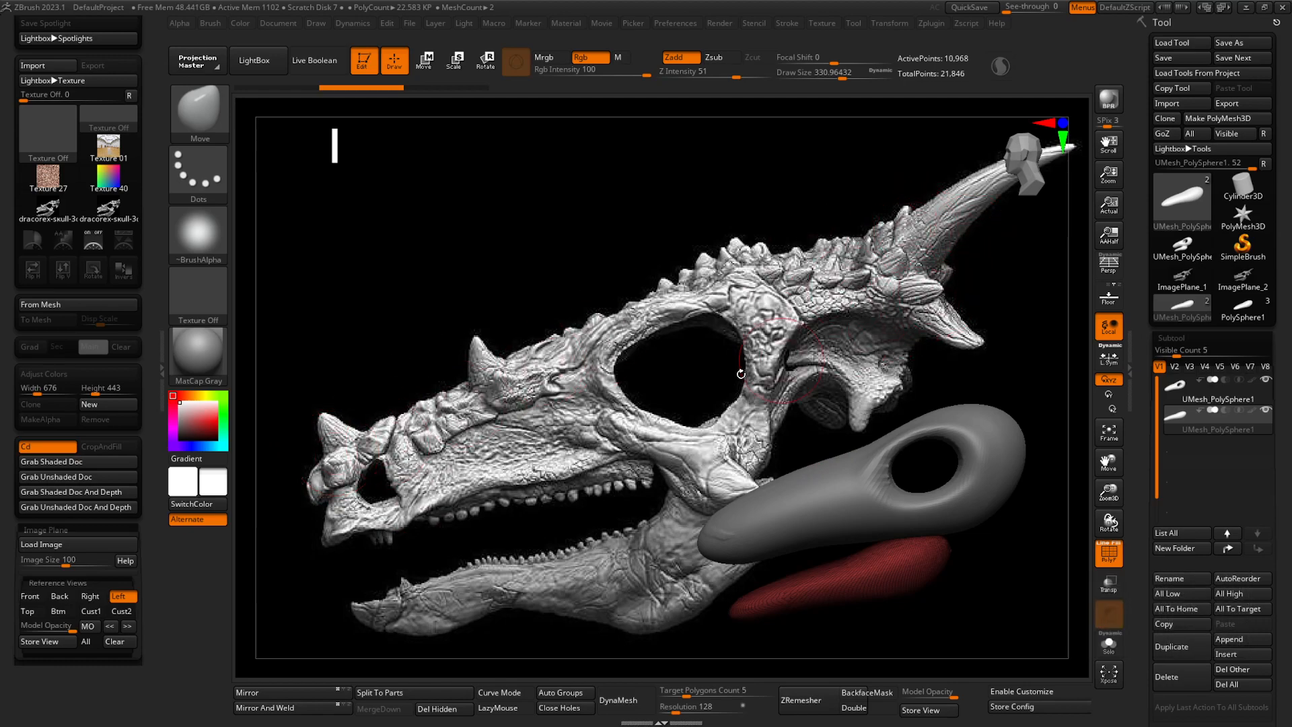
alt+right_drag(764, 527, 538, 461)
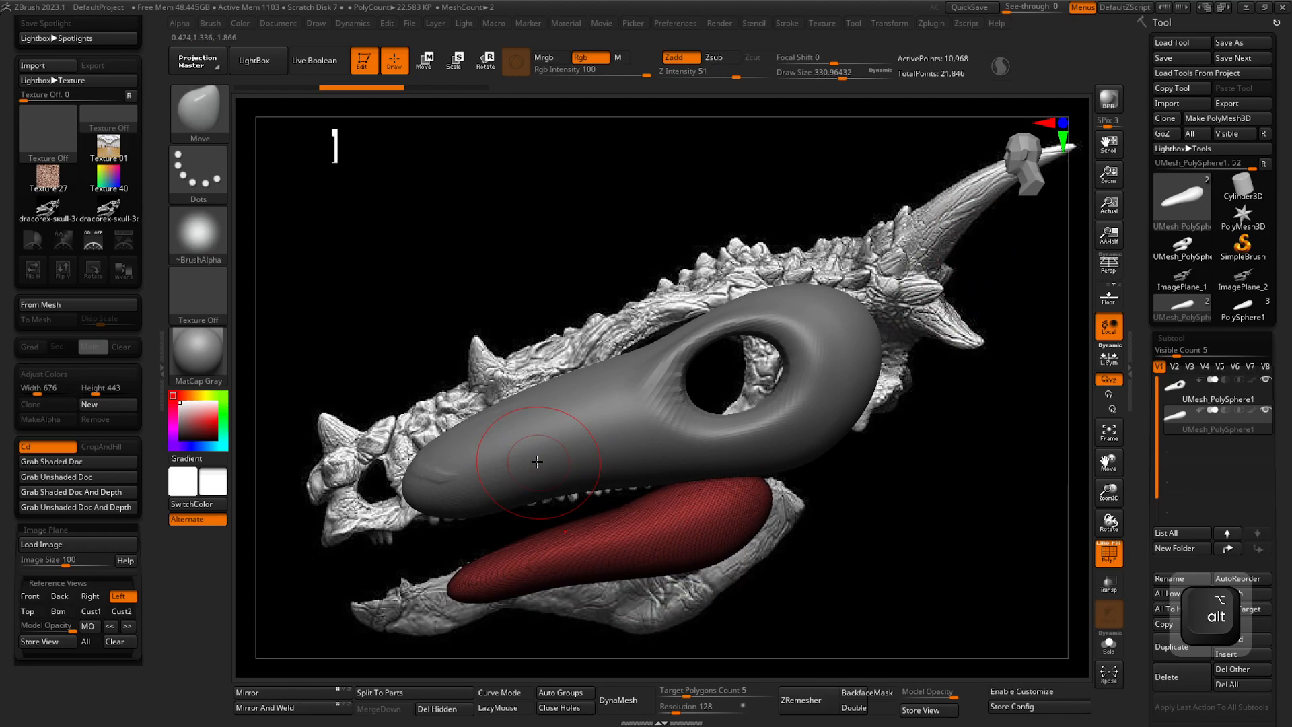
- Pull two horn spikes out of the upper skull's snout using the Move brush with a draw size of about 217
key(b)
key(m)
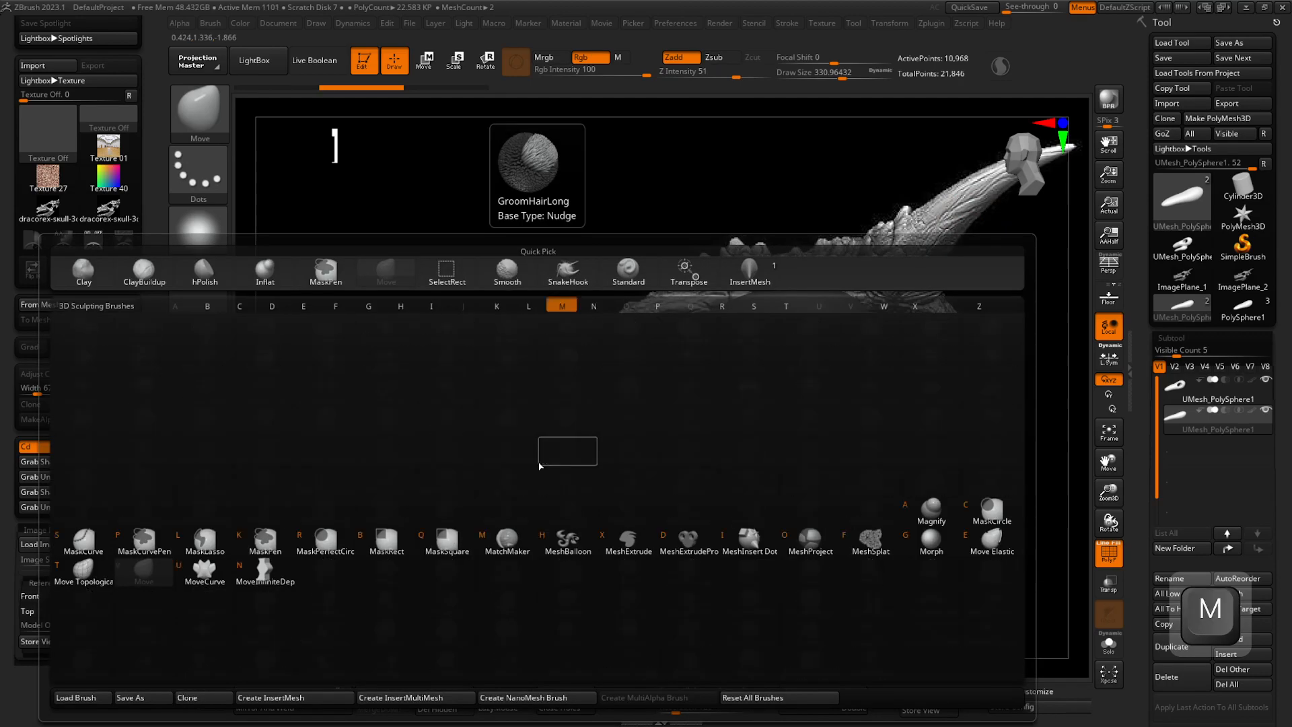
key(v)
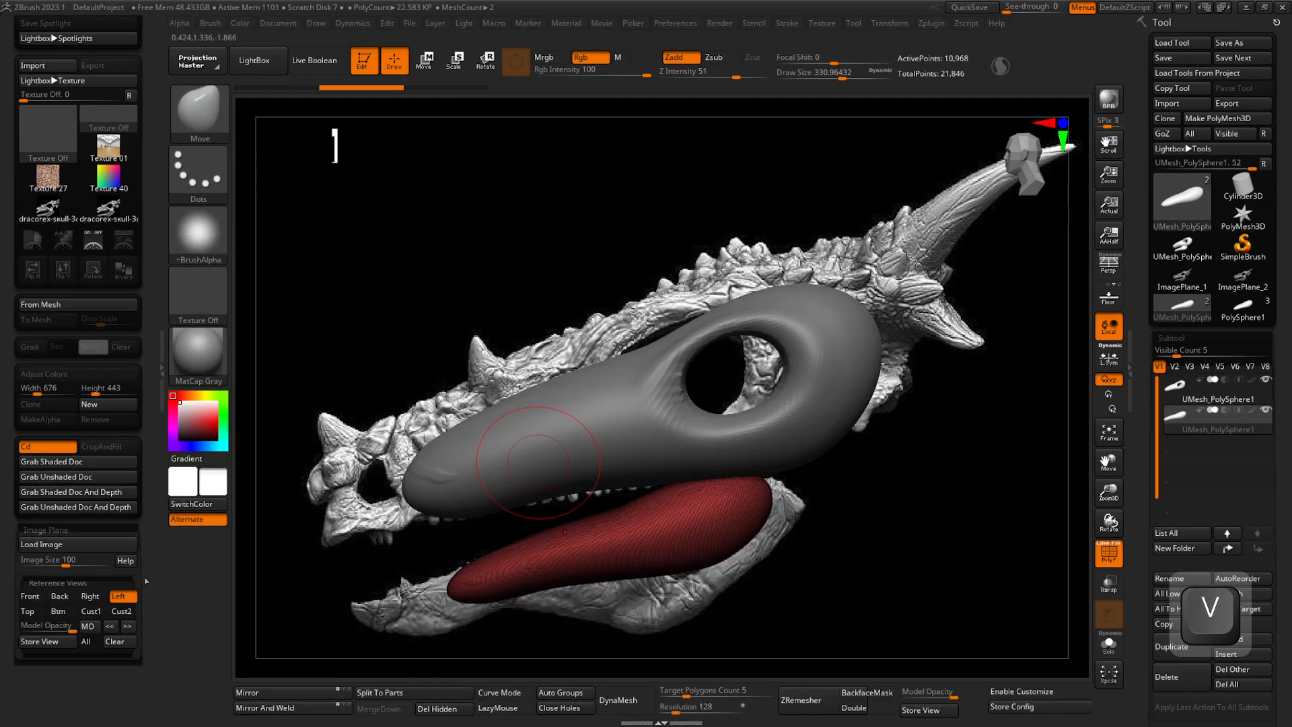
key(space)
drag(510, 415, 522, 415)
key(alt)
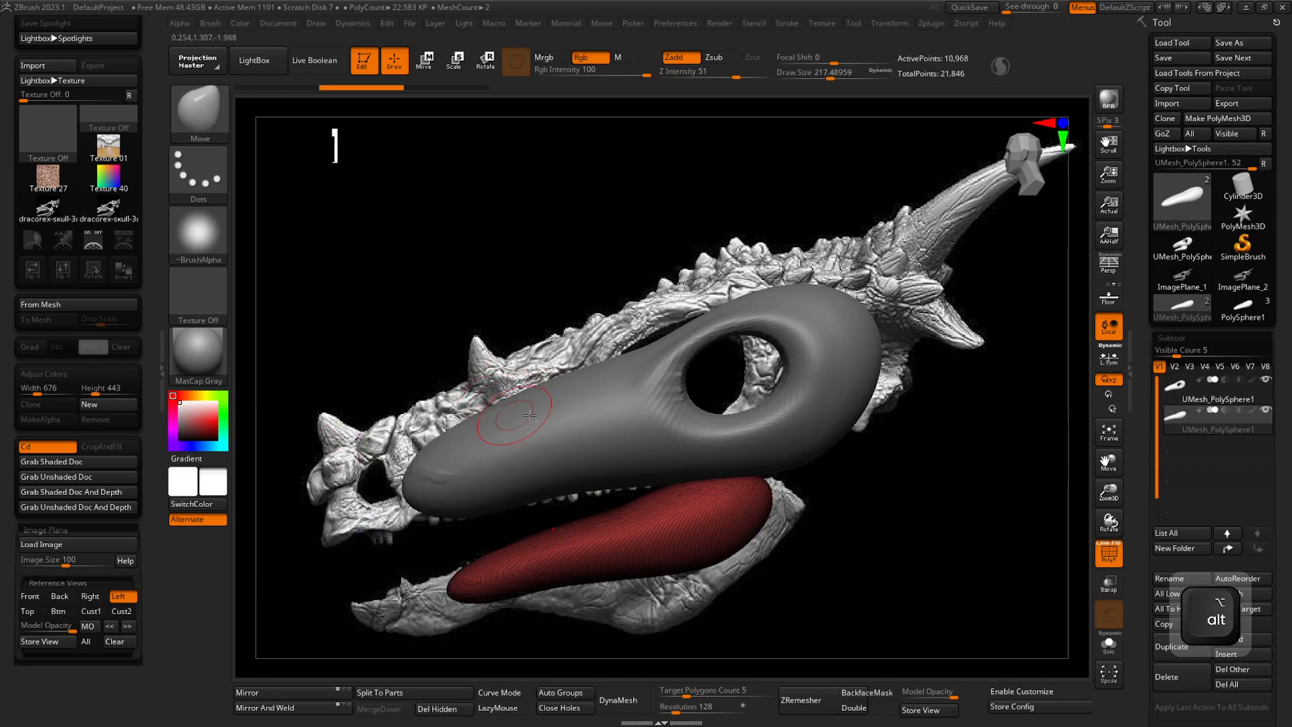
alt+click(526, 427)
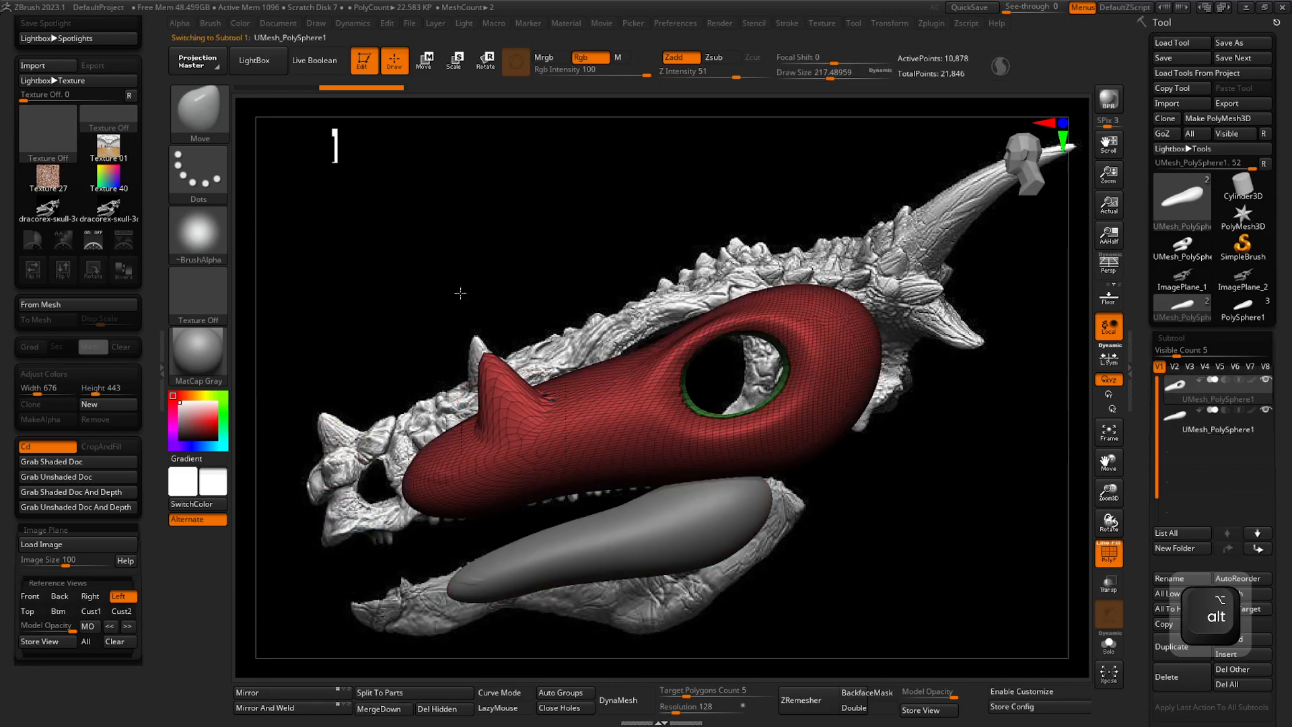
ctrl+right_drag(377, 377, 653, 483)
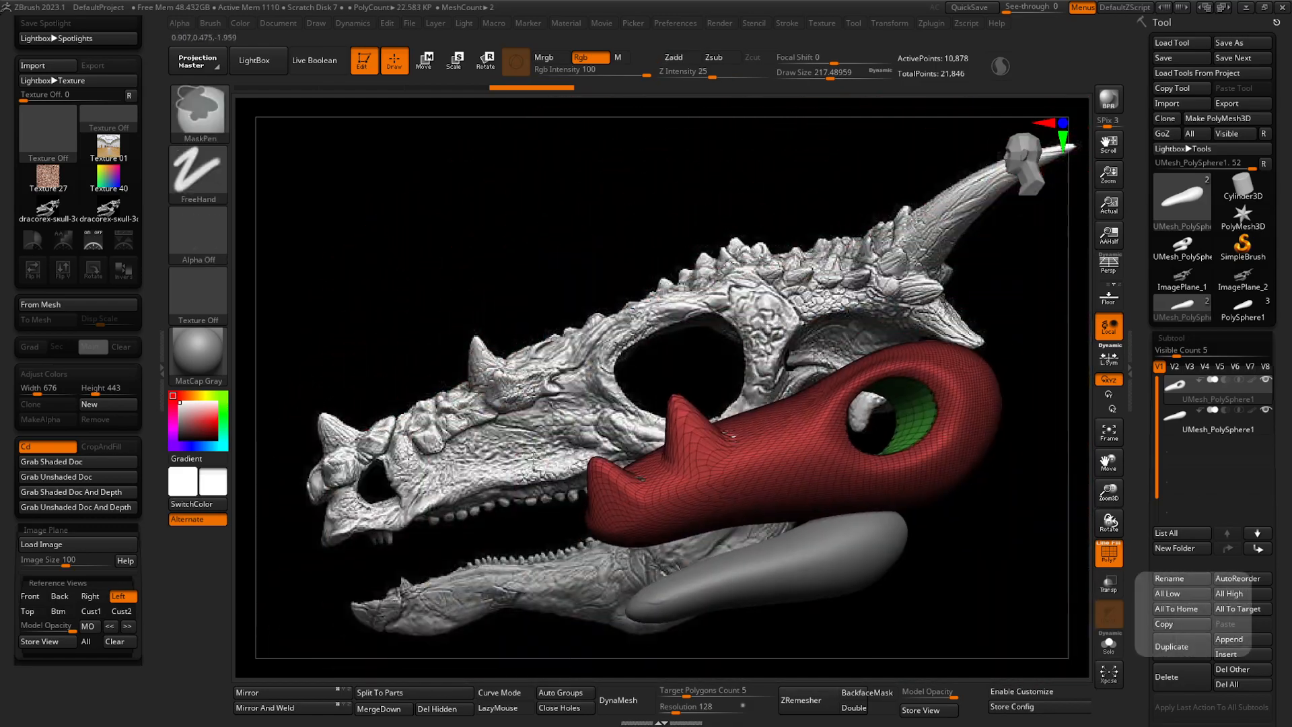
- Remesh the upper skull with DynaMesh at resolution 128 and examine the topology around the spikes
right_drag(942, 586, 1074, 623)
drag(1144, 593, 1131, 361)
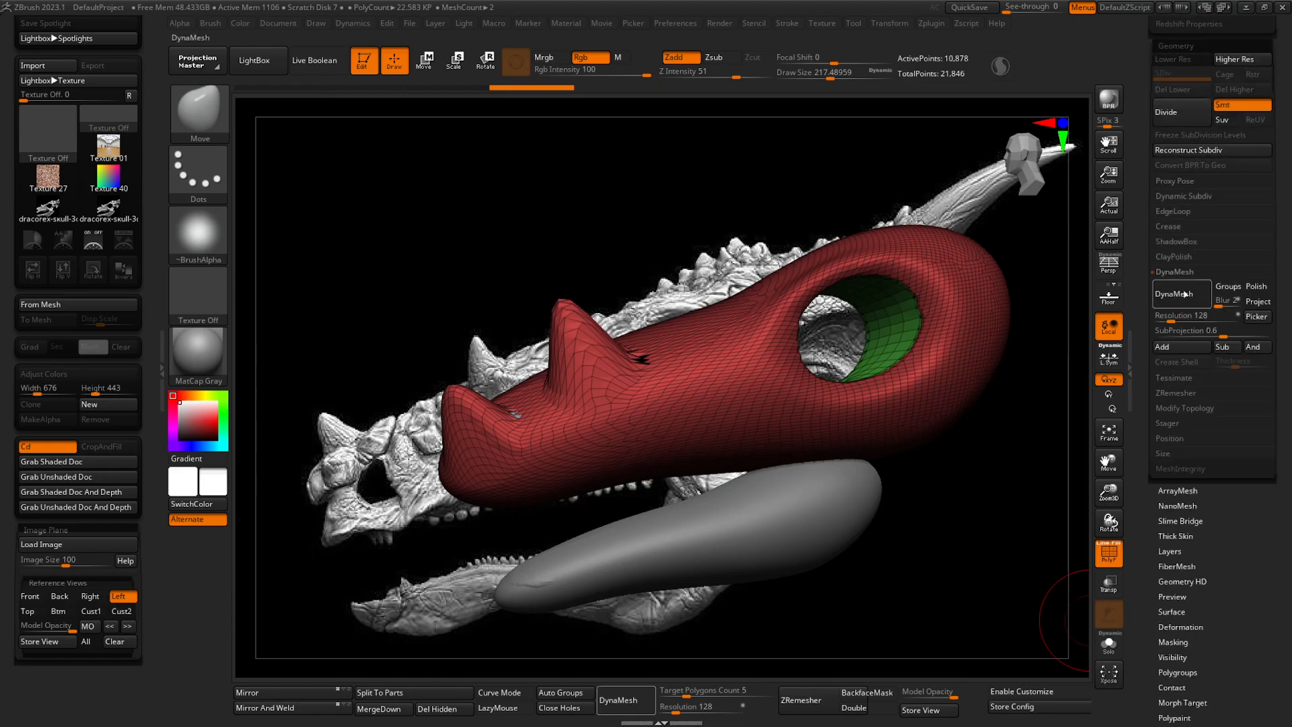
click(1182, 306)
mouse_move(601, 398)
ctrl+right_down()
mouse_move(656, 493)
mouse_move(817, 488)
mouse_move(628, 505)
ctrl+right_up()
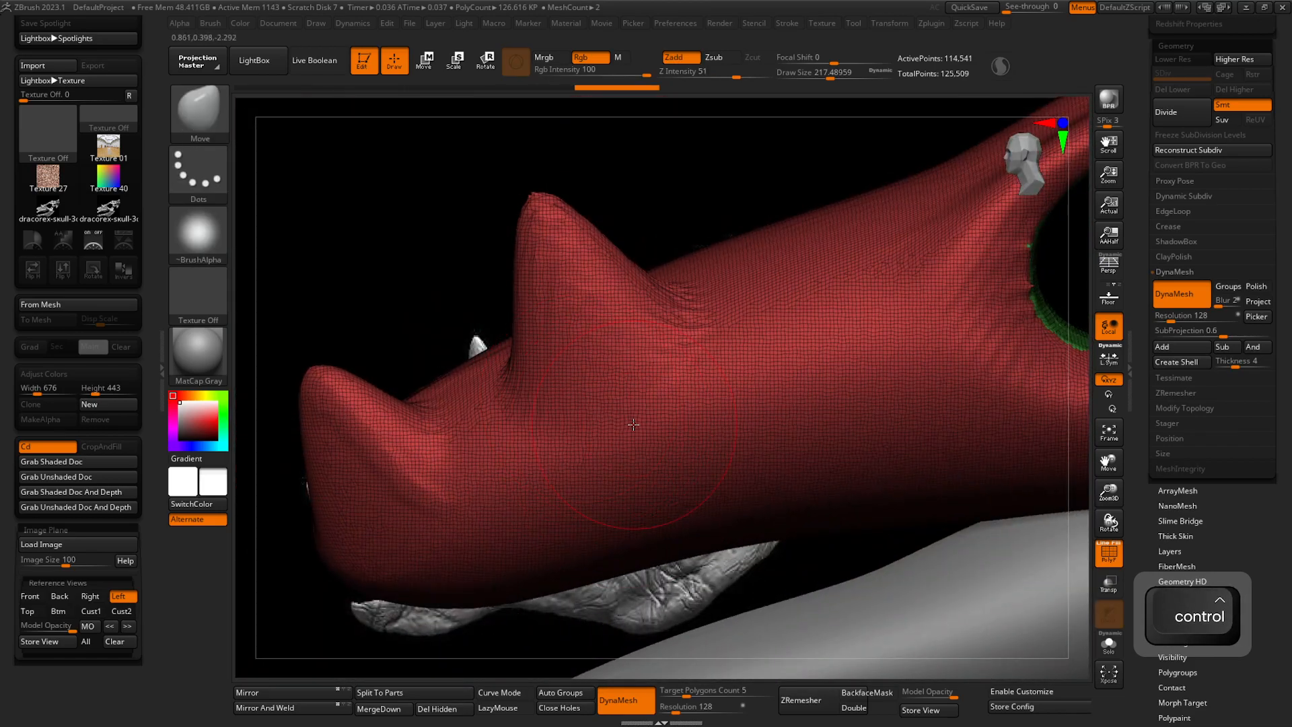
ctrl+right_drag(531, 434, 683, 537)
mouse_move(759, 413)
ctrl+right_down()
mouse_move(384, 446)
mouse_move(741, 432)
ctrl+right_up()
ctrl+right_drag(552, 438, 663, 488)
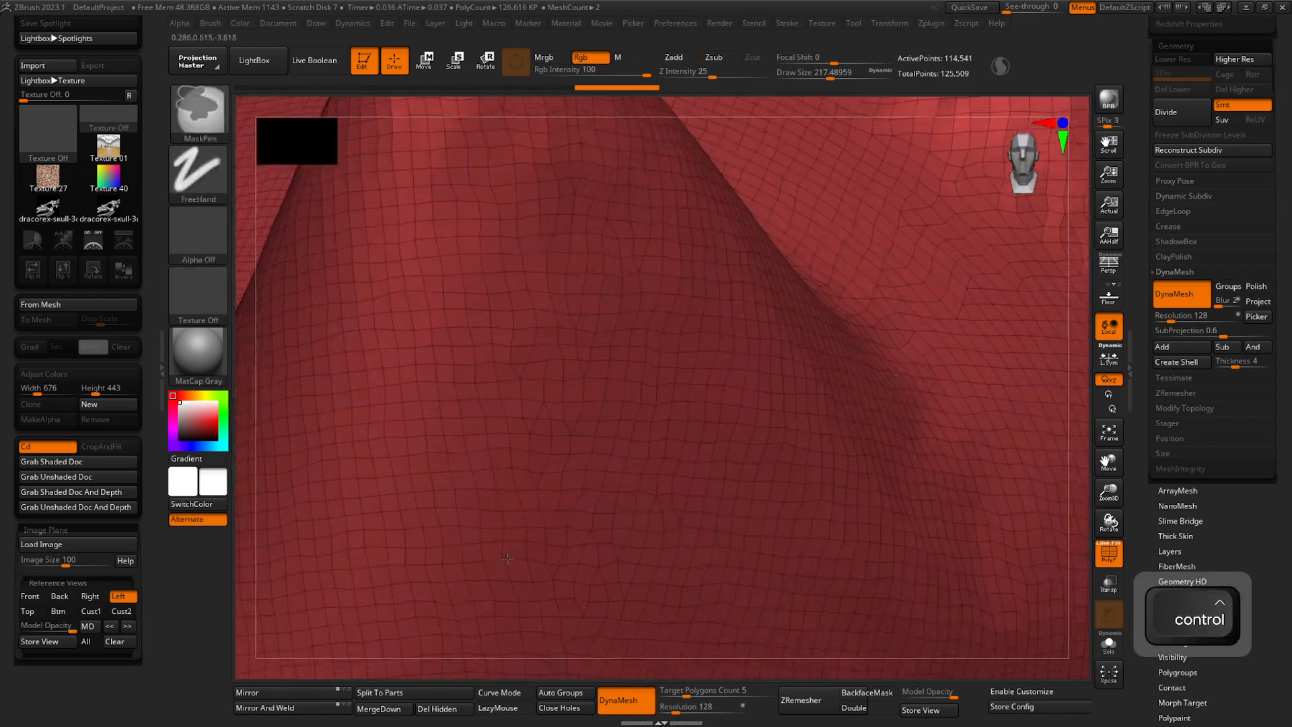
- Reduce the draw size to about 14 and remesh the upper skull with DynaMesh at resolution 16
right_click(549, 480)
drag(549, 478, 504, 478)
mouse_move(543, 496)
ctrl+right_down()
mouse_move(683, 644)
mouse_move(375, 532)
ctrl+right_up()
mouse_move(834, 599)
ctrl+right_down()
mouse_move(719, 556)
mouse_move(1022, 464)
ctrl+right_up()
drag(1182, 312, 1152, 315)
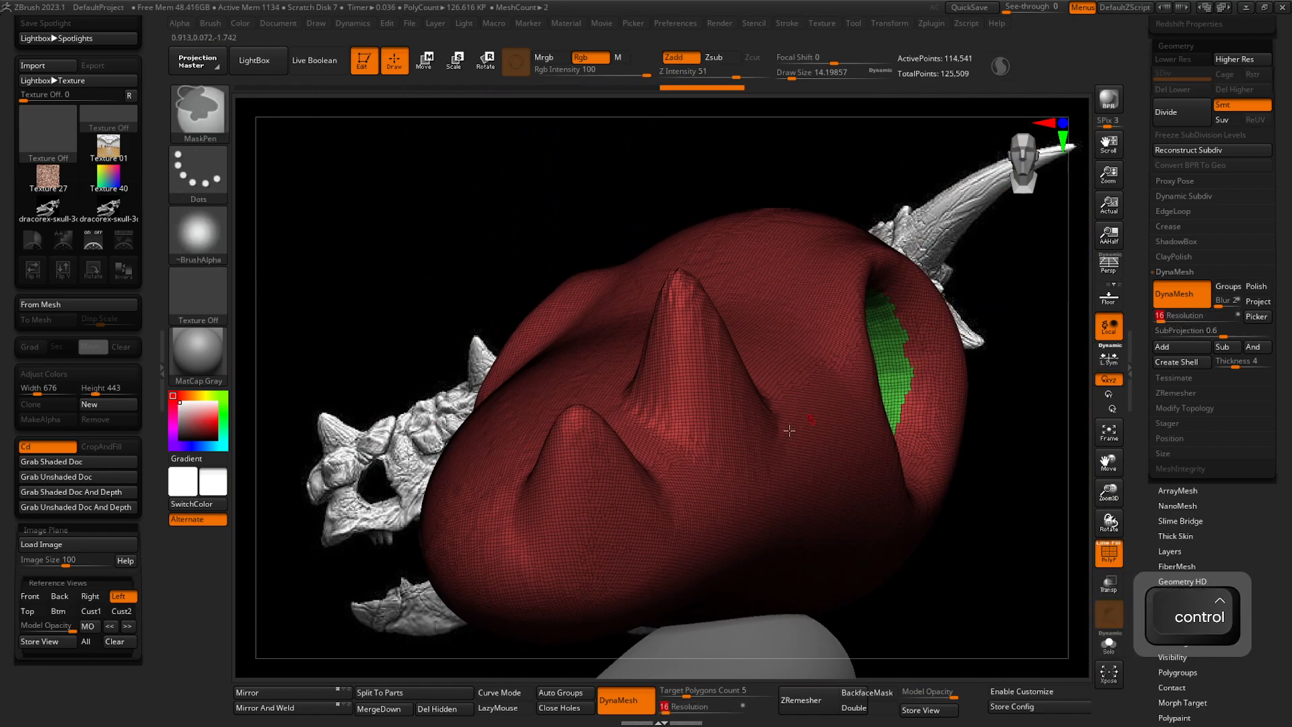
ctrl+drag(950, 237, 966, 256)
- Remesh the upper skull with ZRemesher at a target polygons count of 1 and examine the topology around the spikes and eye sockets
right_drag(967, 257, 780, 480)
alt+right_drag(779, 481, 749, 531)
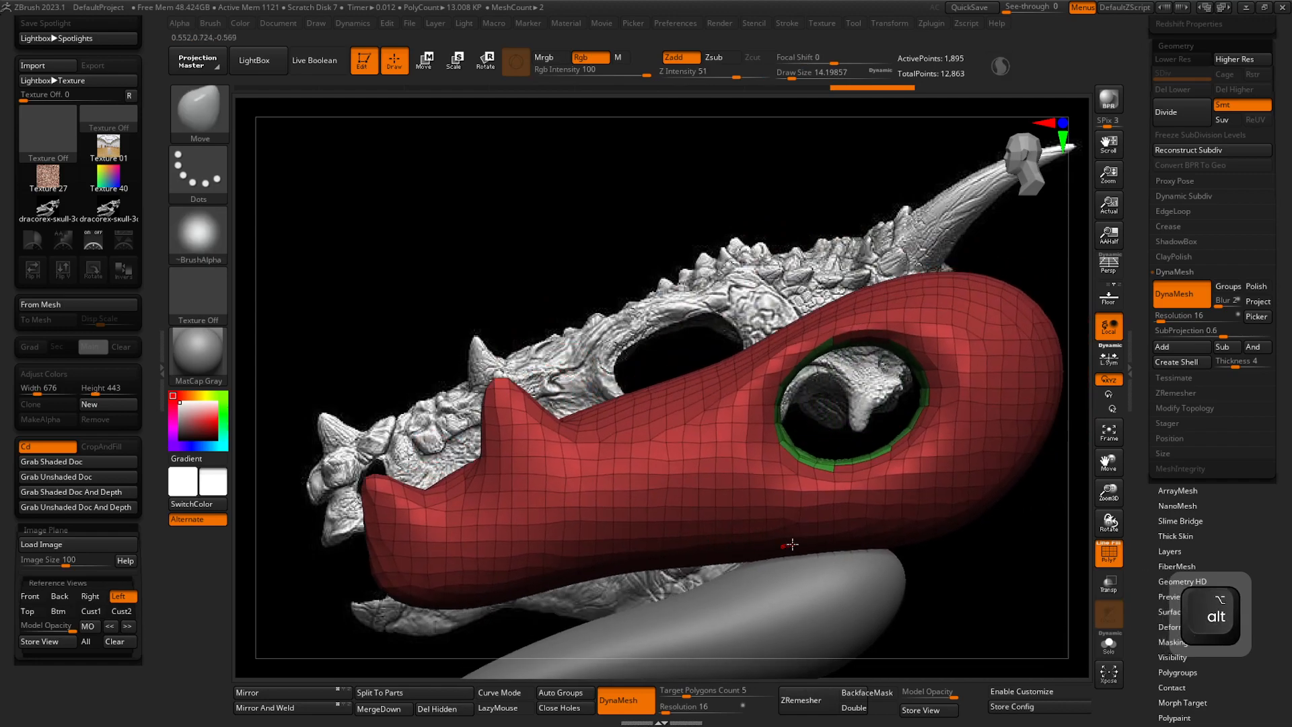
click(1185, 393)
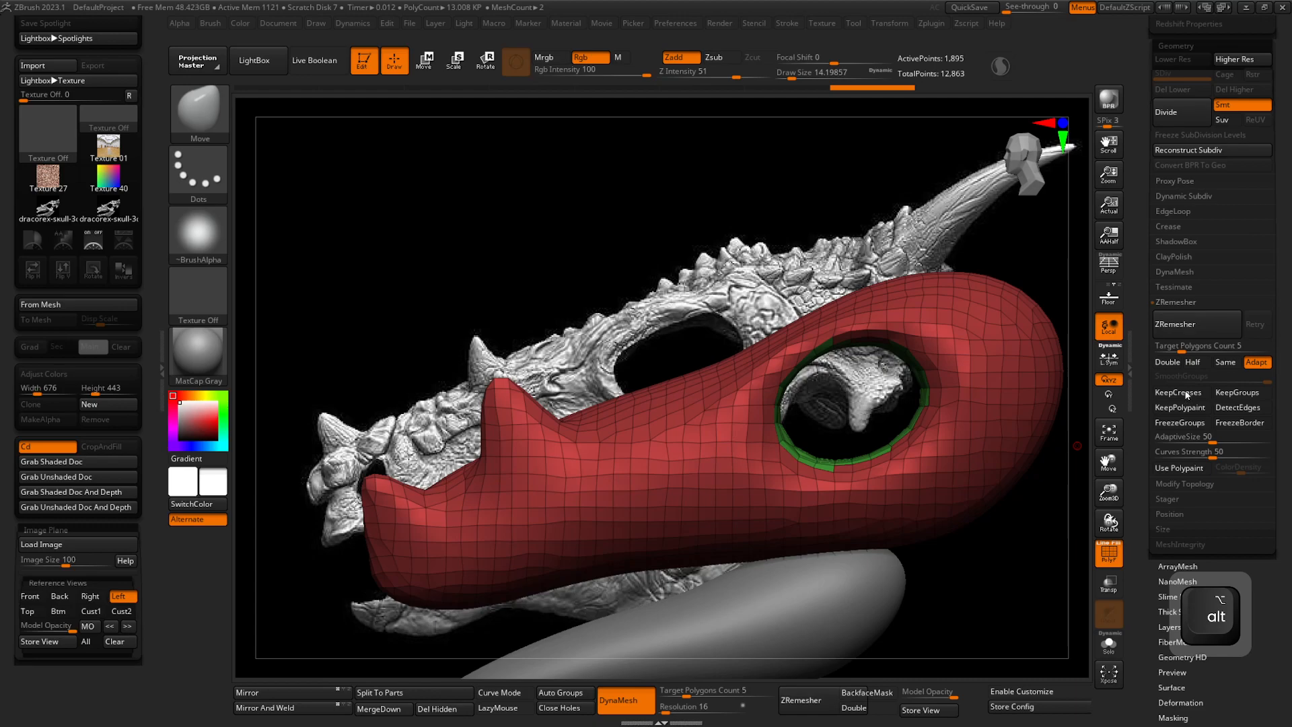
drag(1182, 350, 1169, 353)
text(1)
key(Return)
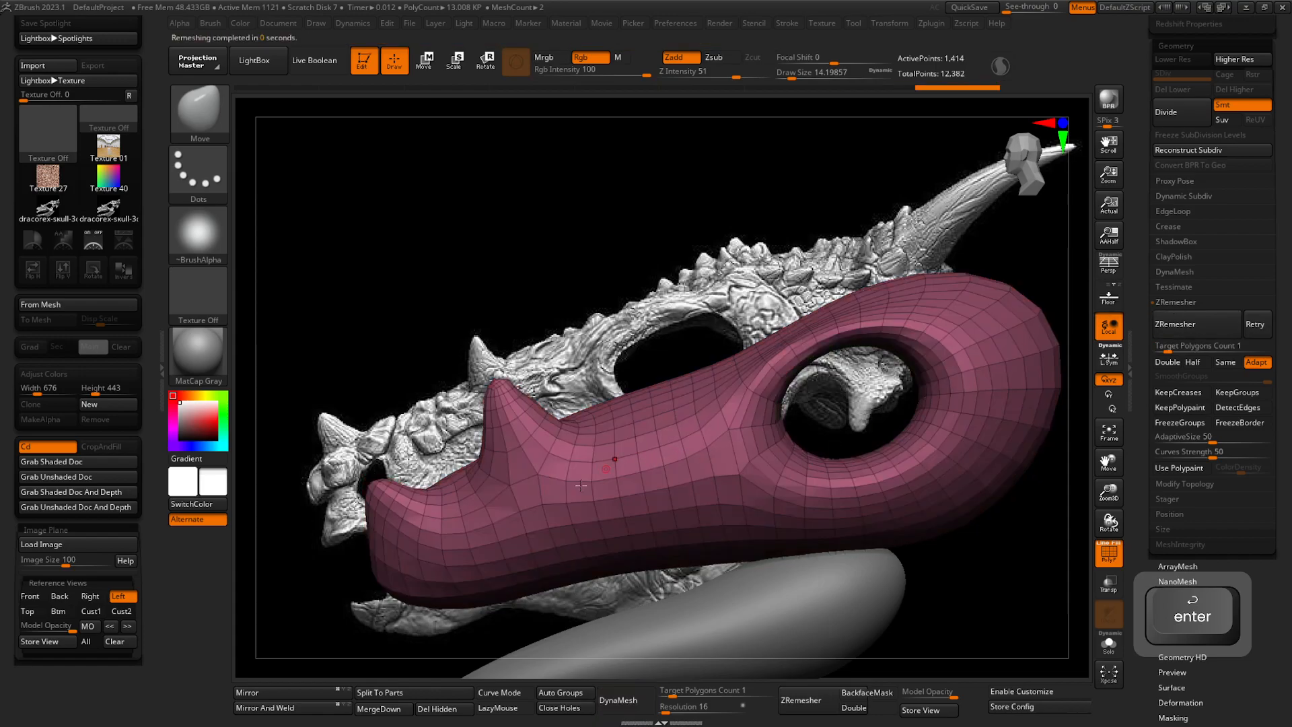
right_drag(540, 493, 612, 519)
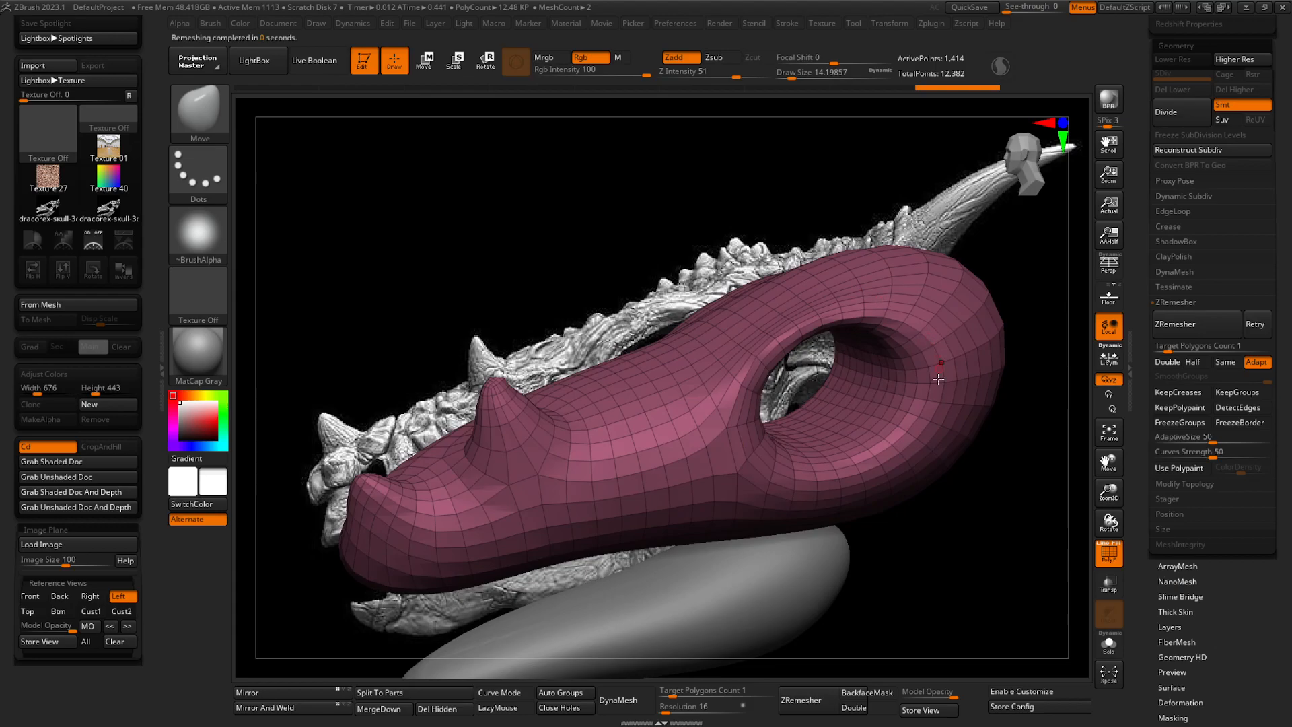
mouse_move(531, 480)
right_down()
mouse_move(734, 495)
mouse_move(527, 473)
mouse_move(539, 476)
right_up()
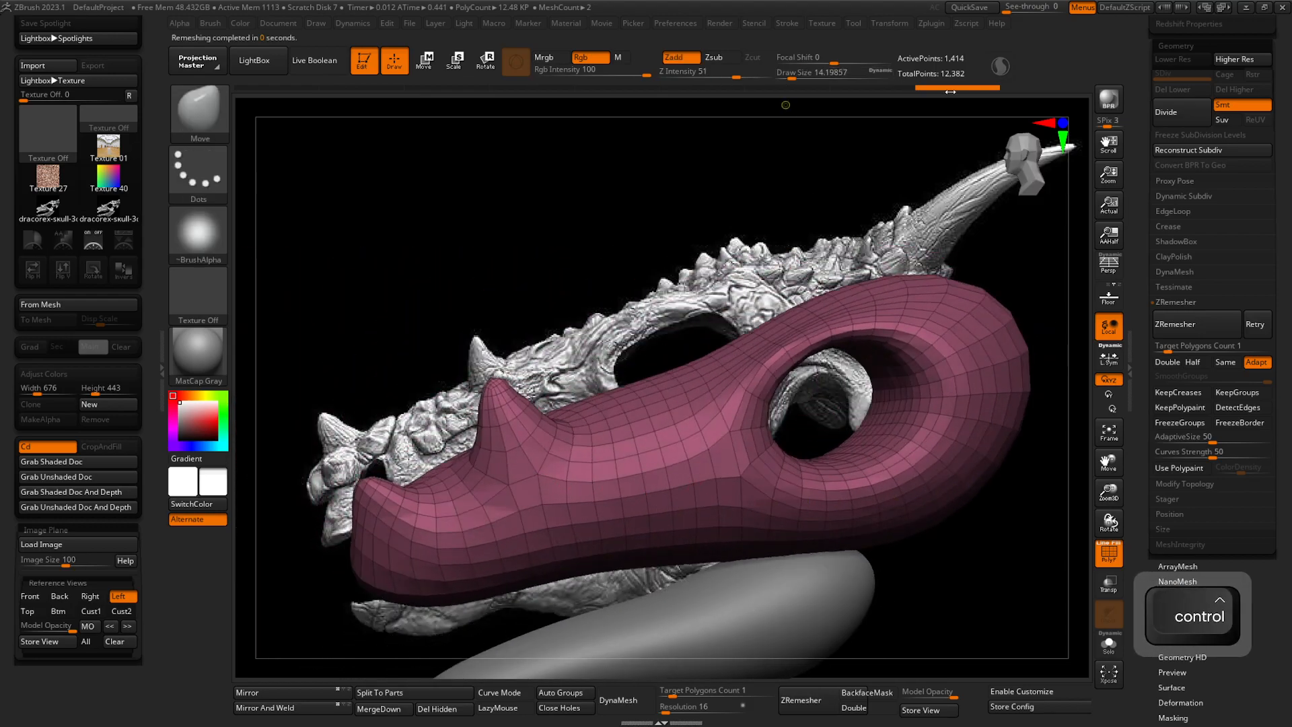
- Step back through the undo history to the smooth upper skull before the snout spikes were pulled
drag(944, 89, 820, 99)
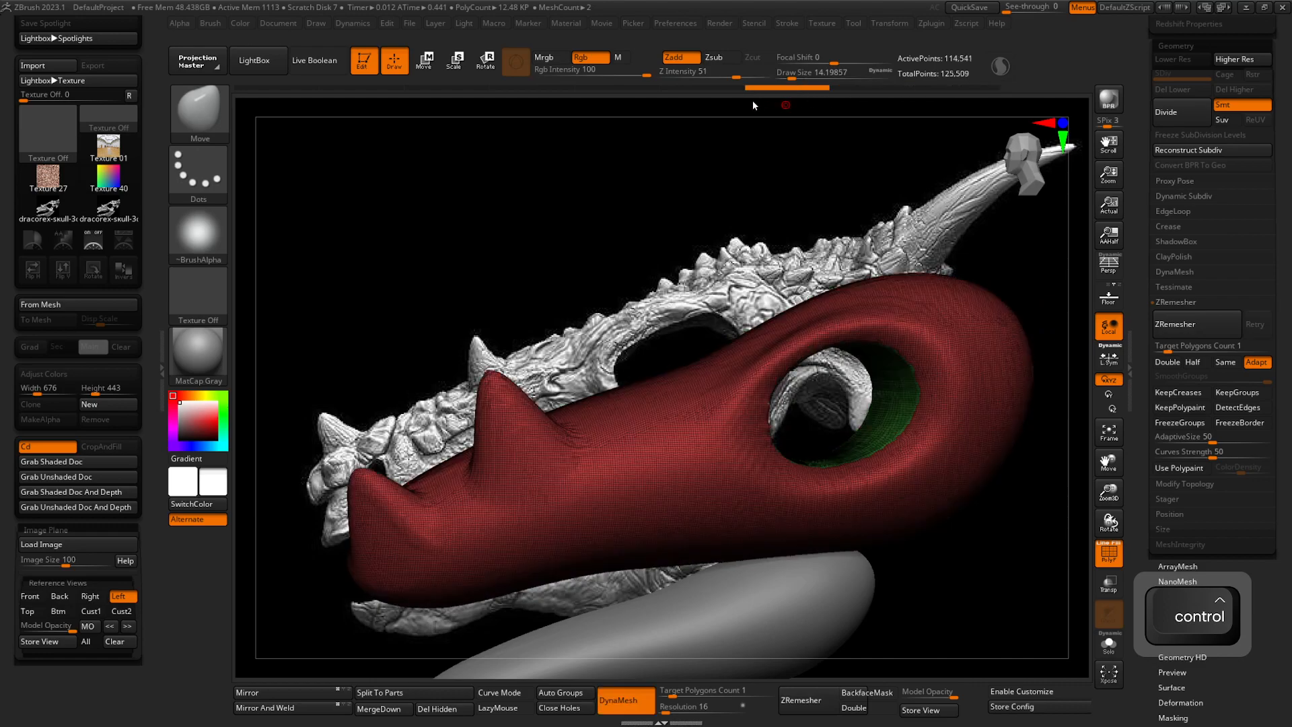
drag(651, 94, 371, 99)
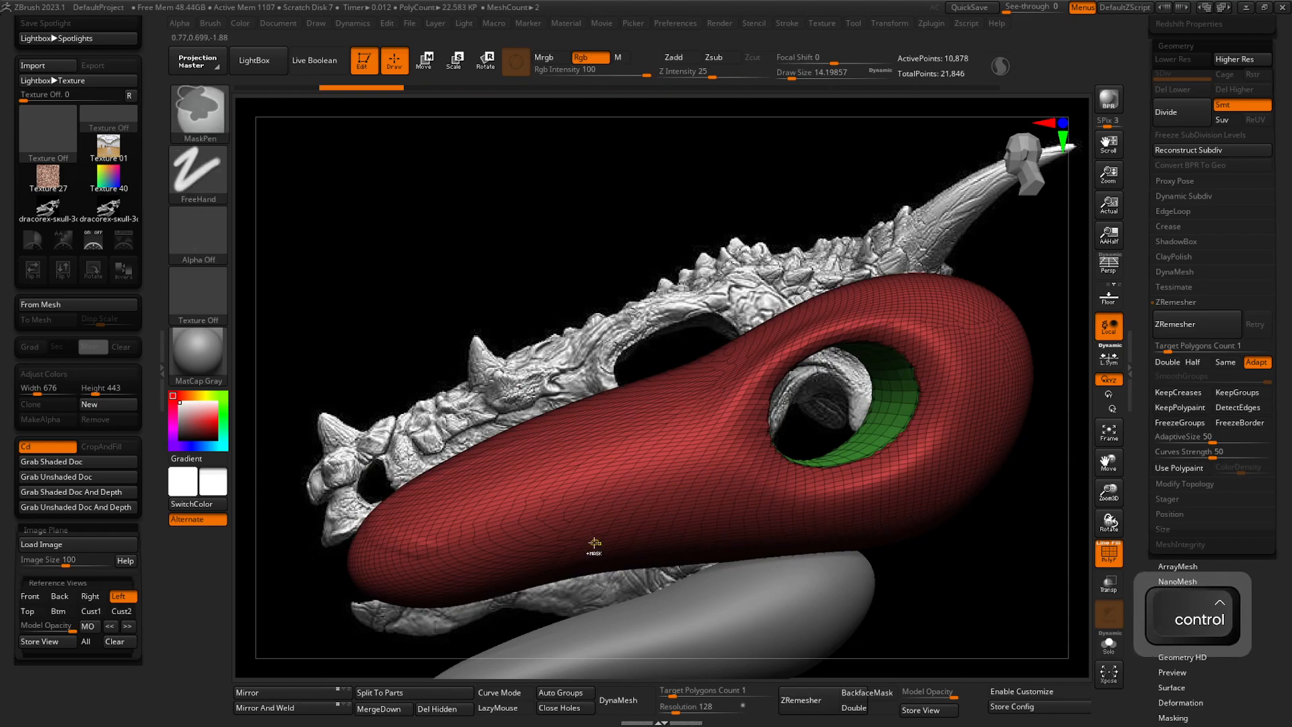
key(ctrl)
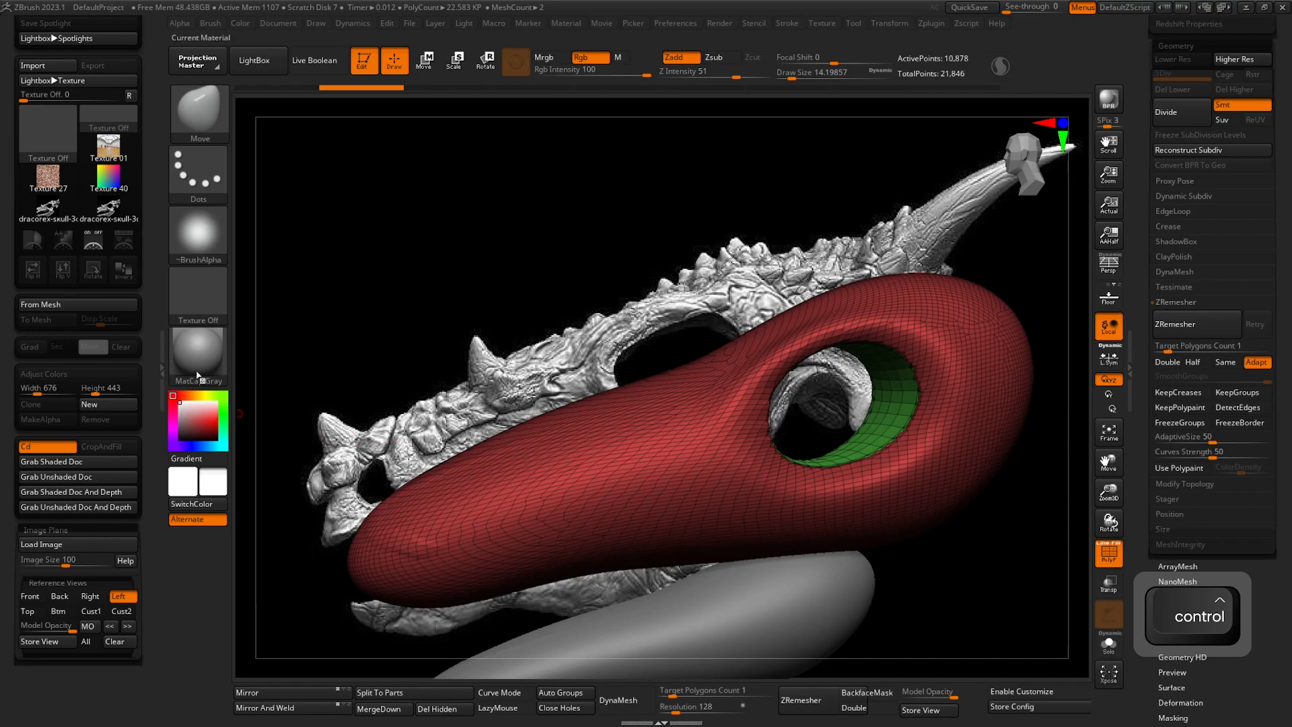
- Choose the SnakeHook brush and set its draw size to about 257
key(b)
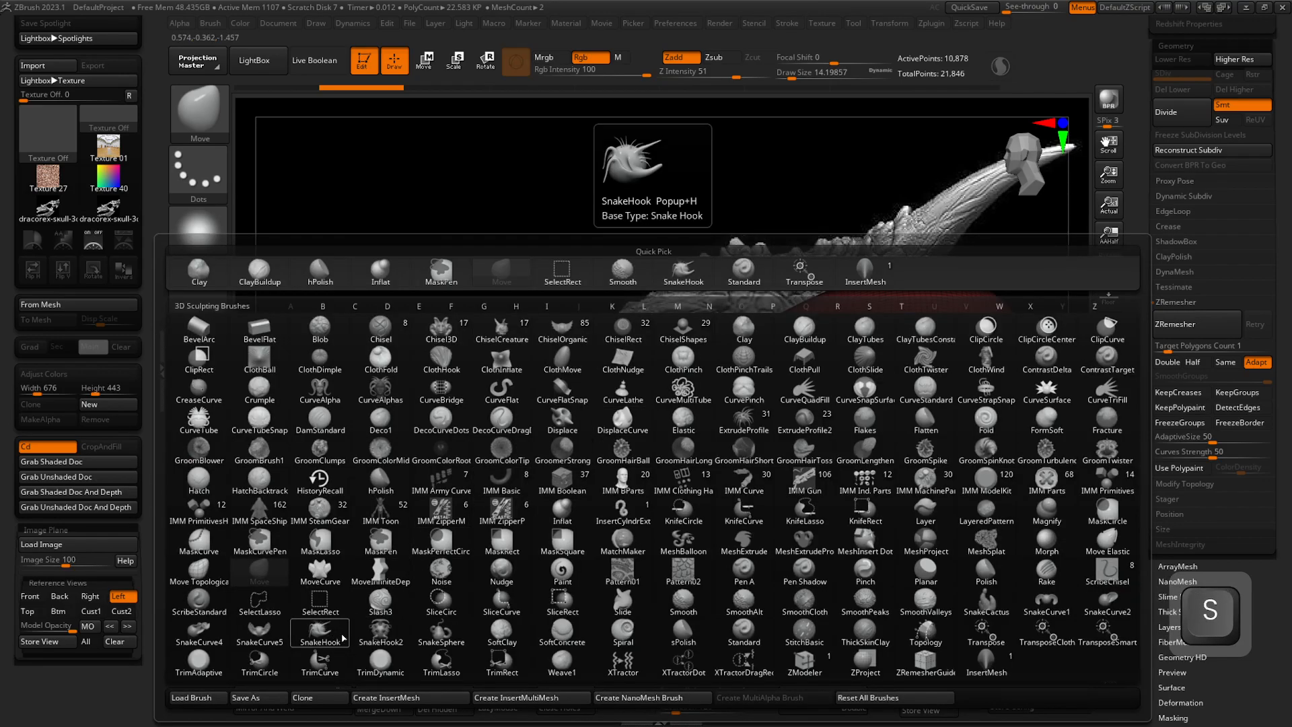
key(s)
key(h)
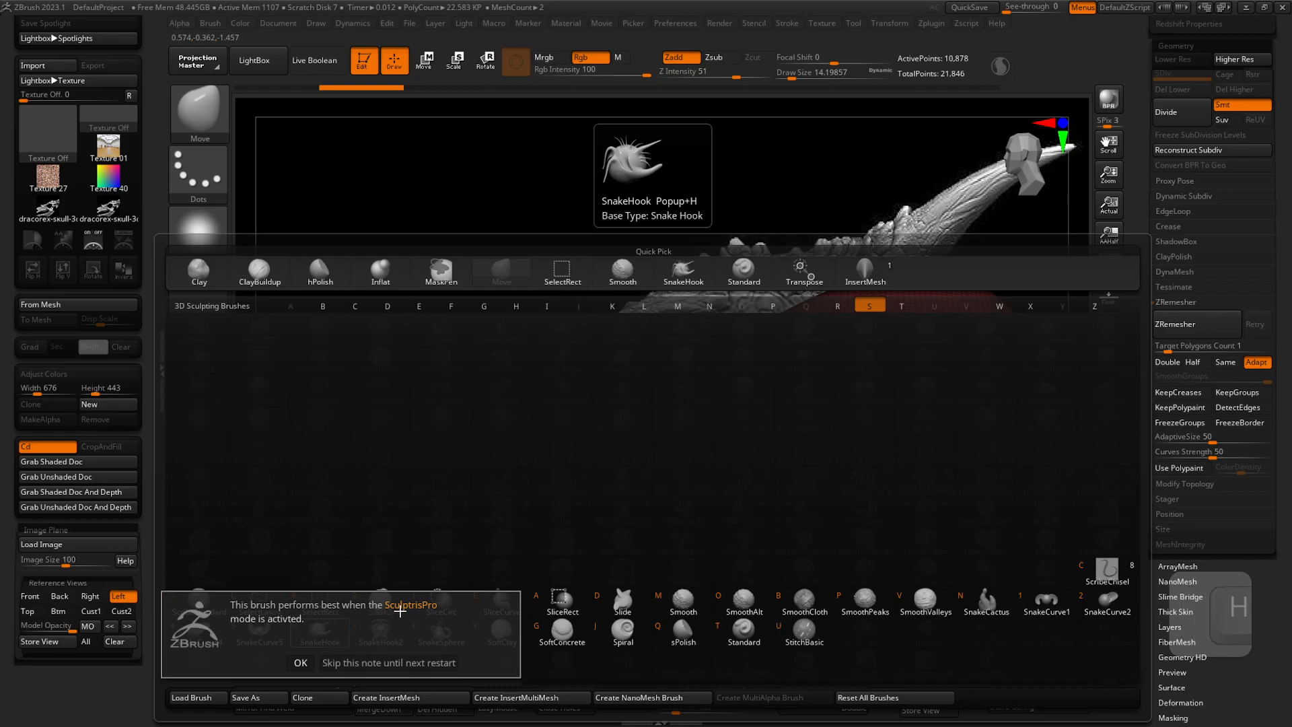
click(301, 663)
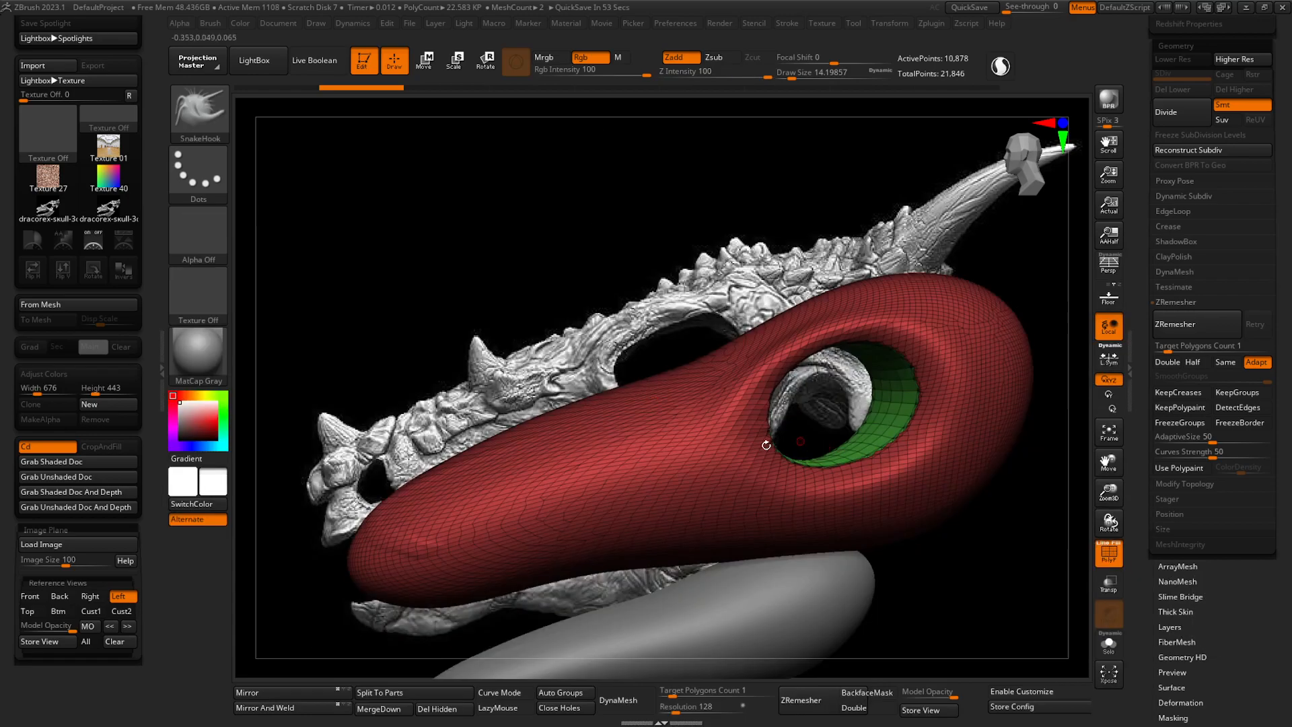
key(space)
drag(616, 465, 619, 464)
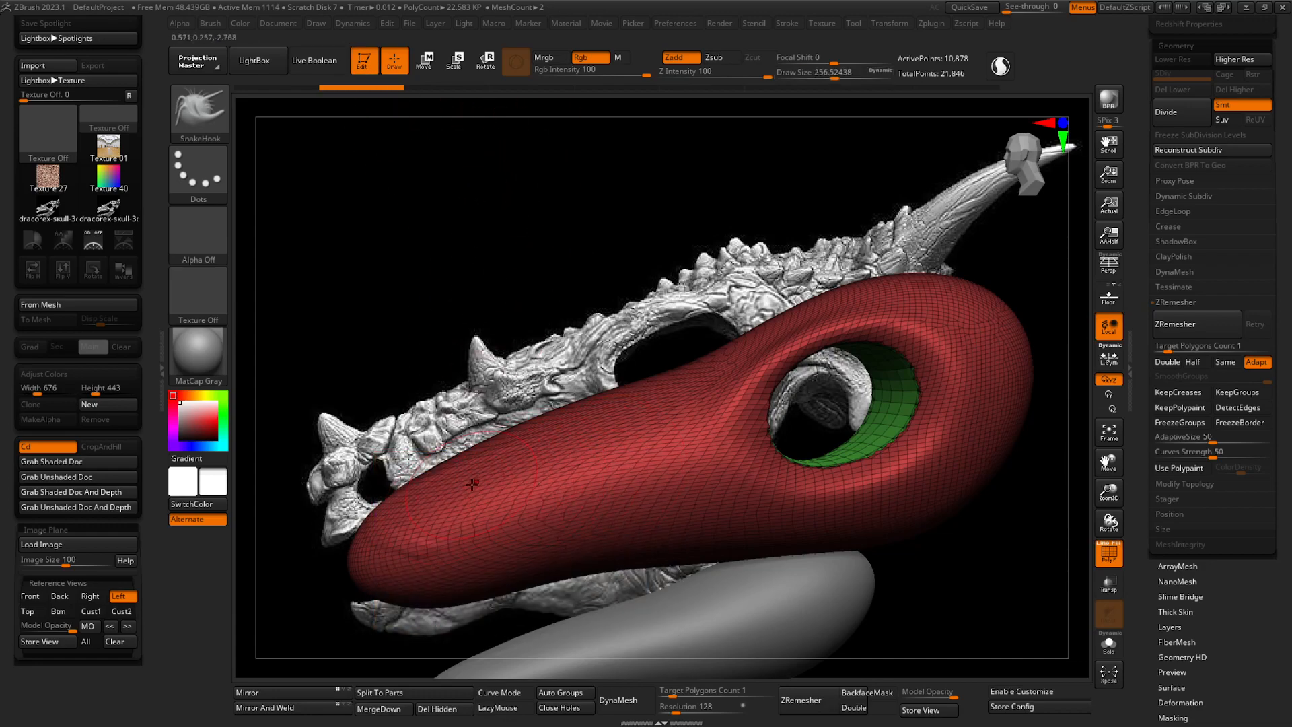
- Try pulling a long spike out of the snout with the SnakeHook brush, and undo the stroke
mouse_move(523, 475)
mouse_down()
mouse_move(441, 410)
mouse_move(412, 325)
mouse_move(420, 257)
mouse_move(481, 199)
mouse_move(639, 223)
mouse_move(713, 302)
mouse_move(705, 402)
mouse_move(559, 471)
mouse_move(357, 377)
mouse_move(471, 242)
mouse_move(528, 493)
mouse_move(531, 310)
mouse_move(438, 457)
mouse_move(737, 431)
mouse_move(559, 451)
mouse_move(360, 259)
mouse_move(461, 130)
mouse_move(591, 131)
mouse_move(718, 299)
mouse_up()
key(ctrl+z)
key(ctrl+z)
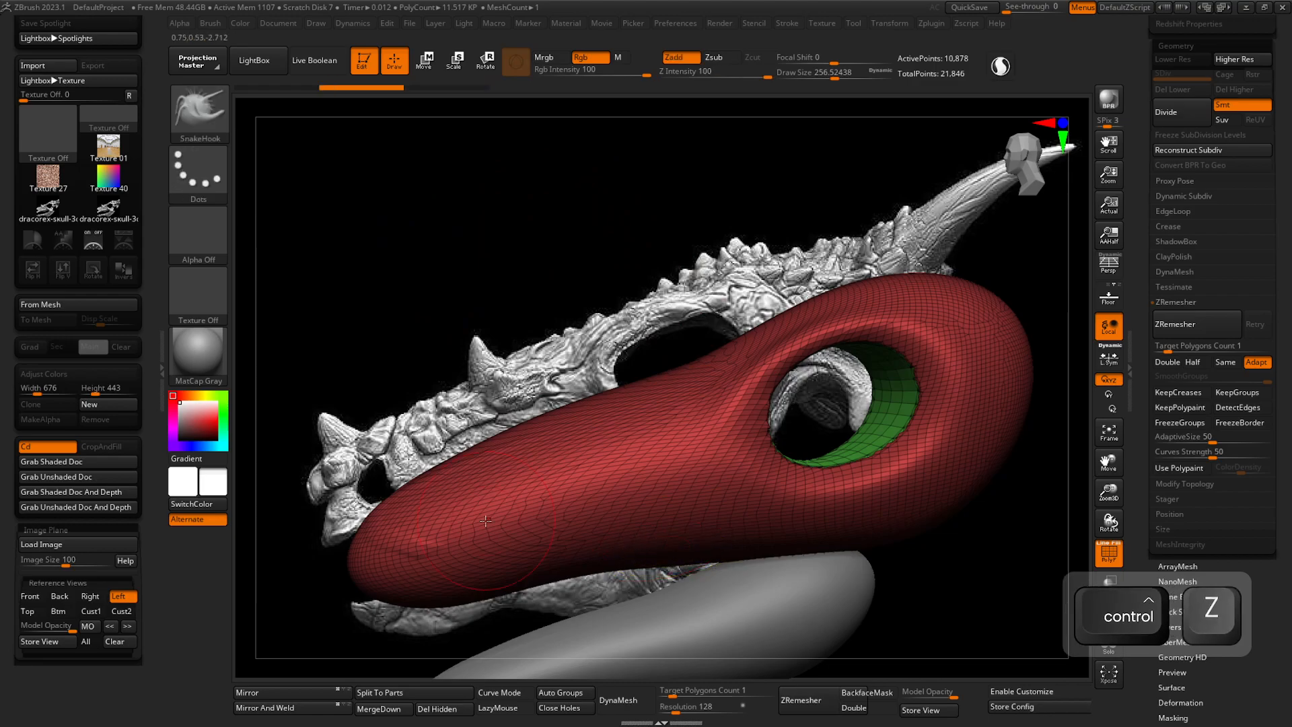
- Try the same snout pull with the Move brush for comparison, and undo it
key(b)
click(349, 272)
mouse_move(484, 490)
mouse_down()
mouse_move(418, 343)
mouse_move(671, 66)
mouse_move(250, 371)
mouse_move(793, 218)
mouse_move(453, 189)
mouse_move(672, 338)
mouse_up()
key(ctrl+z)
- Switch back to the SnakeHook brush, test another long pull from the snout and undo it
key(b)
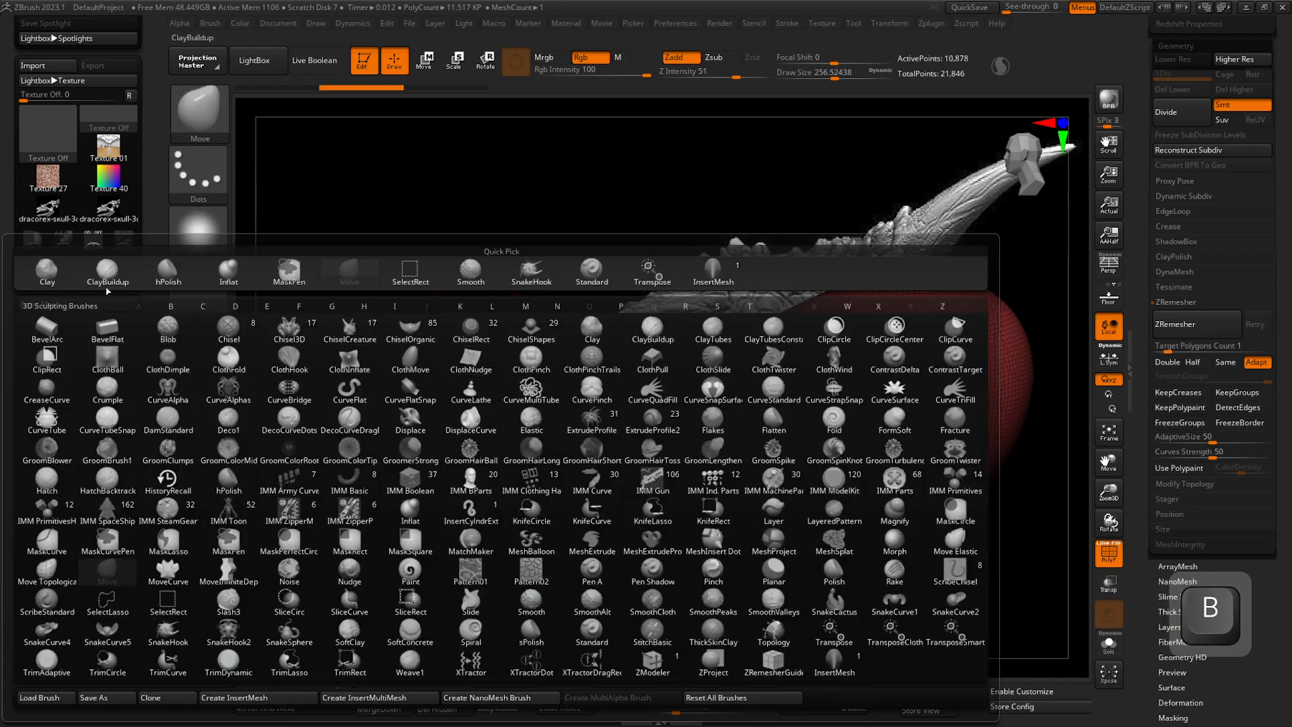
click(518, 269)
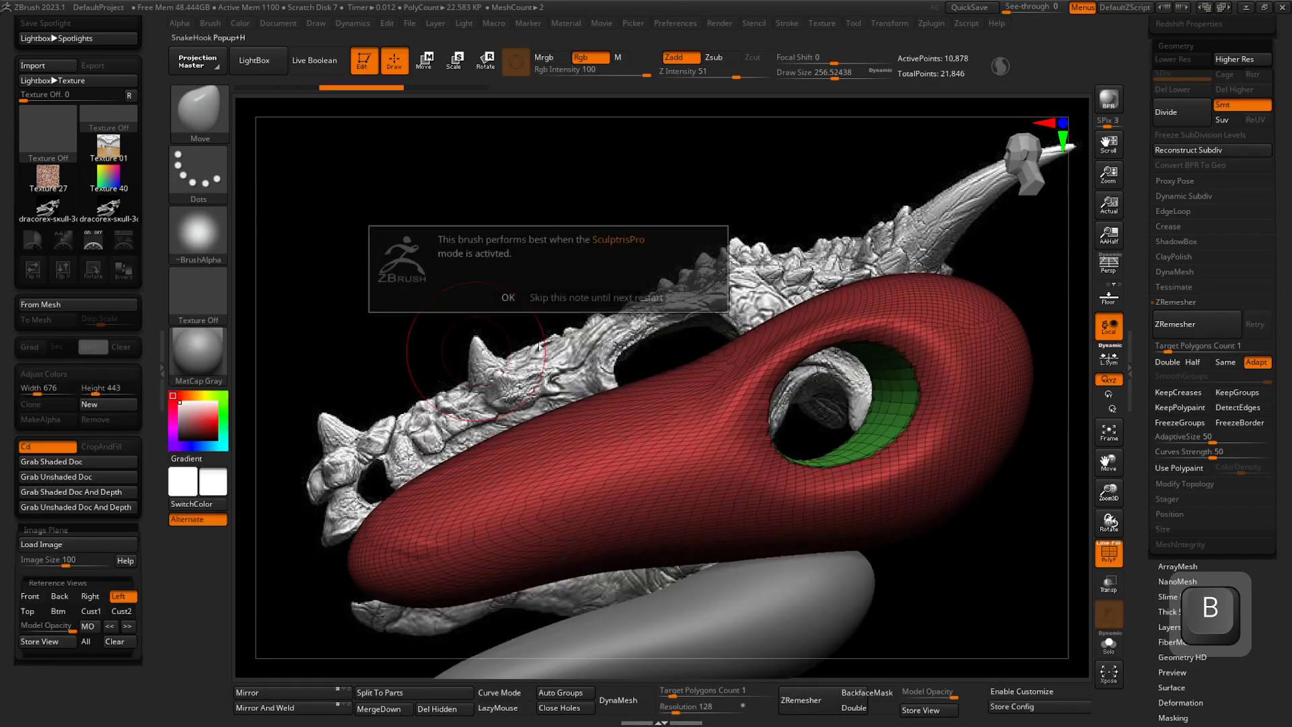
click(509, 297)
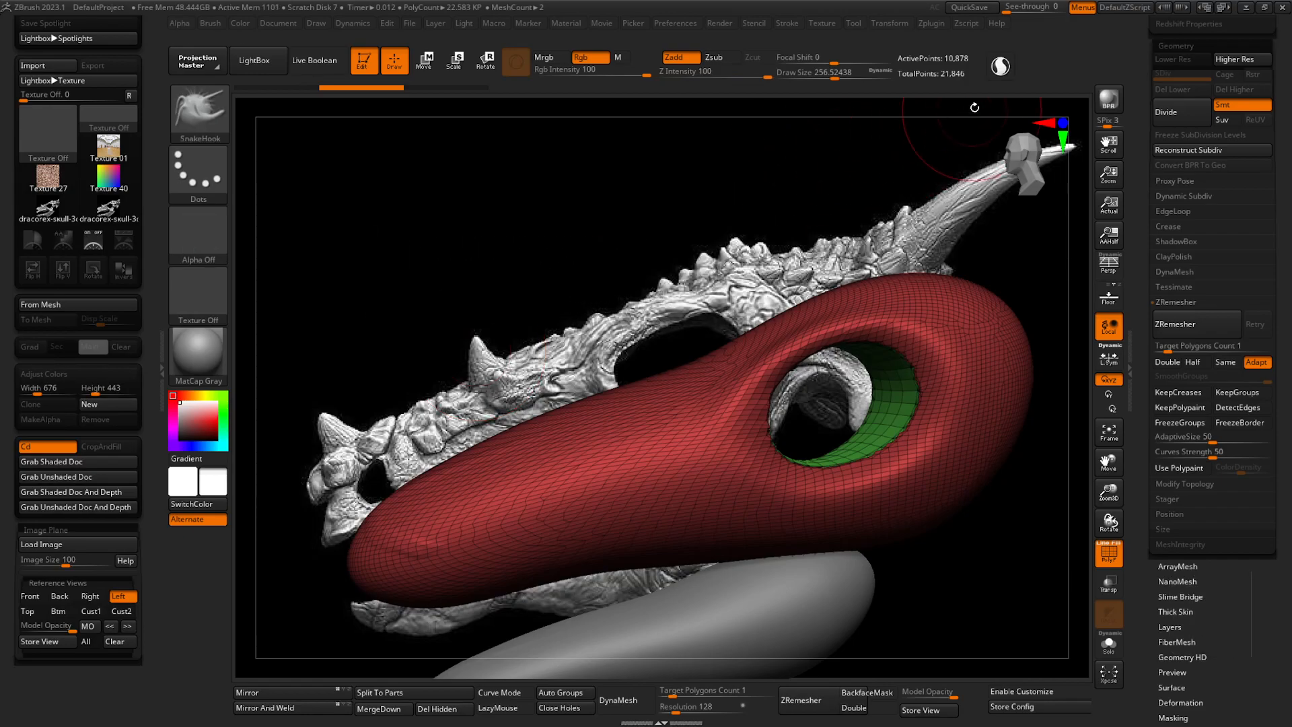
mouse_move(492, 477)
mouse_down()
mouse_move(471, 240)
mouse_move(701, 224)
mouse_up()
key(ctrl+z)
- Activate Sculptris Pro mode and test long curving SnakeHook pulls from the snout, undoing them
click(788, 23)
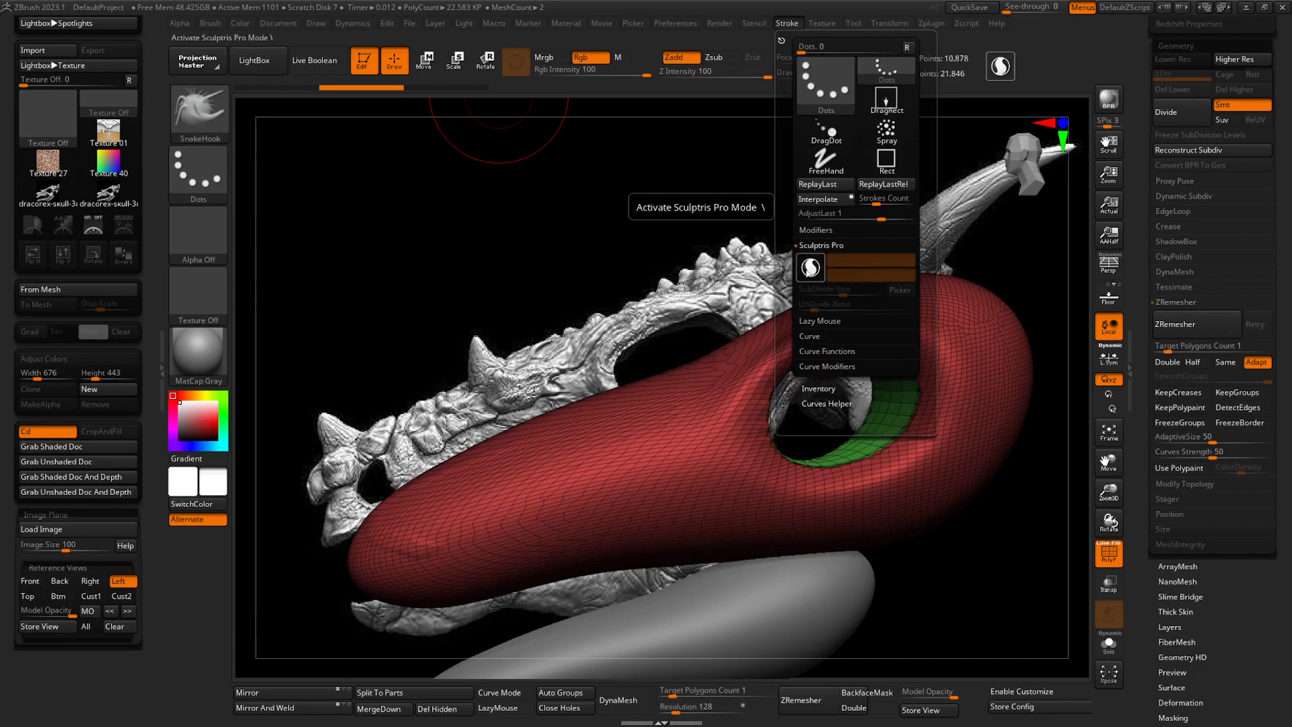
click(810, 268)
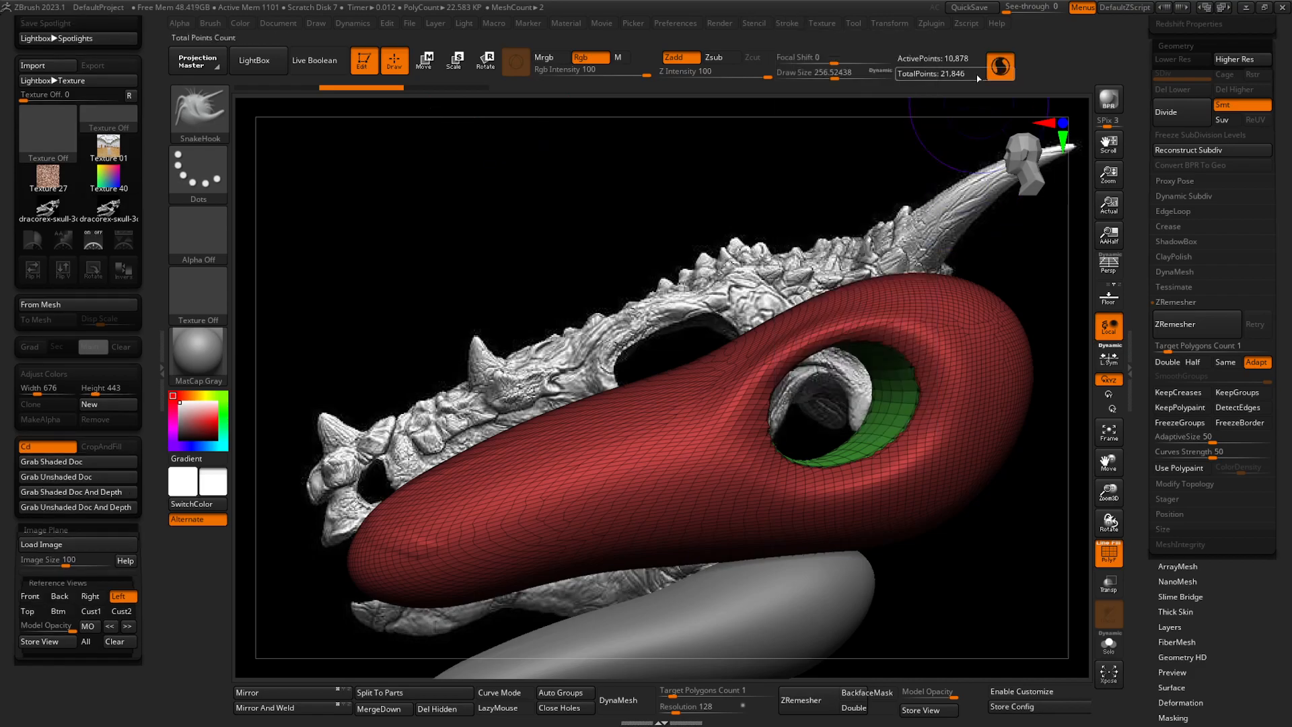
mouse_move(517, 478)
mouse_down()
mouse_move(494, 501)
mouse_move(420, 499)
mouse_move(431, 350)
mouse_move(494, 282)
mouse_up()
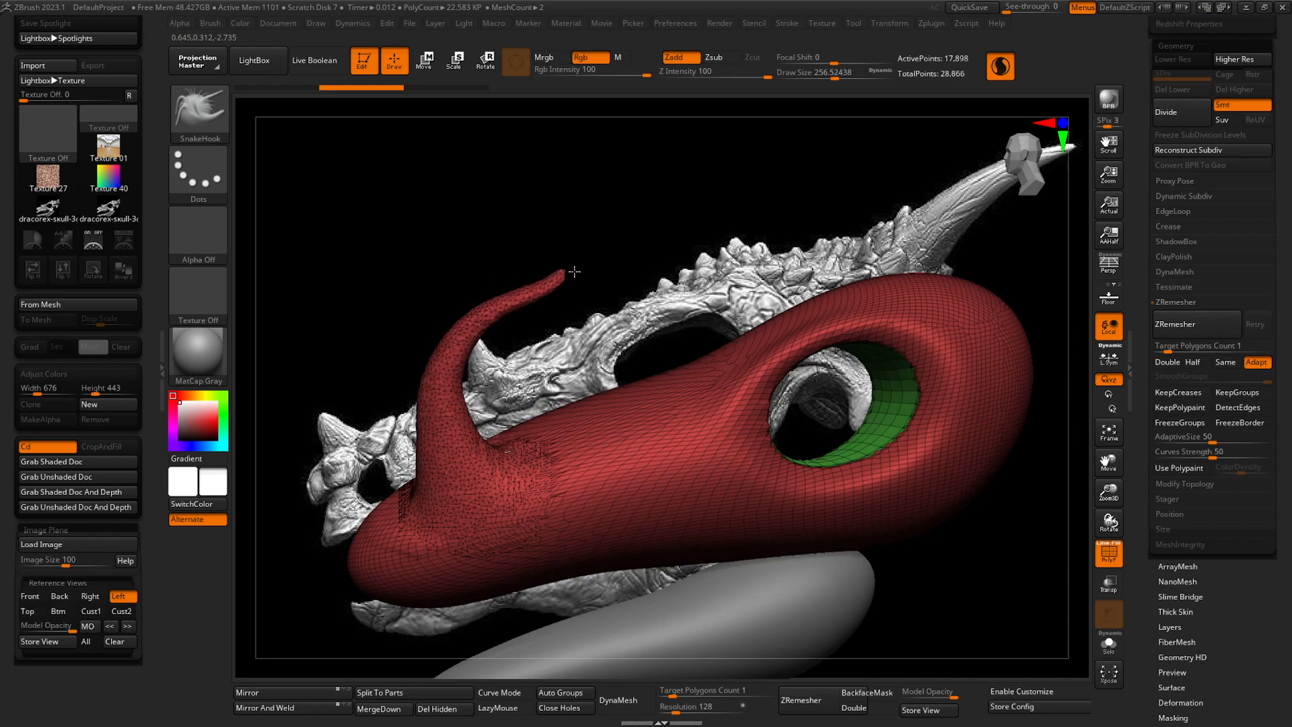
mouse_move(656, 333)
mouse_down()
mouse_move(647, 404)
mouse_move(464, 472)
mouse_move(382, 364)
mouse_move(377, 208)
mouse_move(552, 290)
mouse_move(465, 303)
mouse_move(487, 226)
mouse_up()
key(ctrl+z)
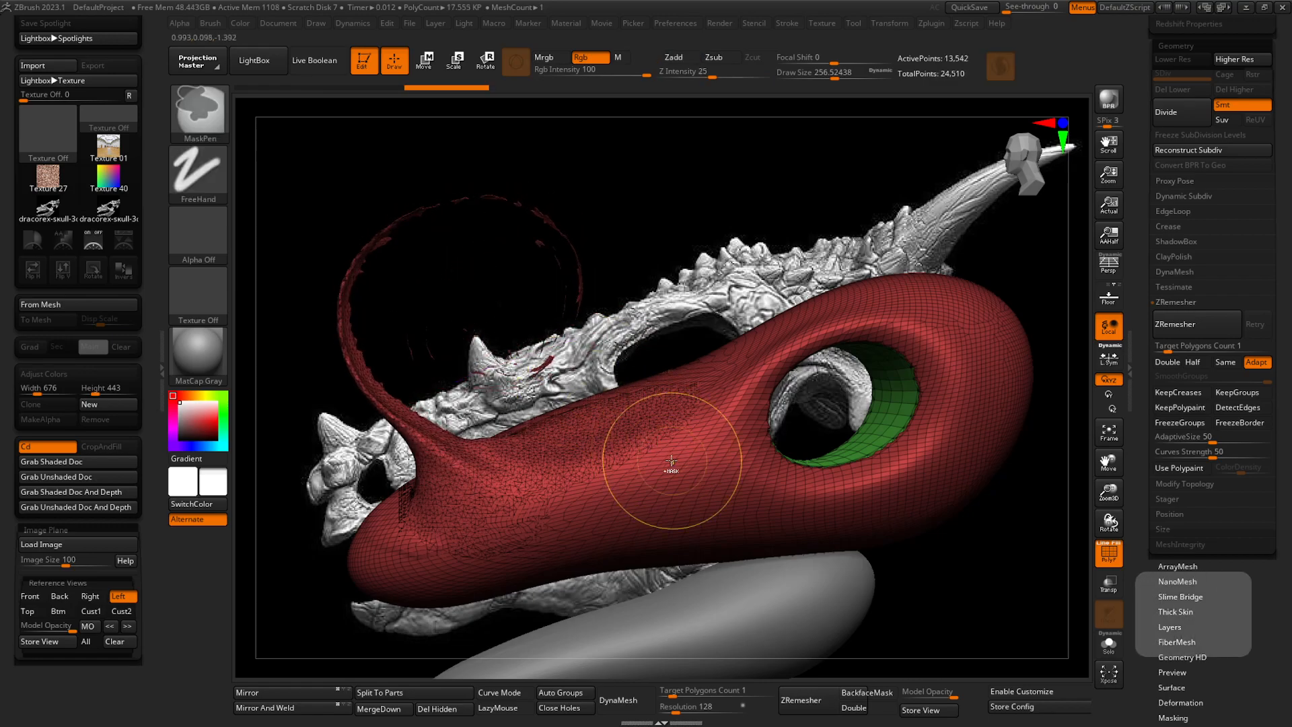
mouse_move(473, 499)
mouse_down()
mouse_move(431, 485)
mouse_move(391, 430)
mouse_move(364, 350)
mouse_move(413, 276)
mouse_move(434, 208)
mouse_up()
key(ctrl+z)
- Pull a long horn from the back of the skull, and spikes from the snout with a draw size of about 158
drag(1031, 237, 1080, 192)
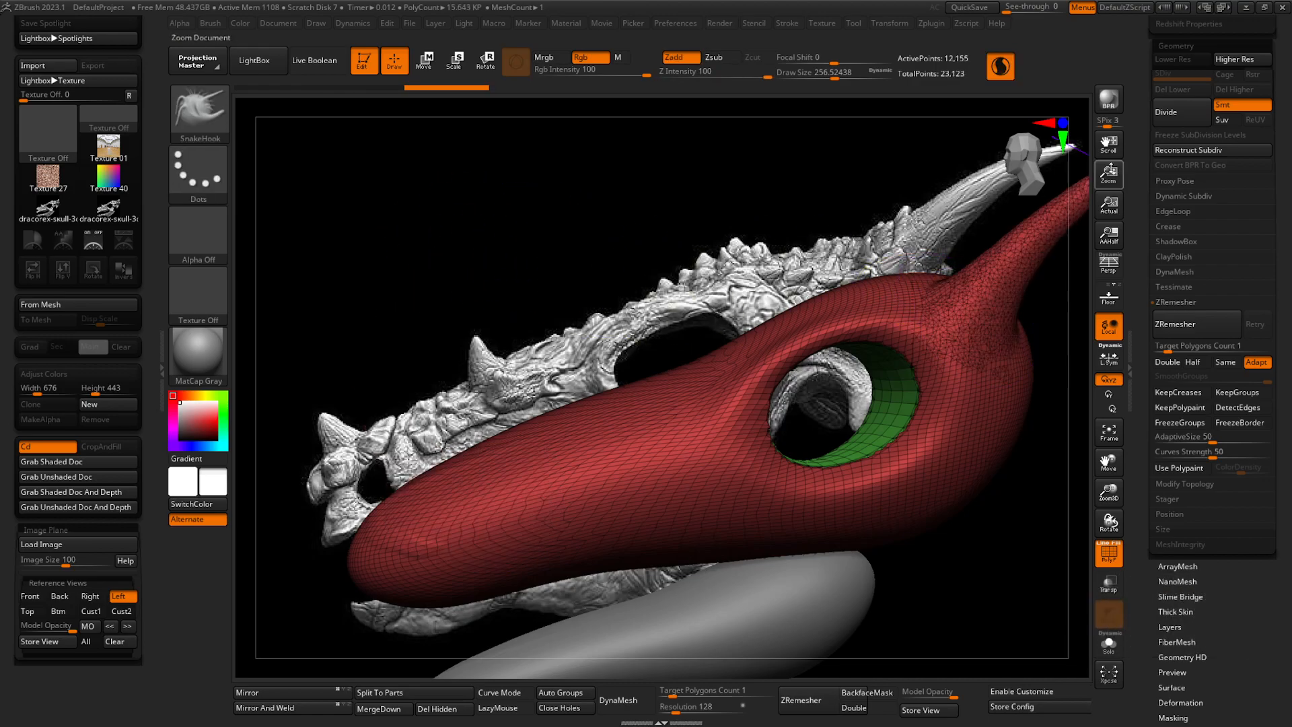
ctrl+right_drag(639, 512, 593, 449)
right_click(593, 450)
drag(593, 450, 578, 450)
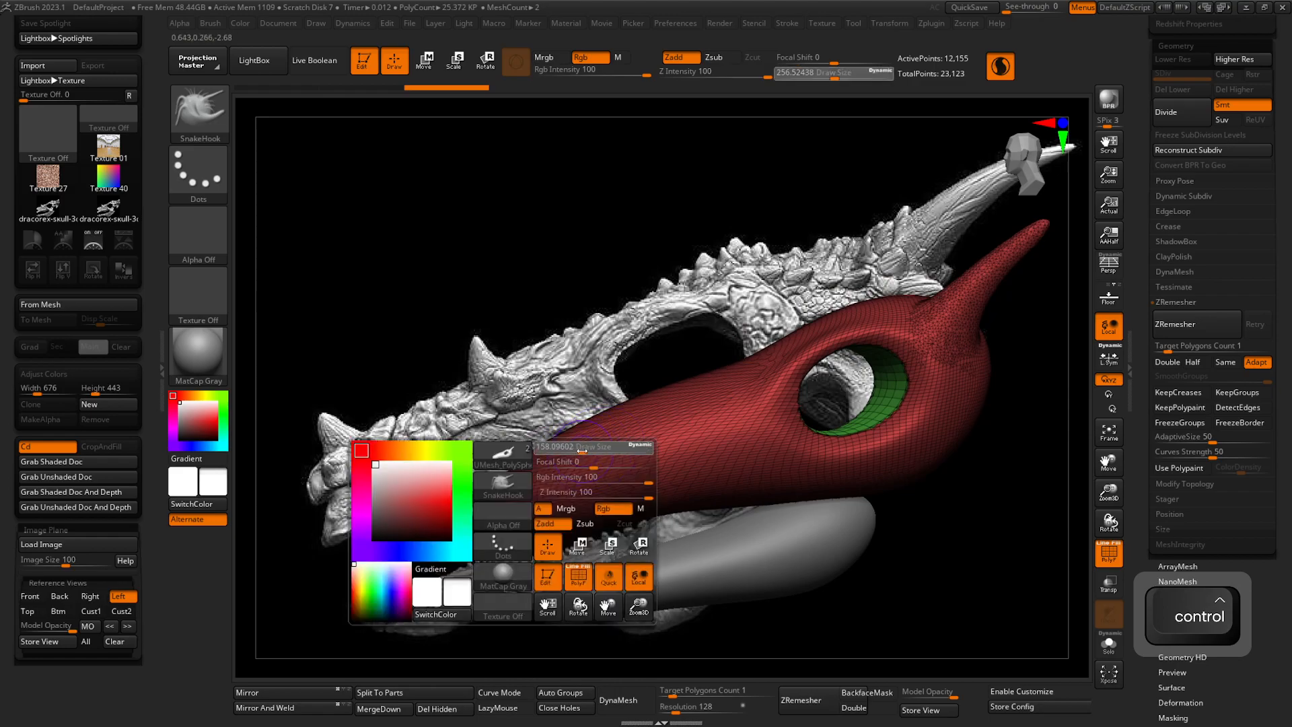
key(ctrl+z)
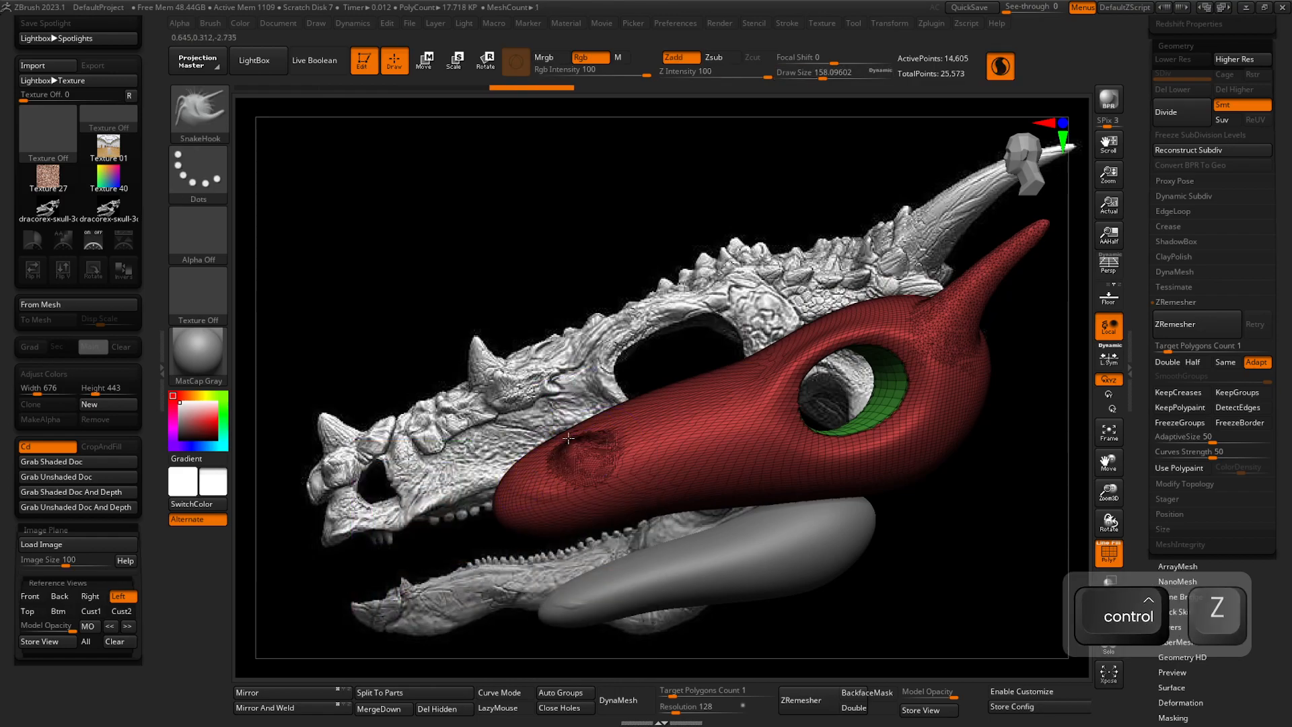
drag(488, 459, 486, 456)
- Examine the one-sided horn and spikes from the front and side, and open the Modify Topology options in Geometry
mouse_move(535, 471)
ctrl+right_down()
mouse_move(595, 539)
mouse_move(707, 543)
mouse_move(686, 547)
ctrl+right_up()
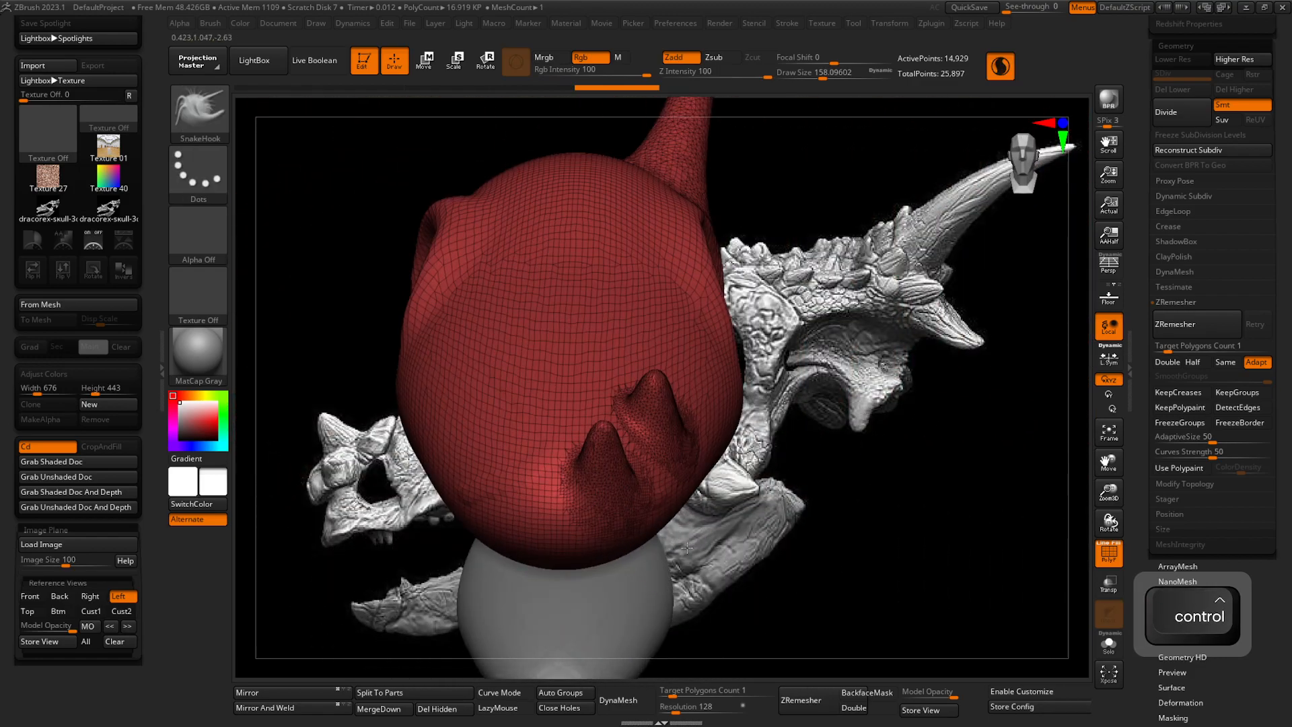
right_drag(749, 369, 687, 429)
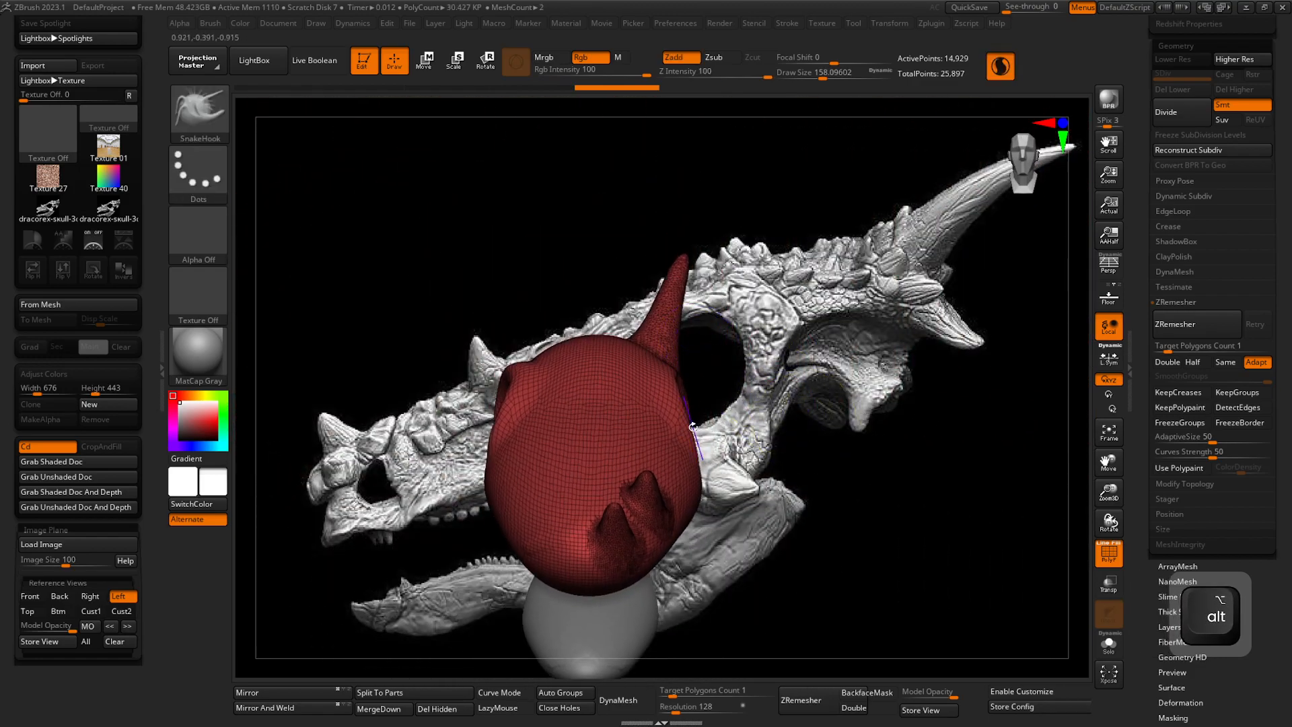
ctrl+right_drag(617, 394, 695, 407)
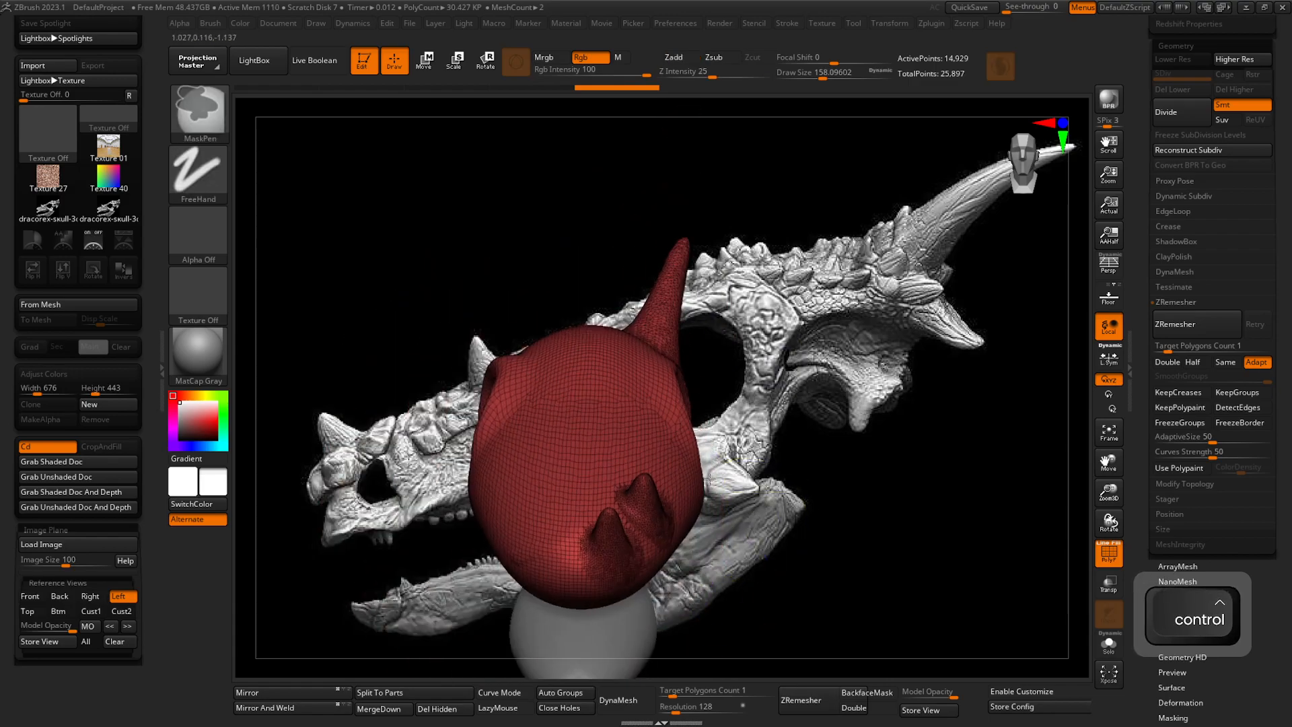
alt+right_drag(631, 367, 623, 346)
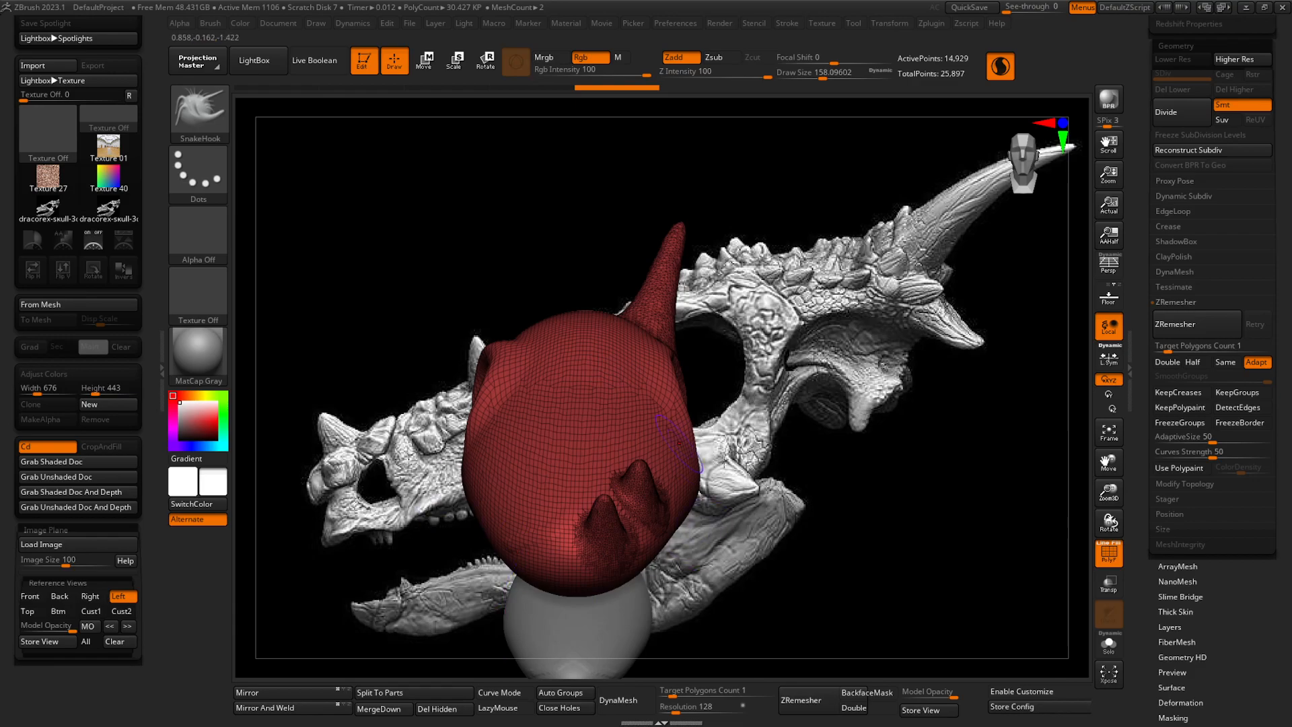
right_drag(514, 519, 848, 579)
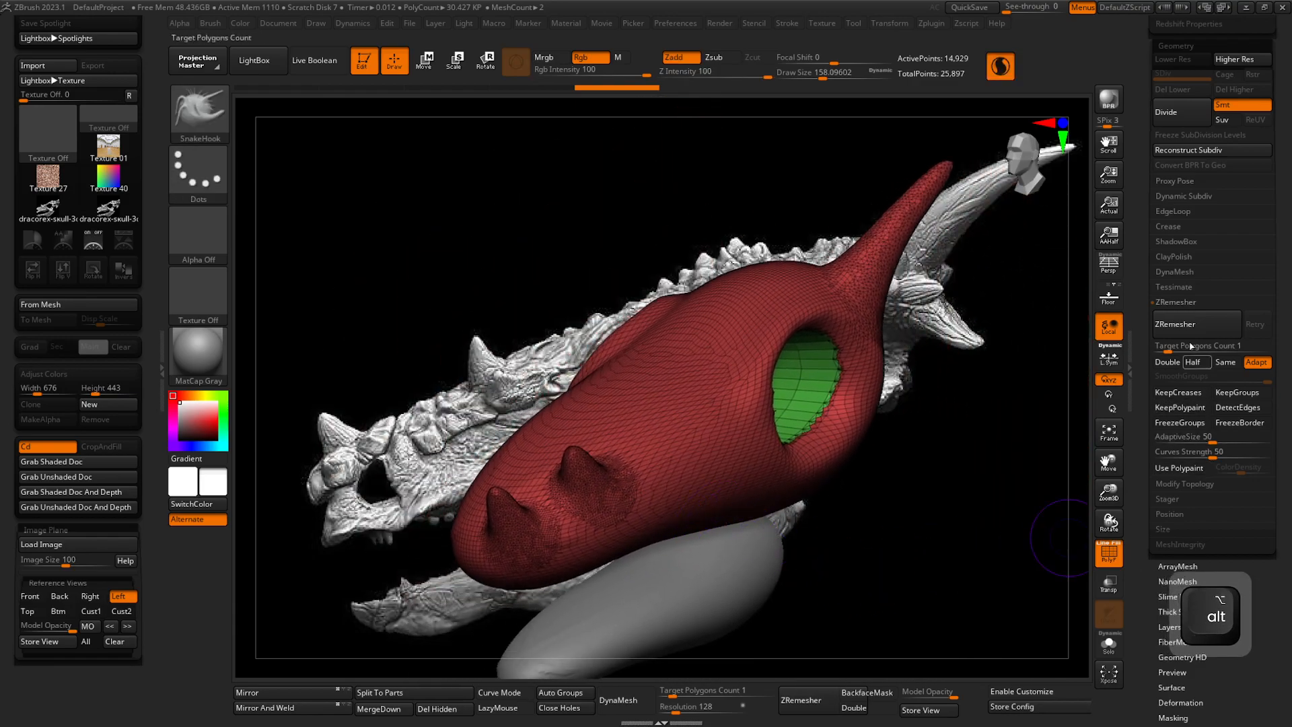
click(1185, 301)
drag(1143, 285, 1146, 340)
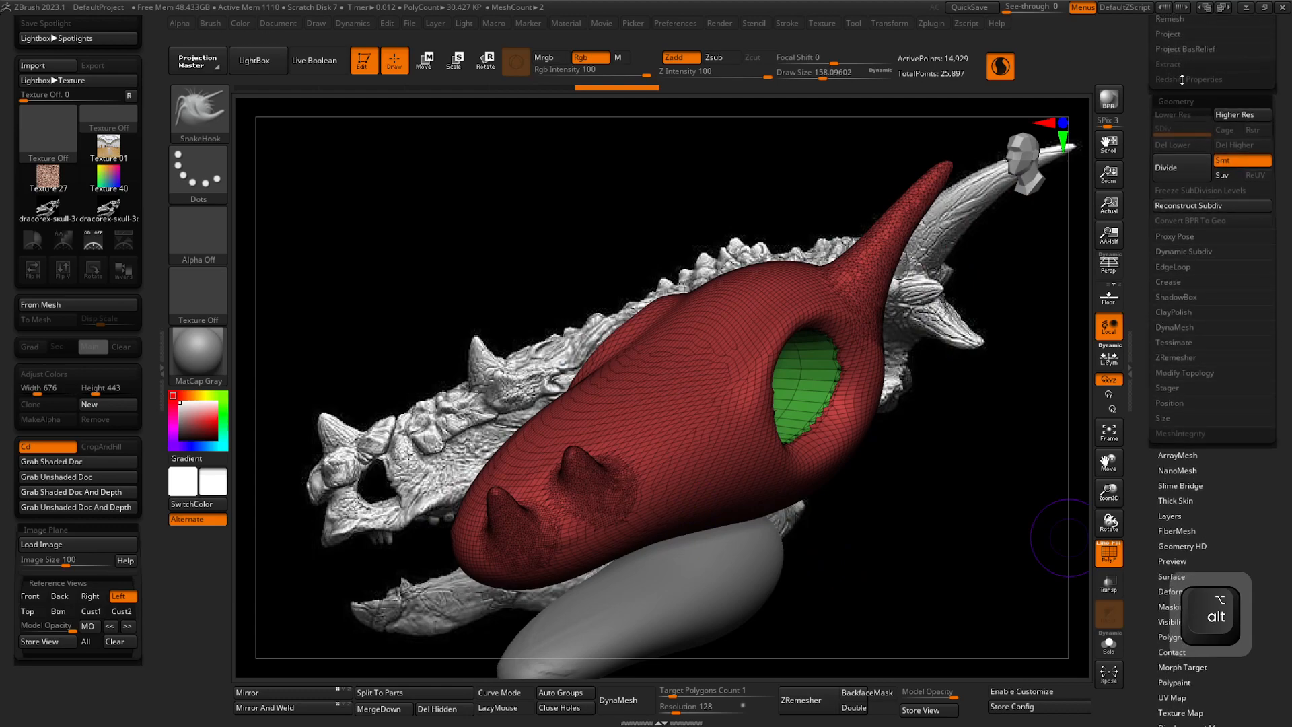
click(1185, 101)
click(1186, 101)
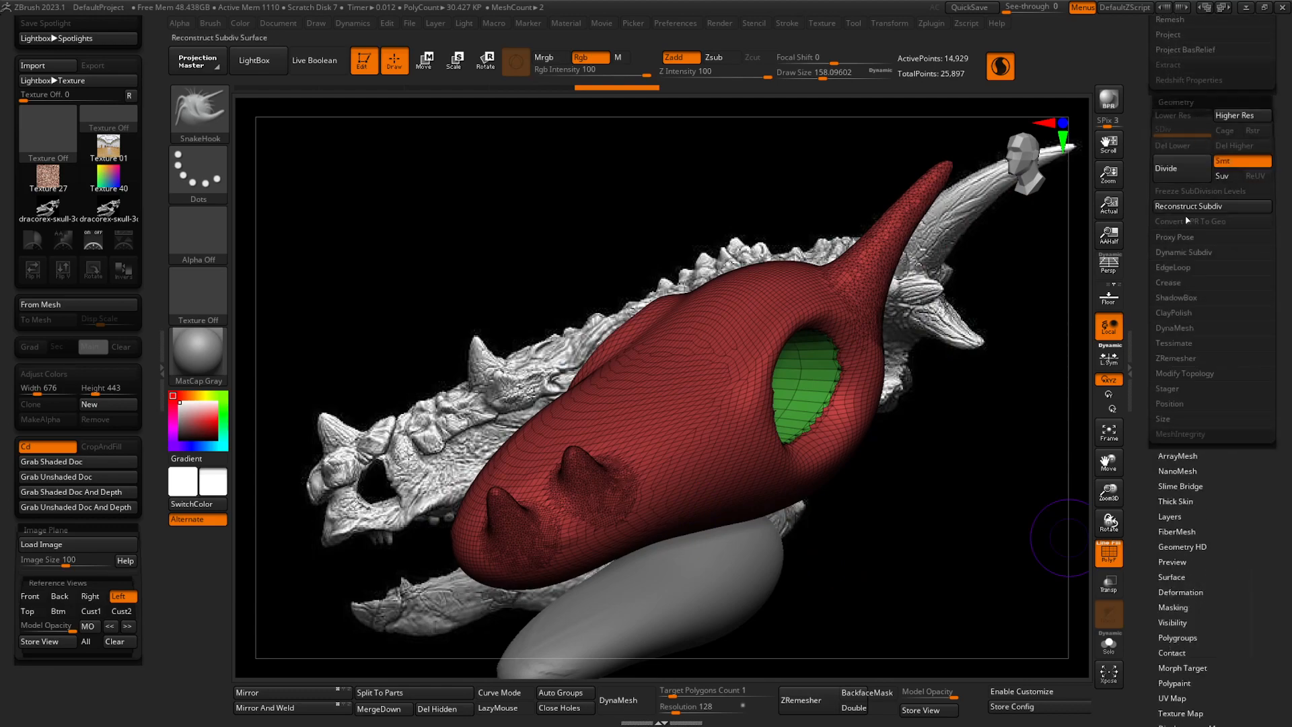
click(1206, 375)
drag(1146, 439, 1147, 379)
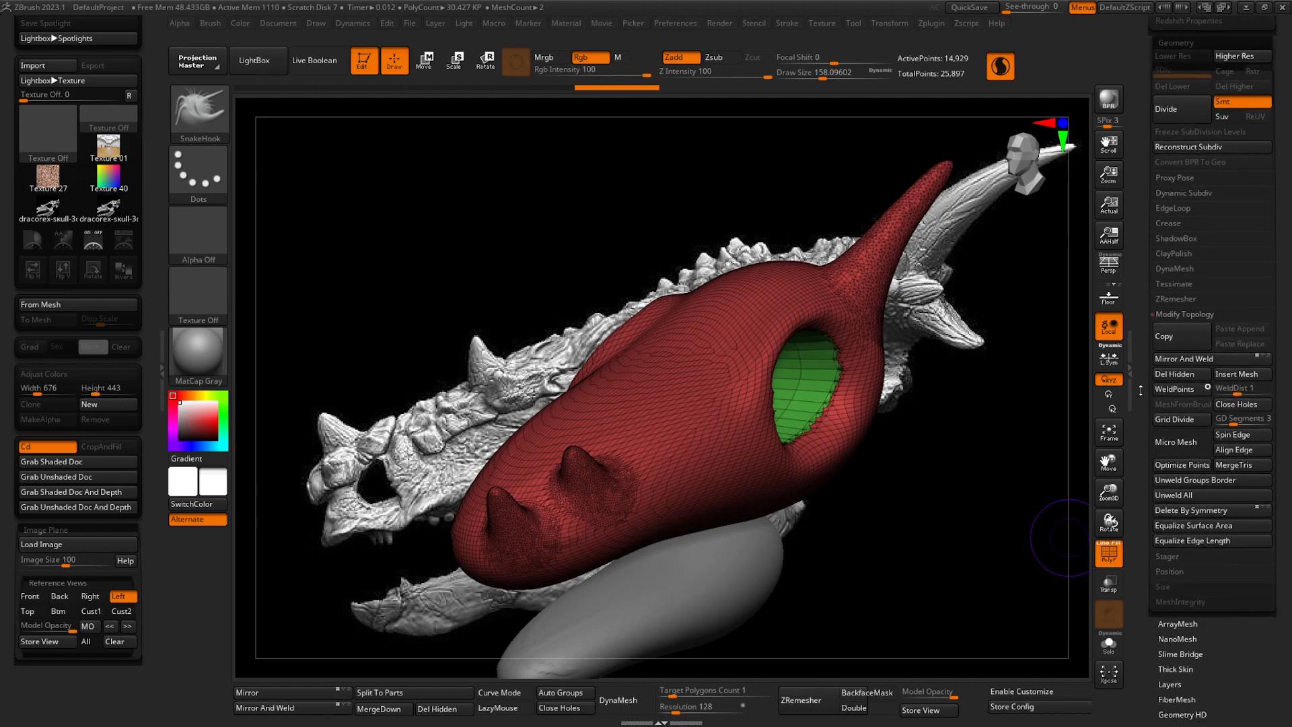
- Try Mirror And Weld on the upper skull, check the result from the front, and undo it
click(1179, 363)
drag(955, 417, 558, 346)
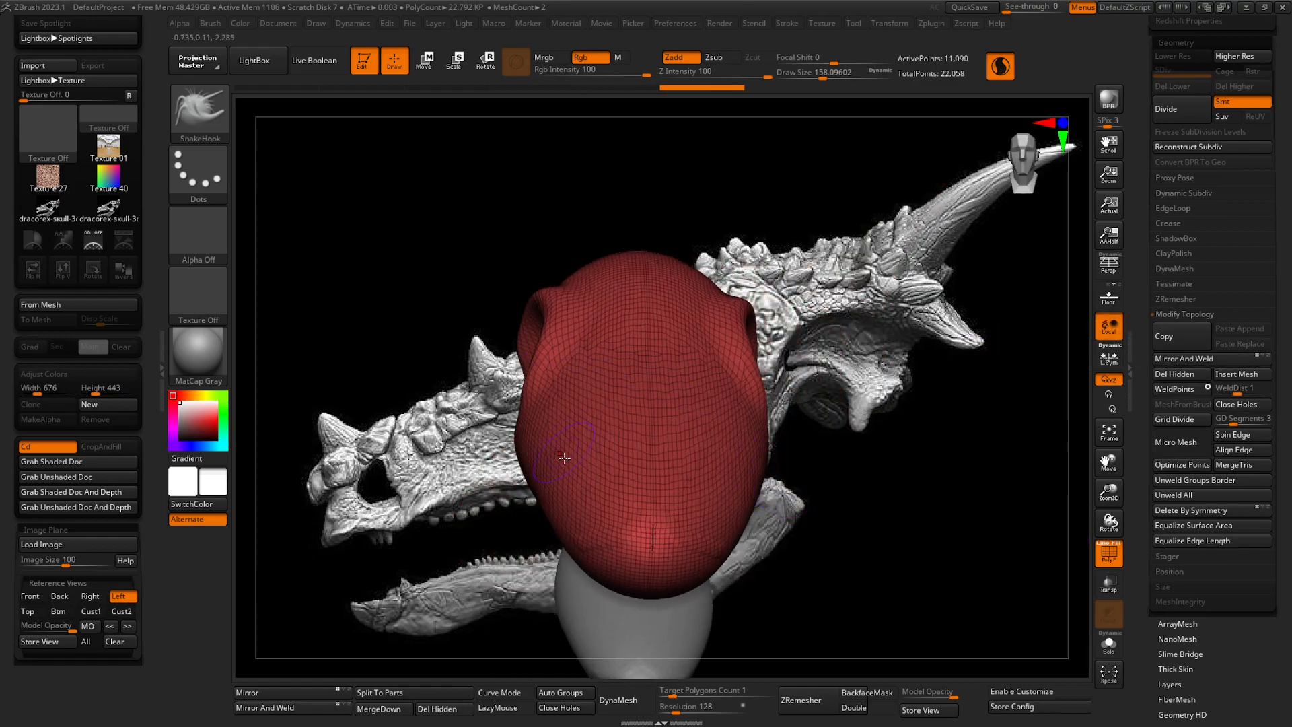
key(ctrl+z)
key(ctrl)
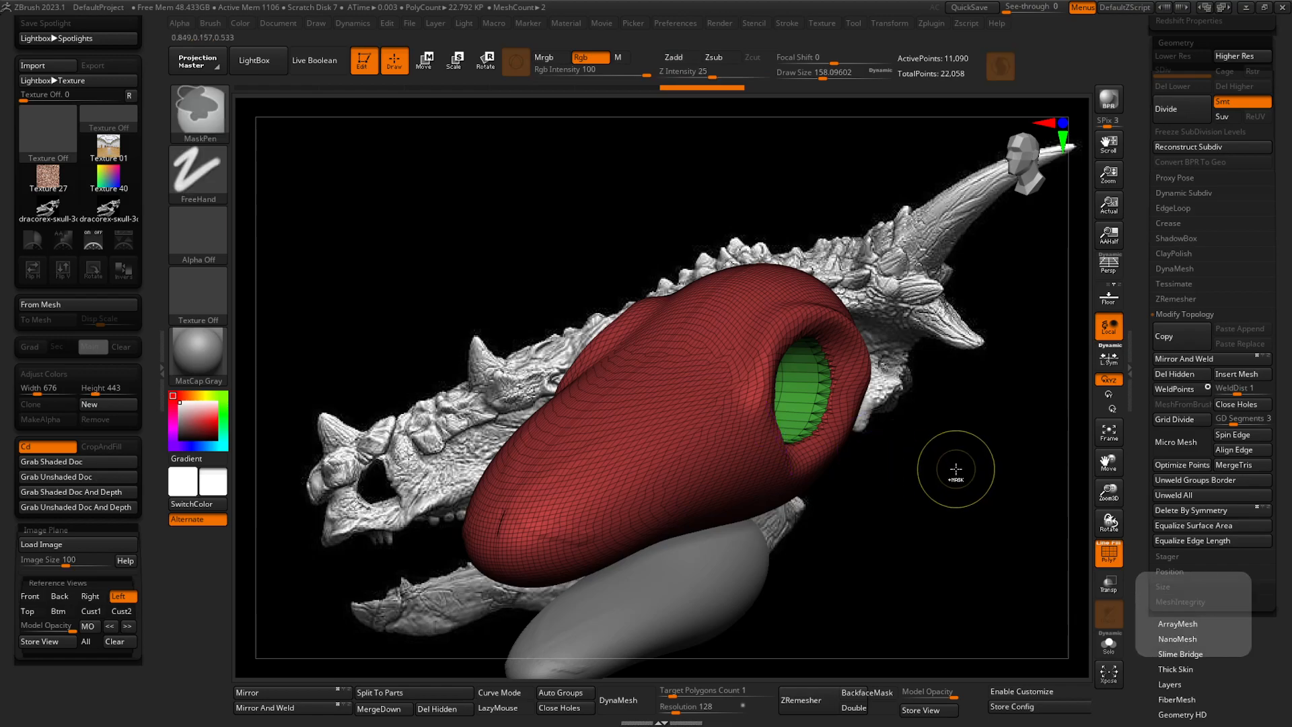
key(ctrl+z)
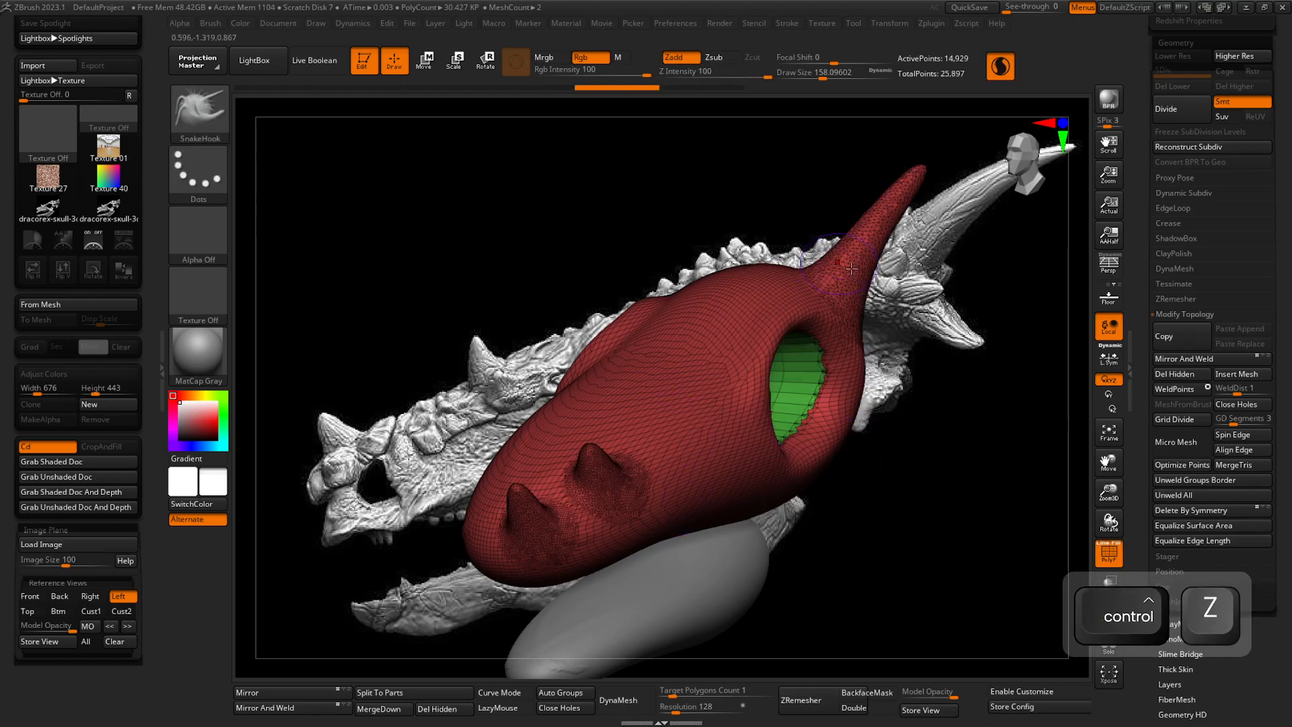
drag(697, 444, 699, 417)
drag(481, 441, 758, 406)
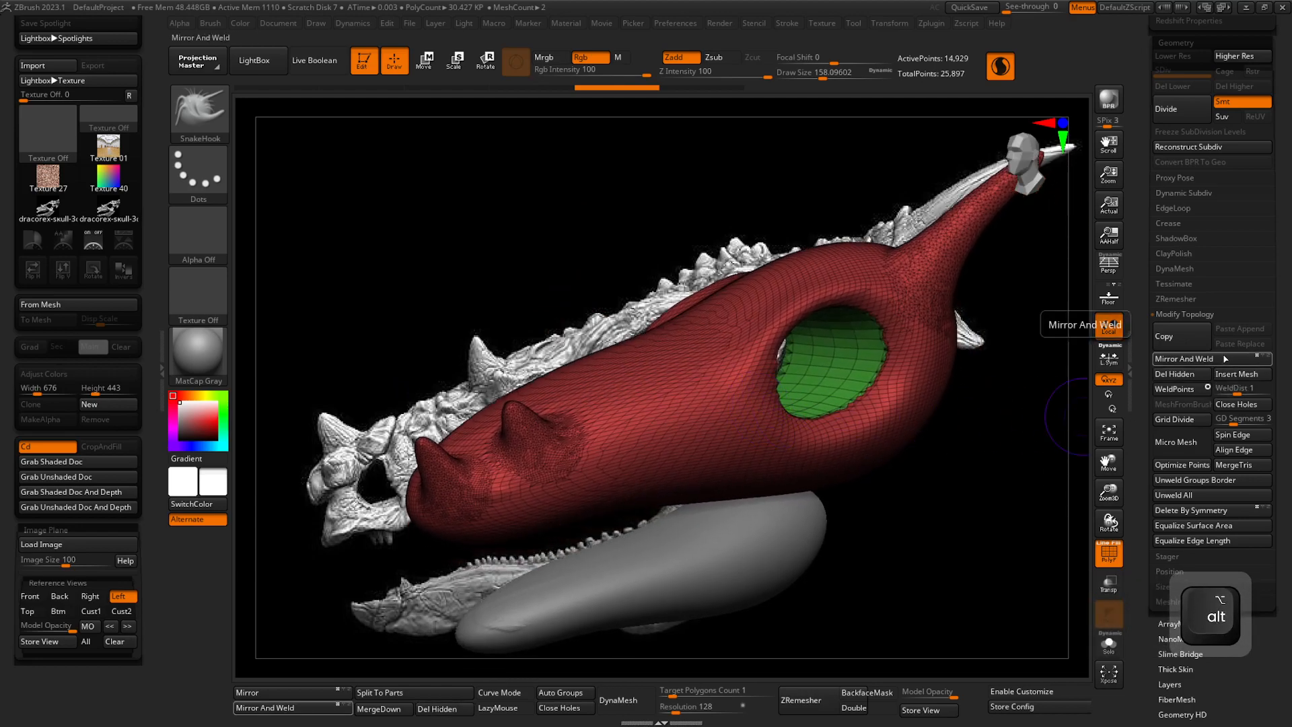
- Flip the one-sided upper skull to the opposite side with Mirror in the Deformation options
drag(1156, 624, 1155, 409)
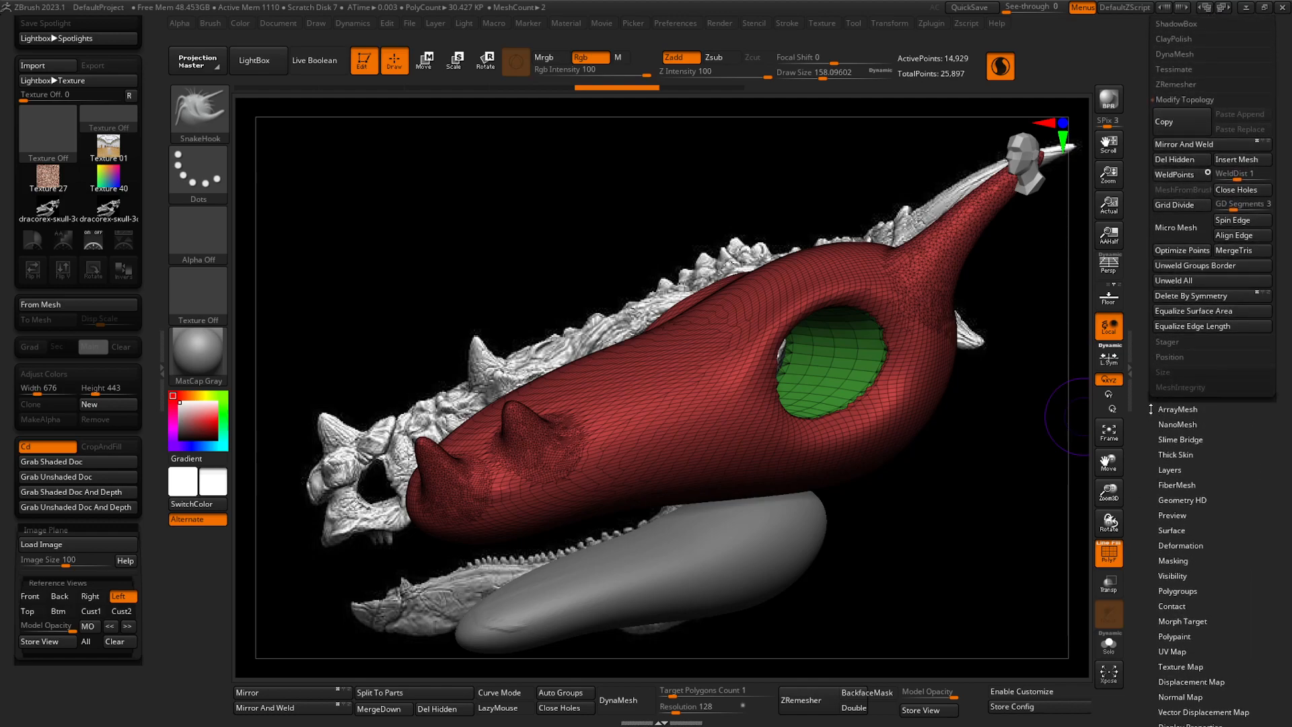
drag(1153, 552, 1162, 476)
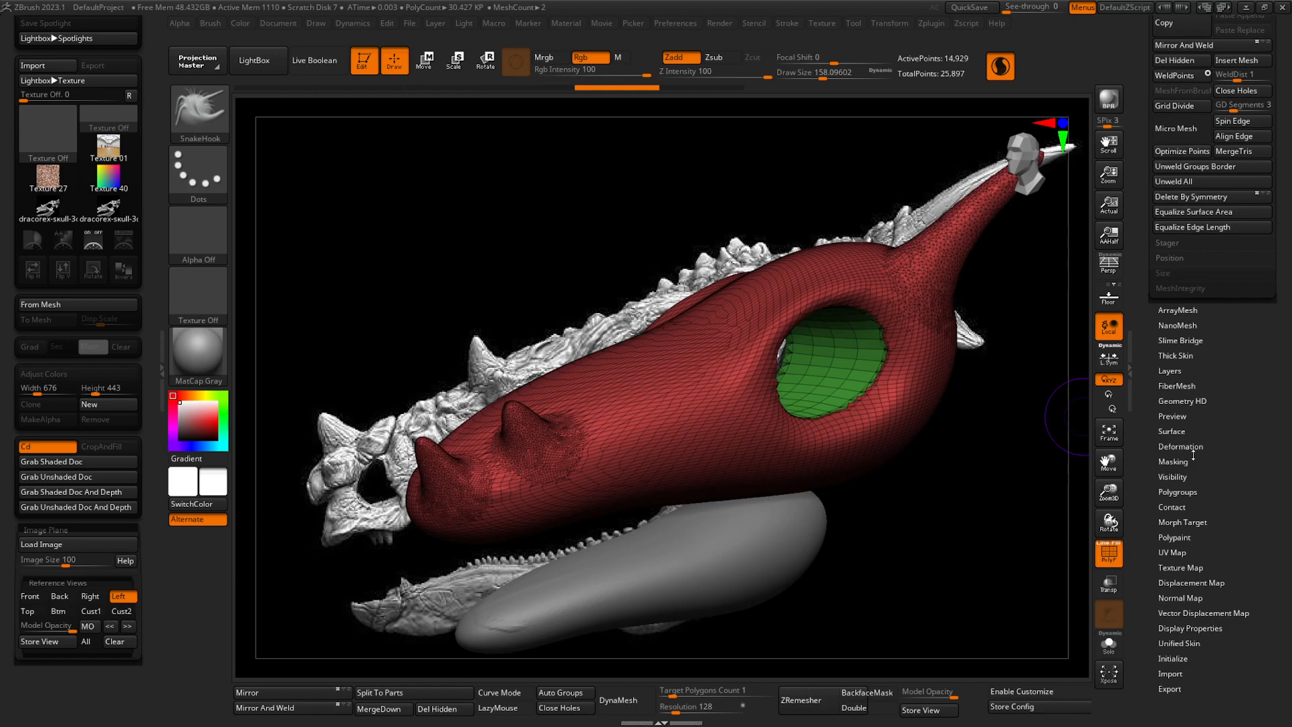
click(1181, 447)
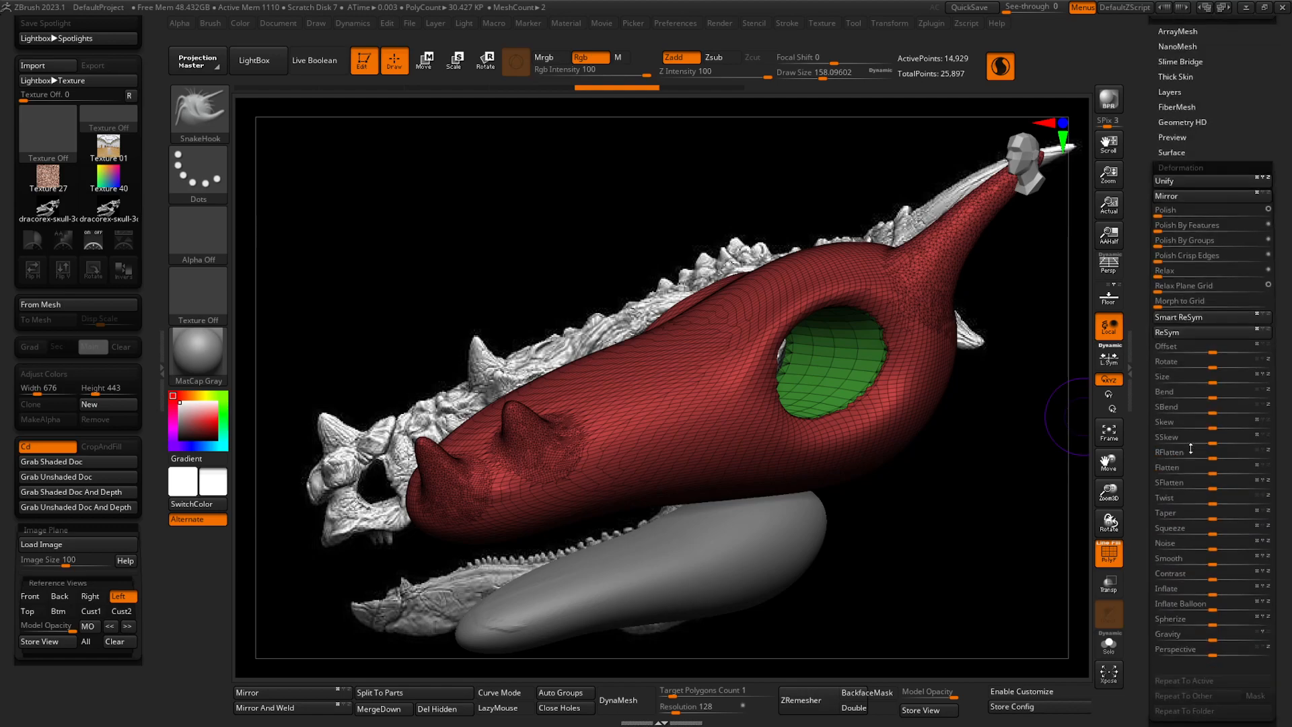
click(1194, 196)
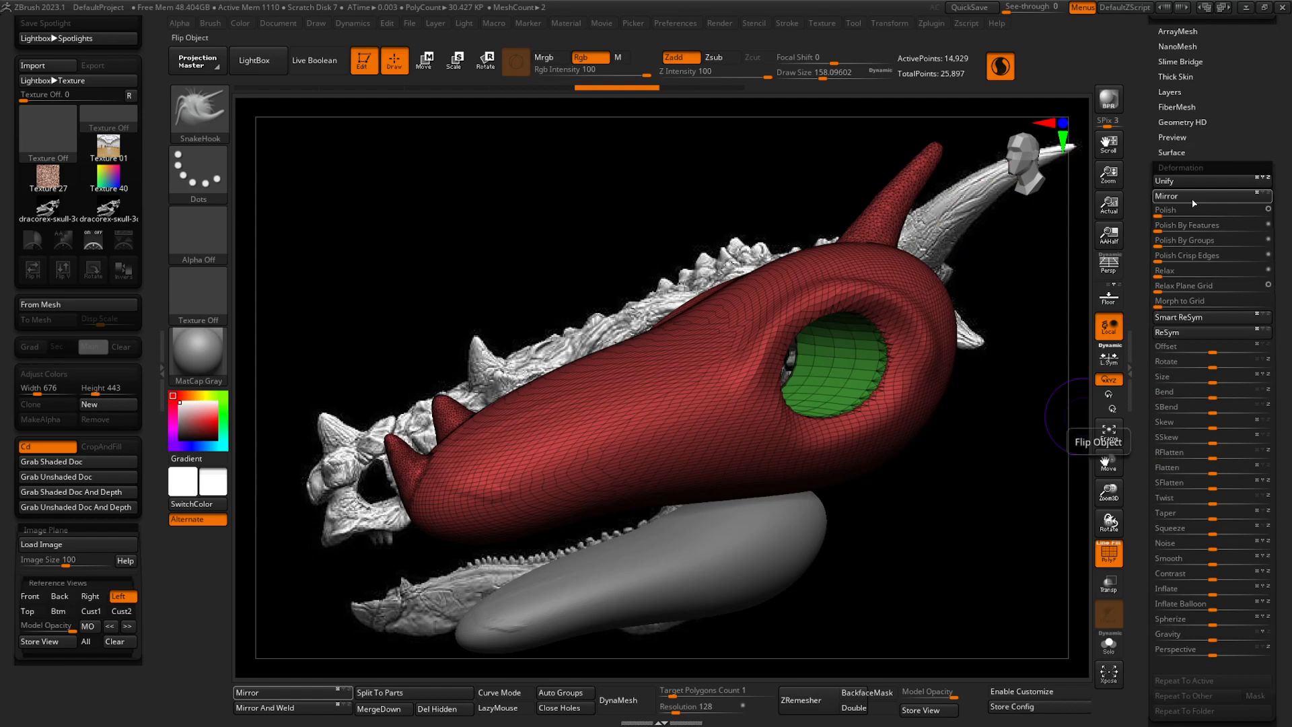
- Run Mirror And Weld on the upper skull to duplicate its horn and snout spikes across the centre, checking the front and side
scroll(1133, 405, up, 6)
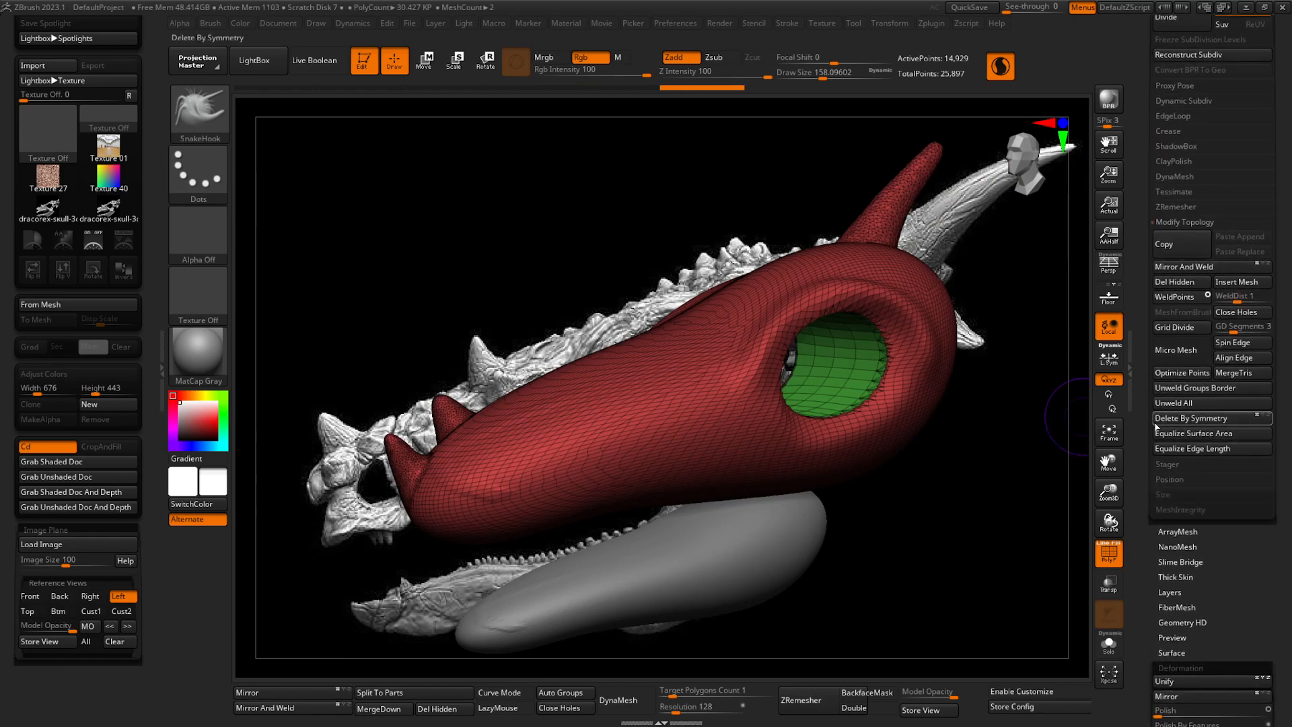
mouse_move(787, 346)
right_down()
mouse_move(931, 352)
mouse_move(801, 363)
right_up()
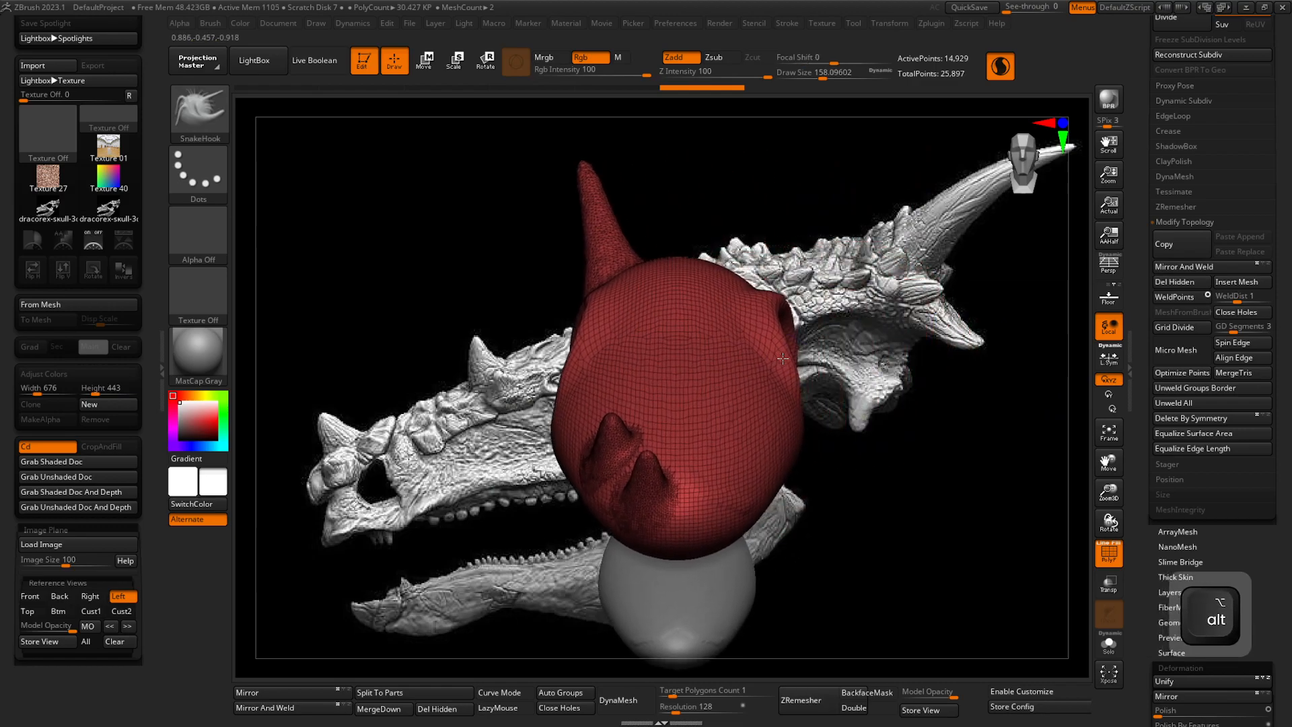
click(1189, 267)
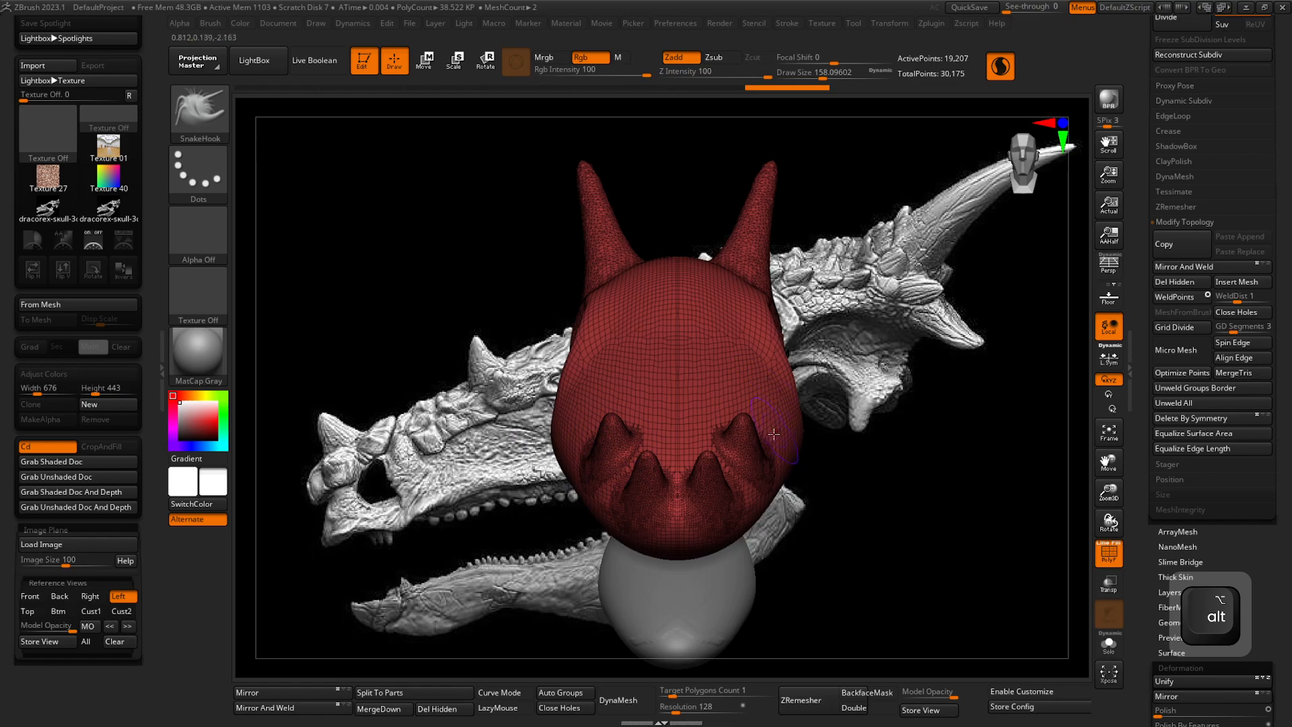
right_drag(793, 548, 960, 427)
drag(1154, 556, 1149, 486)
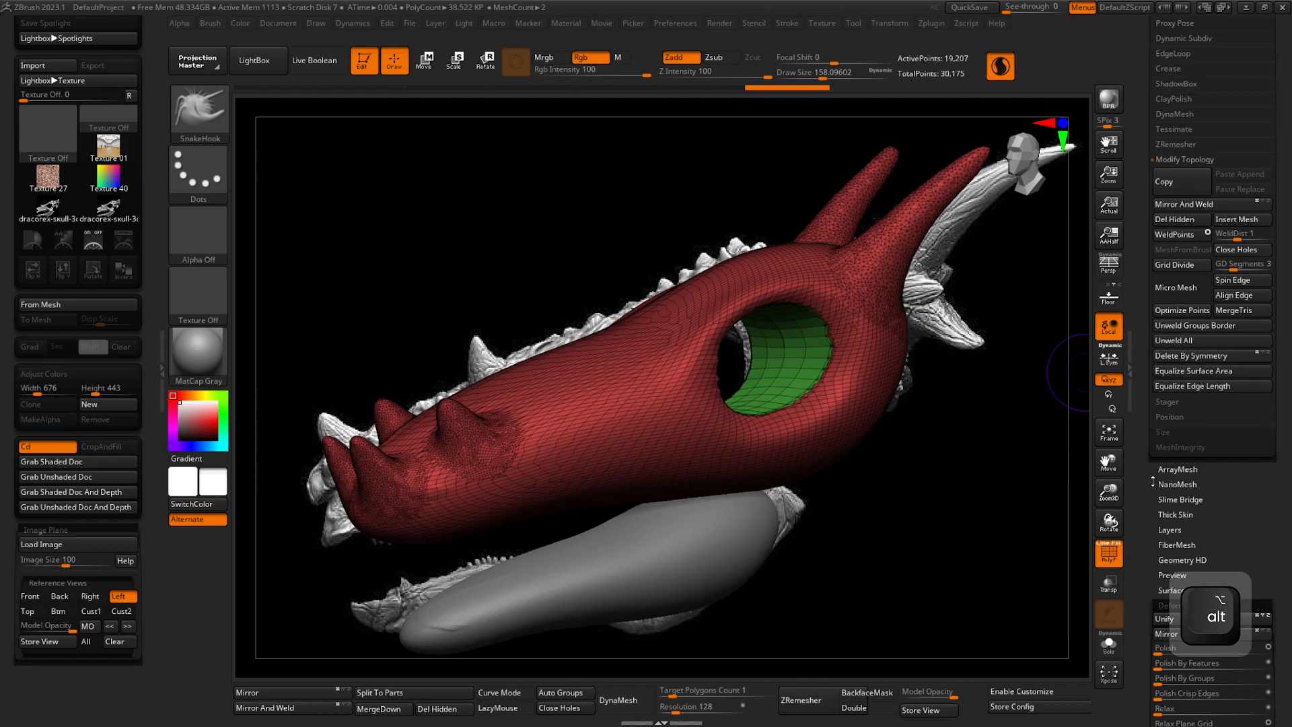
right_drag(893, 411, 888, 446)
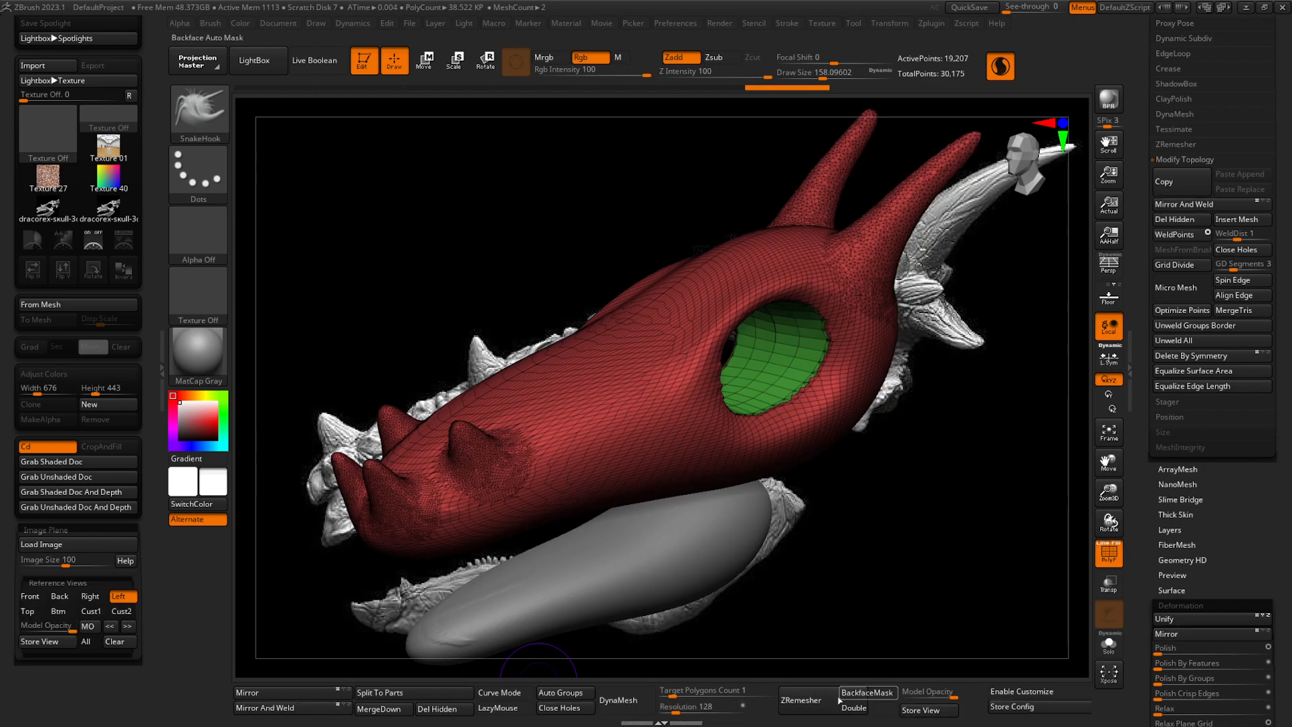
- Collapse the texture and image plane tray, enable interface customization, and try relocating the Enable Customize control
click(162, 369)
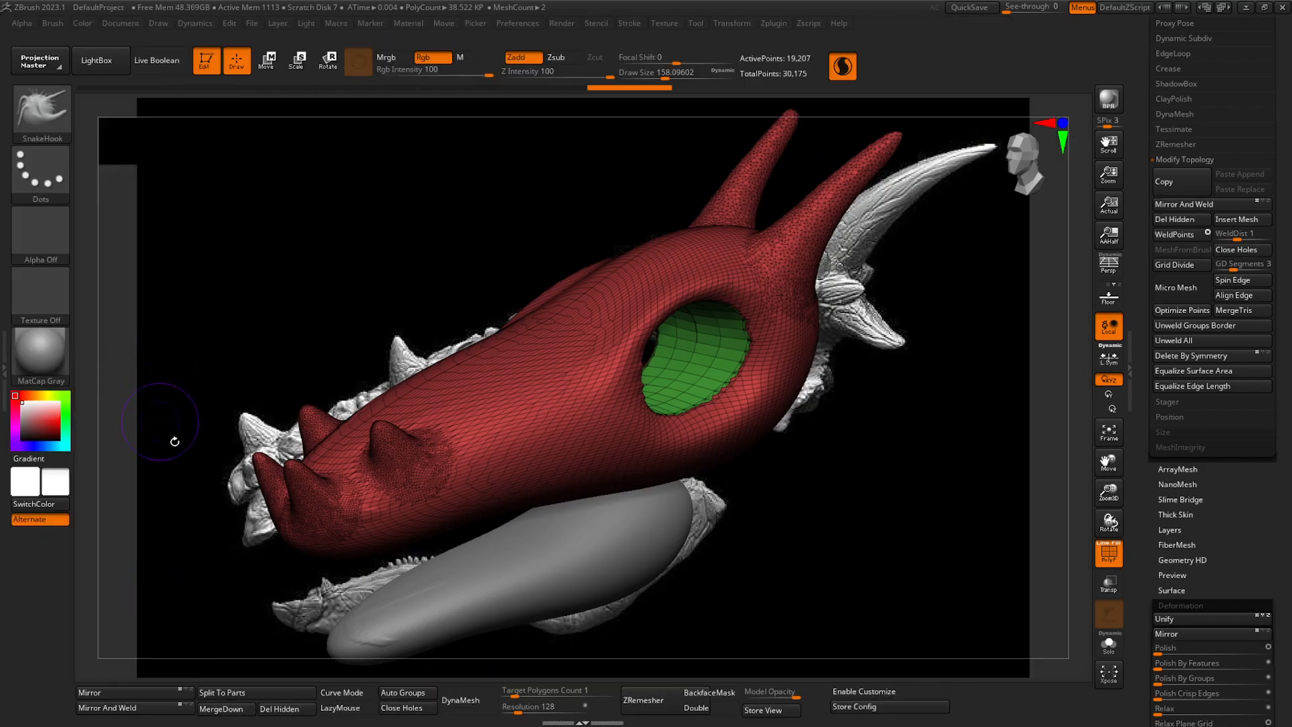
click(517, 24)
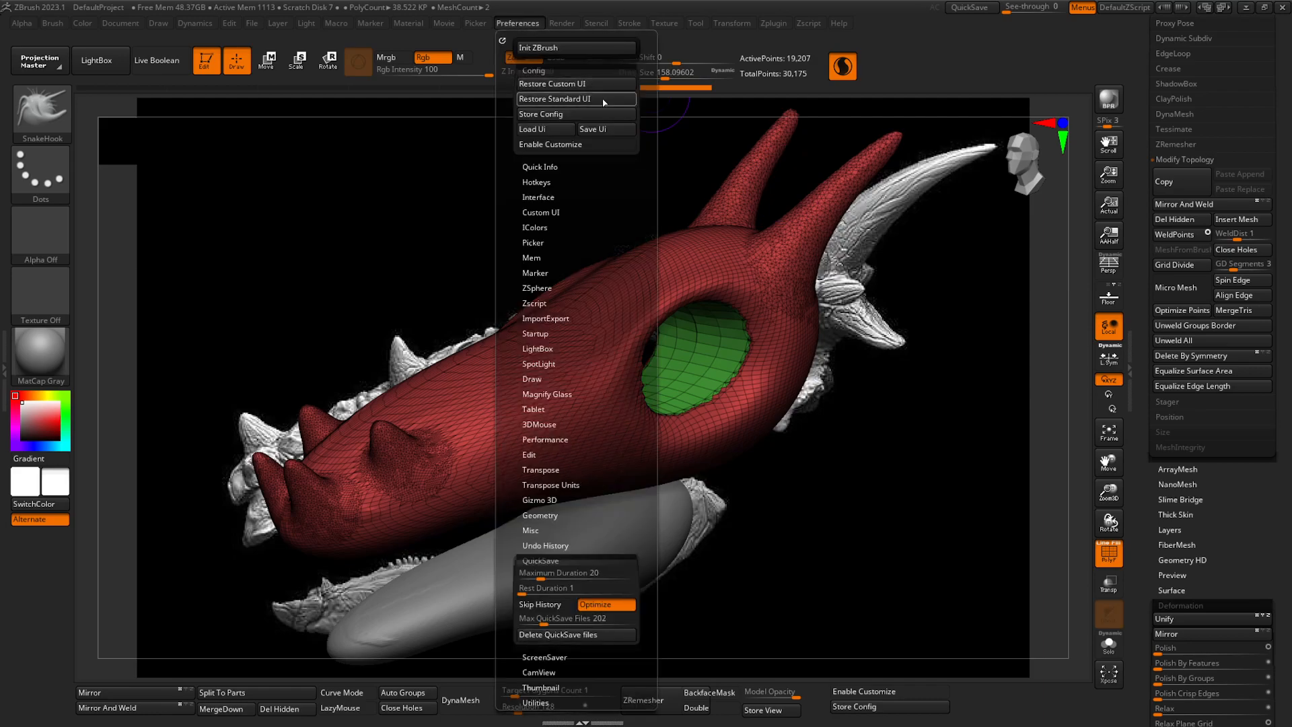
click(555, 146)
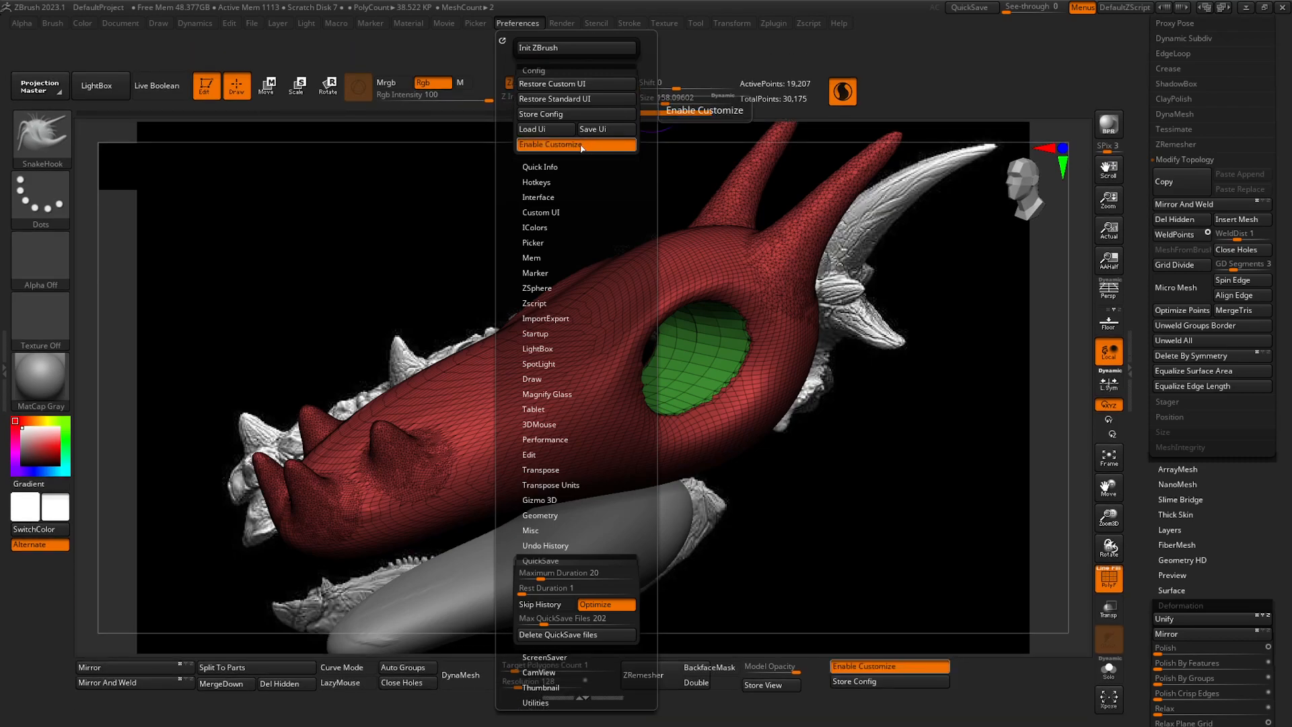
key(ctrl+alt)
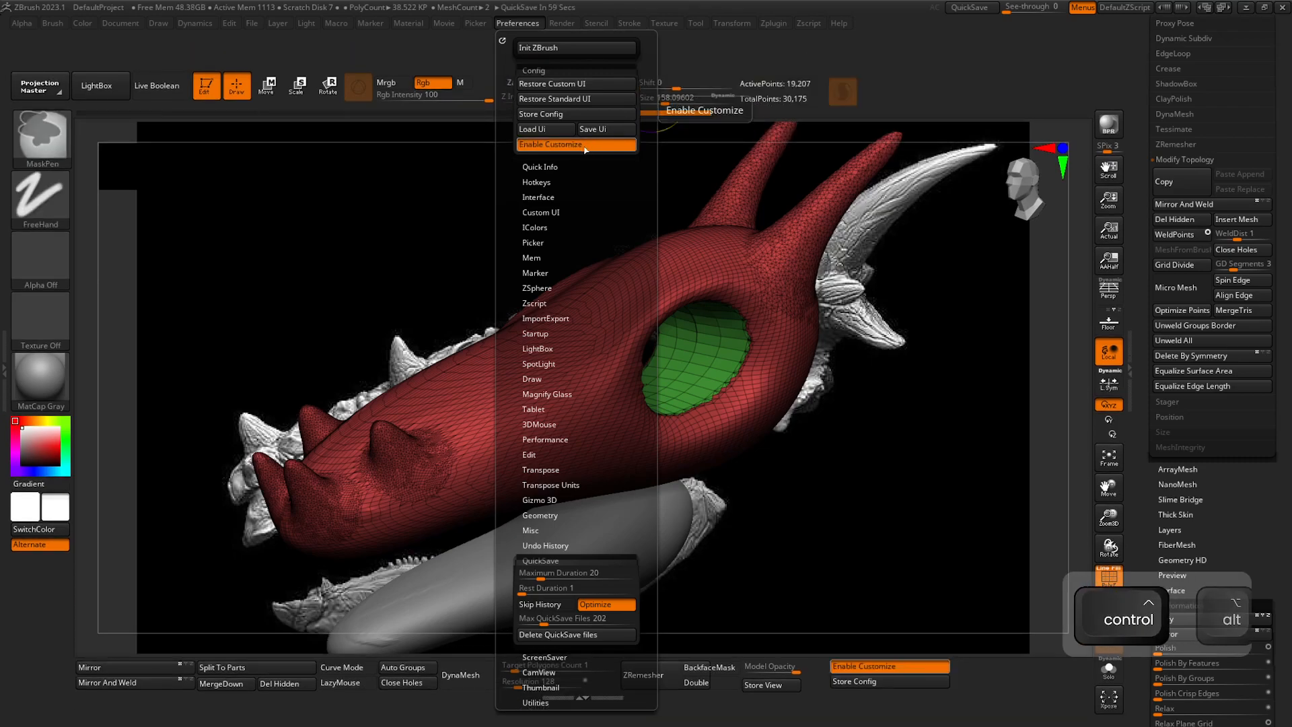
ctrl+alt+drag(574, 149, 858, 472)
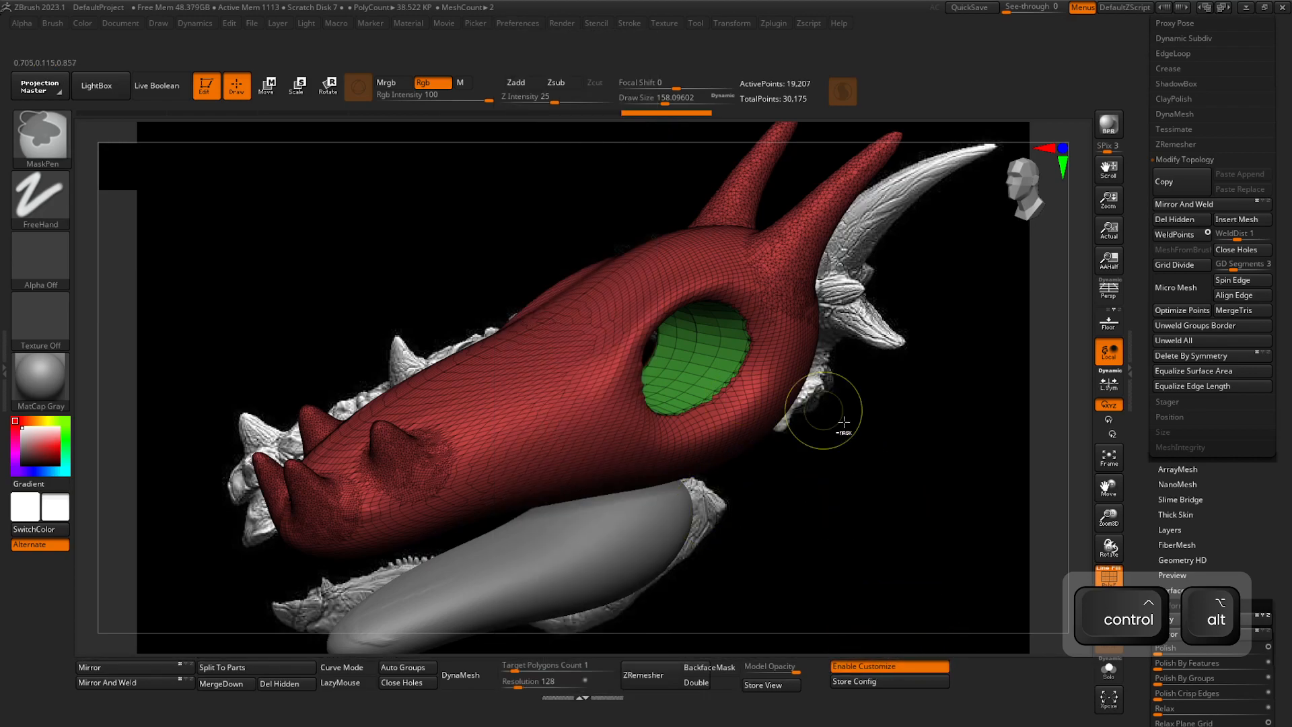
- Try to place the Mirror And Weld and Deformation Mirror controls in the custom interface
click(519, 24)
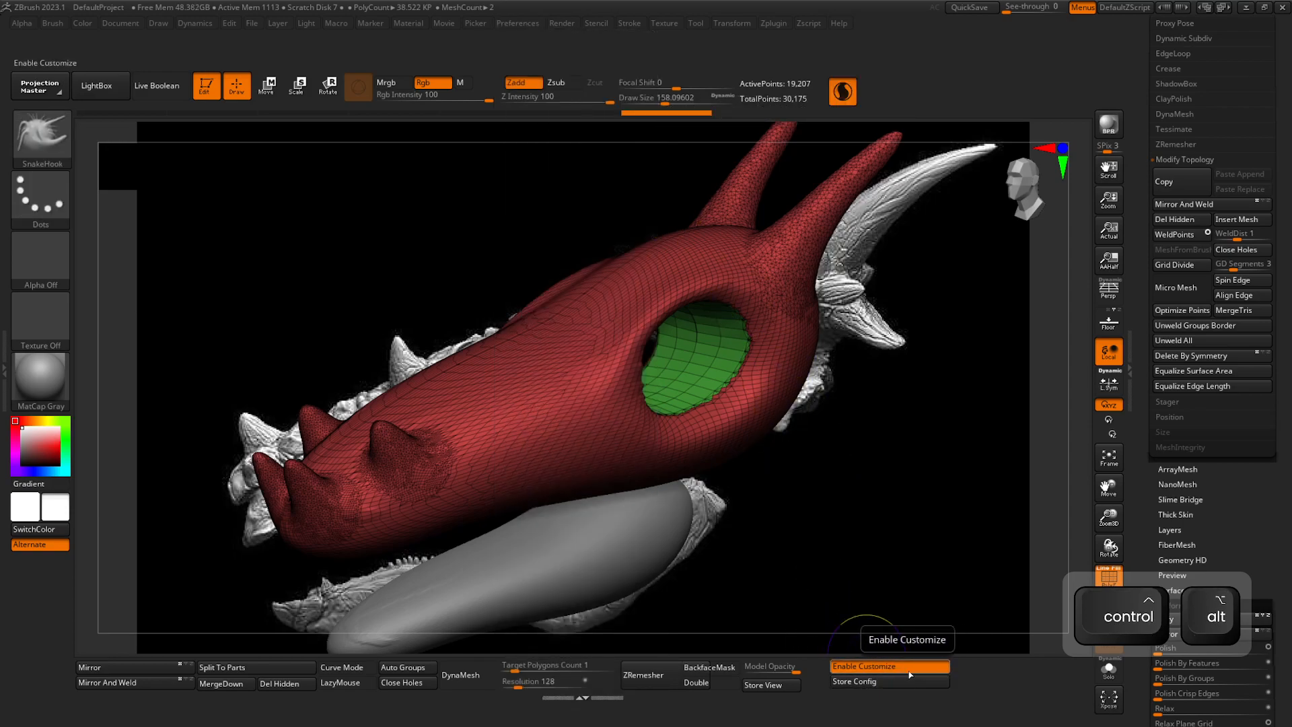
ctrl+alt+drag(1200, 207, 605, 405)
scroll(1198, 377, down, 4)
ctrl+alt+drag(1184, 406, 377, 548)
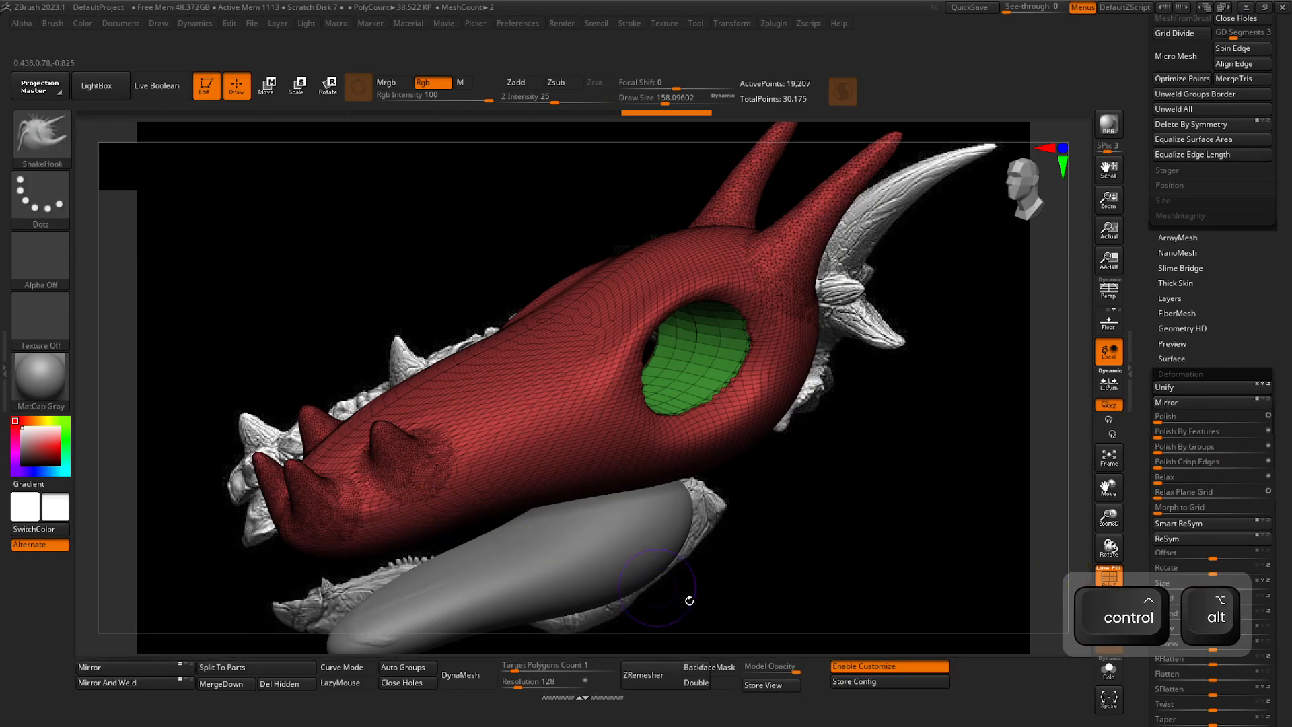
- Turn off interface customization and store the current layout as the startup configuration
click(887, 667)
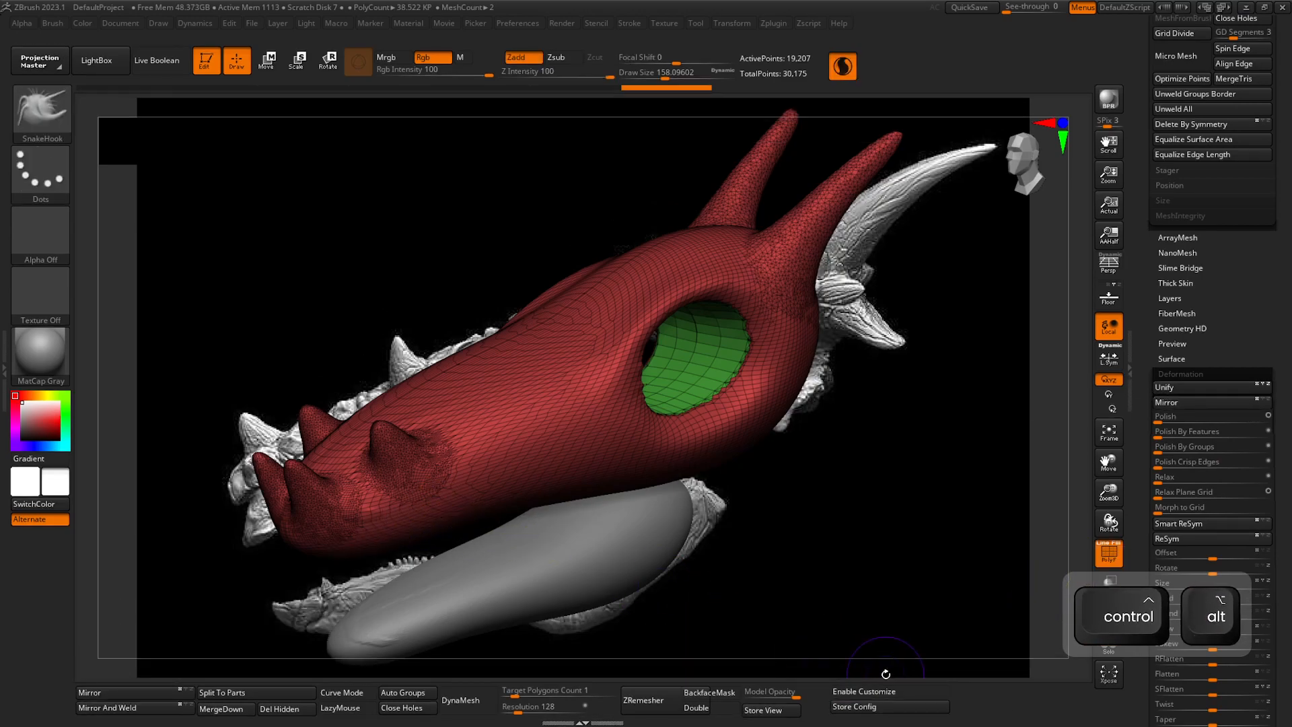
click(873, 708)
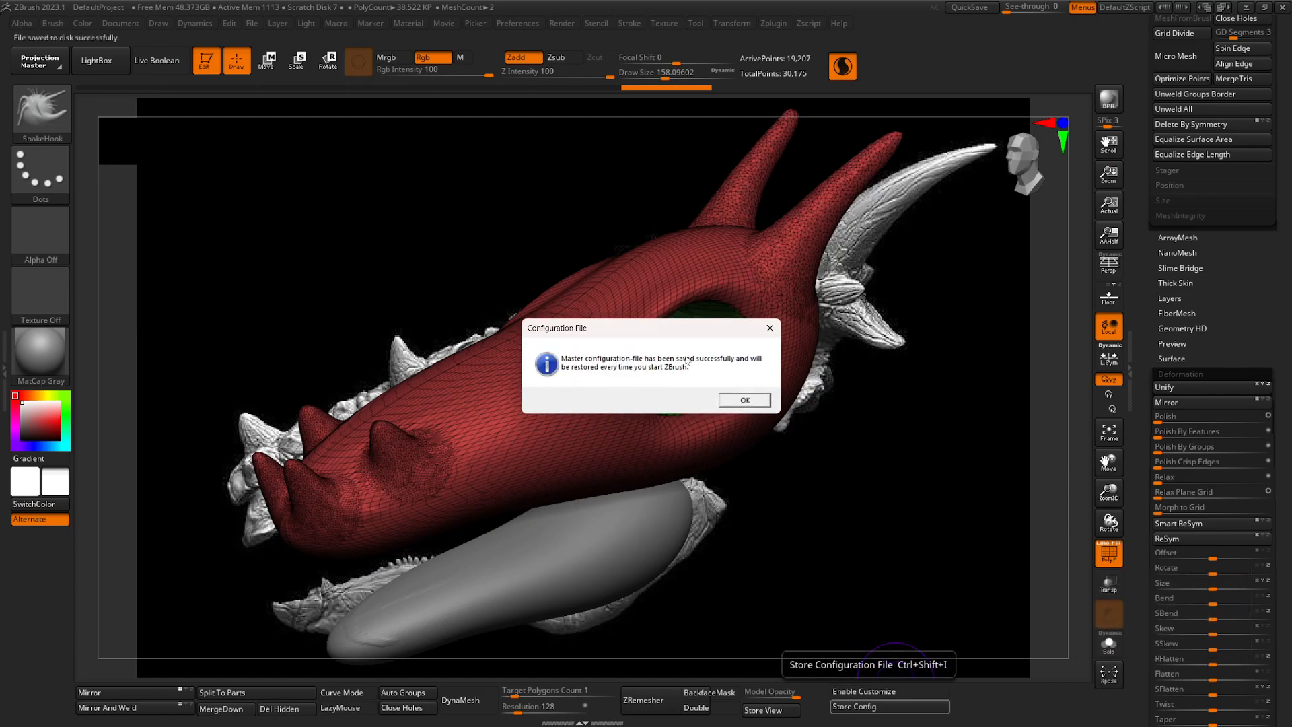
click(744, 400)
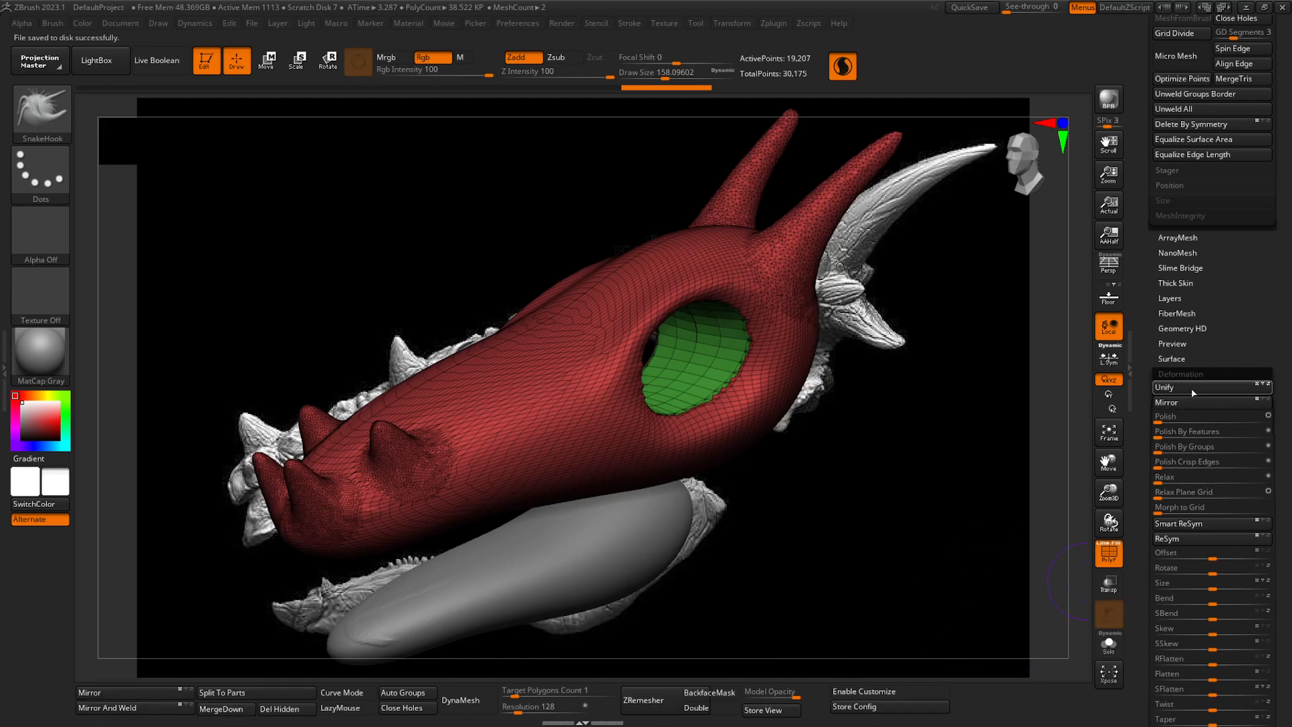
- Pull six tooth-like spikes from the lower edge of the upper skull using SnakeHook with a draw size of about 90
ctrl+right_drag(710, 547, 850, 486)
alt+right_drag(456, 561, 535, 523)
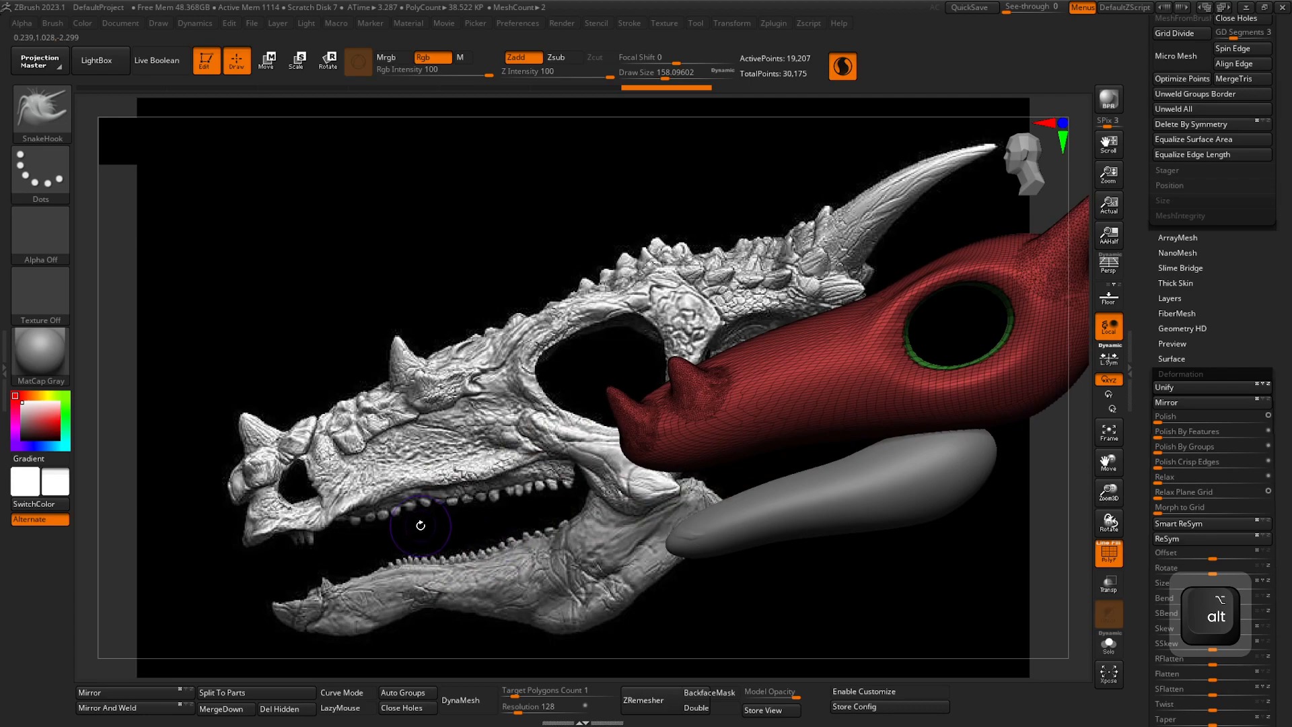
ctrl+right_drag(792, 447, 839, 571)
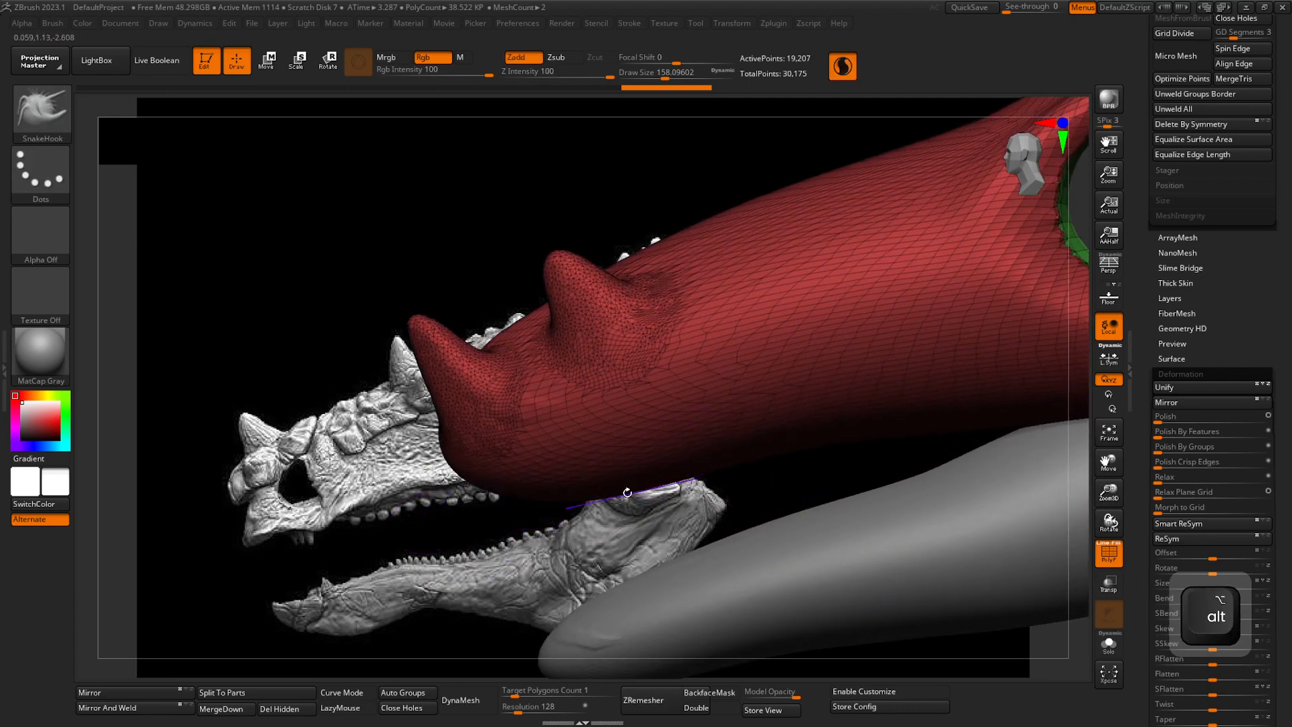
key(space)
mouse_move(646, 485)
mouse_down()
mouse_move(635, 485)
mouse_move(700, 495)
mouse_move(970, 457)
mouse_up()
key(shift+f)
drag(1004, 417, 1016, 452)
ctrl+right_drag(1015, 496, 623, 522)
click(1109, 553)
ctrl+right_drag(793, 591, 661, 504)
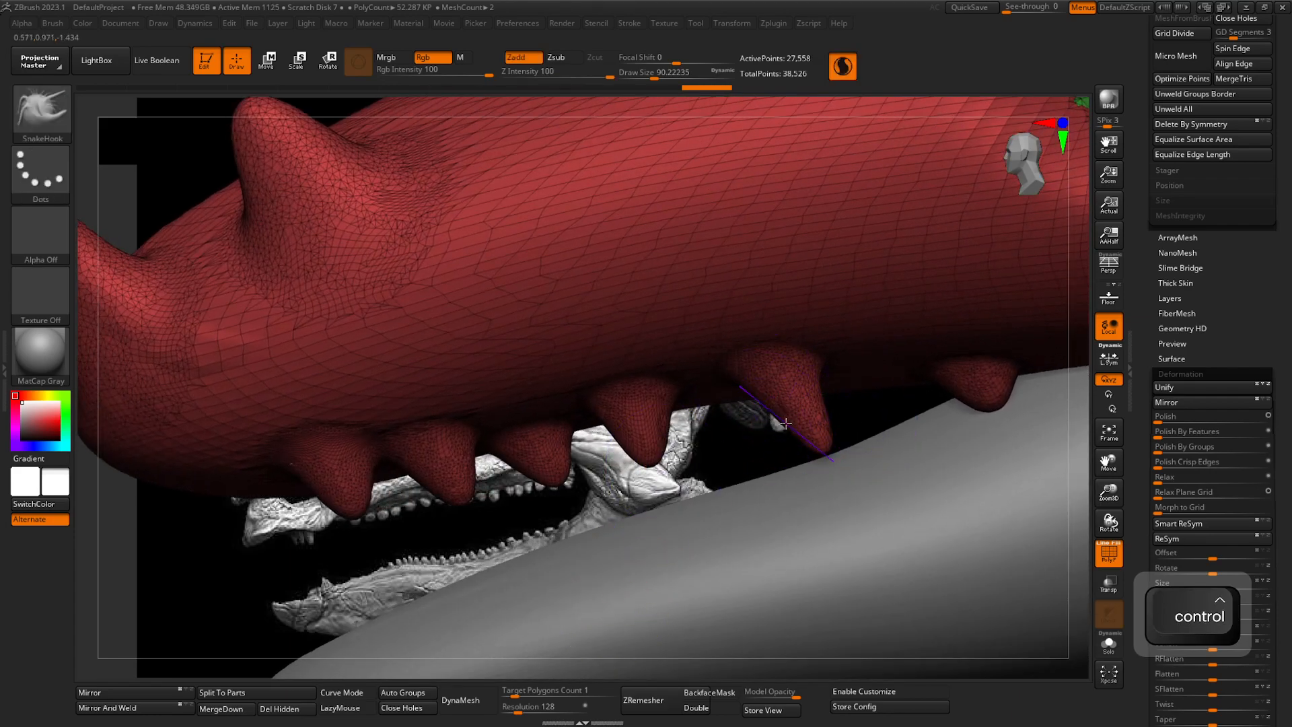
ctrl+right_drag(940, 485, 788, 532)
ctrl+right_drag(788, 532, 745, 565)
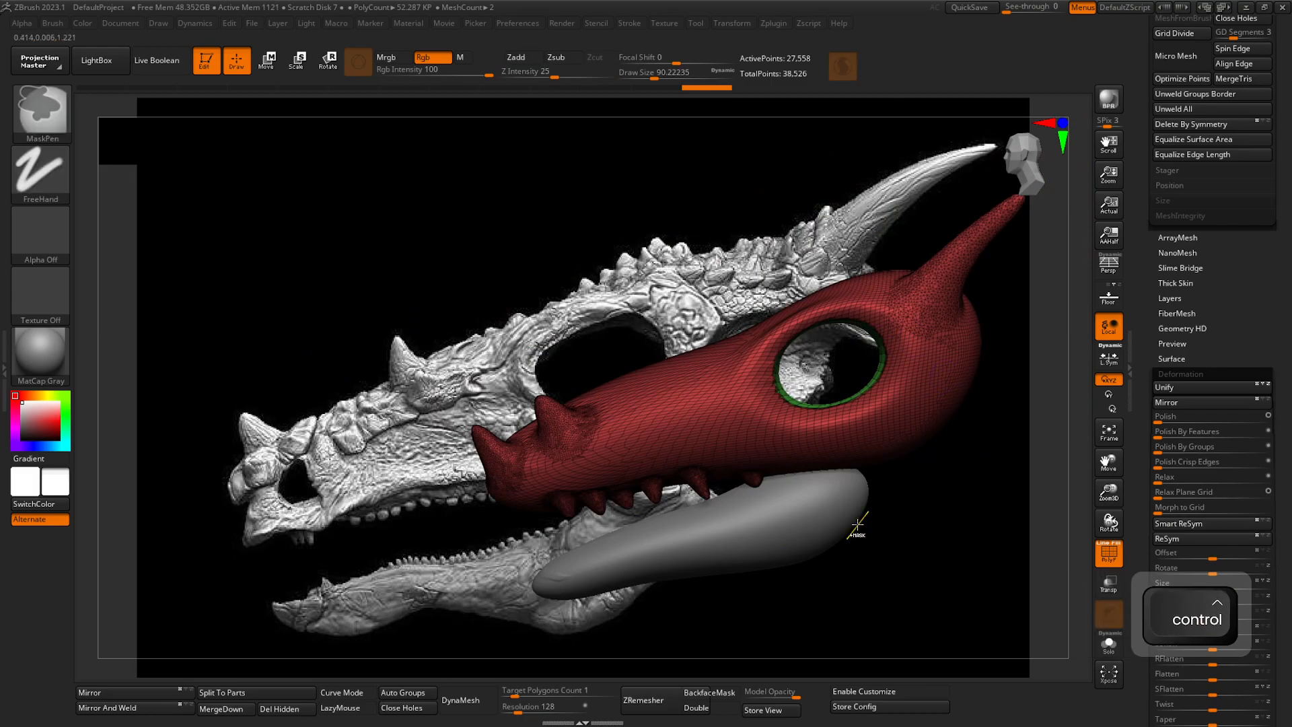
- Undo all the tooth-like spikes pulled from the upper skull's lower edge
key(ctrl+z)
key(ctrl+z)
key(ctrl+z)
key(ctrl+z)
key(ctrl+z)
key(ctrl+z)
key(ctrl+z)
key(ctrl+z)
key(ctrl+z)
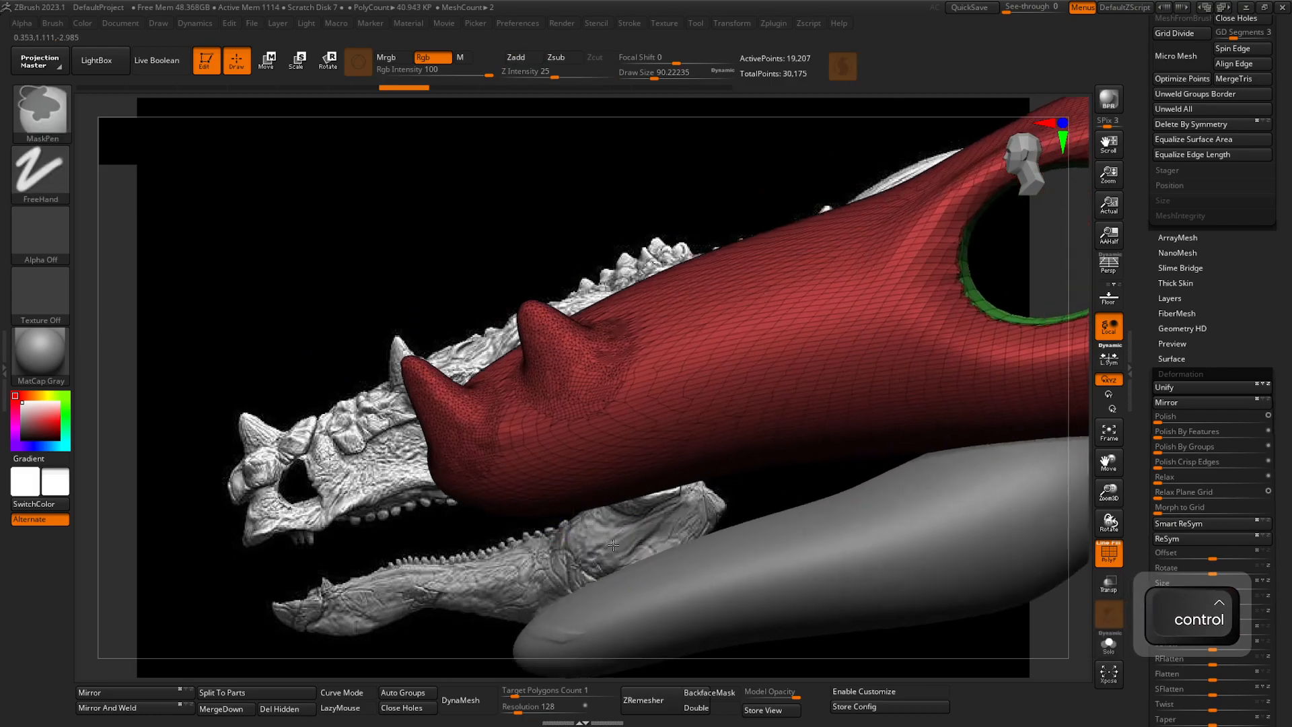
key(ctrl+z)
key(ctrl+z)
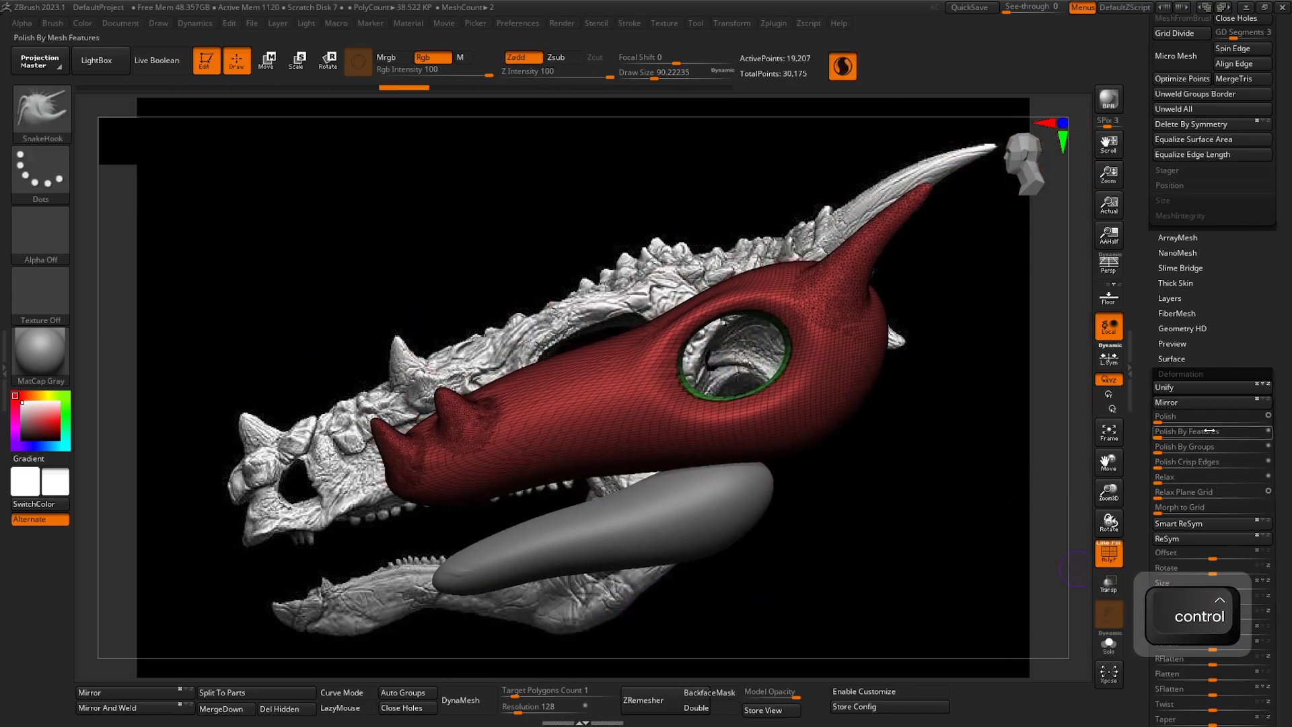
- Insert a SweepProfile3D mesh as a new subtool below the upper skull
scroll(1149, 342, up, 15)
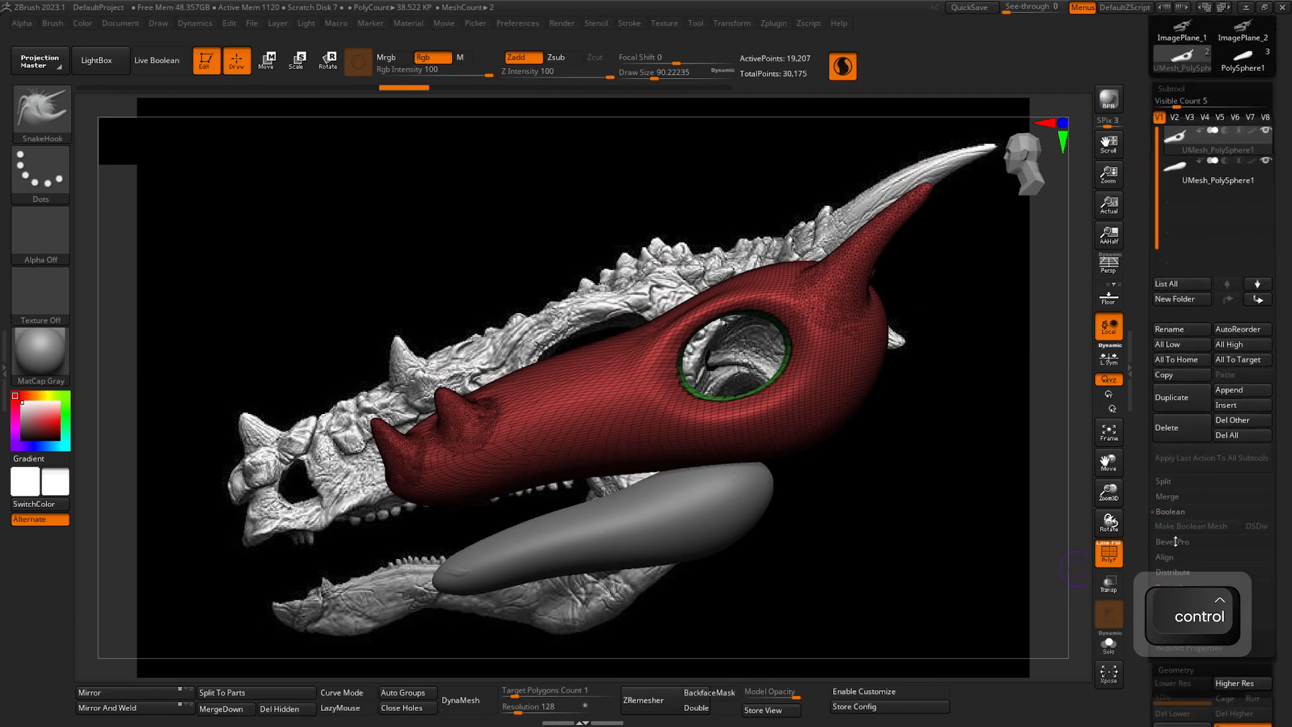
scroll(1177, 559, down, 5)
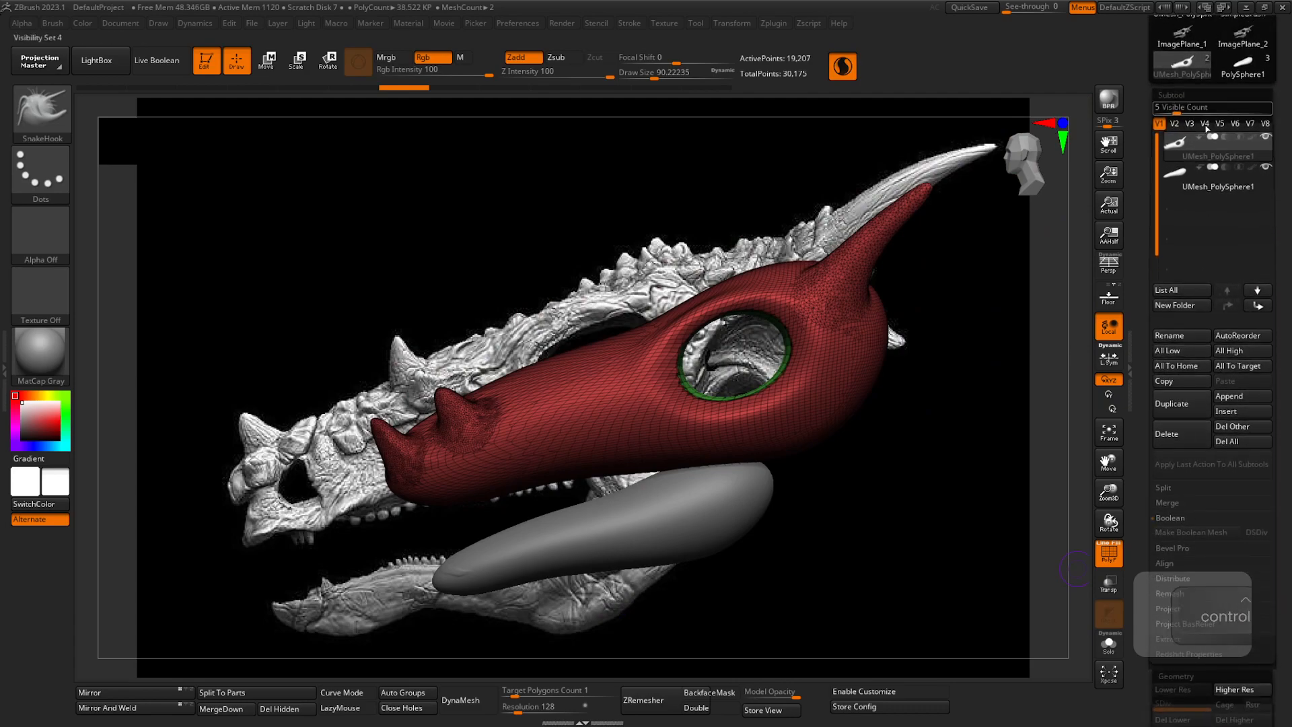
click(1249, 413)
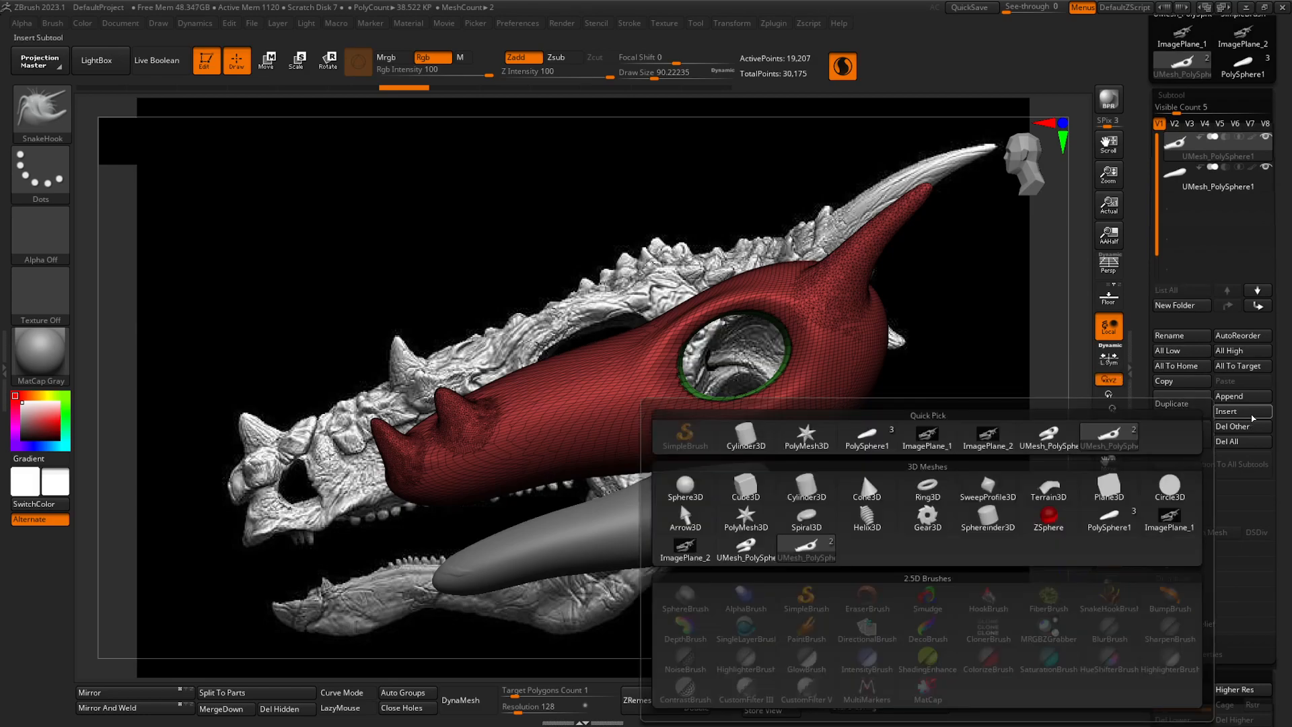
click(1229, 415)
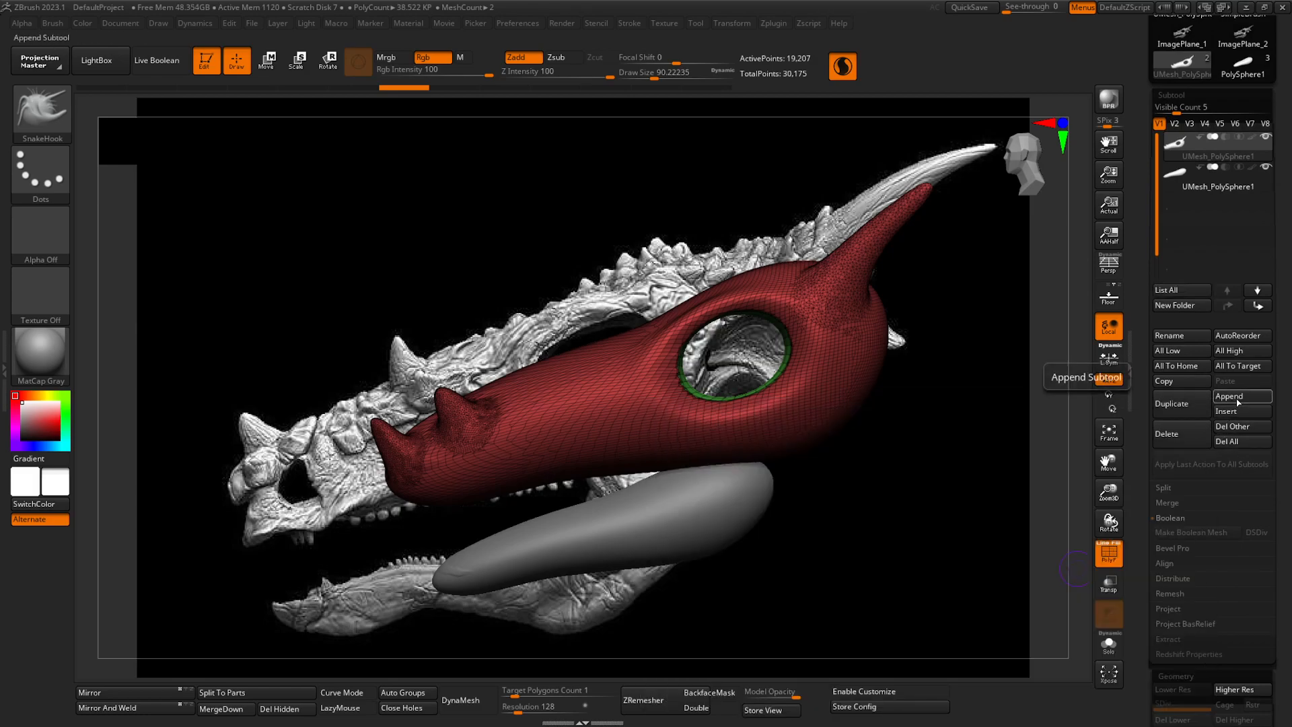
click(1240, 397)
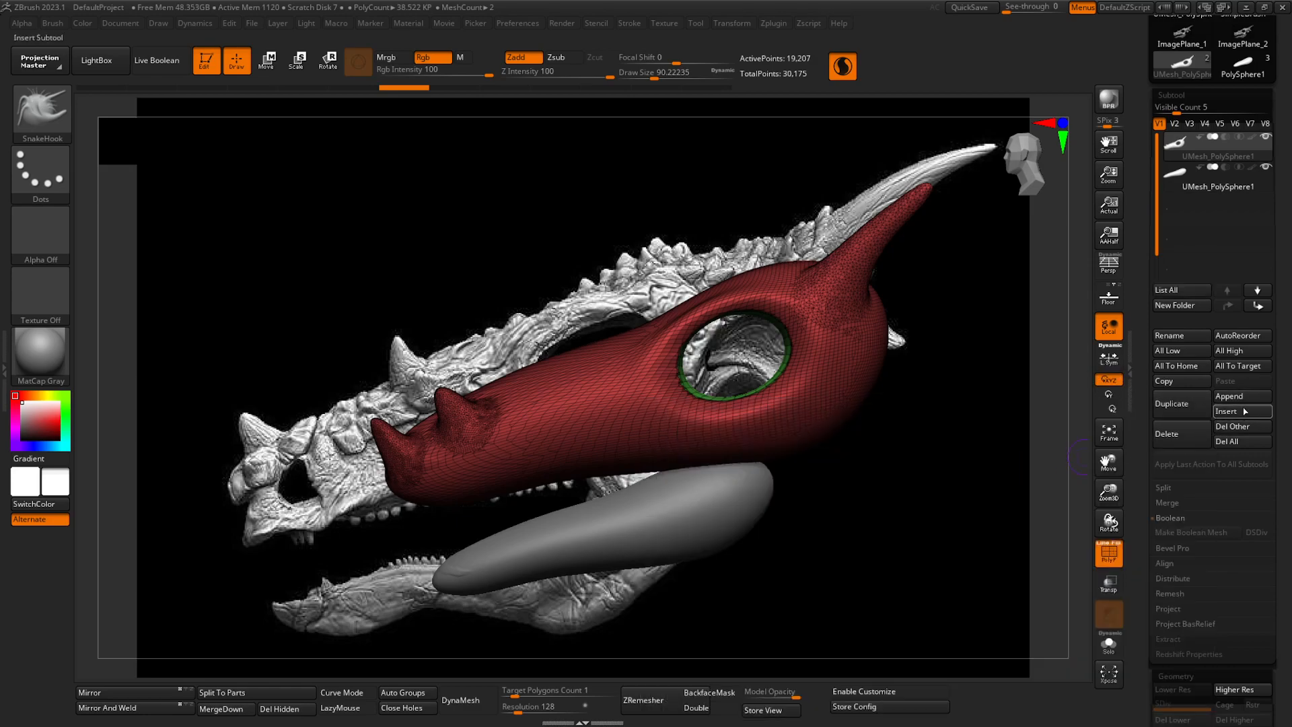
click(1242, 411)
click(988, 486)
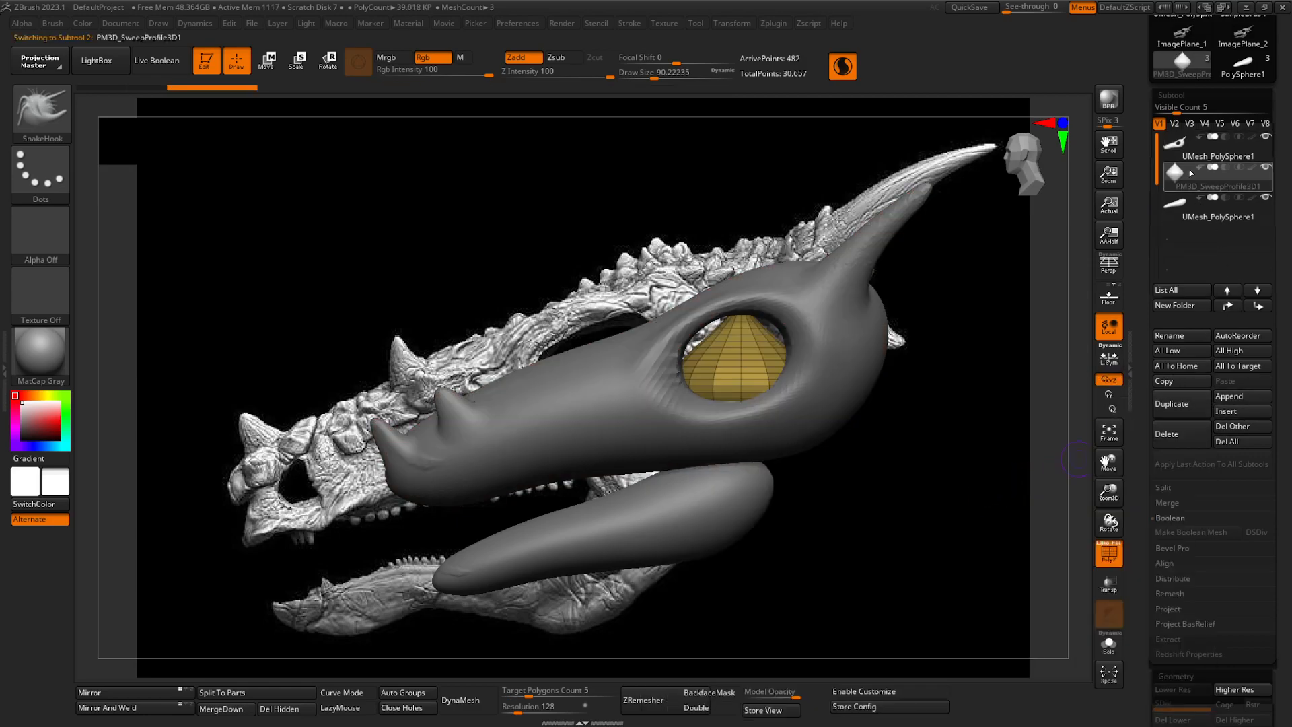
- Delete the inserted SweepProfile3D subtool
mouse_move(1183, 180)
mouse_move(1176, 149)
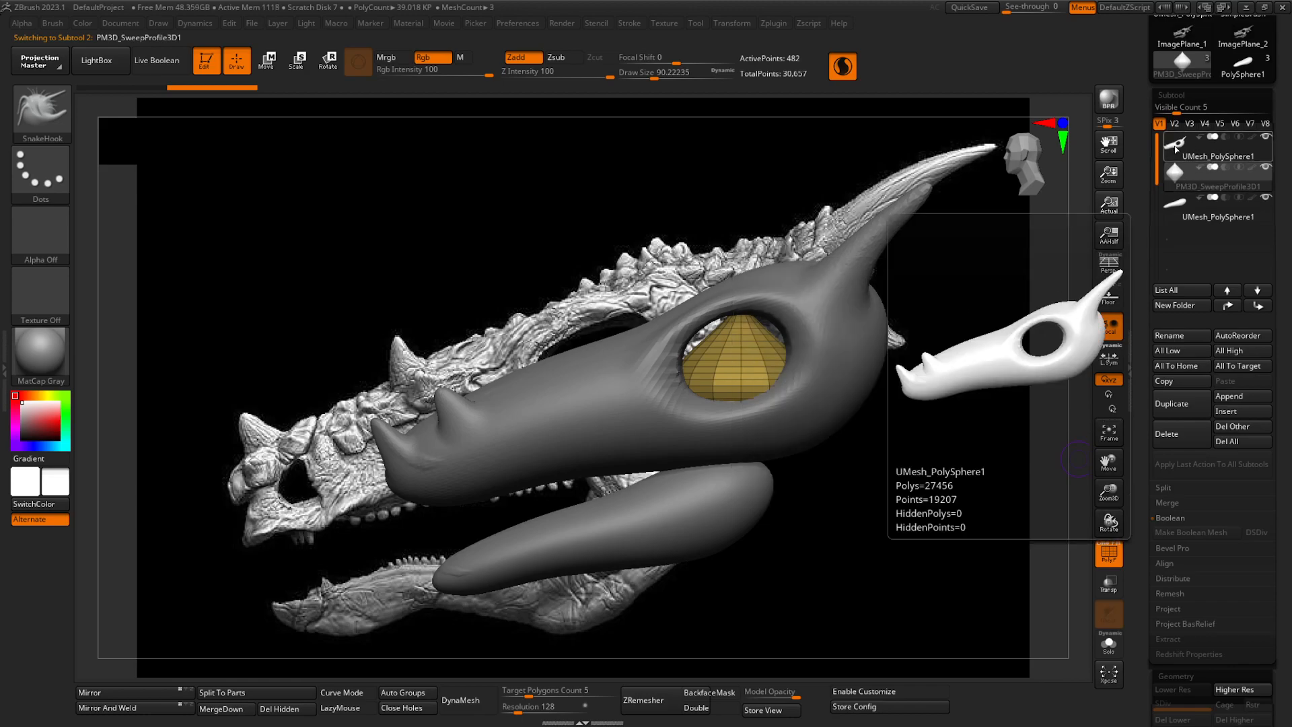
click(1171, 433)
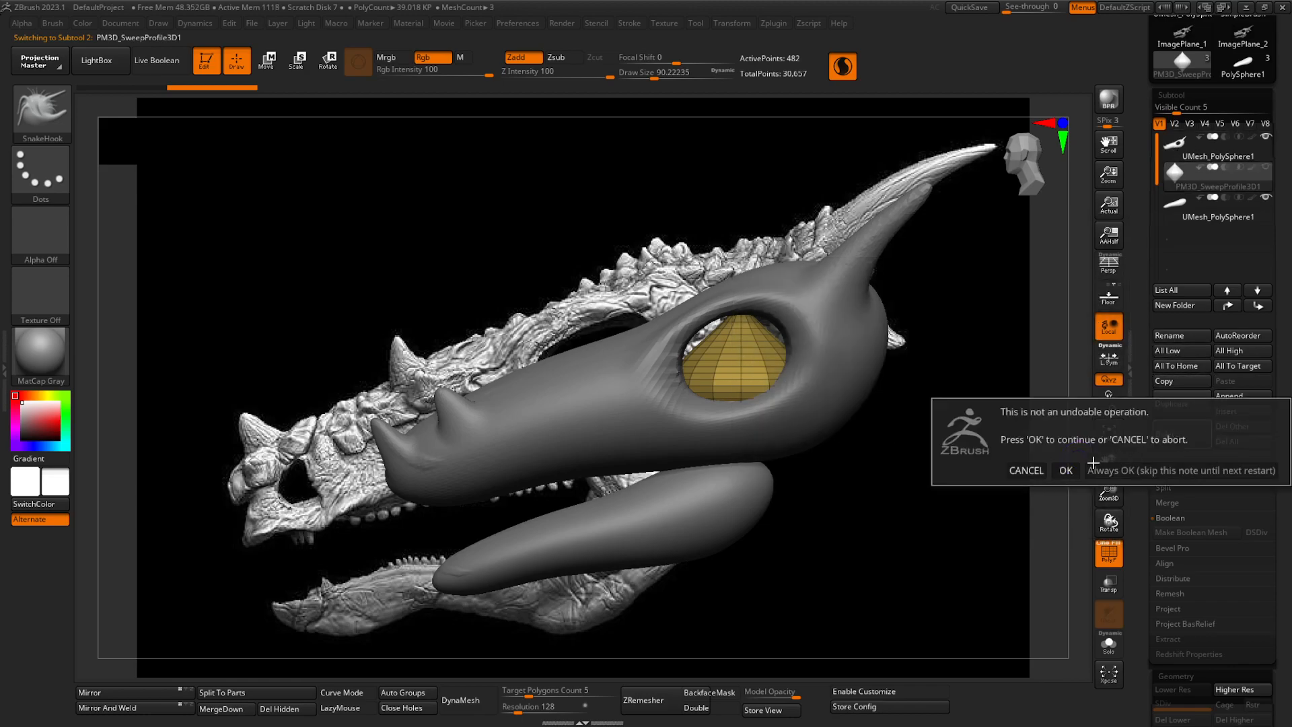
click(1064, 470)
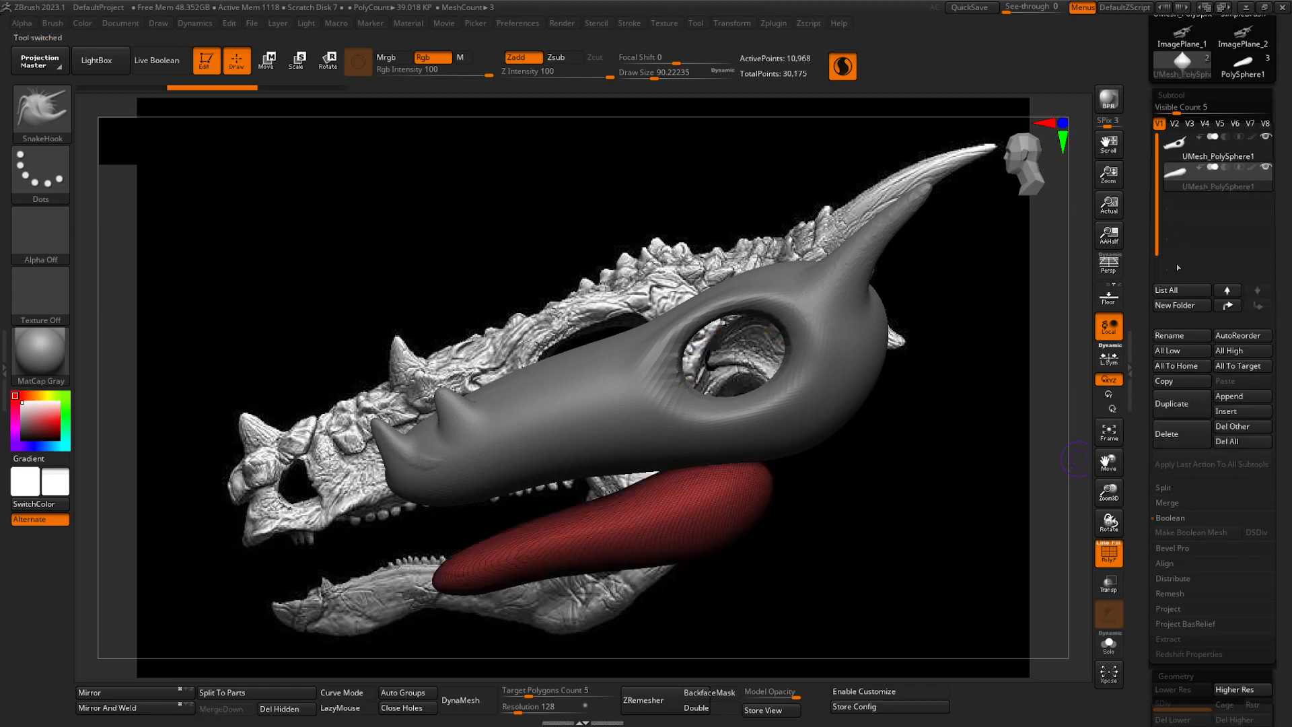
- Append a Cone3D mesh as a subtool at the end of the subtool list
click(1252, 397)
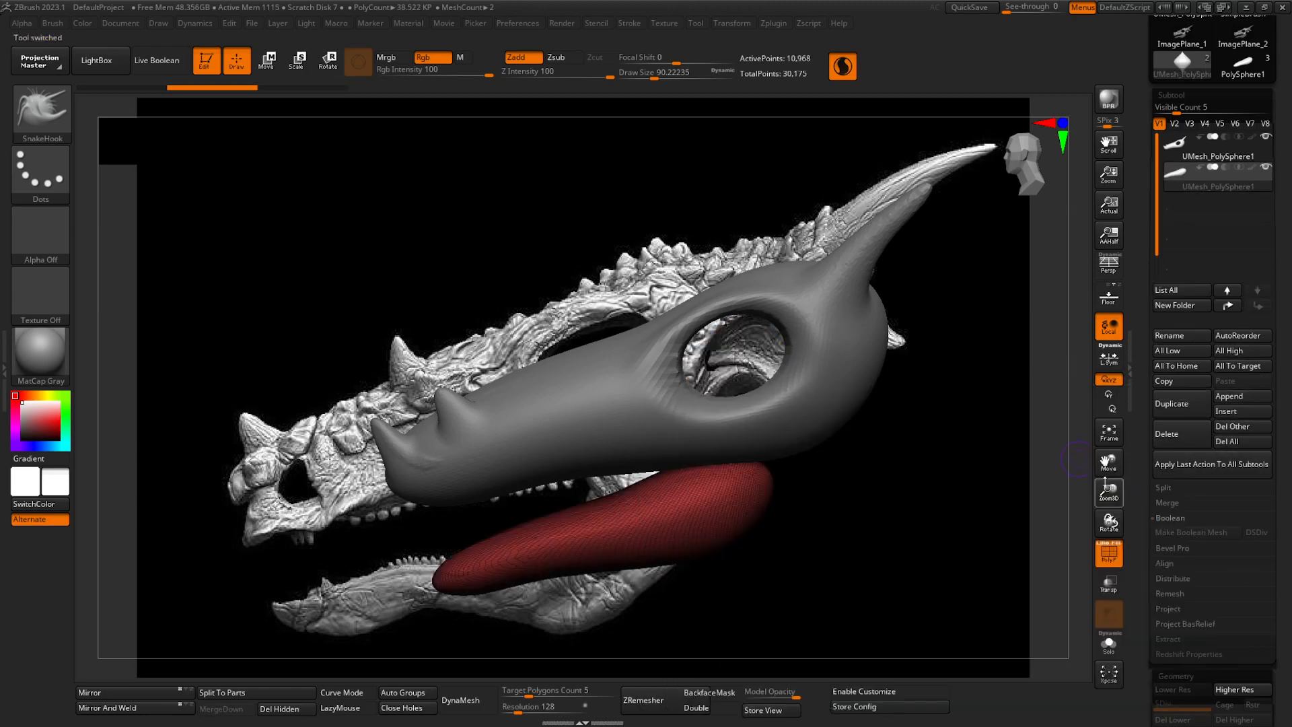
click(1242, 396)
click(865, 478)
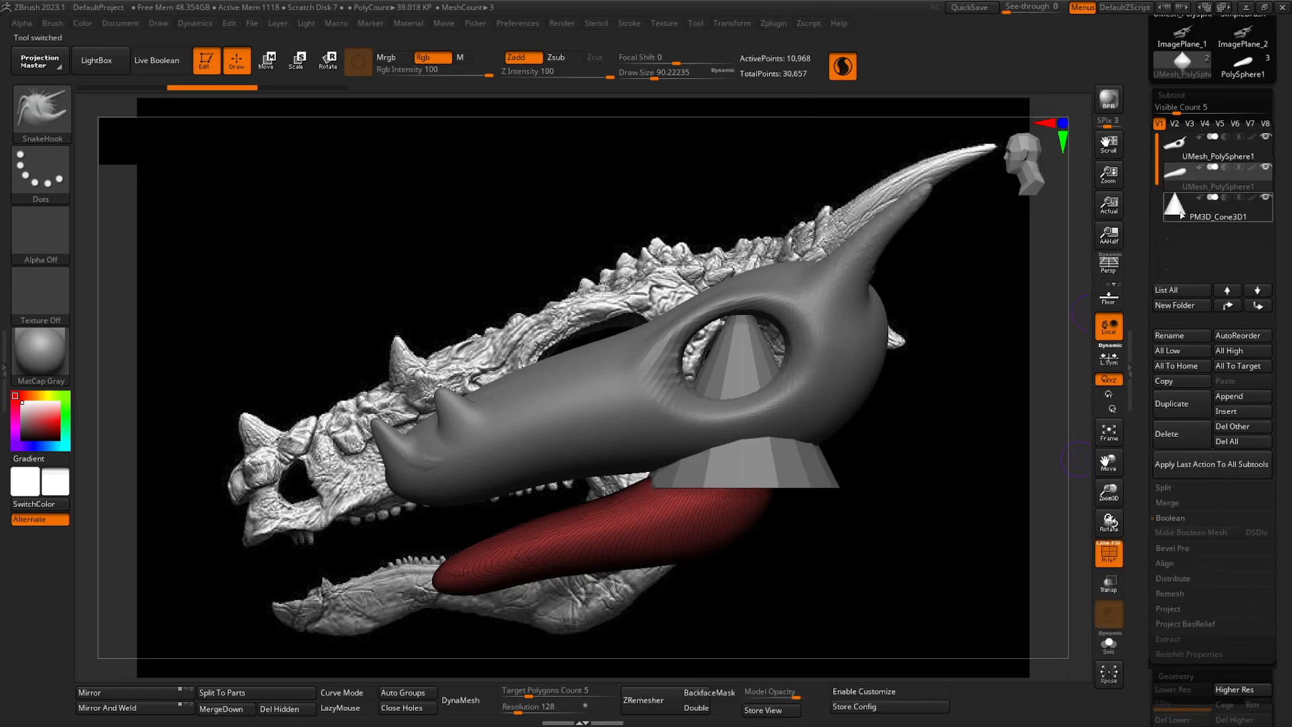
mouse_move(1182, 215)
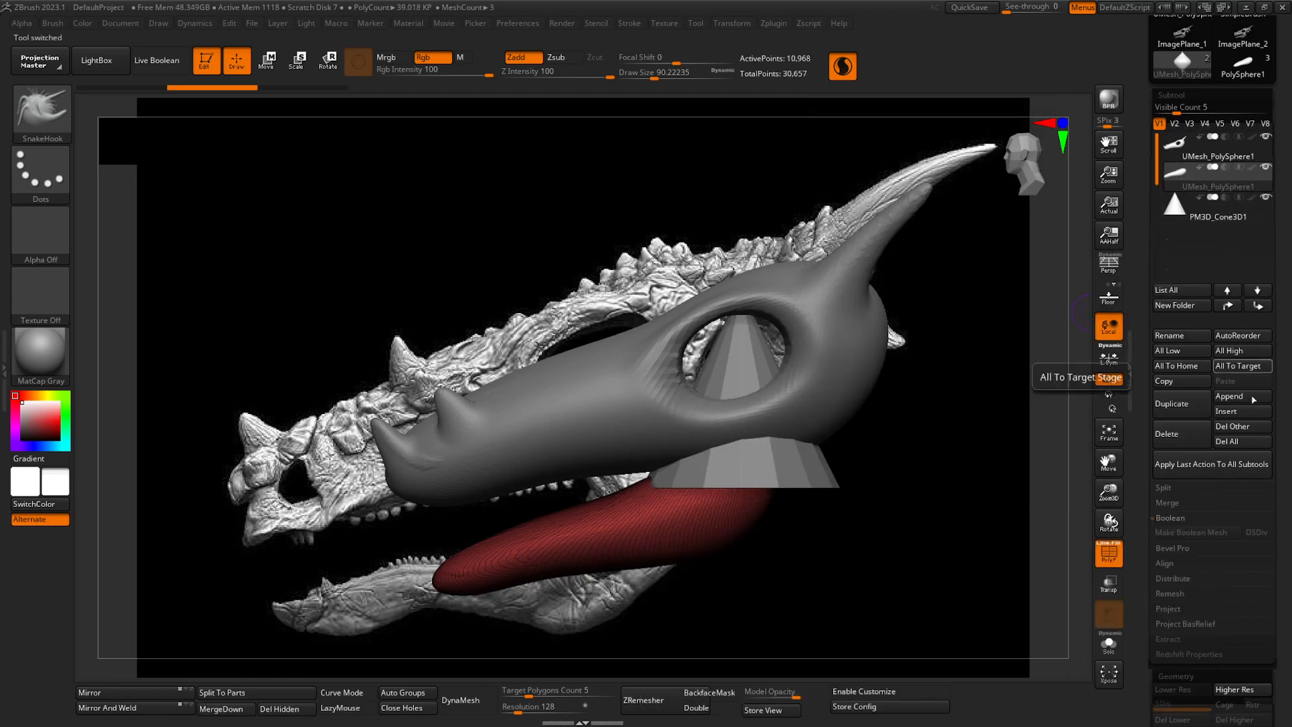
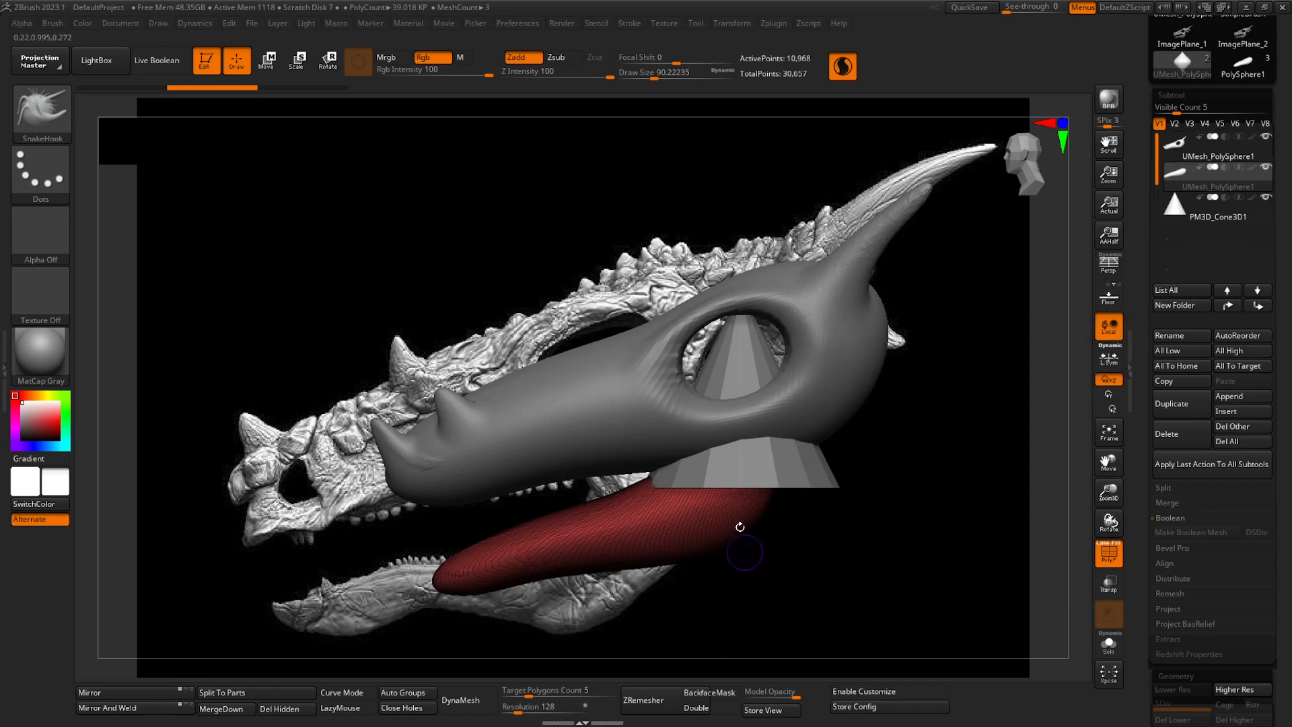
- Make the cone the active subtool and move it out of the skull to in front of the snout
alt+click(802, 471)
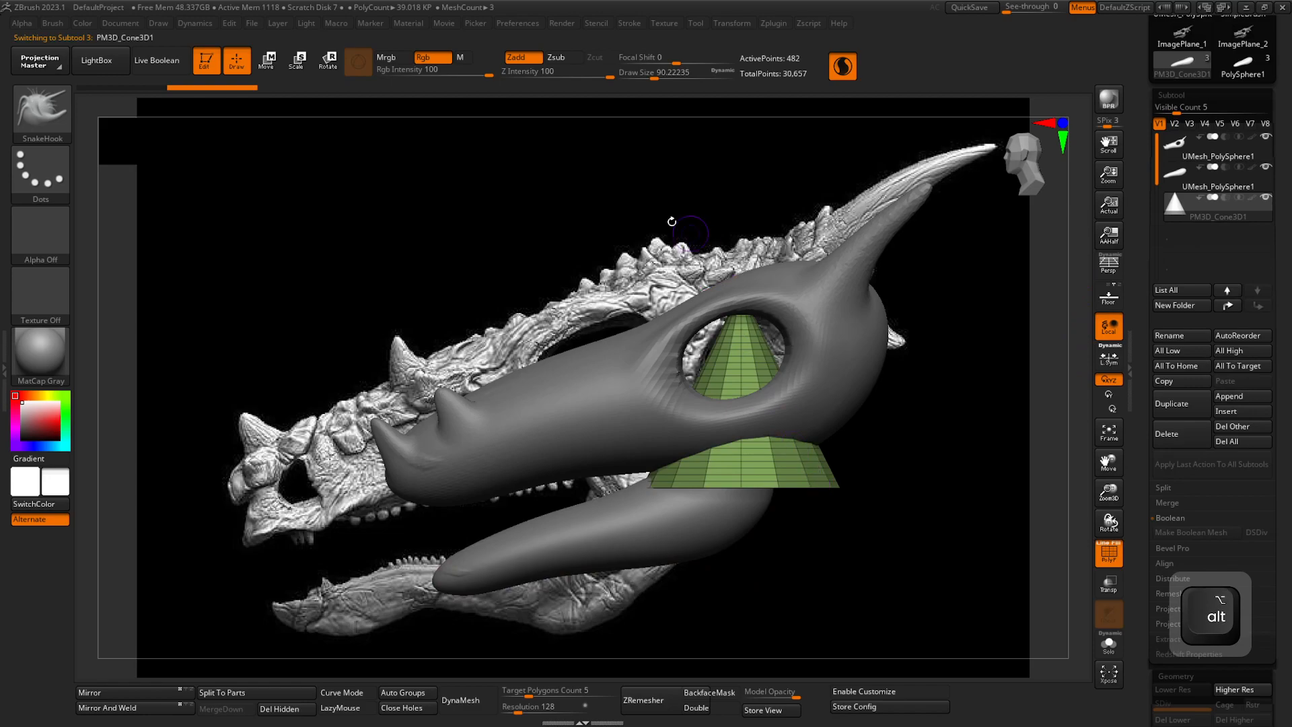
key(w)
drag(666, 391, 279, 367)
drag(290, 297, 290, 345)
drag(290, 394, 301, 336)
alt+drag(427, 497, 572, 510)
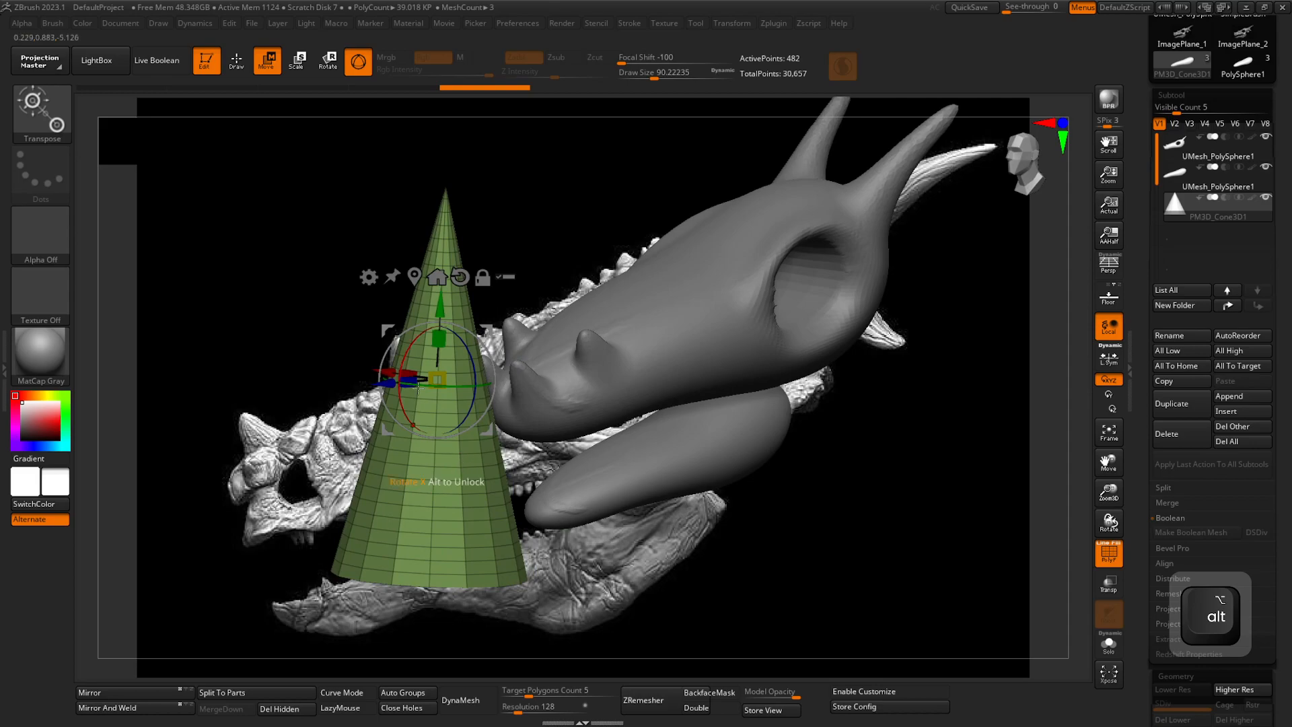
- Convert the cone subtool to a DynaMesh at resolution 128
drag(1143, 625, 1152, 479)
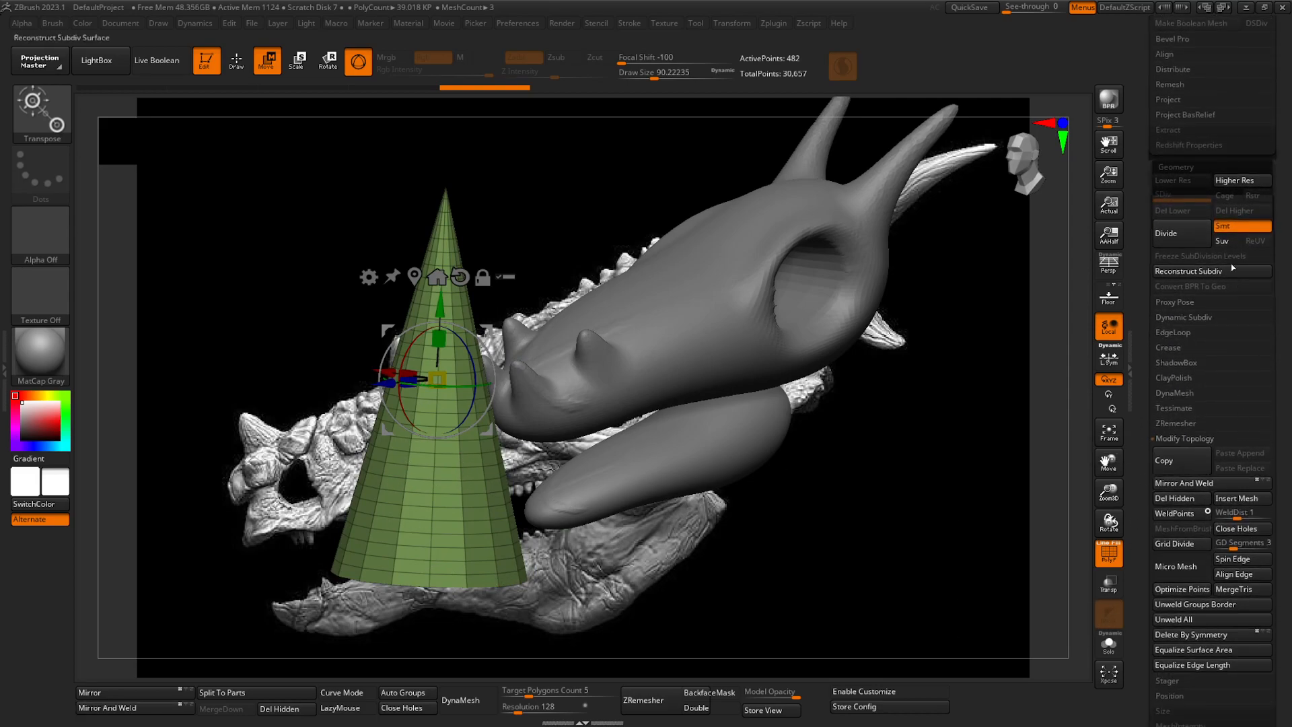
click(1178, 166)
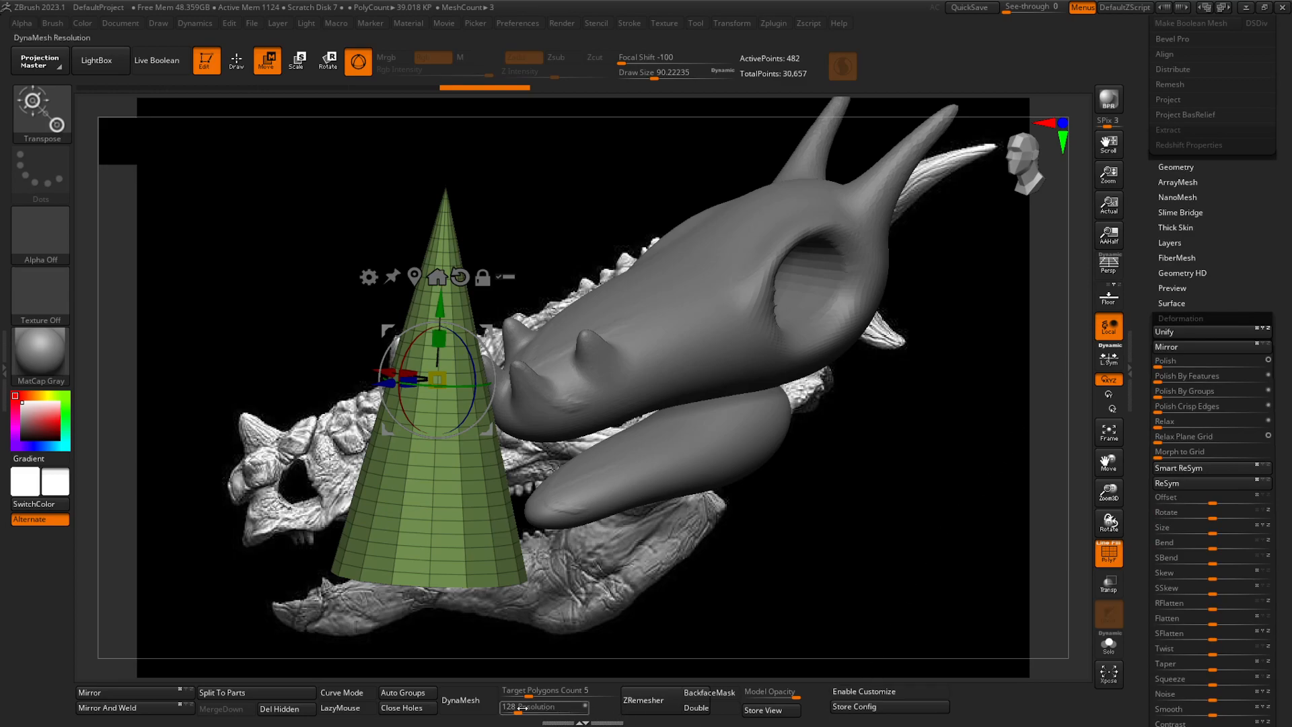
click(474, 701)
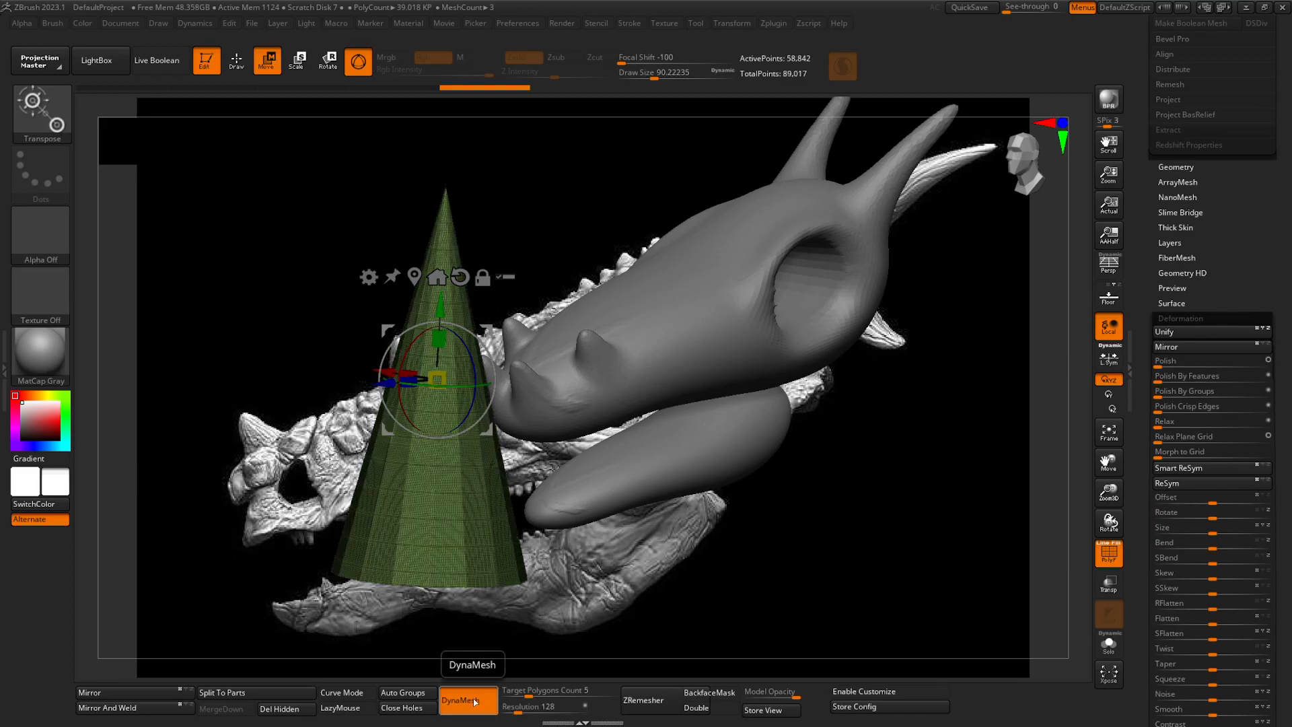
- Lower the DynaMesh resolution to 48 and try to remesh the cone
ctrl+drag(622, 582, 576, 519)
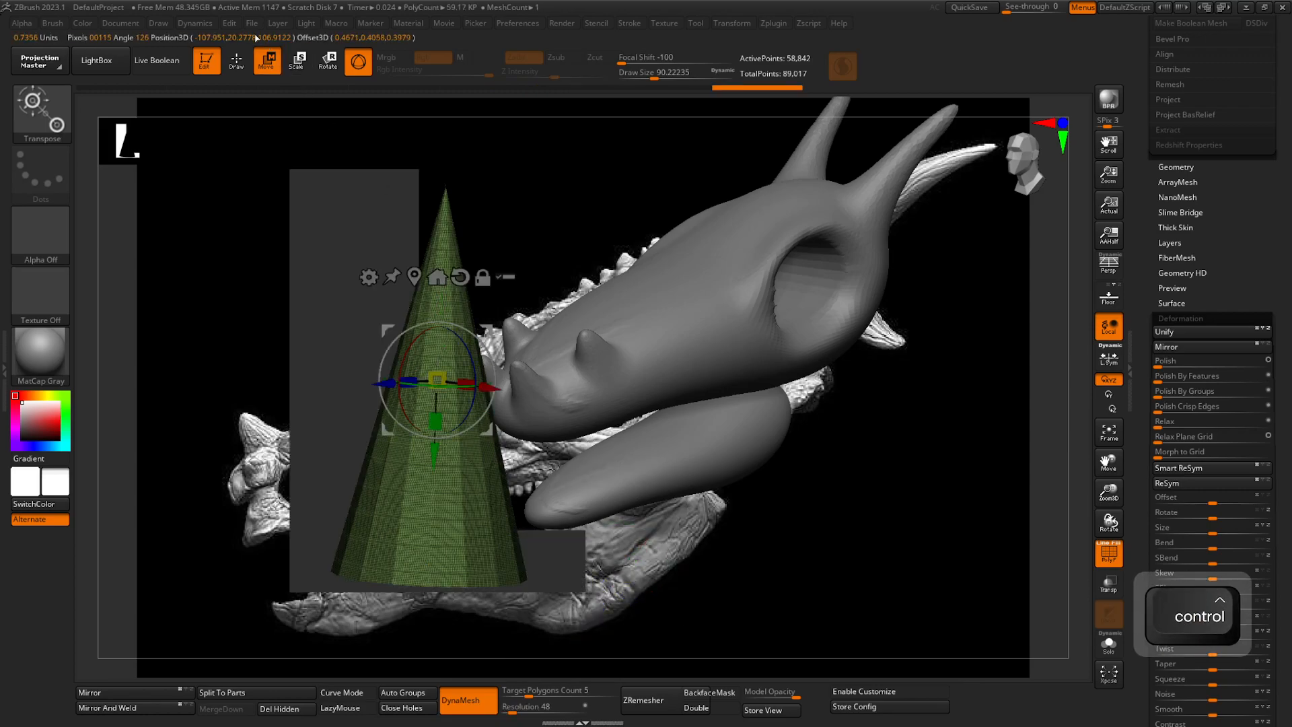
key(q)
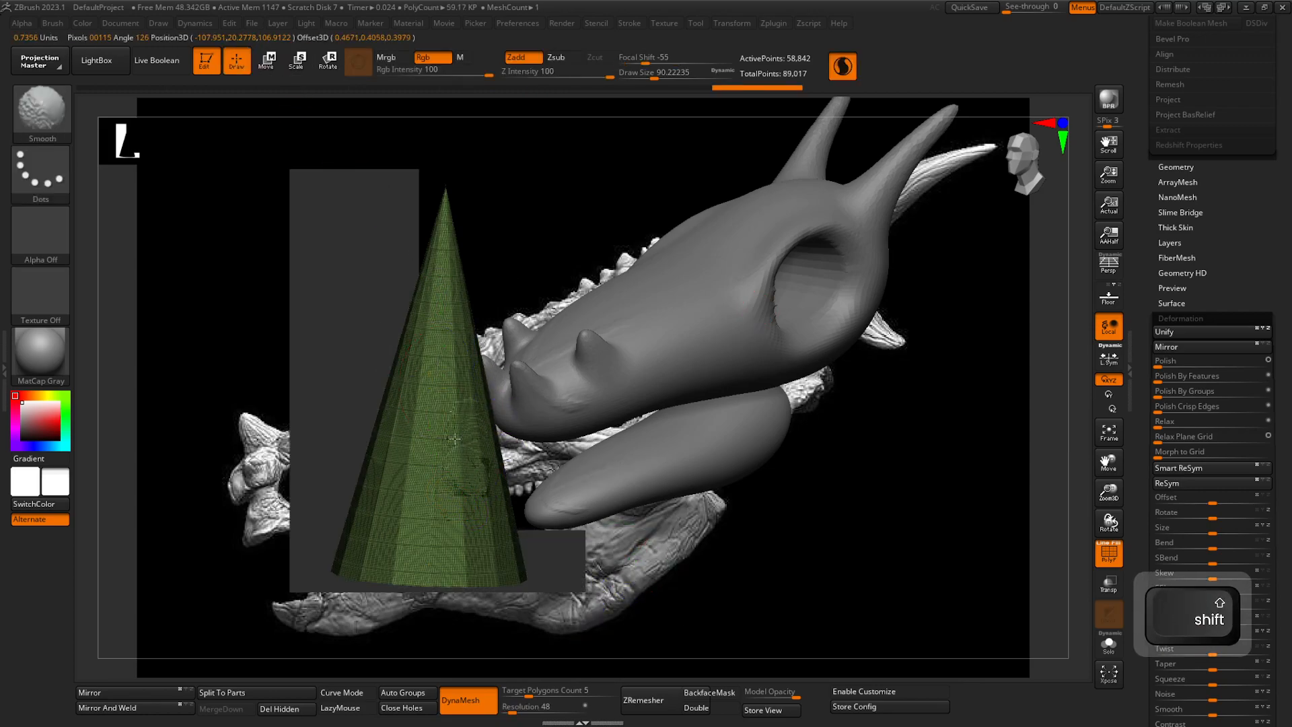
key(ctrl+z)
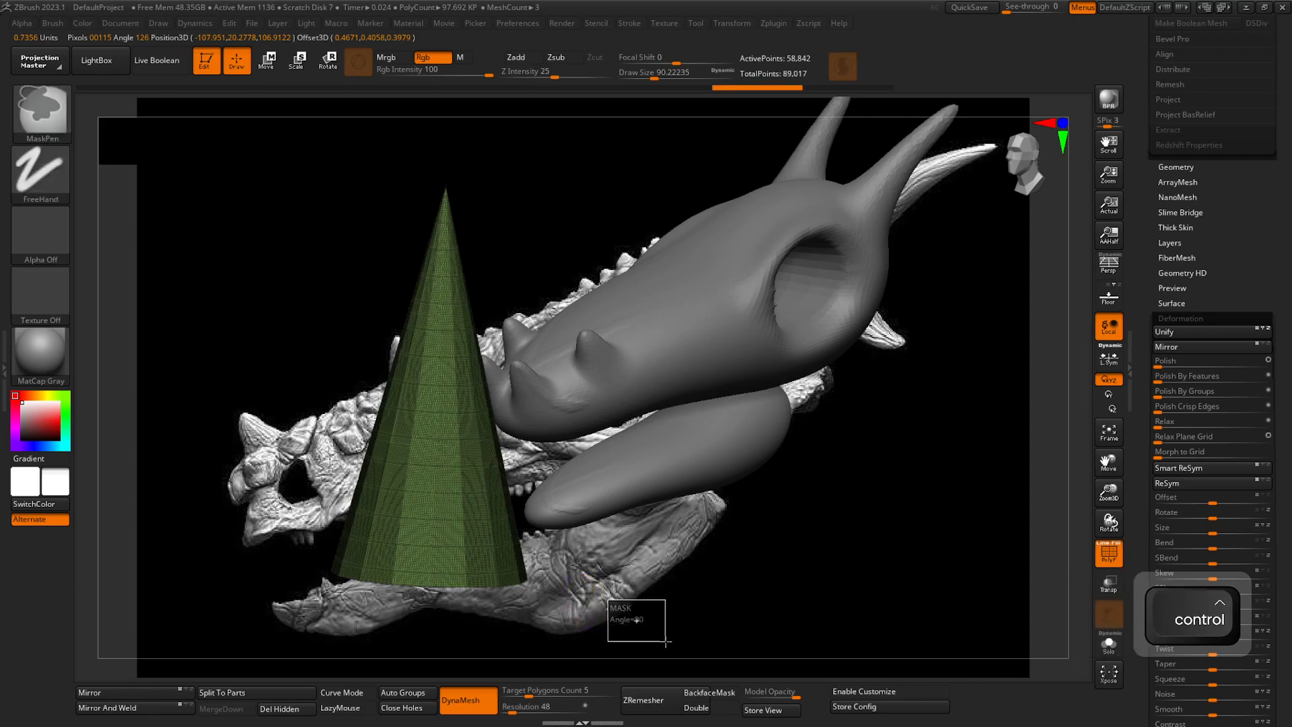
ctrl+right_drag(488, 540, 700, 459)
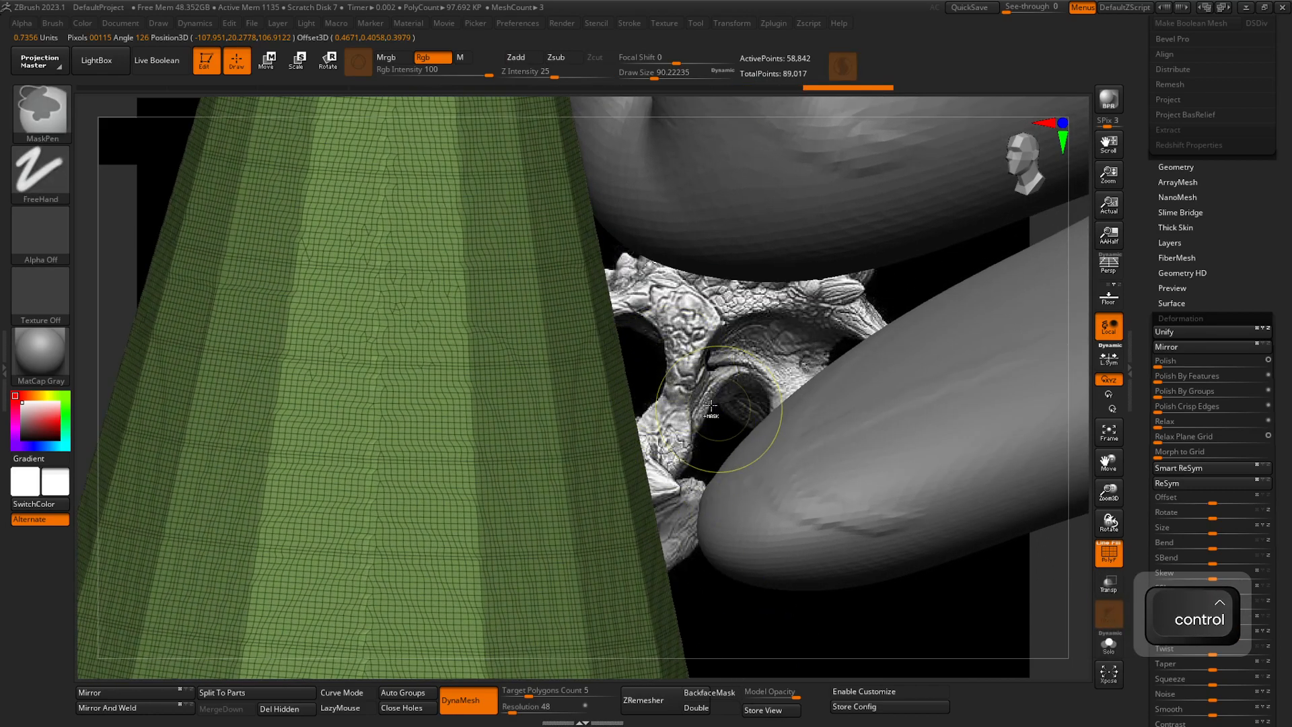
ctrl+drag(688, 306, 548, 475)
ctrl+drag(752, 302, 673, 397)
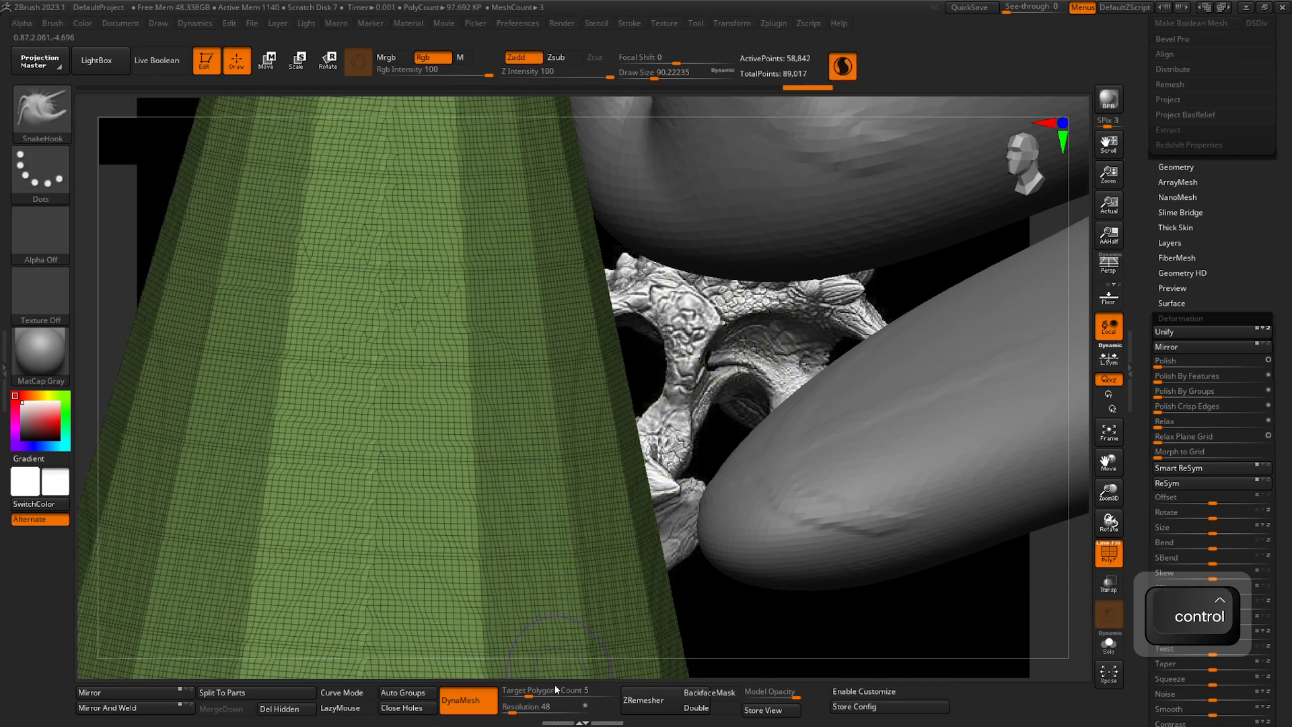
- Smooth the front face of the cone and remesh it with DynaMesh at resolution 48
key(shift)
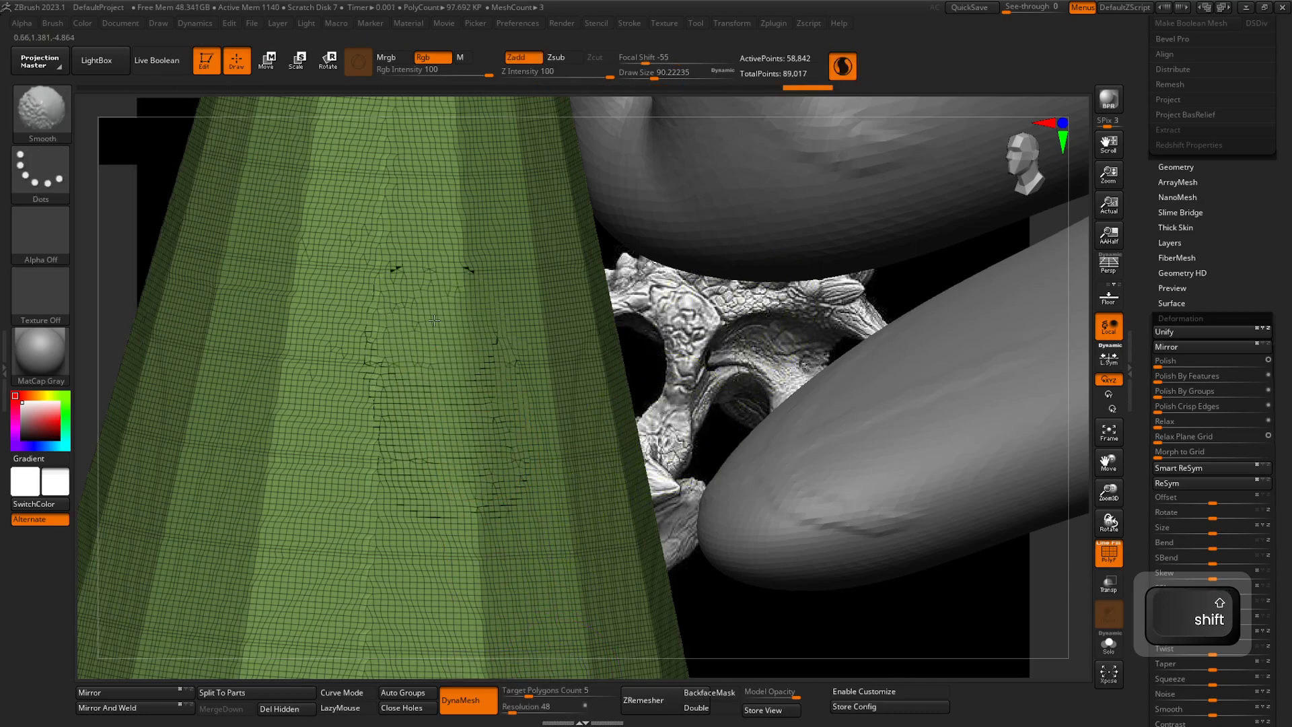
shift+drag(421, 409, 411, 489)
key(ctrl)
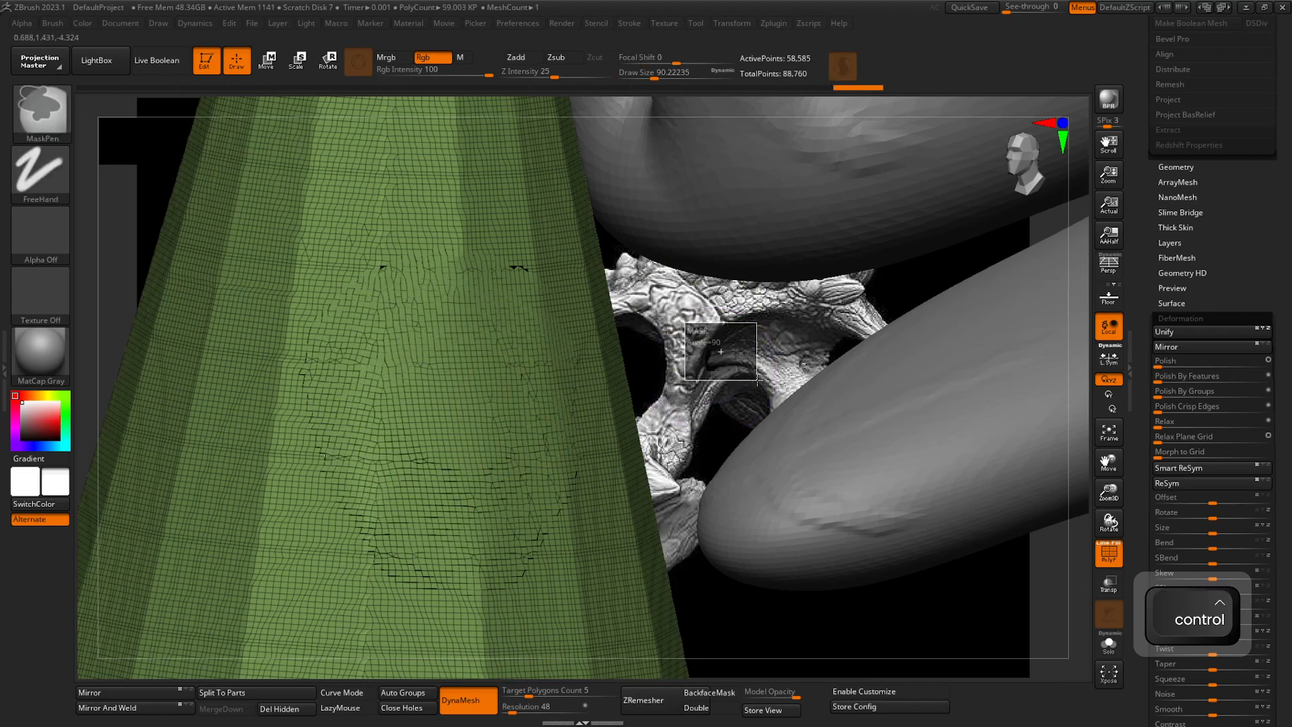
ctrl+drag(773, 405, 774, 408)
ctrl+right_drag(765, 412, 633, 492)
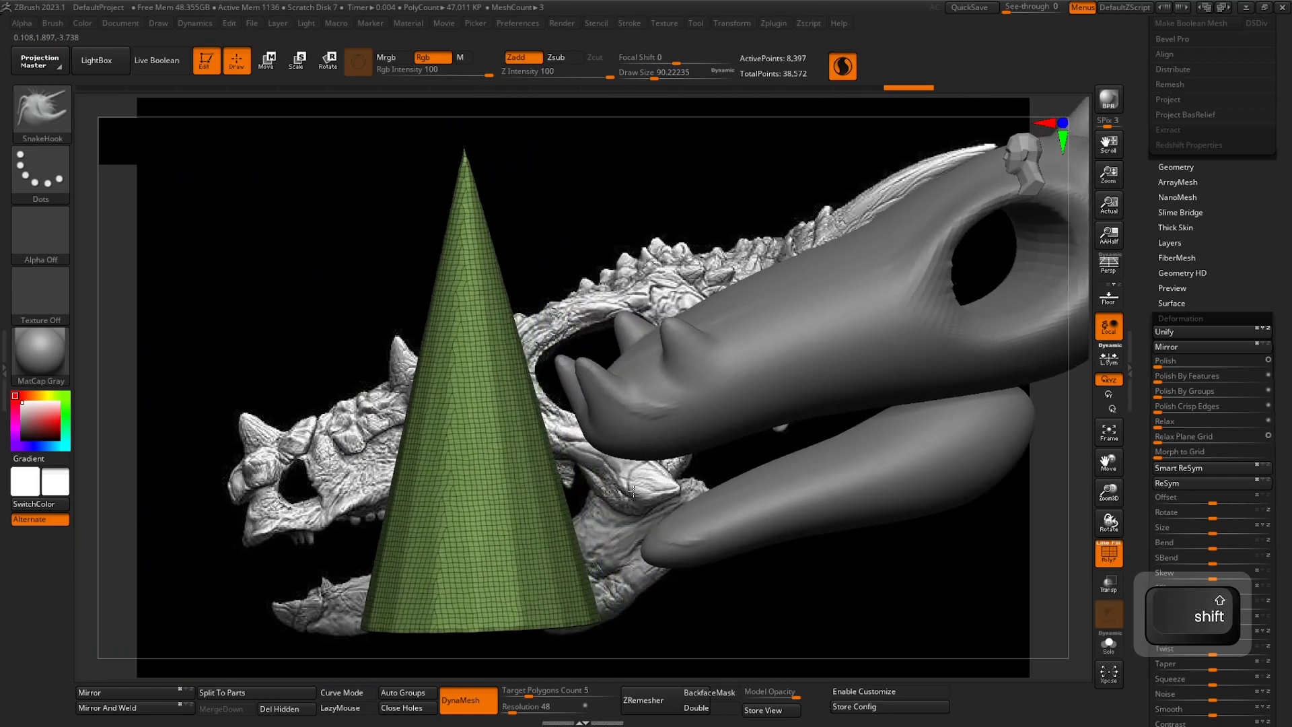
- Switch to the hPolish brush and enlarge its draw size to about 460
key(b)
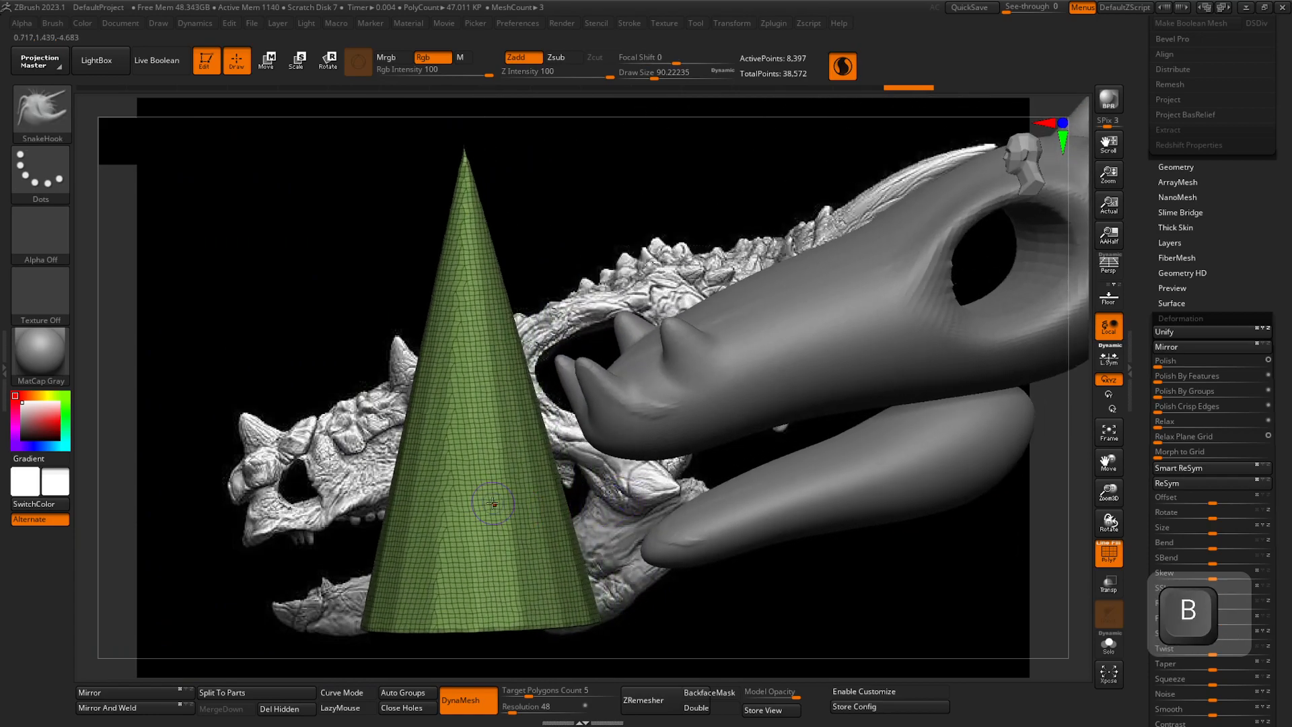
key(h)
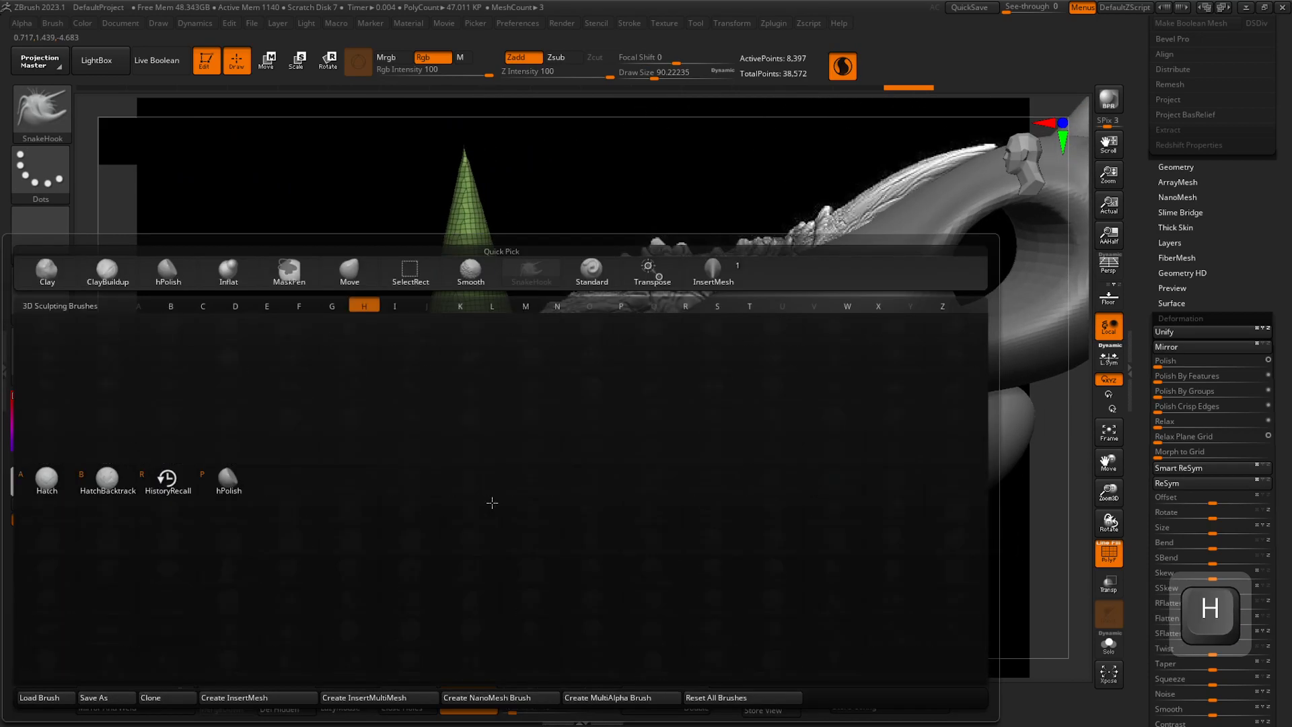
click(235, 490)
key(space)
- Undo a trial polish stroke on the cone and turn off Sculptris Pro mode
mouse_move(437, 504)
mouse_down()
mouse_move(482, 504)
mouse_move(422, 593)
mouse_move(464, 256)
mouse_move(434, 202)
mouse_move(455, 489)
mouse_up()
right_drag(455, 488, 463, 539)
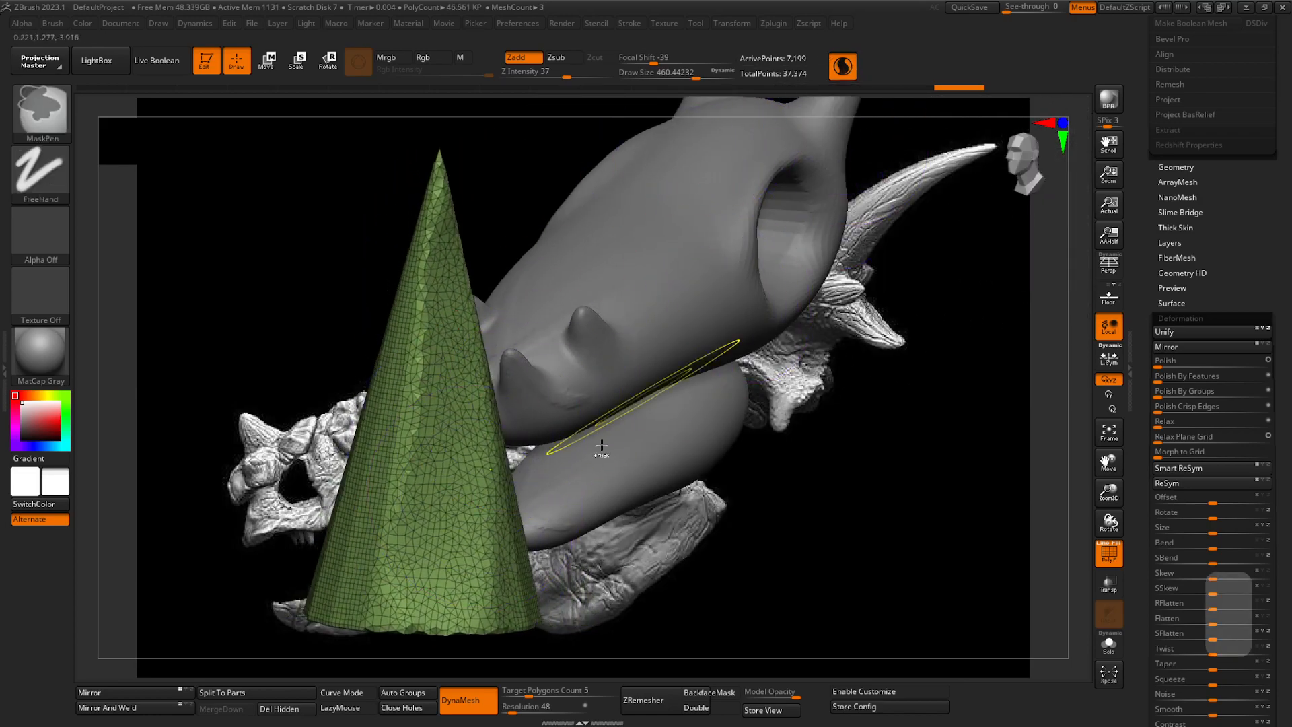
key(ctrl+z)
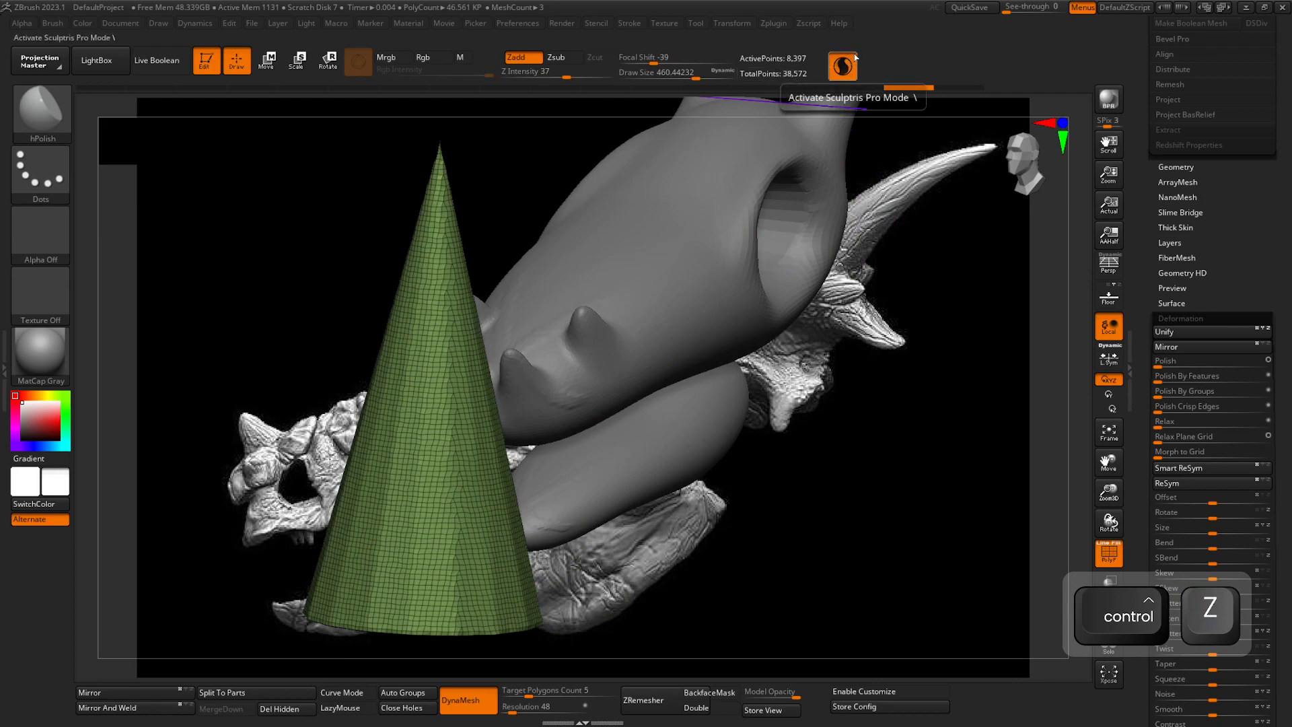
key(ctrl+z)
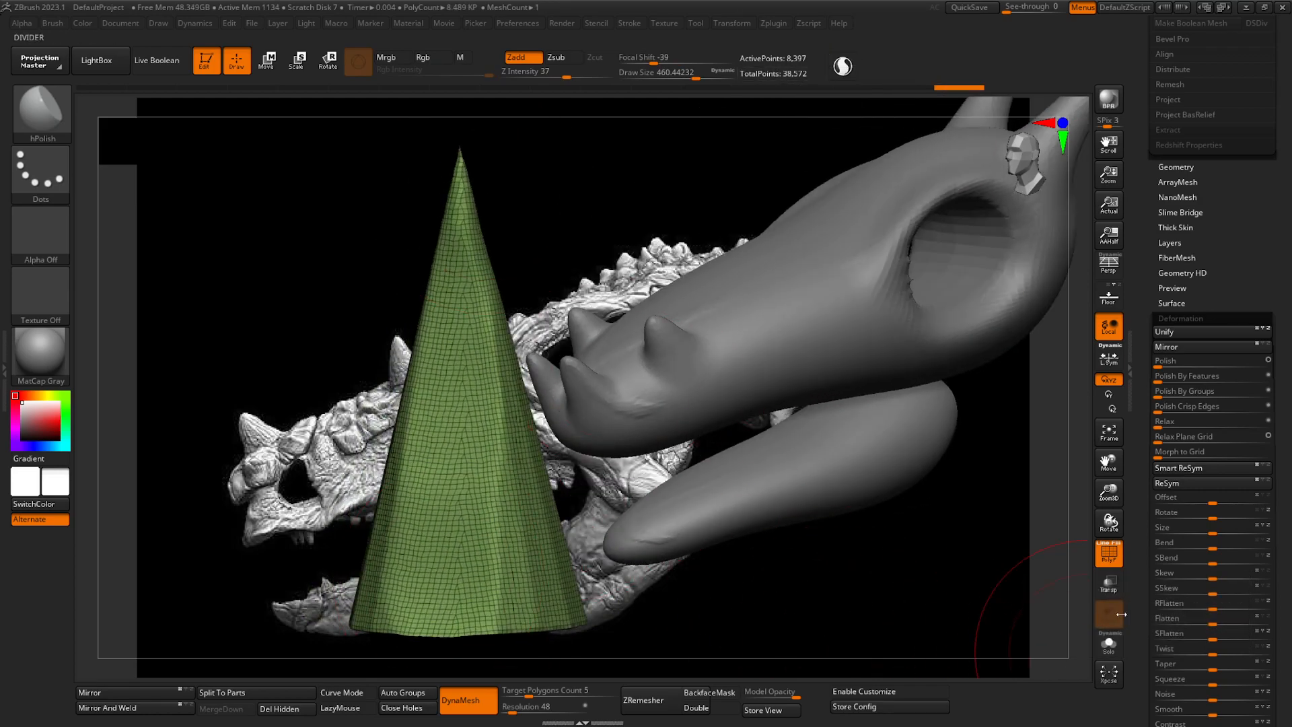
- Hide the polygon wireframe, then polish and smooth the cone's side from base to tip
click(1109, 553)
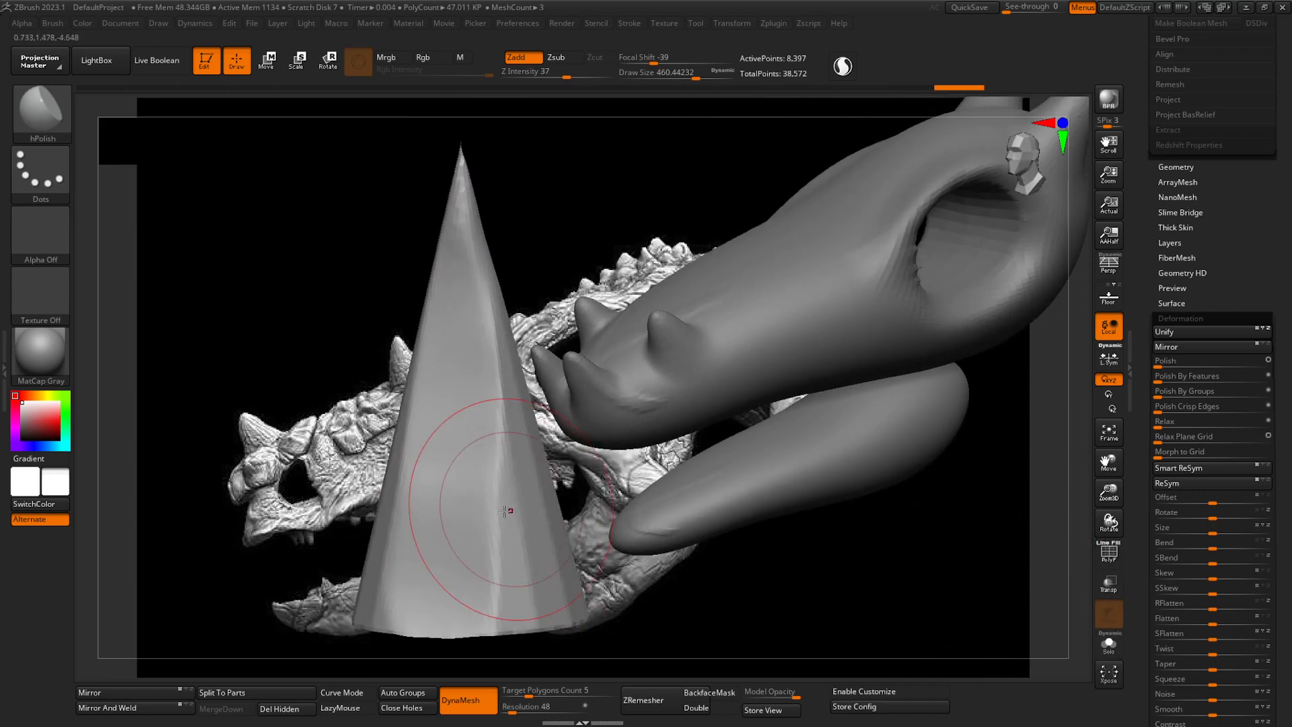
drag(539, 581, 516, 389)
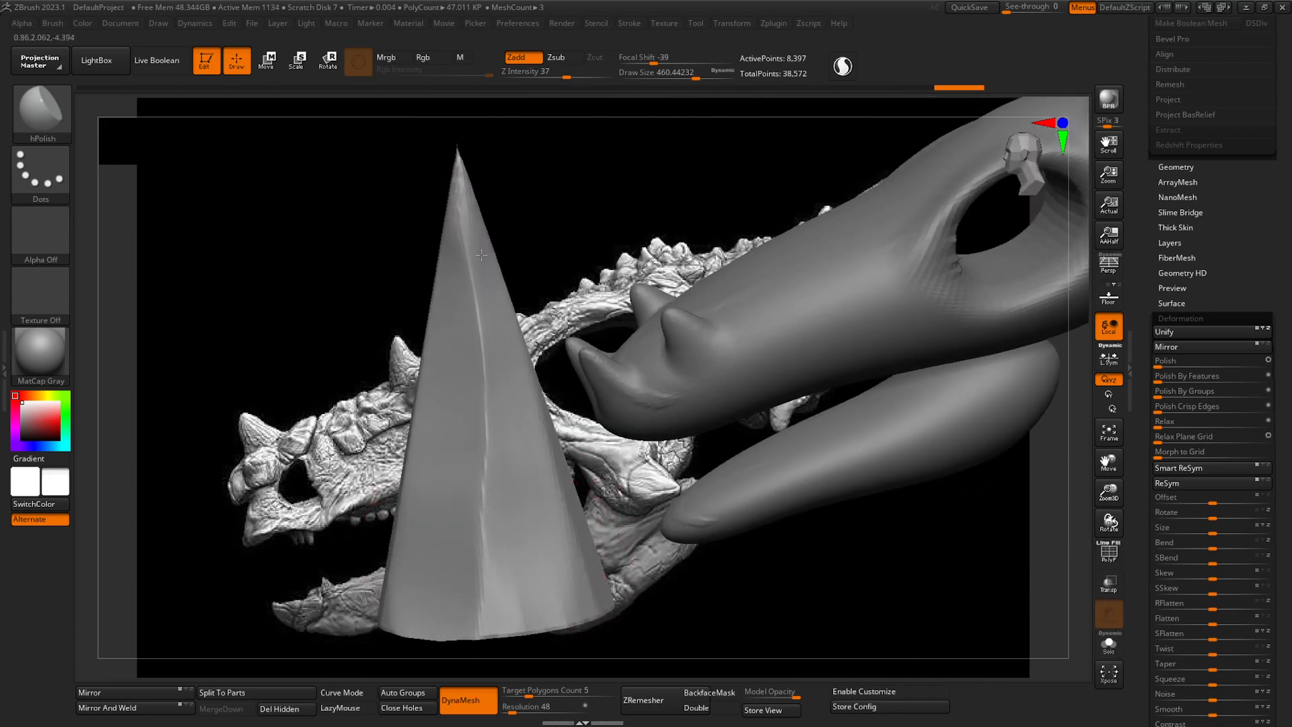
mouse_move(498, 286)
mouse_down()
mouse_move(526, 515)
mouse_move(505, 621)
mouse_up()
right_drag(572, 569, 663, 564)
mouse_move(532, 532)
shift+mouse_down()
mouse_move(514, 366)
mouse_move(522, 303)
shift+mouse_up()
shift+right_drag(528, 481, 609, 491)
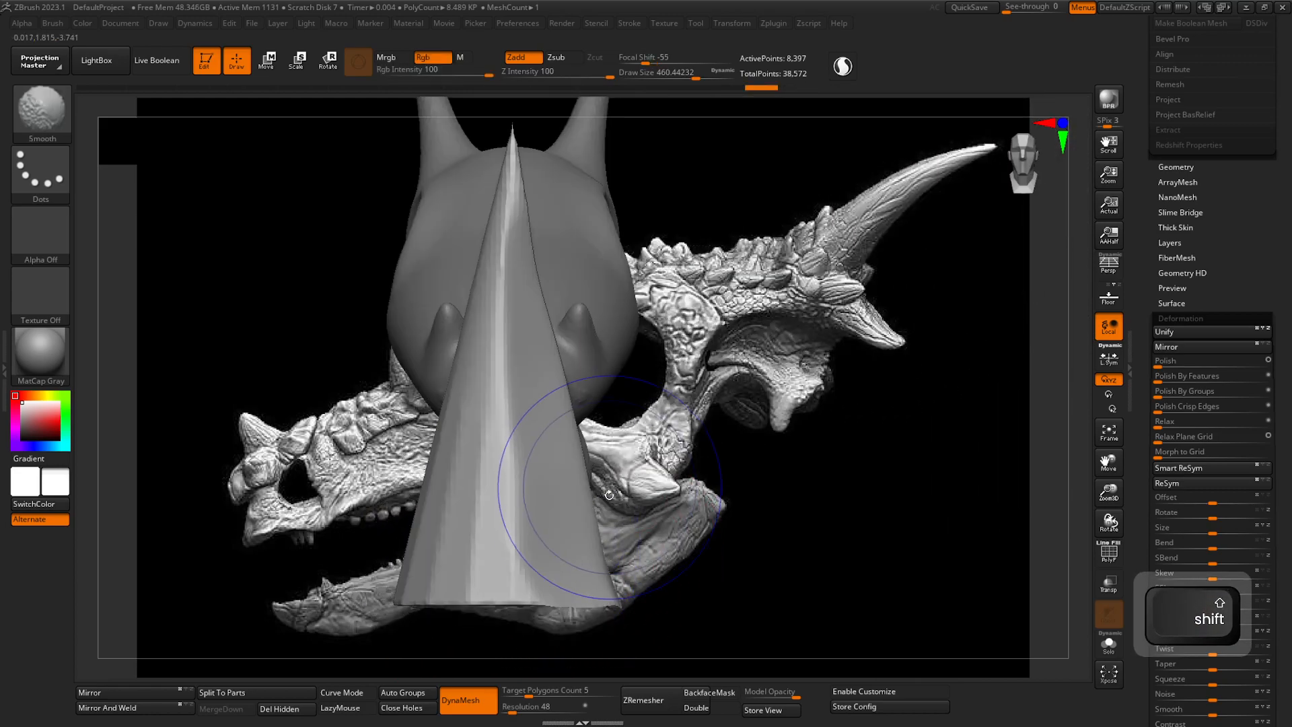
- Turn on X symmetry, flip the cone with Mirror and make it symmetrical with Mirror And Weld
key(x)
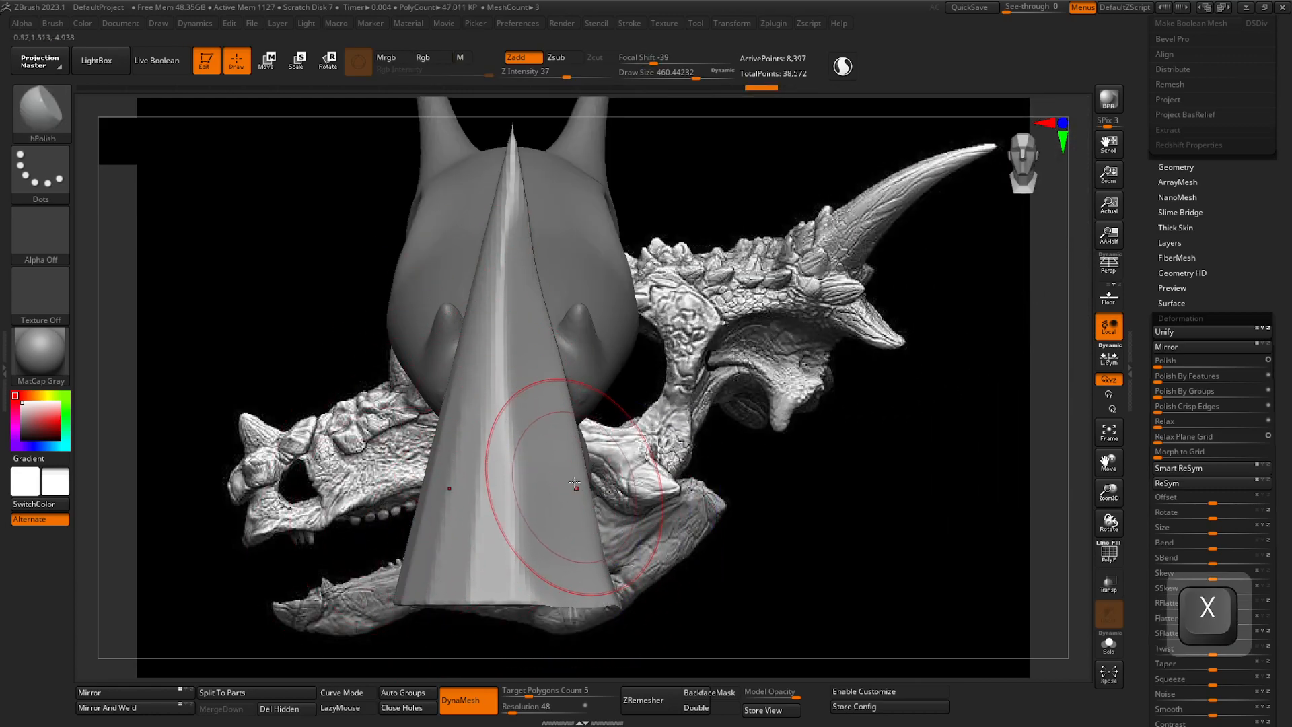
click(142, 708)
key(ctrl)
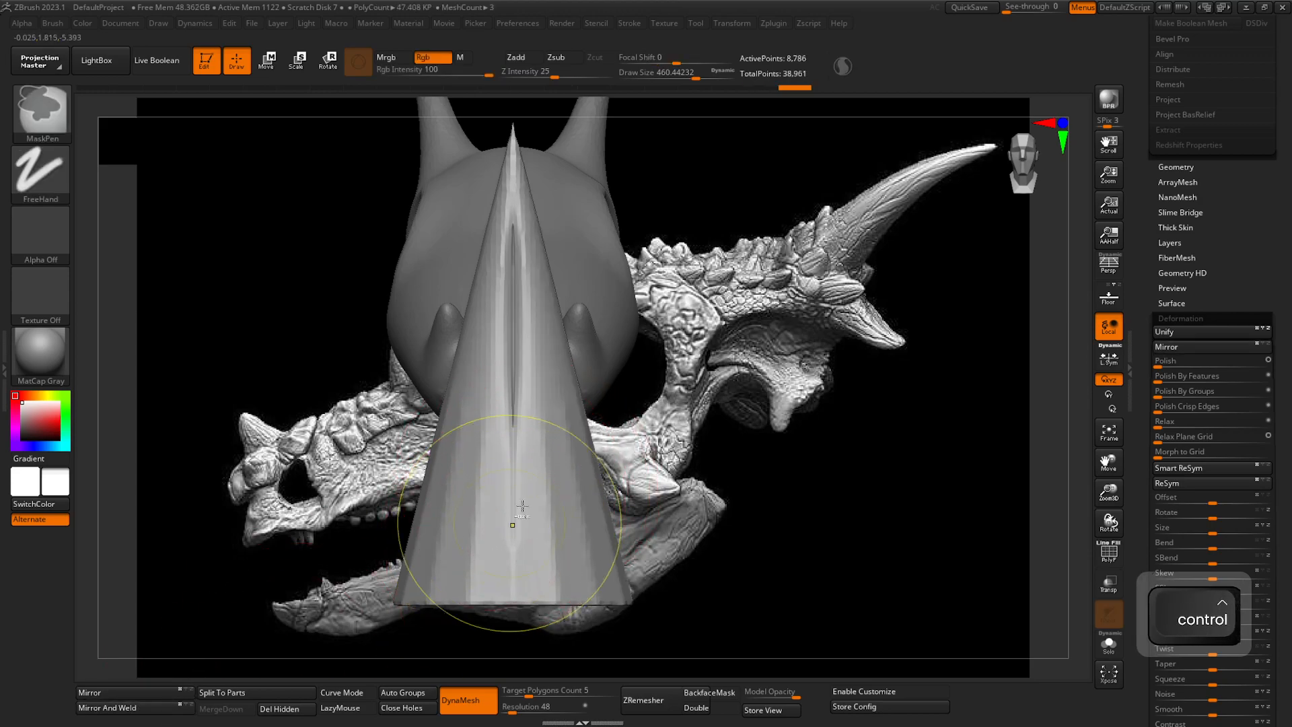
key(ctrl+z)
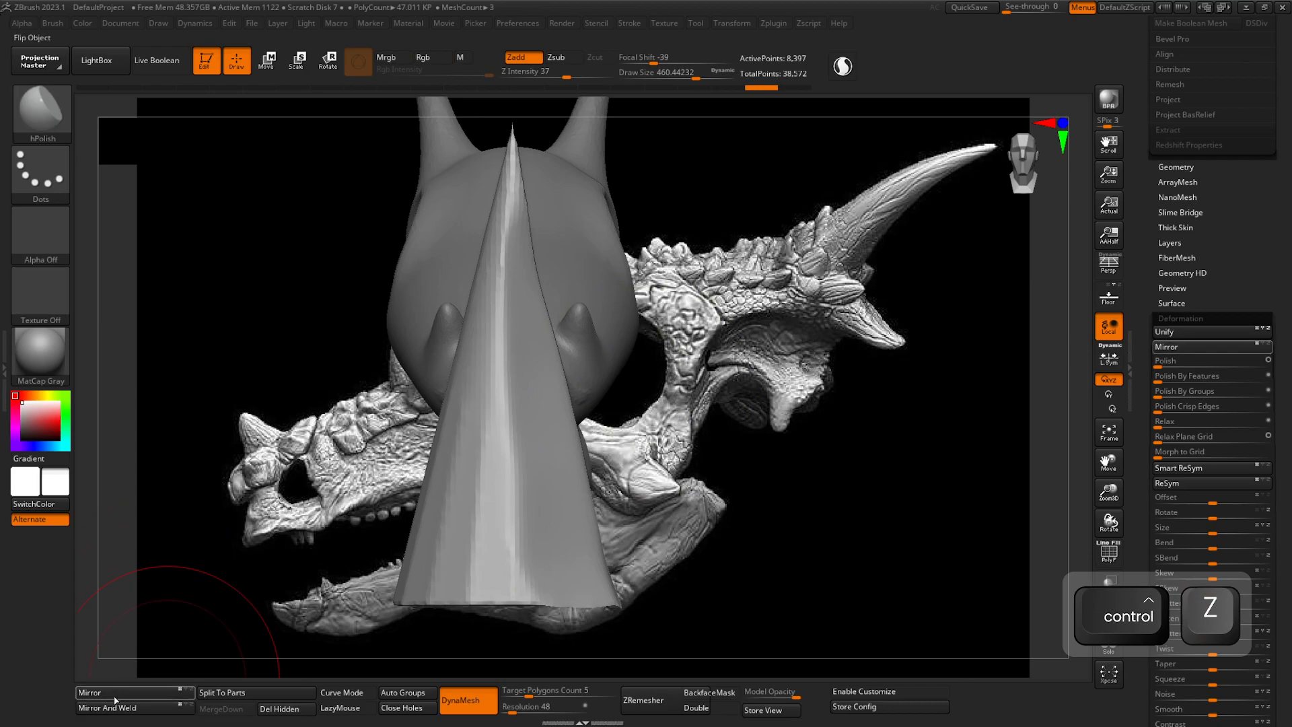
click(115, 698)
click(127, 708)
- Smooth the cone's surface and bend its upper half into a curved horn shape with the Move brush
mouse_move(193, 640)
mouse_down()
mouse_move(461, 483)
mouse_move(432, 486)
mouse_up()
shift+drag(568, 443, 592, 289)
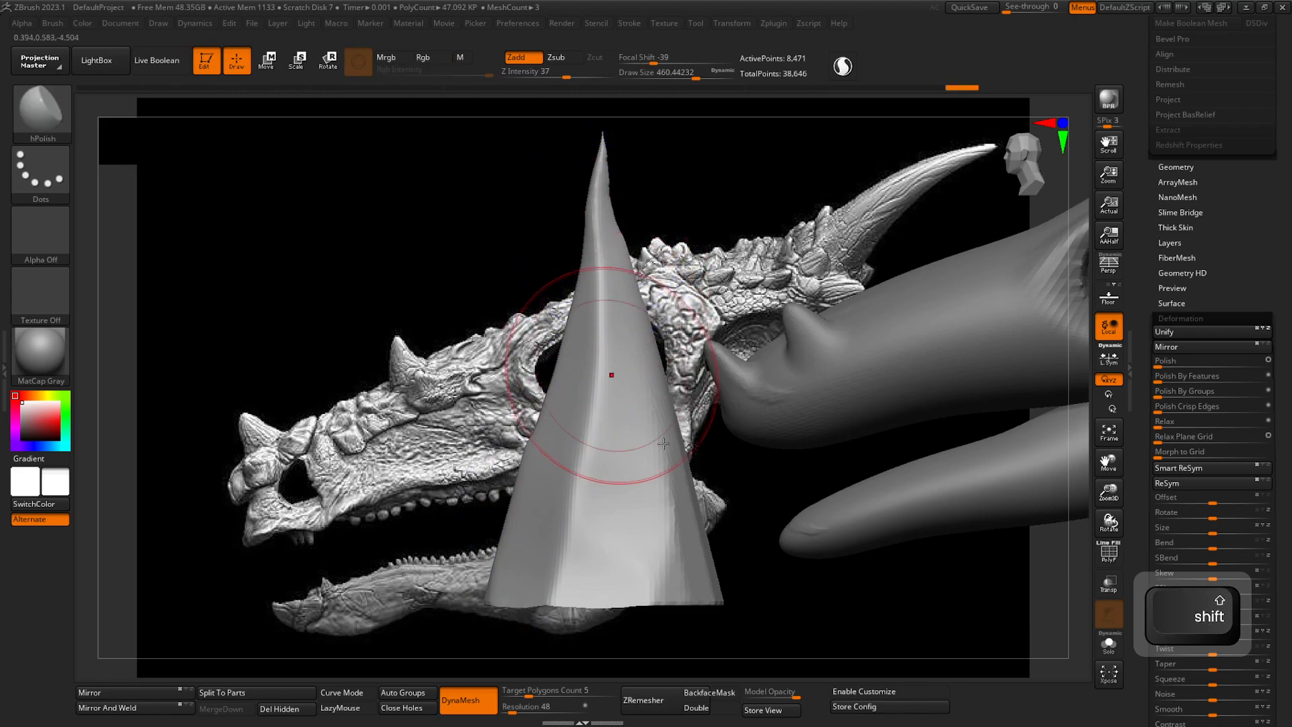
key(b)
key(ctrl)
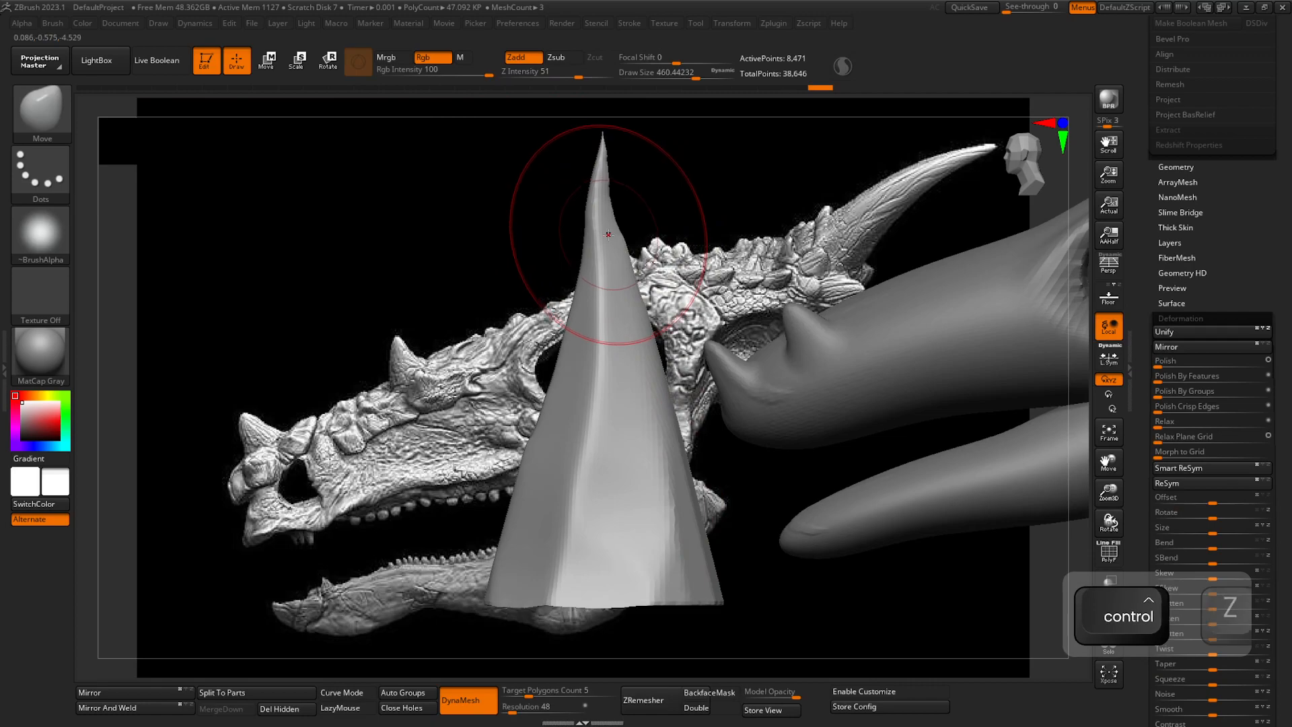
key(ctrl+z)
key(ctrl+z)
key(ctrl+z)
key(ctrl+z)
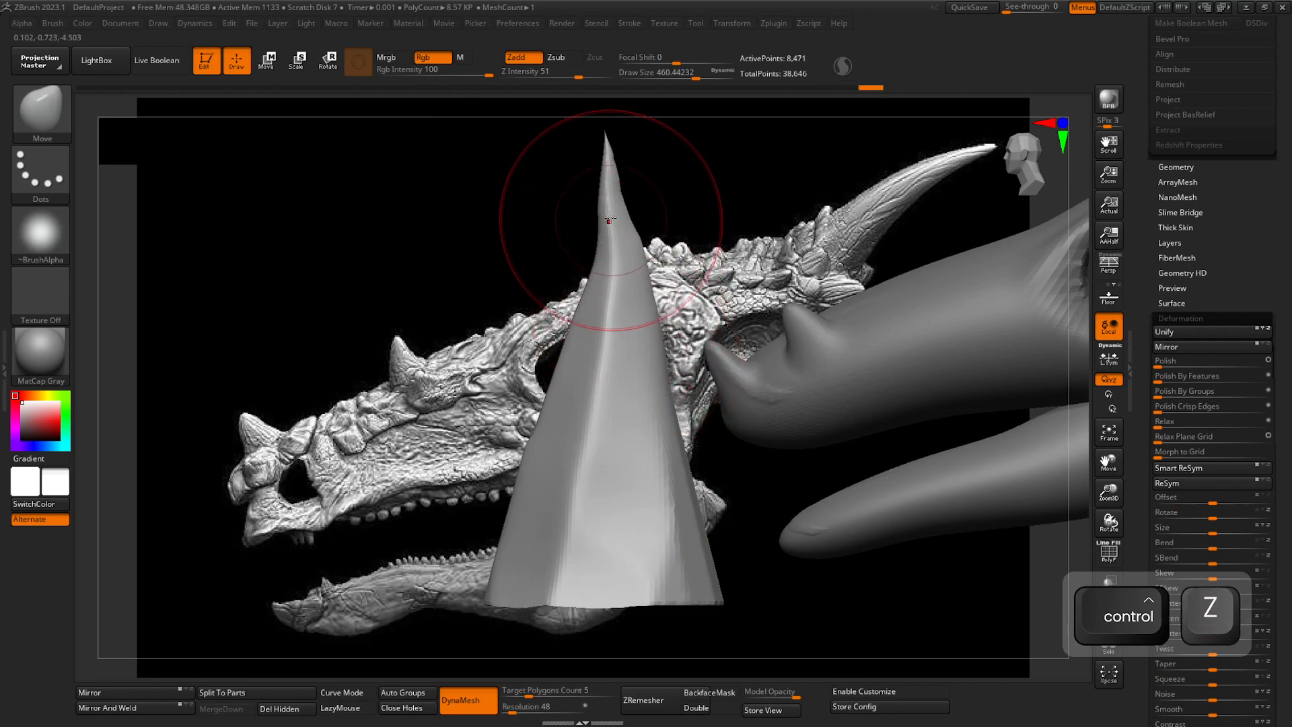
mouse_move(612, 350)
mouse_down()
mouse_move(635, 306)
mouse_move(596, 269)
mouse_up()
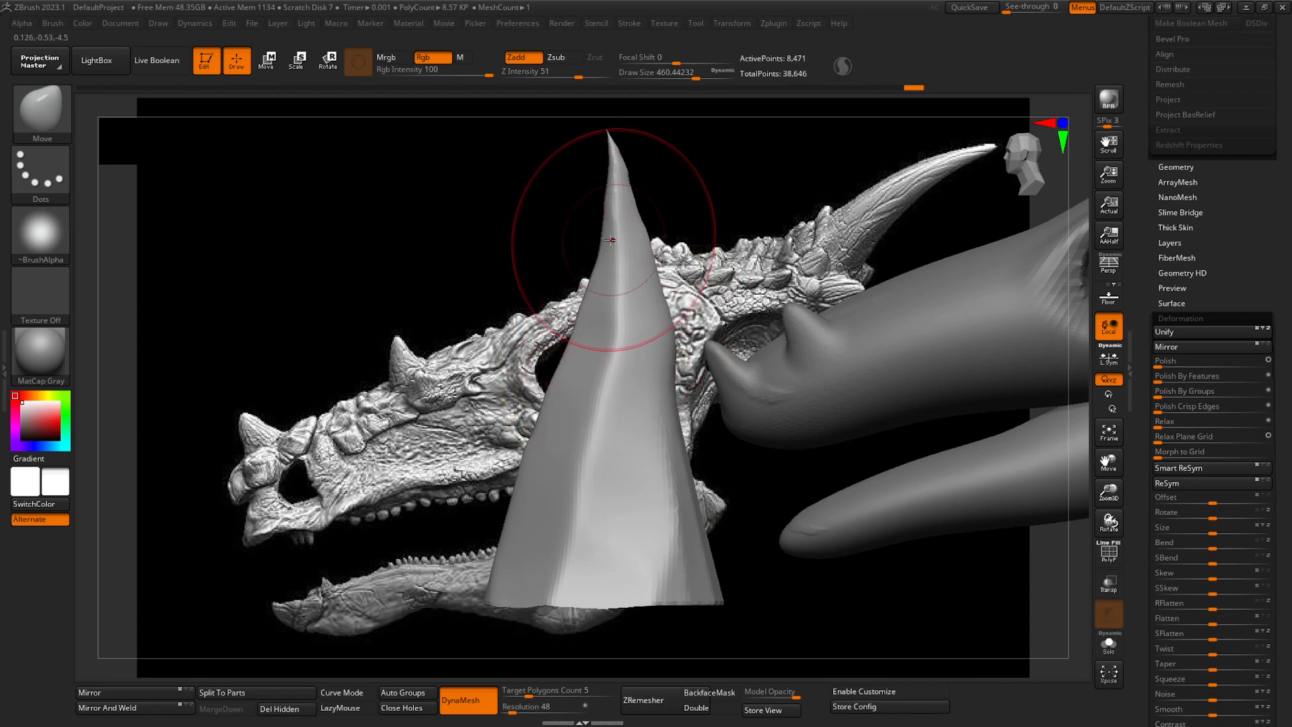
- Display the cone's polygon wireframe and open the ZRemesher settings within its geometry options
click(1109, 553)
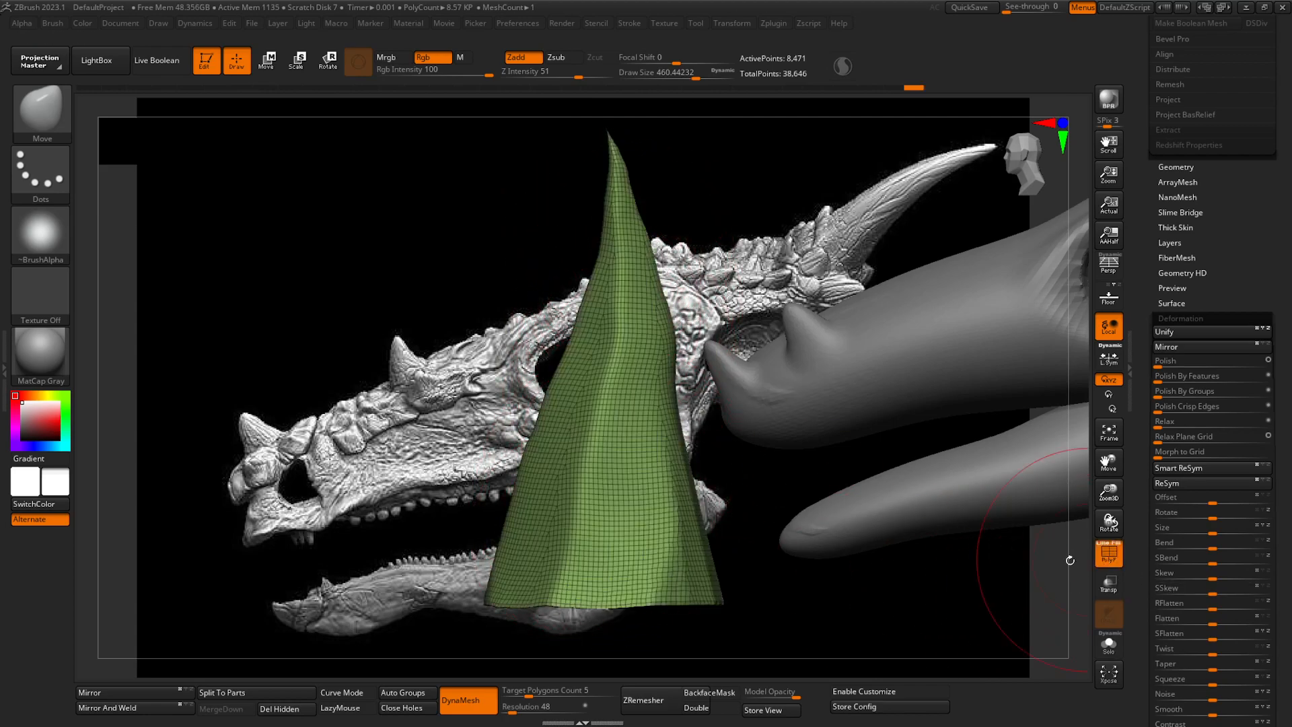
mouse_move(600, 486)
right_down()
mouse_move(733, 495)
mouse_move(608, 501)
right_up()
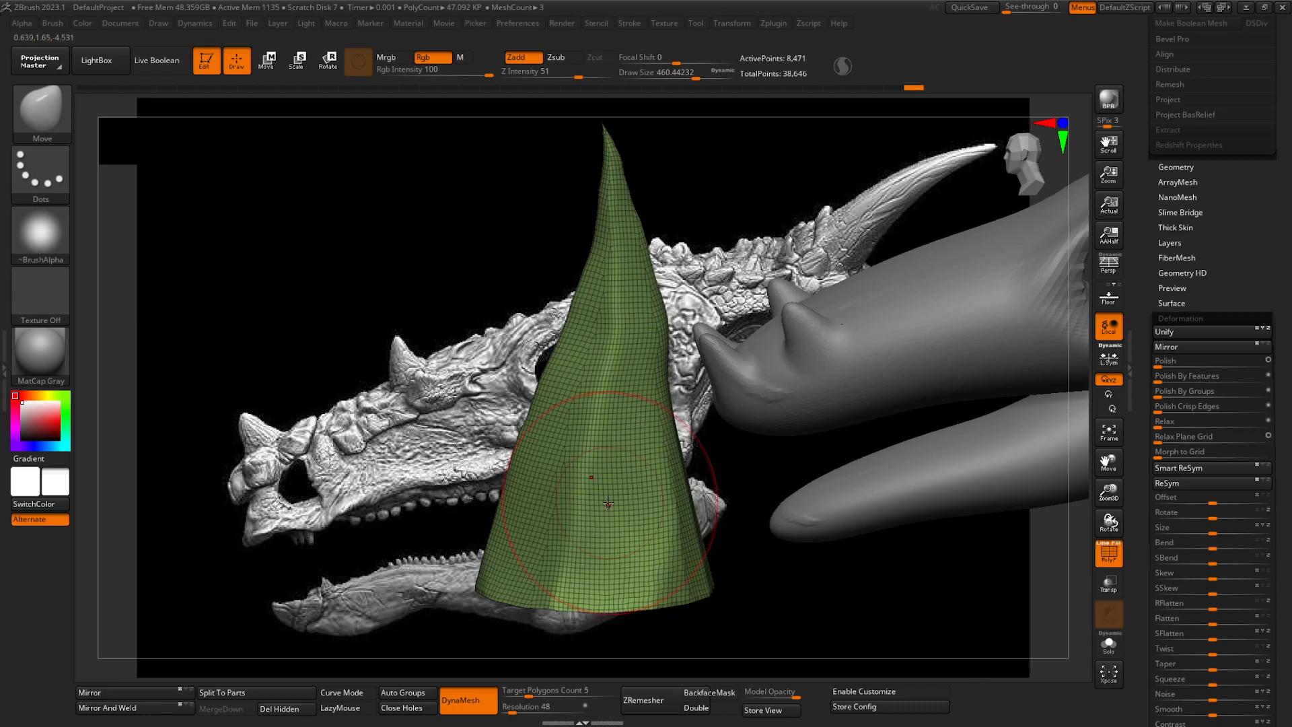
scroll(1184, 525, down, 7)
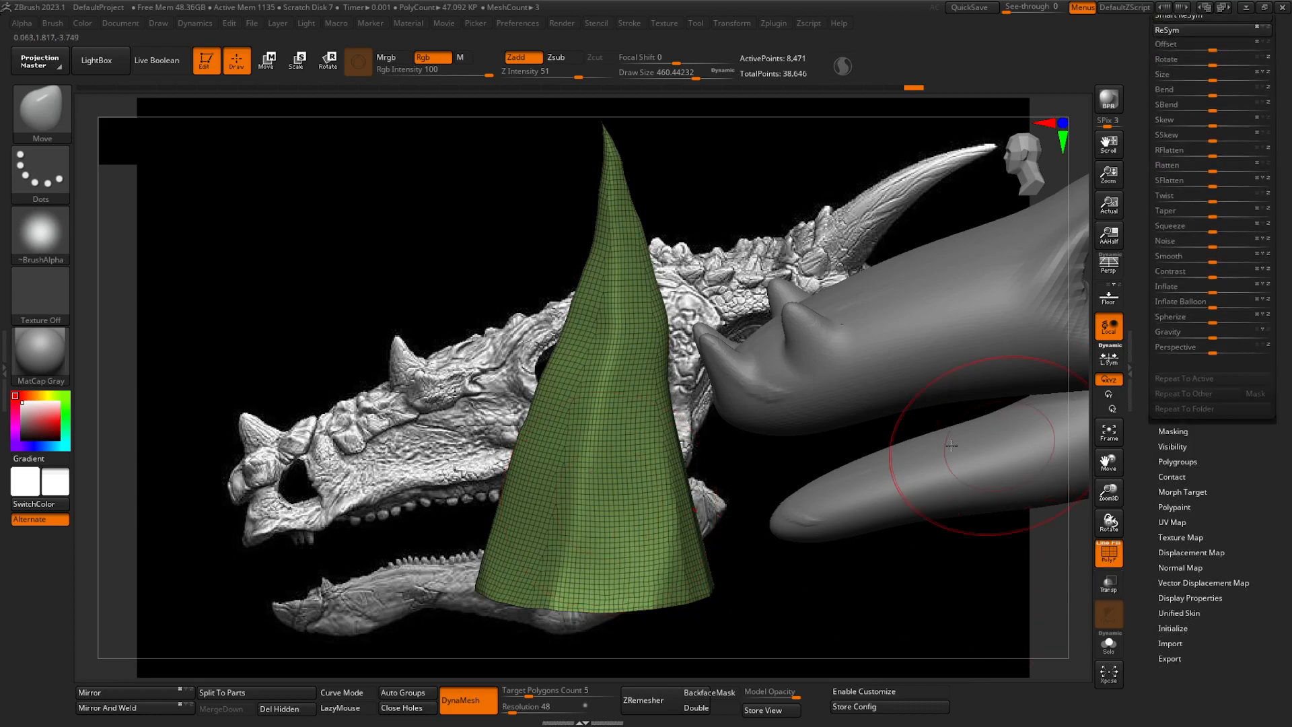
scroll(1170, 597, up, 7)
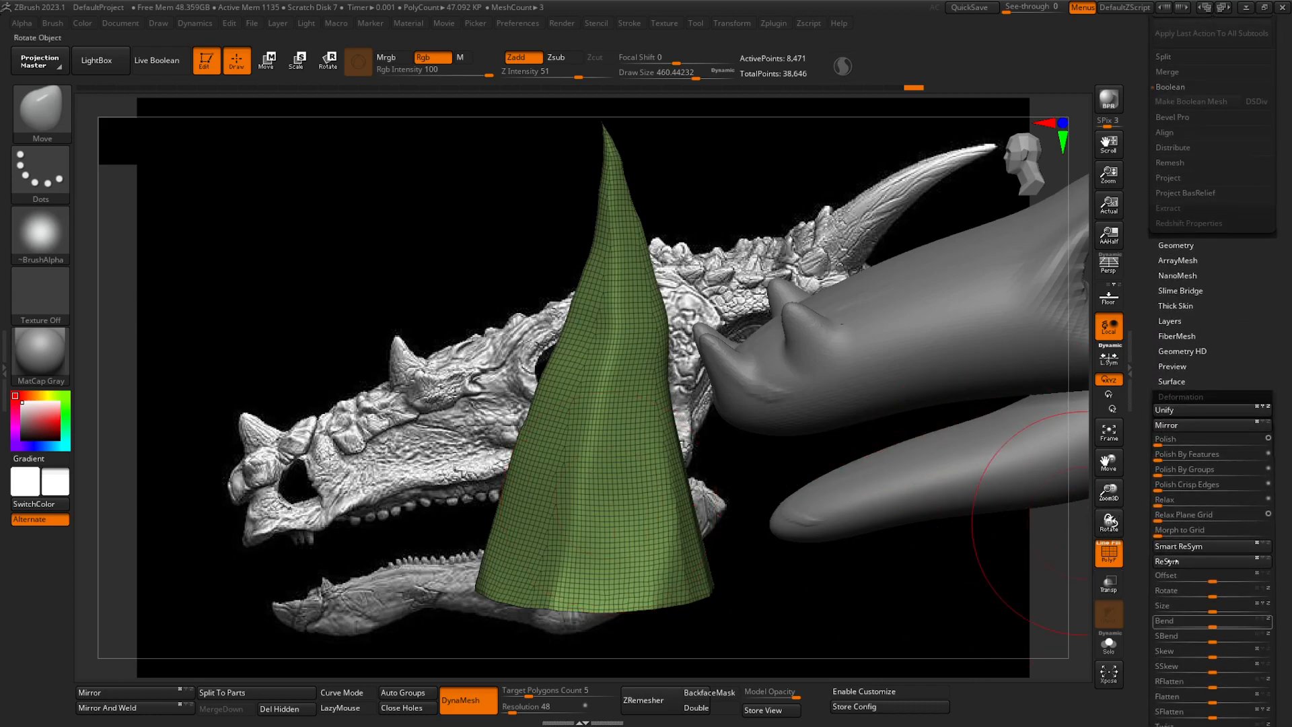
scroll(1199, 398, up, 8)
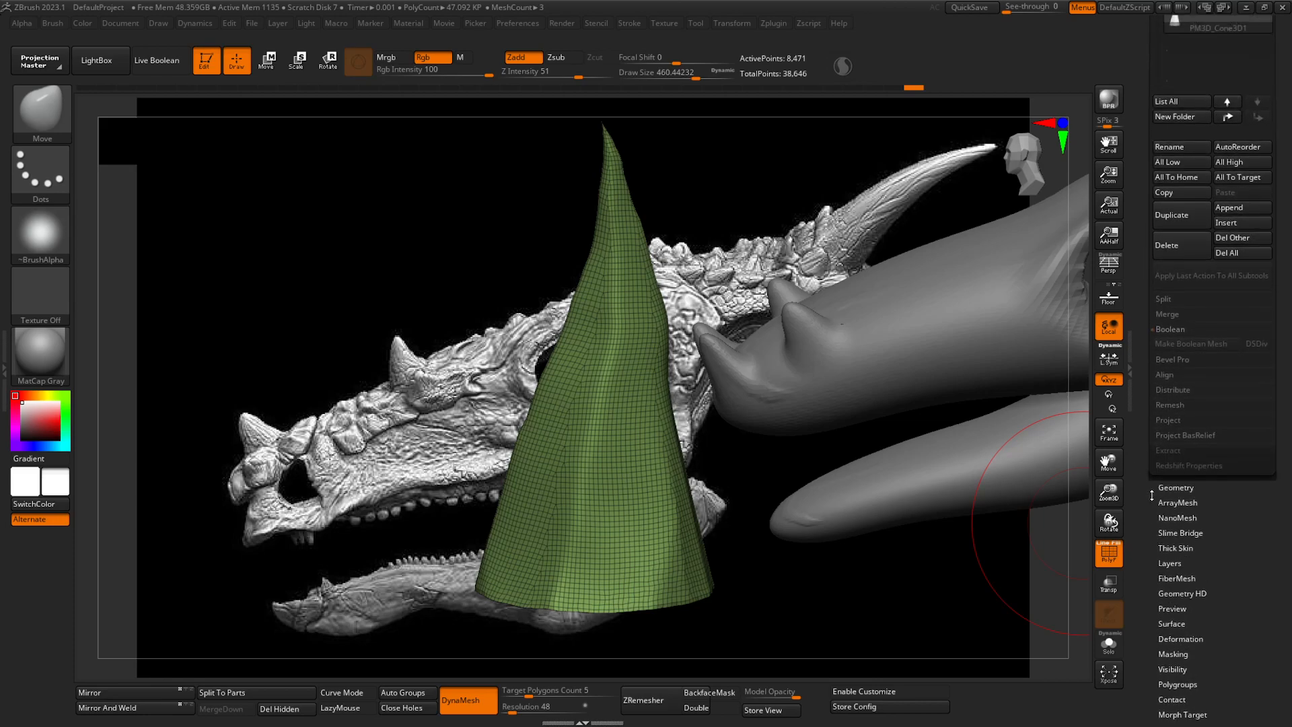
scroll(1156, 531, down, 1)
scroll(1158, 445, down, 5)
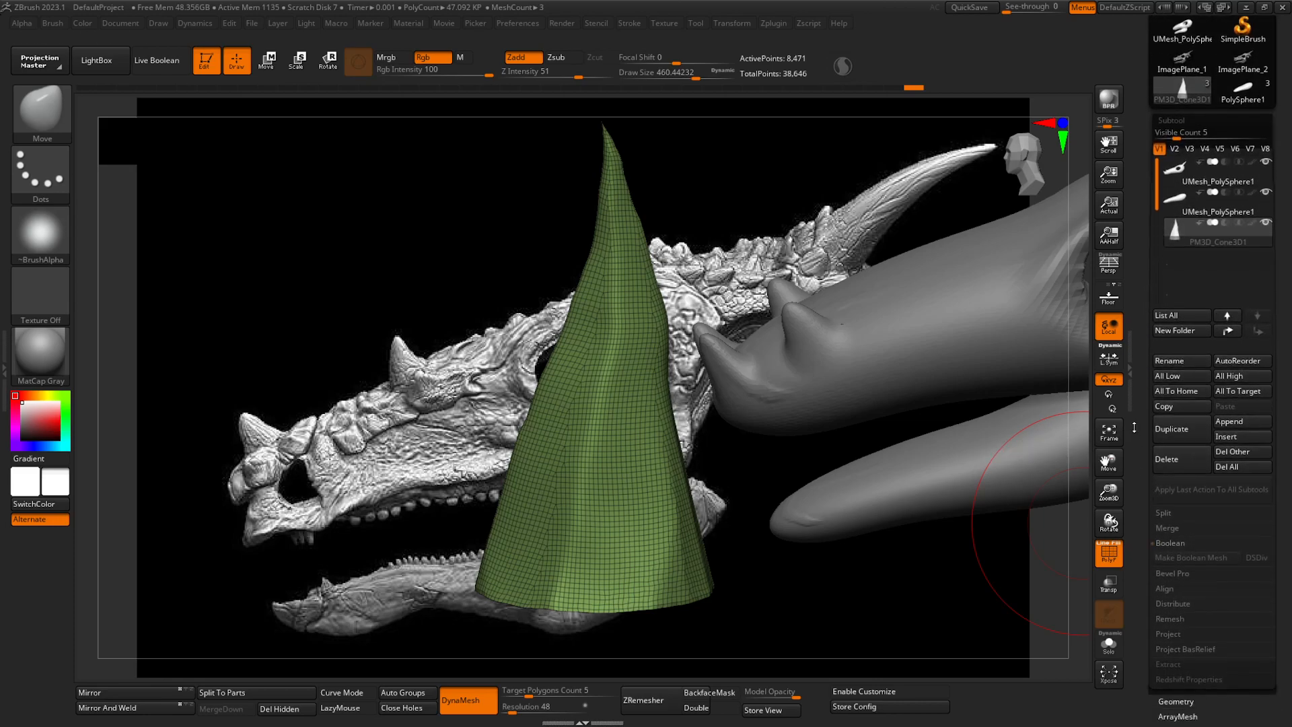
click(1183, 541)
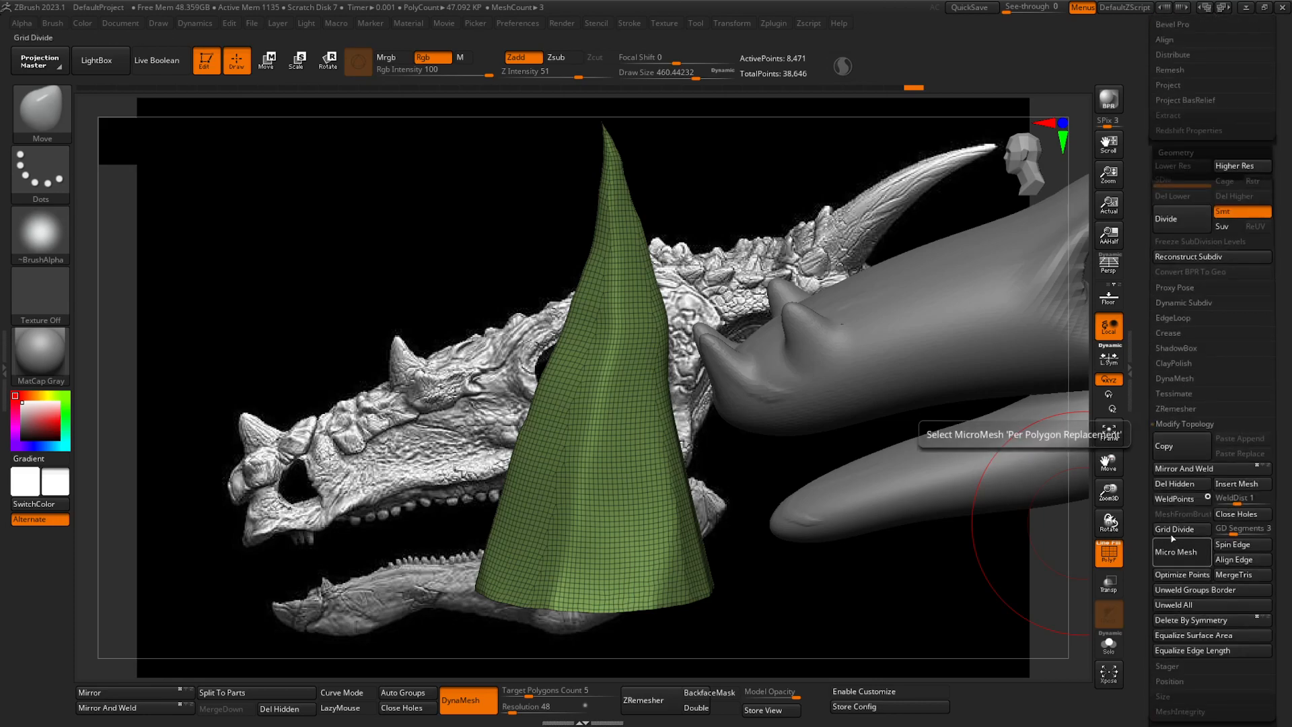
click(1185, 376)
click(1185, 374)
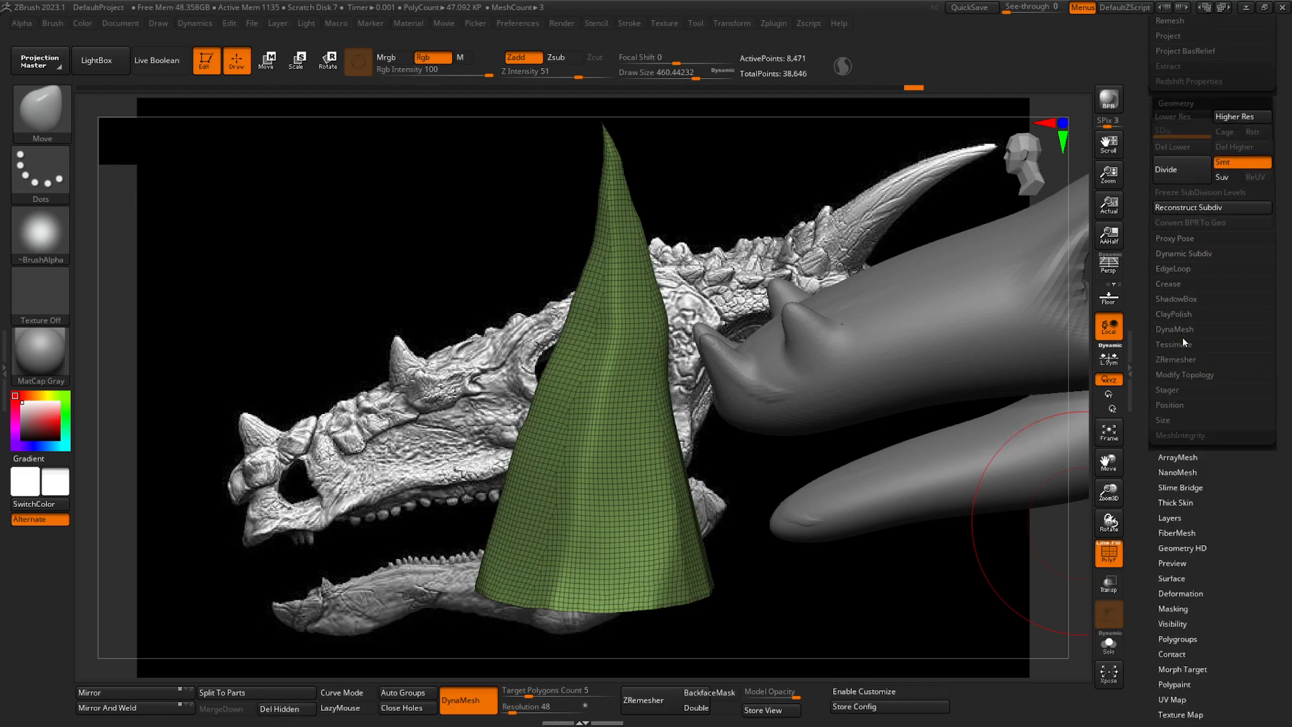
click(1182, 360)
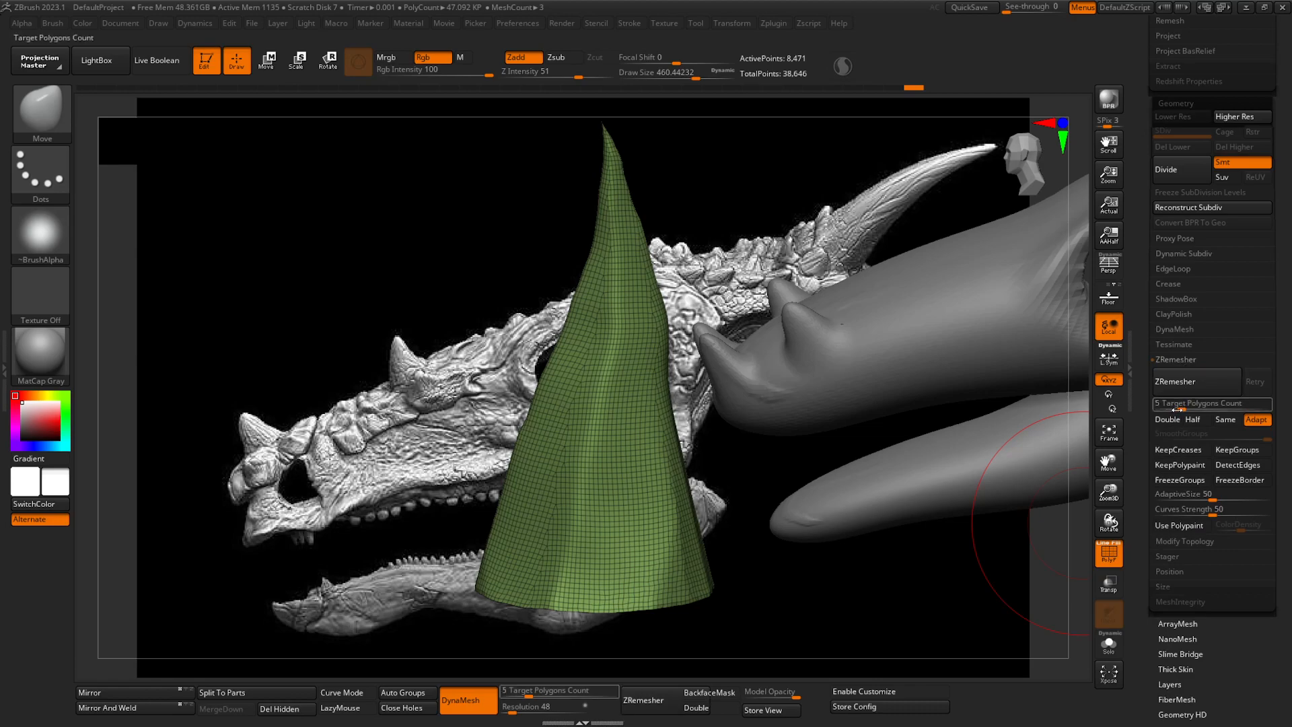
- Remesh the cone with ZRemesher using a Target Polygons Count of 1.05359
drag(1183, 408, 1168, 408)
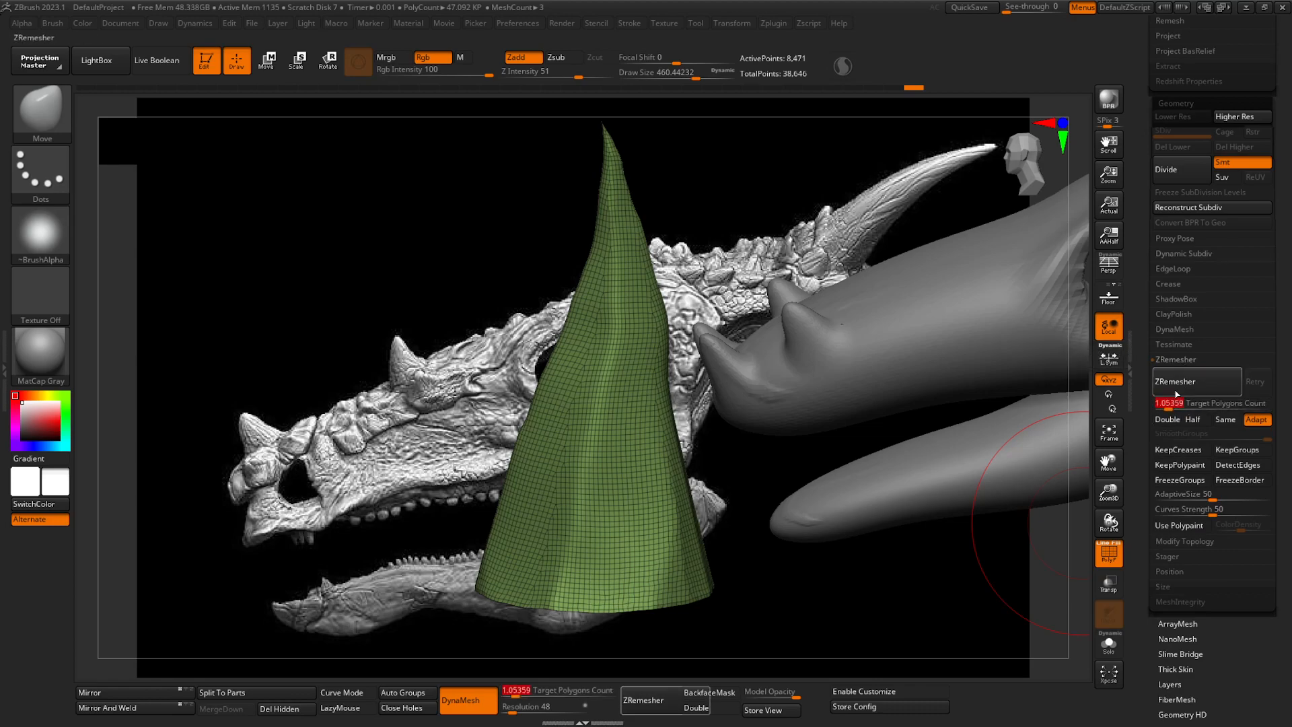
right_drag(657, 497, 674, 489)
right_drag(906, 440, 831, 428)
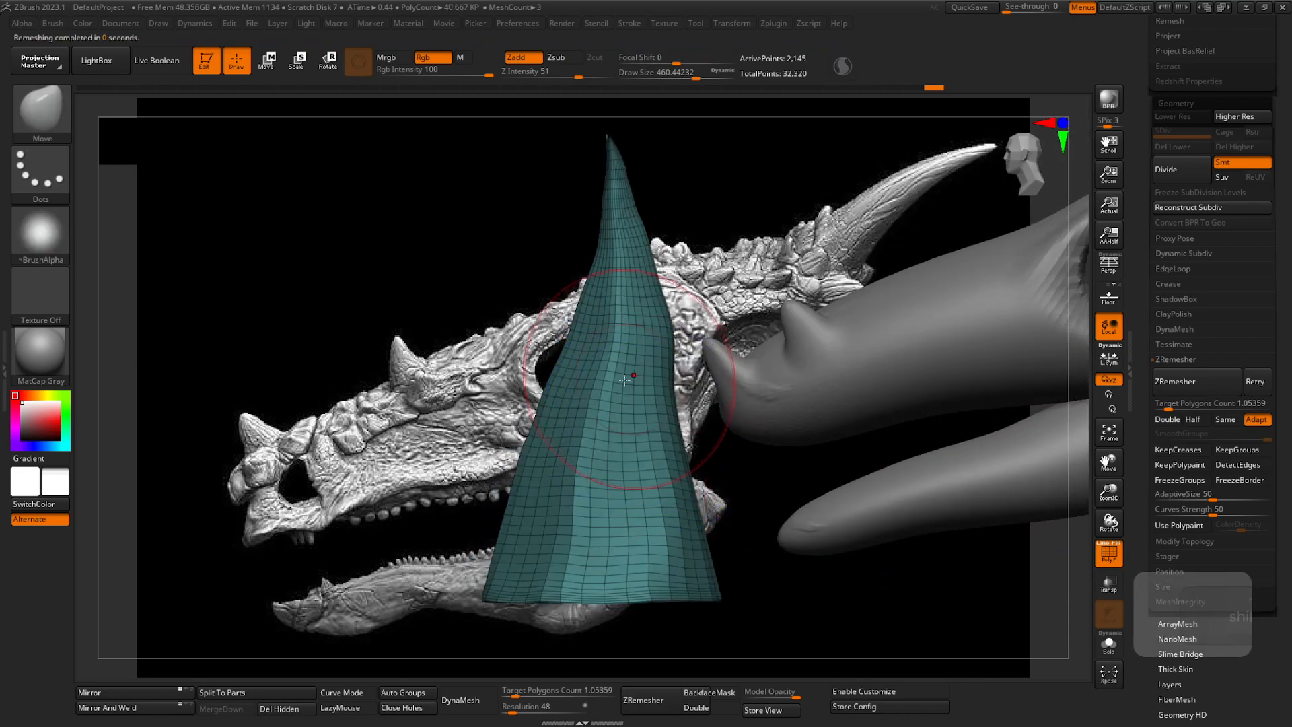
- Reshape the cone's sides with the Move brush and smooth its surface from base to tip
drag(611, 494, 623, 491)
drag(617, 387, 629, 382)
drag(620, 269, 631, 266)
mouse_move(622, 194)
mouse_down()
mouse_move(577, 188)
mouse_move(606, 337)
mouse_move(592, 505)
mouse_move(612, 301)
mouse_up()
mouse_move(627, 538)
shift+mouse_down()
mouse_move(518, 552)
mouse_move(639, 331)
shift+mouse_up()
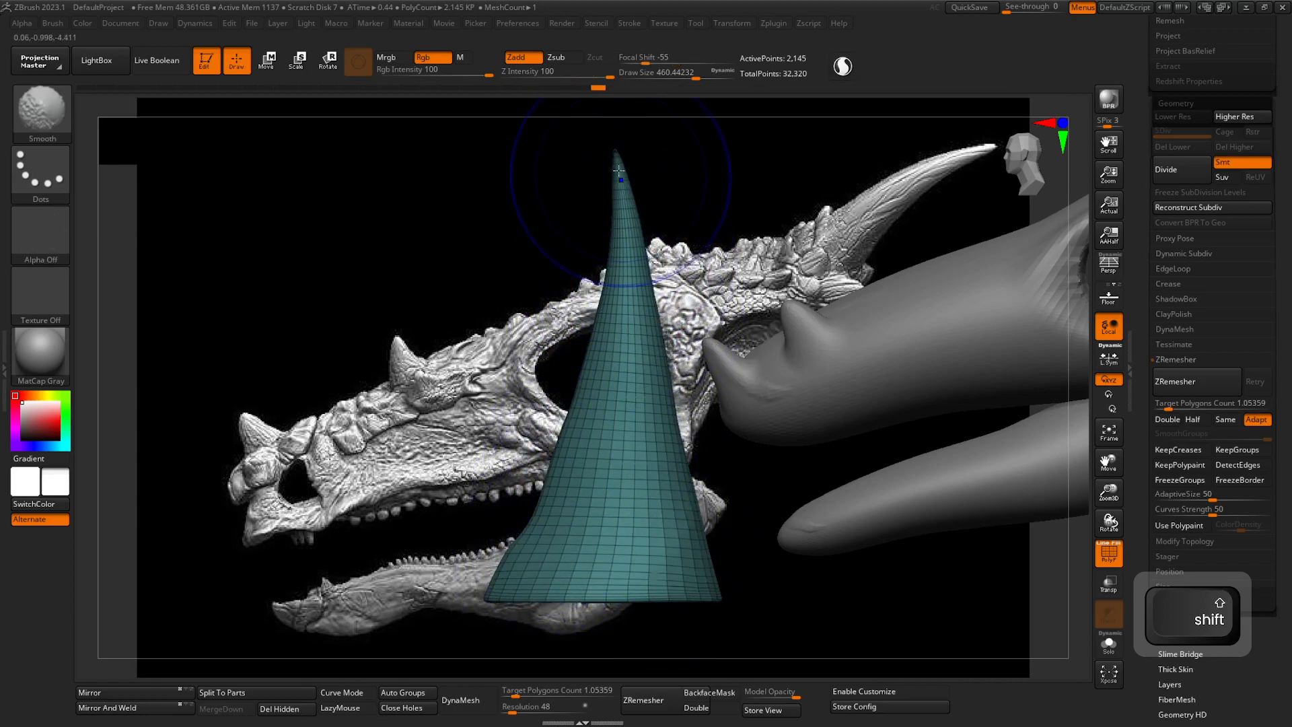
shift+drag(515, 367, 693, 401)
shift+drag(592, 378, 607, 185)
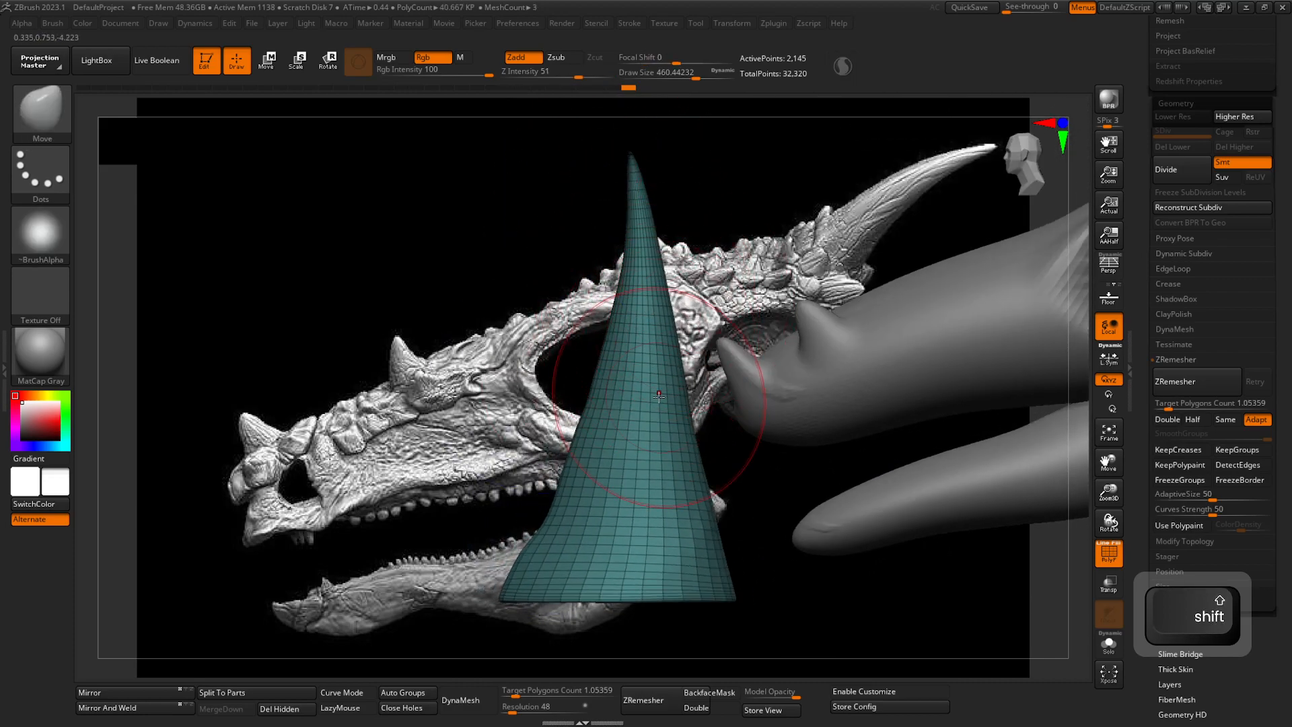
- Select the Inflat brush and enlarge its draw size to about 804
key(b)
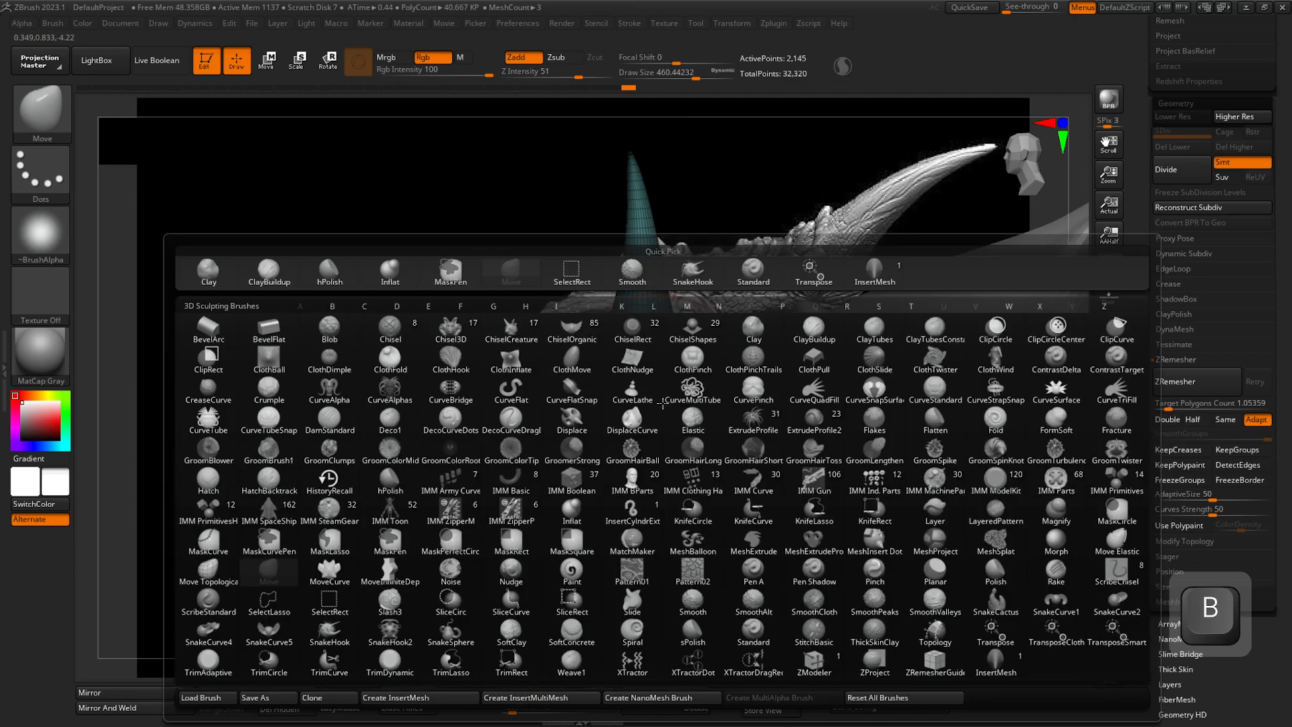
key(i)
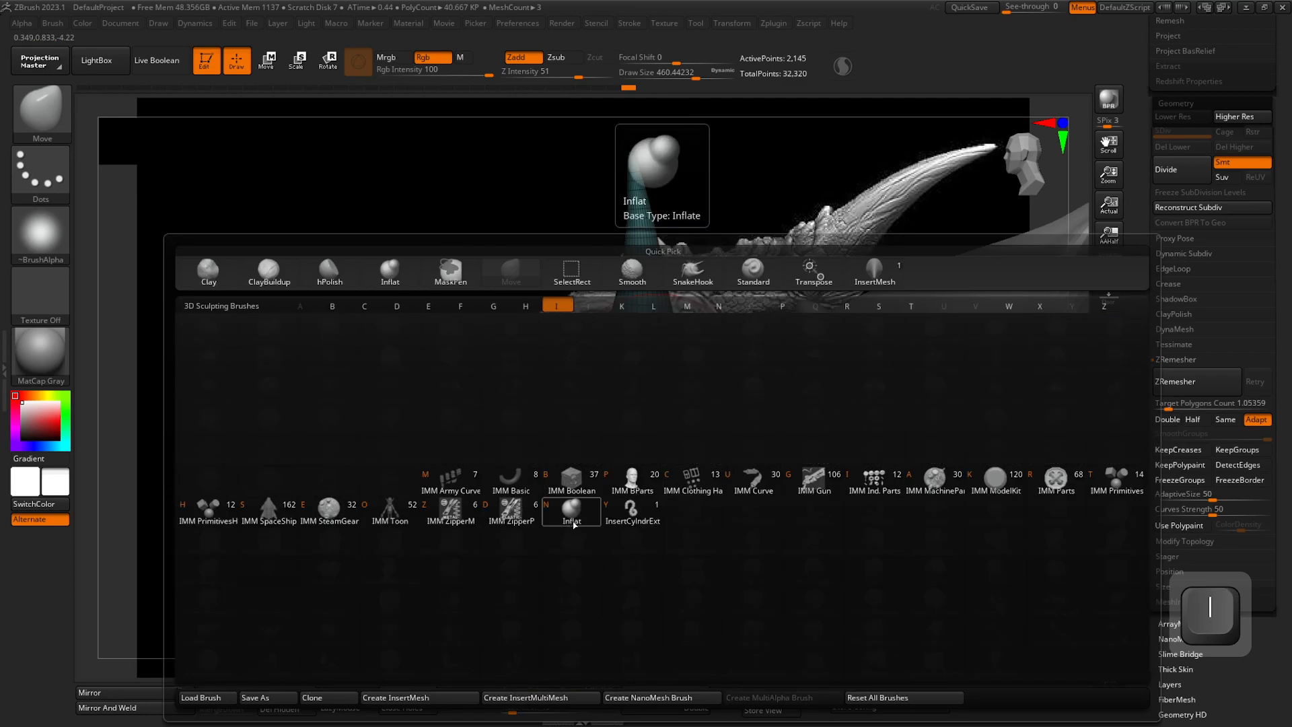
click(573, 524)
right_click(616, 466)
drag(602, 483, 626, 484)
drag(622, 555, 636, 195)
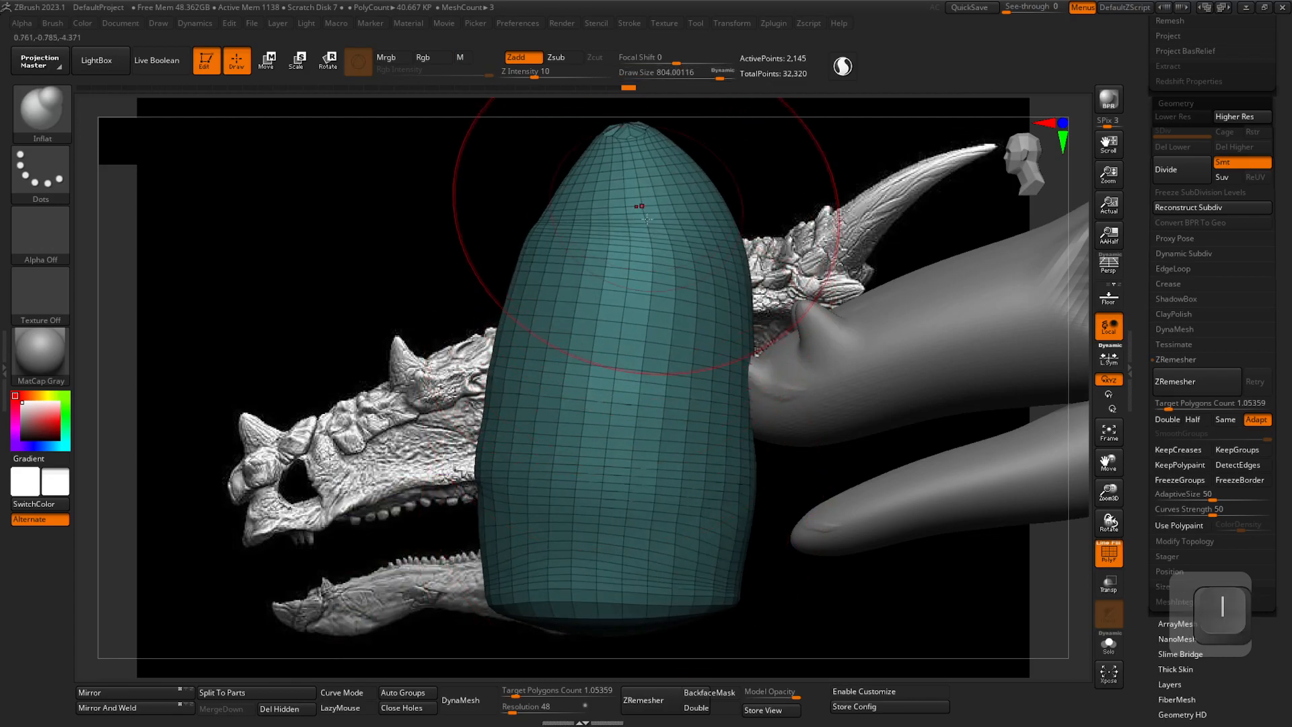
key(ctrl+z)
key(ctrl+z)
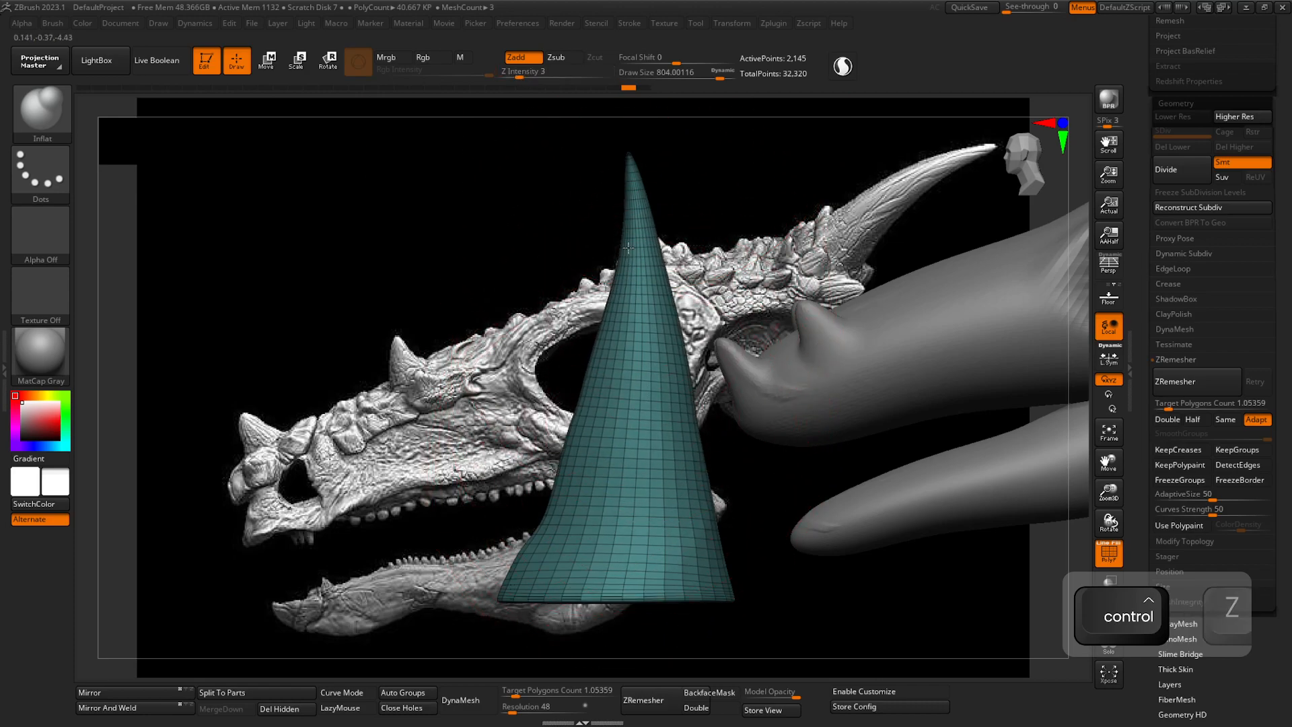
- Inflate the cone lightly from tip to base with the Z Intensity set to 3
mouse_move(642, 237)
mouse_down()
mouse_move(638, 225)
mouse_move(596, 524)
mouse_move(650, 469)
mouse_up()
right_drag(651, 469, 502, 404)
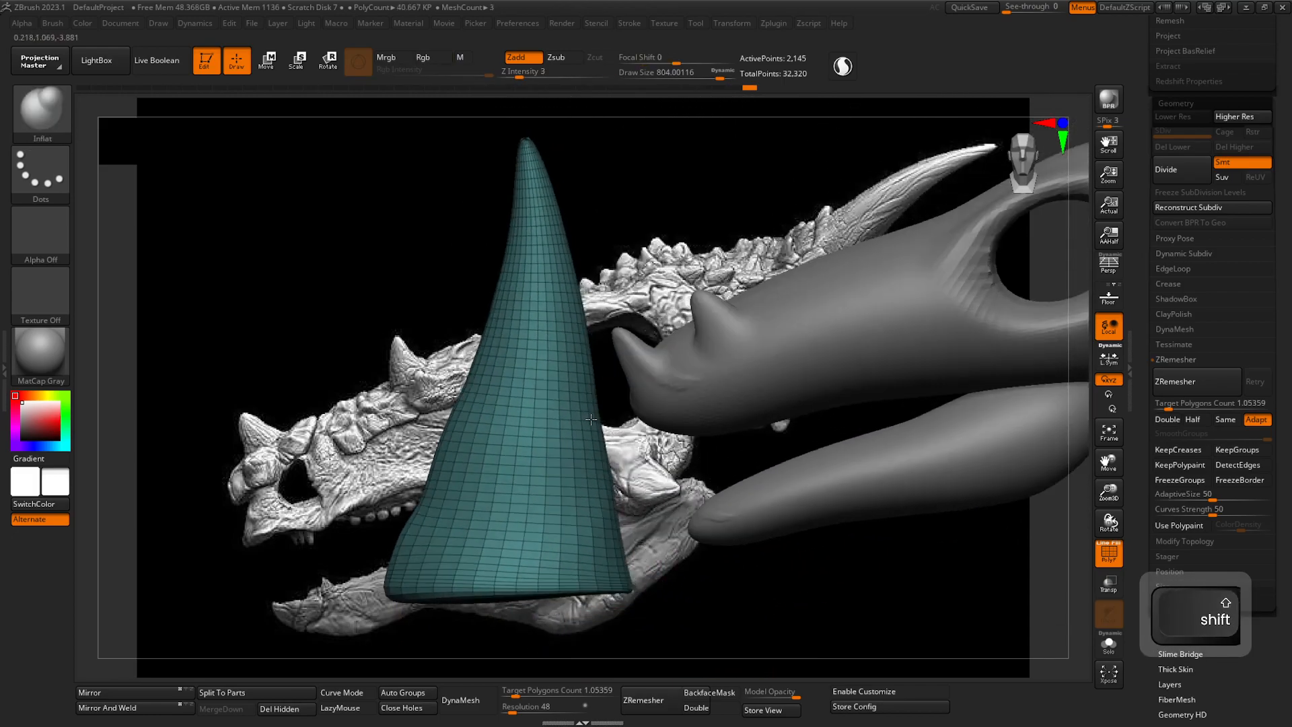
- Hide the polygon wireframe and polish the cone's sides along their length with the hPolish brush
key(b)
key(h)
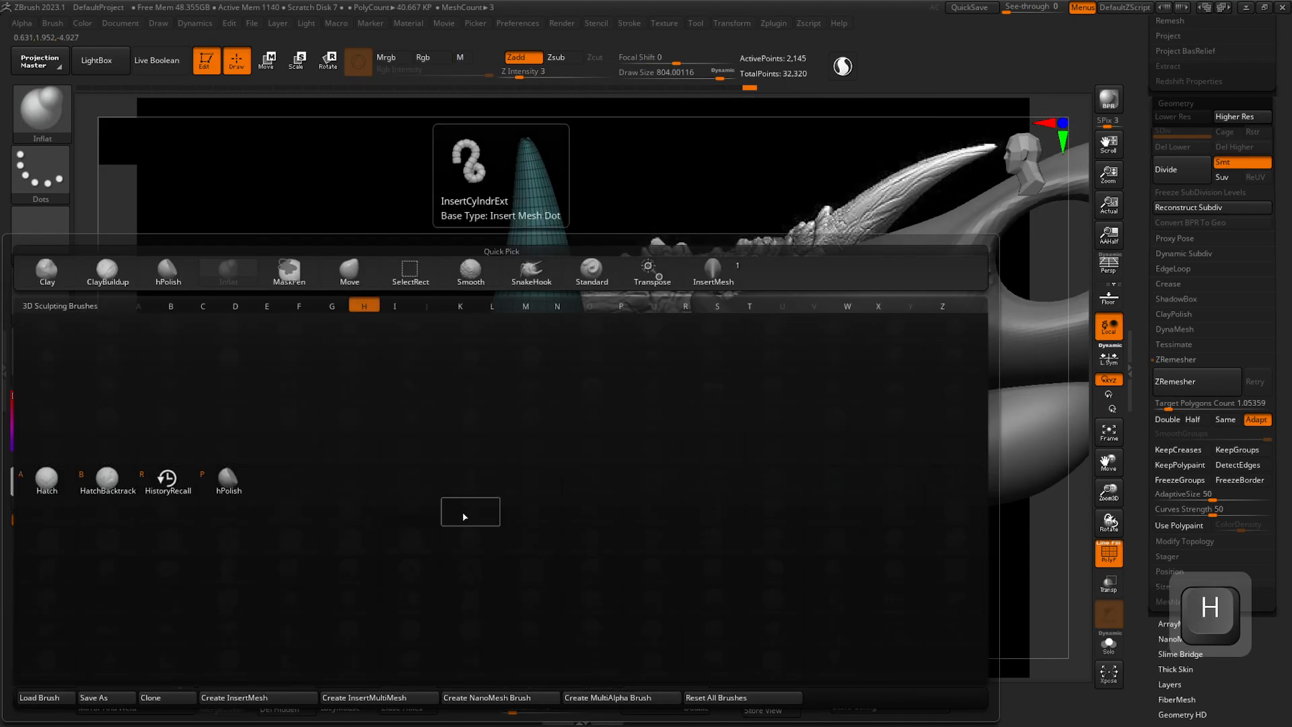
click(236, 482)
click(1106, 562)
right_drag(700, 438, 767, 439)
mouse_move(492, 531)
mouse_down()
mouse_move(503, 458)
mouse_move(497, 145)
mouse_up()
drag(448, 404, 412, 563)
- Scale the cone down, rotate it so its tip points downward, and move it up to the upper jaw as a tooth
mouse_move(481, 525)
right_down()
mouse_move(700, 536)
mouse_move(868, 502)
right_up()
drag(1137, 232, 1157, 381)
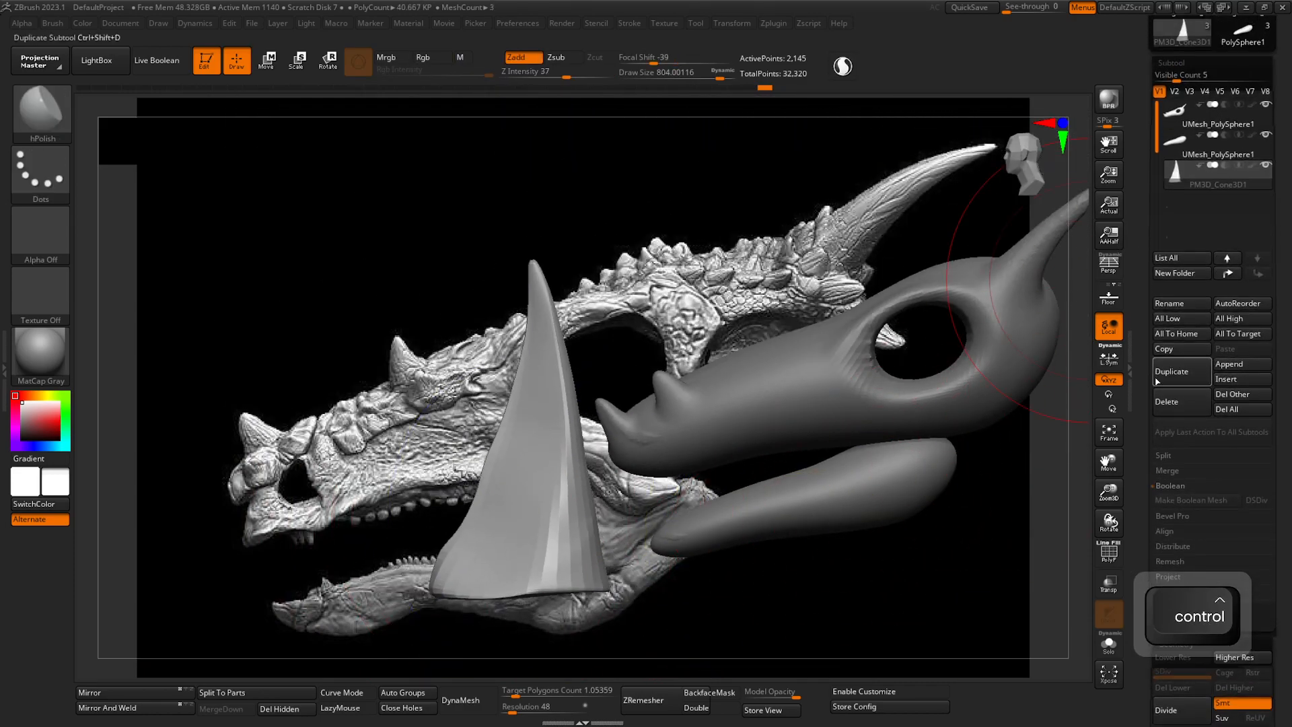
click(267, 60)
drag(601, 428, 472, 381)
drag(577, 357, 620, 505)
right_drag(593, 464, 718, 443)
drag(707, 459, 707, 407)
right_drag(832, 522, 879, 579)
drag(685, 404, 812, 404)
right_drag(895, 431, 633, 445)
key(ctrl+z)
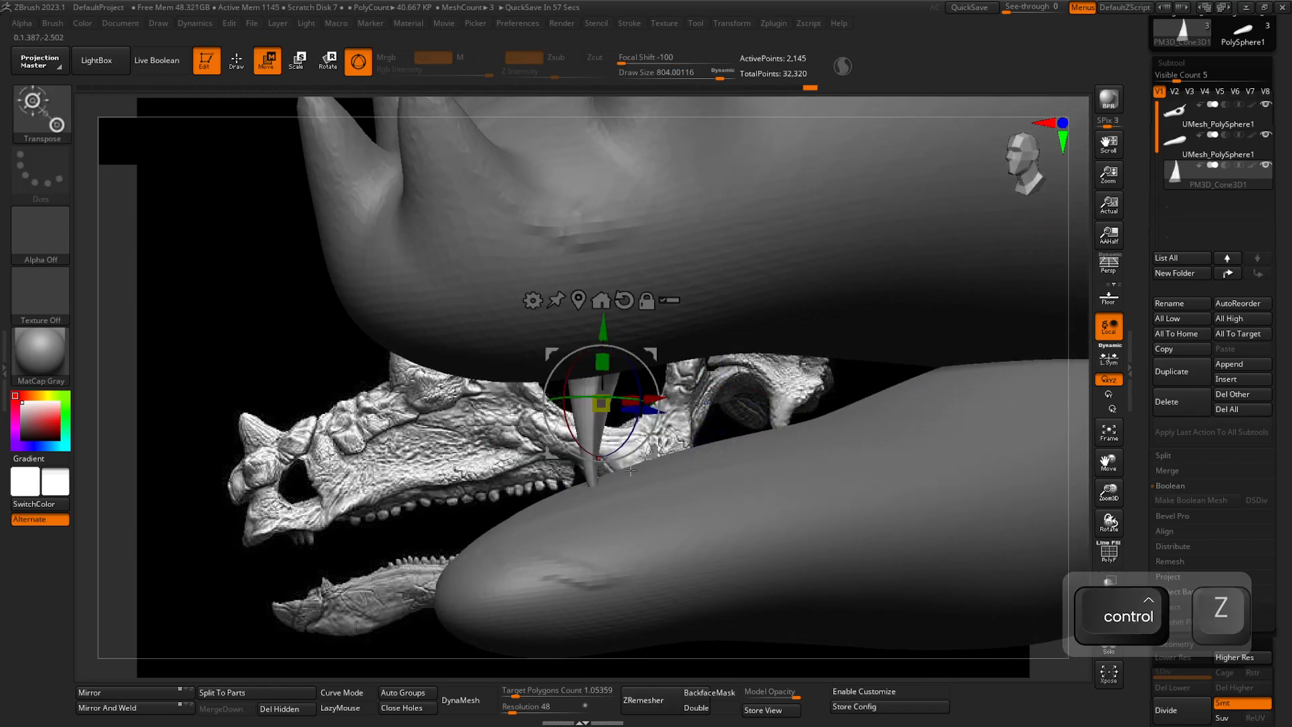
- Turn off X symmetry and move the tooth sideways and forward to the front edge of the upper jaw
key(x)
mouse_move(457, 431)
right_down()
mouse_move(648, 431)
mouse_move(629, 431)
right_up()
drag(660, 398, 798, 398)
right_drag(969, 448, 875, 451)
drag(734, 449, 591, 464)
ctrl+right_drag(602, 481, 617, 439)
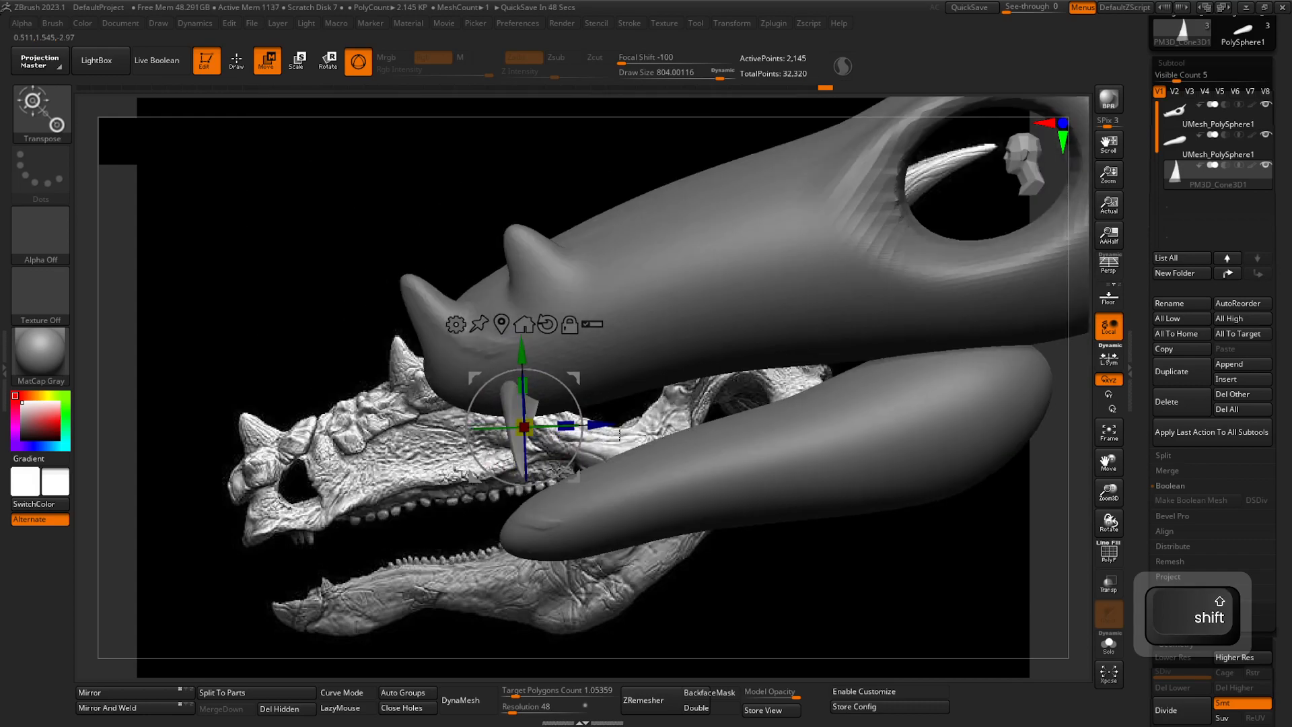
- Duplicate the tooth twice, spacing each copy further back along the upper jaw, and raise the third tooth toward the jaw
click(1187, 379)
shift+drag(616, 425, 651, 425)
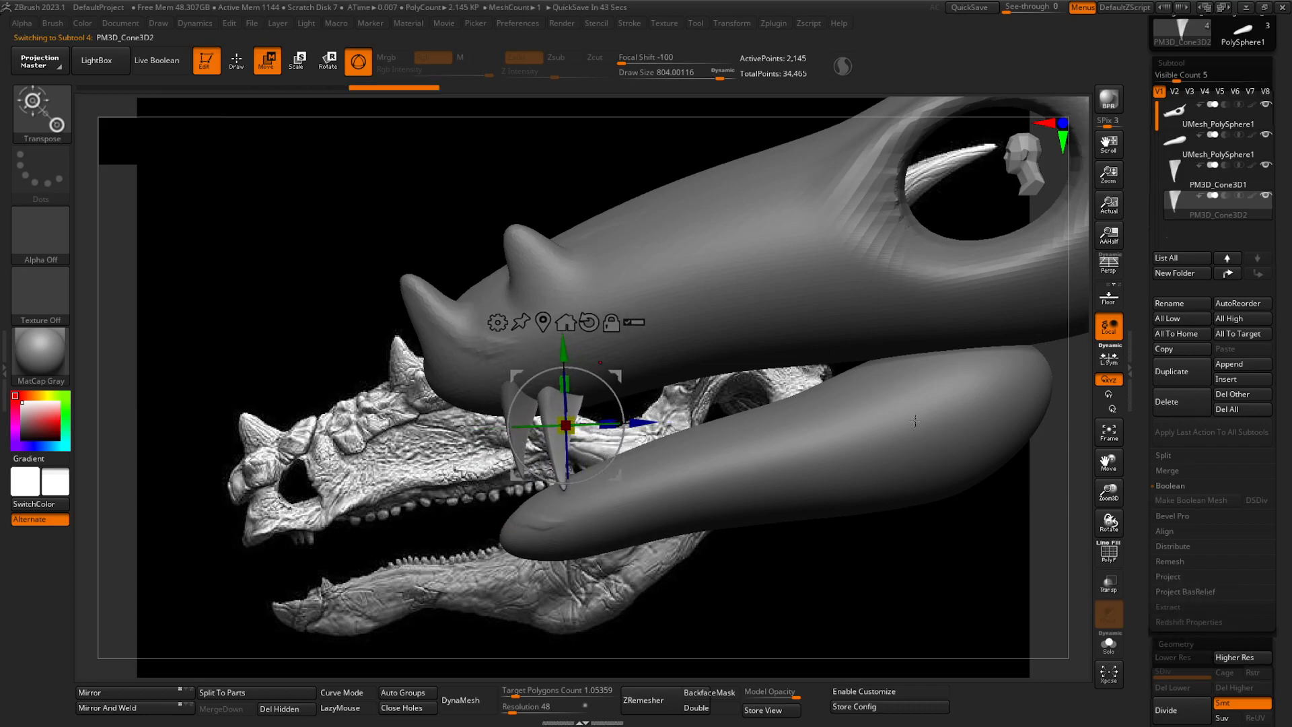
click(1188, 371)
shift+drag(623, 422, 670, 420)
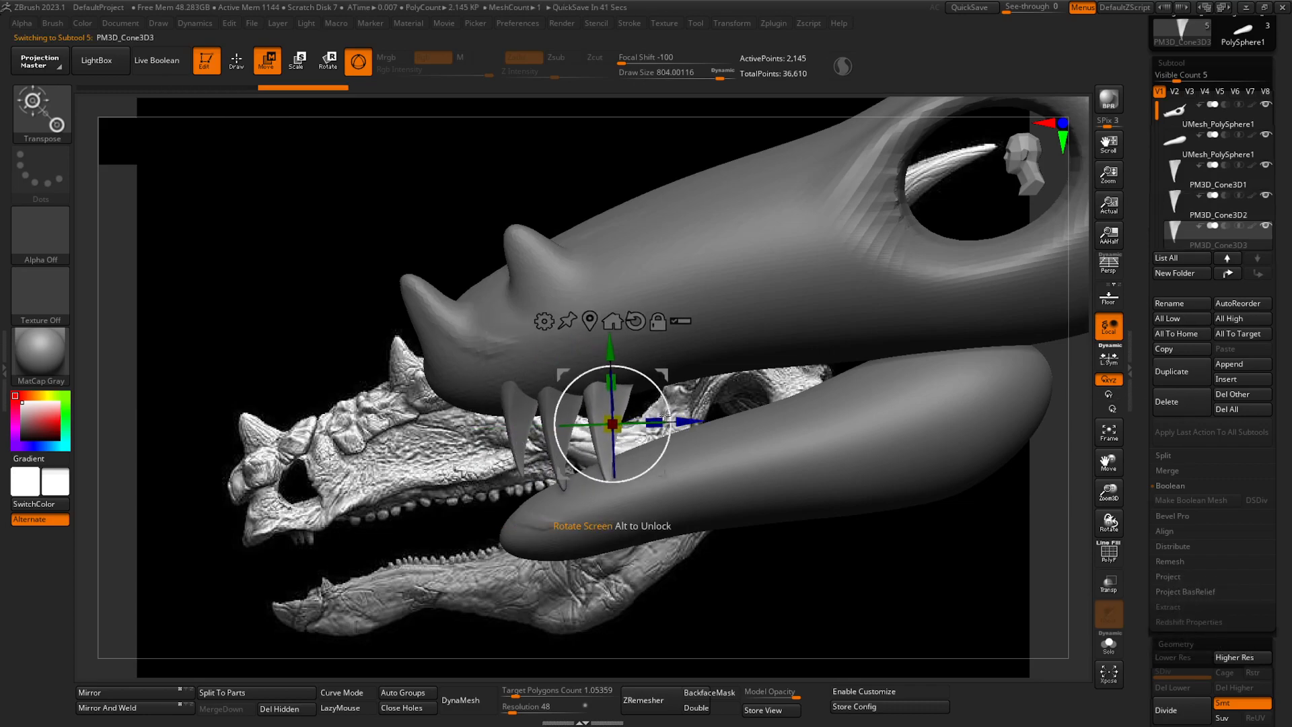
ctrl+right_drag(658, 419, 657, 447)
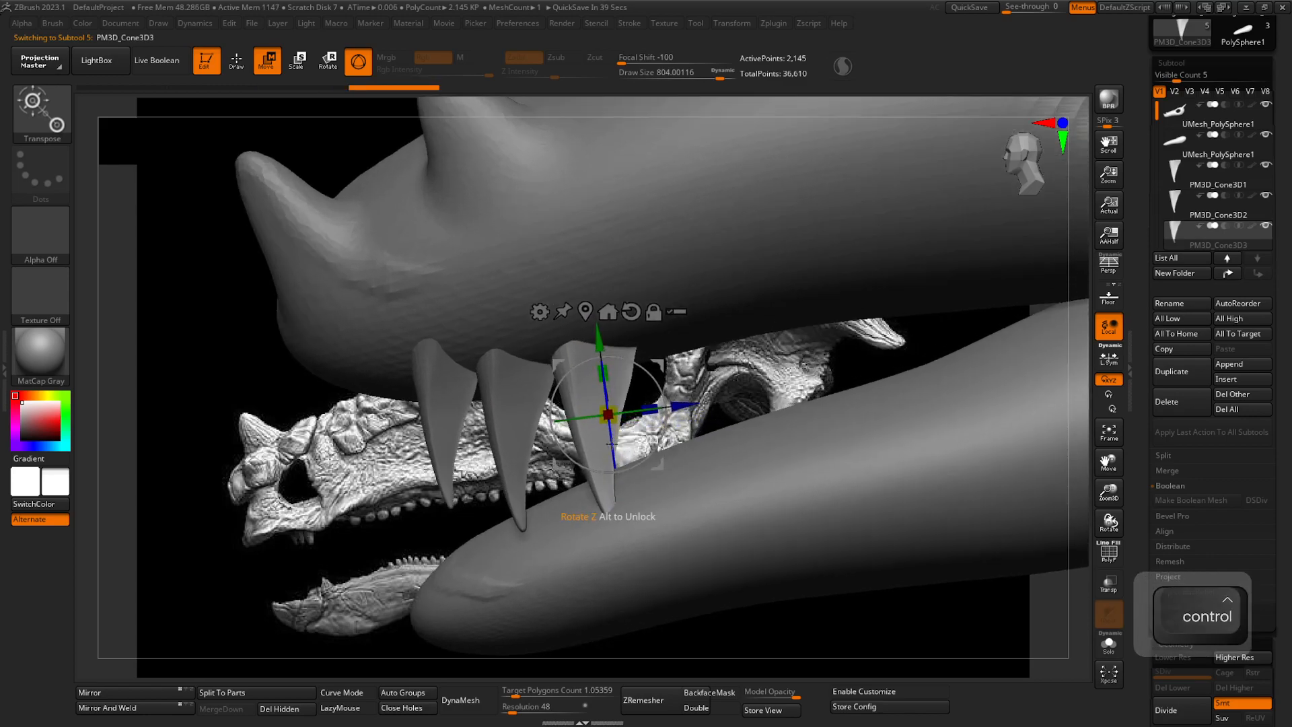
drag(599, 341, 597, 315)
right_drag(679, 453, 700, 437)
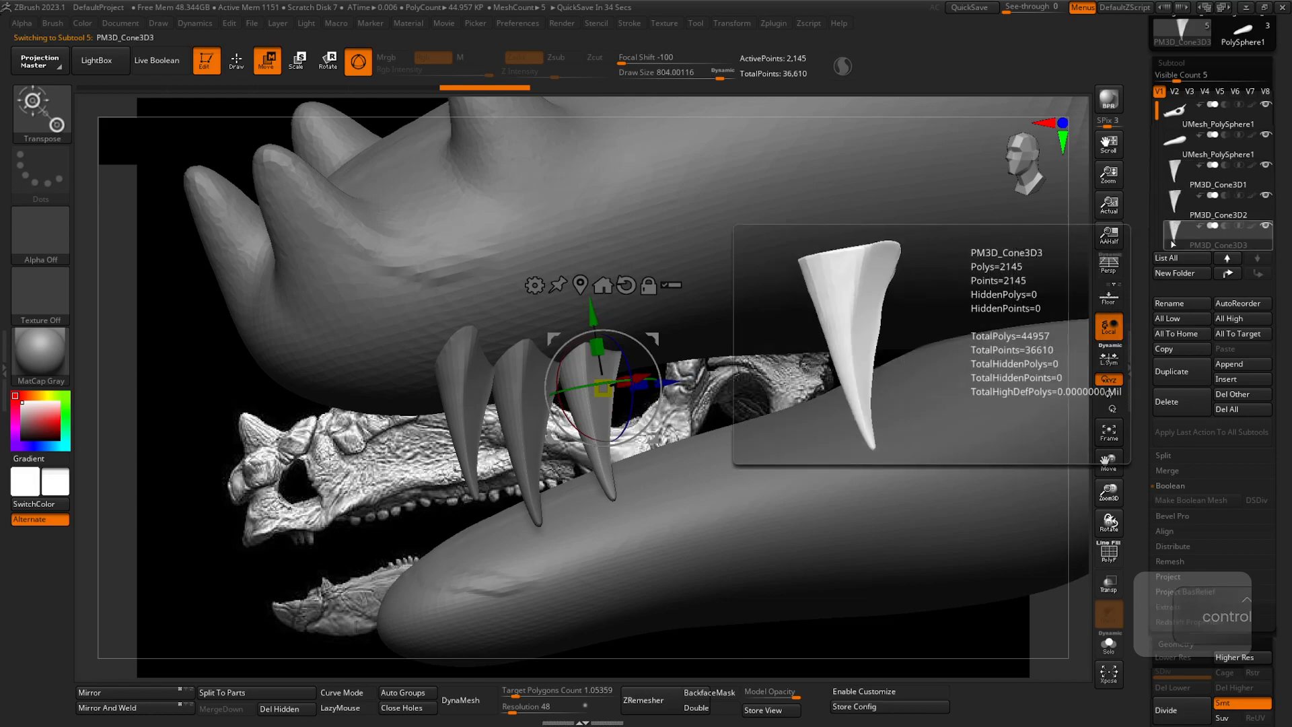
- Set the subtool list's Visible Count to 9
drag(1178, 76, 1195, 76)
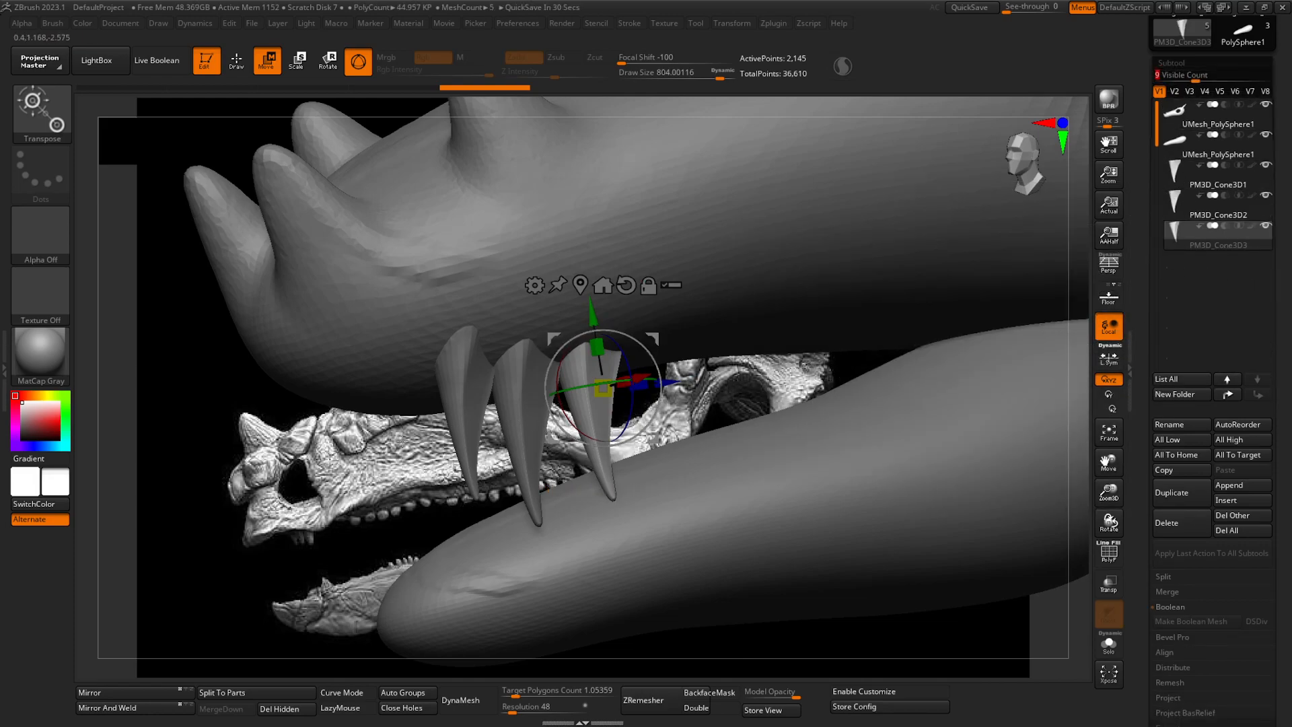
right_drag(464, 431, 483, 418)
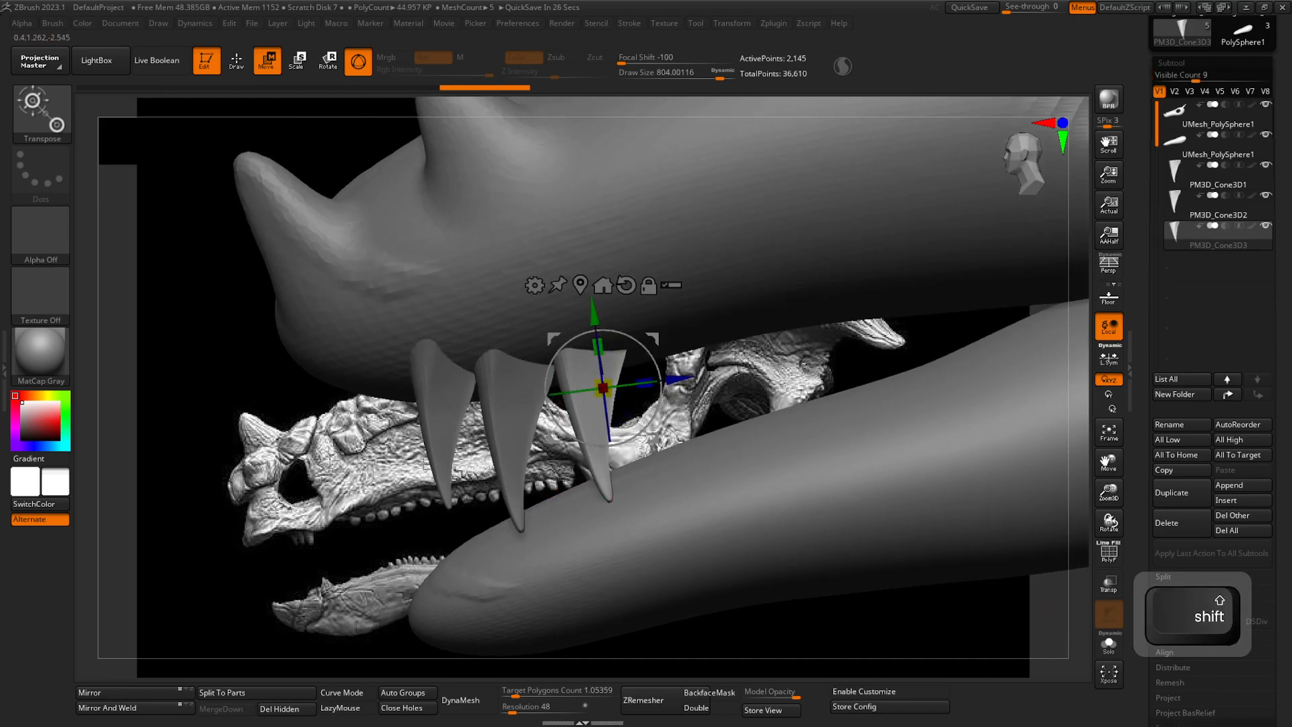
ctrl+right_drag(741, 451, 690, 438)
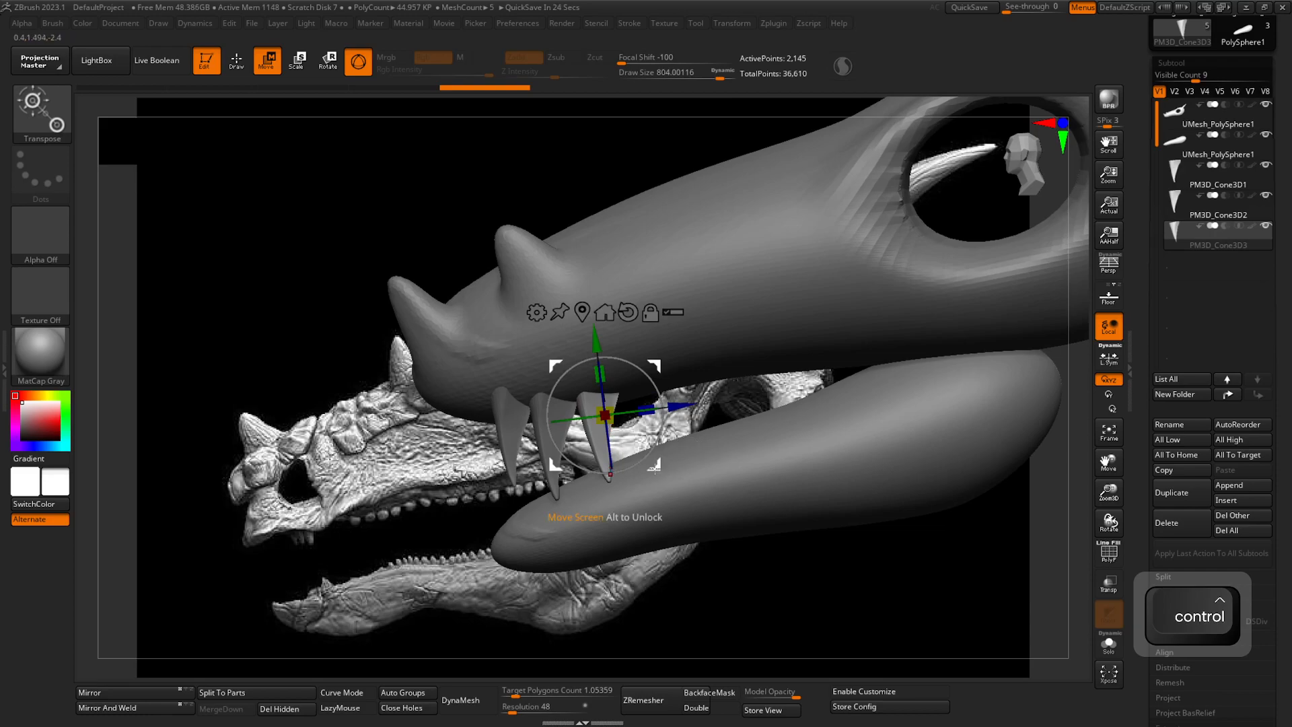
- Isolate the third tooth in Solo mode and orient the view to look straight onto its tip
click(1114, 652)
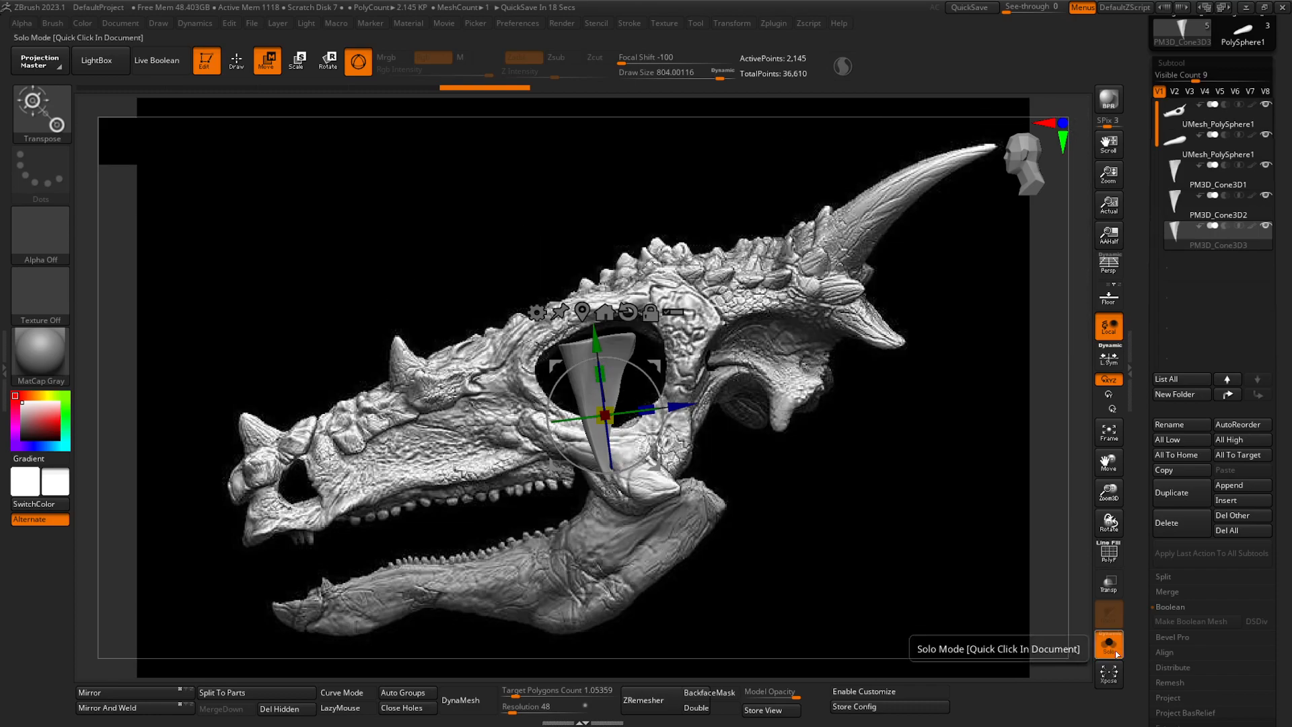
click(1107, 647)
click(1107, 647)
drag(714, 514, 715, 469)
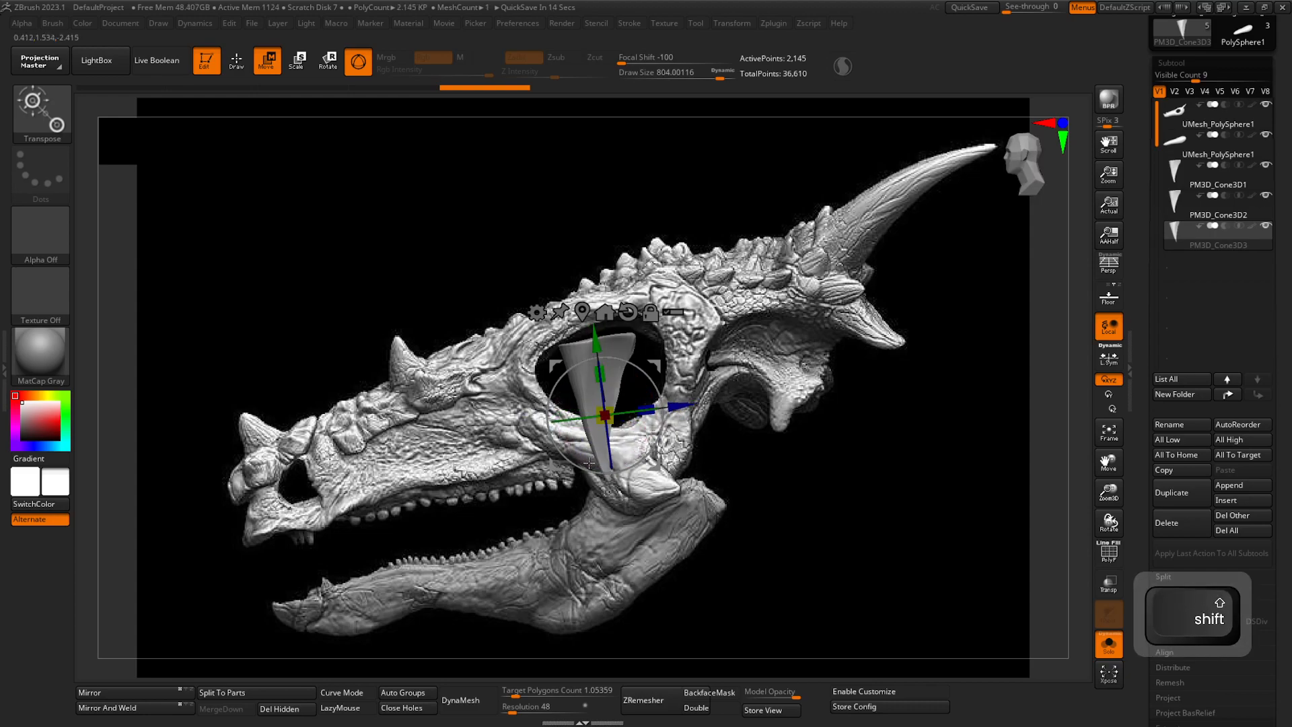
ctrl+right_drag(581, 517, 688, 558)
mouse_move(374, 502)
right_down()
mouse_move(675, 503)
mouse_move(676, 296)
mouse_move(687, 316)
mouse_move(651, 430)
mouse_move(700, 448)
mouse_move(753, 507)
mouse_move(745, 539)
mouse_move(753, 523)
right_up()
key(ctrl)
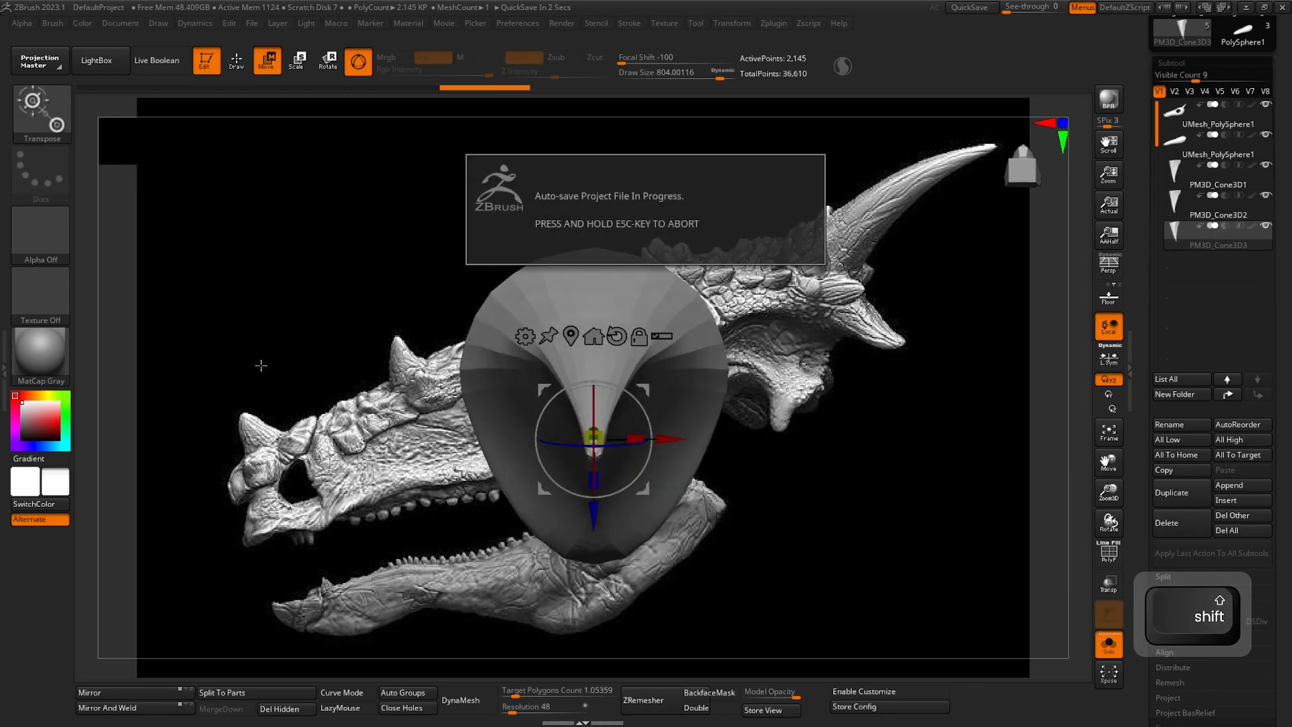
- Create a new InsertMesh brush from the isolated tooth and turn off Solo mode
click(45, 129)
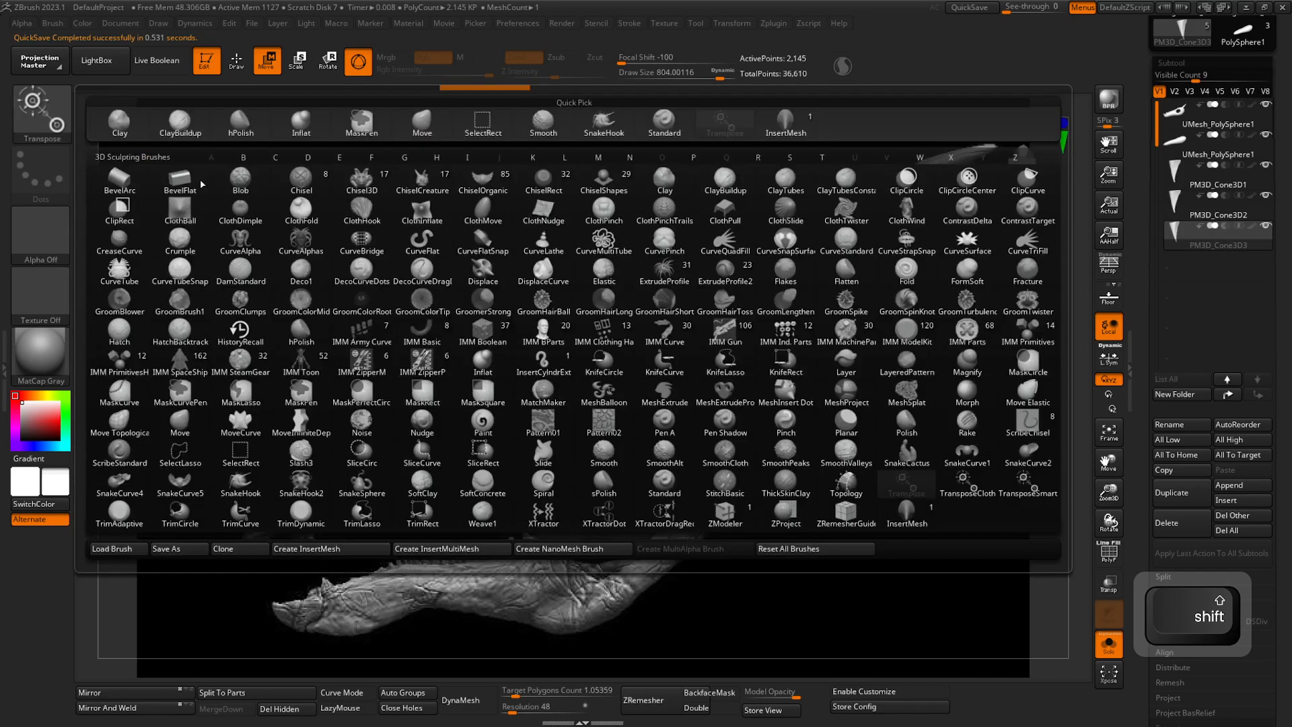
click(345, 550)
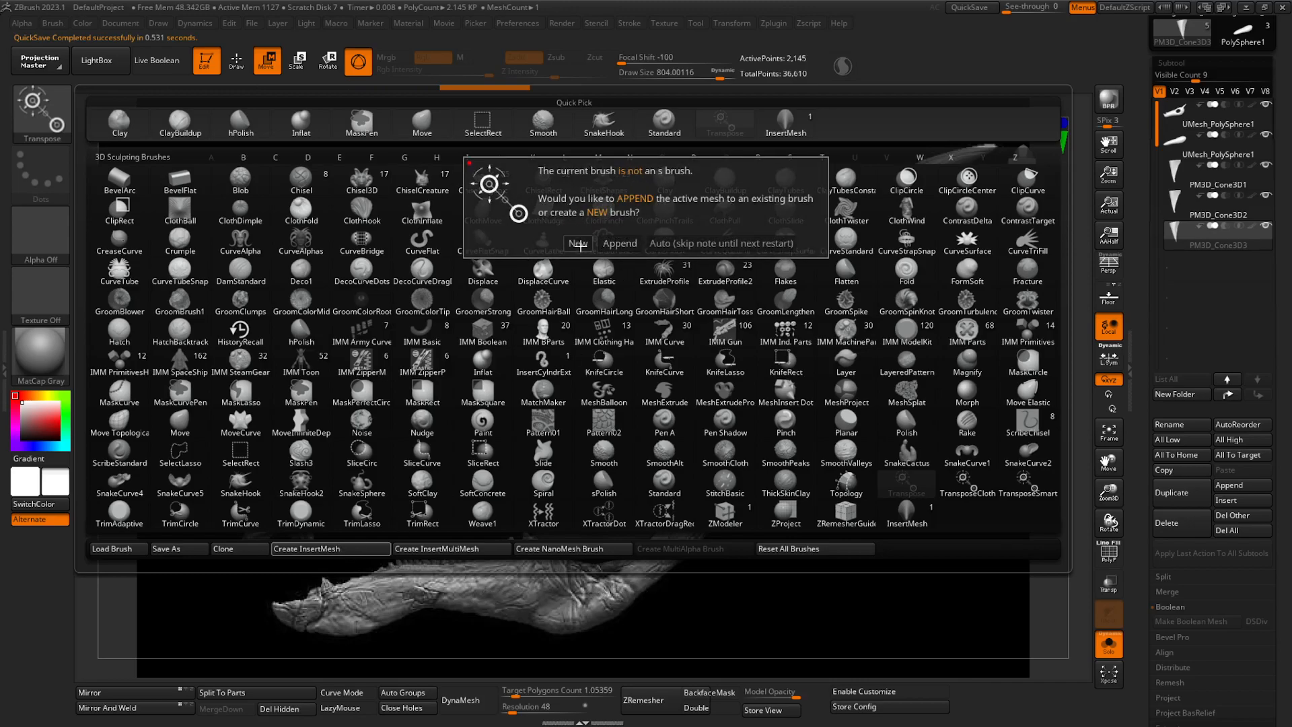
click(577, 244)
drag(752, 532, 1059, 606)
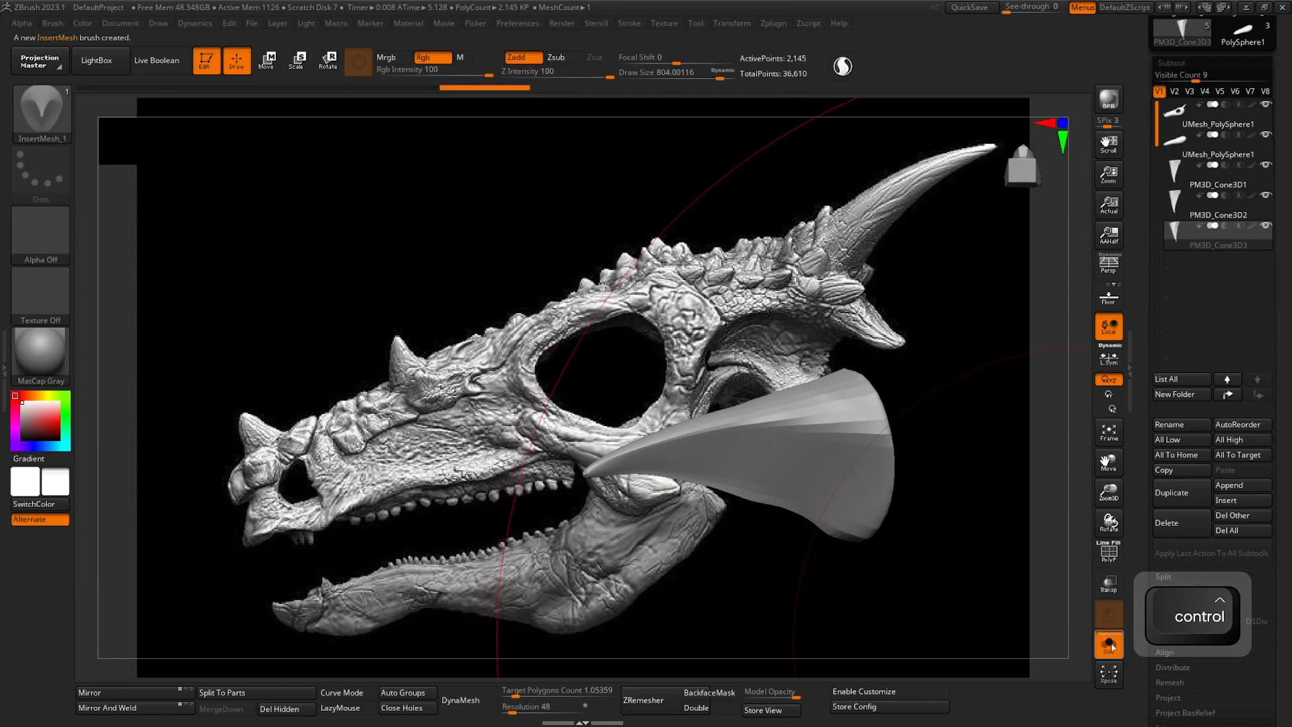
click(1110, 645)
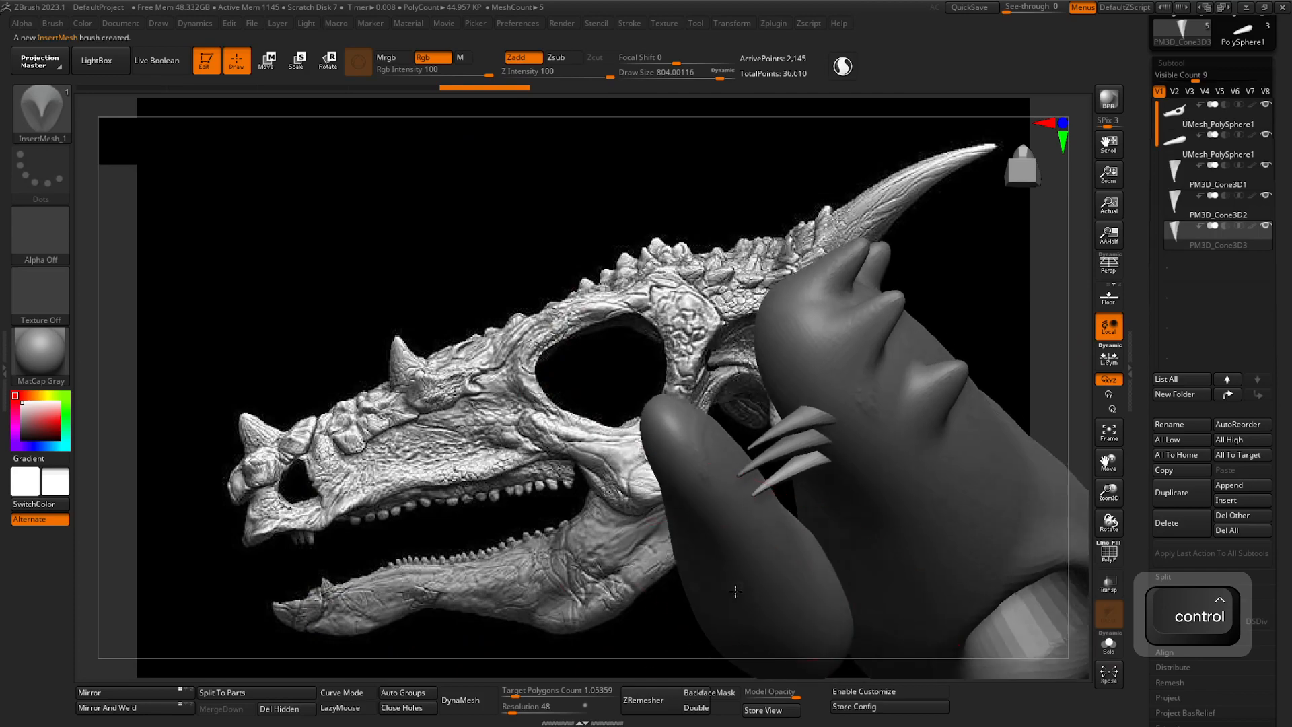
- Restrict the view's rotation to the Y axis with the skull seen from its side
shift+right_drag(892, 352, 492, 266)
right_drag(680, 350, 942, 404)
right_drag(556, 398, 712, 509)
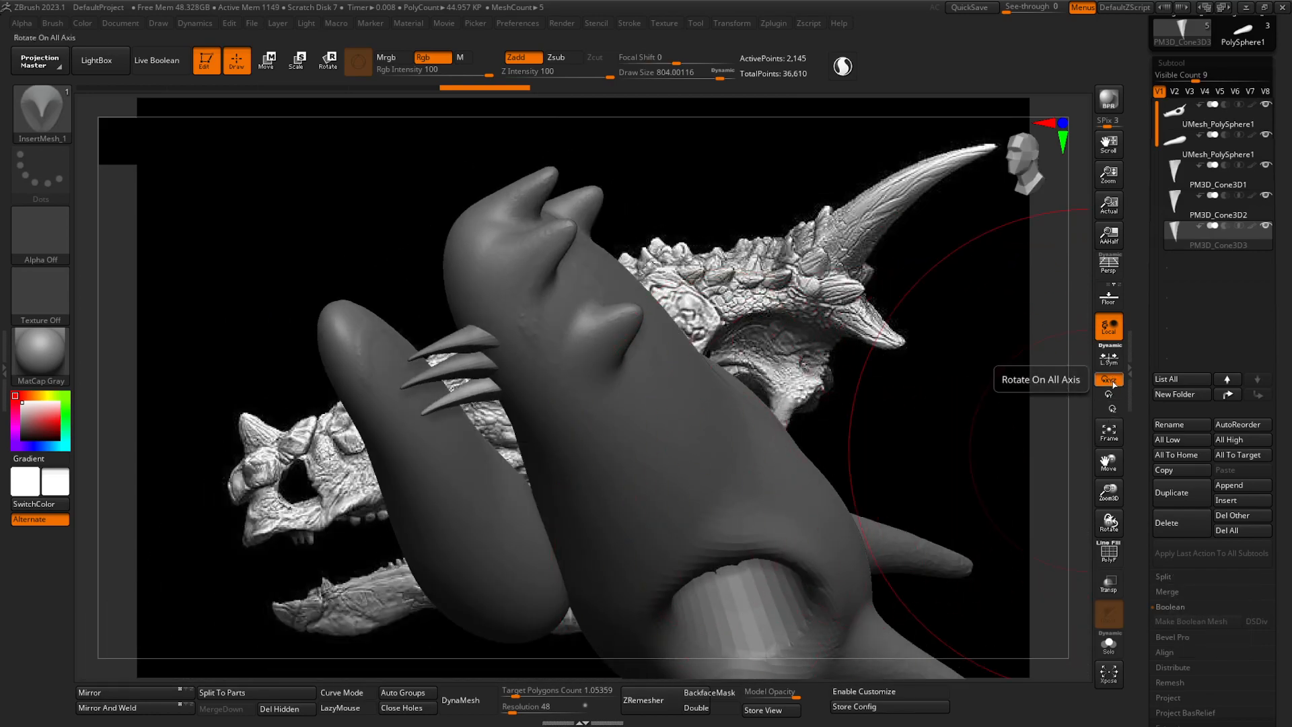
right_drag(794, 404, 580, 441)
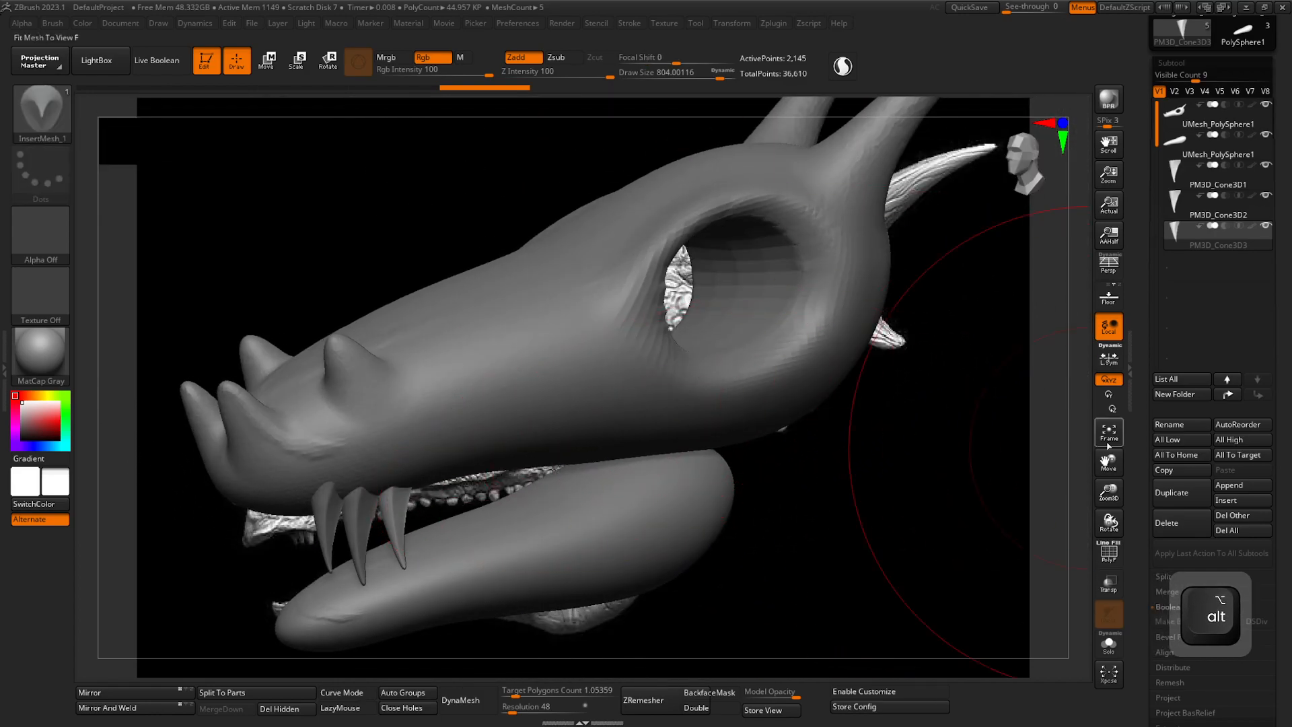
click(1115, 400)
drag(873, 410, 558, 424)
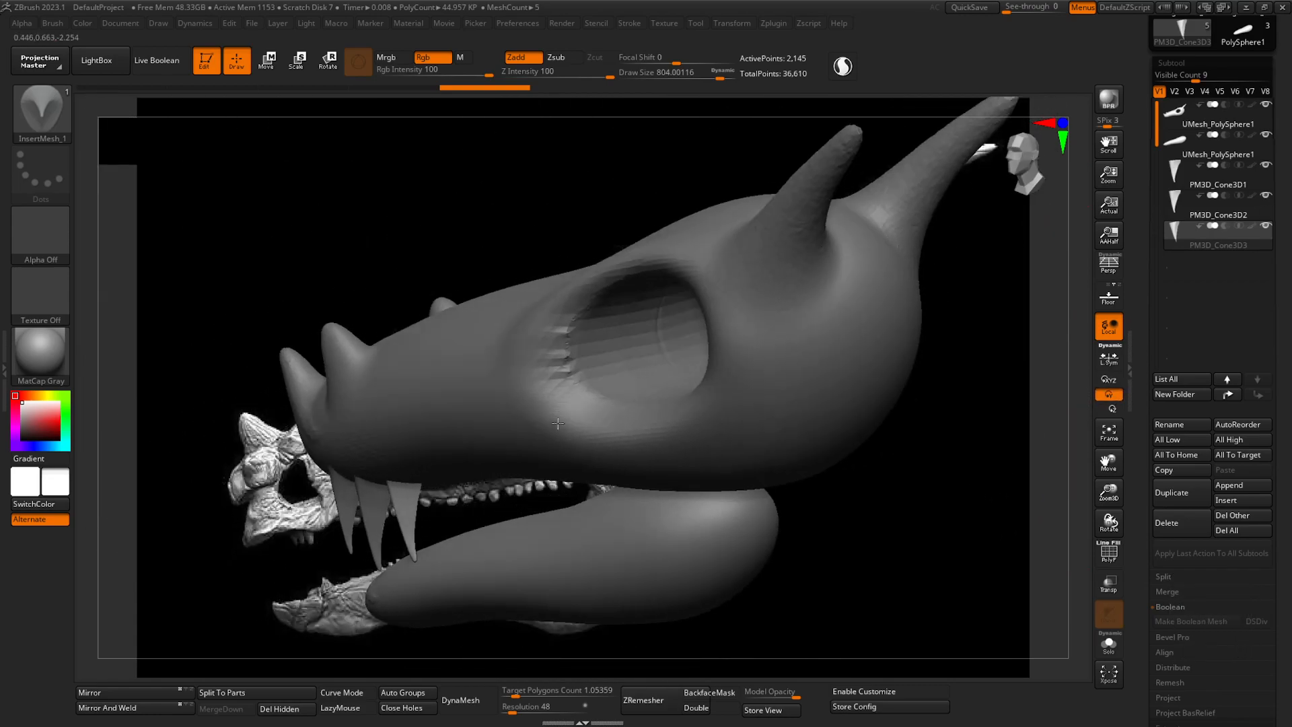
right_drag(558, 423, 589, 421)
- Reduce the InsertMesh brush's draw size to about 116
alt+right_drag(427, 436, 538, 491)
ctrl+right_drag(538, 492, 598, 435)
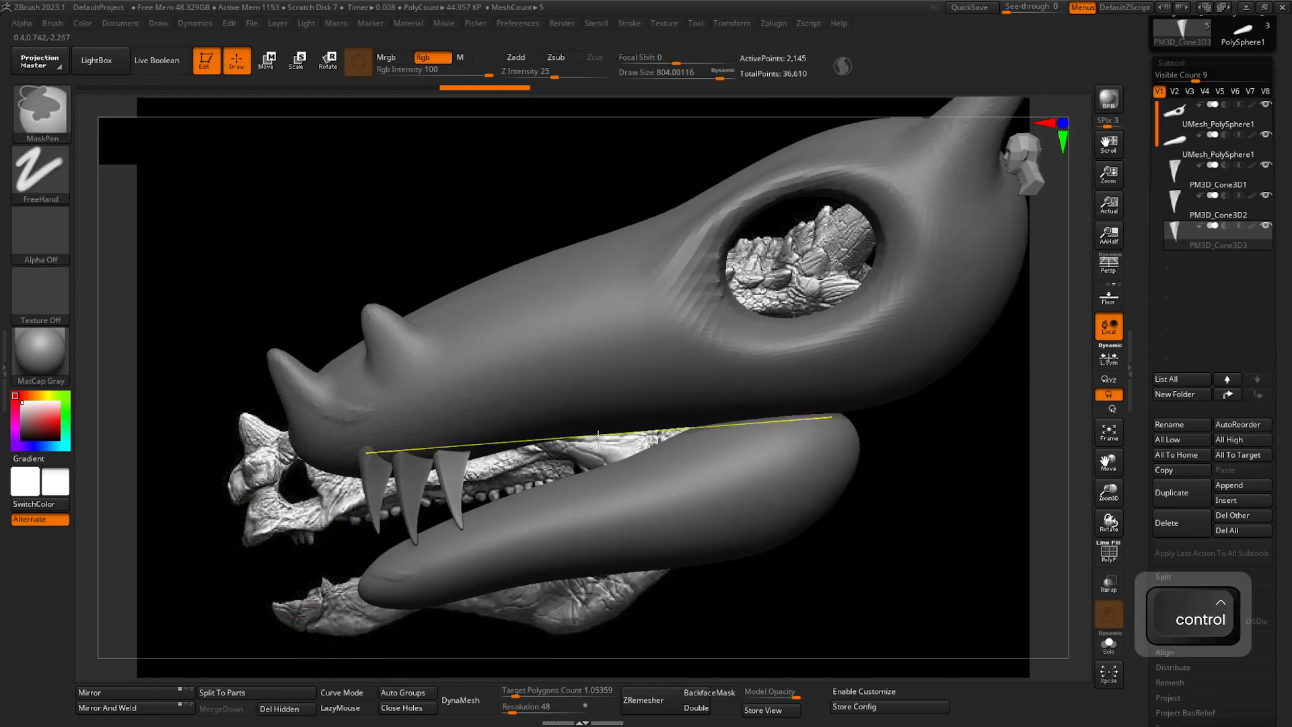
right_click(511, 417)
drag(511, 417, 449, 417)
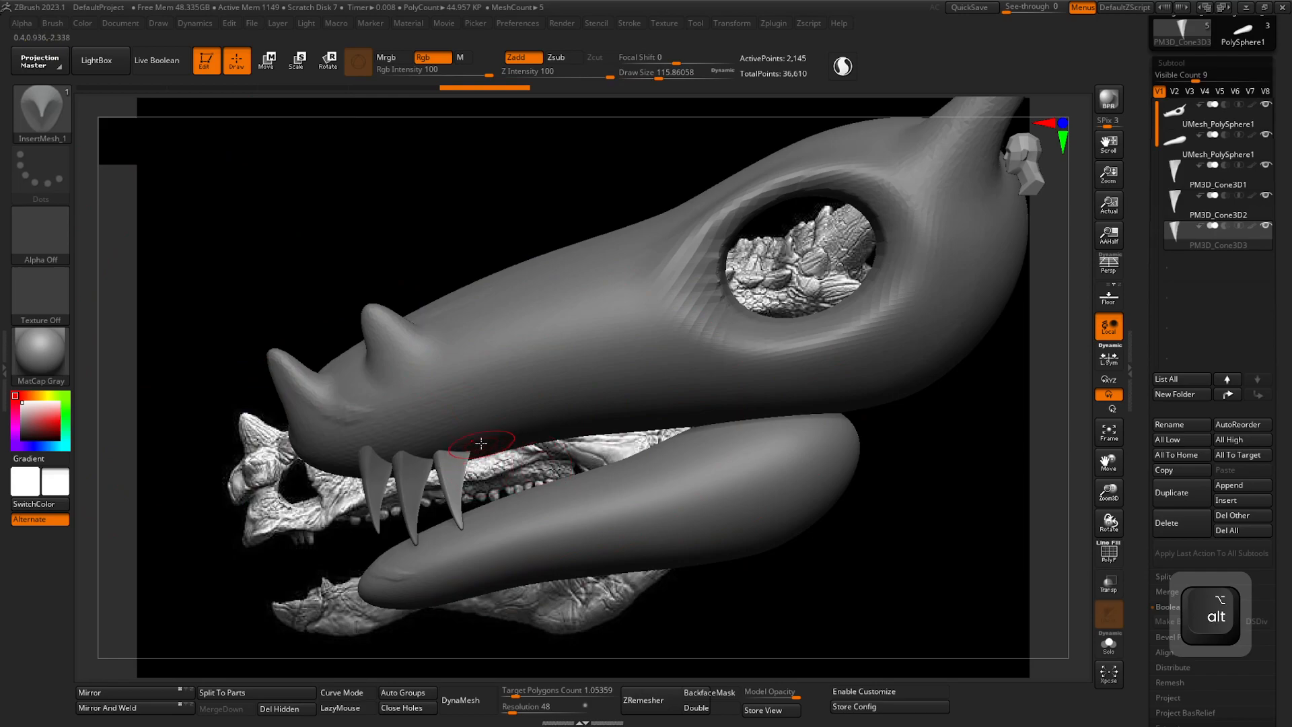
mouse_move(477, 504)
mouse_down()
mouse_move(522, 559)
mouse_move(592, 444)
mouse_move(636, 464)
mouse_up()
drag(659, 419, 706, 460)
drag(736, 413, 778, 449)
key(ctrl+z)
key(ctrl+z)
key(ctrl+z)
key(ctrl+z)
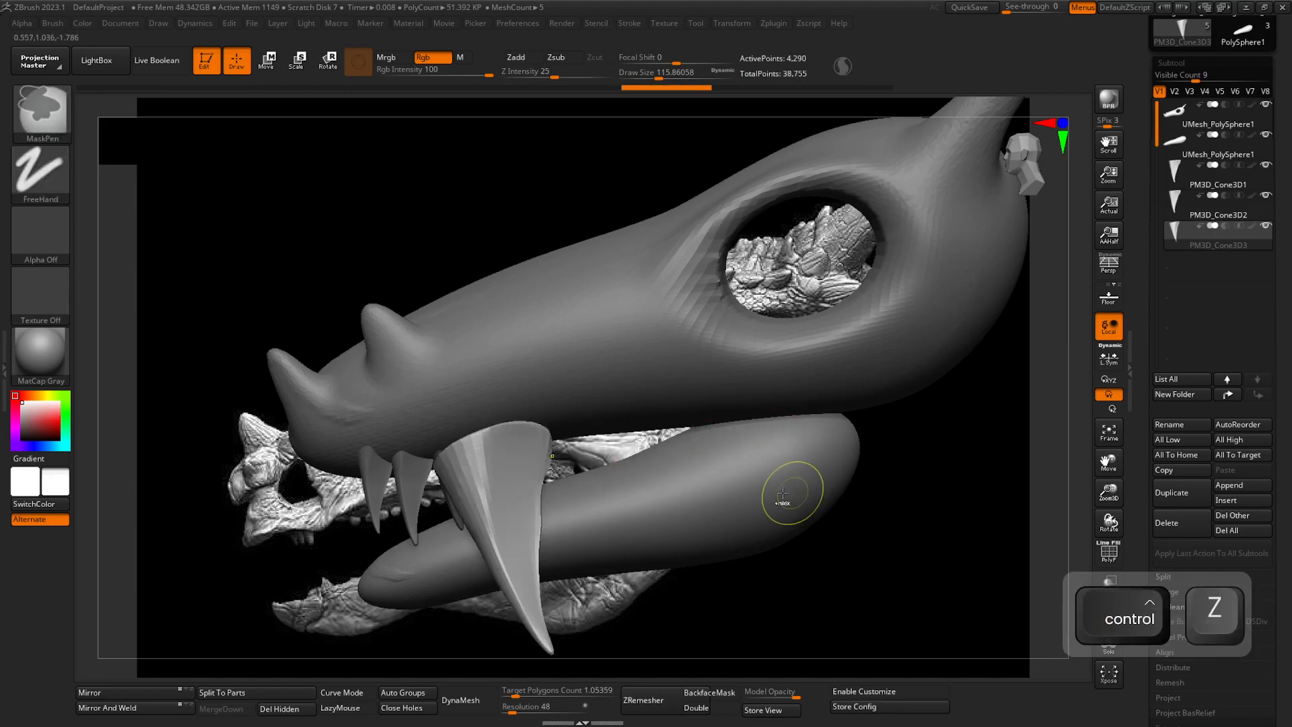
- Insert three more teeth along the upper jaw behind the third tooth and display their polygon wireframe
drag(511, 459, 626, 431)
key(ctrl+z)
ctrl+right_drag(908, 527, 933, 478)
click(1109, 551)
ctrl+right_drag(504, 519, 623, 513)
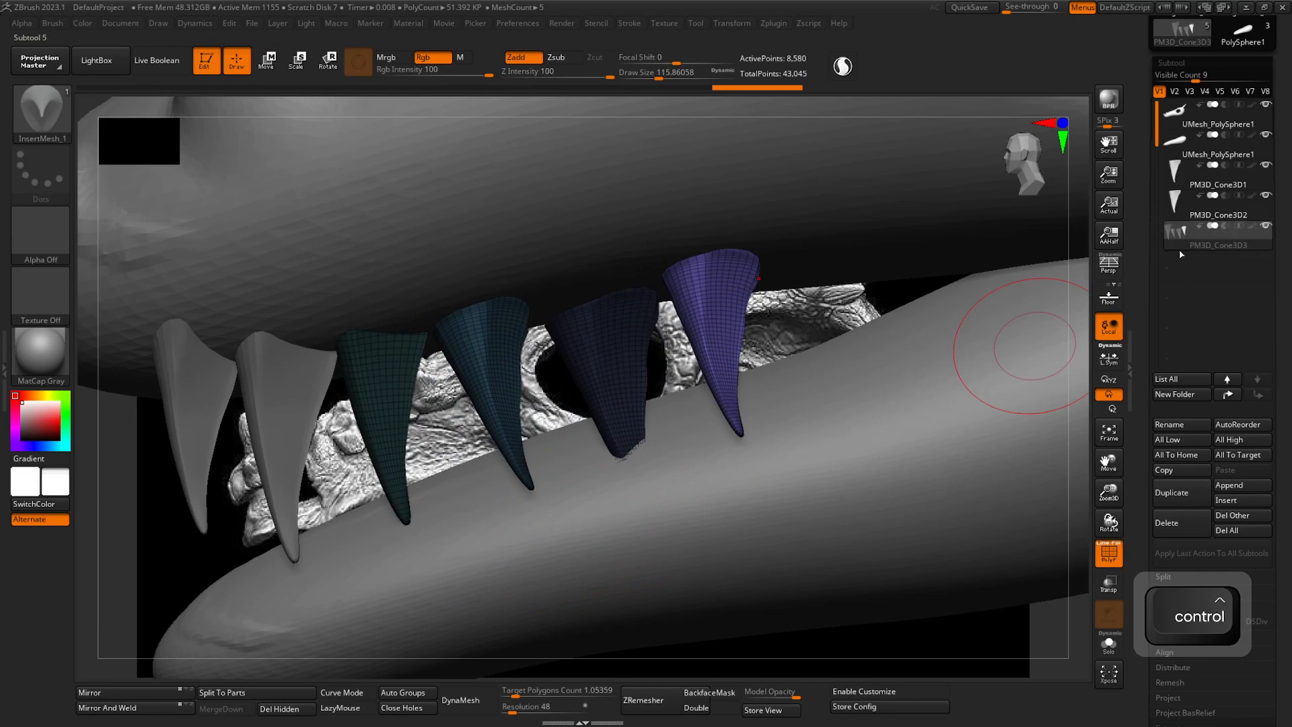
ctrl+right_drag(867, 475, 771, 437)
alt+right_drag(771, 438, 643, 528)
ctrl+right_drag(1033, 282, 611, 458)
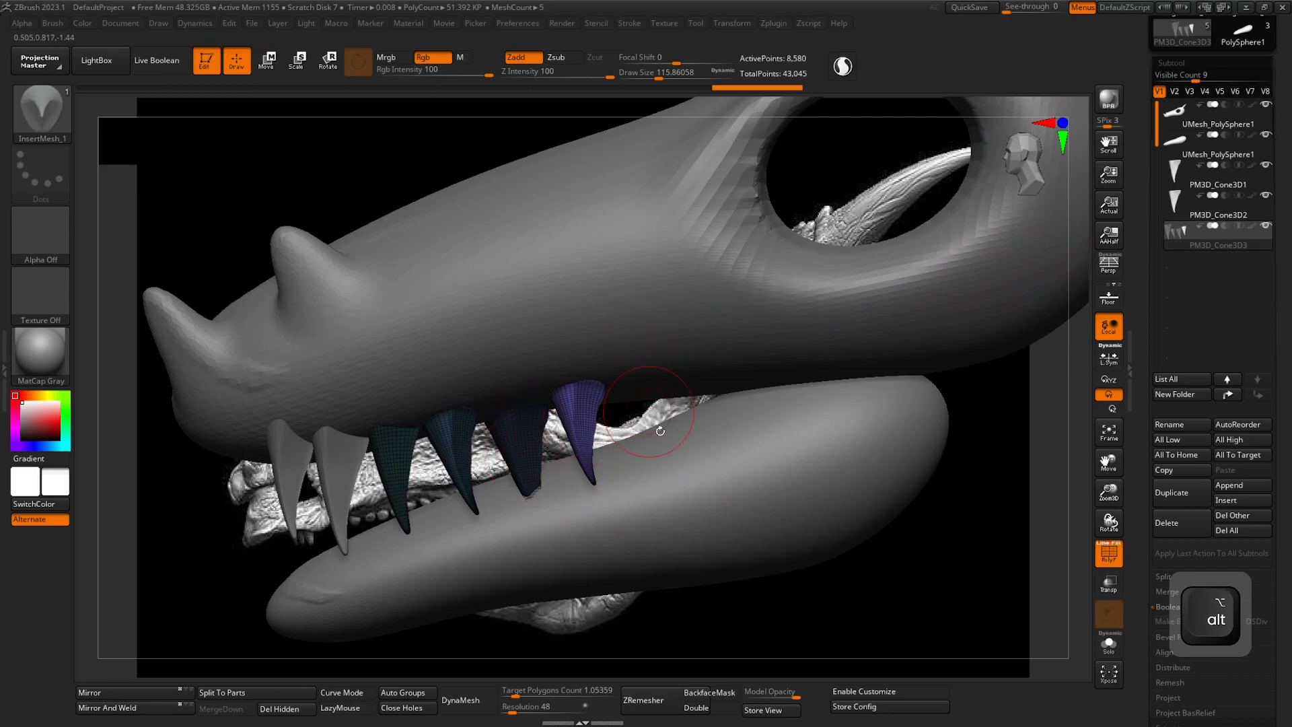
- Insert three horns from the InsertMesh brush along the side of the upper skull's snout, ahead of the eye socket, and clear the mask
alt+click(679, 324)
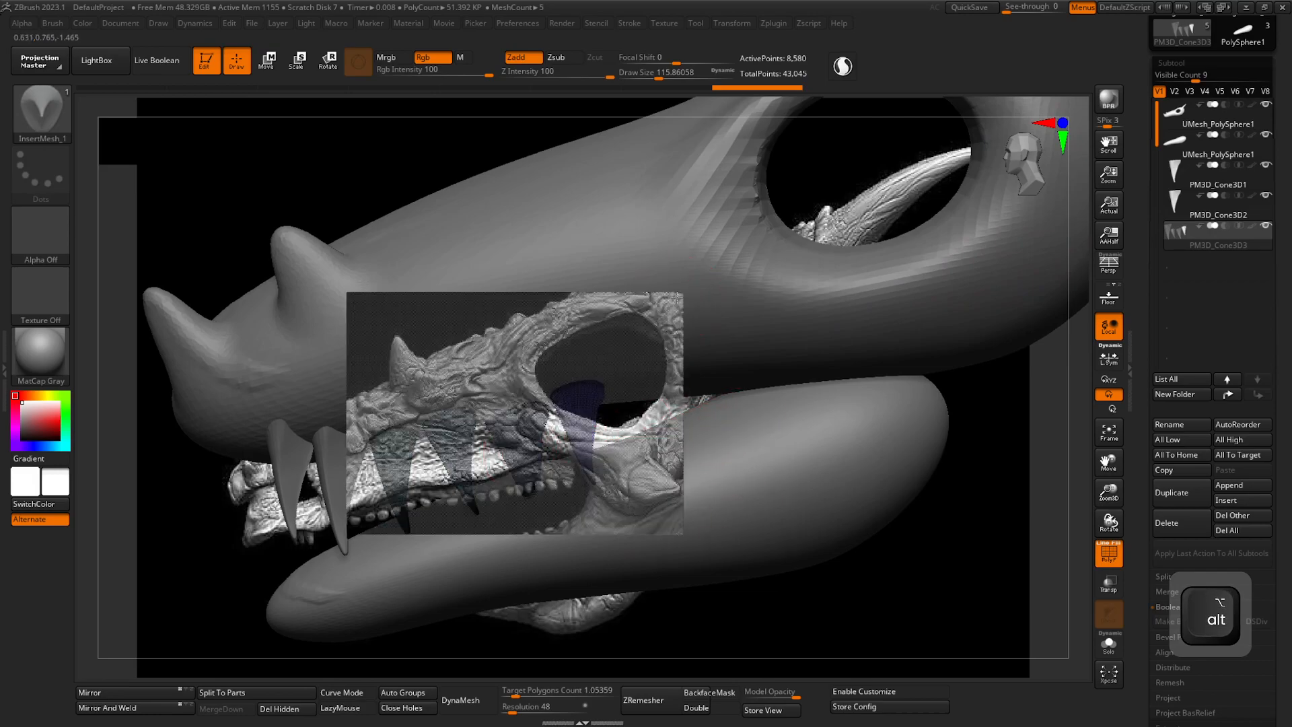
mouse_move(785, 384)
alt+right_down()
mouse_move(692, 471)
mouse_move(694, 488)
mouse_move(692, 436)
alt+right_up()
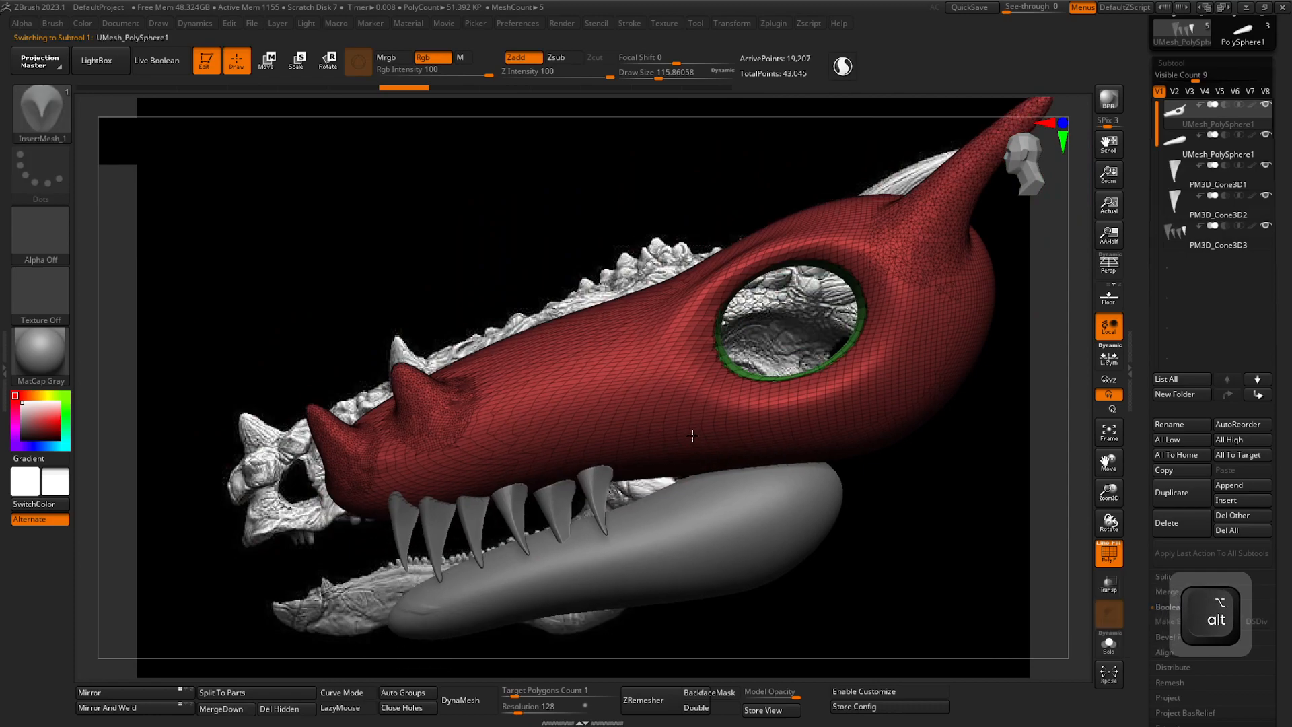
alt+drag(544, 424, 577, 364)
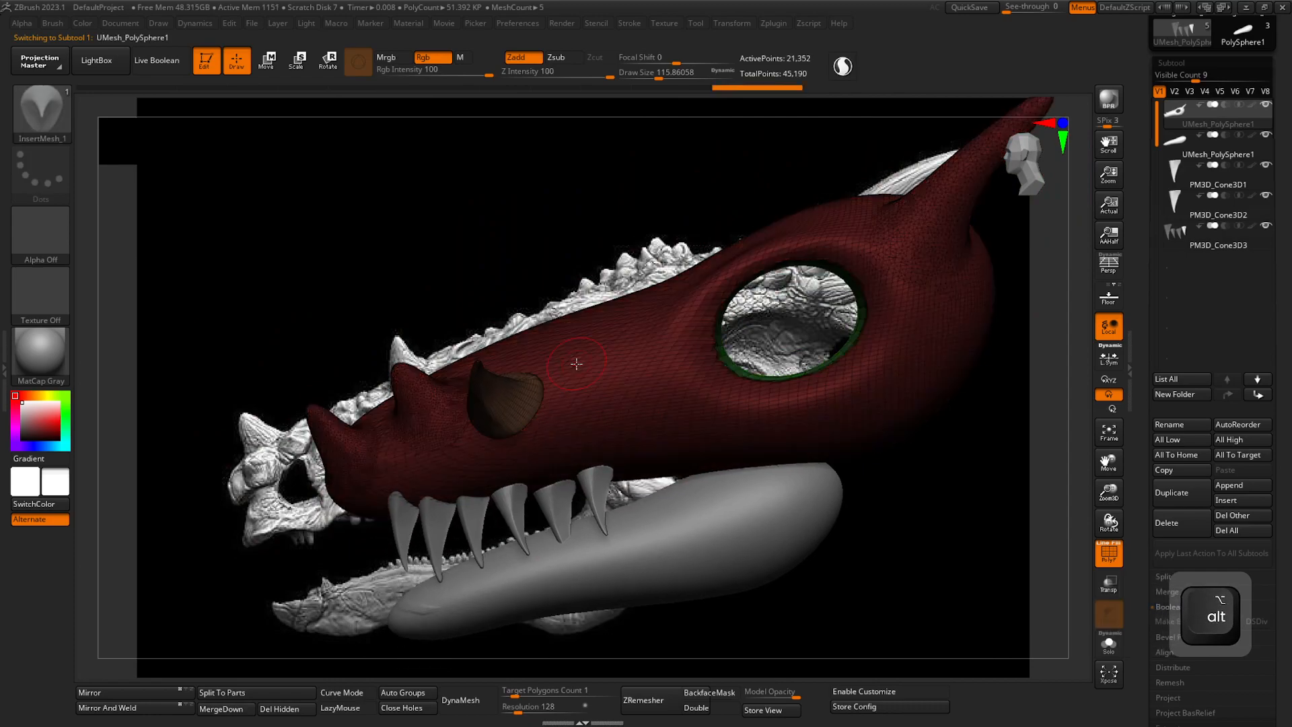
alt+drag(666, 301, 753, 320)
mouse_move(723, 350)
ctrl+right_down()
mouse_move(720, 398)
mouse_move(725, 381)
ctrl+right_up()
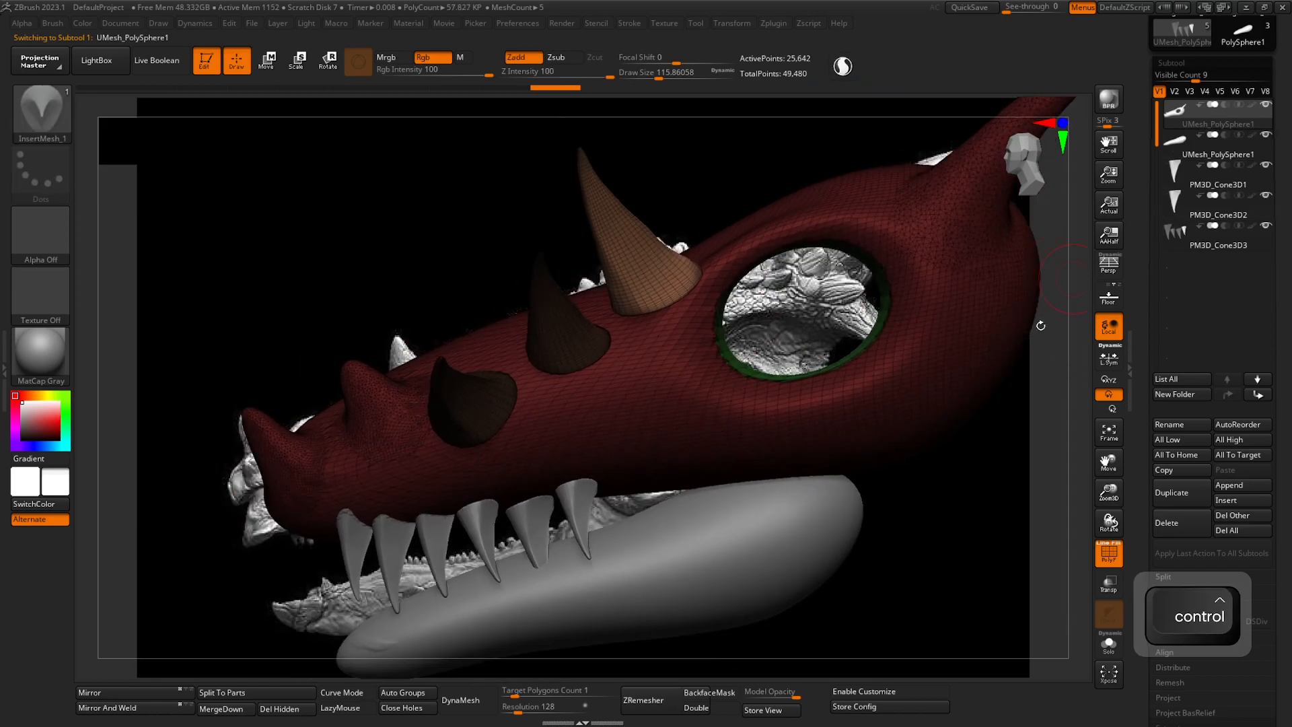
drag(827, 537, 889, 453)
ctrl+drag(1023, 626, 892, 477)
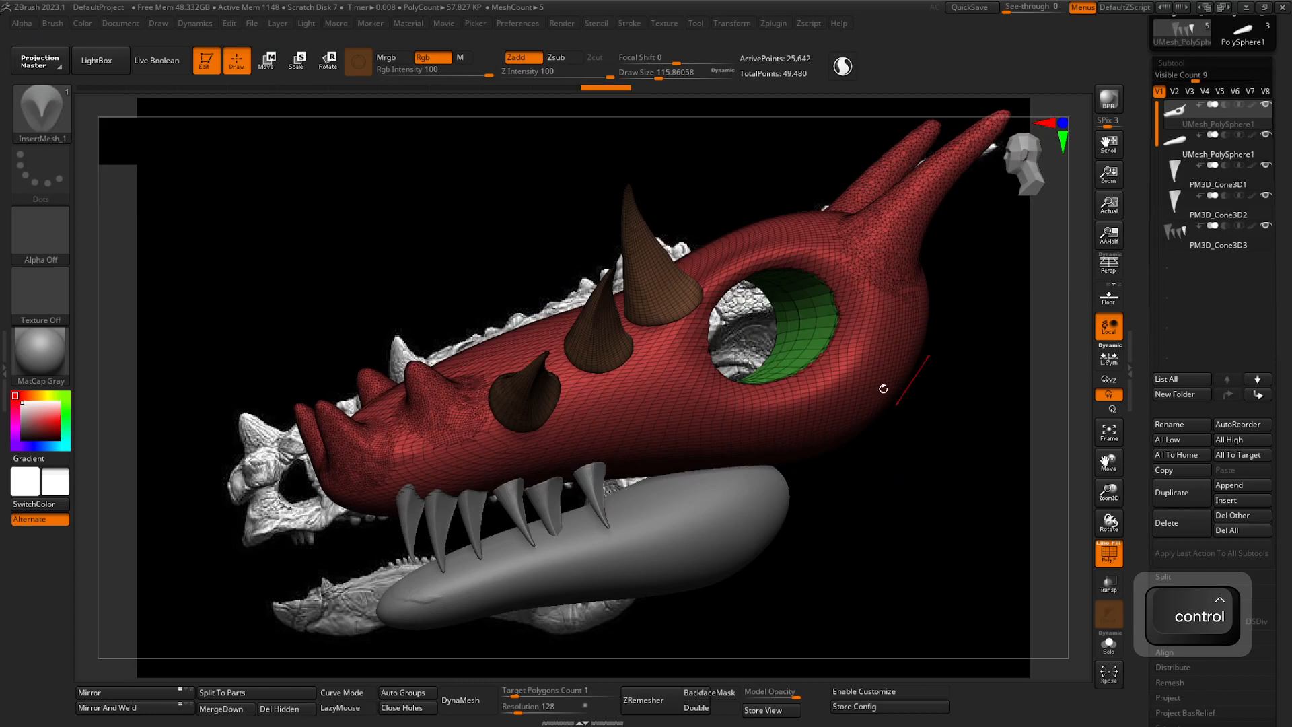
mouse_move(1177, 114)
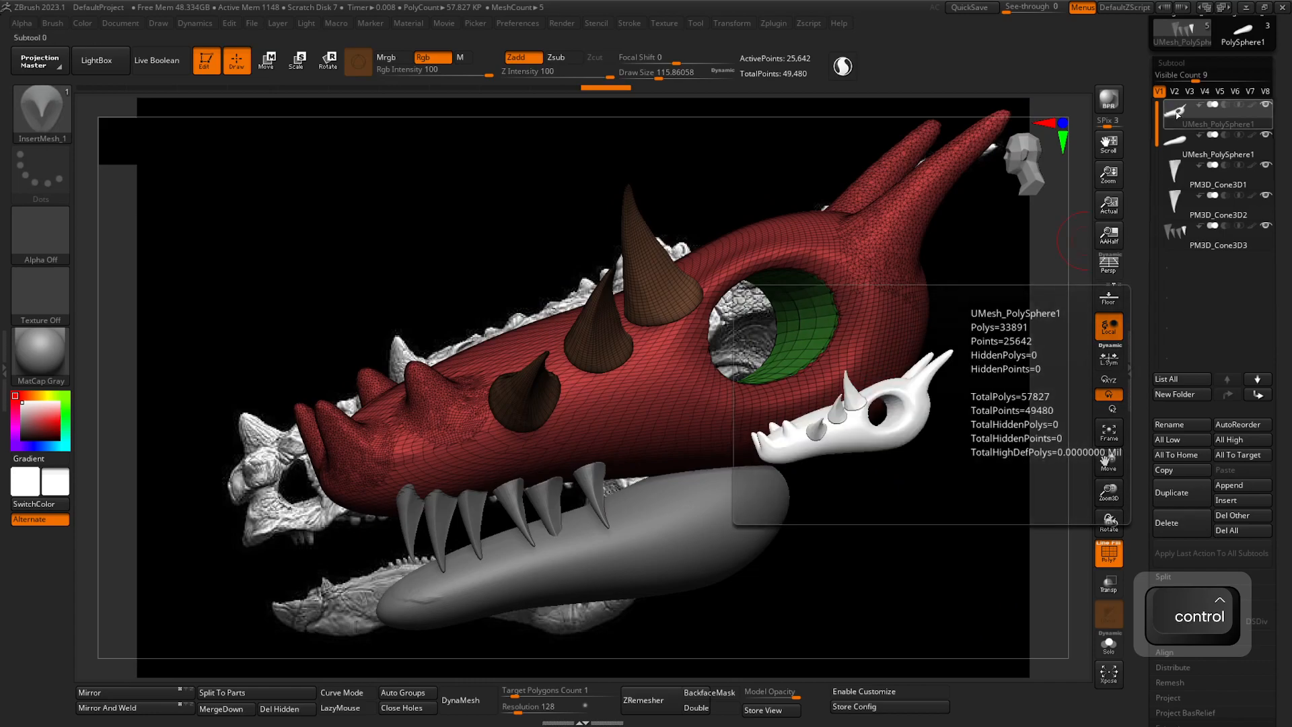
mouse_move(942, 485)
mouse_down()
mouse_move(592, 336)
mouse_move(619, 356)
mouse_move(620, 315)
mouse_up()
ctrl+right_drag(621, 315, 646, 430)
alt+right_drag(646, 430, 707, 446)
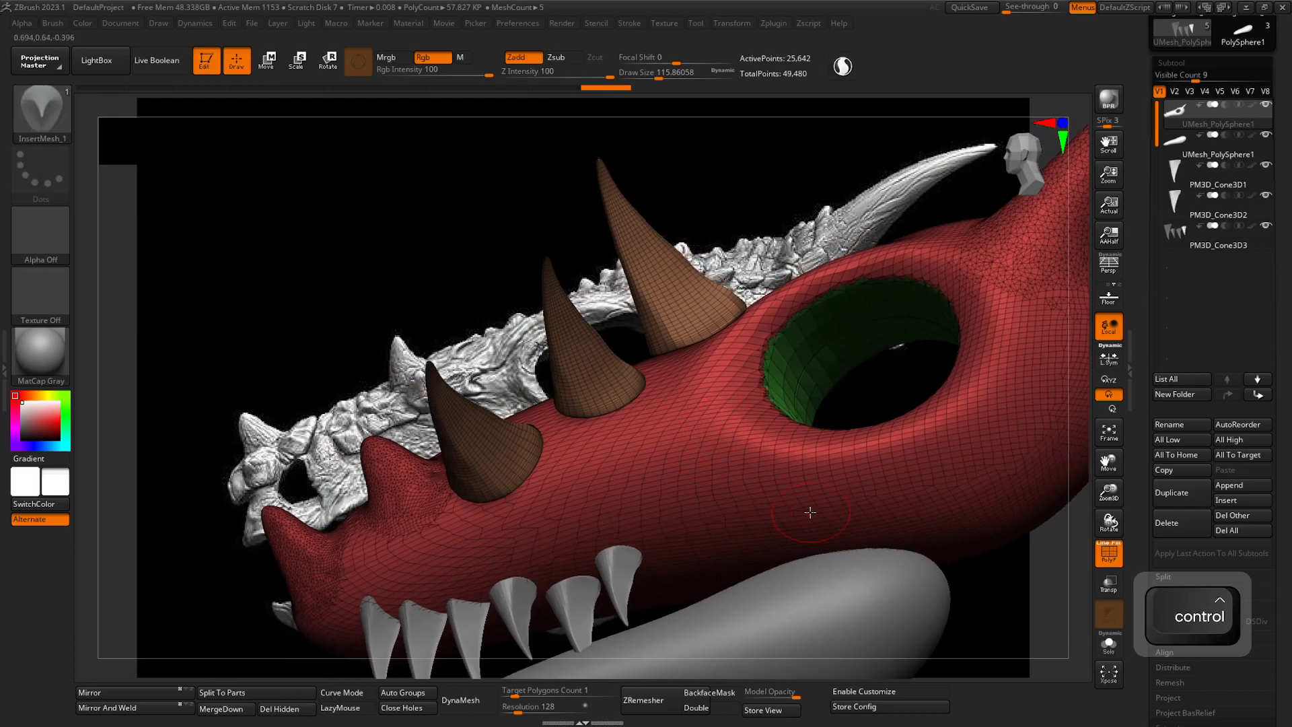
mouse_move(653, 368)
right_down()
mouse_move(673, 478)
mouse_move(681, 425)
mouse_move(698, 404)
mouse_move(709, 413)
mouse_move(608, 435)
mouse_move(604, 405)
mouse_move(604, 419)
right_up()
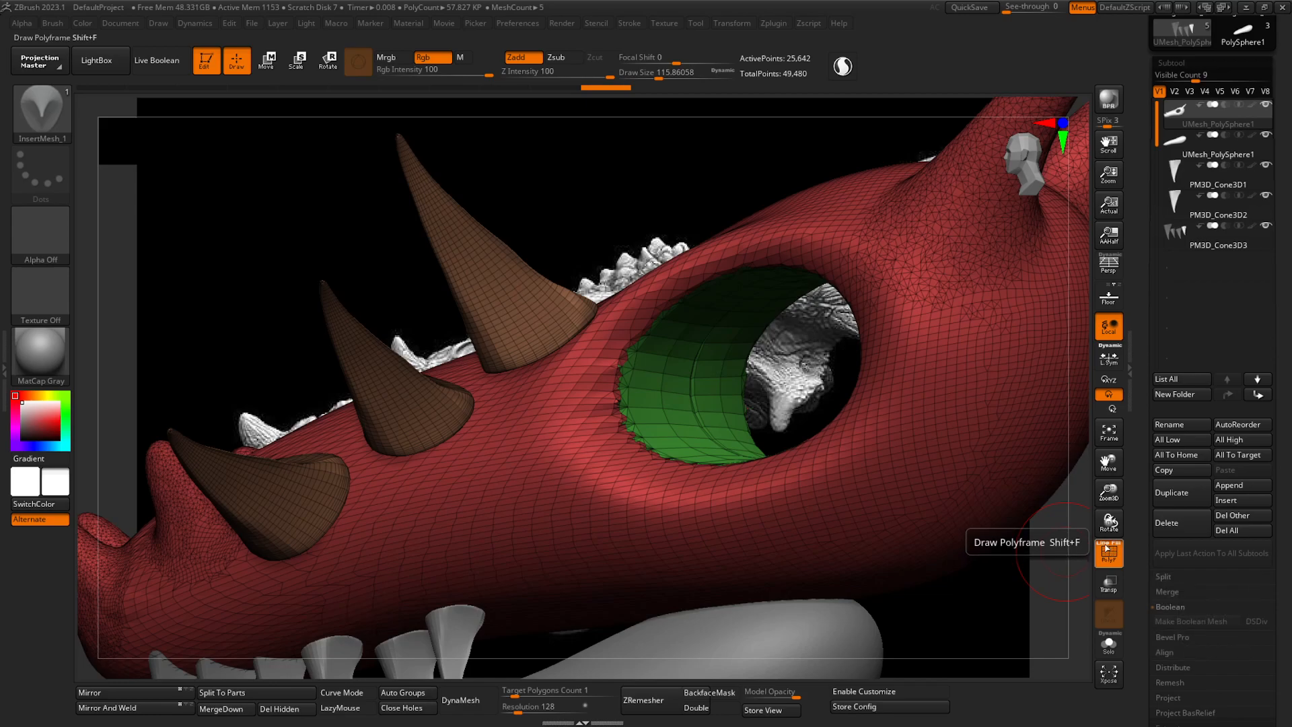
click(1107, 550)
click(1106, 551)
click(1107, 551)
click(1107, 550)
click(1106, 549)
click(1107, 549)
click(1107, 548)
click(1106, 549)
click(1120, 548)
click(1120, 547)
click(1120, 547)
click(1120, 547)
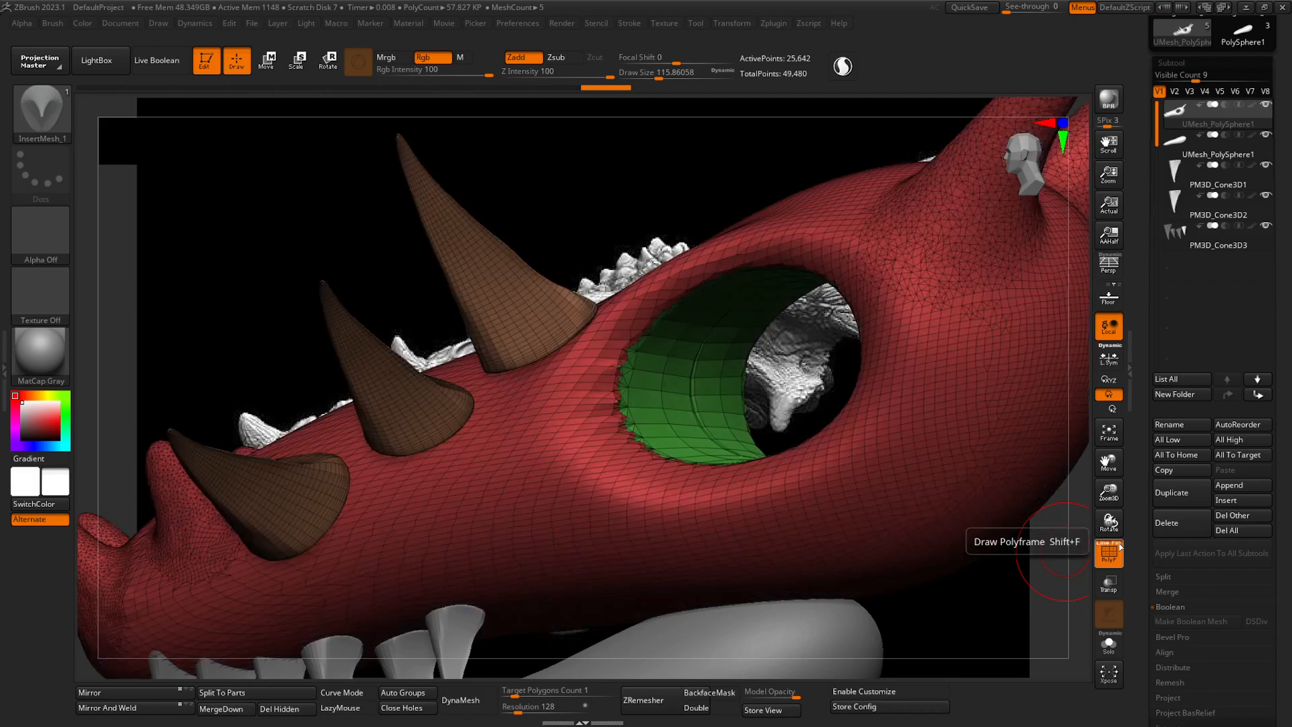
- Try to regroup the upper skull and its horns by connected topology with Auto Groups in the Polygroups settings
mouse_move(783, 469)
right_down()
mouse_move(680, 457)
mouse_move(690, 473)
mouse_move(668, 475)
mouse_move(756, 445)
mouse_move(818, 495)
mouse_move(776, 470)
right_up()
drag(1140, 611, 1153, 421)
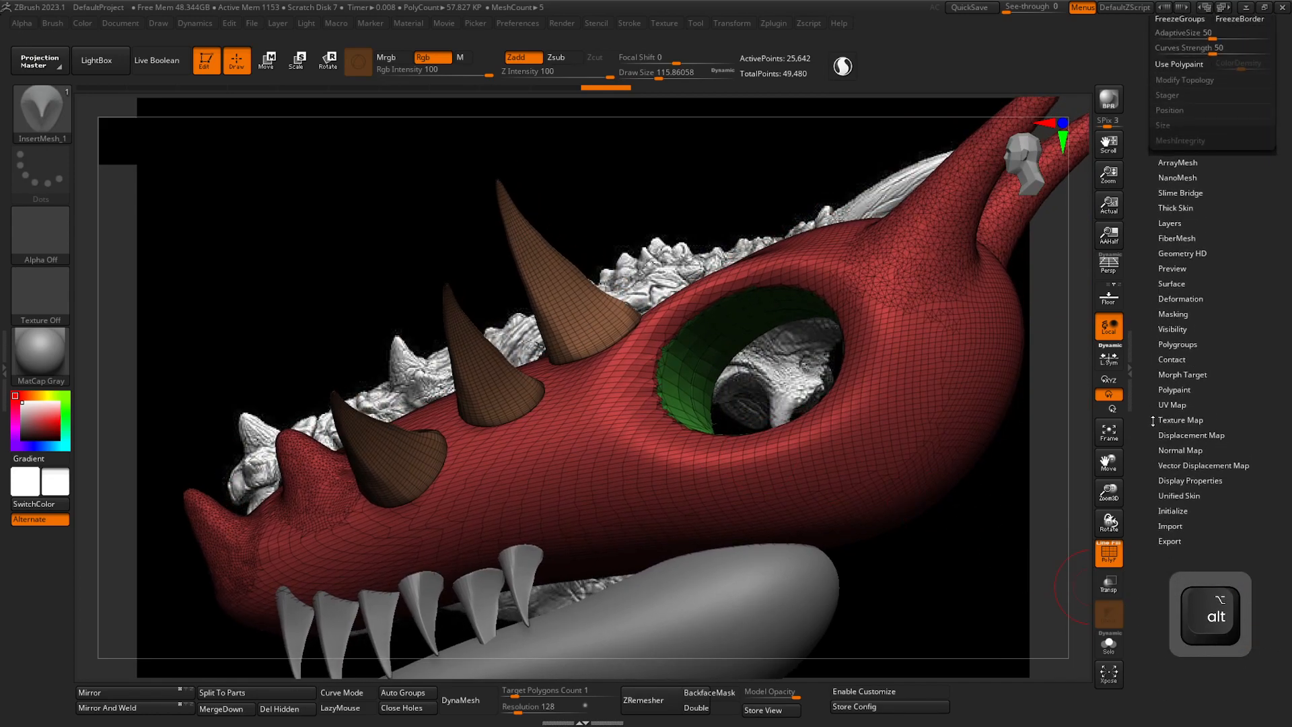
click(1178, 344)
drag(1152, 385, 1151, 355)
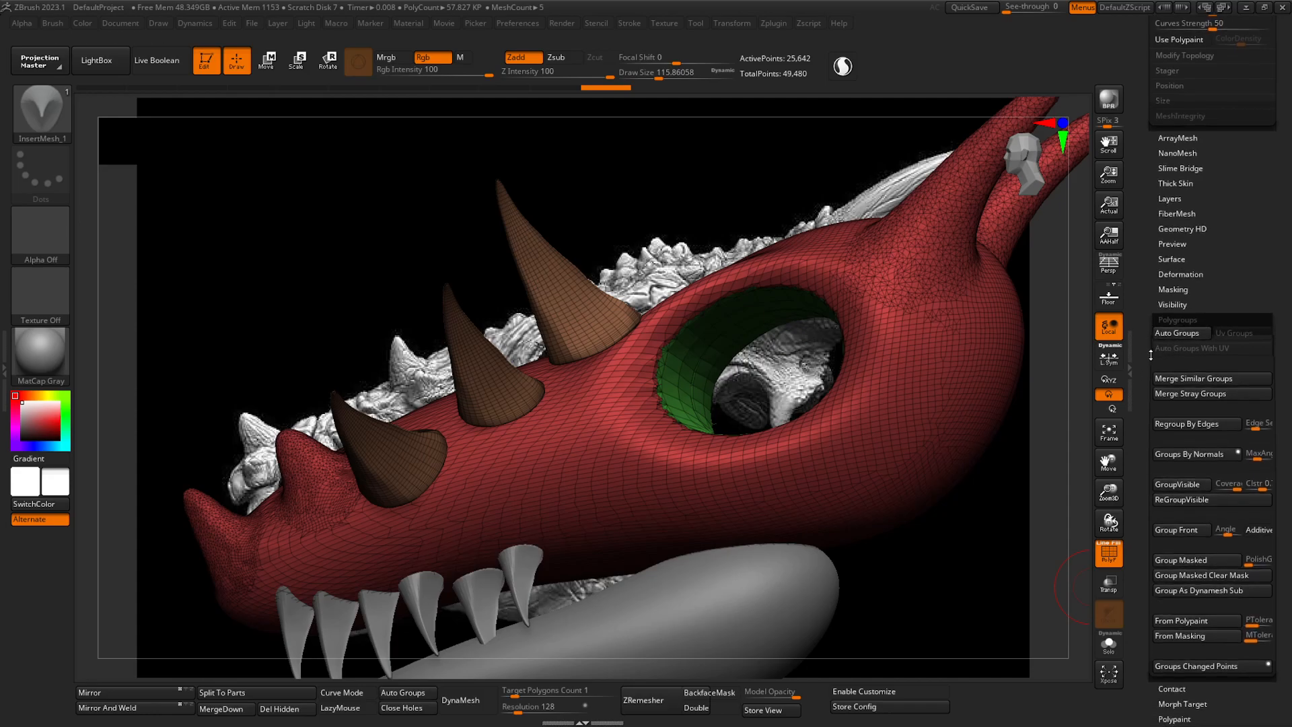
click(1183, 337)
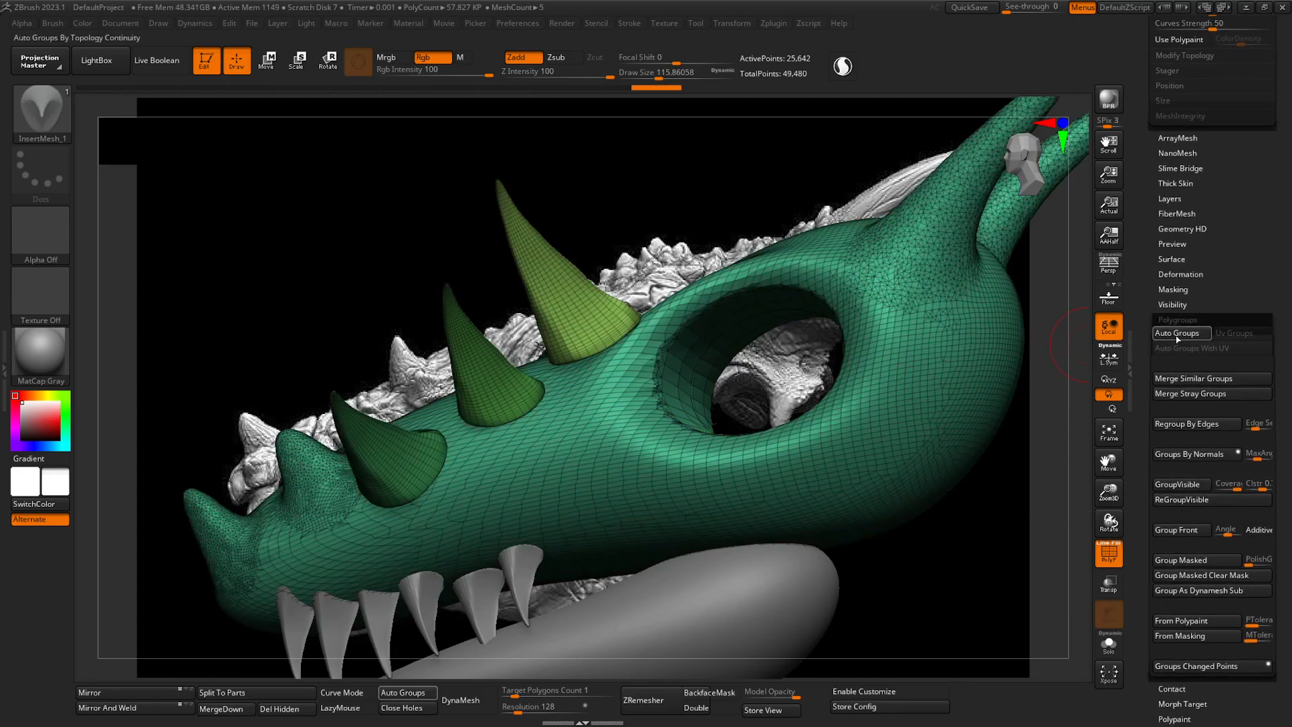
click(1178, 334)
click(1181, 334)
click(1184, 335)
ctrl+right_drag(727, 377, 657, 435)
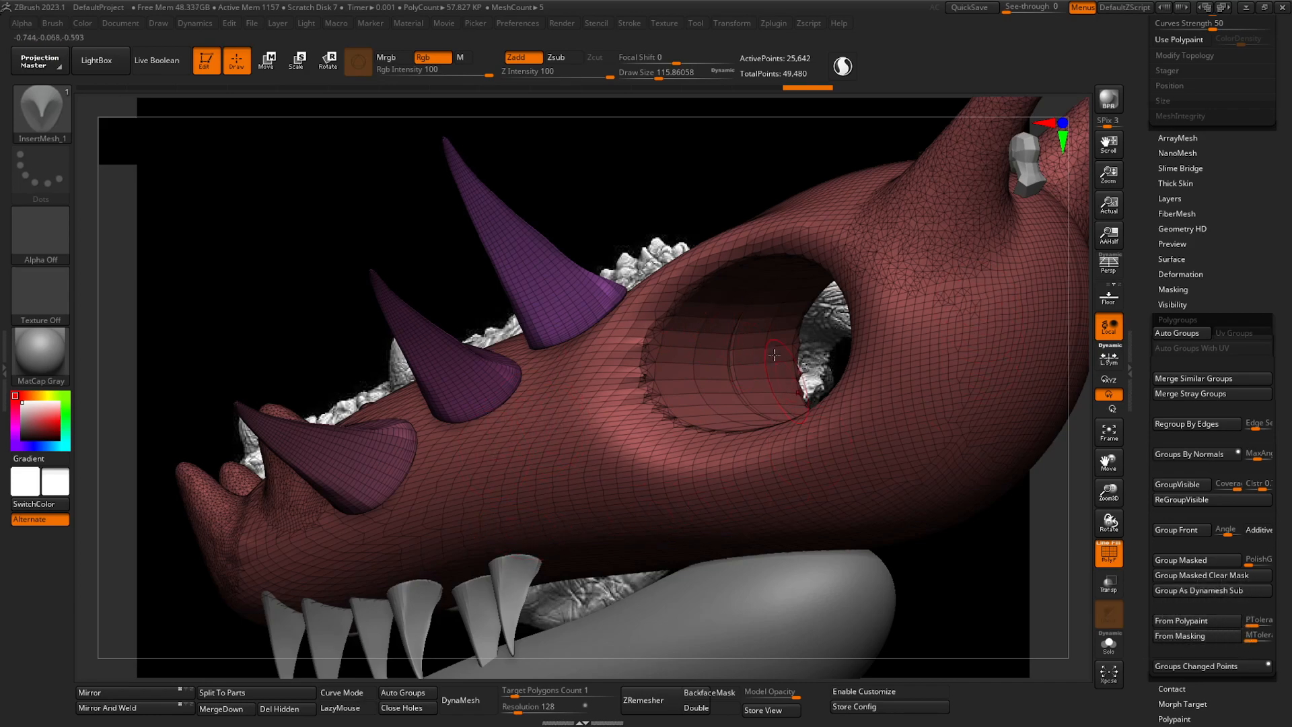
- Undo the Auto Groups changes on the upper skull and restore its previous polygroups
key(ctrl+z)
key(ctrl+z)
key(ctrl+z)
key(ctrl+z)
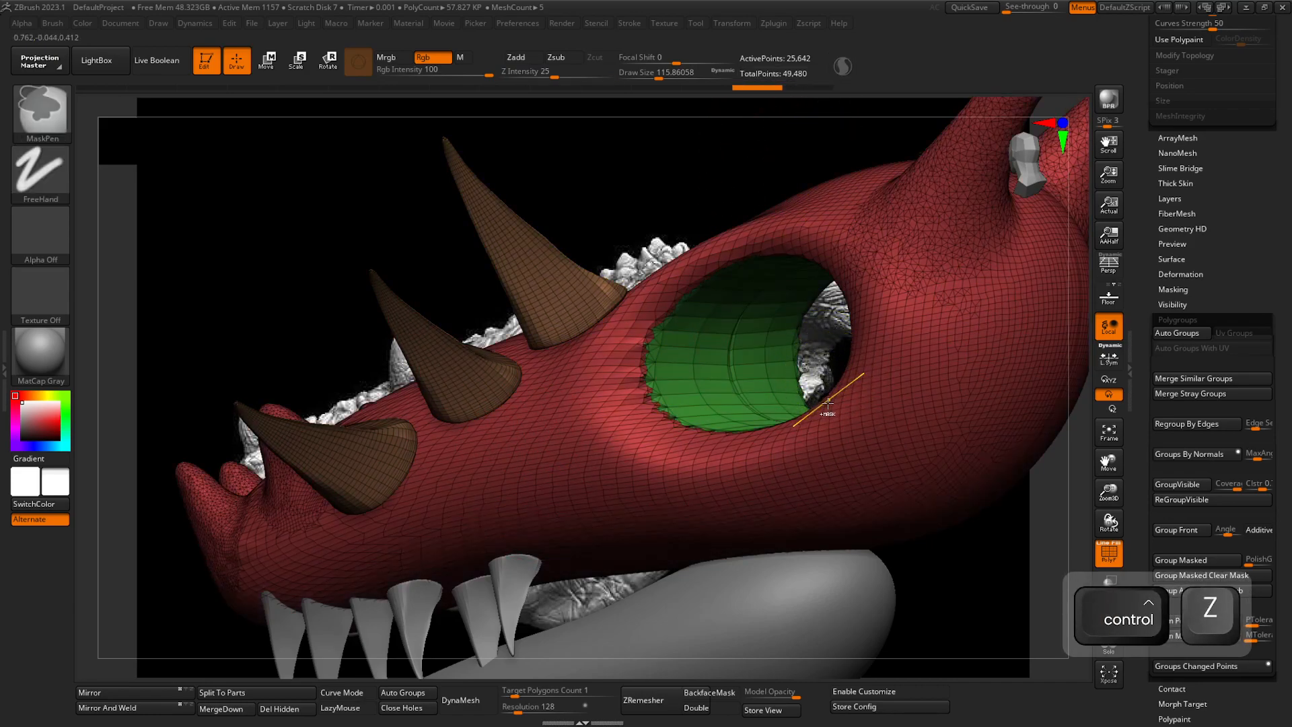
key(ctrl+z)
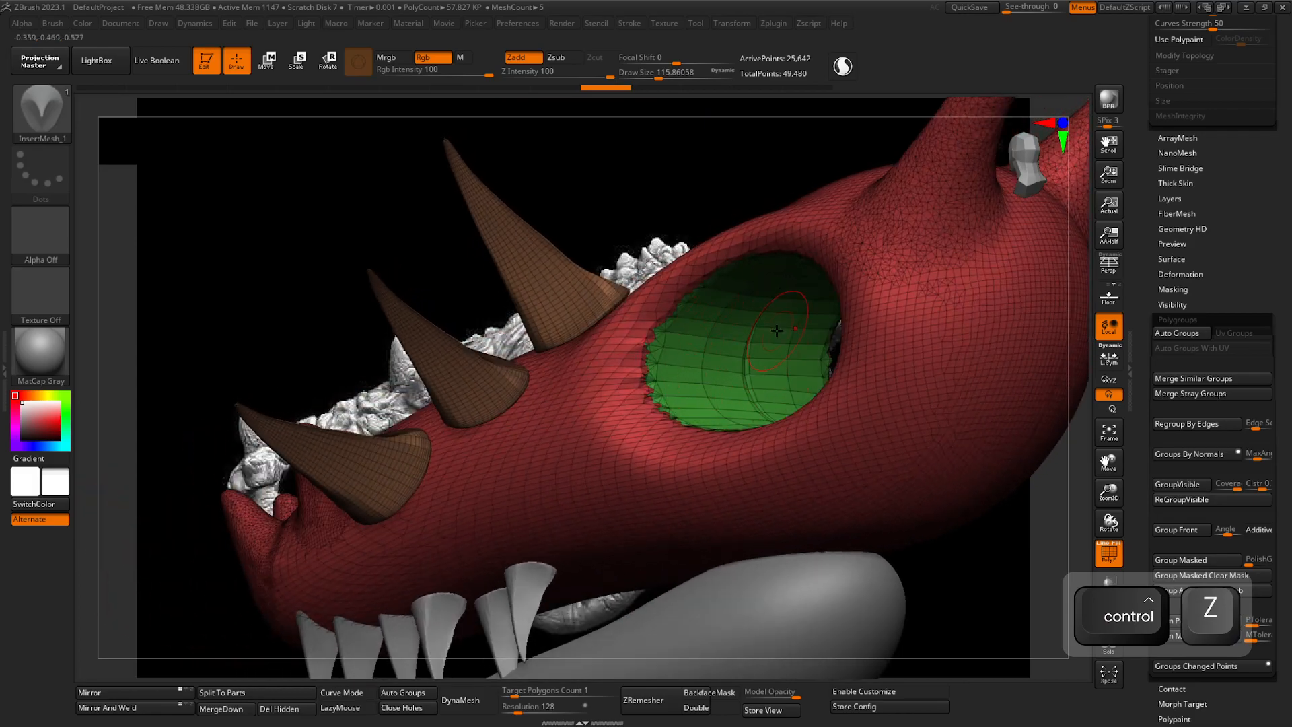
key(ctrl+z)
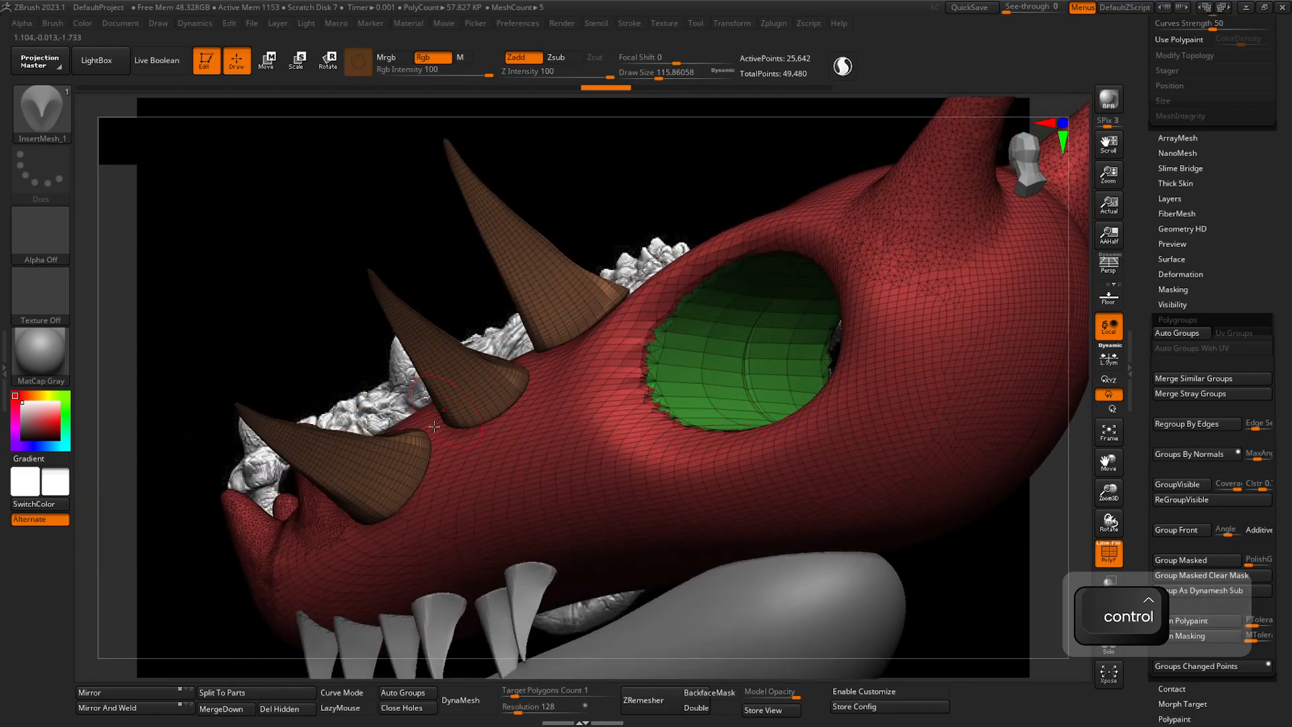
key(ctrl+z)
key(ctrl+z)
key(ctrl+z)
key(ctrl+z)
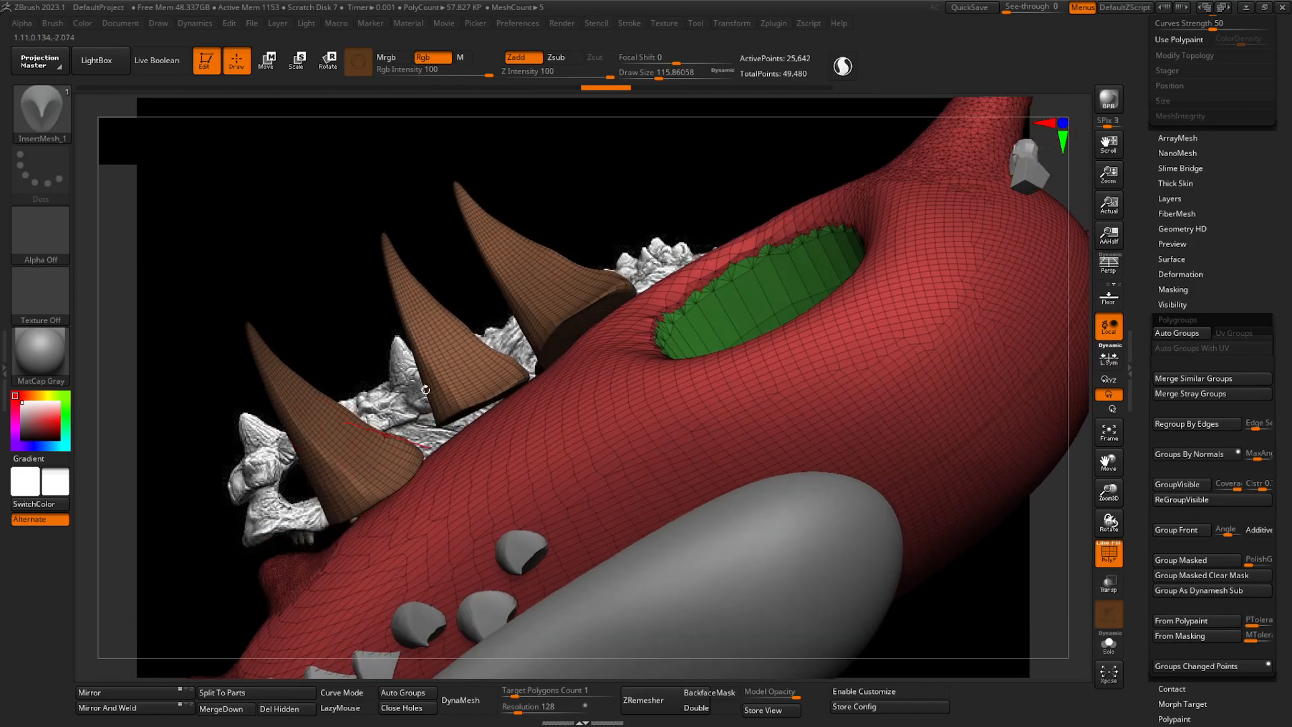
key(ctrl+z)
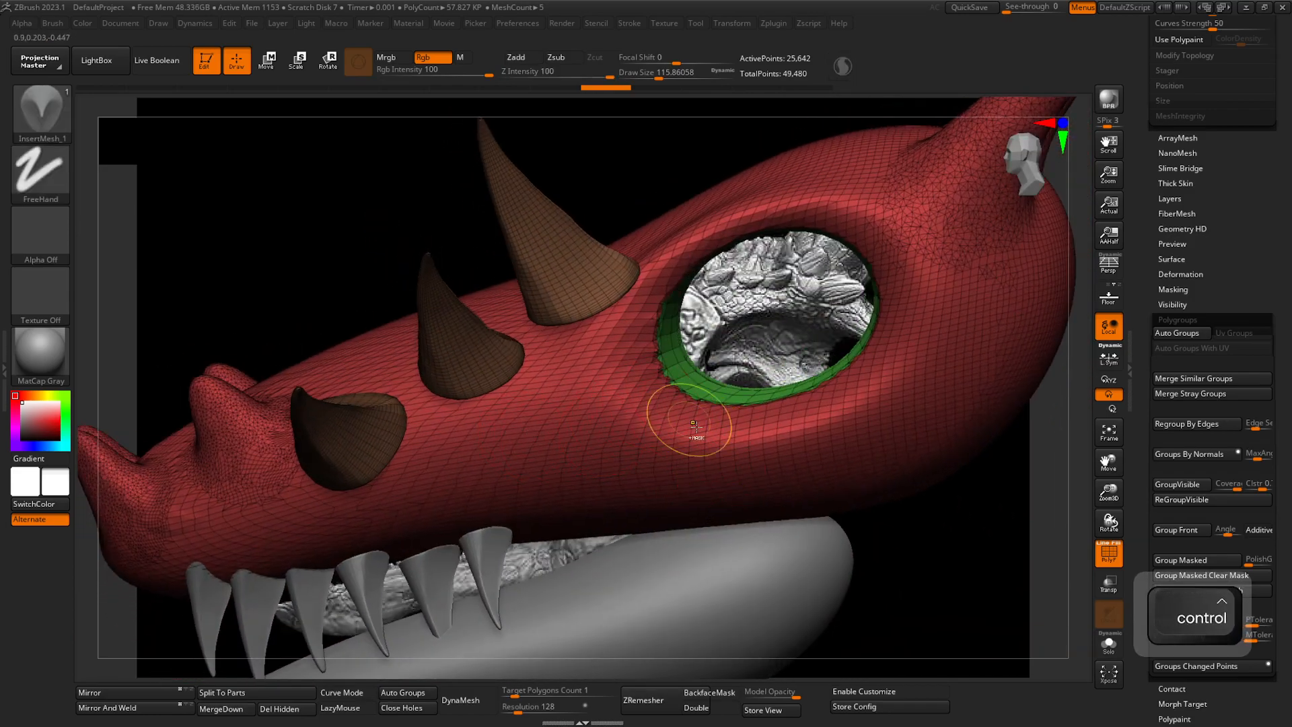
key(ctrl+z)
key(ctrl+z)
key(ctrl)
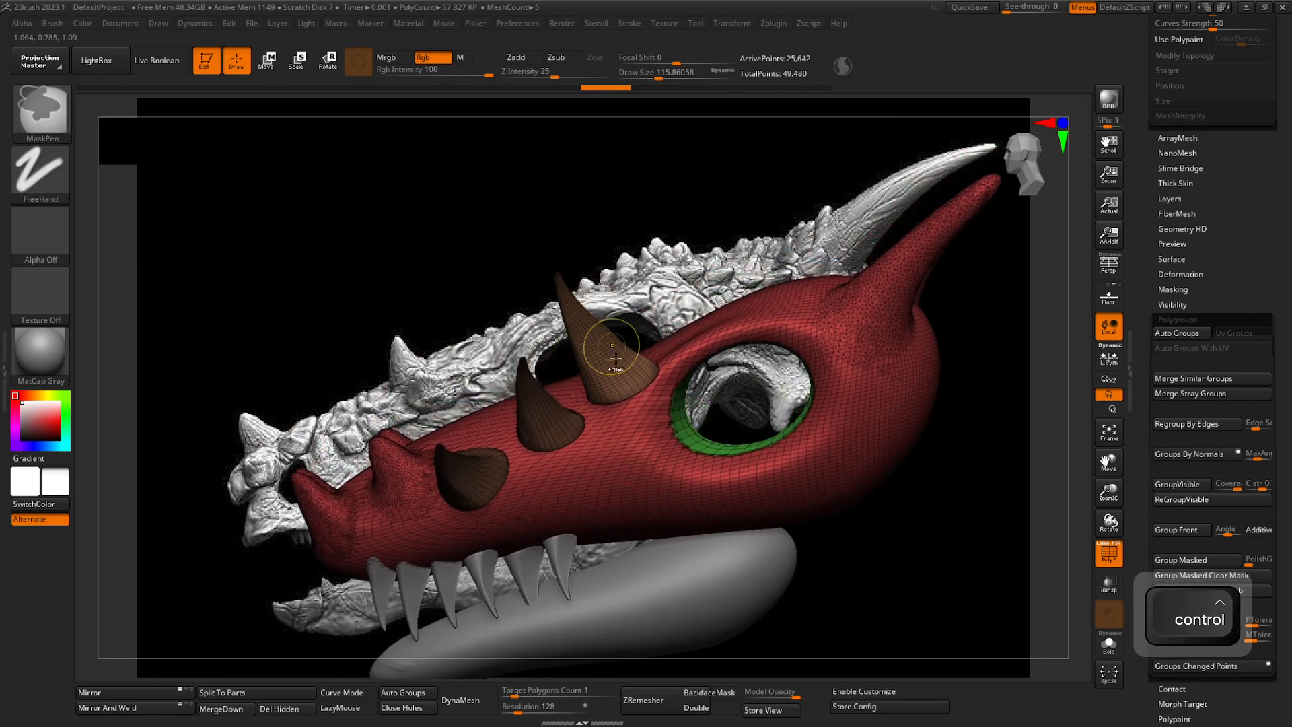
- Temporarily hide the front and back of the upper skull with a rectangular selection, and unhide the whole mesh
key(shift)
mouse_move(426, 187)
ctrl+shift+mouse_down()
mouse_move(523, 297)
mouse_move(594, 283)
mouse_move(544, 213)
mouse_move(612, 341)
mouse_move(893, 582)
ctrl+shift+mouse_up()
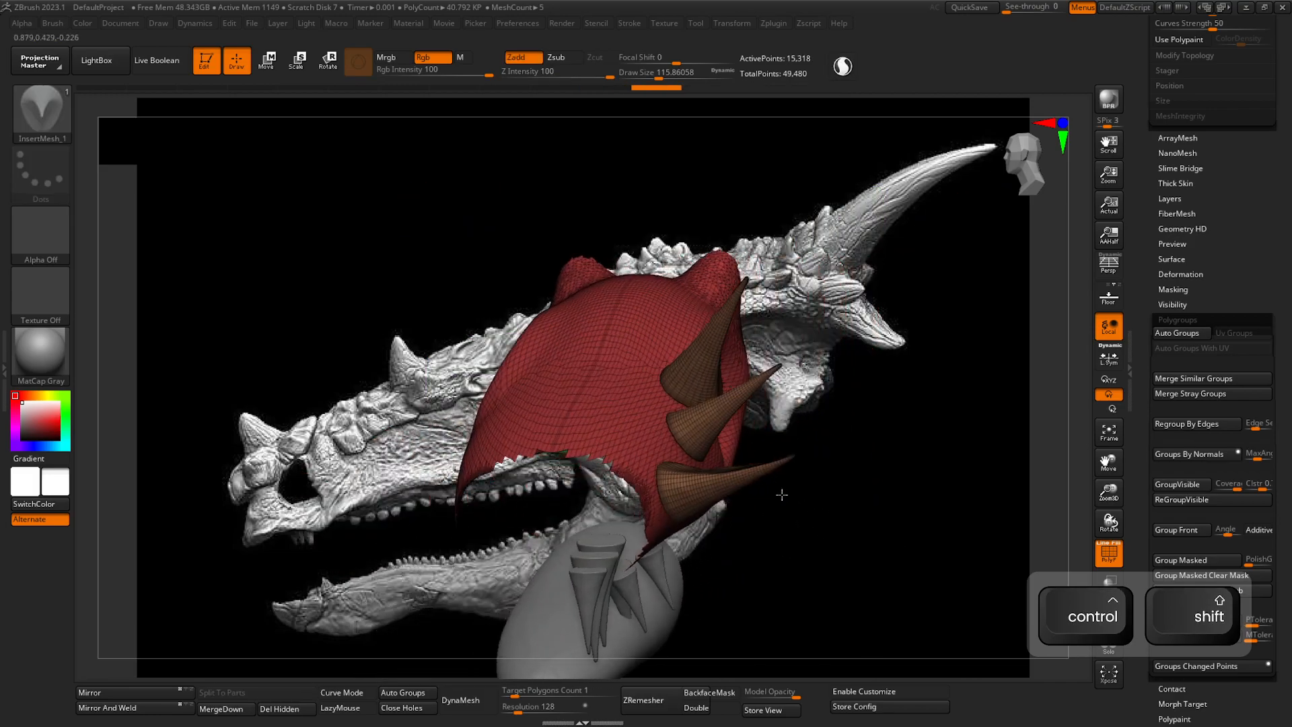
right_drag(782, 495, 715, 493)
key(ctrl)
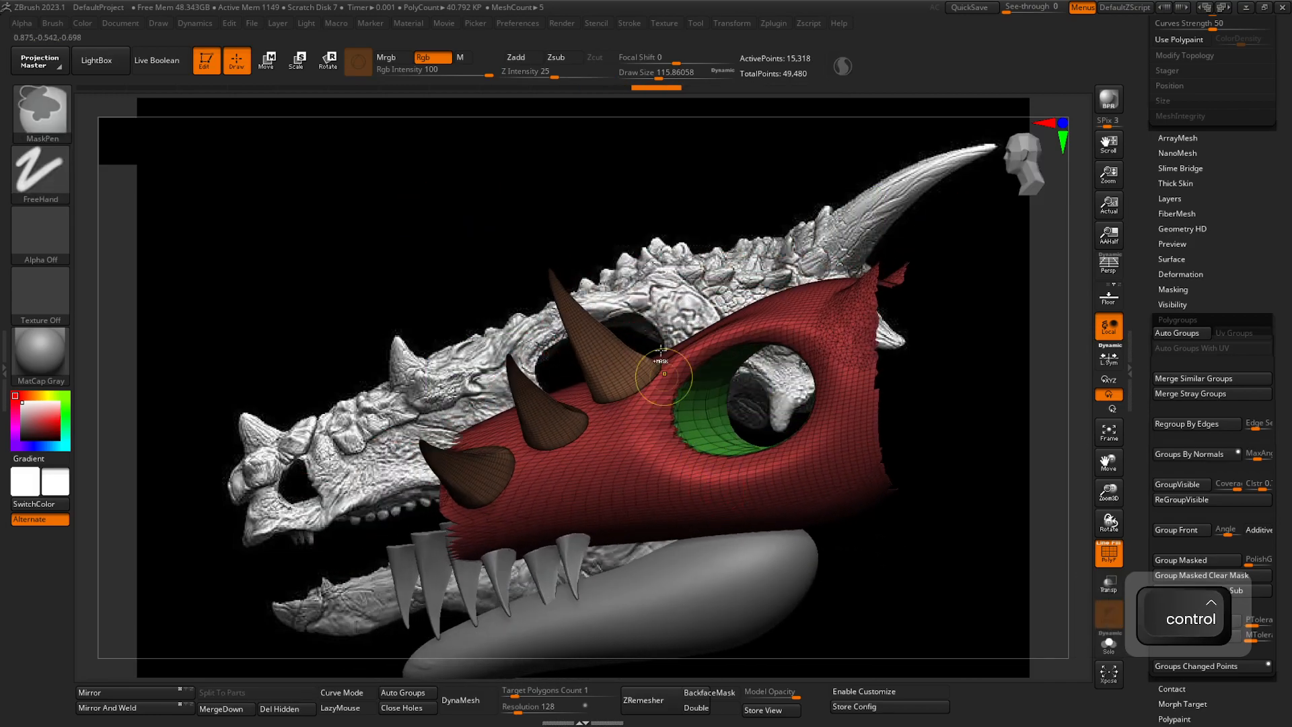
ctrl+shift+click(672, 199)
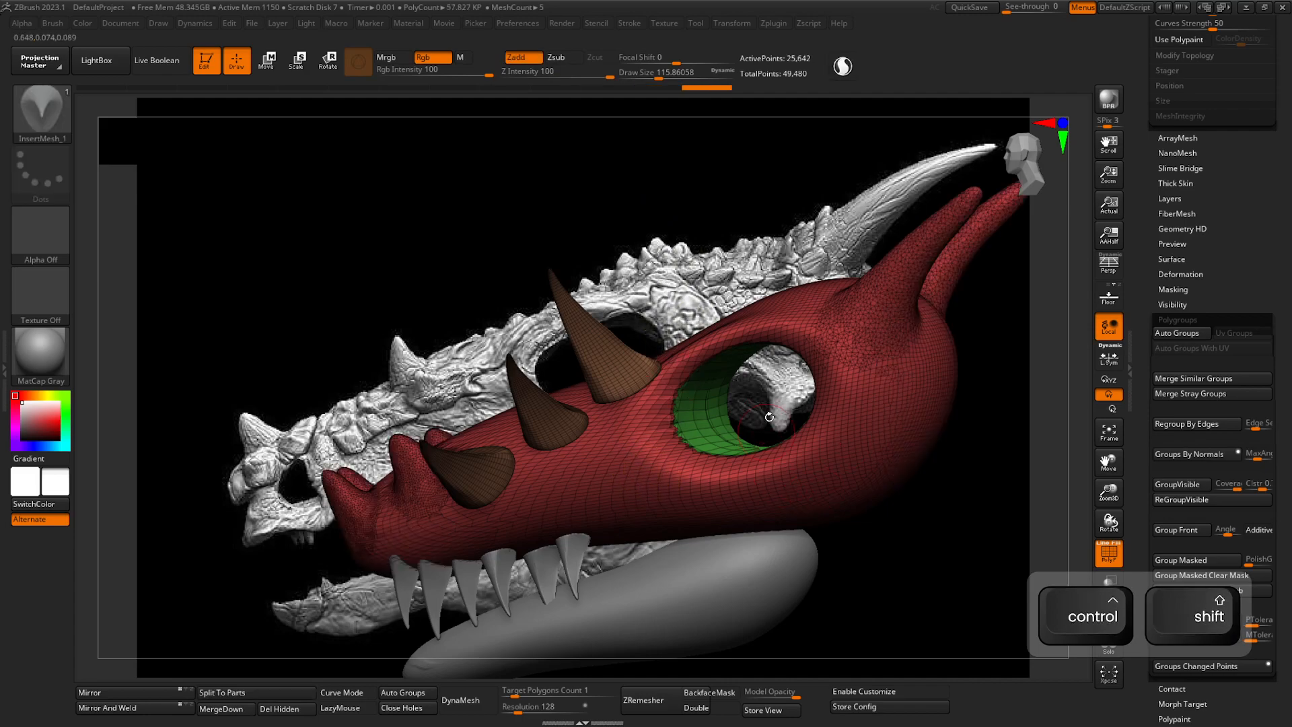
- Isolate the polygroup of the three snout horns, mask them completely, and unhide the rest of the upper skull
right_drag(641, 429, 611, 403)
key(ctrl)
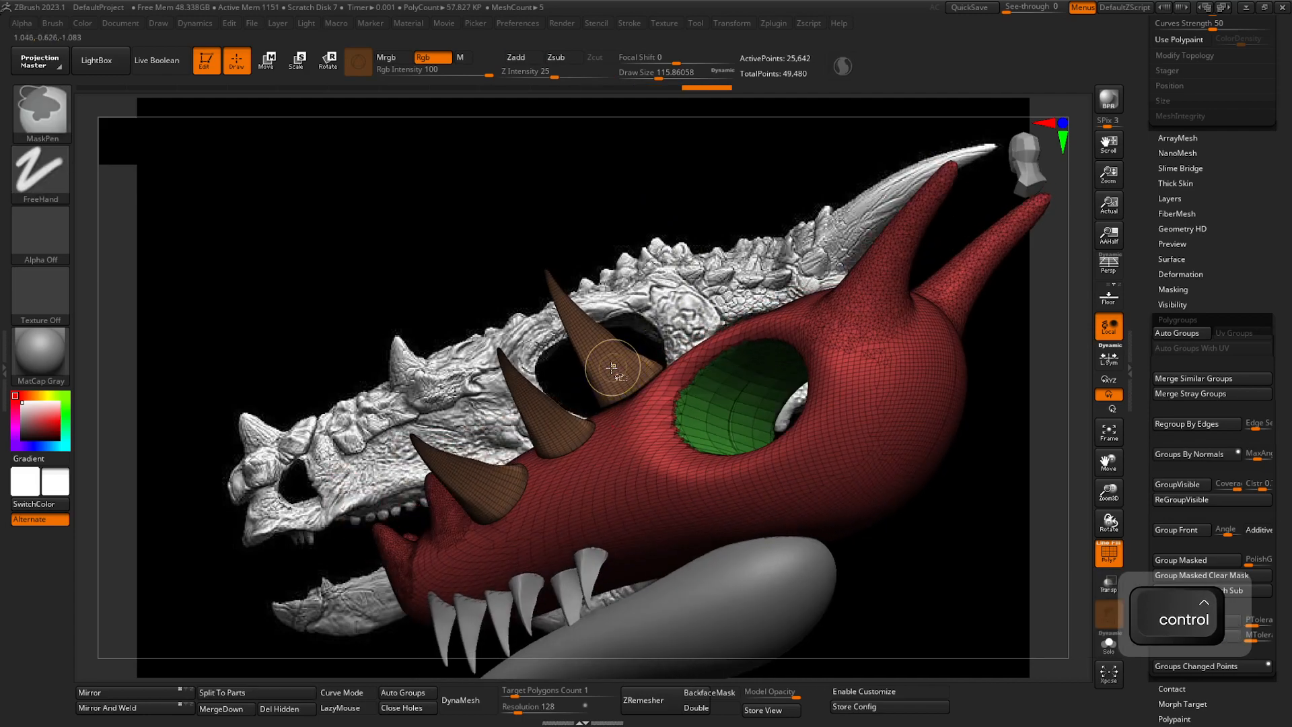
ctrl+shift+click(612, 369)
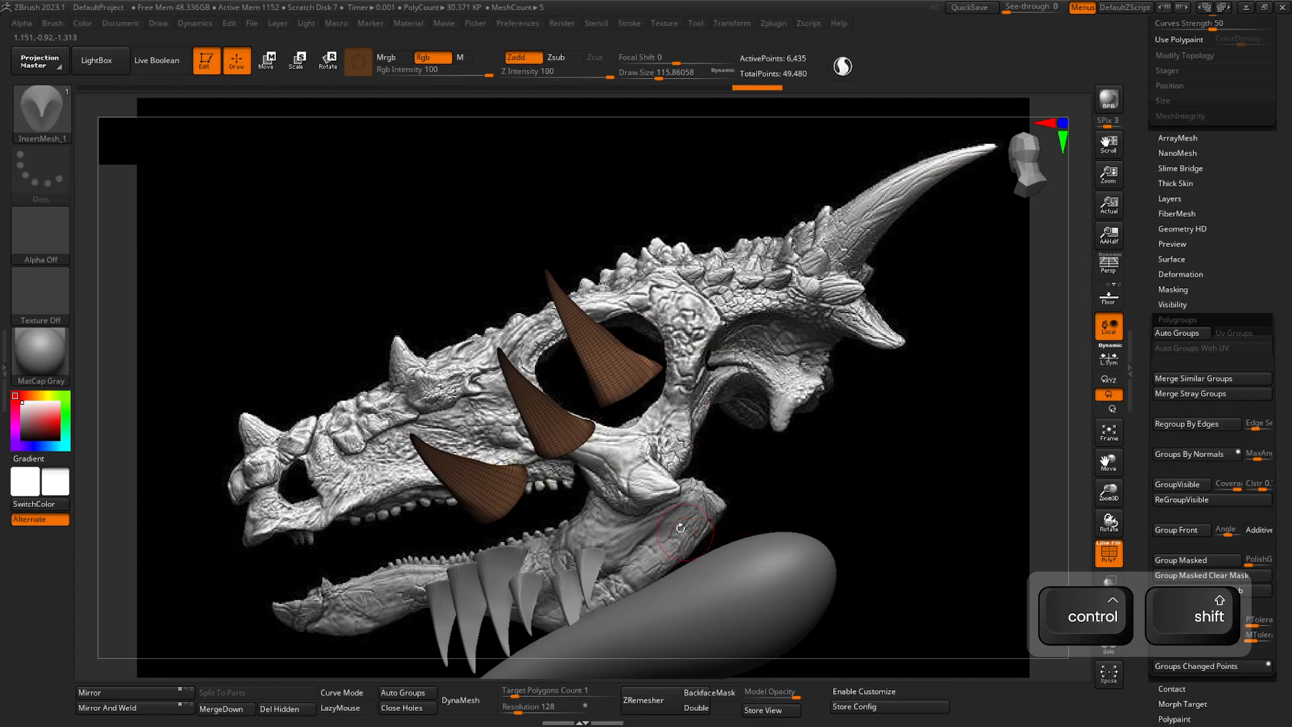
mouse_move(311, 190)
ctrl+mouse_down()
mouse_move(751, 578)
mouse_move(760, 569)
ctrl+mouse_up()
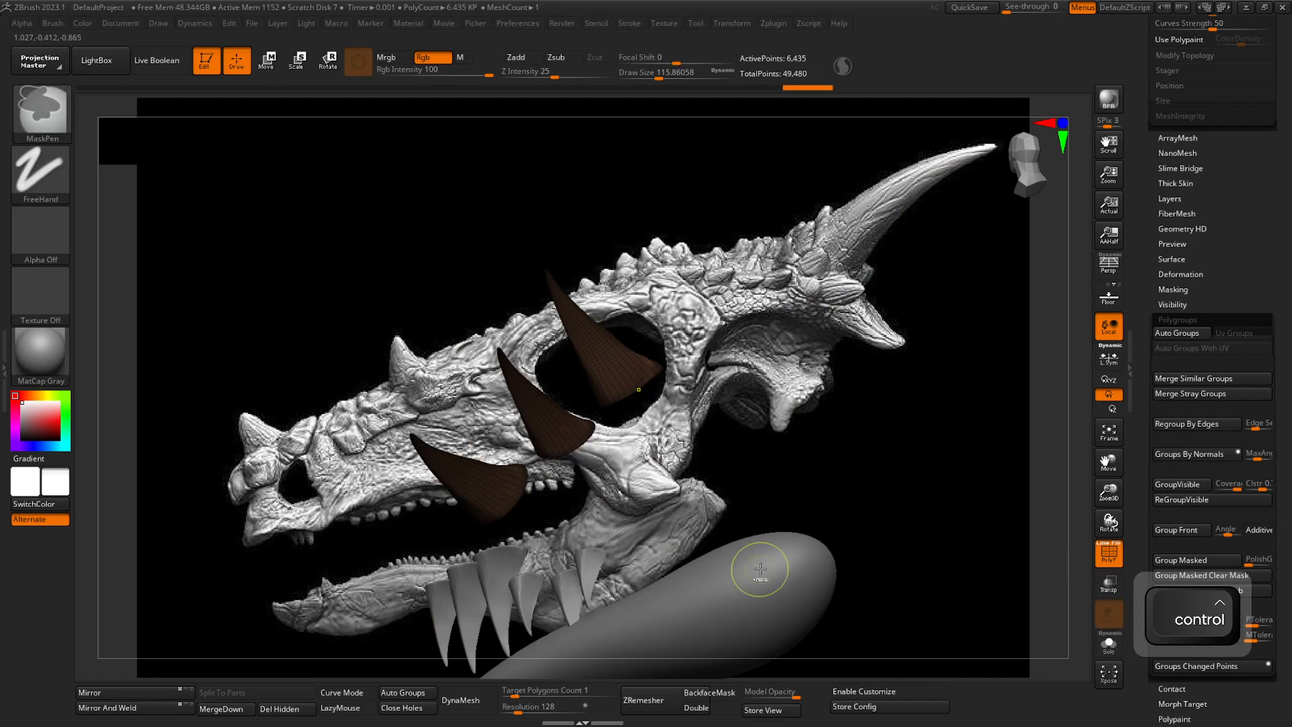
ctrl+shift+click(695, 259)
drag(681, 296, 795, 483)
- Split the masked horns off the upper skull into their own subtool with Split Masked Points and make that subtool active
drag(1147, 299, 1168, 426)
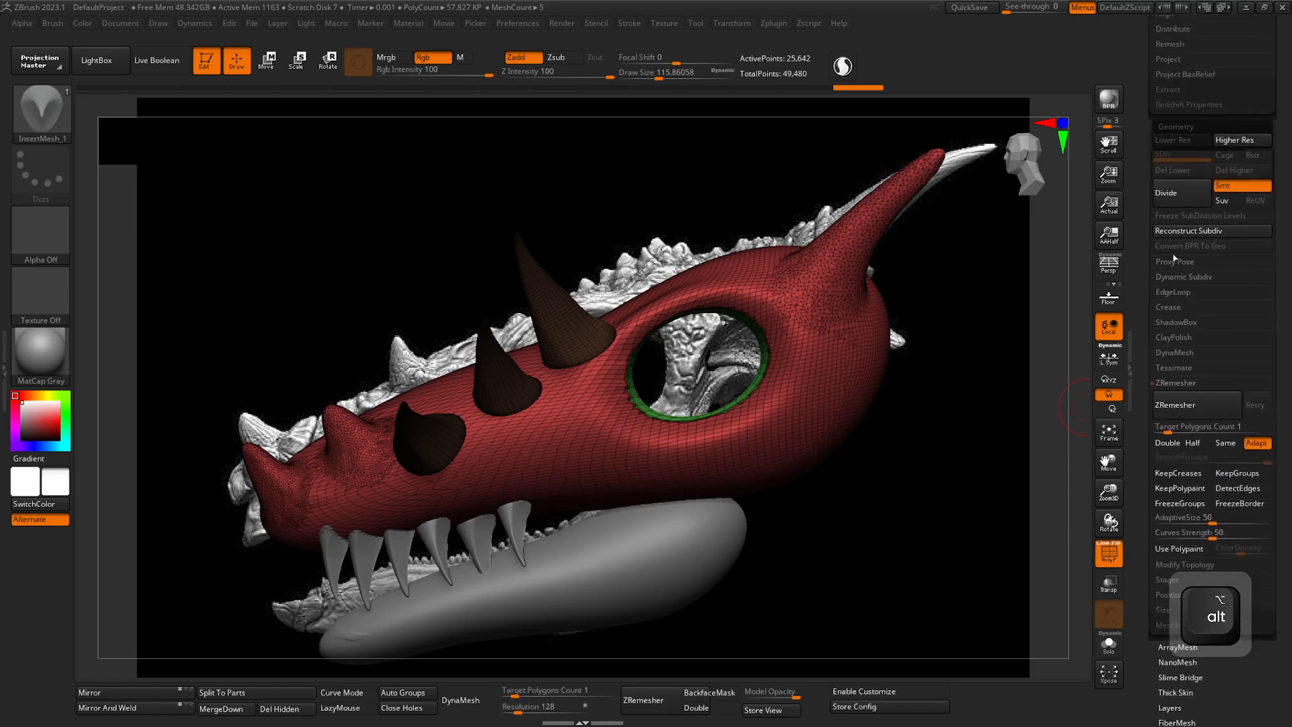
drag(1141, 255, 1168, 402)
click(1172, 497)
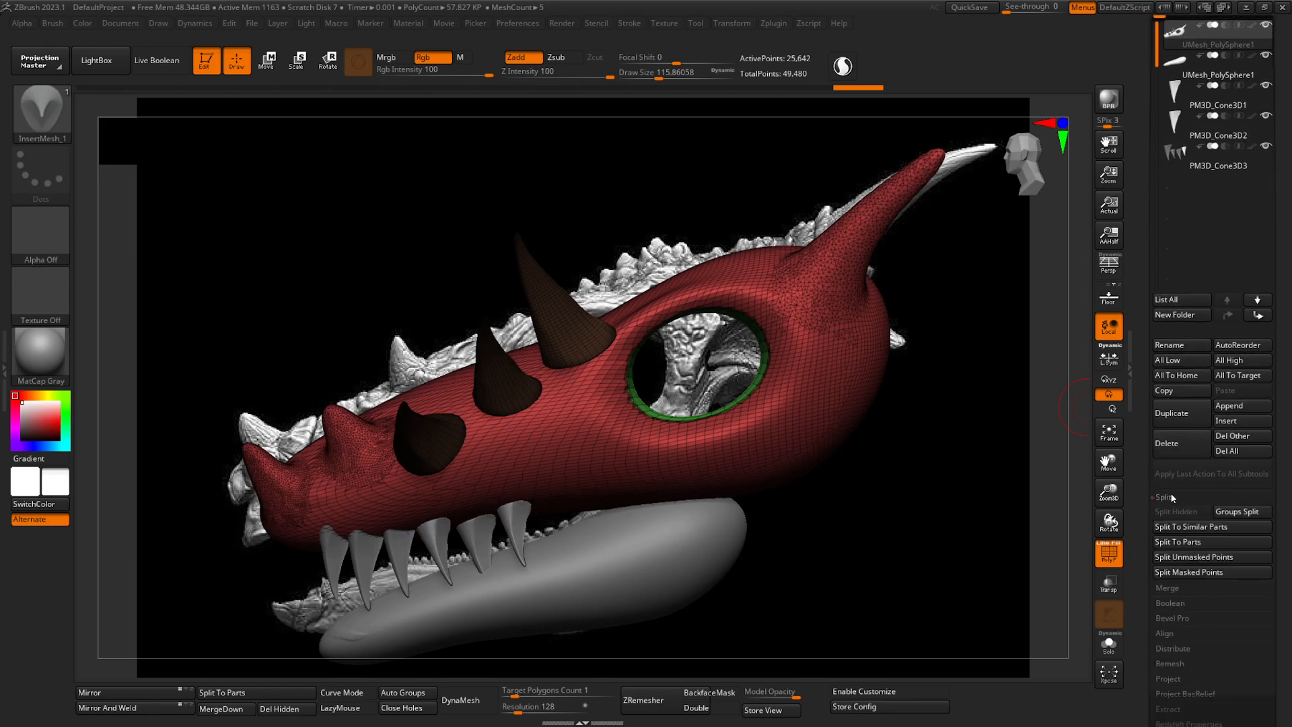
click(1197, 573)
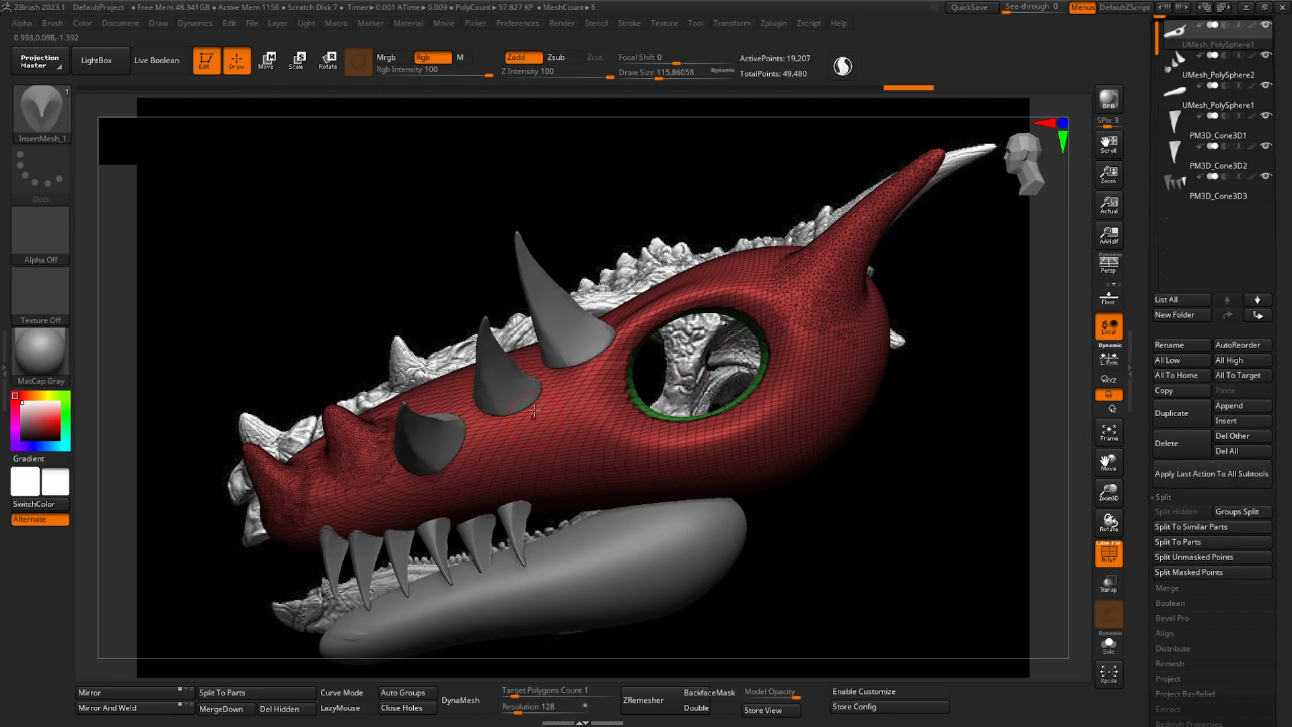
click(1180, 77)
ctrl+right_drag(589, 344, 1055, 262)
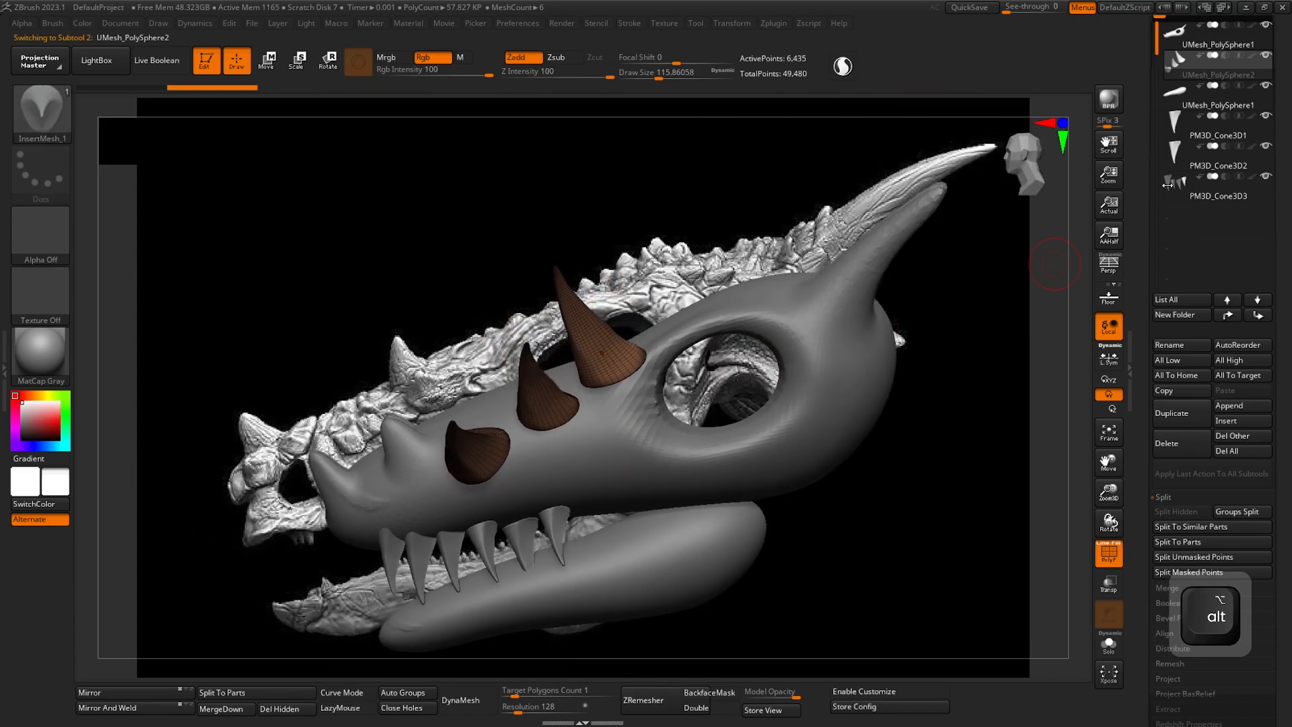
scroll(1176, 67, up, 2)
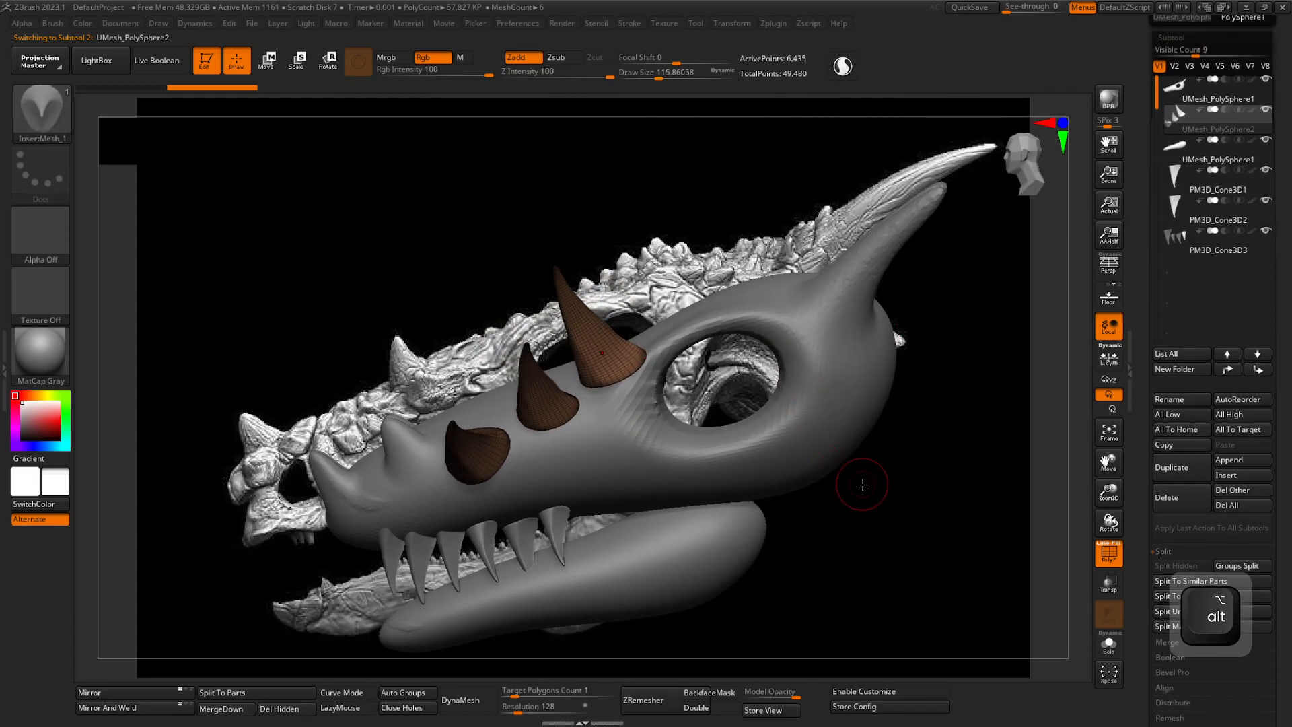
- Isolate the polygroup inside the upper skull's eye socket, mask it, and show the whole skull again
alt+click(851, 400)
ctrl+right_drag(744, 453, 648, 402)
key(ctrl)
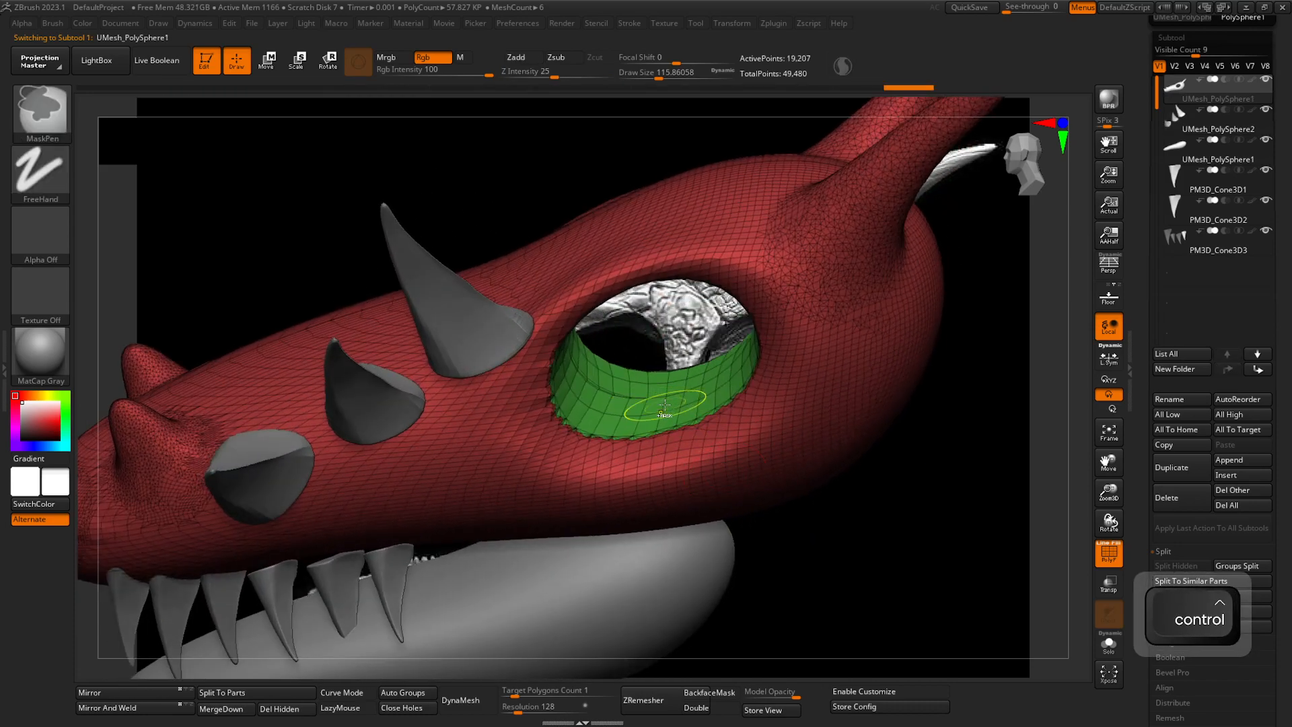
key(shift)
ctrl+shift+click(665, 404)
right_drag(664, 404, 784, 452)
ctrl+drag(491, 237, 765, 462)
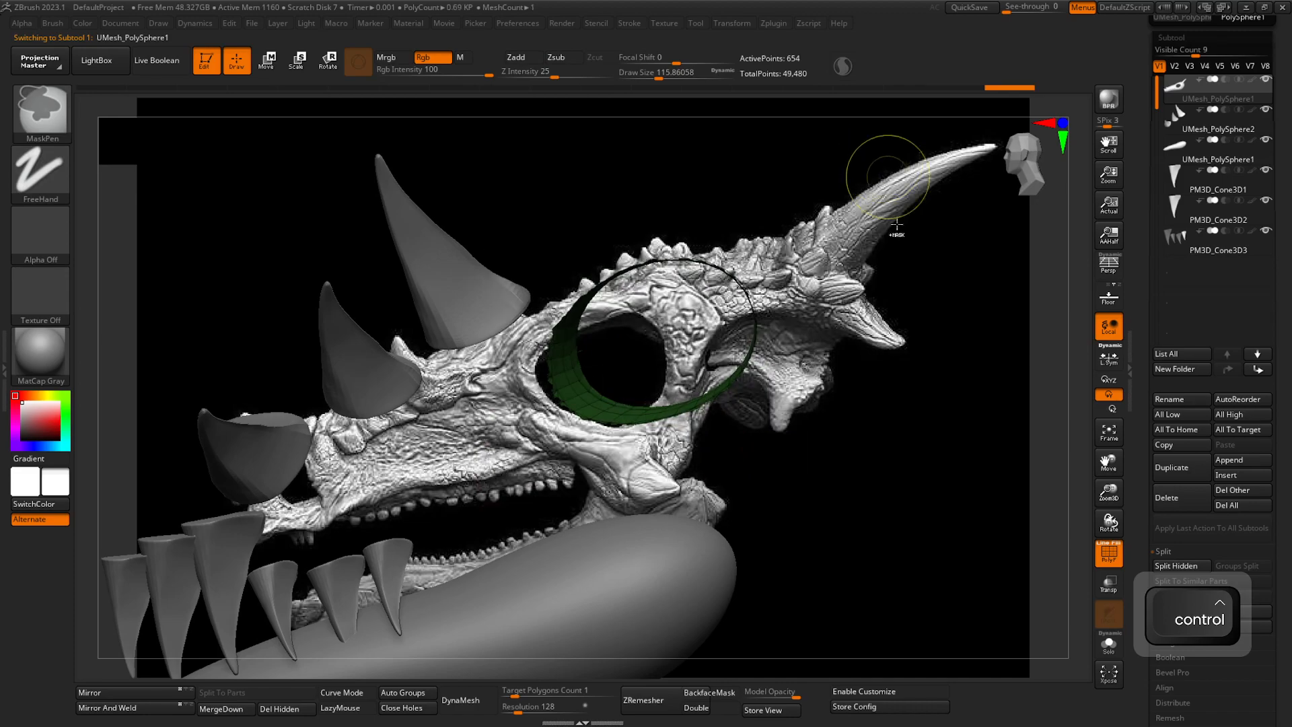
key(shift)
ctrl+shift+click(822, 439)
right_drag(837, 462, 750, 447)
- Turn off the polygon wireframe display and switch to the Inflat brush
click(1110, 554)
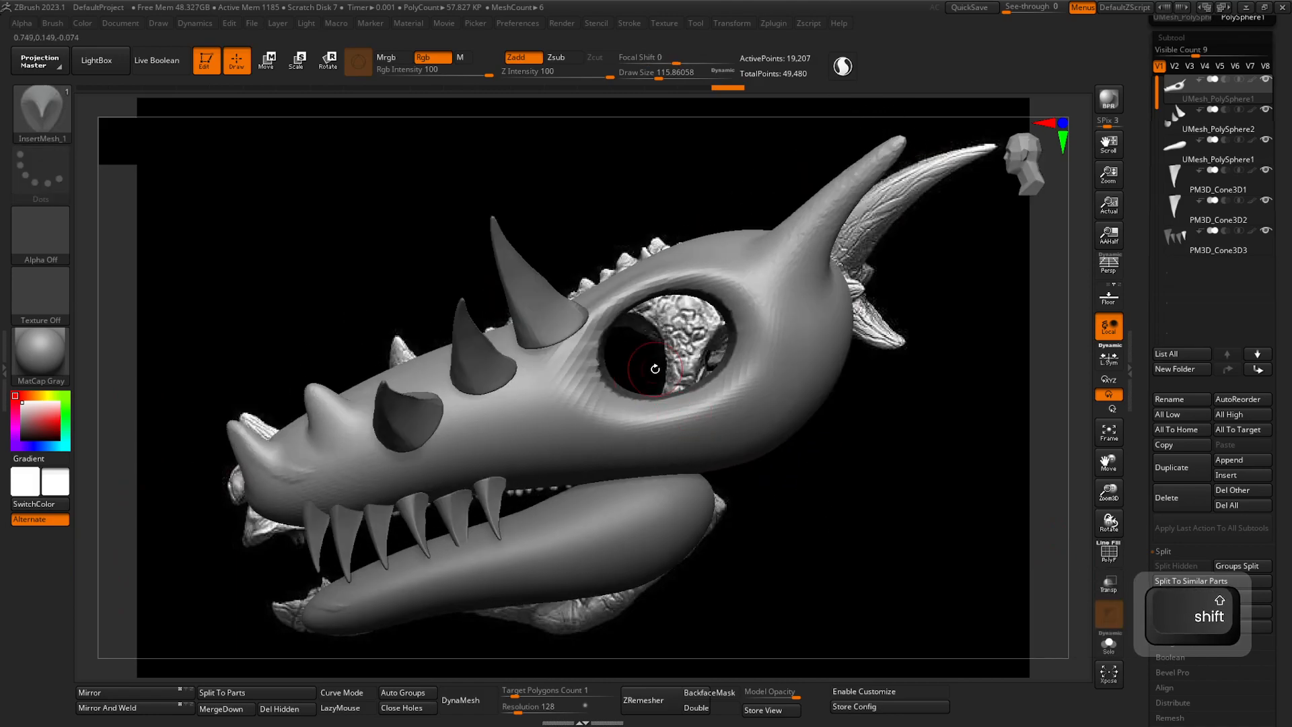
key(b)
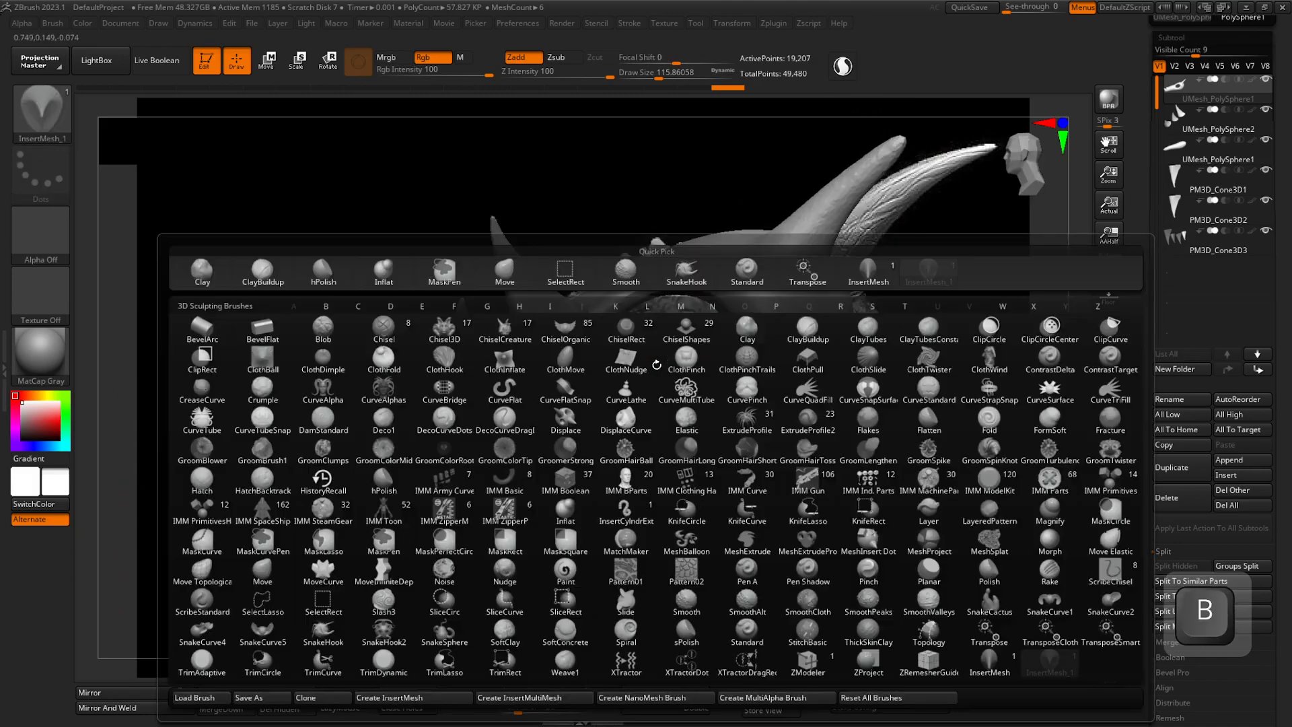
click(383, 272)
key(space)
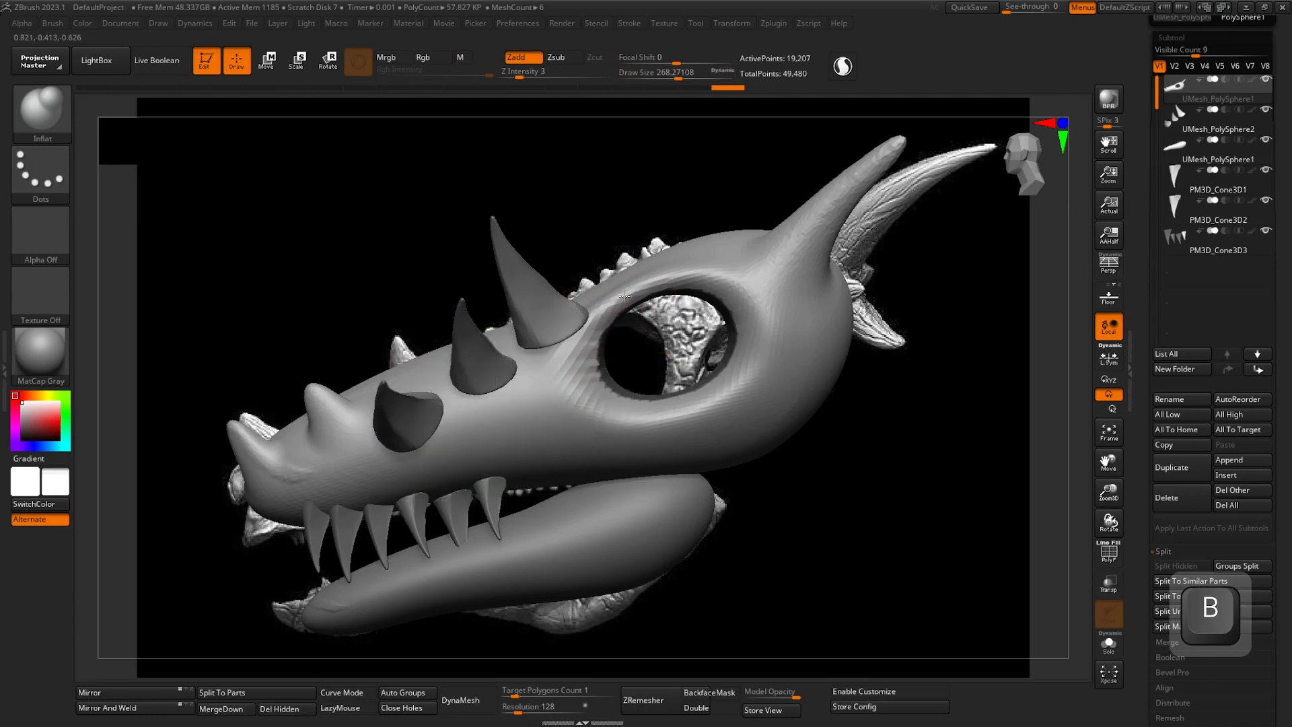
- Set the Inflat brush's Z Intensity to 19, then inflate and smooth the upper skull around the eye socket
drag(745, 256, 759, 251)
click(551, 78)
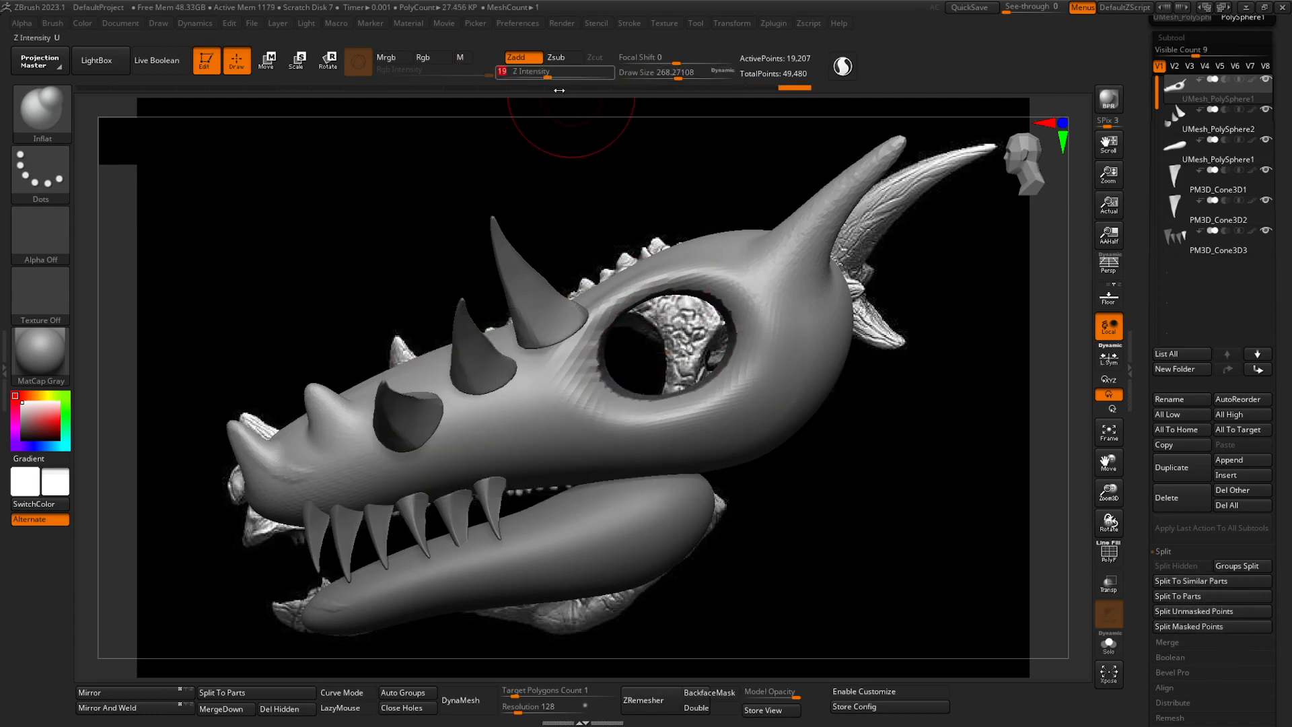
mouse_move(643, 282)
mouse_down()
mouse_move(727, 384)
mouse_move(580, 331)
mouse_up()
right_drag(585, 331, 677, 344)
mouse_move(680, 344)
shift+mouse_down()
mouse_move(639, 313)
mouse_move(720, 306)
mouse_move(616, 363)
mouse_move(636, 385)
shift+mouse_up()
- Invert the mask, try inflating the inner walls of the eye socket, and undo the attempt
ctrl+click(867, 455)
mouse_move(862, 456)
right_down()
mouse_move(830, 458)
mouse_move(860, 495)
right_up()
right_drag(764, 454, 768, 484)
mouse_move(669, 389)
mouse_down()
mouse_move(673, 317)
mouse_move(616, 367)
mouse_up()
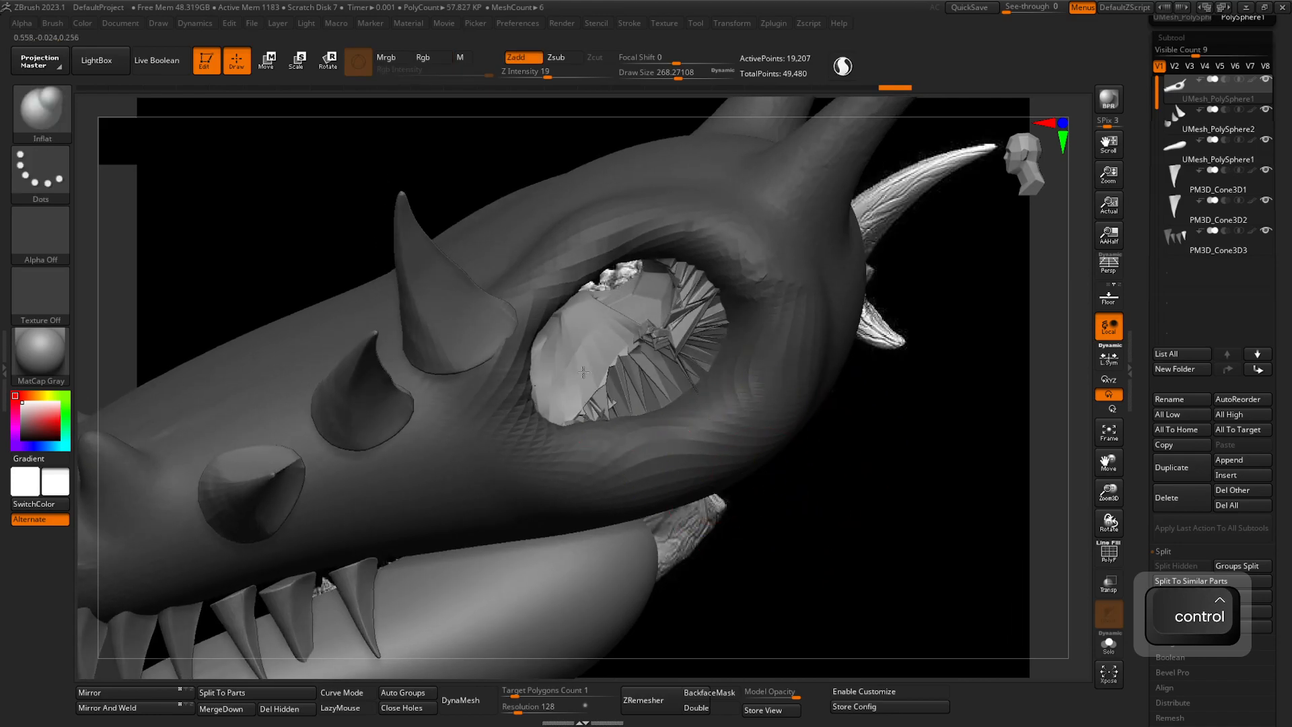
key(ctrl+z)
ctrl+right_drag(855, 572, 782, 521)
mouse_move(782, 521)
right_down()
mouse_move(751, 489)
mouse_move(822, 547)
mouse_move(660, 414)
right_up()
key(shift)
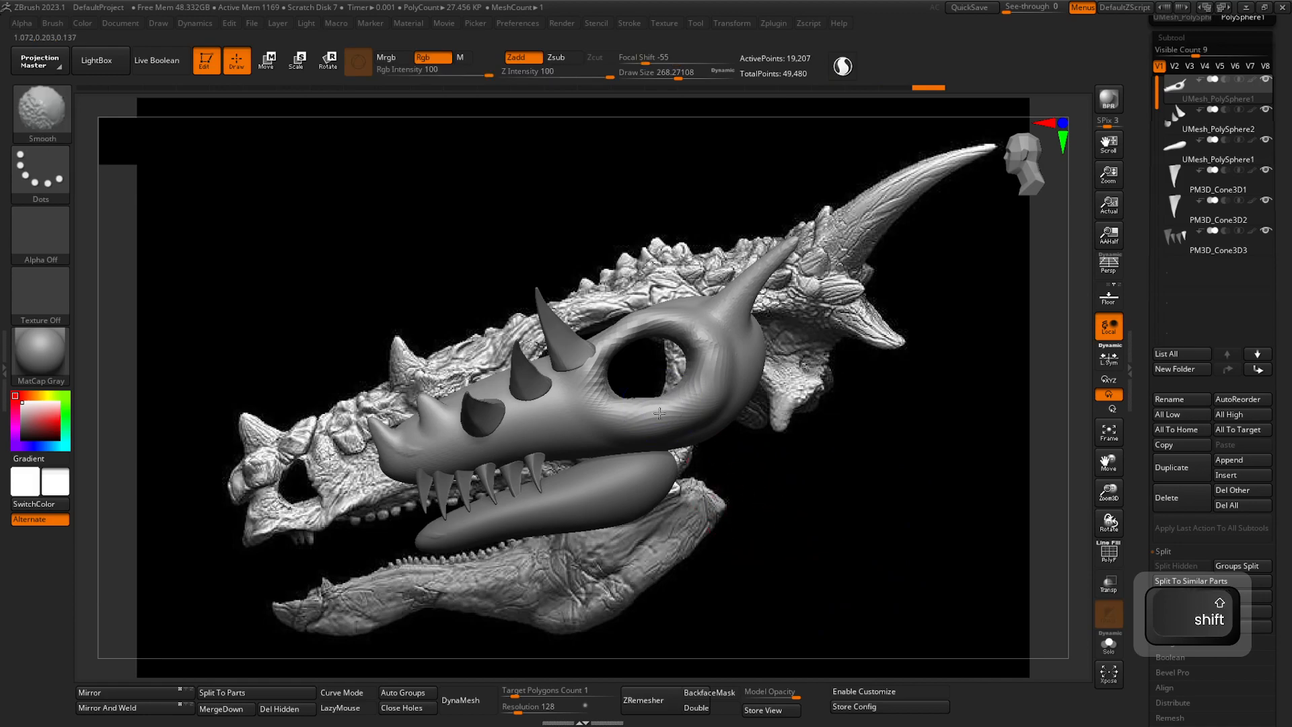
shift+click(640, 322)
mouse_move(715, 502)
ctrl+right_down()
mouse_move(758, 542)
mouse_move(838, 519)
ctrl+right_up()
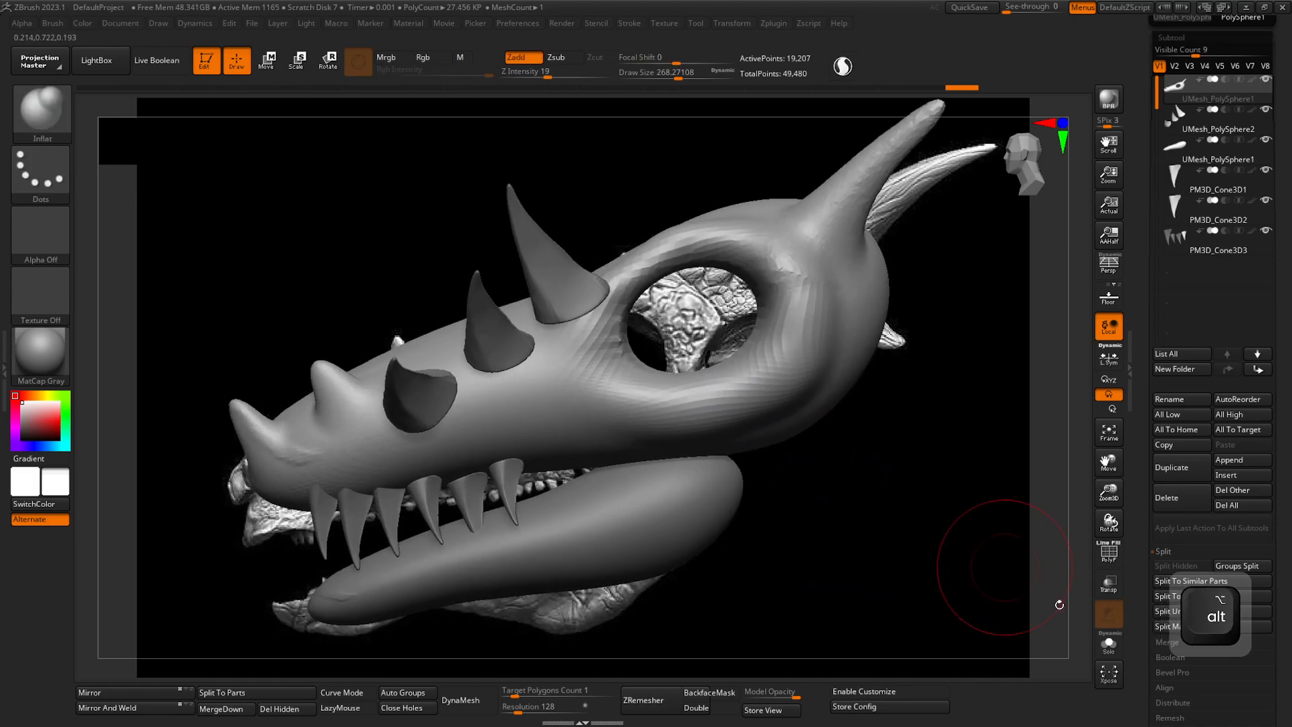
- Show the polygon wireframe and regroup the upper skull by topology with Auto Groups
drag(1144, 617, 1144, 459)
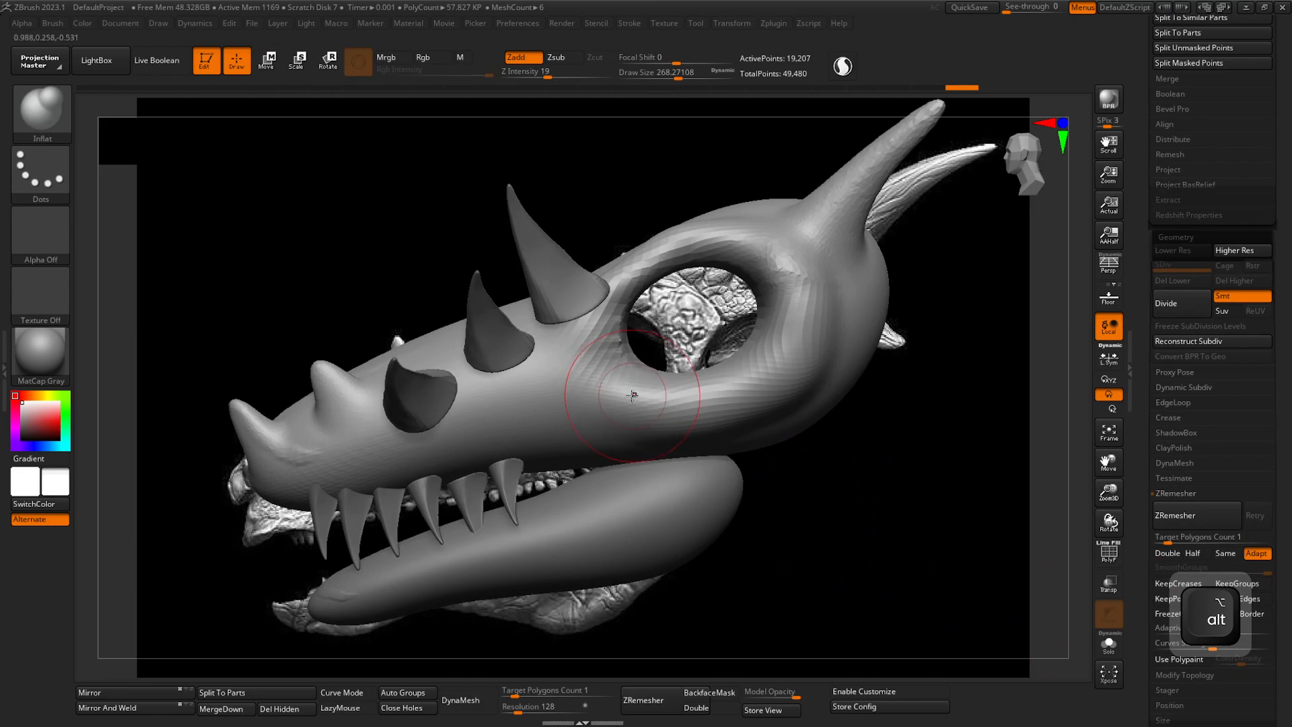
click(1108, 553)
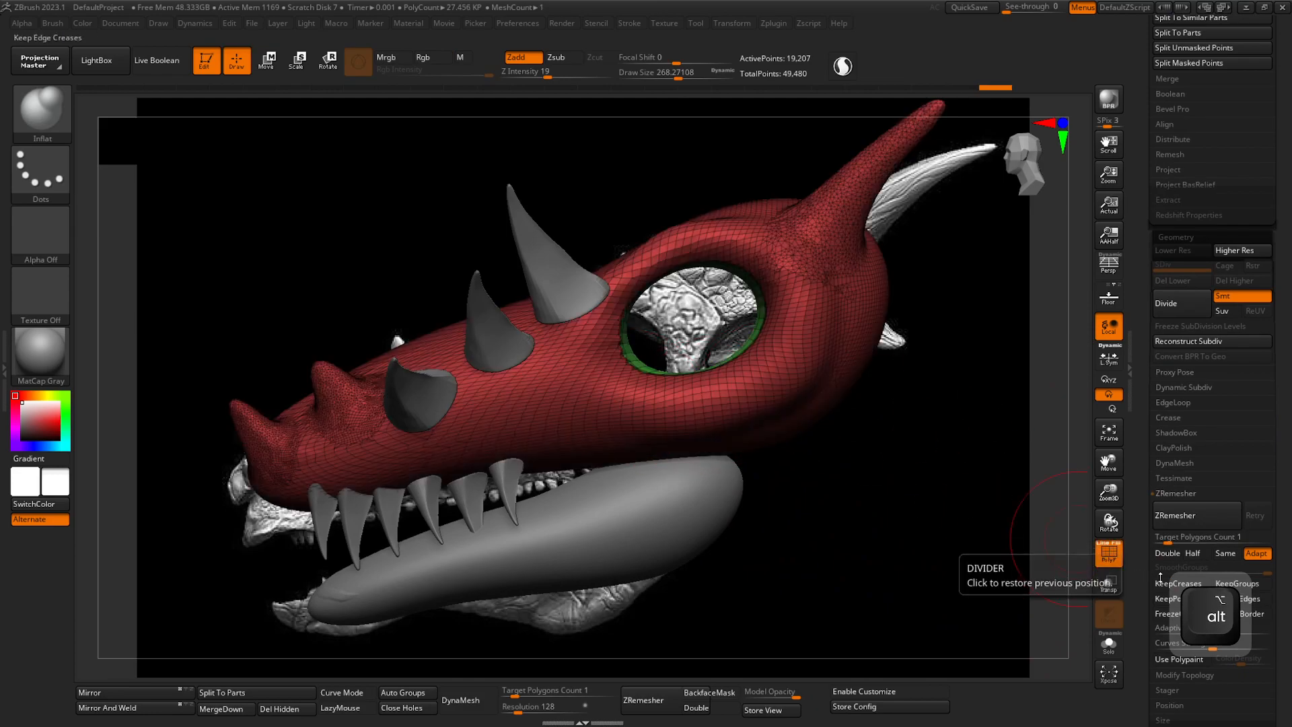
ctrl+right_drag(880, 548, 893, 363)
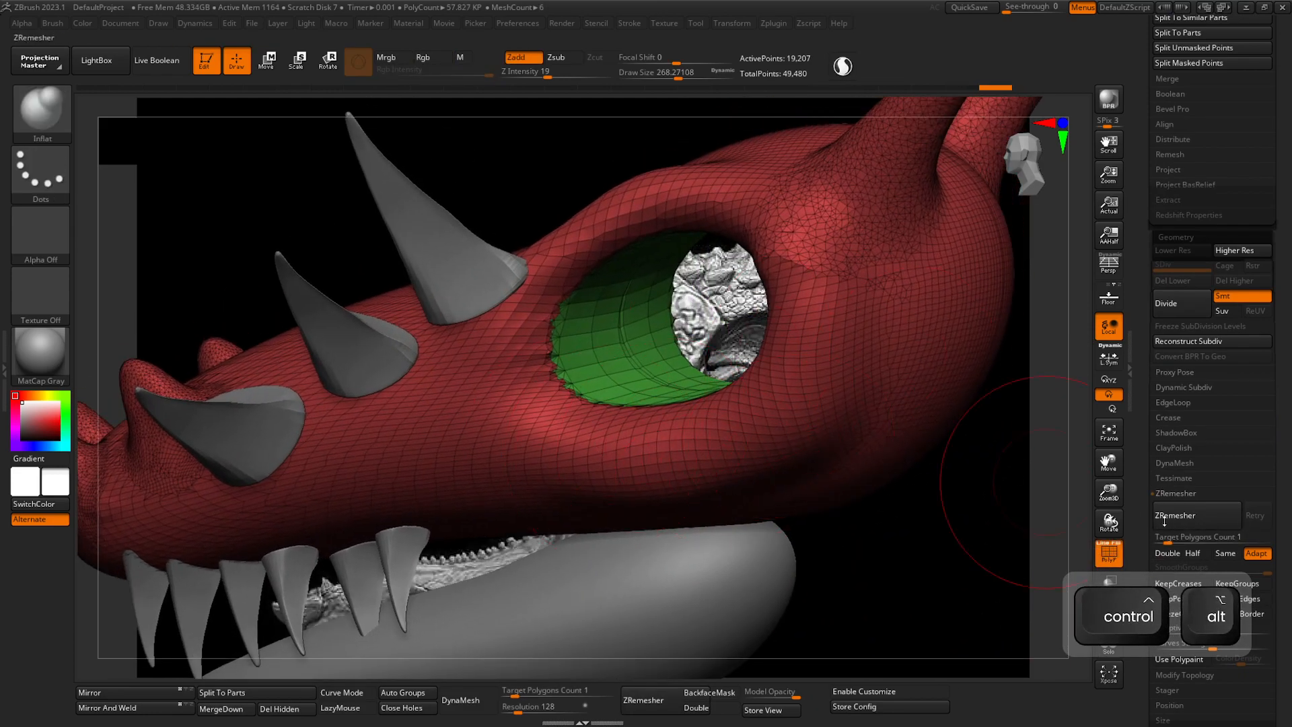
drag(1149, 468, 1139, 293)
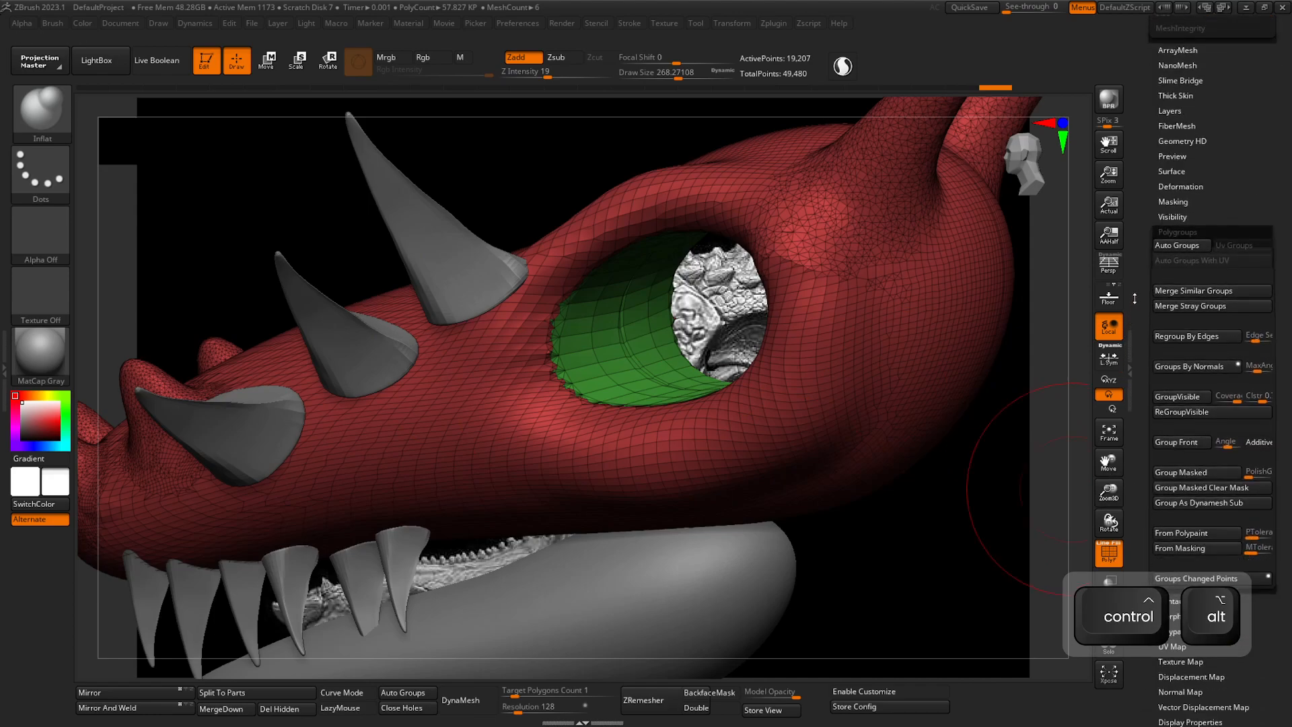
click(1189, 247)
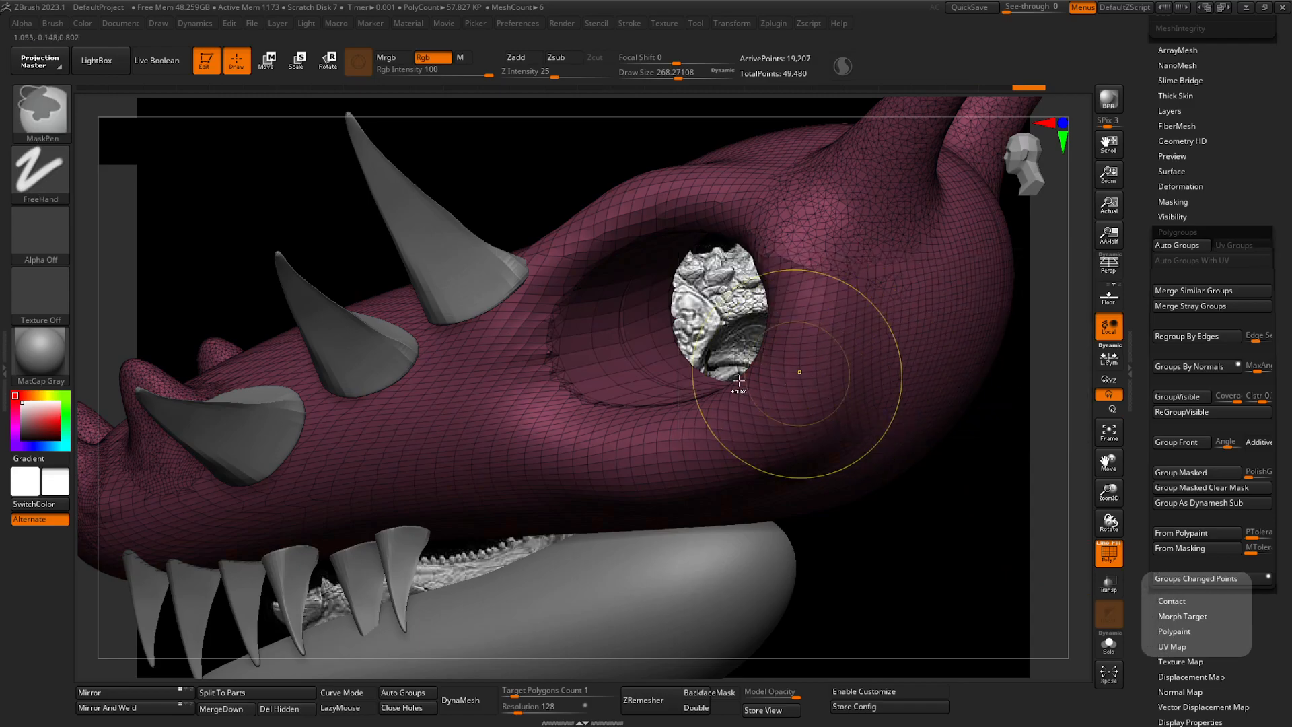
- Mask a ring around the eye socket at a draw size of about 167, turn it into its own polygroup, and clear the mask
key(space)
mouse_move(564, 445)
mouse_down()
mouse_move(547, 449)
mouse_move(607, 464)
mouse_move(817, 380)
mouse_move(750, 186)
mouse_move(562, 245)
mouse_move(499, 377)
mouse_move(590, 205)
mouse_up()
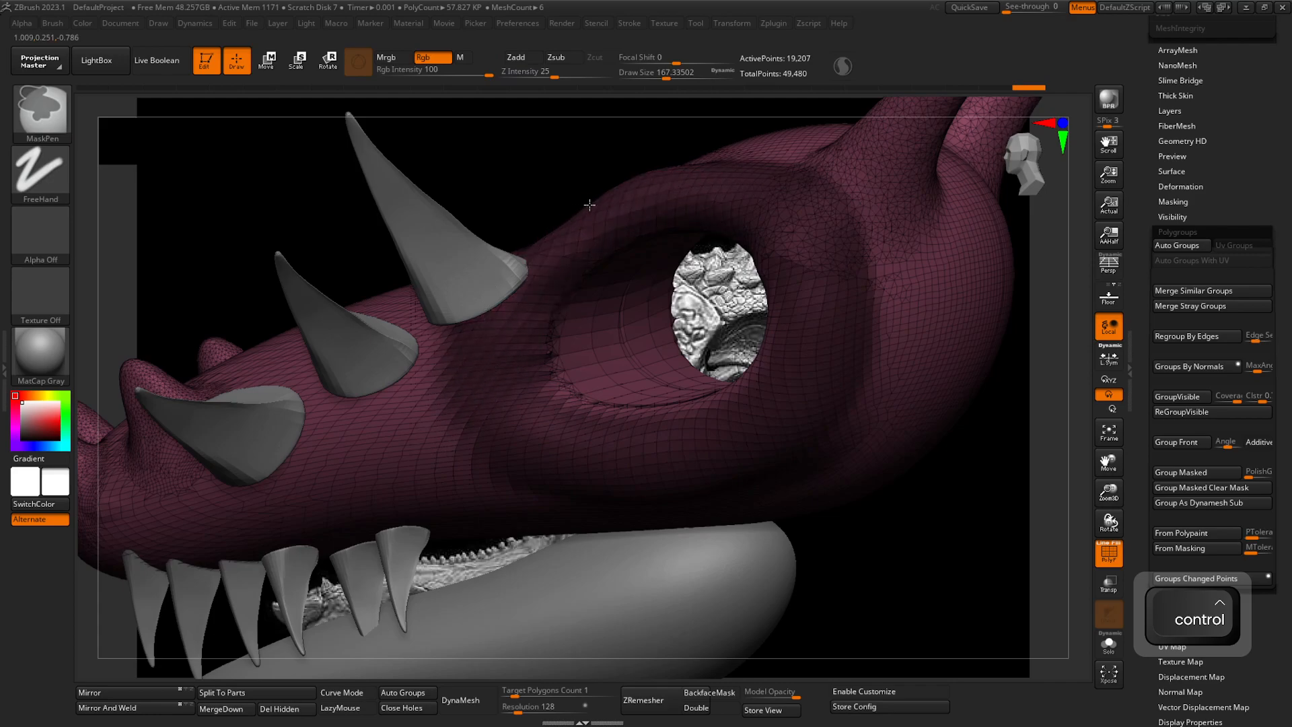
click(1192, 474)
key(ctrl)
click(1192, 471)
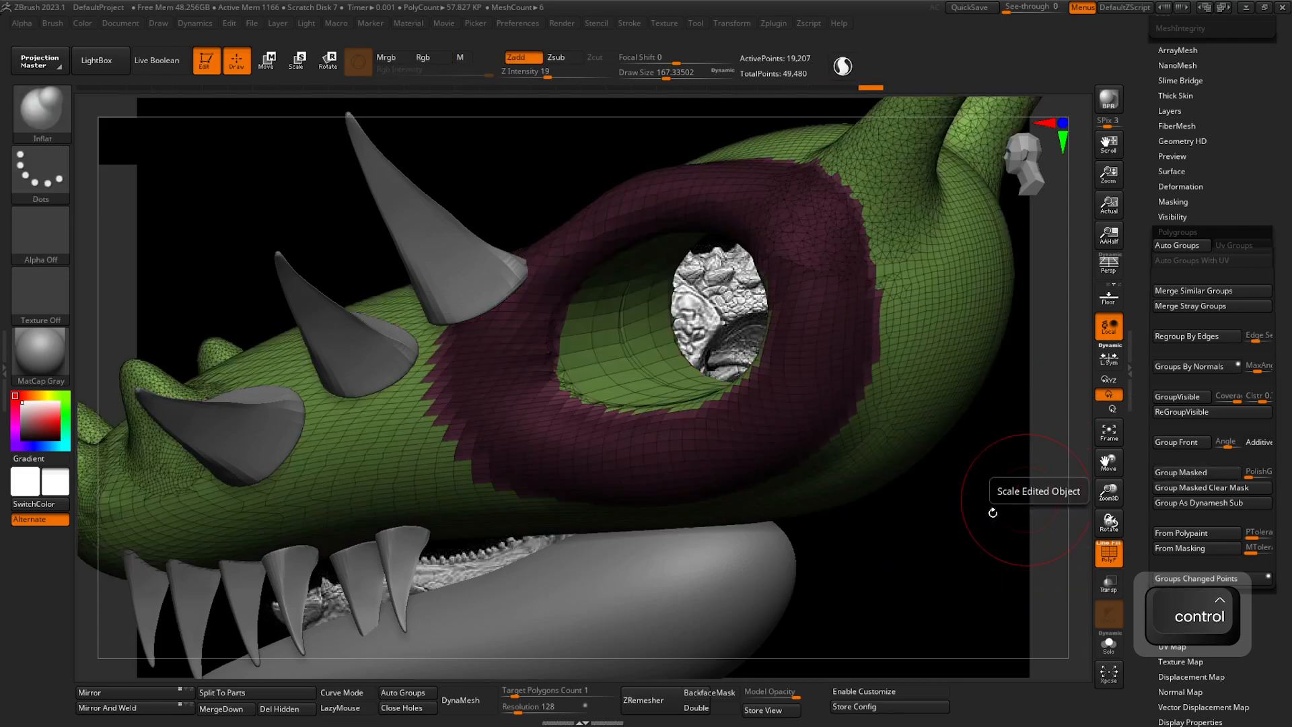
ctrl+drag(918, 562, 966, 610)
mouse_move(948, 579)
ctrl+right_down()
mouse_move(750, 536)
mouse_move(800, 577)
mouse_move(750, 576)
mouse_move(744, 542)
mouse_move(849, 529)
mouse_move(906, 577)
ctrl+right_up()
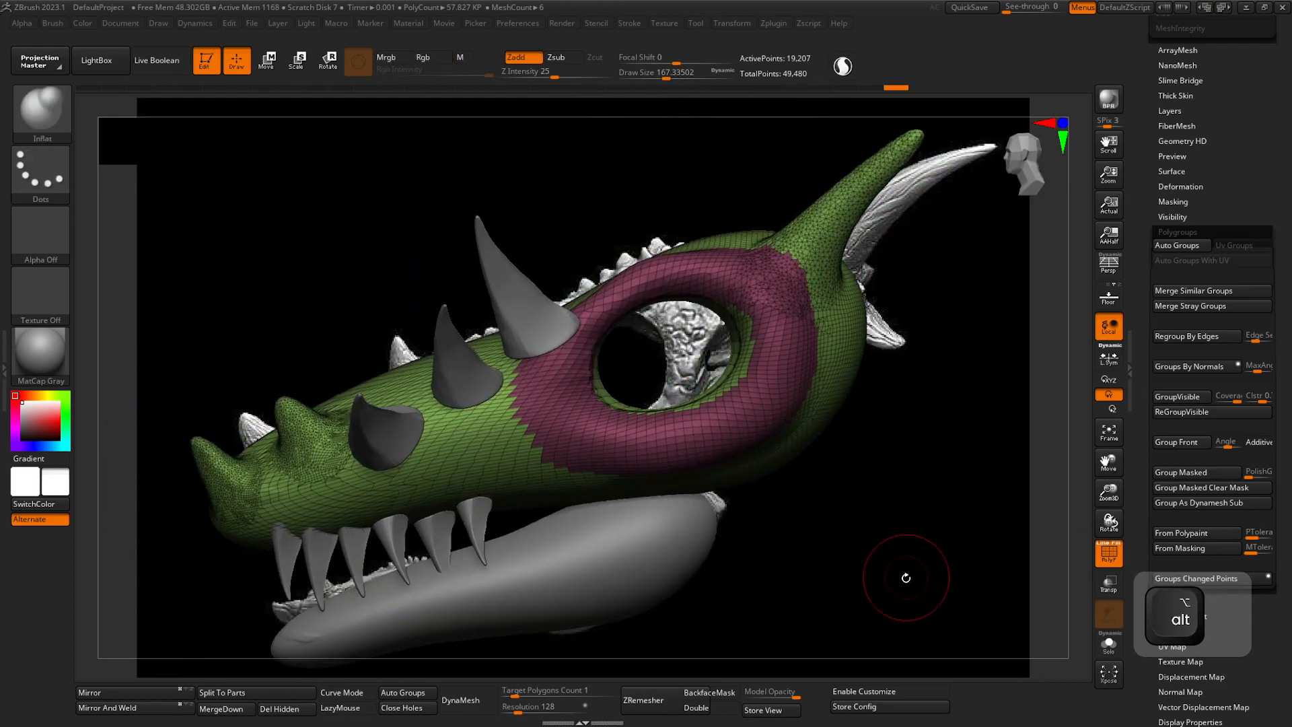
- Merge the eye-socket ring back into the upper skull's polygroup by applying Auto Groups
click(1191, 231)
scroll(1150, 236, up, 3)
drag(1149, 253, 1143, 285)
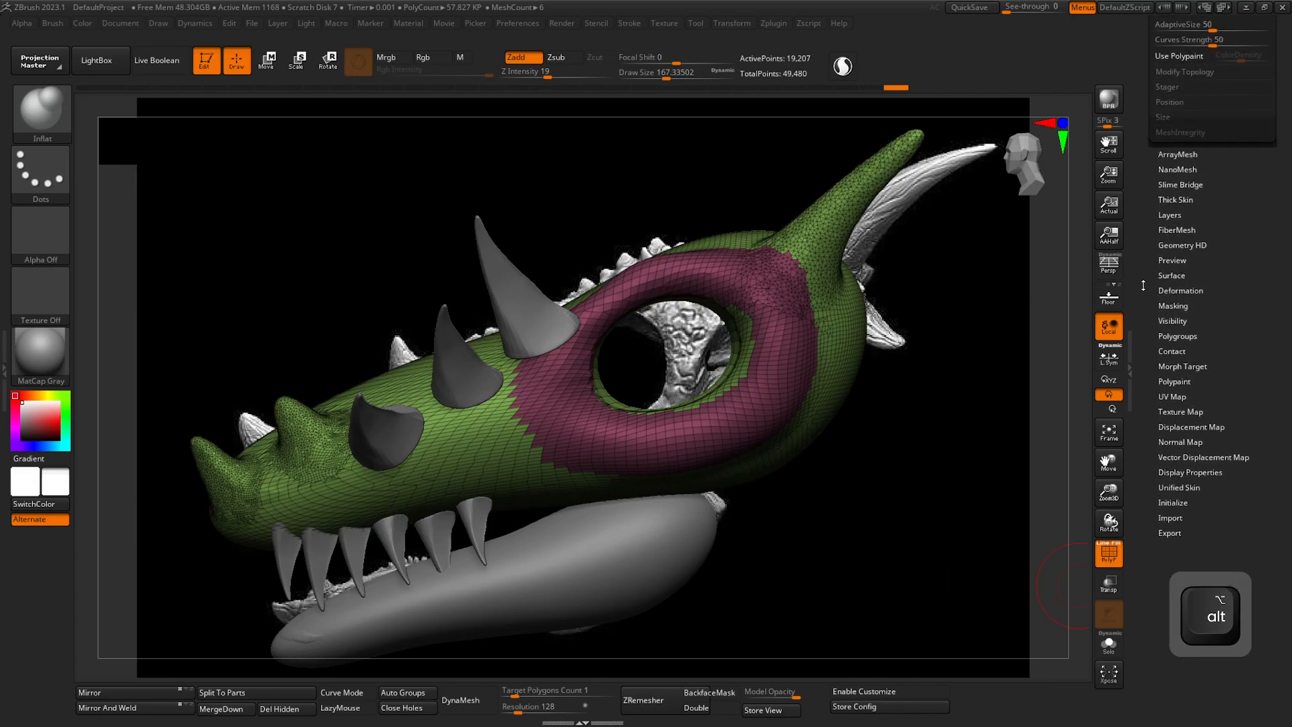
ctrl+right_drag(608, 435, 817, 381)
alt+right_drag(833, 308, 873, 337)
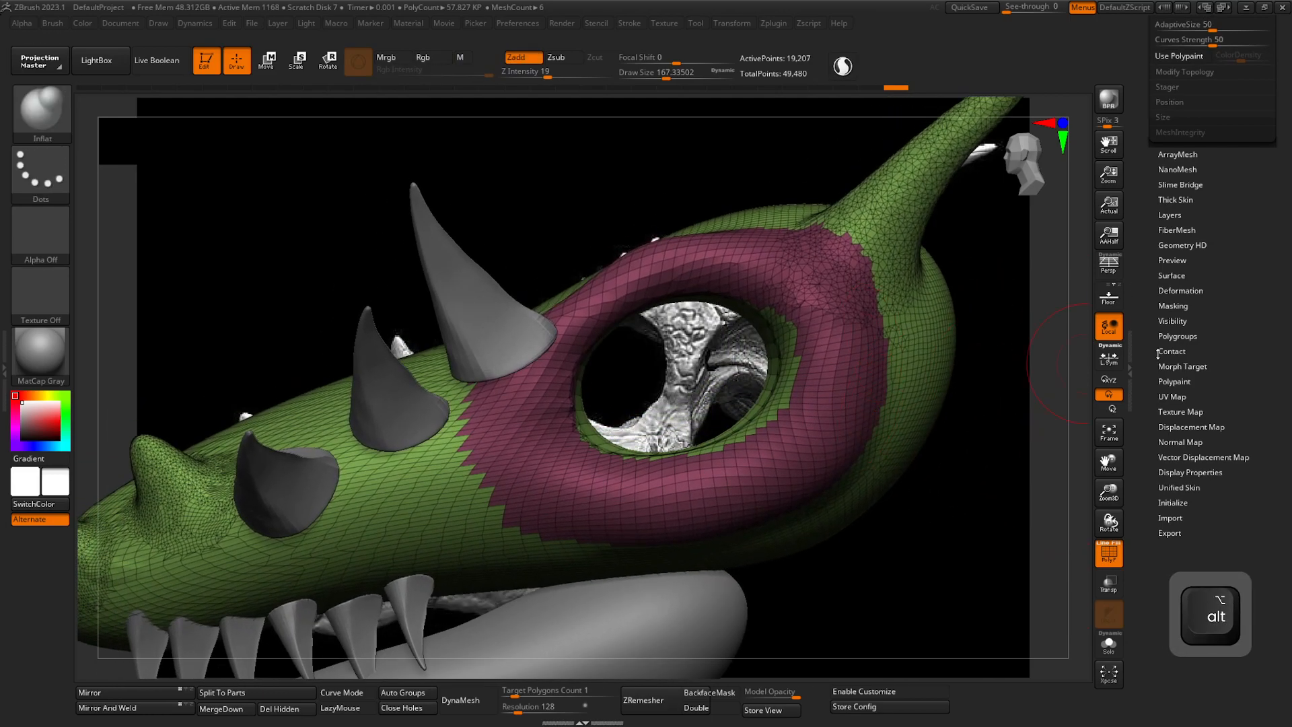
click(1177, 336)
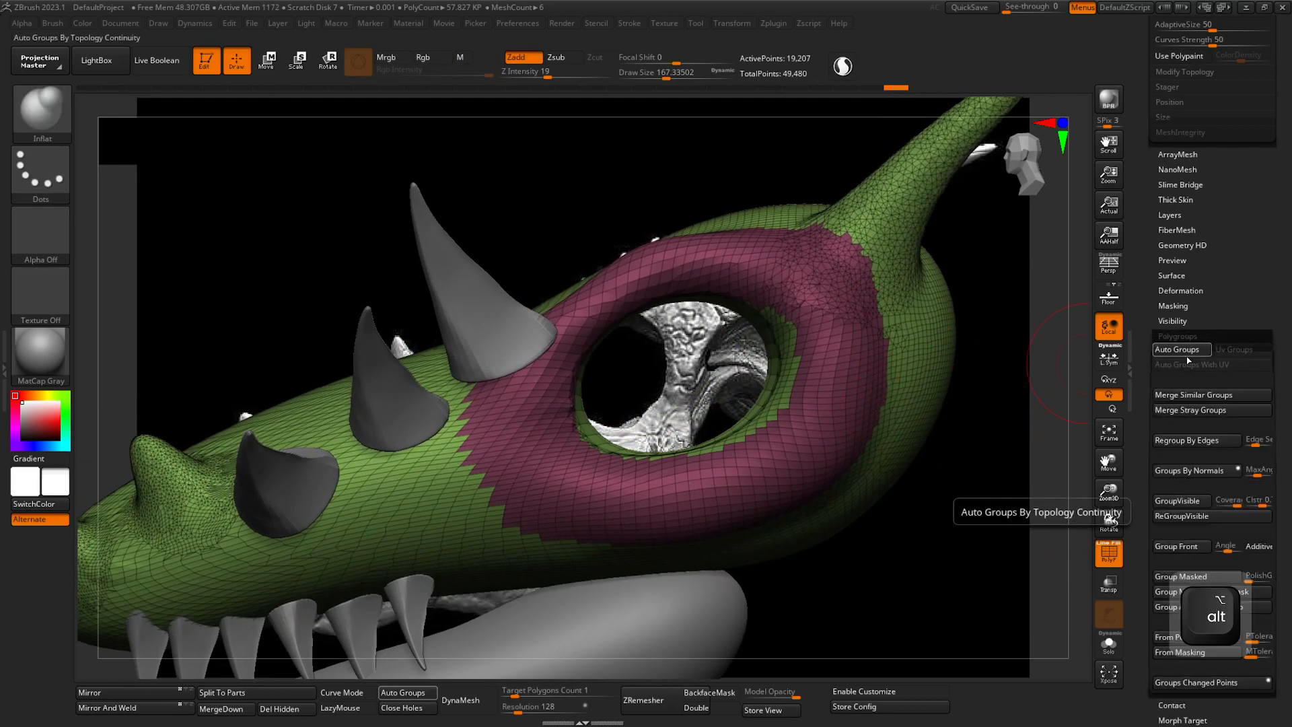
click(1177, 350)
ctrl+right_drag(932, 471, 796, 442)
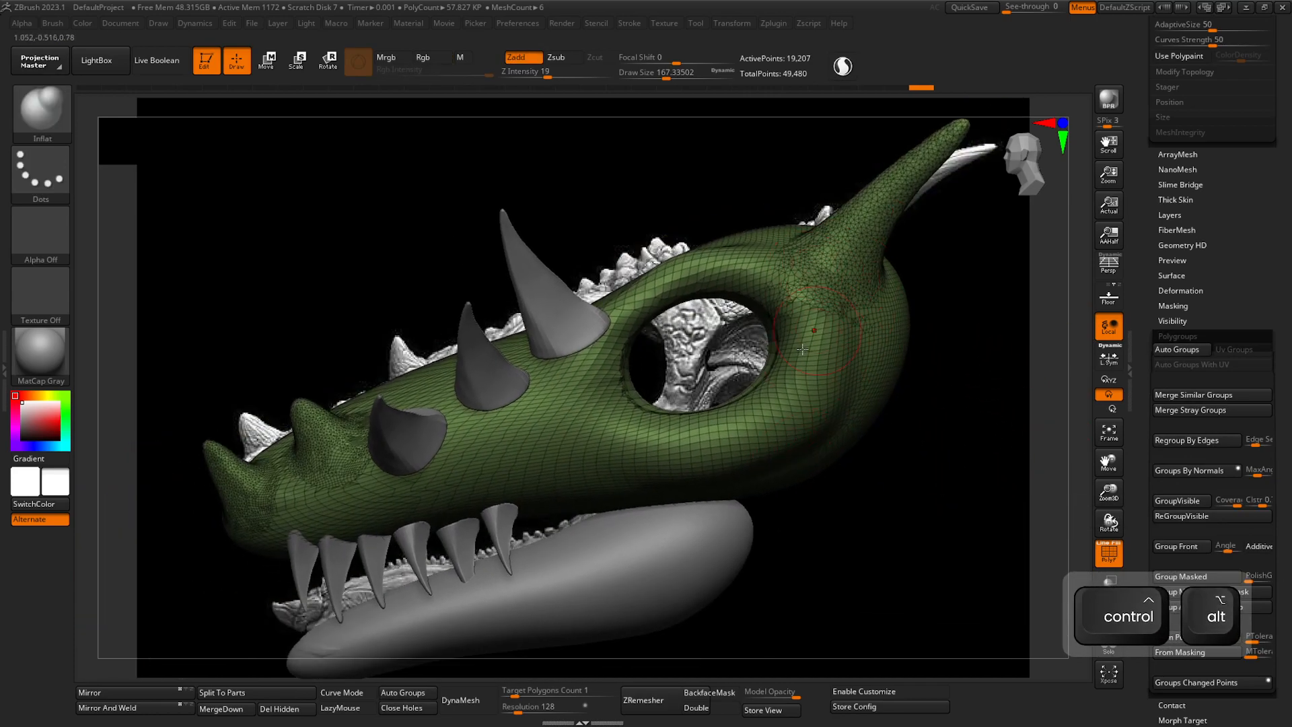
ctrl+right_drag(820, 314, 1095, 344)
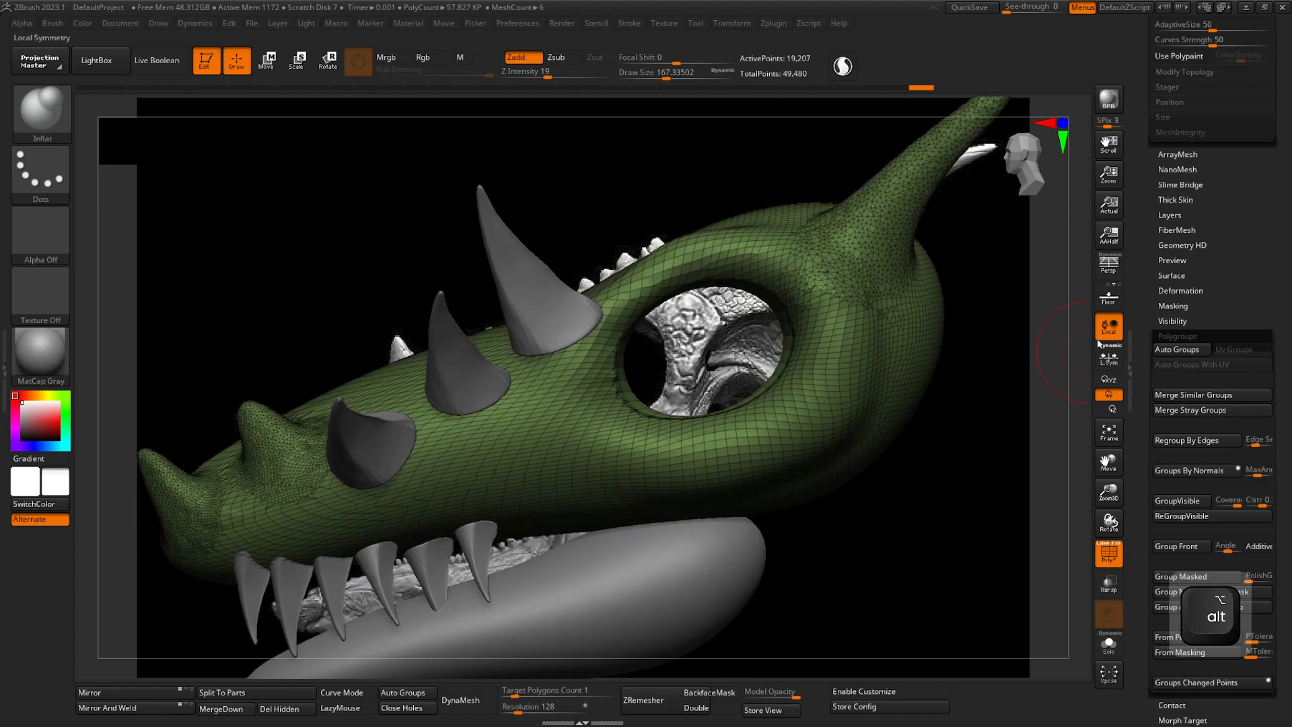
- Reveal the DynaMesh settings, inflate the eye socket's inner walls to fill the hole, and undo the last smoothing stroke
click(1179, 335)
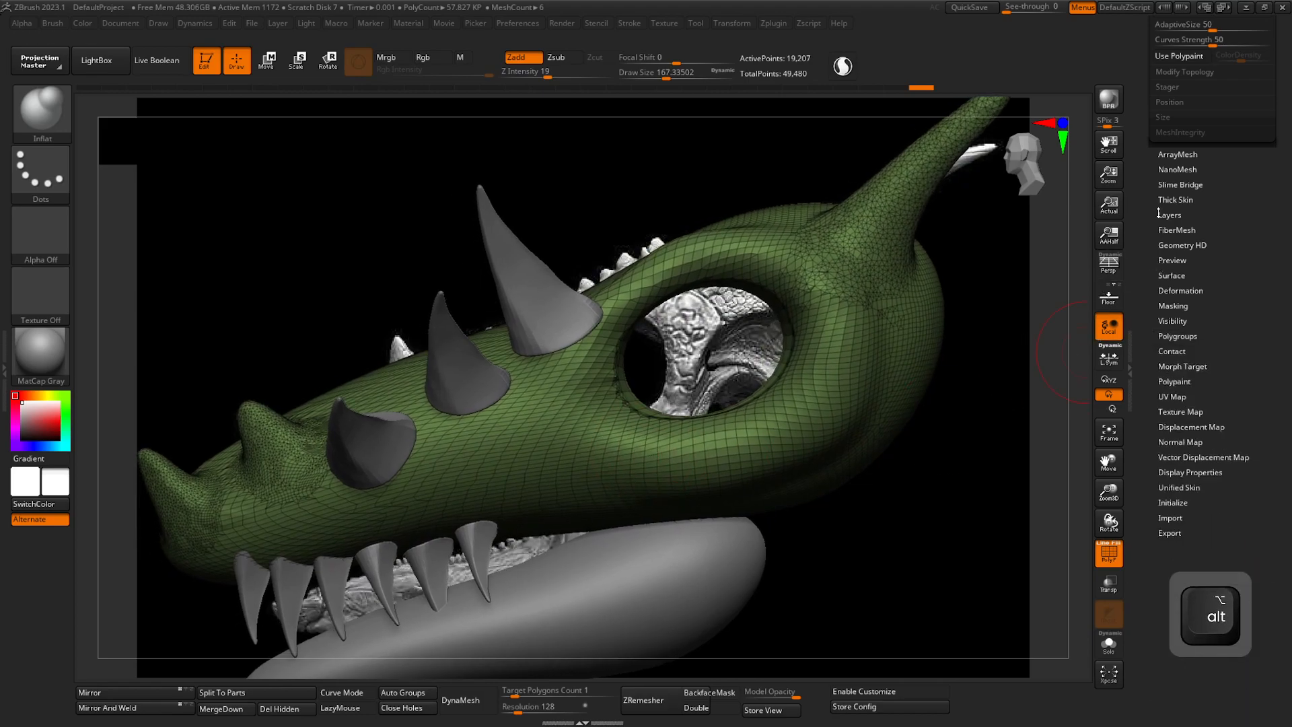
scroll(1170, 285, up, 10)
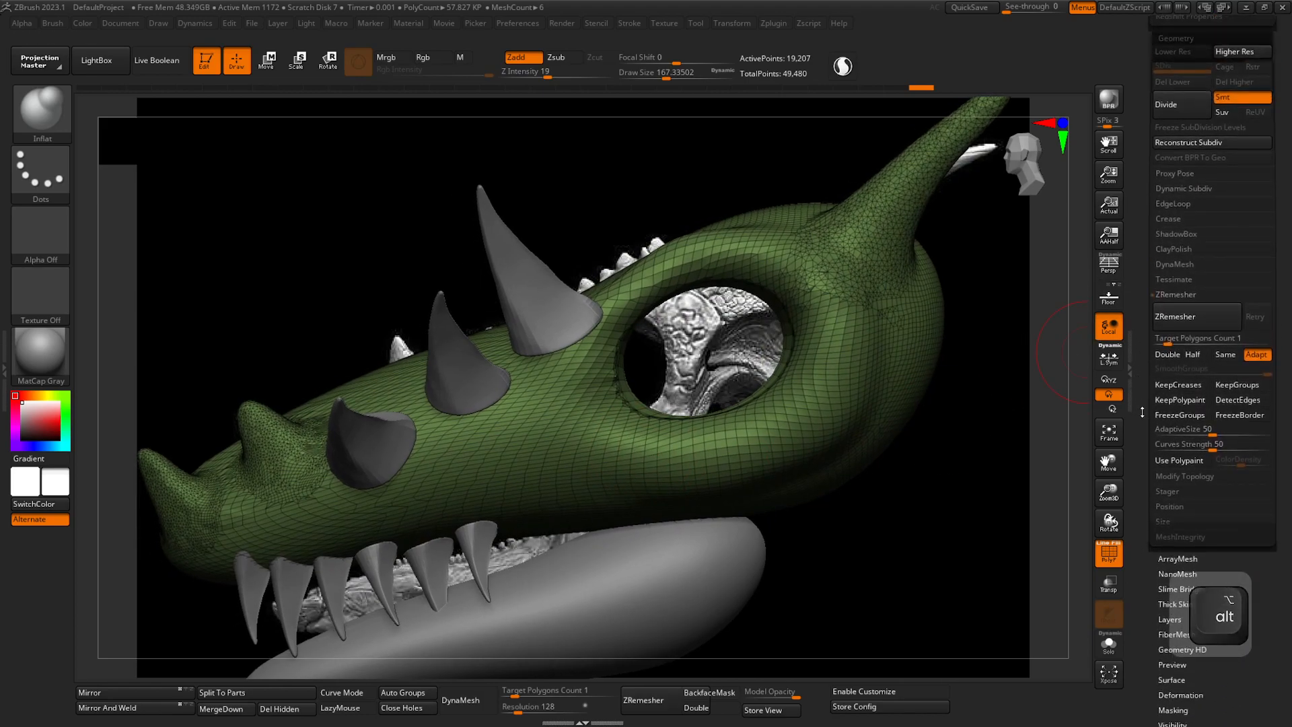
click(1171, 267)
click(1178, 307)
click(1171, 291)
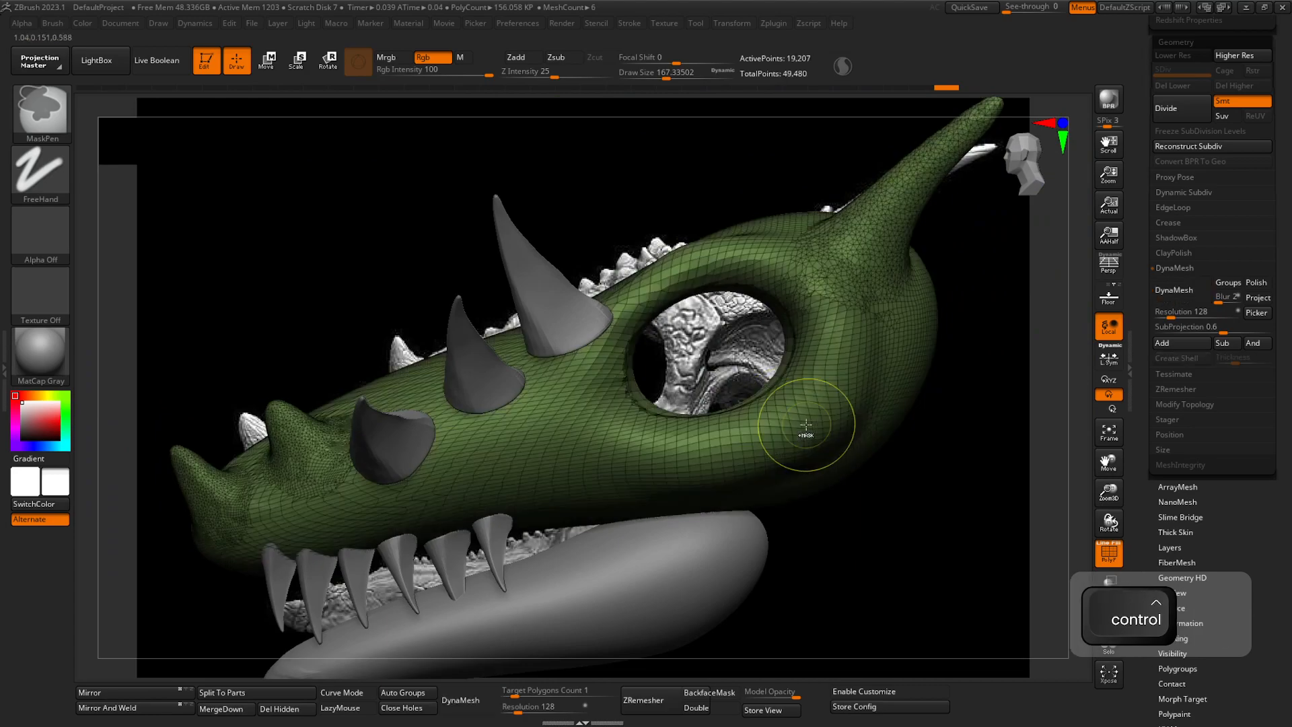
key(ctrl+z)
mouse_move(735, 367)
mouse_down()
mouse_move(707, 398)
mouse_move(727, 401)
mouse_move(700, 348)
mouse_move(716, 372)
mouse_up()
right_click(710, 400)
mouse_move(716, 371)
right_down()
mouse_move(795, 279)
mouse_move(754, 381)
mouse_move(784, 437)
right_up()
mouse_move(747, 398)
shift+mouse_down()
mouse_move(693, 377)
mouse_move(714, 336)
mouse_move(675, 412)
shift+mouse_up()
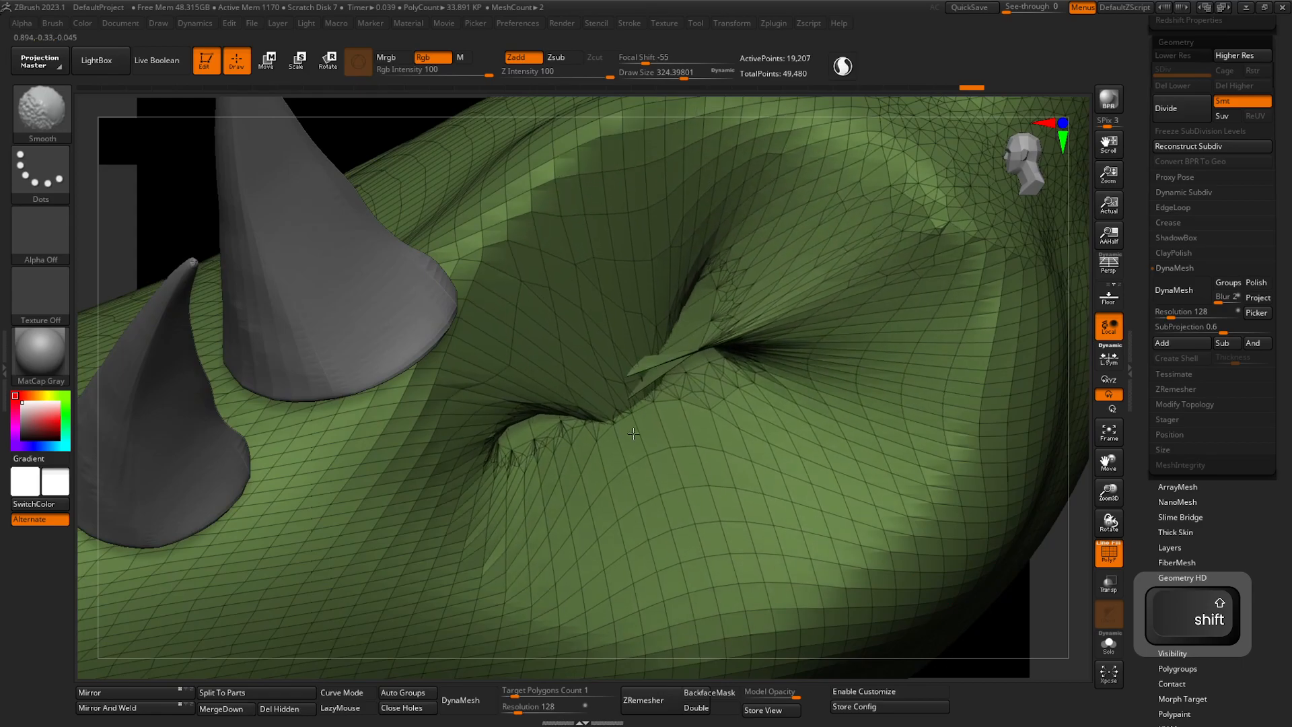
key(ctrl+z)
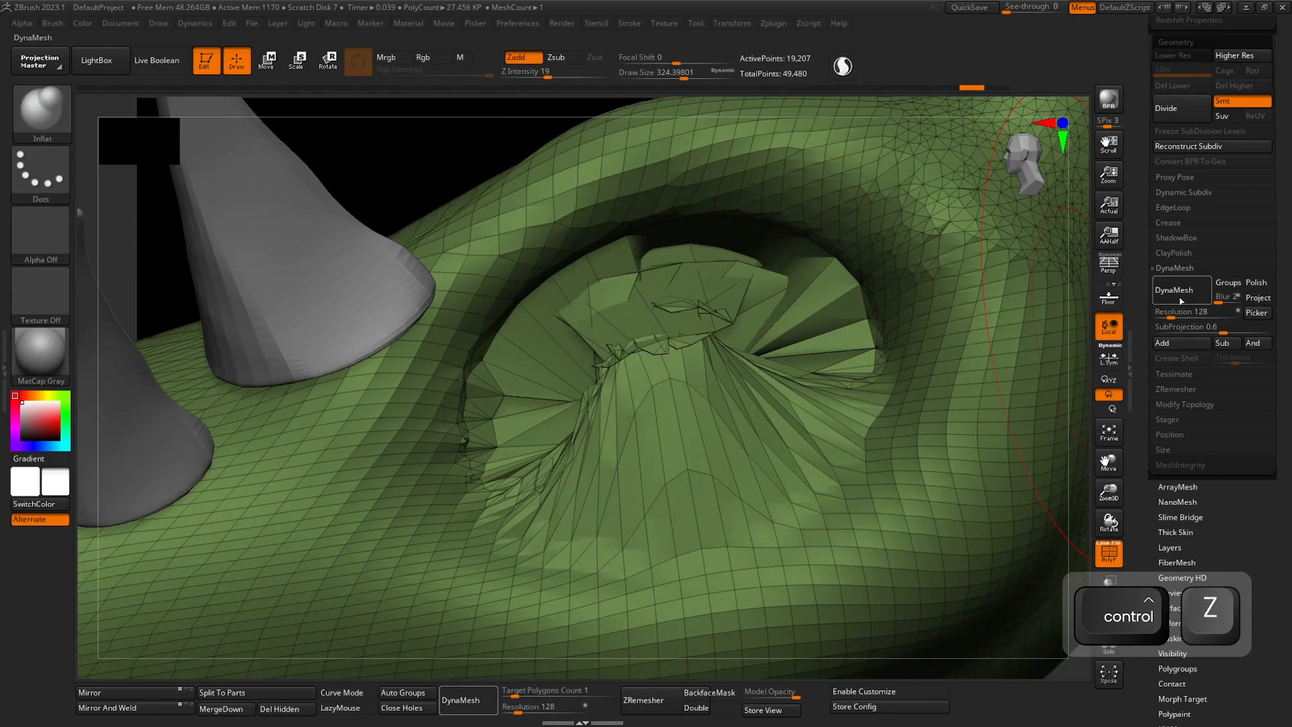
- Remesh the upper skull with DynaMesh at resolution 128, then smooth and inflate the filled eye socket
click(1178, 294)
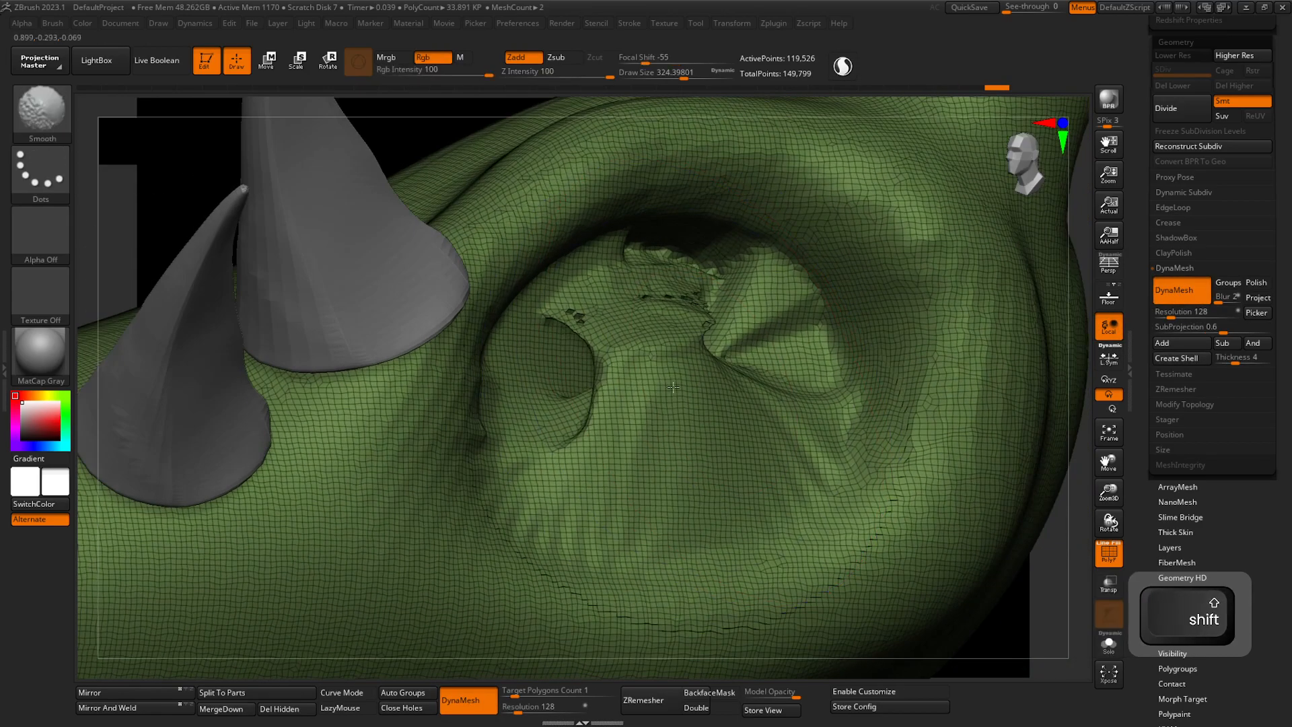
mouse_move(666, 350)
shift+mouse_down()
mouse_move(690, 363)
mouse_move(659, 317)
mouse_move(680, 359)
mouse_move(692, 331)
shift+mouse_up()
mouse_move(617, 375)
right_down()
mouse_move(720, 431)
mouse_move(640, 404)
mouse_move(640, 378)
right_up()
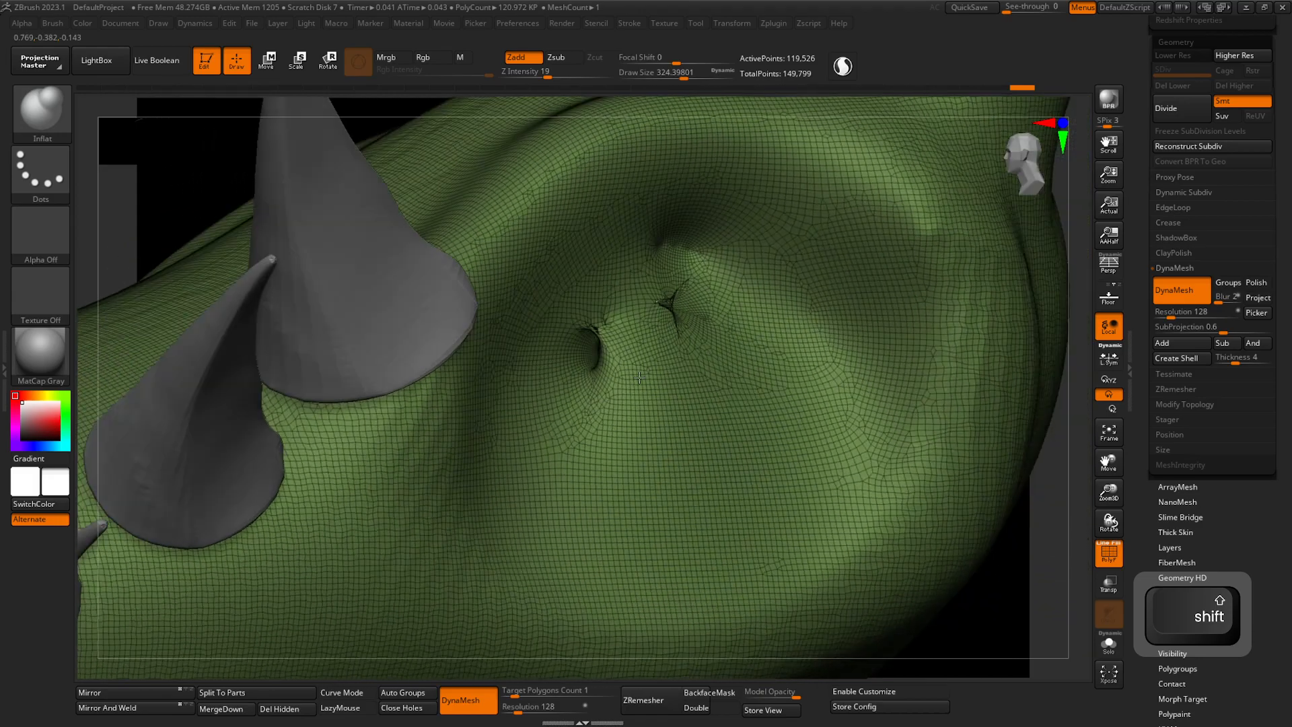
drag(656, 369, 619, 355)
right_drag(747, 337, 753, 334)
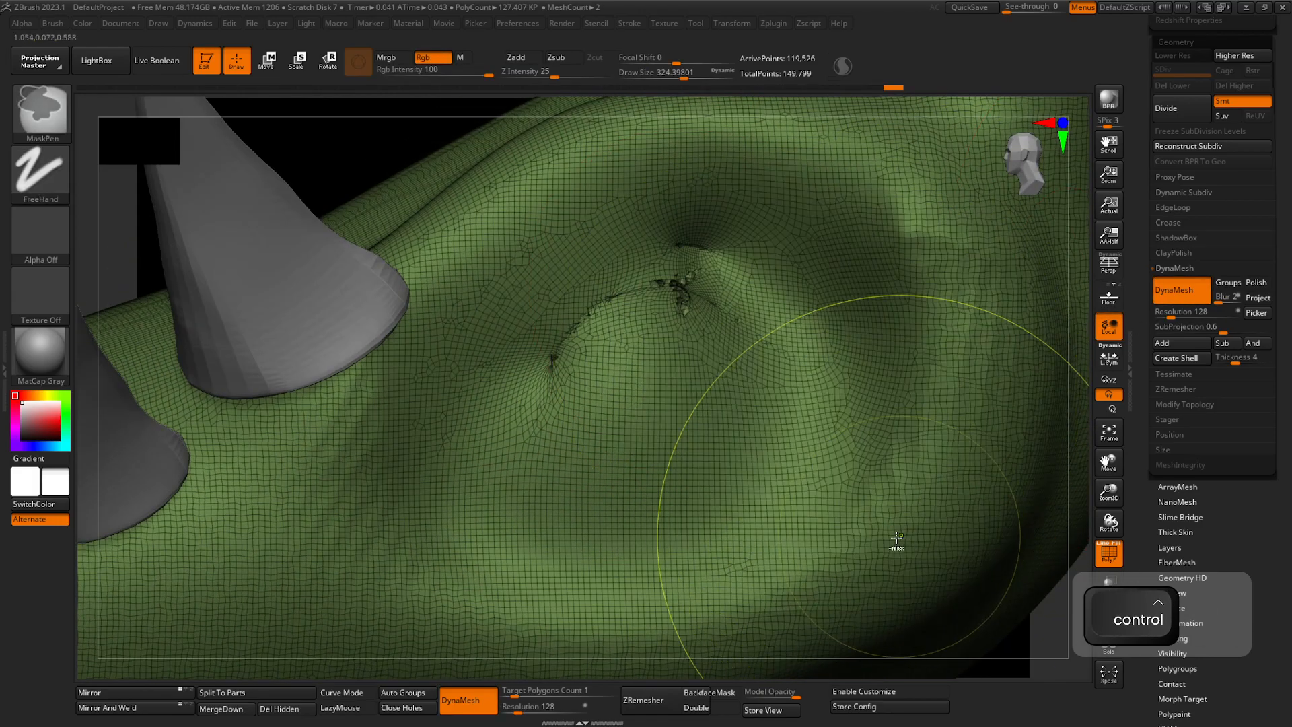
- Update the upper skull's DynaMesh to fuse the socket's remaining gaps and smooth the creases
key(ctrl+z)
ctrl+drag(682, 223, 752, 276)
ctrl+right_drag(785, 302, 751, 401)
shift+drag(751, 403, 829, 410)
ctrl+right_drag(914, 500, 868, 431)
alt+right_drag(868, 431, 807, 465)
mouse_move(716, 471)
right_down()
mouse_move(797, 469)
mouse_move(822, 455)
right_up()
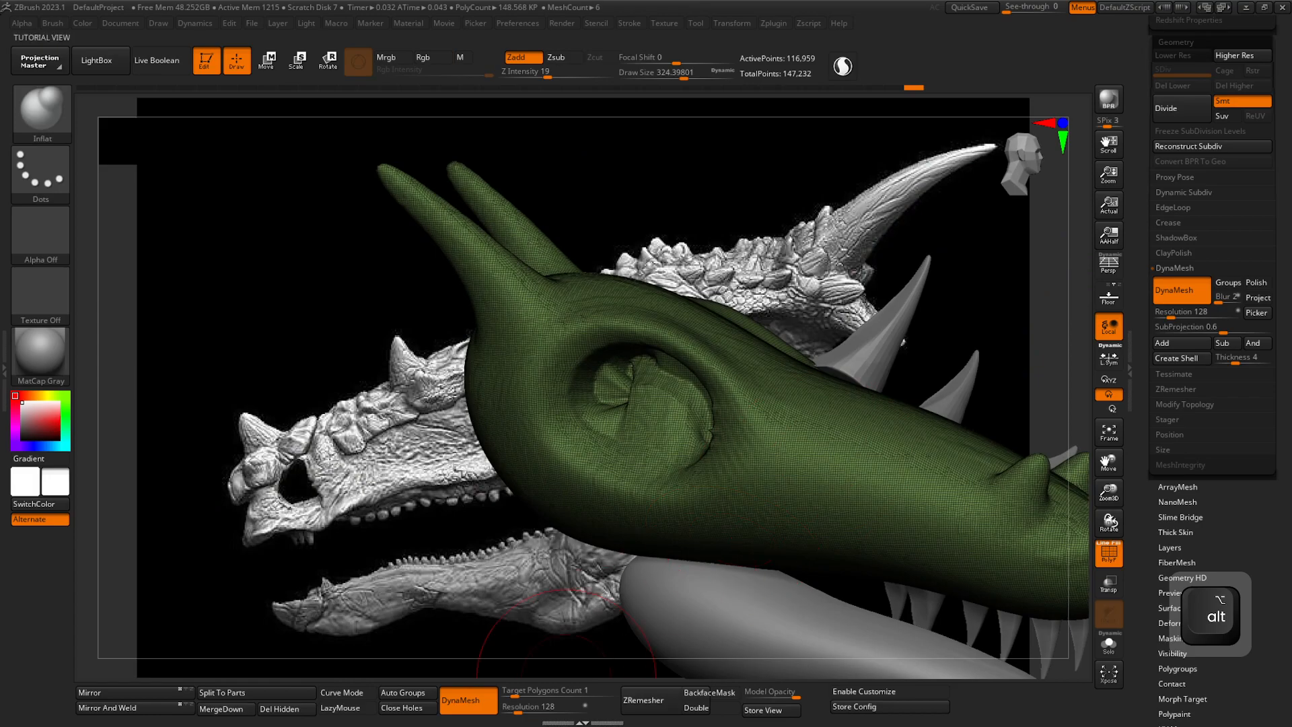
- Mirror and weld the upper skull to copy the filled eye socket to its other side, and activate symmetry
click(131, 707)
click(124, 711)
right_drag(707, 474, 584, 499)
ctrl+right_drag(824, 397, 923, 486)
key(x)
alt+right_drag(922, 486, 783, 418)
mouse_move(830, 300)
right_down()
mouse_move(828, 369)
mouse_move(859, 354)
mouse_move(828, 303)
right_up()
alt+right_drag(584, 485, 655, 402)
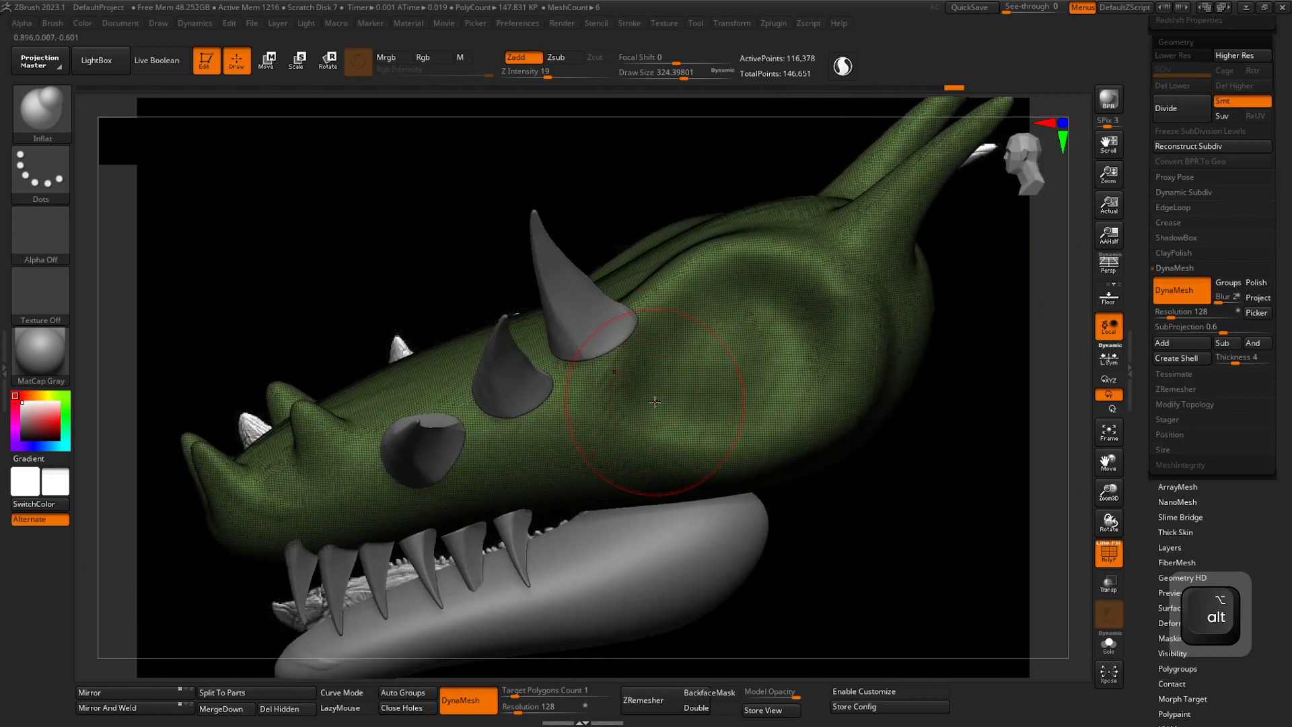
alt+click(560, 322)
ctrl+right_drag(563, 331, 692, 390)
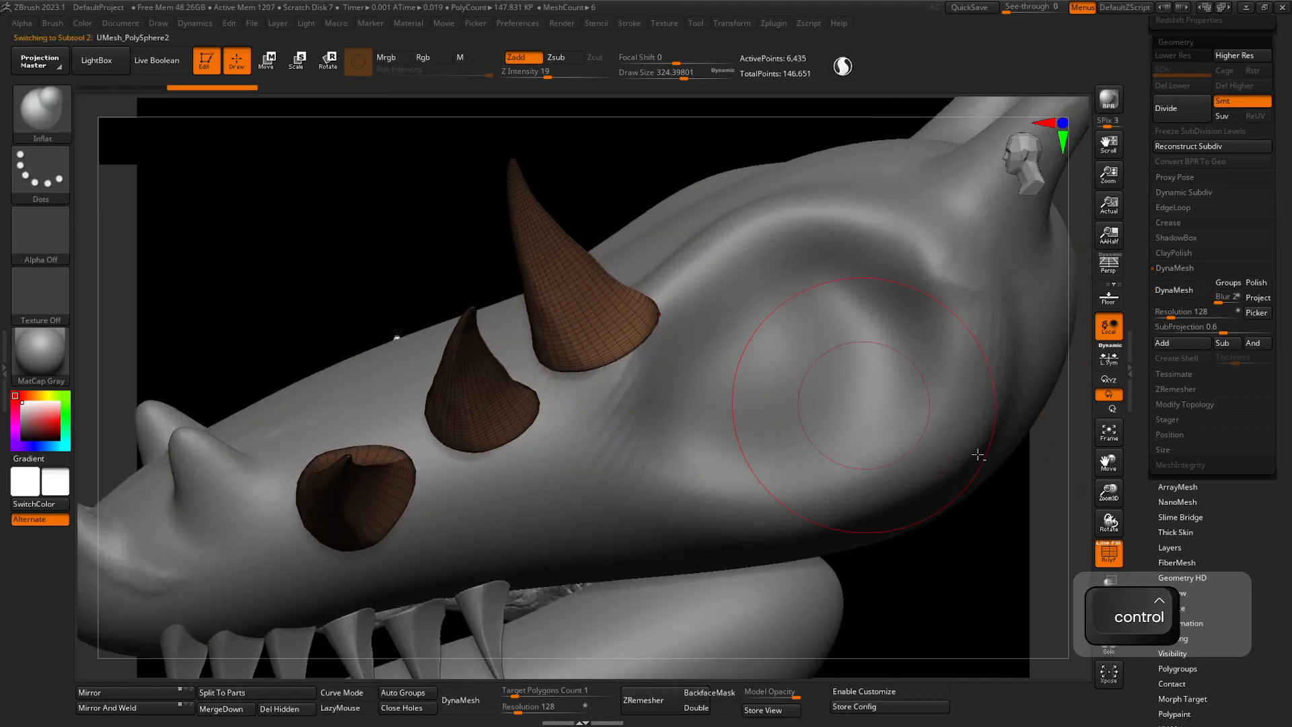
click(1185, 390)
click(1185, 268)
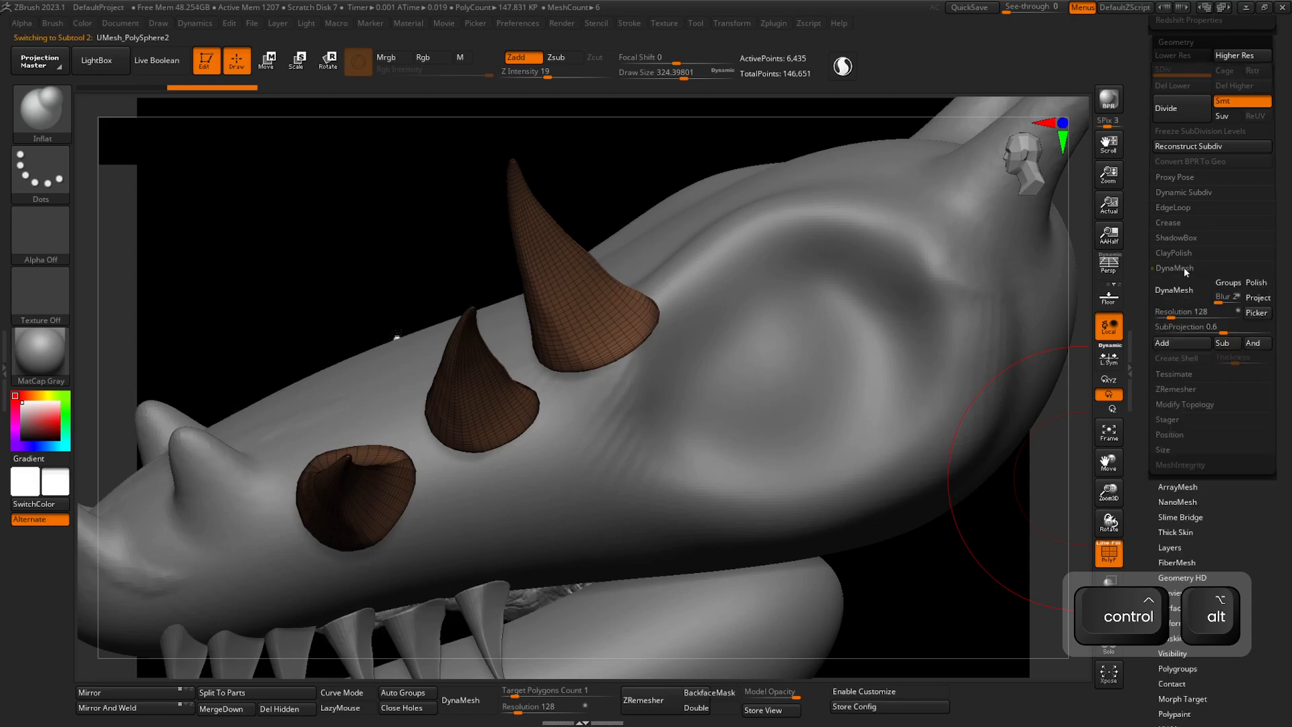
ctrl+right_drag(755, 308, 773, 476)
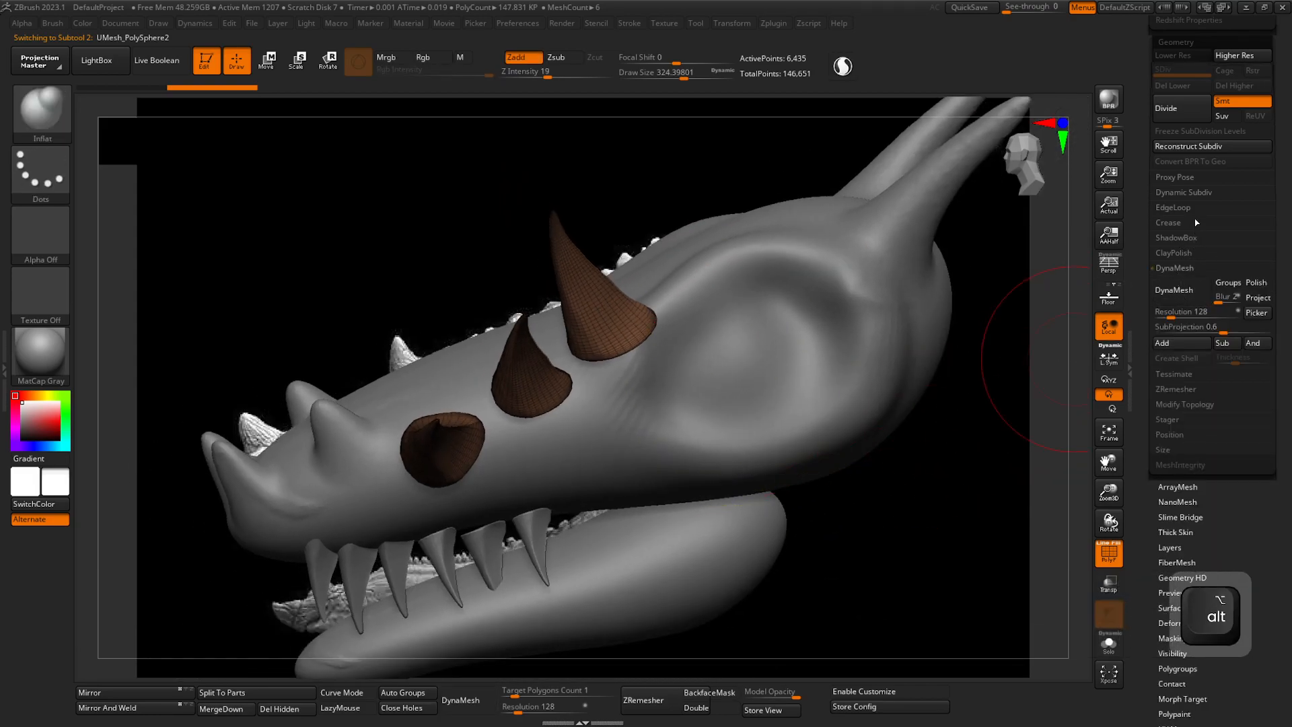
alt+click(861, 420)
ctrl+right_drag(735, 482, 763, 517)
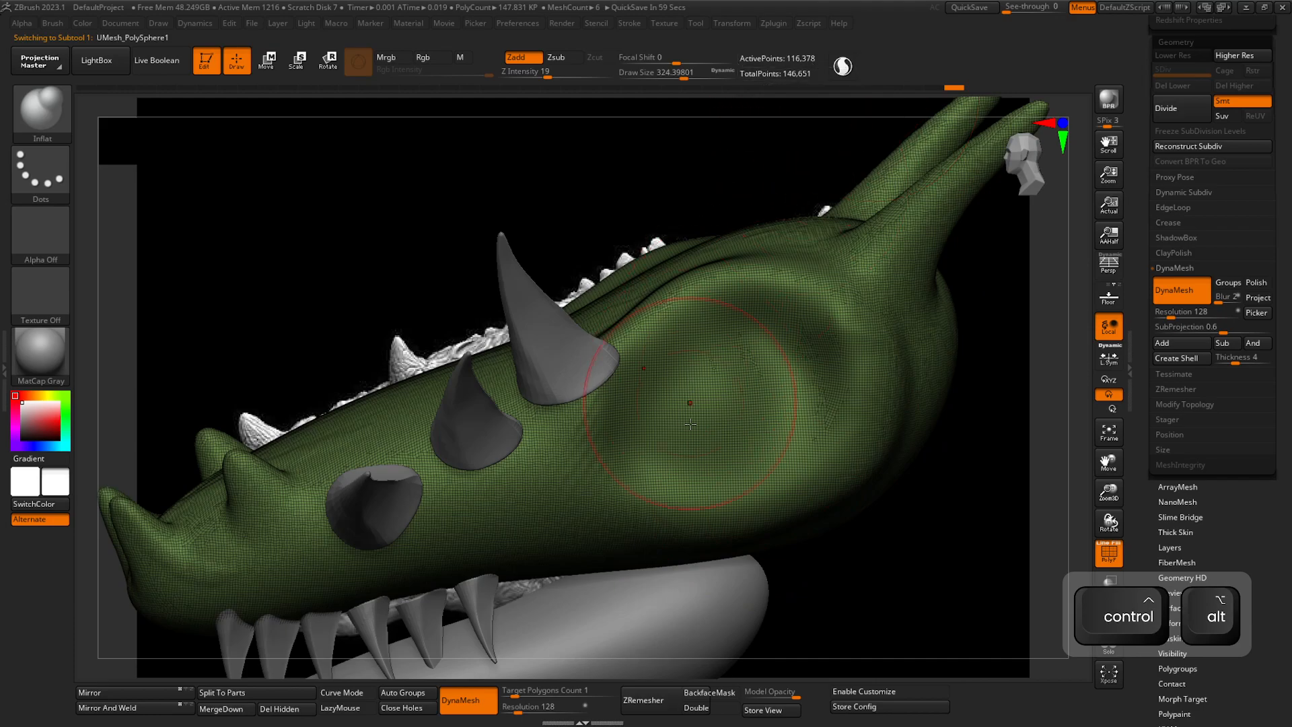
- Dock the Zplugin palette beside the canvas, collapse the Texture settings, and expand the Decimation Master options
click(5, 375)
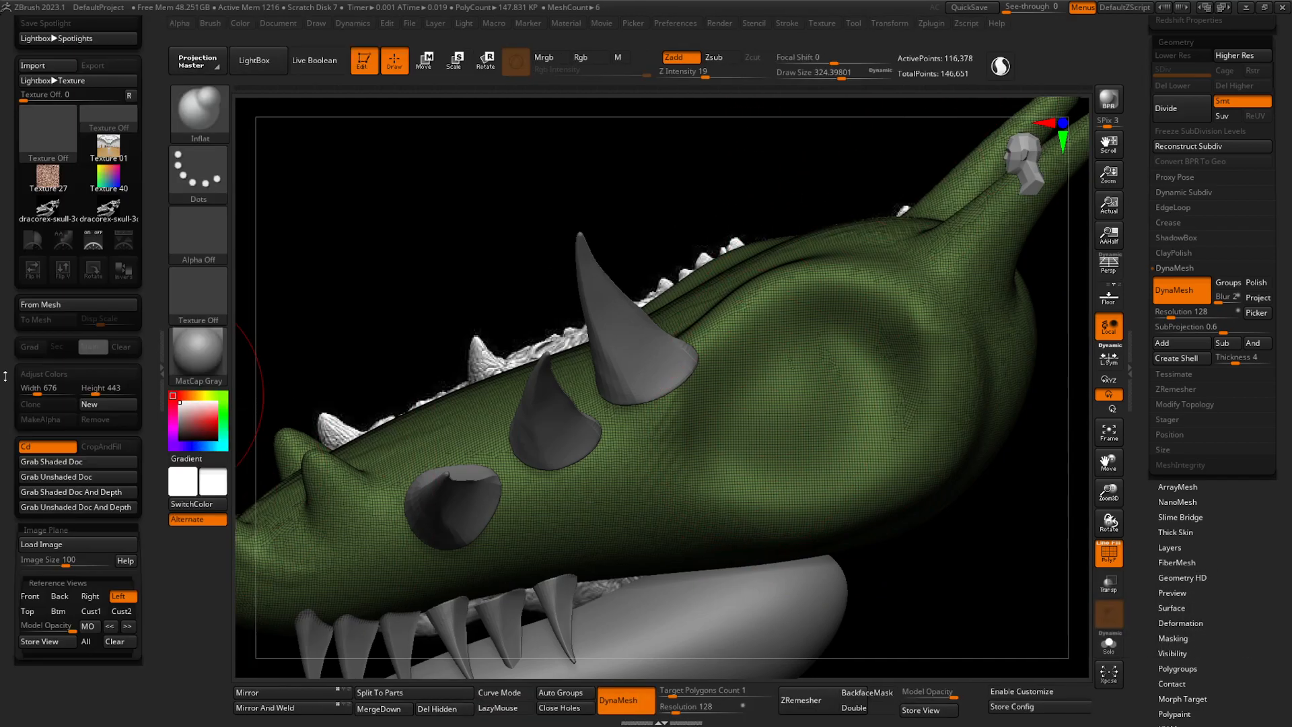
scroll(18, 337, up, 3)
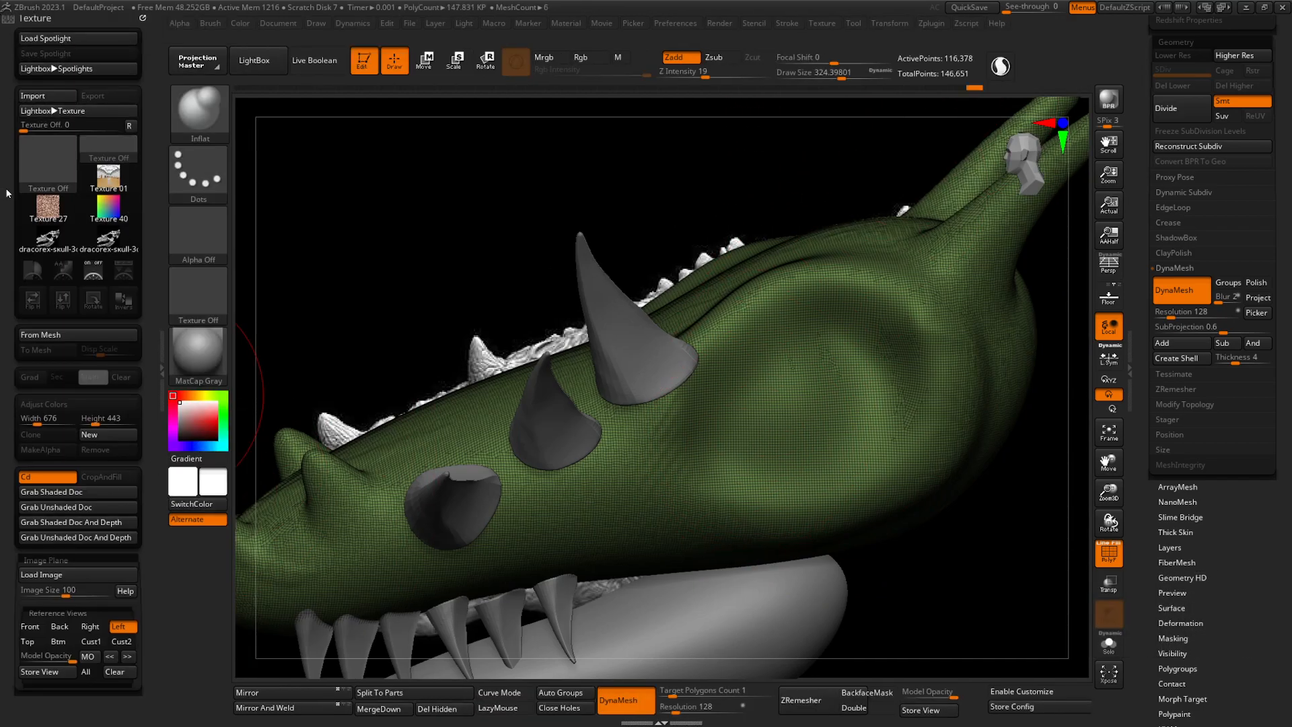
click(45, 99)
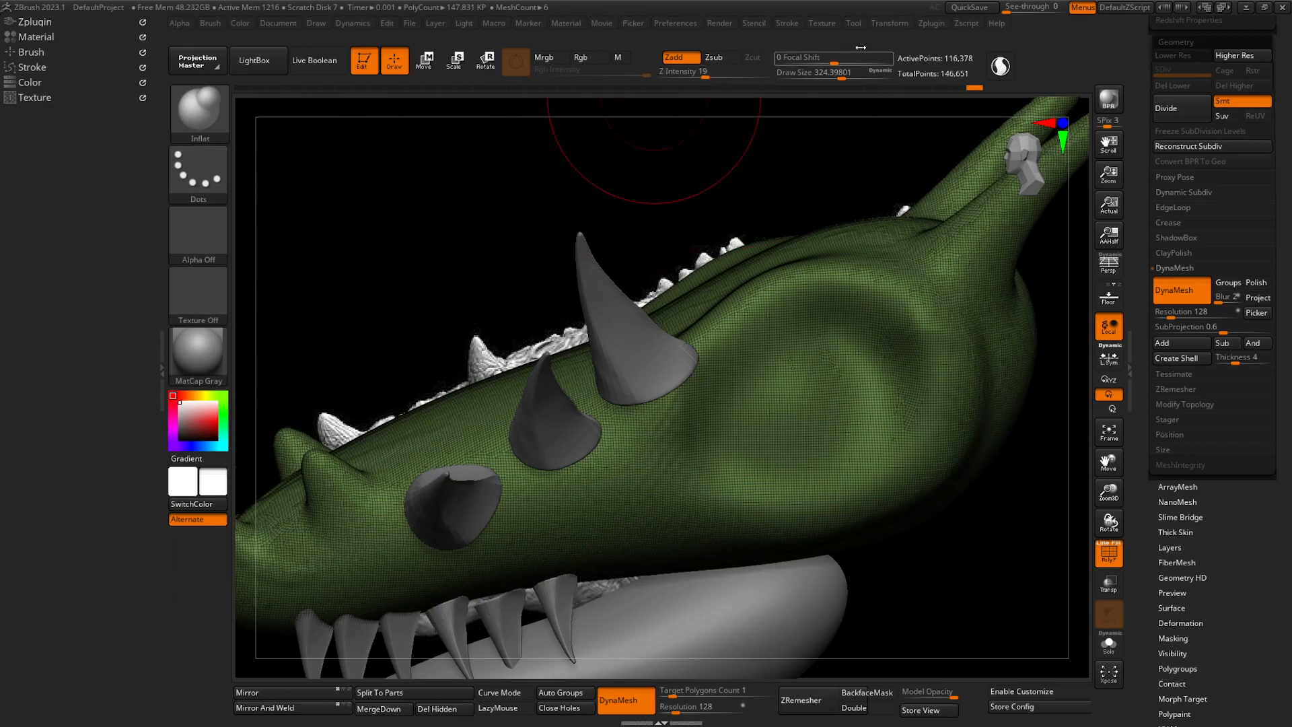
click(930, 26)
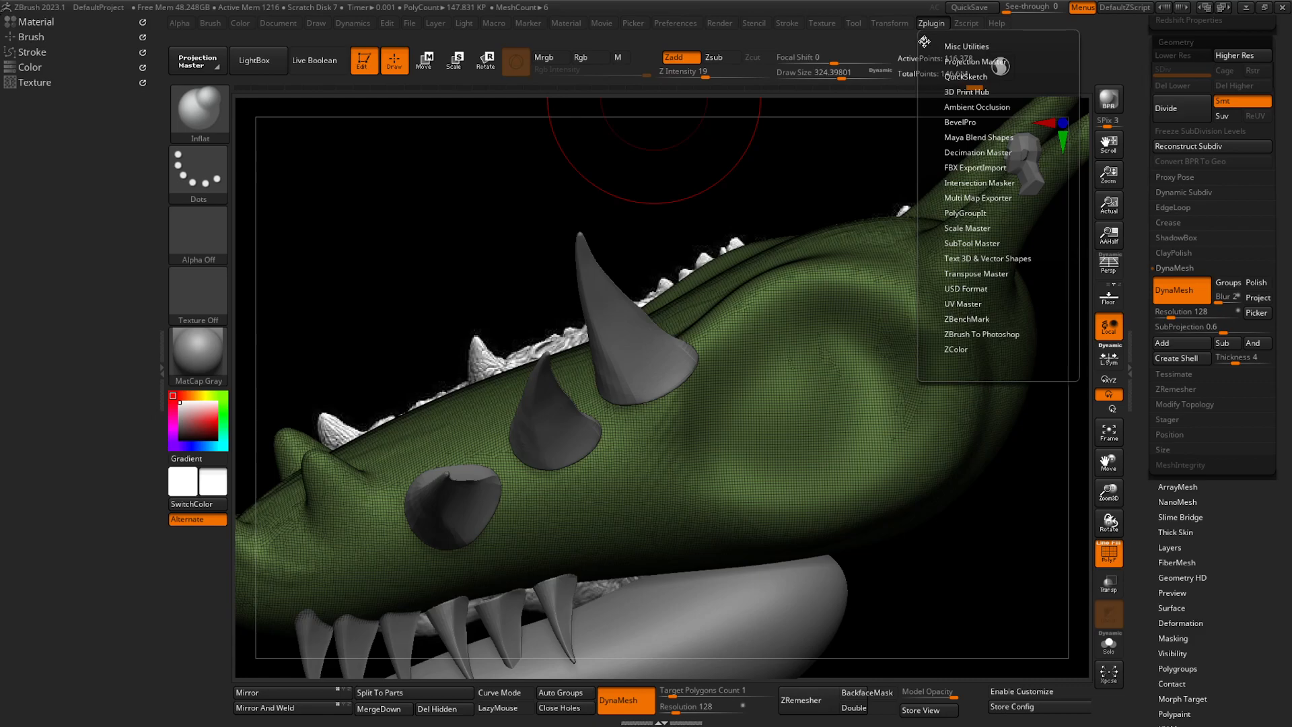
drag(924, 42, 39, 339)
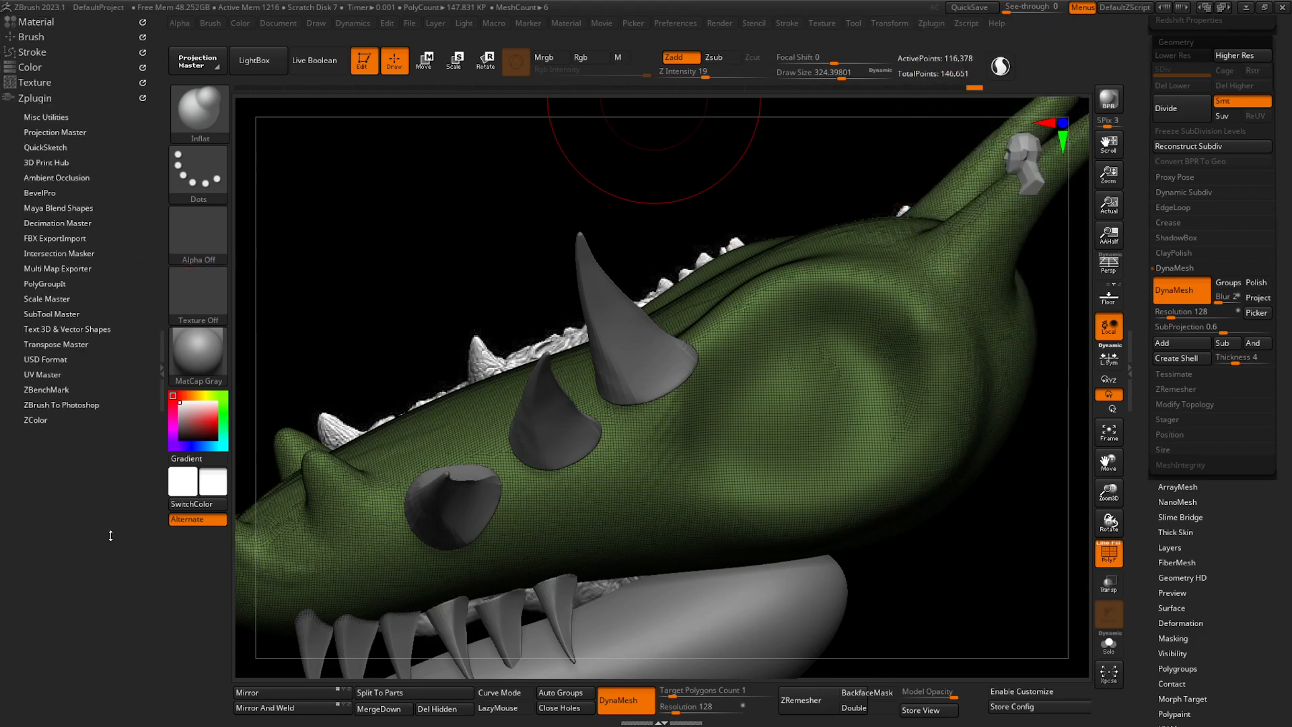
click(59, 224)
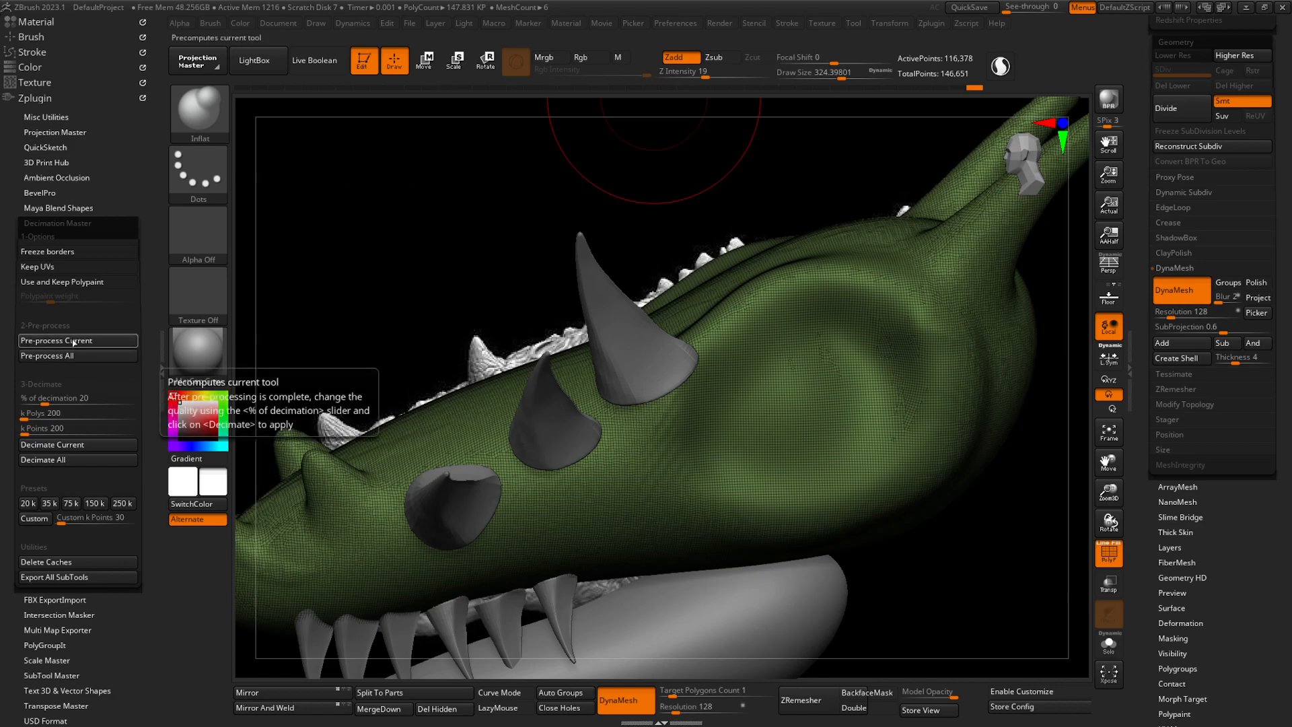
- Pre-process the upper skull in Decimation Master and decimate it to 20%
click(120, 341)
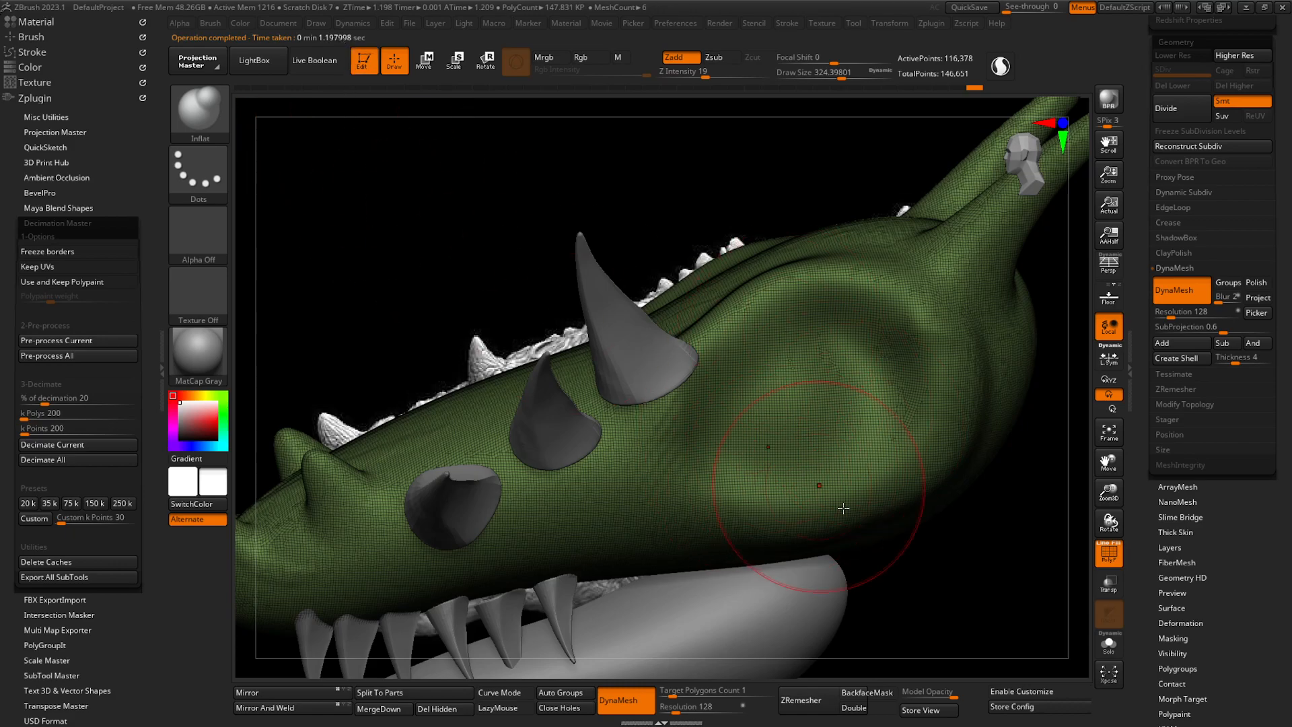
click(92, 445)
ctrl+right_drag(808, 492, 732, 556)
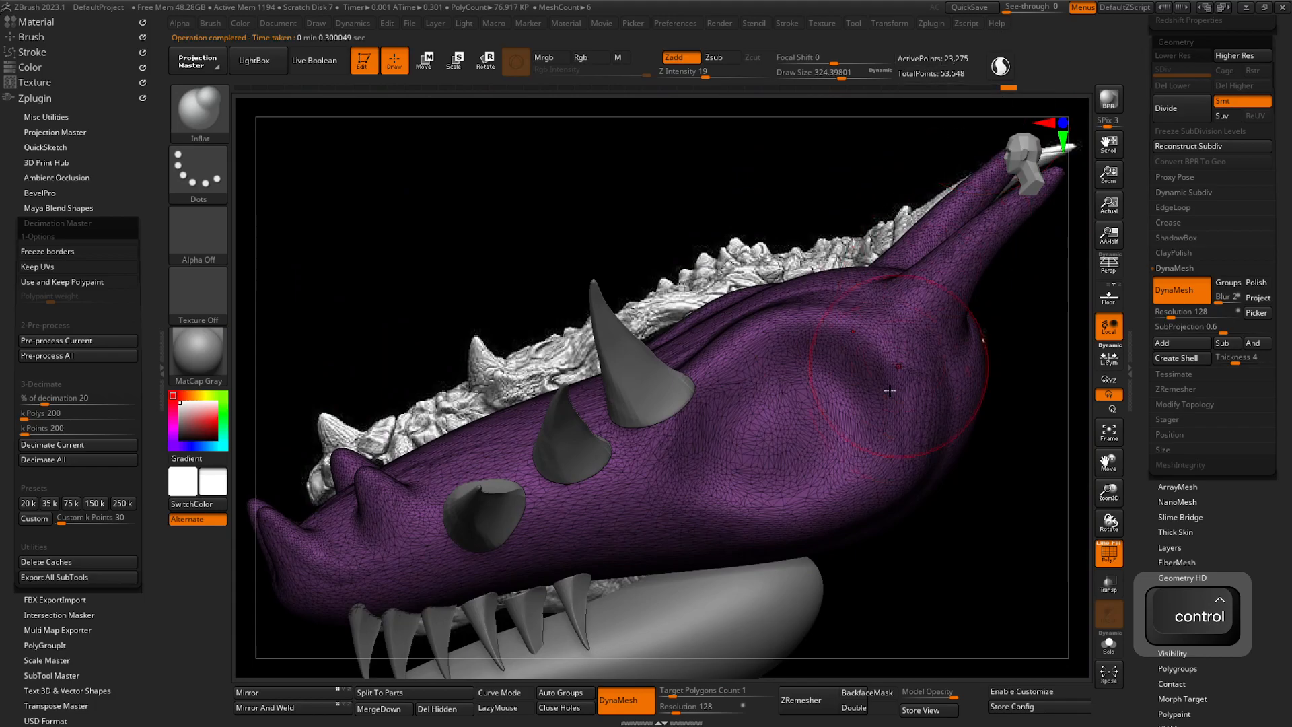
right_drag(490, 567, 580, 554)
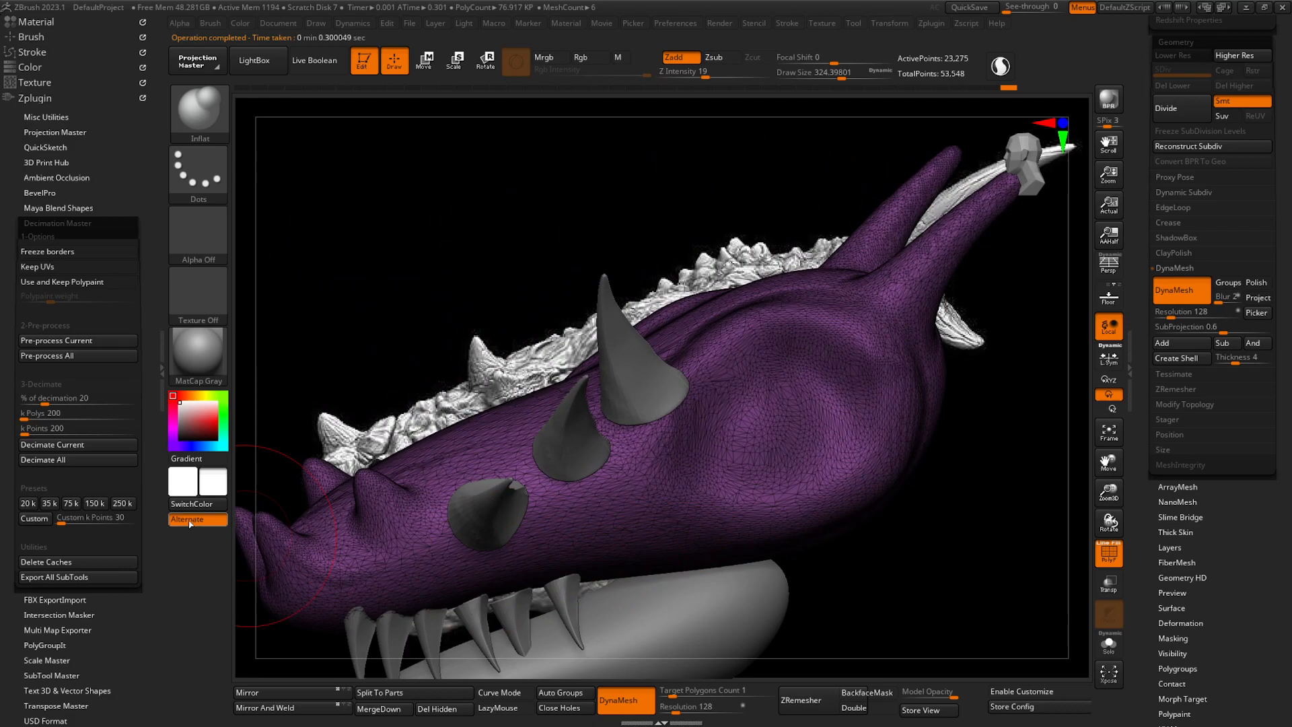
- Decimate the upper skull further to about 6.3% and hide its wireframe to check the surface
drag(44, 403, 29, 404)
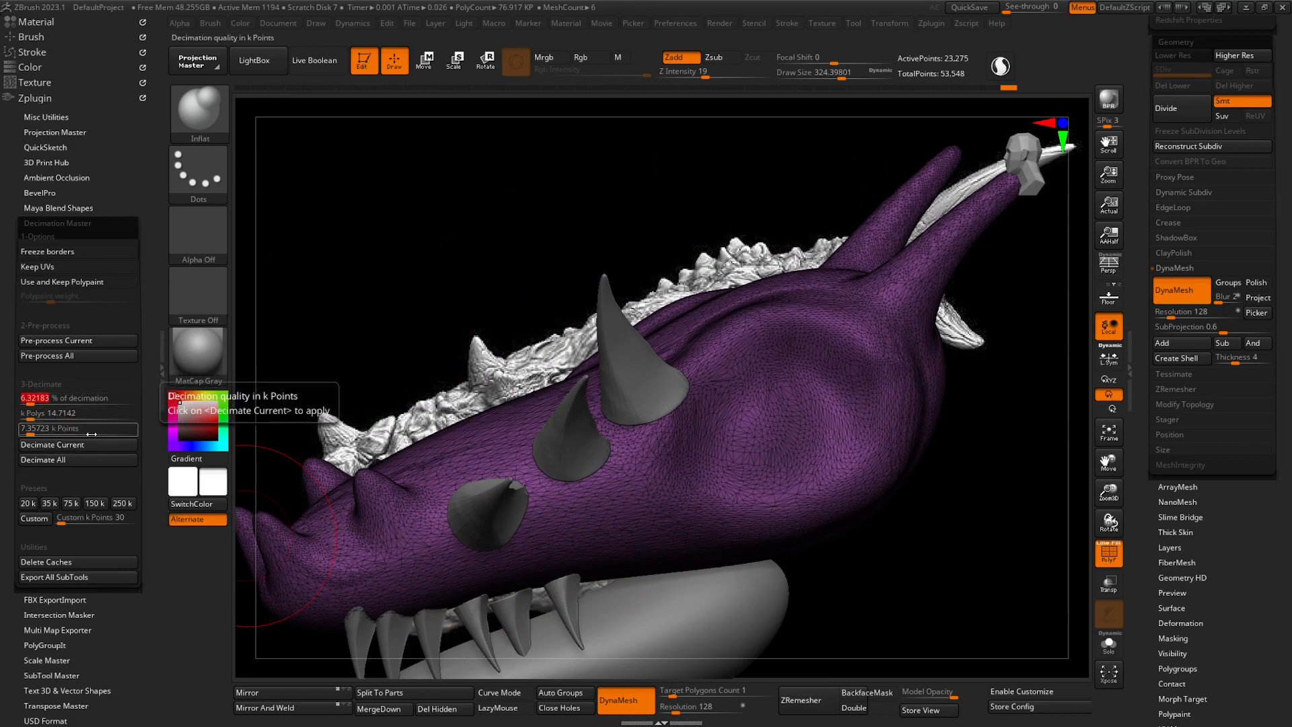
click(54, 445)
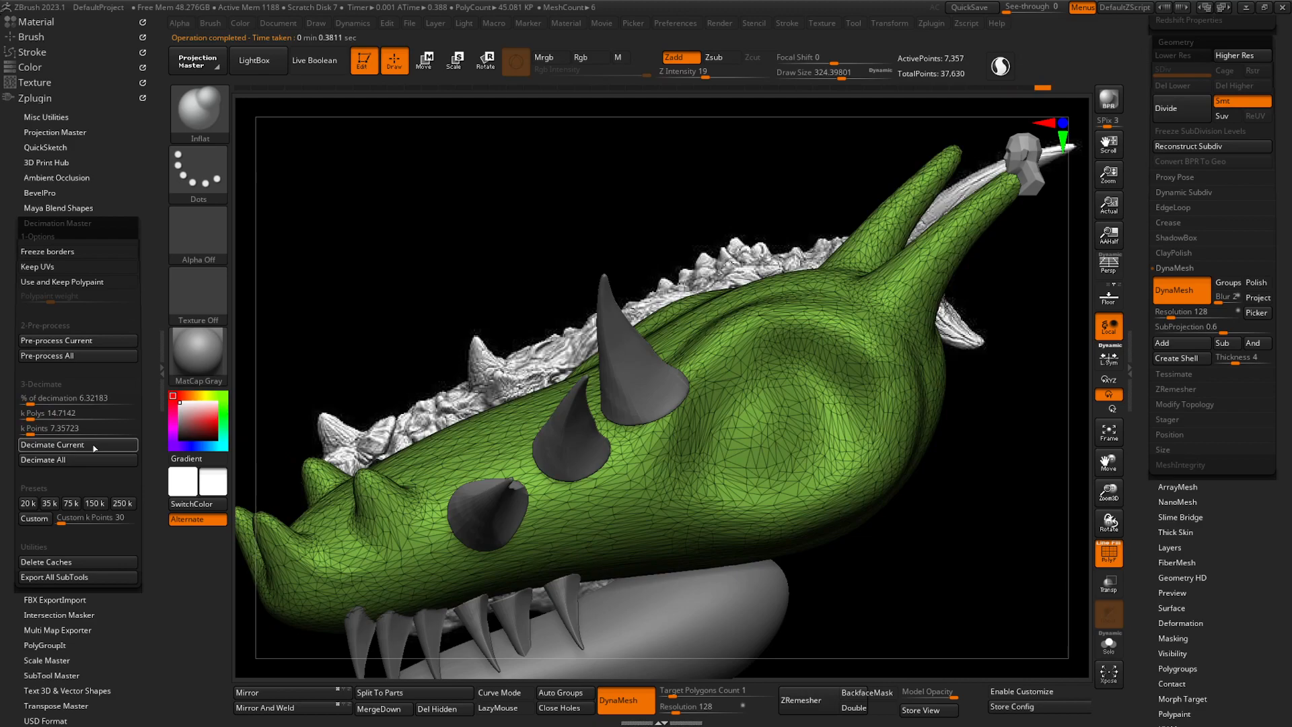
click(1108, 561)
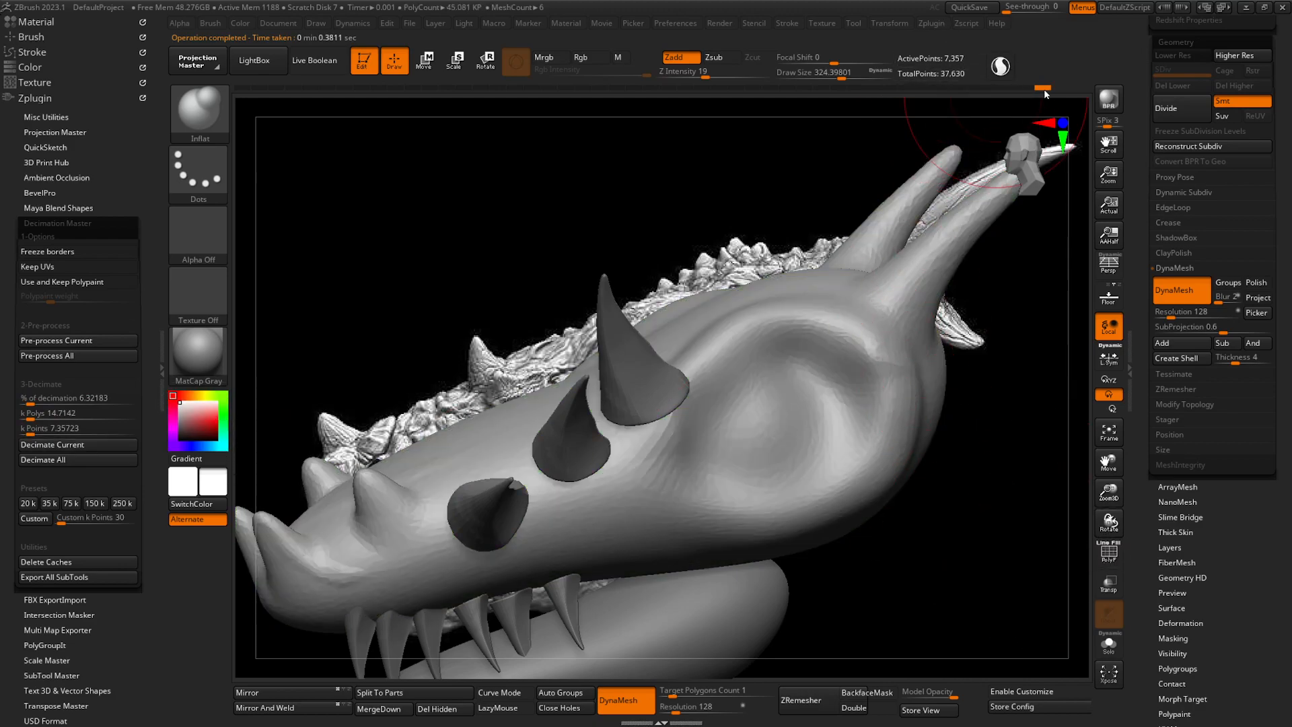
drag(945, 99, 993, 104)
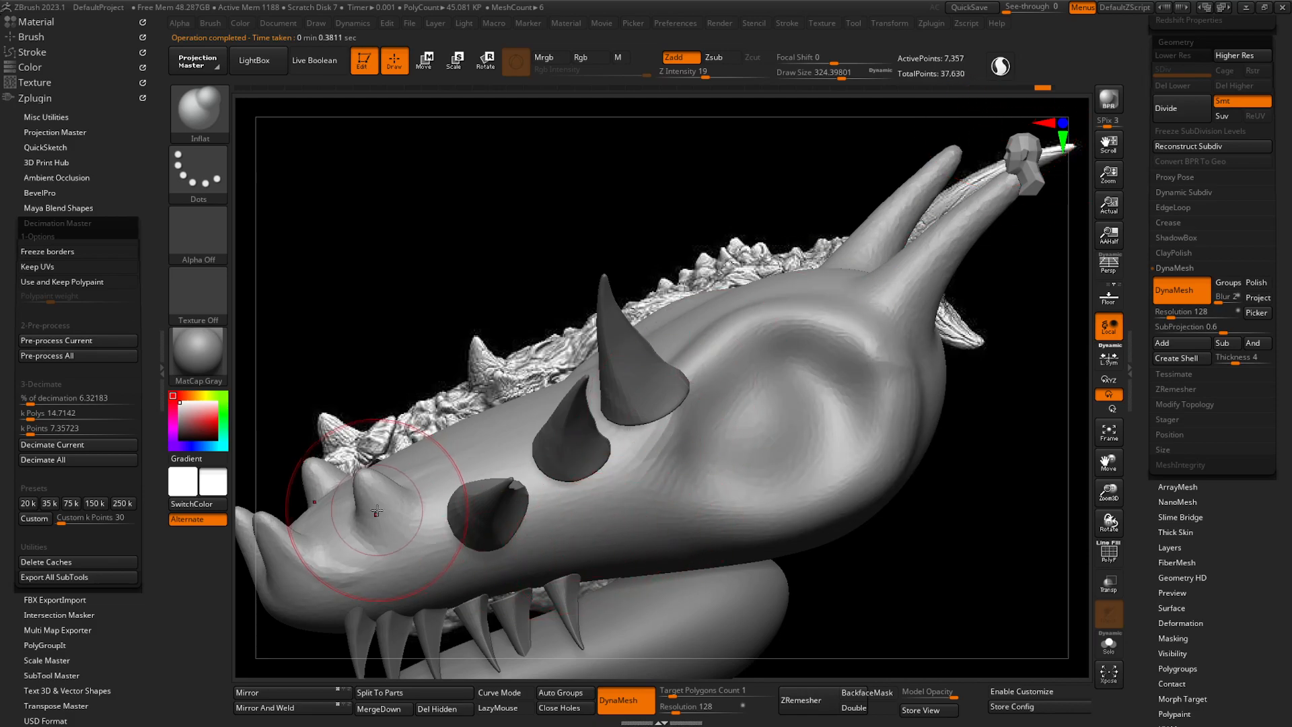
- Undo both decimations of the upper skull, hide its wireframe, and close the plugin tray
click(1107, 551)
key(ctrl+z)
key(ctrl+z)
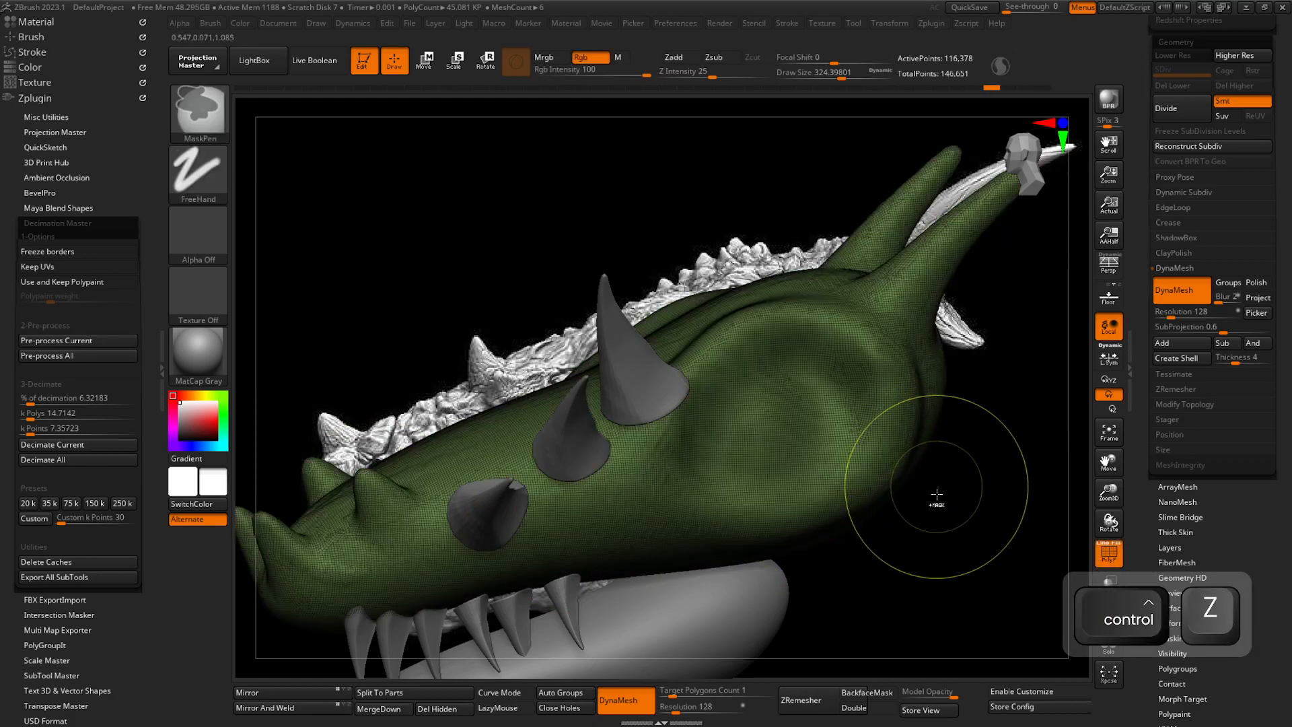
click(1109, 552)
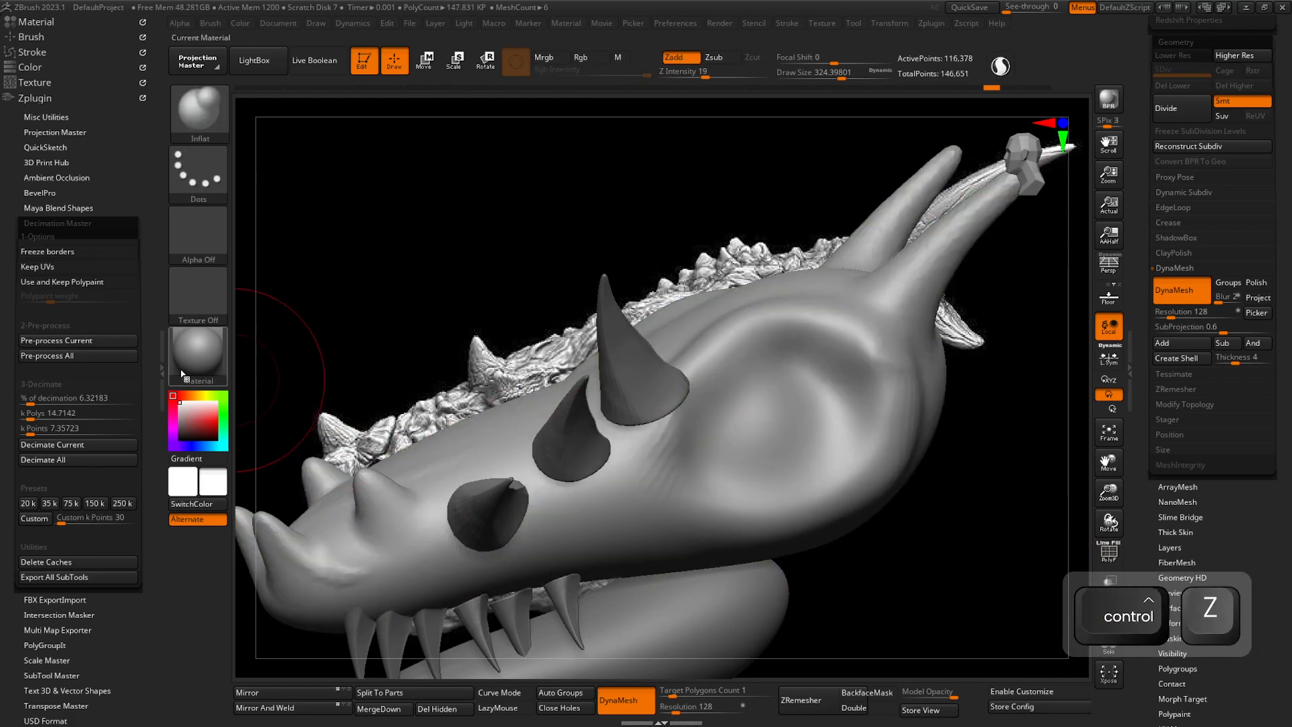
double_click(160, 365)
- Compare the blocked-out dragon skull with the detailed reference skull from several angles
mouse_move(664, 481)
right_down()
mouse_move(664, 404)
mouse_move(620, 404)
mouse_move(651, 435)
mouse_move(667, 427)
right_up()
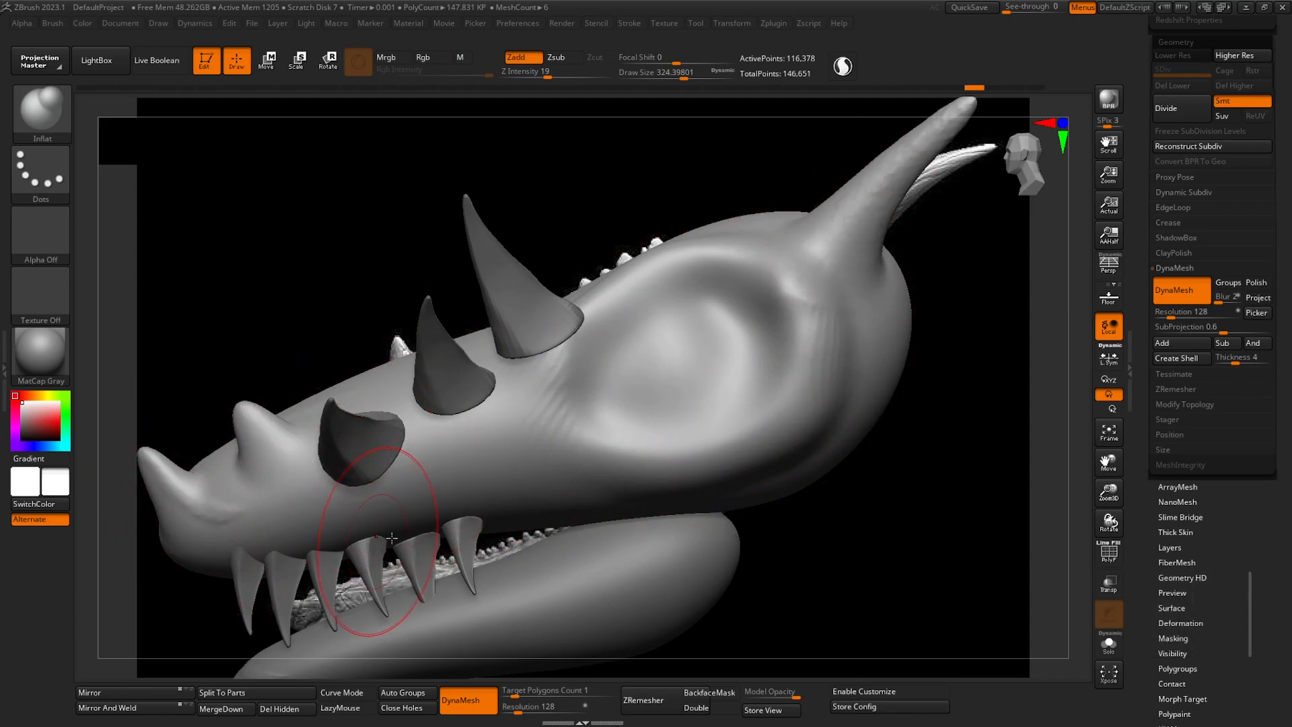
right_drag(761, 428, 636, 474)
right_drag(636, 474, 680, 525)
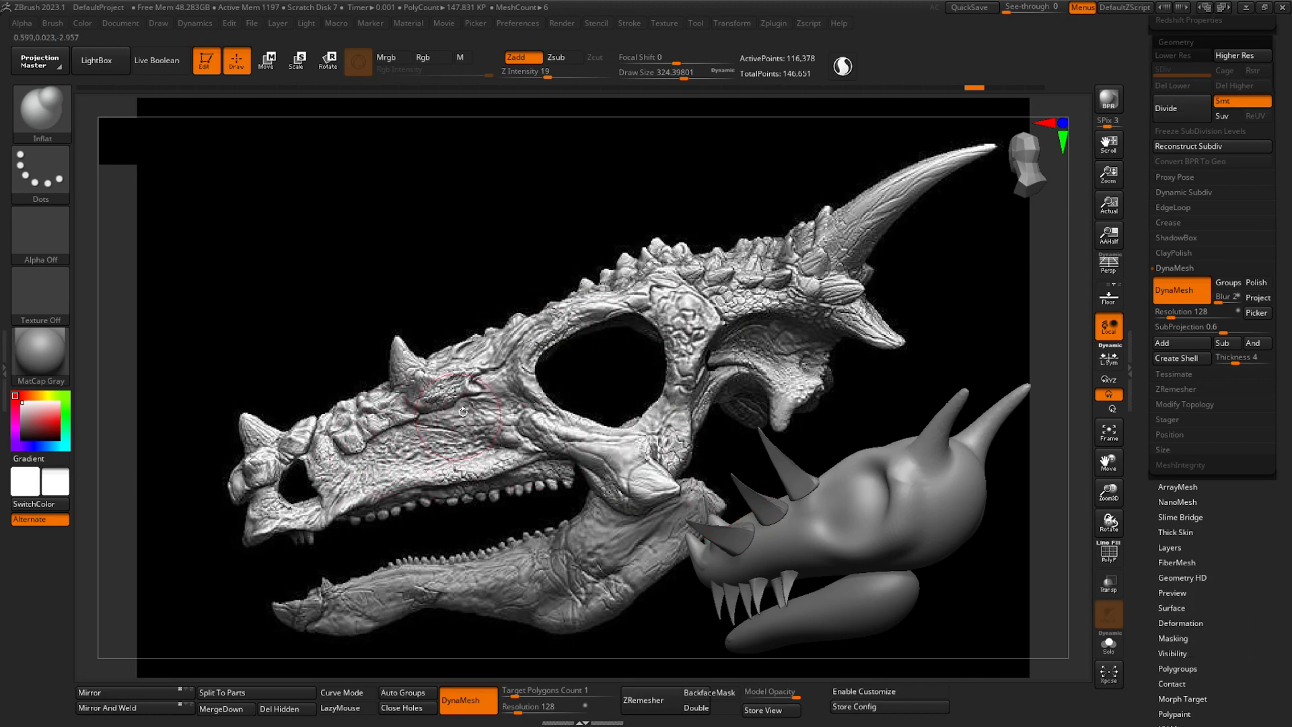
right_drag(936, 535, 962, 586)
alt+right_drag(963, 585, 741, 382)
- Set the draw size to about 87, show the wireframe, and subdivide the upper skull twice
right_click(741, 383)
drag(741, 384, 709, 383)
ctrl+right_drag(709, 377, 730, 447)
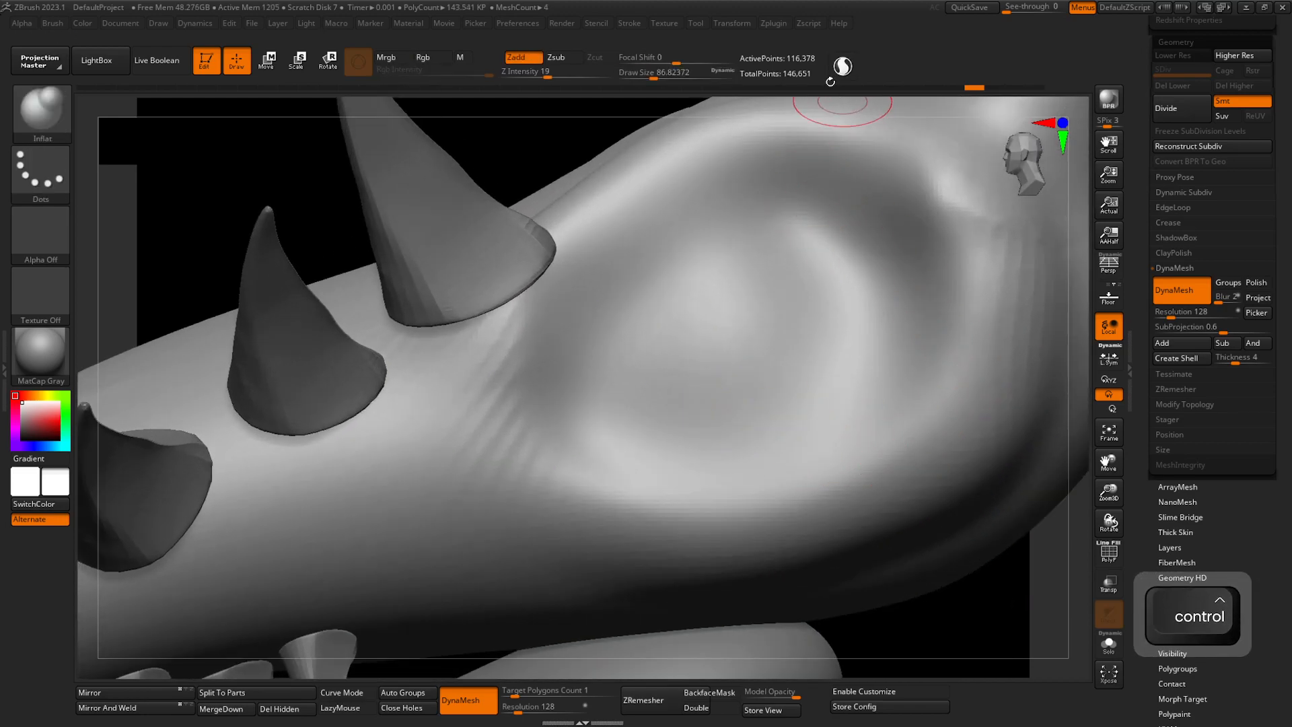
click(1110, 554)
scroll(1156, 391, up, 3)
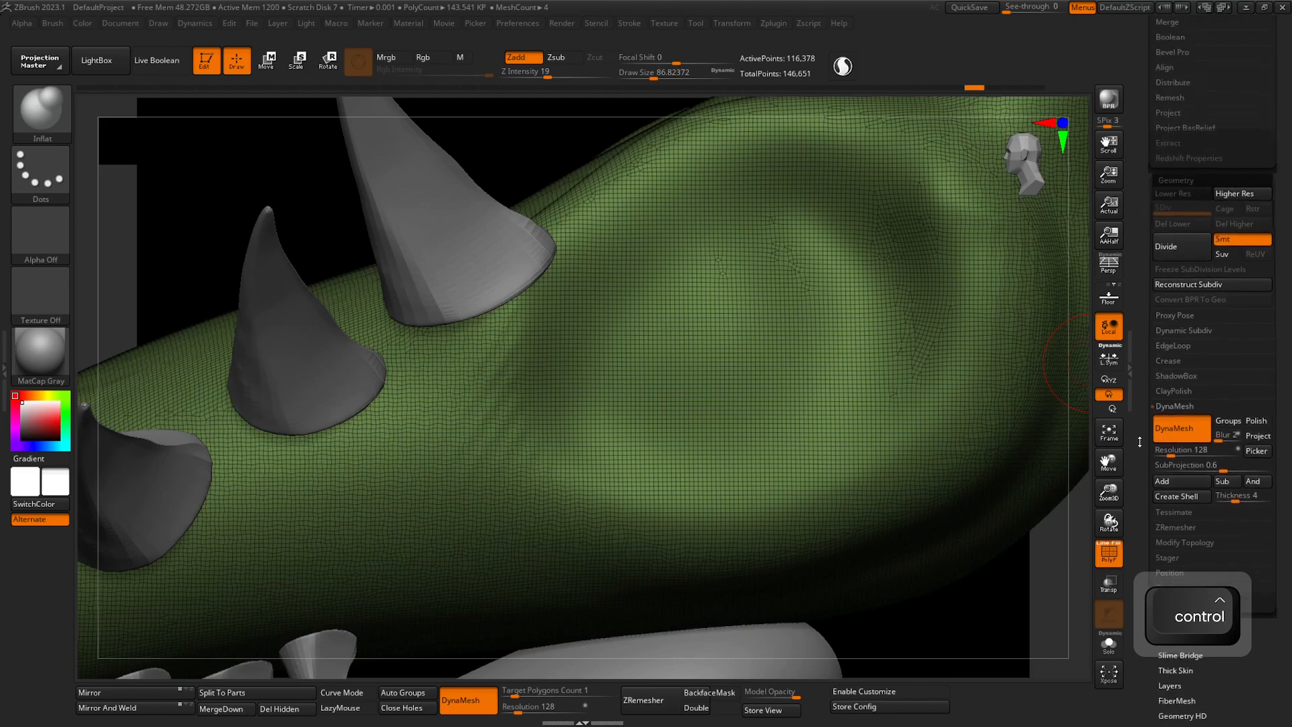
click(1168, 281)
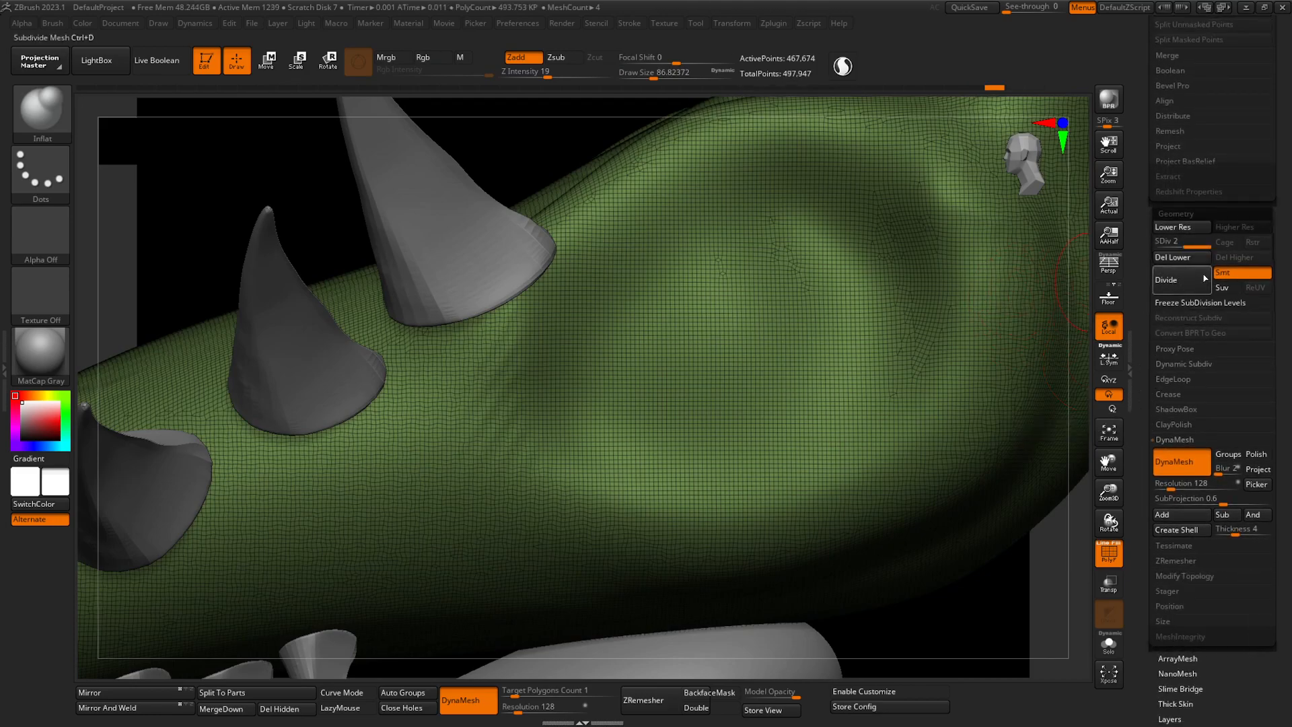
click(1186, 284)
ctrl+right_drag(558, 445, 675, 446)
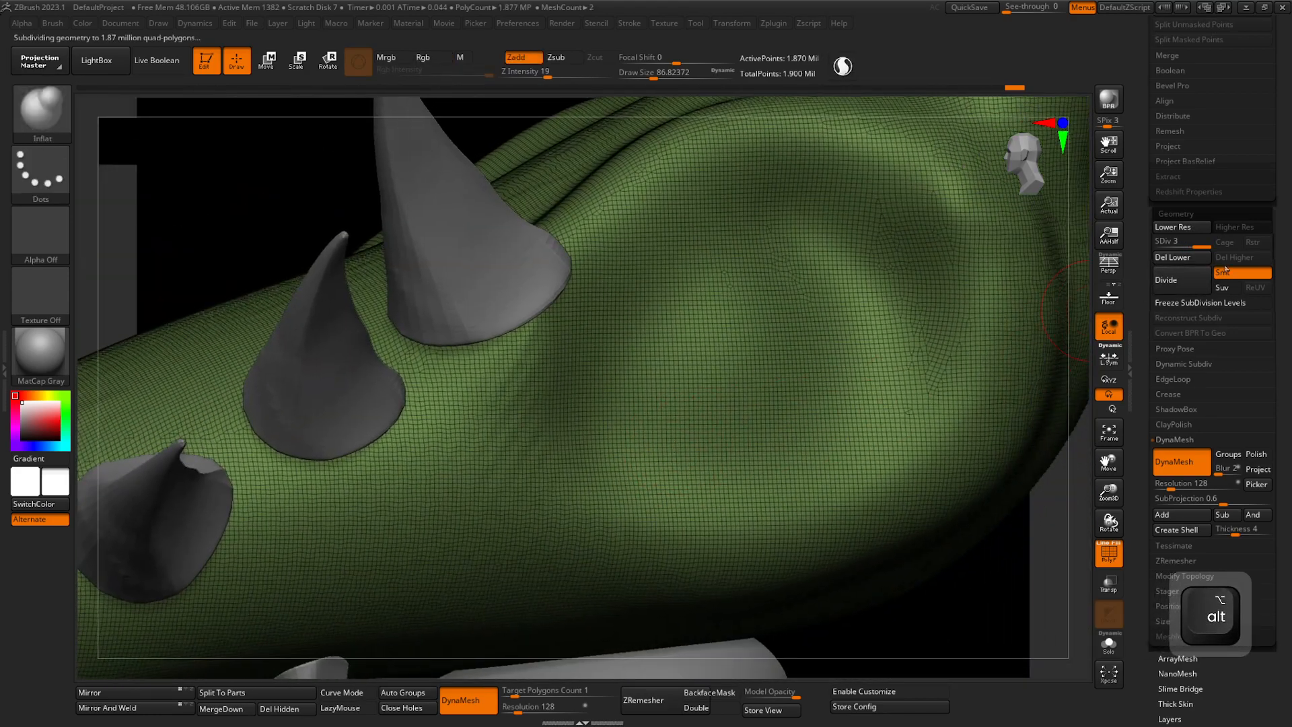
- Delete the upper skull's lower subdivision levels from level 3 and hide the wireframe
drag(1150, 247, 1204, 248)
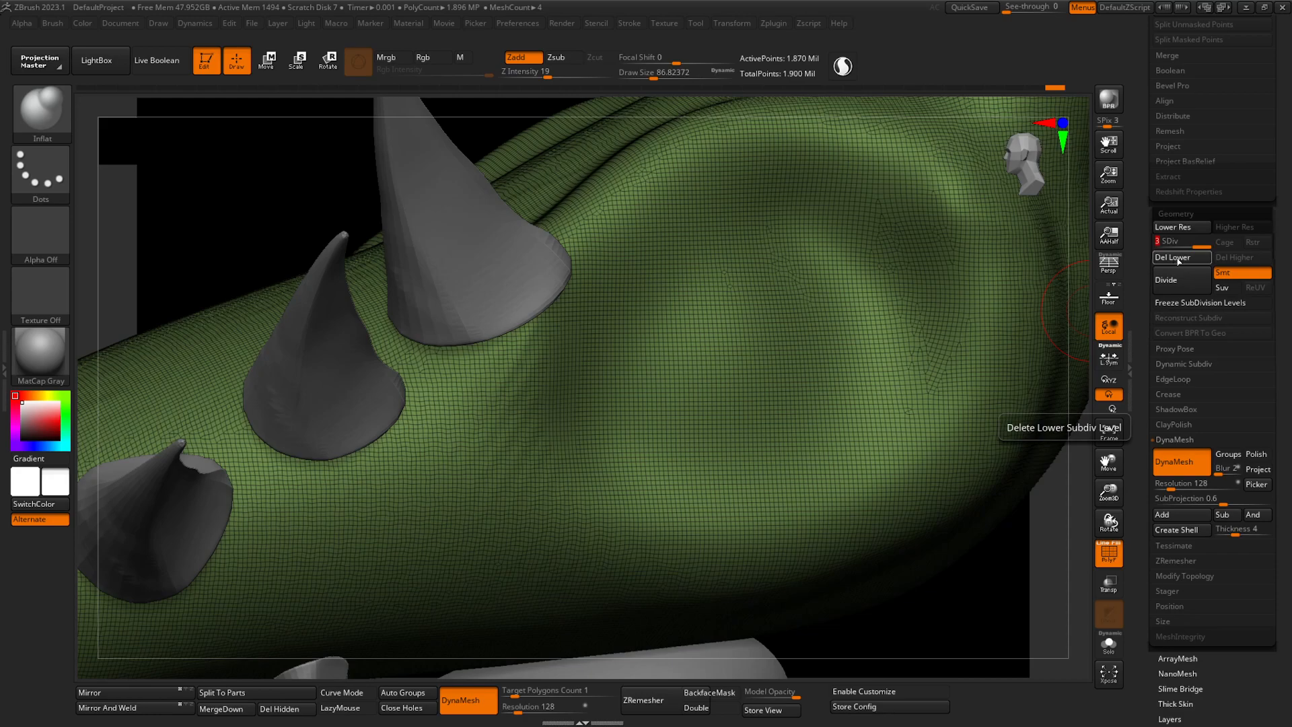
mouse_move(805, 382)
alt+right_down()
mouse_move(842, 371)
mouse_move(786, 375)
alt+right_up()
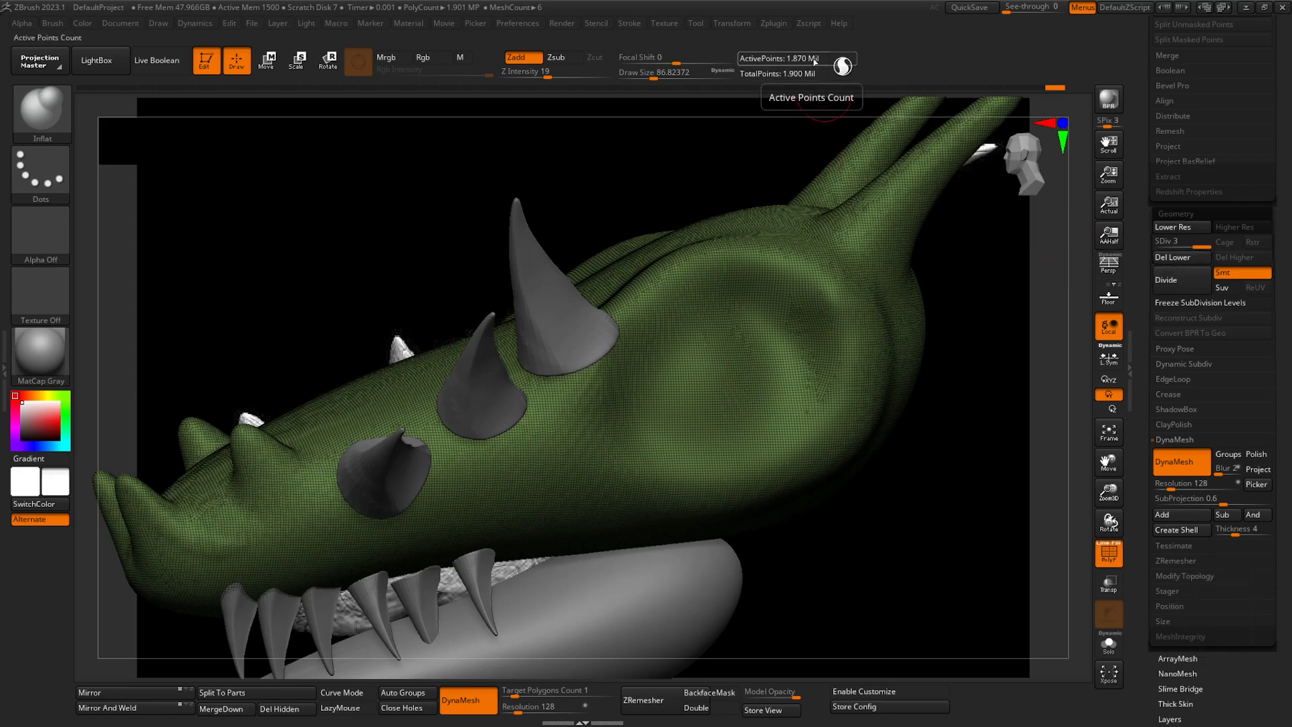
key(ctrl)
ctrl+right_drag(786, 130, 869, 377)
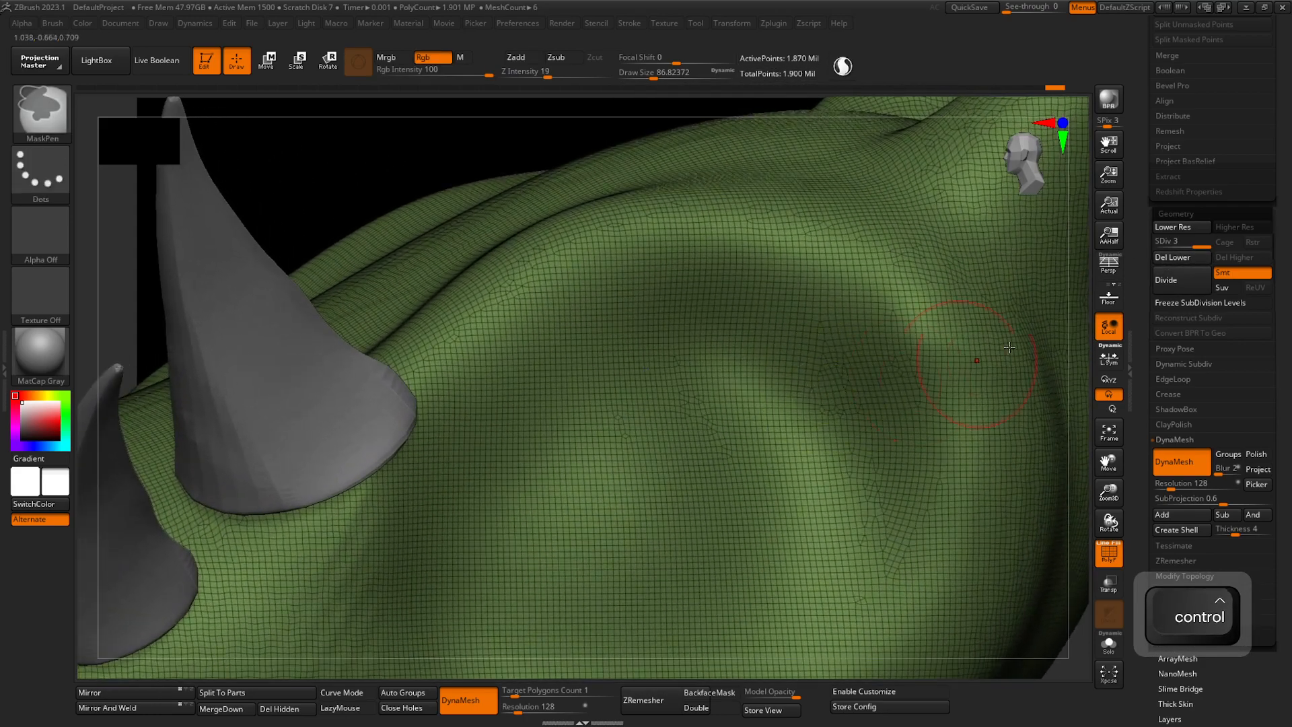
click(1175, 263)
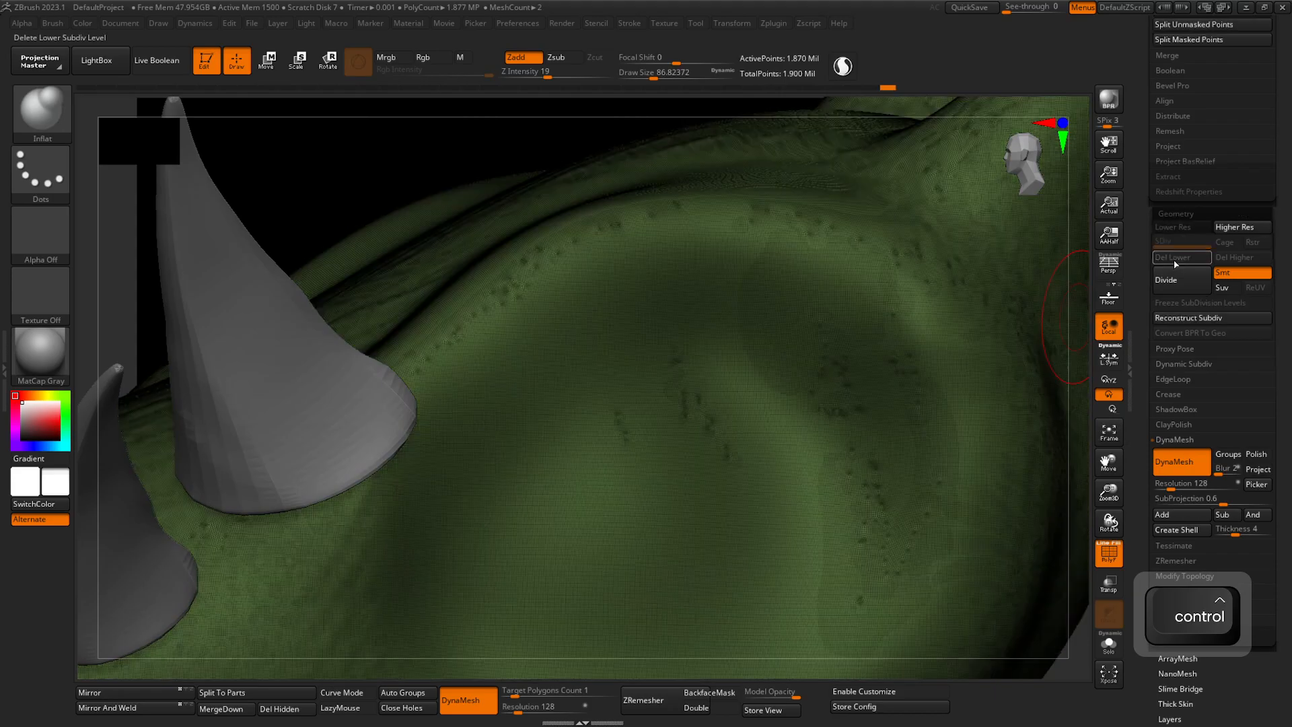
mouse_move(668, 378)
ctrl+right_down()
mouse_move(811, 590)
mouse_move(425, 485)
mouse_move(475, 505)
mouse_move(563, 506)
ctrl+right_up()
mouse_move(563, 506)
alt+right_down()
mouse_move(660, 456)
mouse_move(649, 485)
alt+right_up()
mouse_move(741, 568)
ctrl+right_down()
mouse_move(678, 542)
mouse_move(622, 471)
ctrl+right_up()
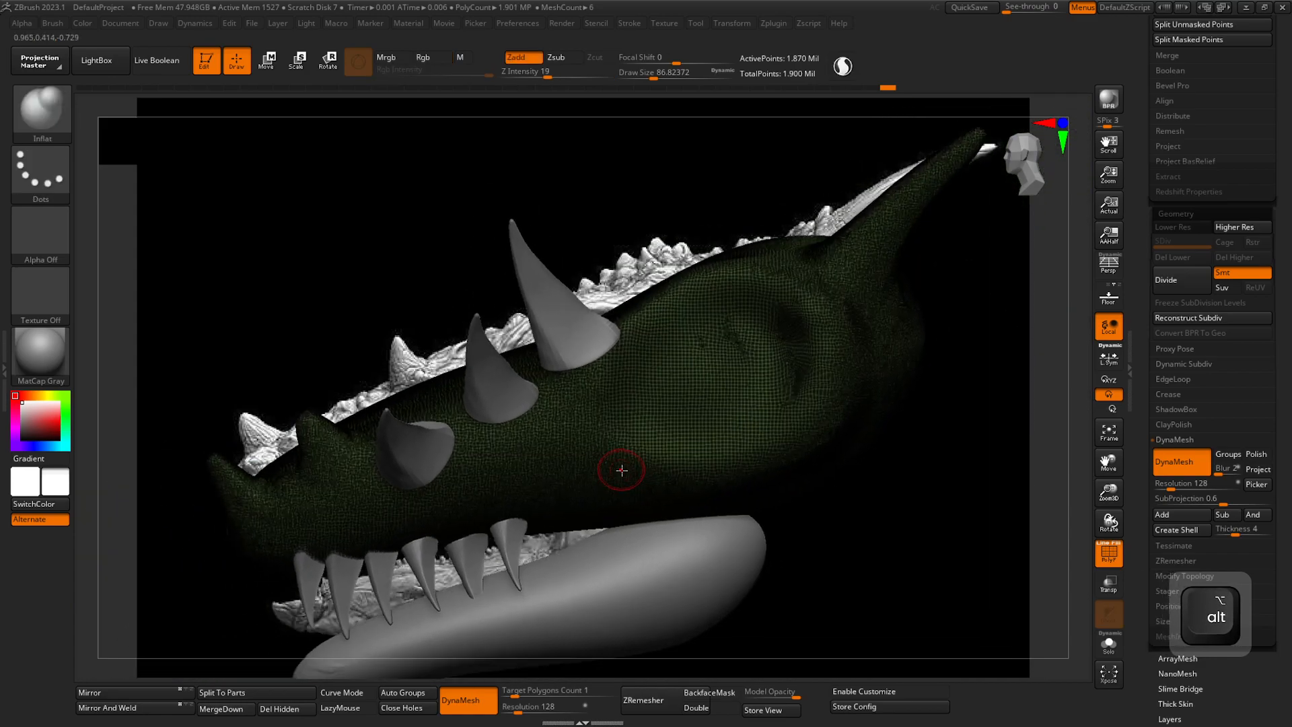
click(1111, 555)
- Carve a closed groove around the filled eye socket with the DamStandard brush
ctrl+right_drag(784, 525, 727, 490)
mouse_move(568, 497)
alt+right_down()
mouse_move(597, 482)
mouse_move(638, 505)
mouse_move(578, 472)
alt+right_up()
ctrl+right_drag(650, 428, 715, 472)
ctrl+right_drag(693, 427, 731, 438)
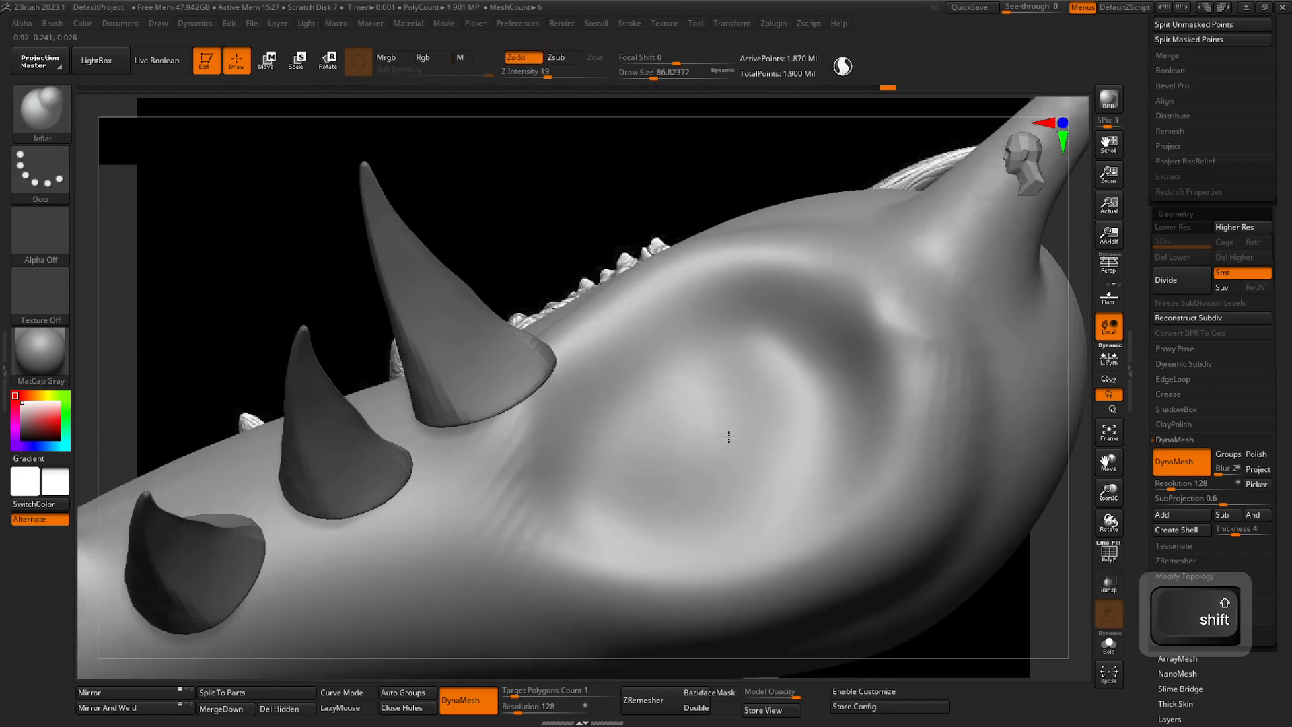
key(b)
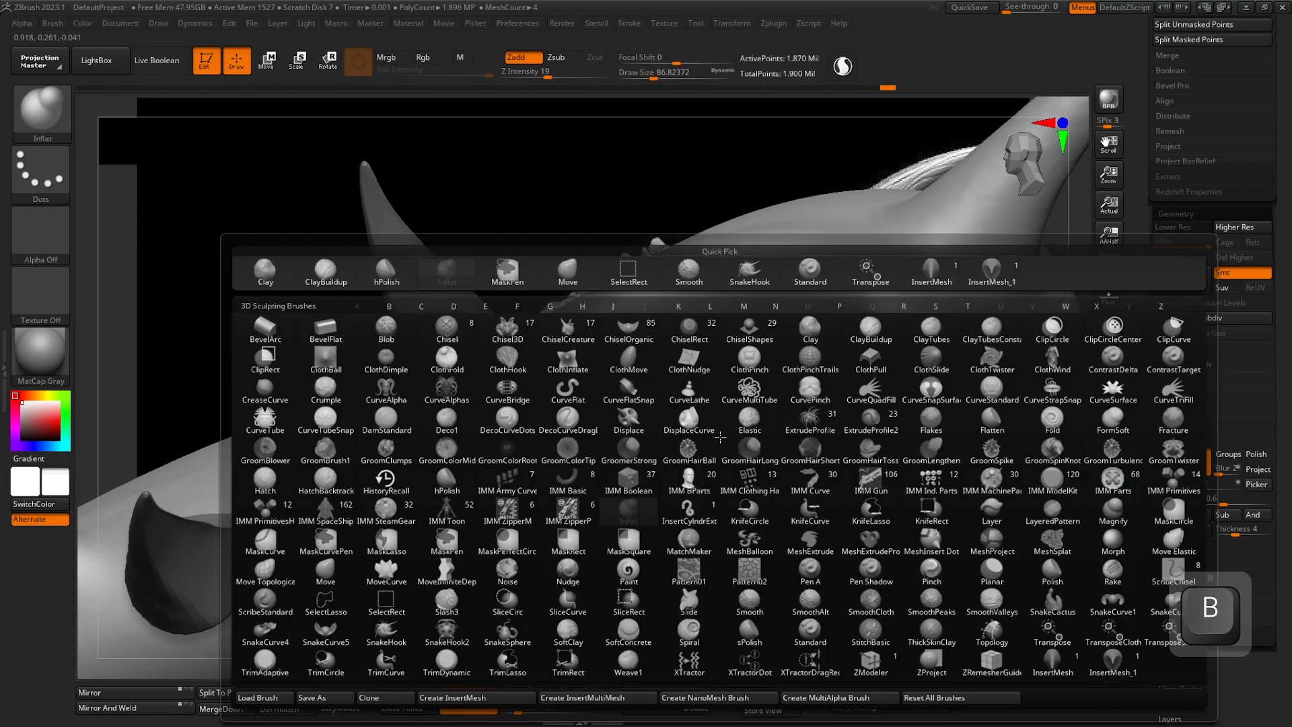
key(d)
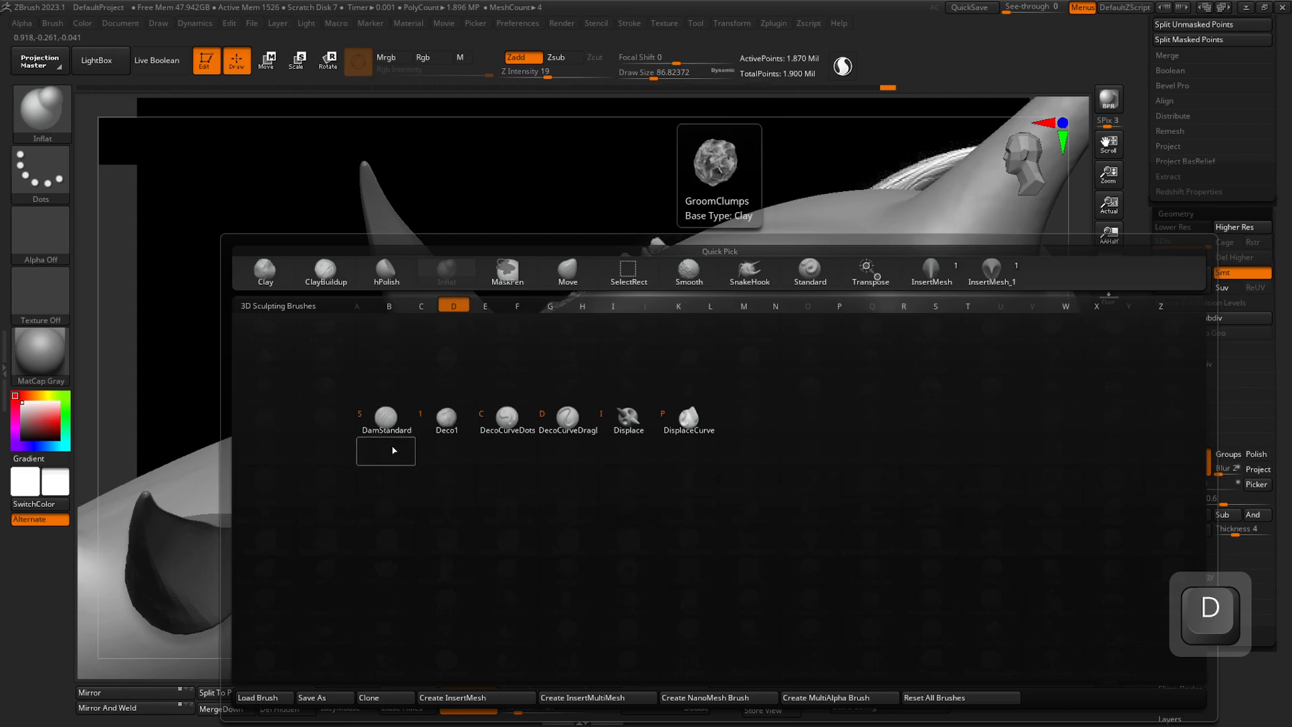
click(386, 418)
mouse_move(599, 529)
mouse_down()
mouse_move(569, 471)
mouse_move(605, 350)
mouse_move(861, 377)
mouse_move(629, 534)
mouse_up()
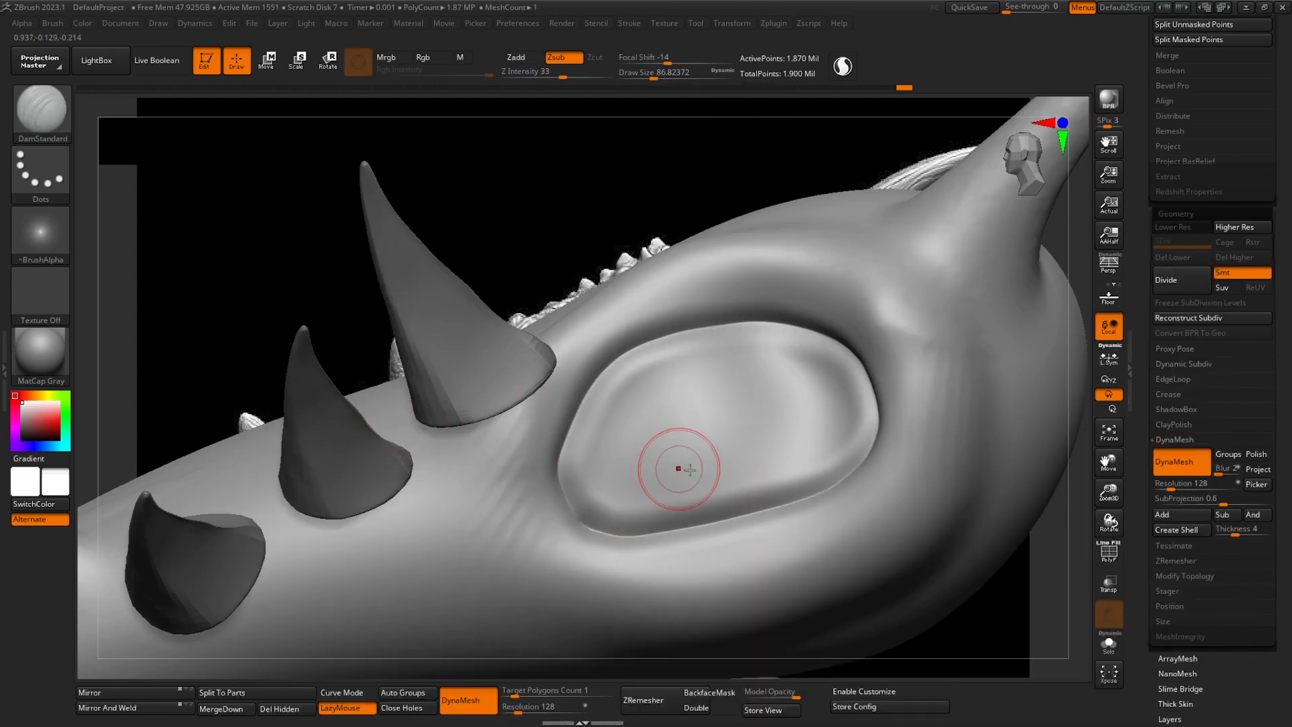
- Set the draw size to about 10.5 and carve small scale outlines between the largest snout horn and the eye socket
key(space)
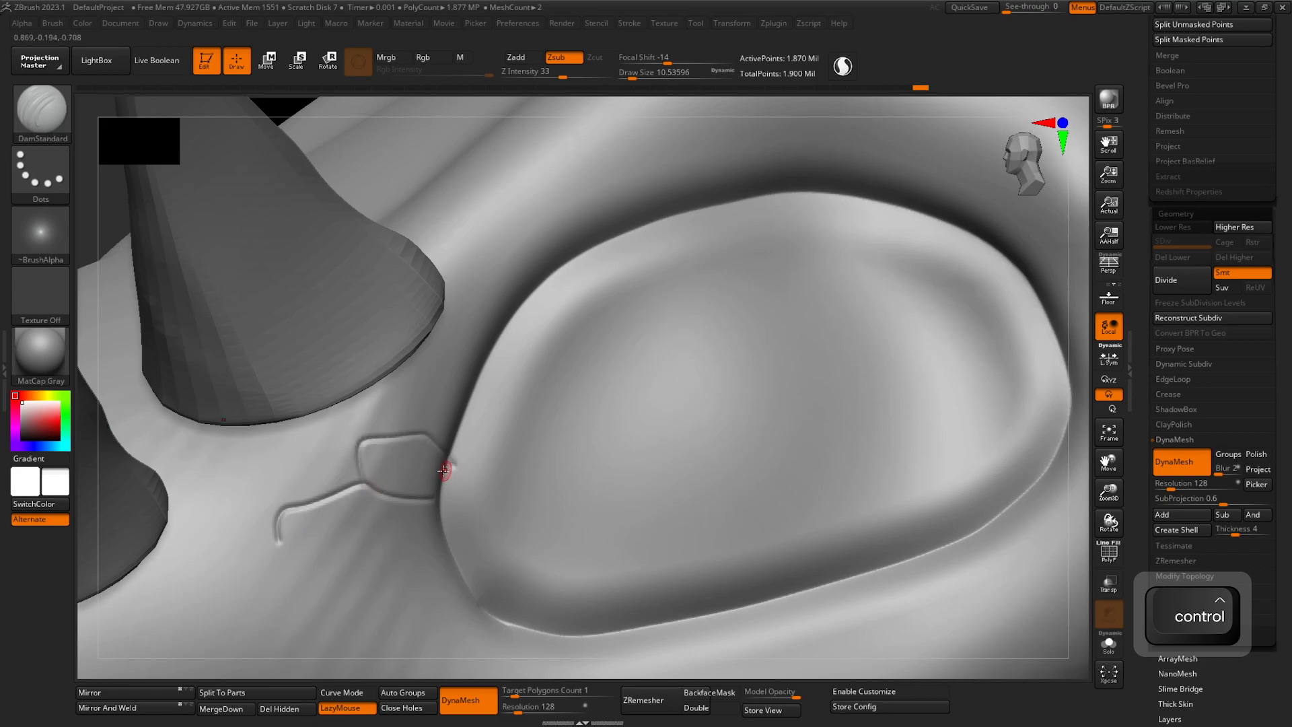
mouse_move(334, 430)
mouse_down()
mouse_move(361, 433)
mouse_move(407, 375)
mouse_up()
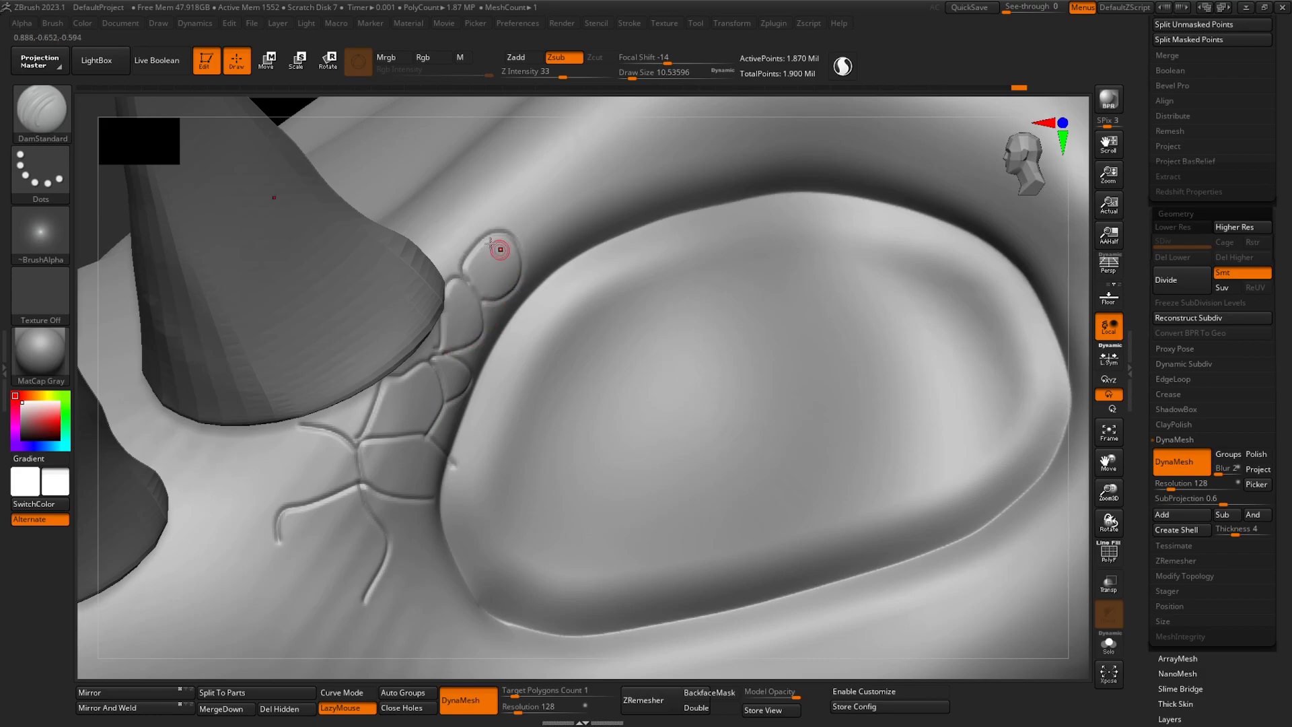
mouse_move(581, 246)
ctrl+right_down()
mouse_move(583, 159)
mouse_move(649, 145)
ctrl+right_up()
mouse_move(740, 592)
ctrl+right_down()
mouse_move(655, 580)
mouse_move(686, 532)
ctrl+right_up()
mouse_move(686, 531)
alt+right_down()
mouse_move(626, 424)
mouse_move(660, 442)
alt+right_up()
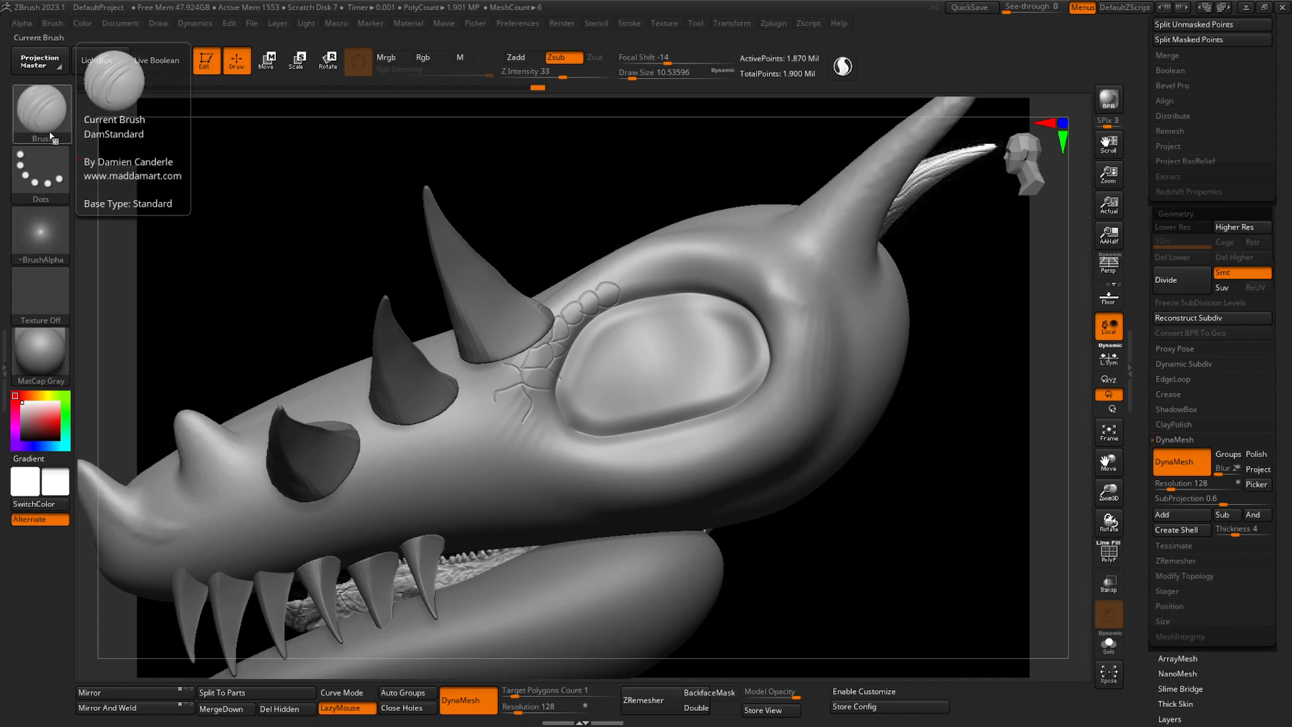
- Switch to the Standard brush with a draw size of about 94 and a focal shift of -36
key(b)
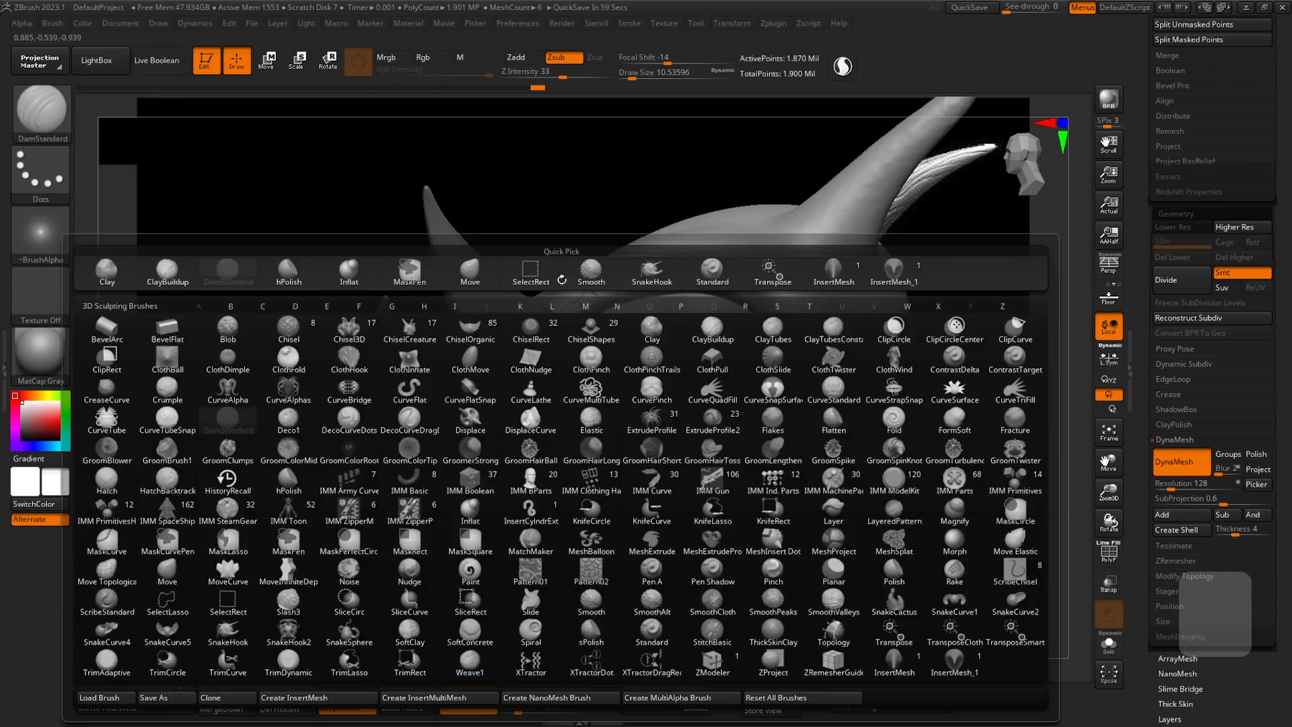
click(712, 272)
right_click(552, 446)
click(553, 453)
right_click(579, 445)
mouse_move(580, 436)
mouse_down()
mouse_move(621, 436)
mouse_move(602, 436)
mouse_up()
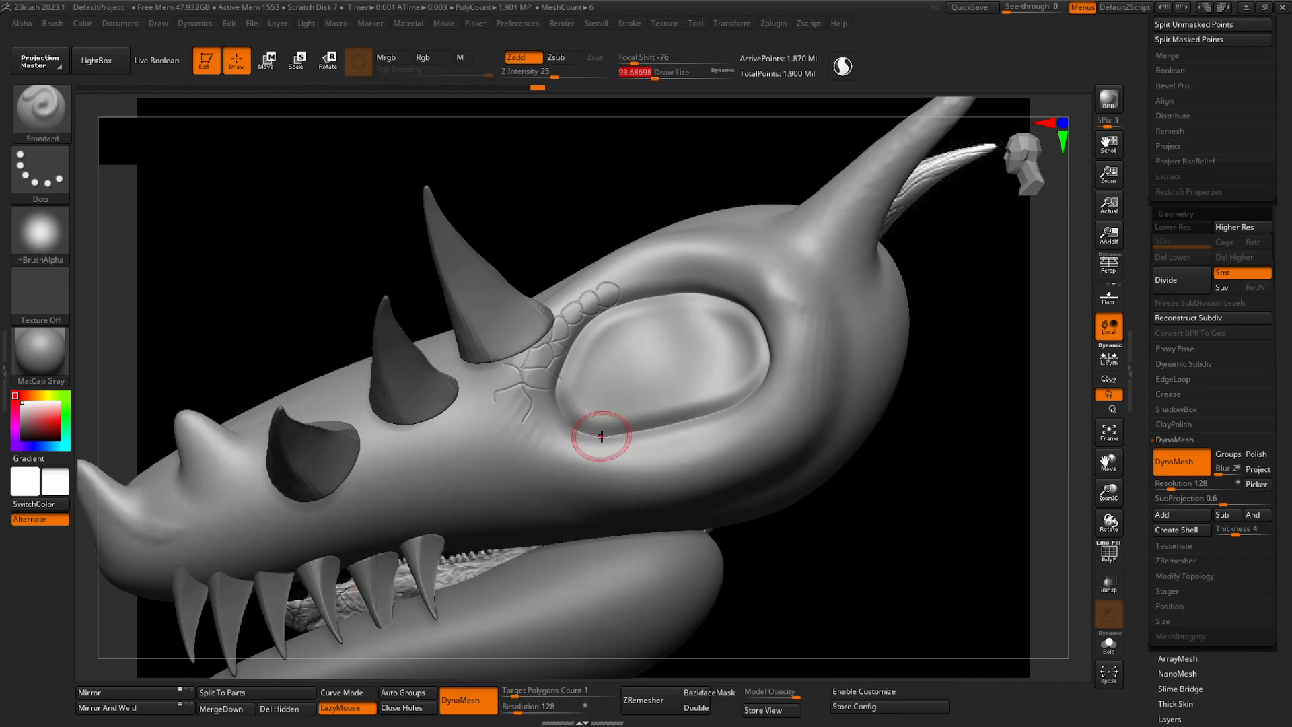
right_drag(587, 435, 609, 455)
right_click(612, 457)
drag(603, 475, 613, 476)
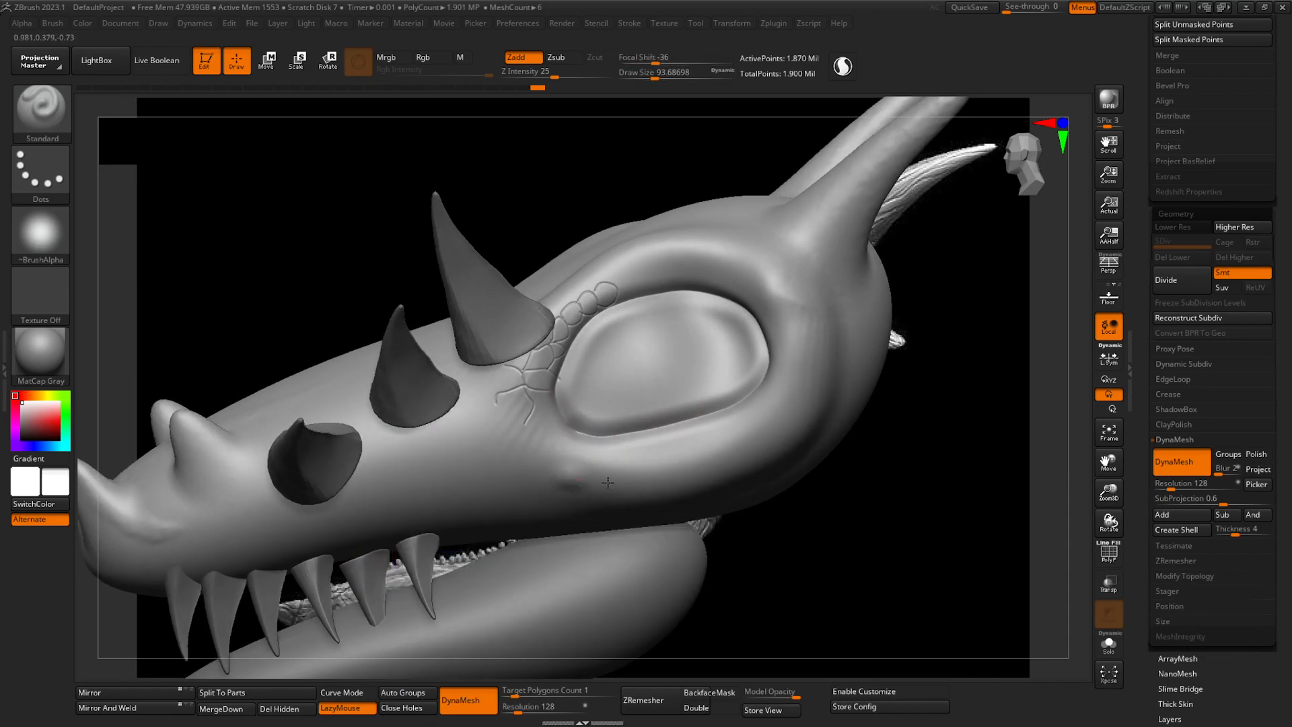
- Assign the scale-patterned Alpha 64 to the Standard brush
key(ctrl)
ctrl+right_drag(520, 451, 579, 530)
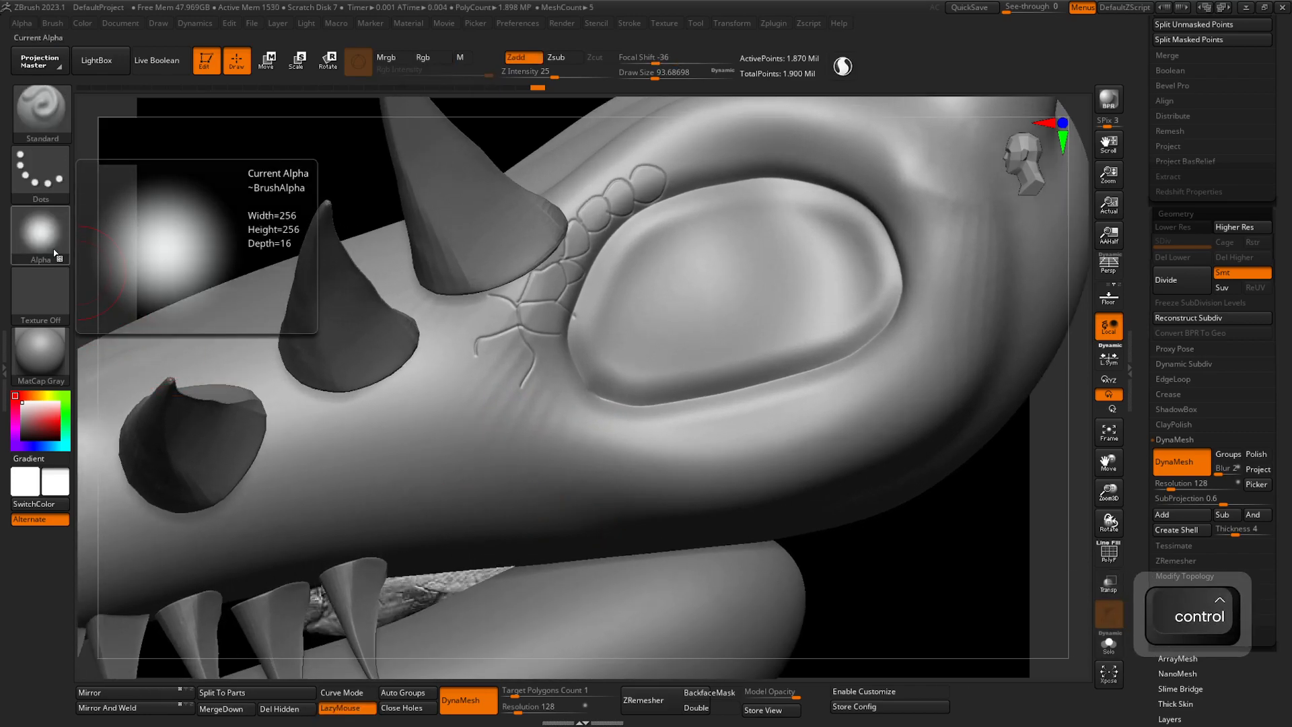
click(54, 254)
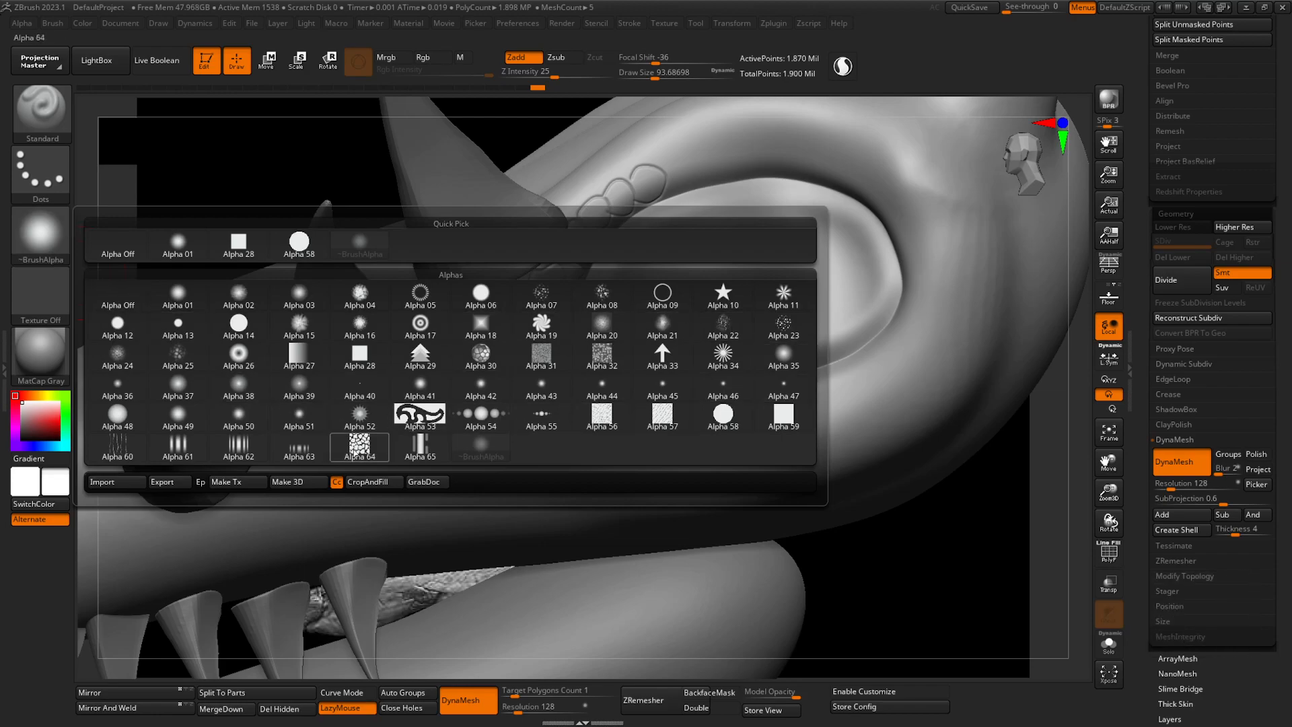
mouse_move(354, 452)
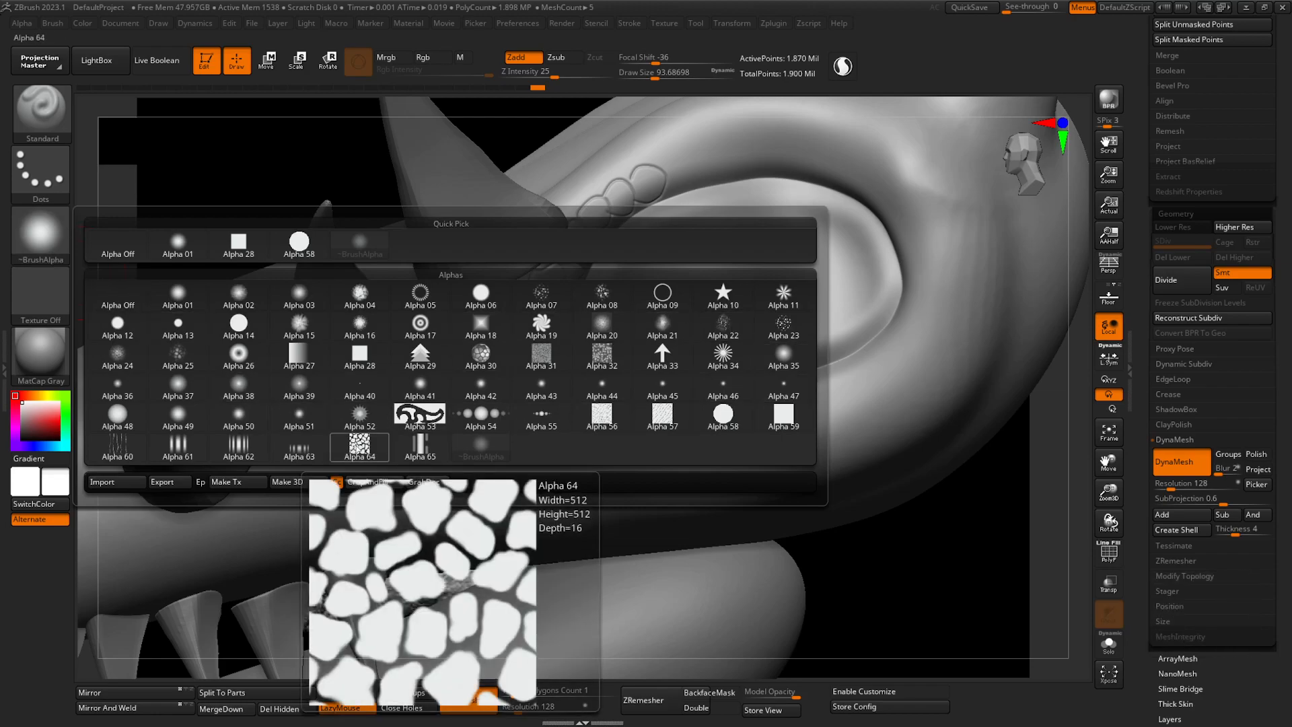
click(354, 452)
- Try painting Alpha 64 scales below the eye socket with the Dots stroke, and undo the strokes
mouse_move(586, 458)
mouse_down()
mouse_move(804, 445)
mouse_move(969, 337)
mouse_move(976, 208)
mouse_move(875, 397)
mouse_move(620, 460)
mouse_move(418, 465)
mouse_move(430, 512)
mouse_move(485, 525)
mouse_up()
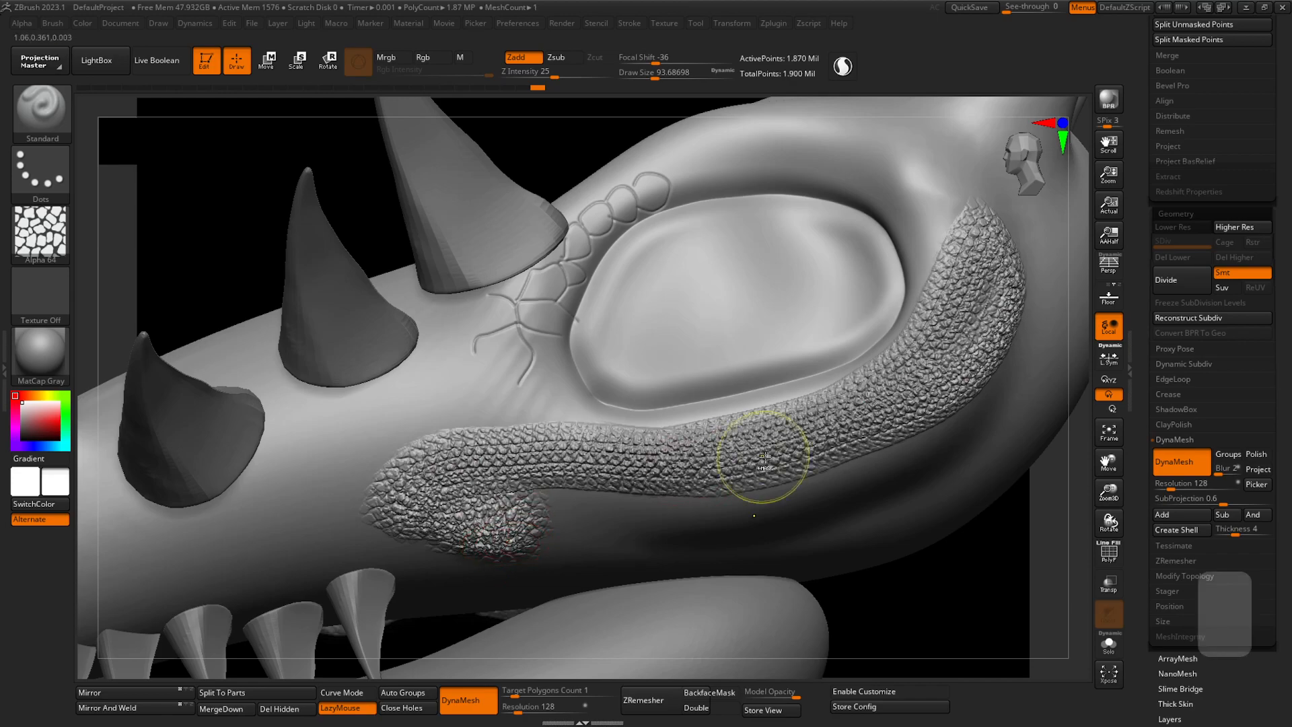
key(ctrl+z)
drag(610, 457, 616, 460)
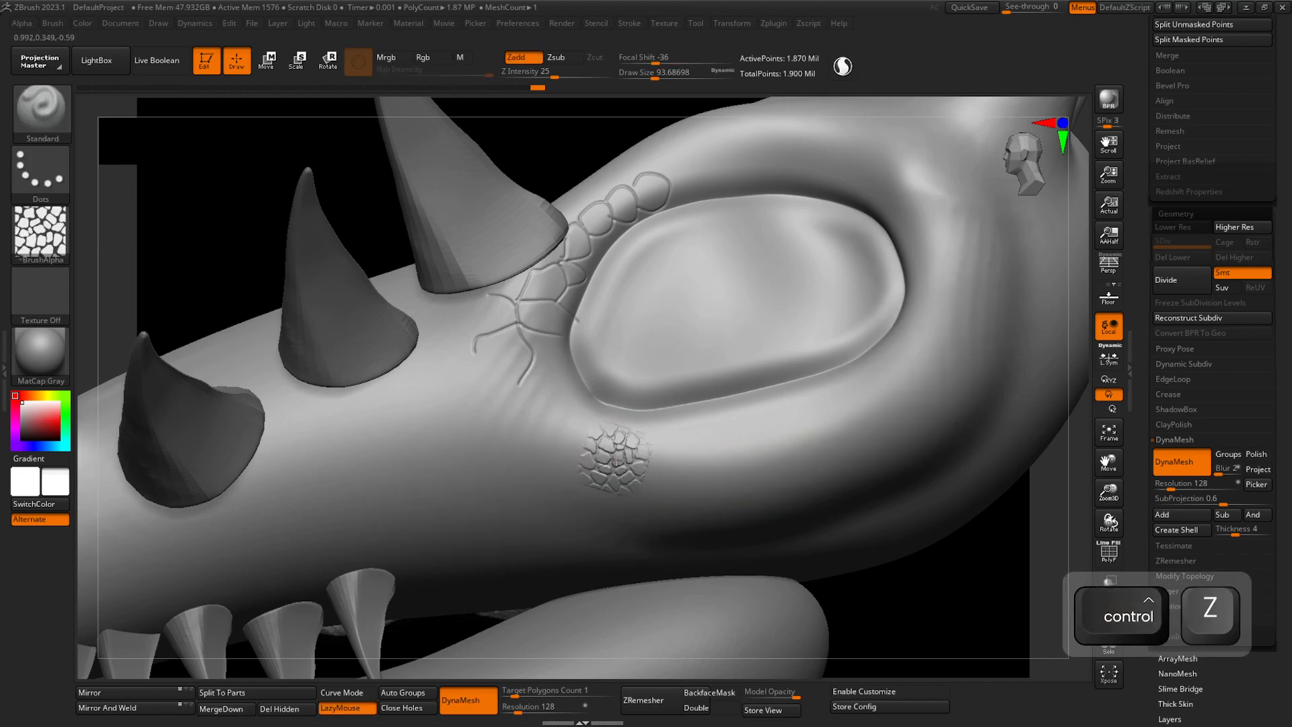
ctrl+right_drag(617, 460, 654, 431)
drag(679, 425, 763, 415)
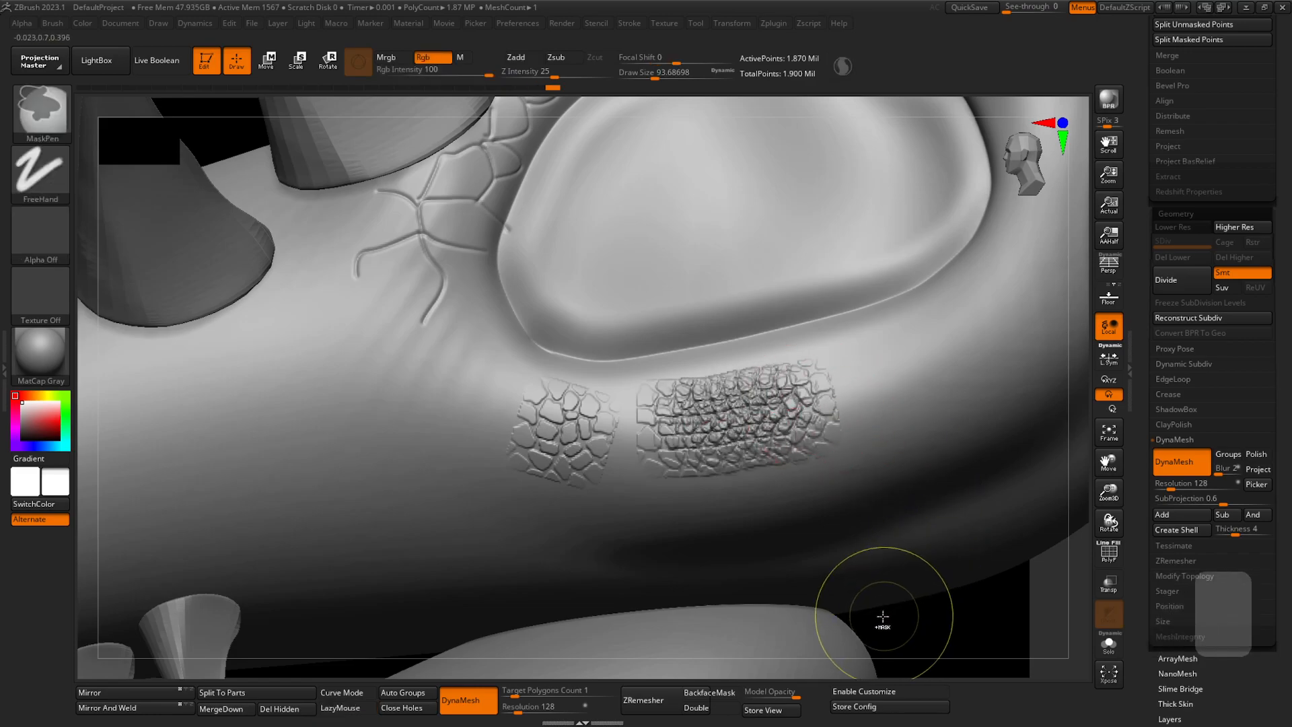
key(ctrl+z)
key(ctrl)
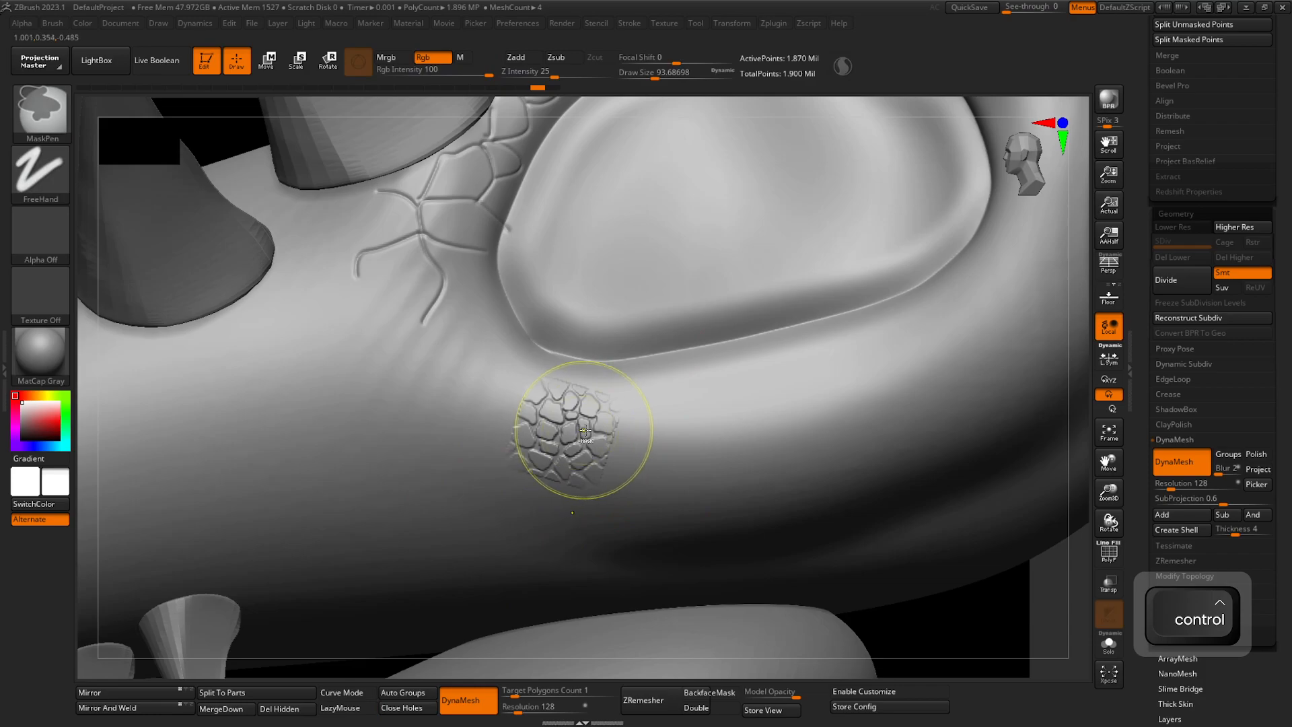
key(ctrl+z)
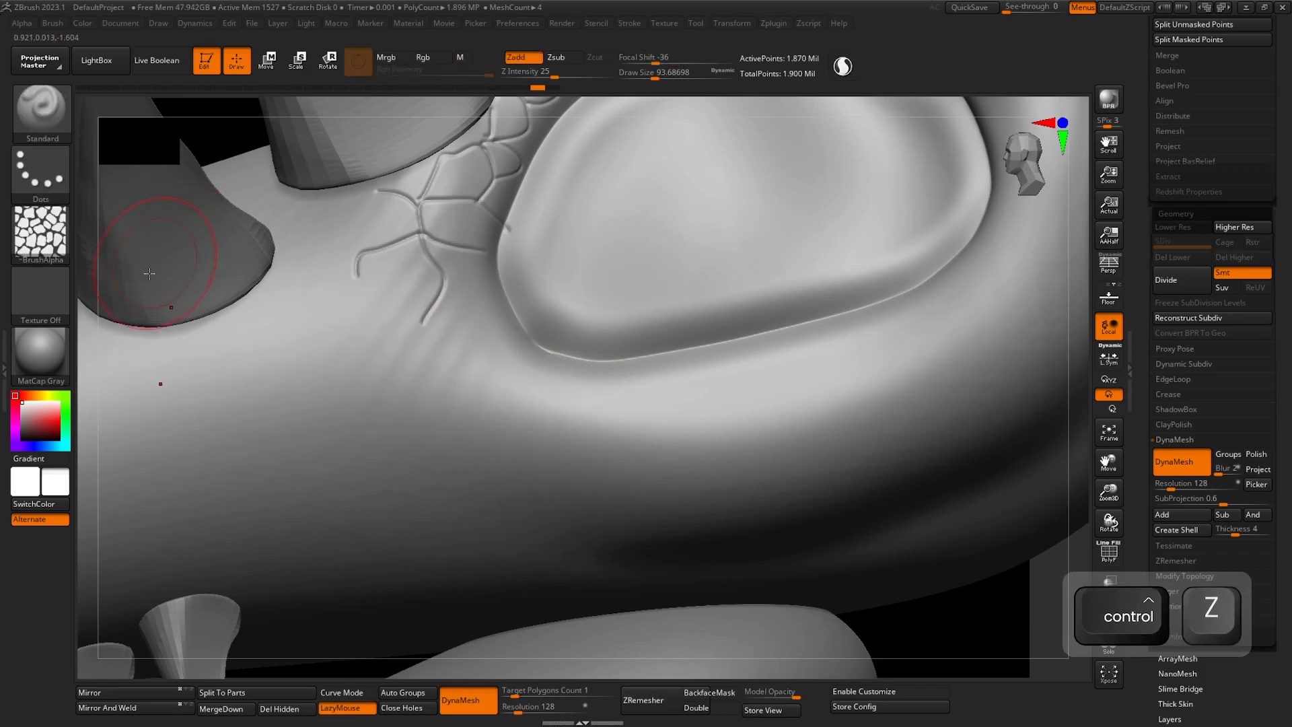
- Change the brush stroke type to DragRect
click(47, 183)
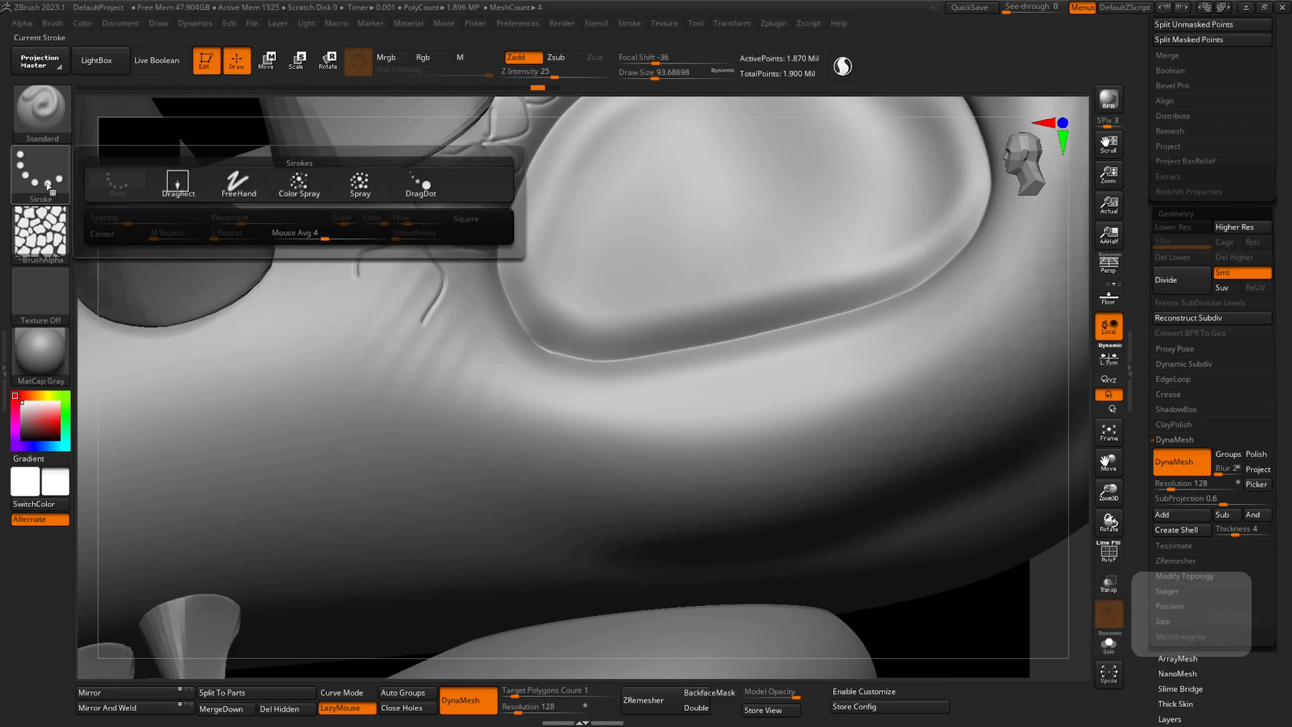
click(181, 191)
- Try stamping large scale patches below the eye socket, and undo them
mouse_move(511, 424)
mouse_down()
mouse_move(468, 574)
mouse_move(453, 580)
mouse_move(479, 575)
mouse_up()
mouse_move(722, 548)
ctrl+right_down()
mouse_move(498, 453)
mouse_move(646, 466)
ctrl+right_up()
mouse_move(608, 424)
mouse_down()
mouse_move(655, 506)
mouse_move(620, 496)
mouse_up()
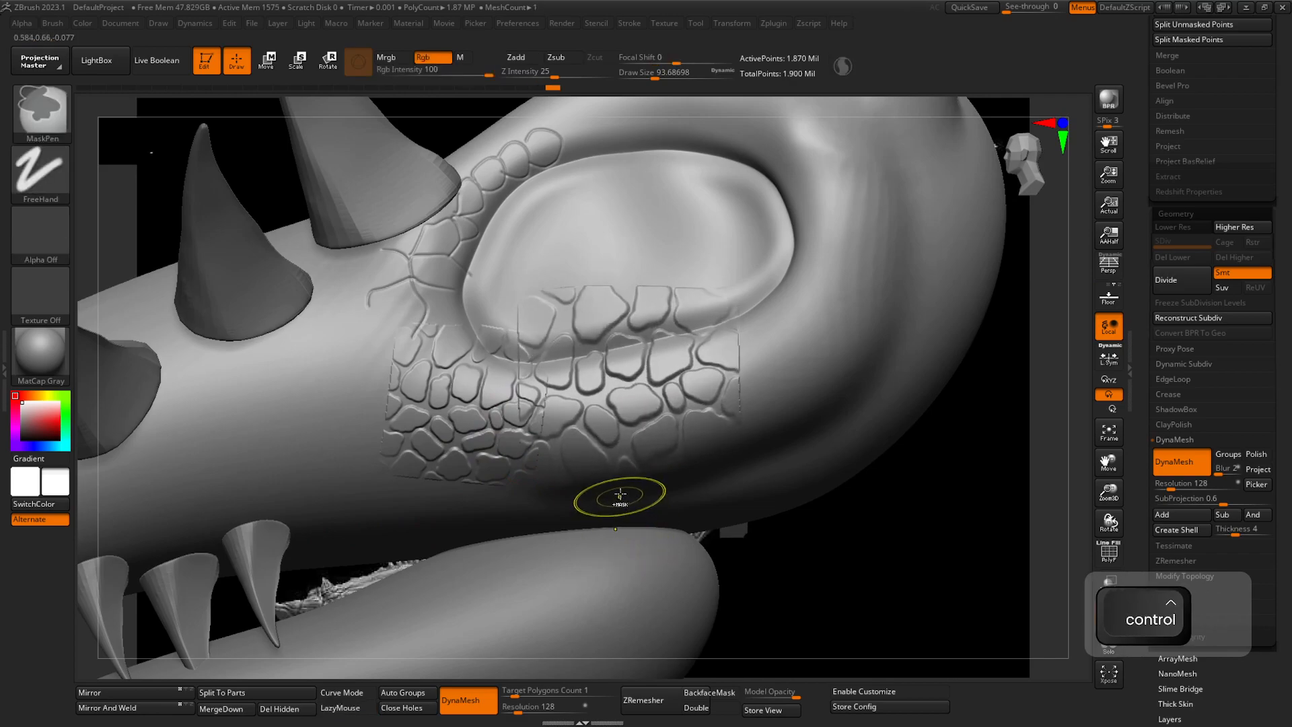
key(ctrl+z)
key(ctrl+z)
key(ctrl+z)
- Try different focal shifts on scale stamps below the snout horns and eye socket, undoing each test
key(space)
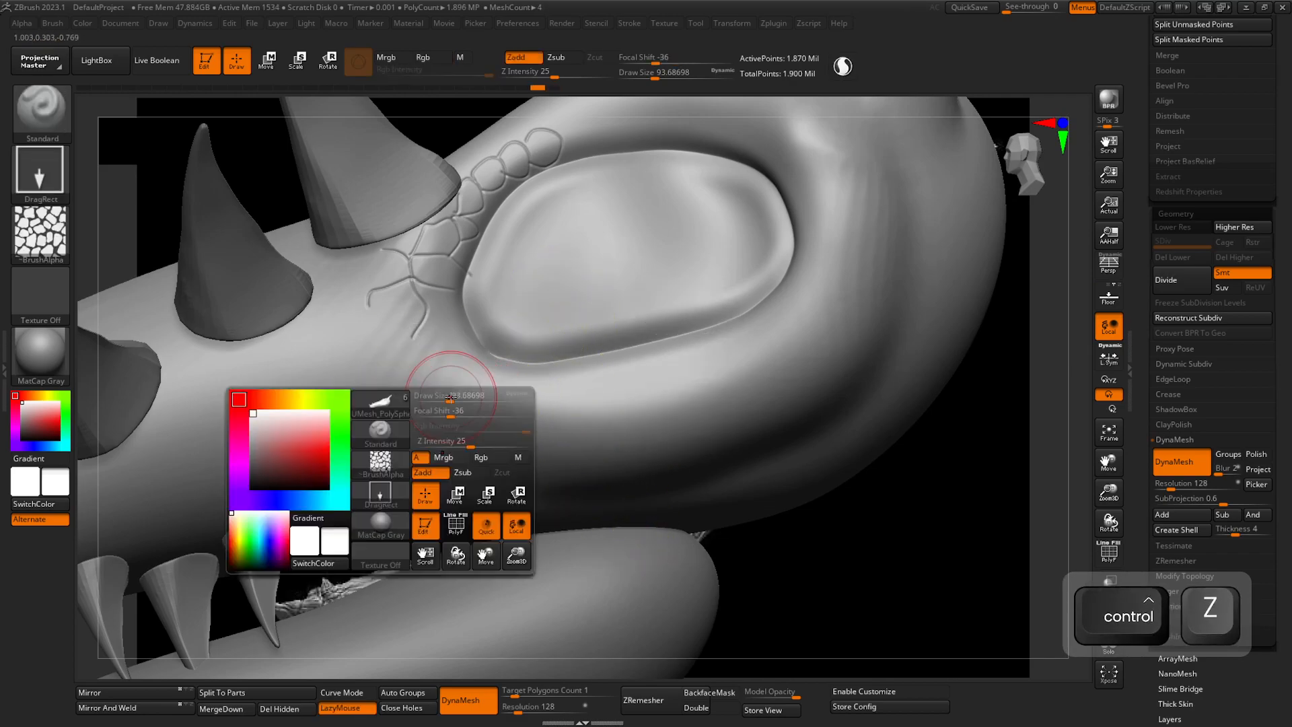
drag(456, 413, 511, 422)
drag(563, 450, 554, 462)
key(ctrl+z)
right_click(508, 404)
drag(499, 416, 429, 428)
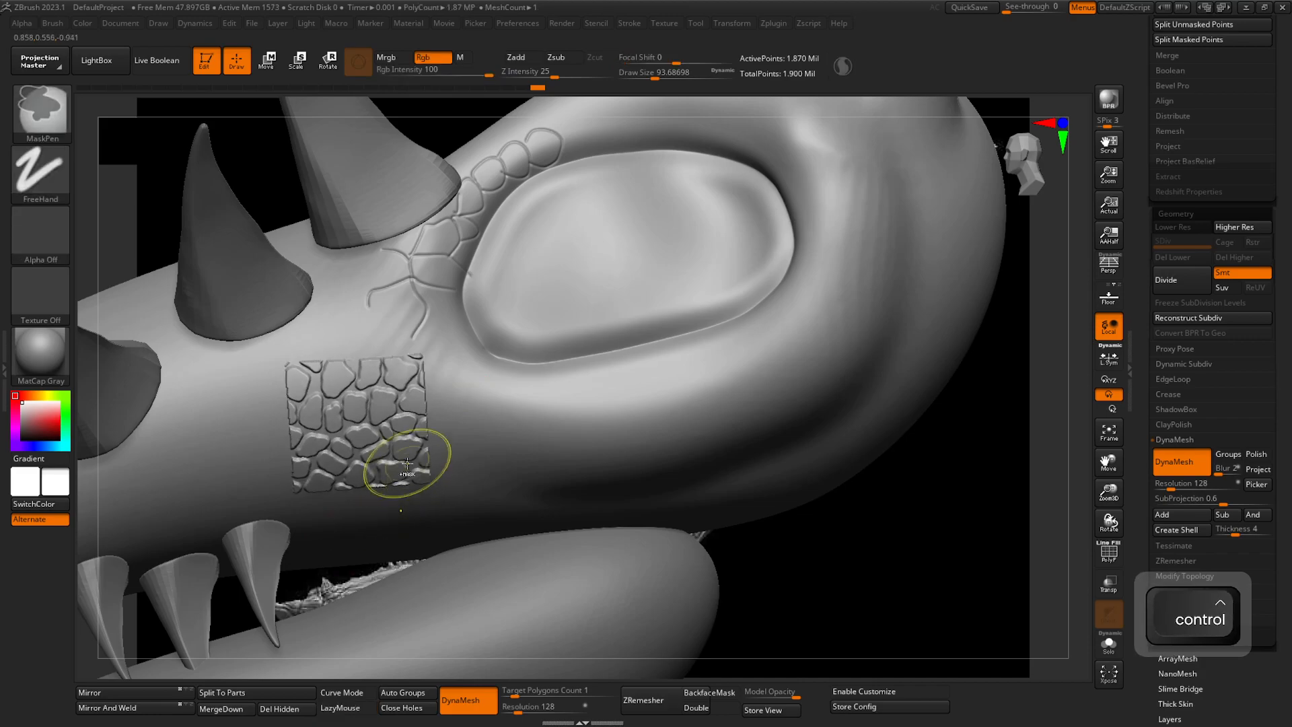
key(ctrl+z)
- Test scale stamps on the side of the snout with the focal shift raised to 100
drag(233, 418, 248, 493)
right_click(342, 447)
mouse_move(342, 447)
mouse_down()
mouse_move(383, 450)
mouse_move(446, 423)
mouse_move(396, 449)
mouse_up()
right_click(375, 407)
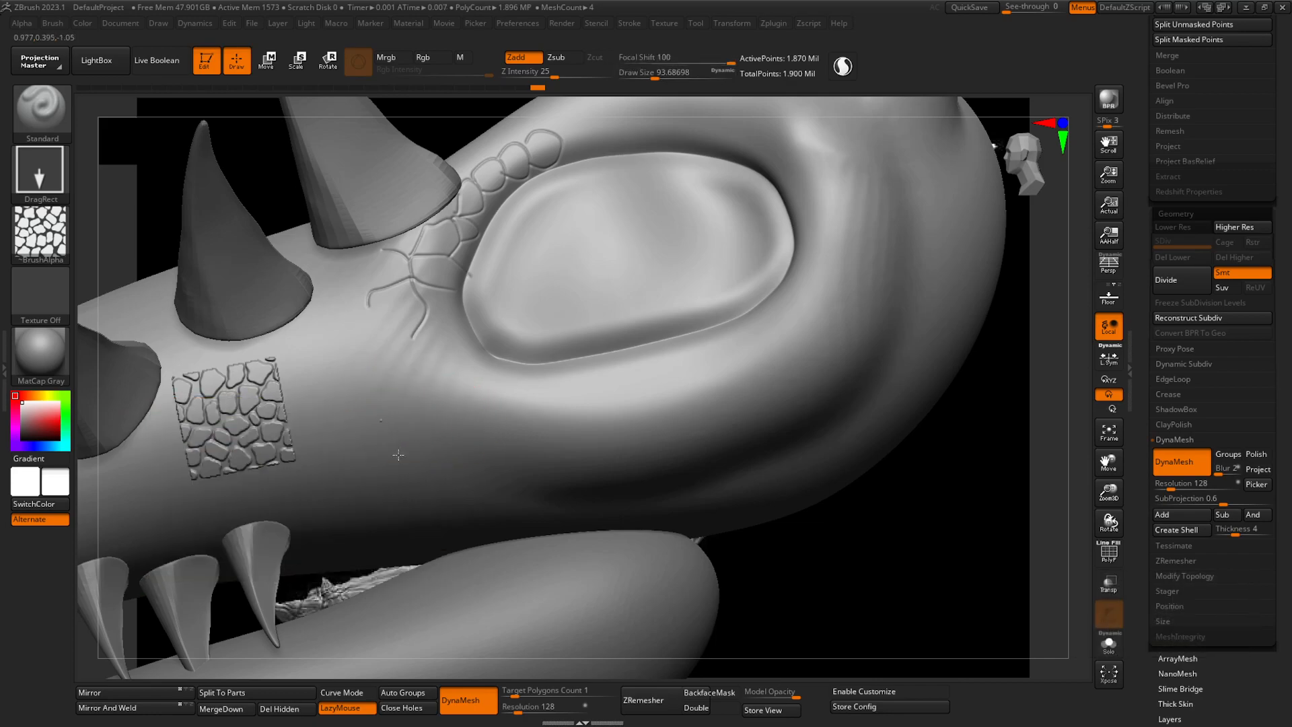
mouse_move(512, 679)
mouse_down()
mouse_move(390, 432)
mouse_move(532, 458)
mouse_move(528, 505)
mouse_up()
key(ctrl+z)
- Set the focal shift to 3 and undo the leftover test stamps on the snout
right_click(377, 420)
key(ctrl)
key(ctrl+z)
key(ctrl+z)
- Stamp overlapping Alpha 64 scale patches along the cheek below the eye socket
drag(604, 408, 681, 465)
drag(747, 375, 779, 453)
mouse_move(778, 453)
alt+right_down()
mouse_move(688, 470)
mouse_move(734, 404)
mouse_move(795, 354)
mouse_move(620, 375)
mouse_move(650, 317)
alt+right_up()
key(ctrl)
ctrl+right_drag(744, 450, 475, 377)
- Reselect Alpha 64 and stamp more scale patches up the area behind the eye socket
click(59, 255)
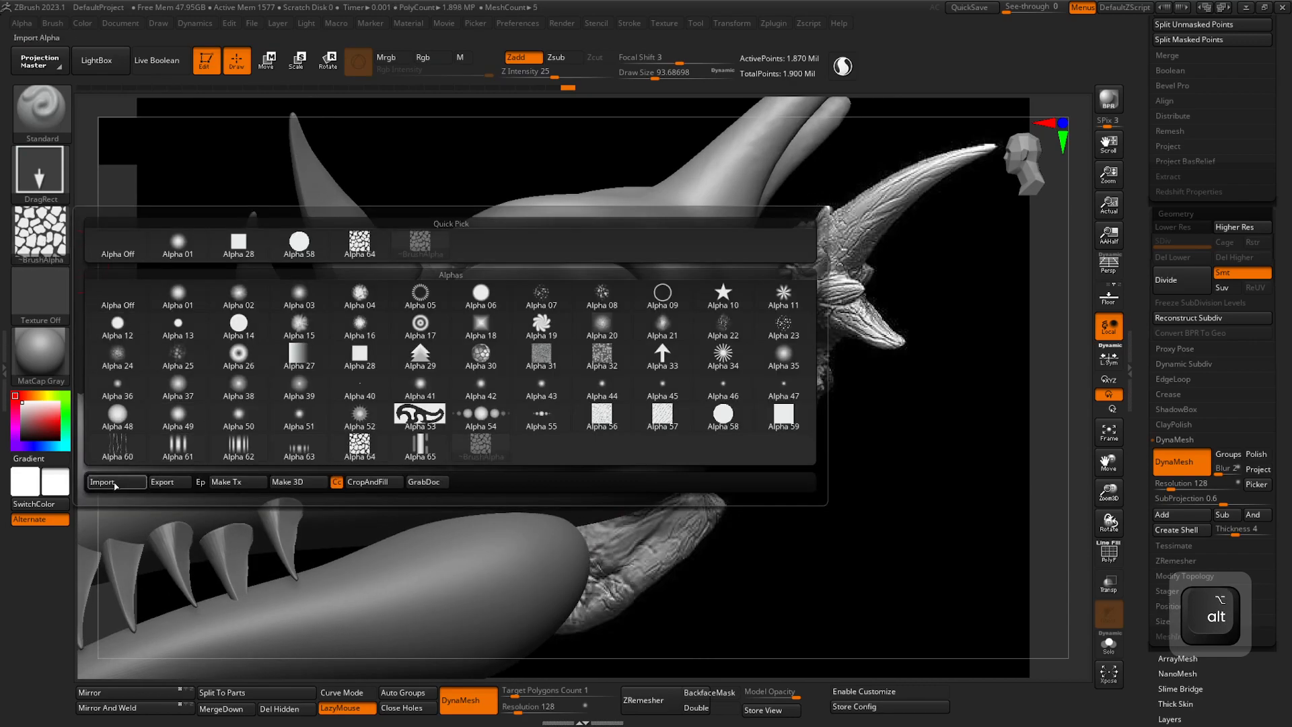
mouse_move(376, 447)
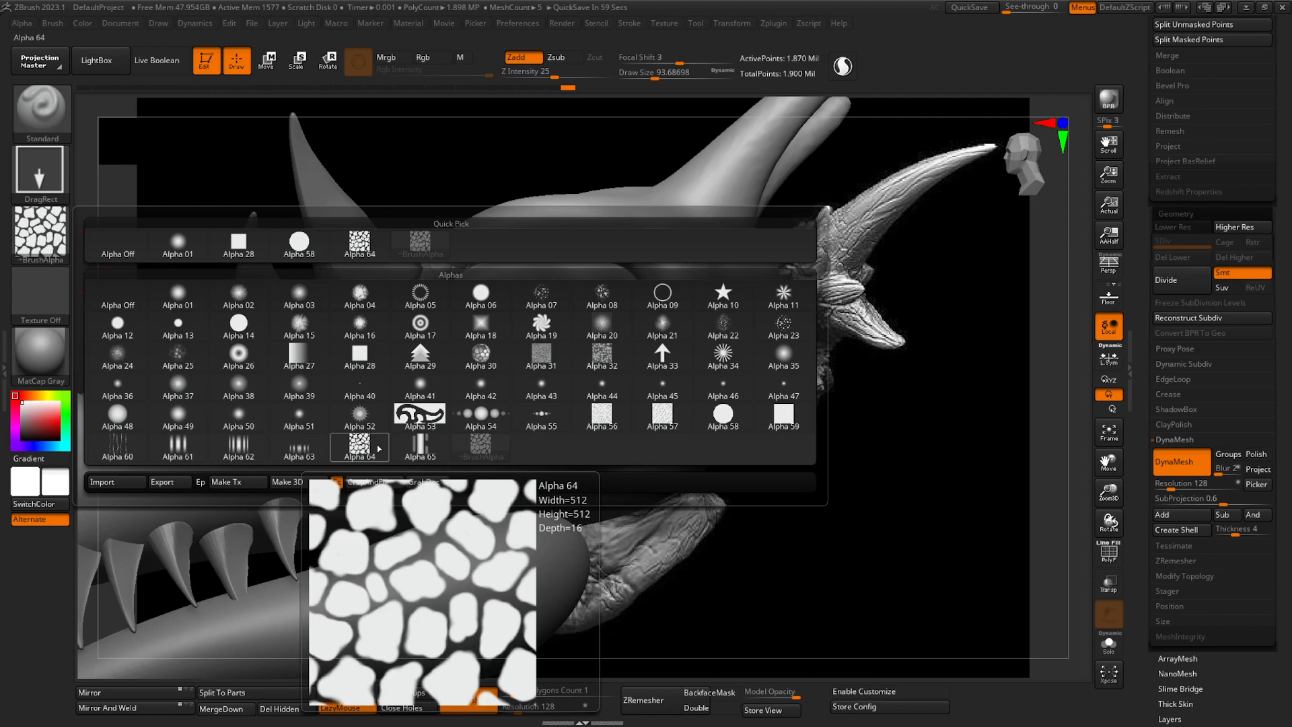
click(379, 448)
ctrl+right_drag(693, 317, 693, 260)
drag(691, 260, 767, 317)
alt+drag(790, 271, 843, 370)
alt+drag(776, 395, 777, 505)
- Undo the most recent unwanted scale stamps around the eye socket
key(ctrl+z)
key(ctrl+z)
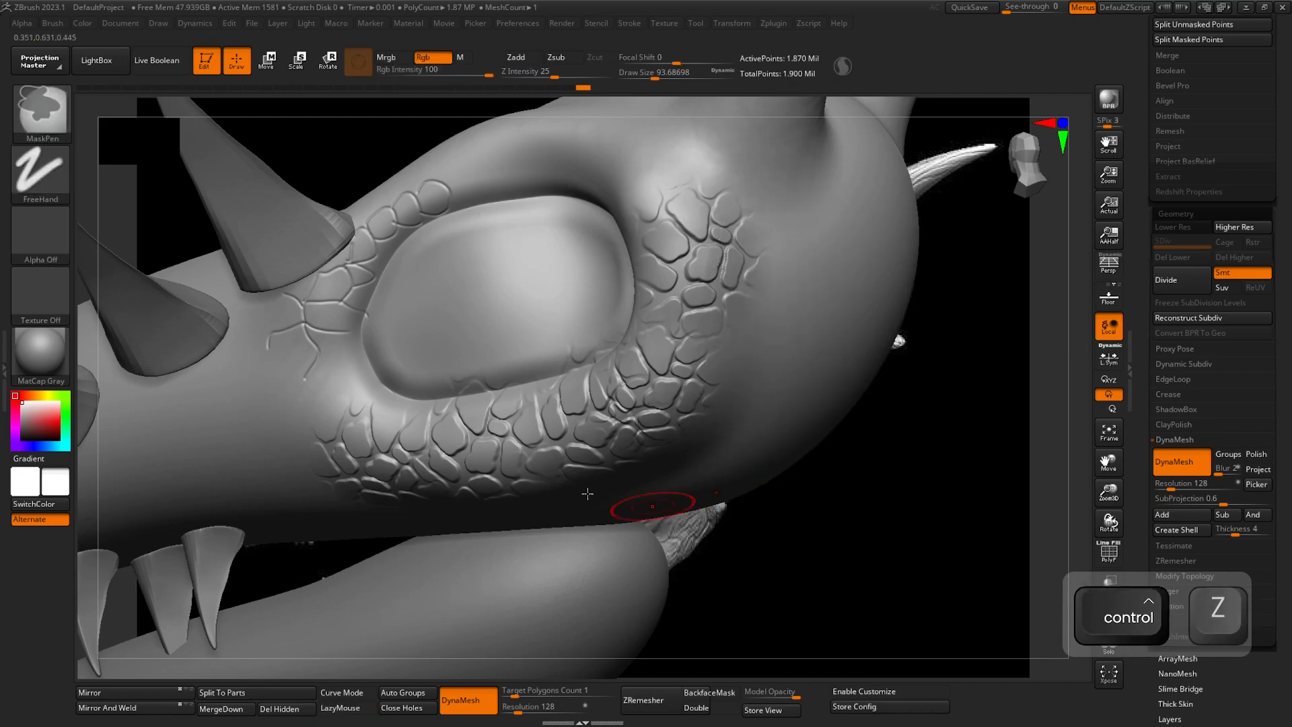
key(ctrl+z)
key(ctrl+z)
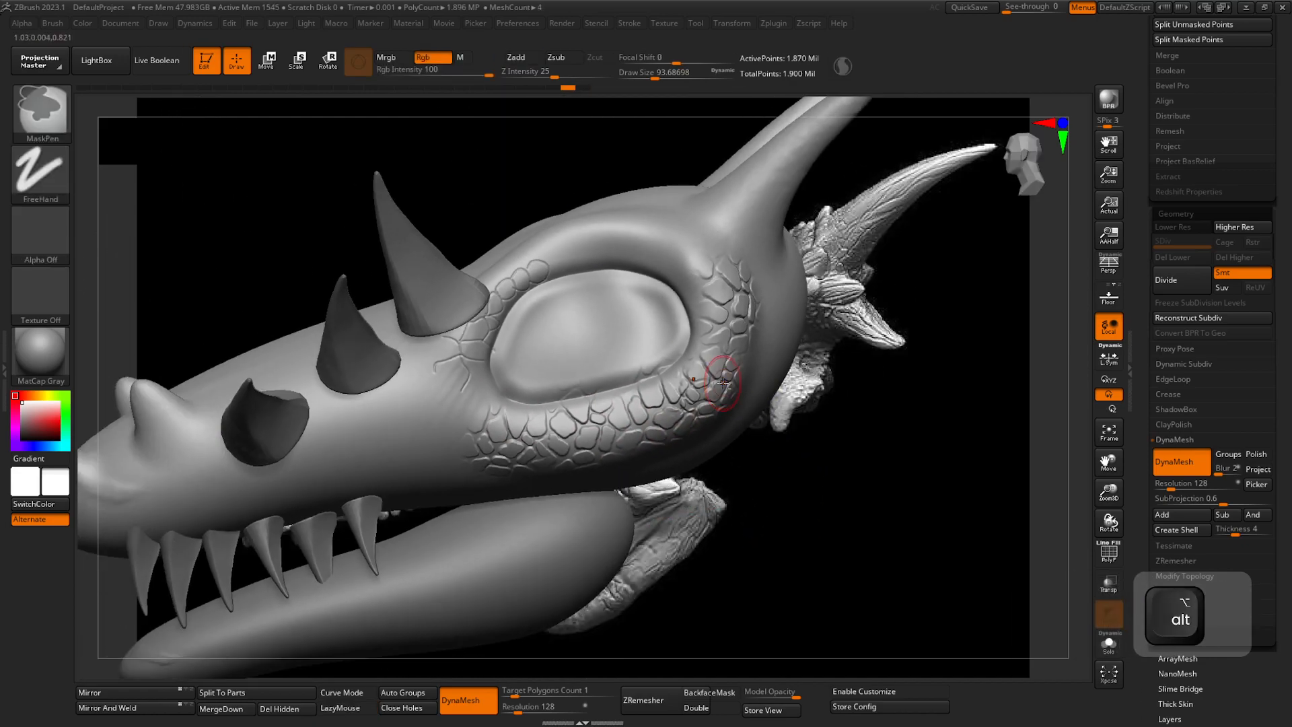
key(ctrl+z)
key(ctrl+z)
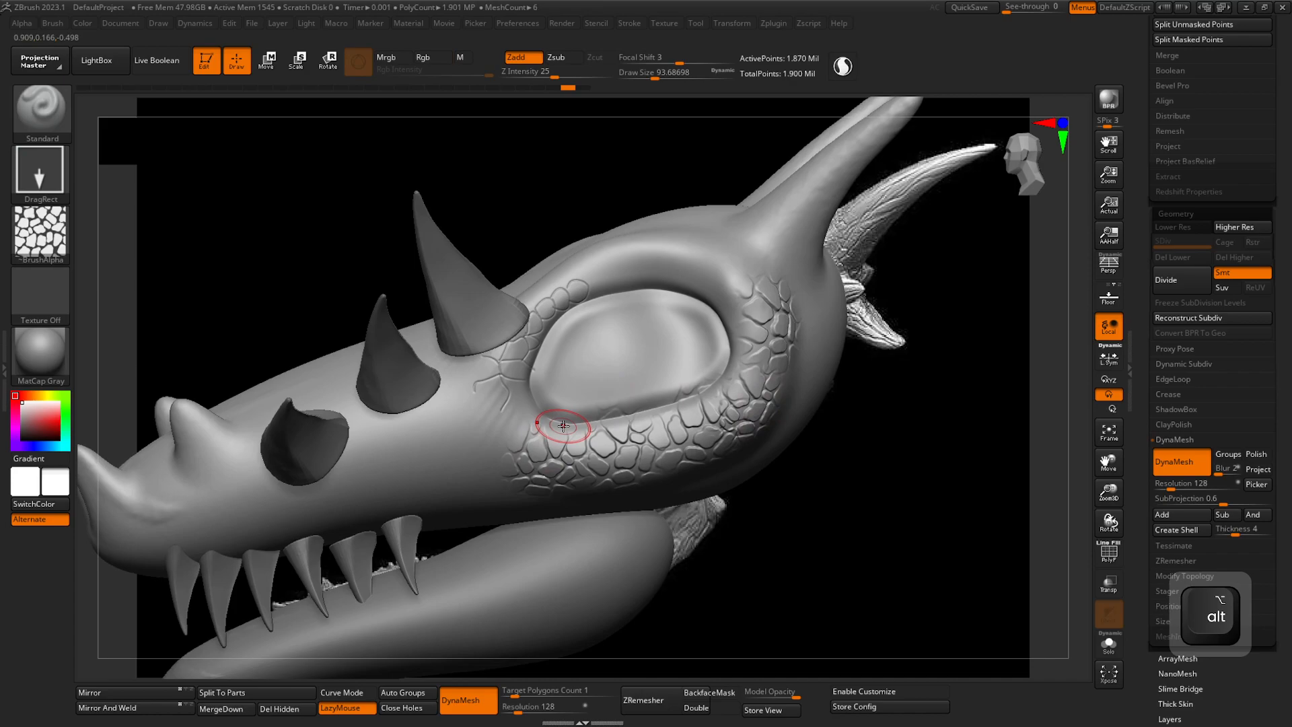
- Switch to the Pattern02 brush and paint scales over the brow and the top of the skull
key(b)
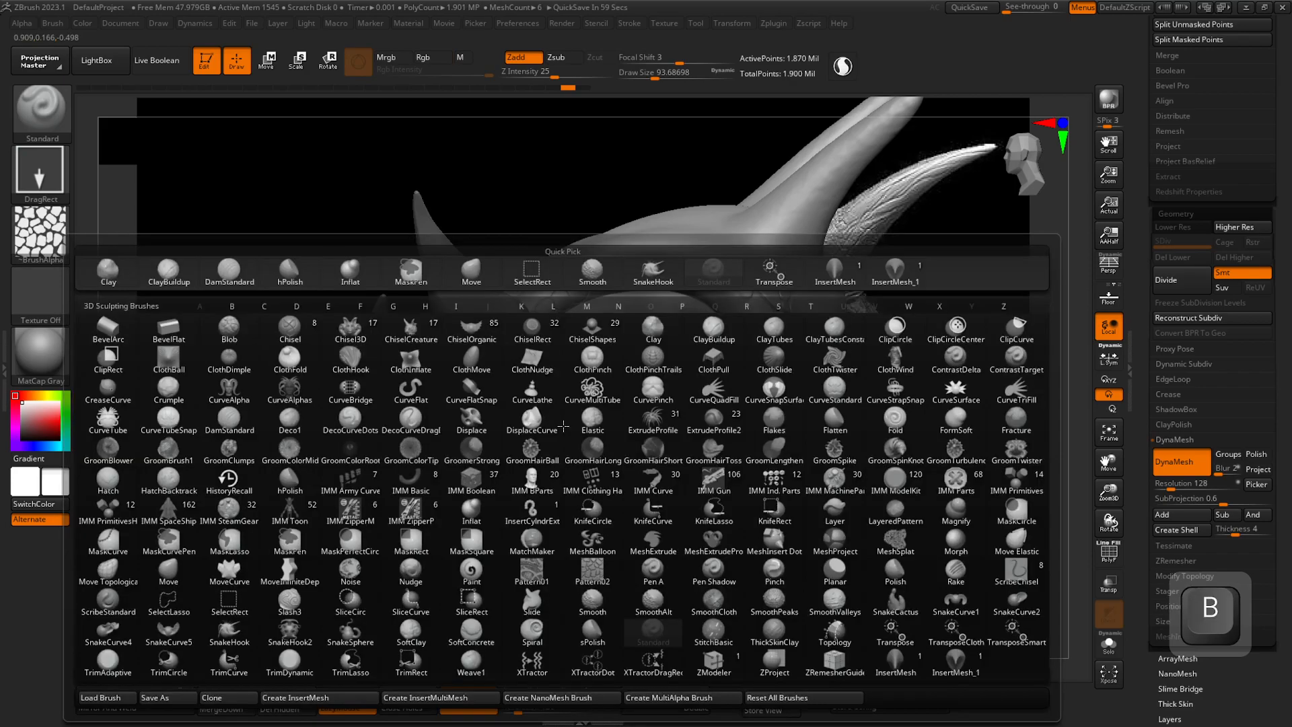
mouse_move(604, 577)
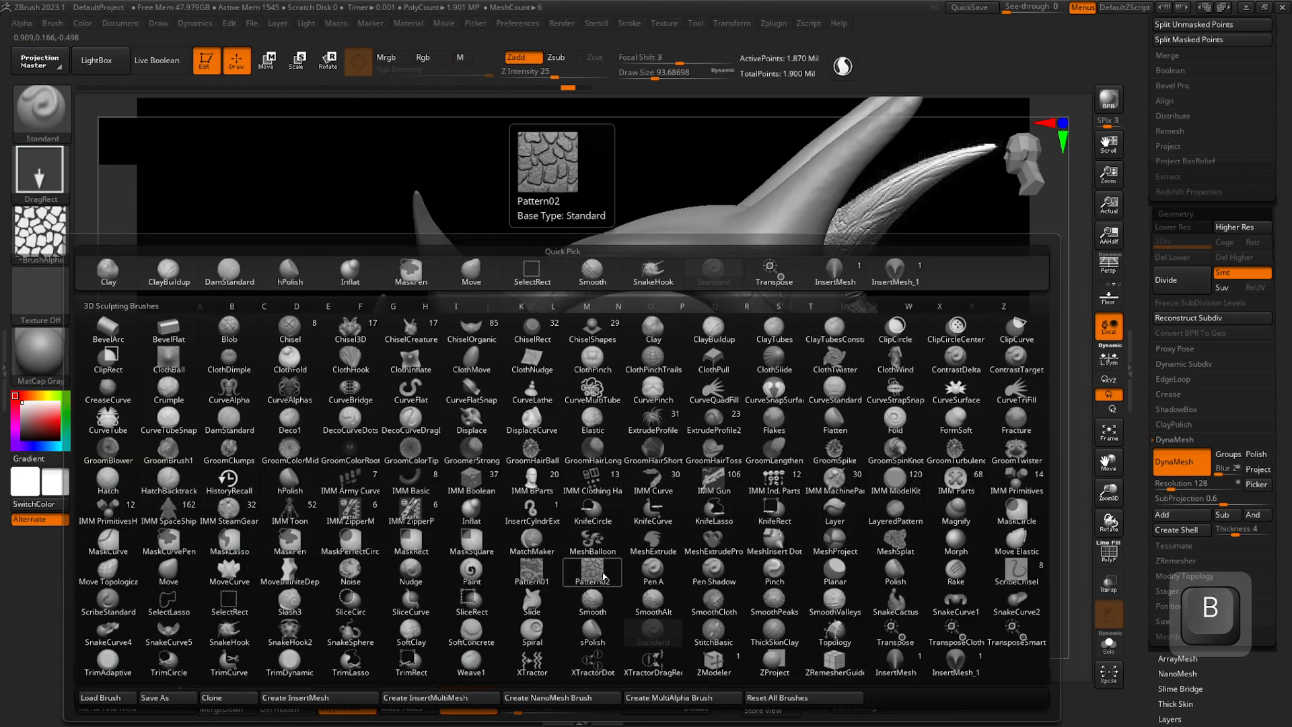
click(603, 577)
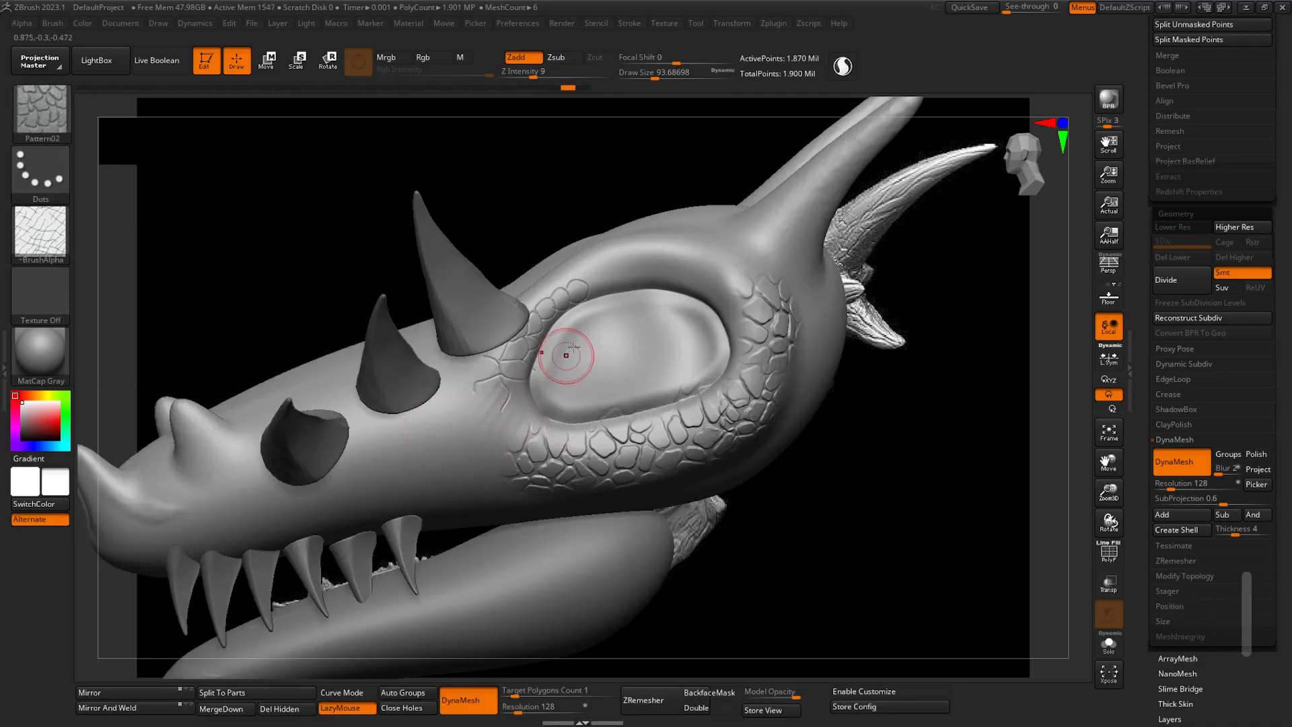
scroll(589, 278, up, 3)
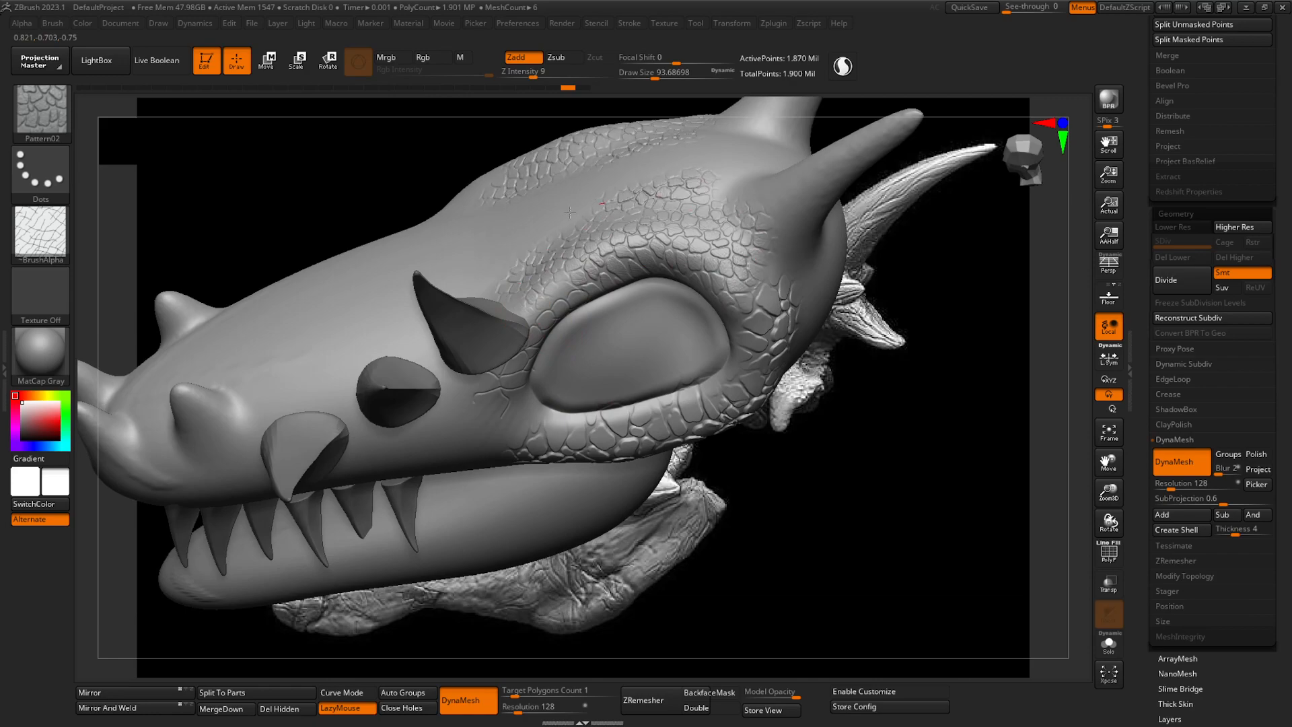
drag(613, 196, 650, 280)
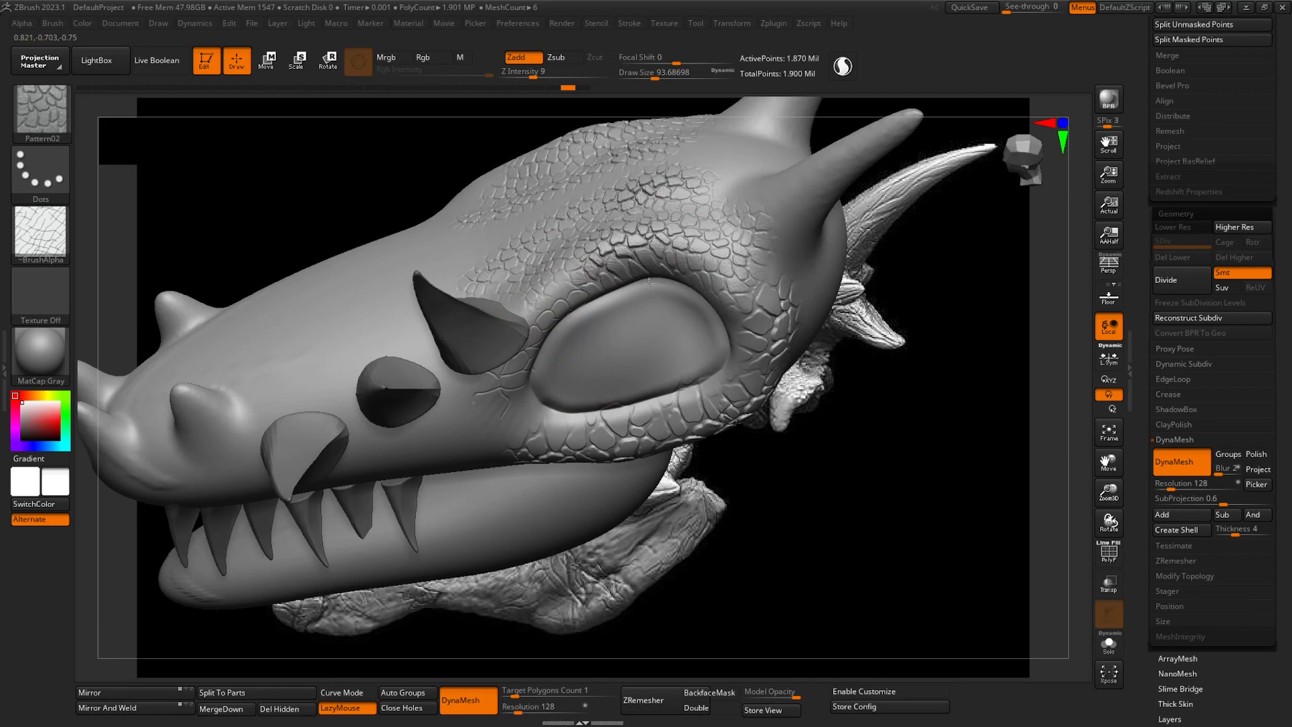
drag(722, 259, 739, 274)
- Extend the Pattern02 scales from the forehead down the snout, enlarging the draw size to about 197
mouse_move(585, 222)
ctrl+right_down()
mouse_move(717, 329)
mouse_move(612, 408)
ctrl+right_up()
mouse_move(613, 408)
right_down()
mouse_move(634, 341)
mouse_move(630, 283)
mouse_move(599, 337)
mouse_move(643, 361)
mouse_move(537, 309)
mouse_move(701, 317)
mouse_move(605, 316)
mouse_move(576, 361)
right_up()
mouse_move(377, 437)
alt+right_down()
mouse_move(371, 424)
mouse_move(549, 338)
alt+right_up()
mouse_move(401, 396)
mouse_down()
mouse_move(492, 439)
mouse_move(542, 423)
mouse_move(673, 472)
mouse_move(794, 323)
mouse_move(713, 384)
mouse_move(635, 480)
mouse_move(592, 502)
mouse_move(868, 313)
mouse_move(515, 316)
mouse_move(404, 390)
mouse_up()
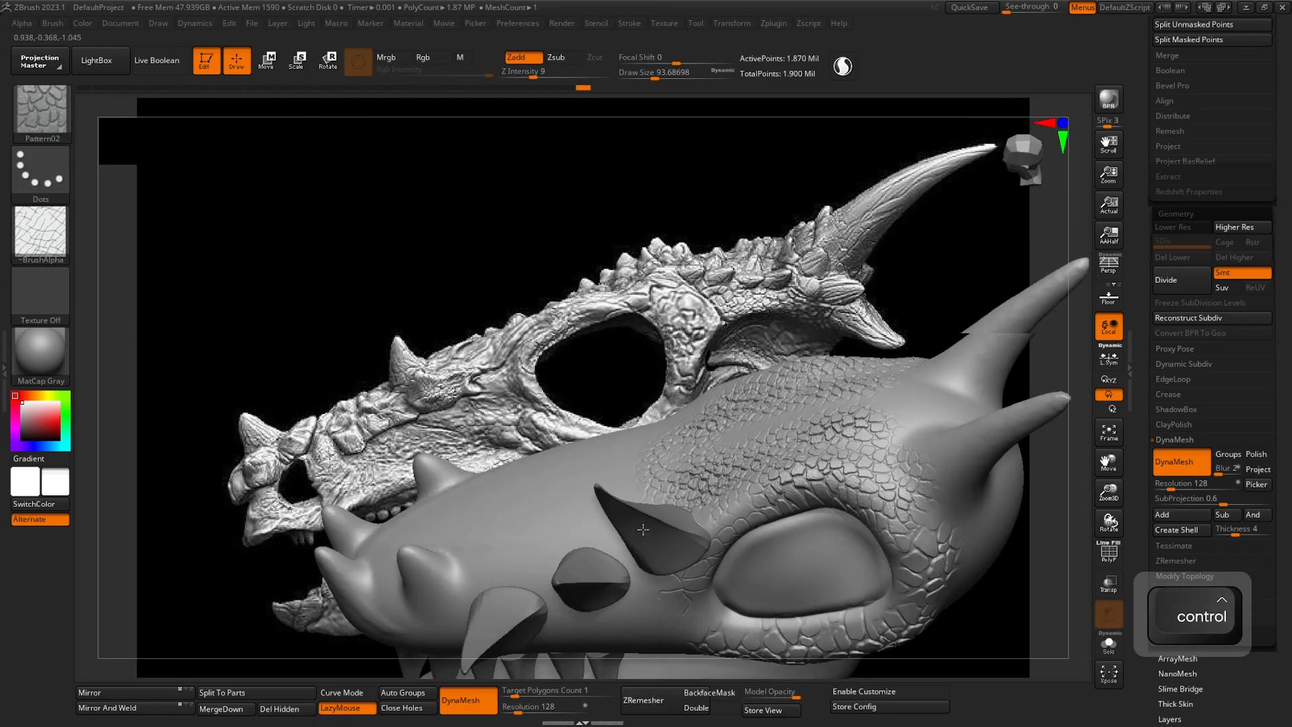
drag(740, 417, 686, 529)
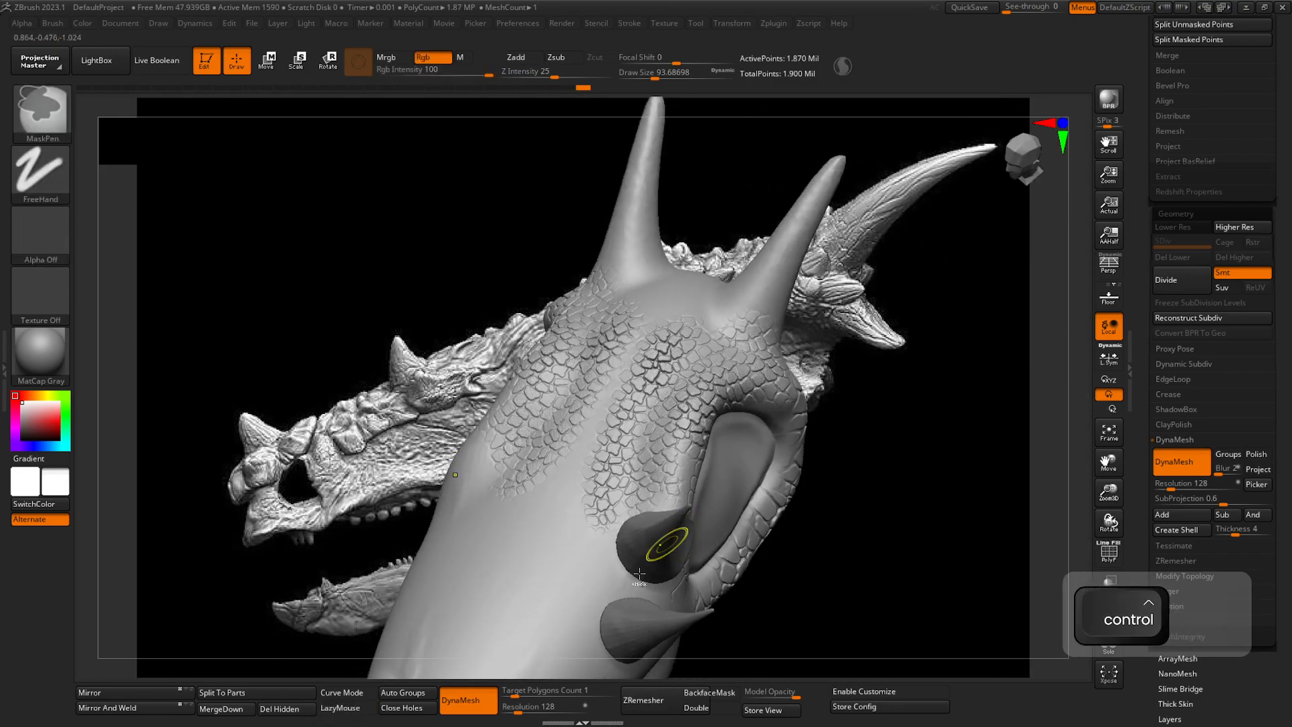
right_click(467, 563)
mouse_move(469, 548)
mouse_down()
mouse_move(484, 547)
mouse_move(607, 385)
mouse_up()
alt+drag(531, 543, 653, 504)
right_drag(652, 505, 568, 442)
- Select the snout horns subtool and mirror and weld it onto the opposite side of the skull
alt+click(569, 442)
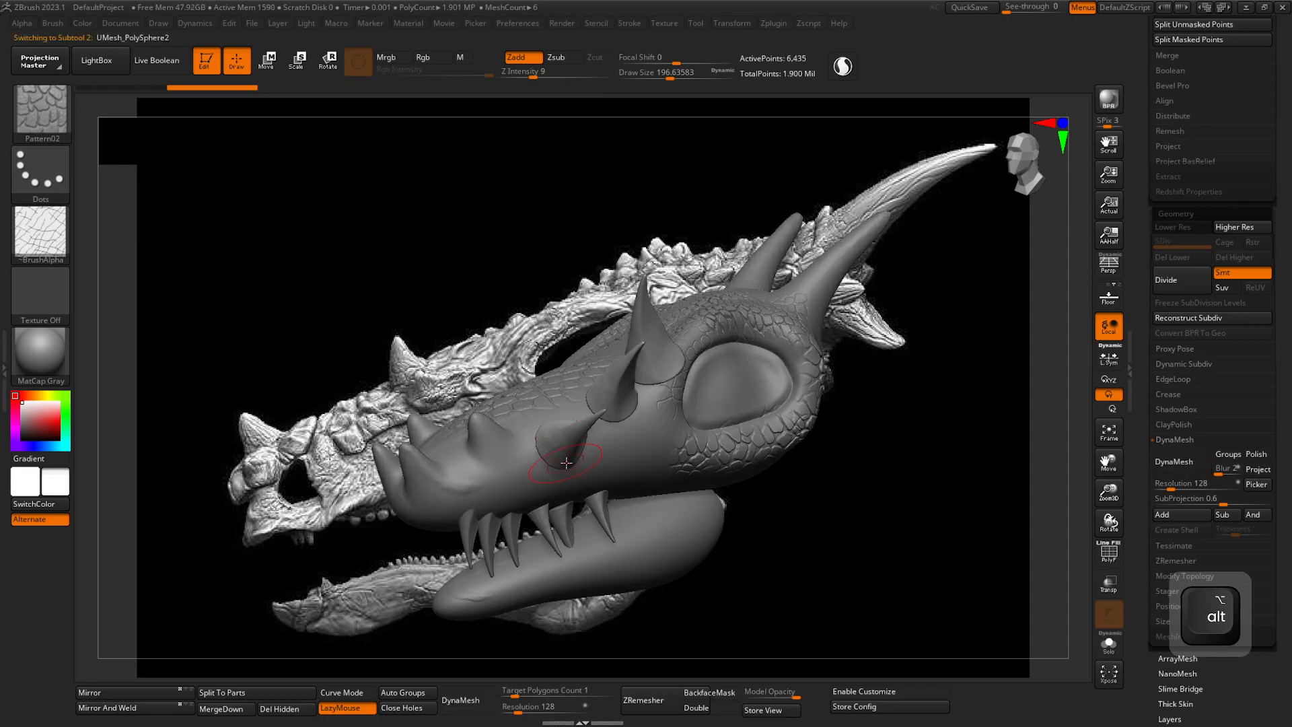
drag(454, 656, 393, 687)
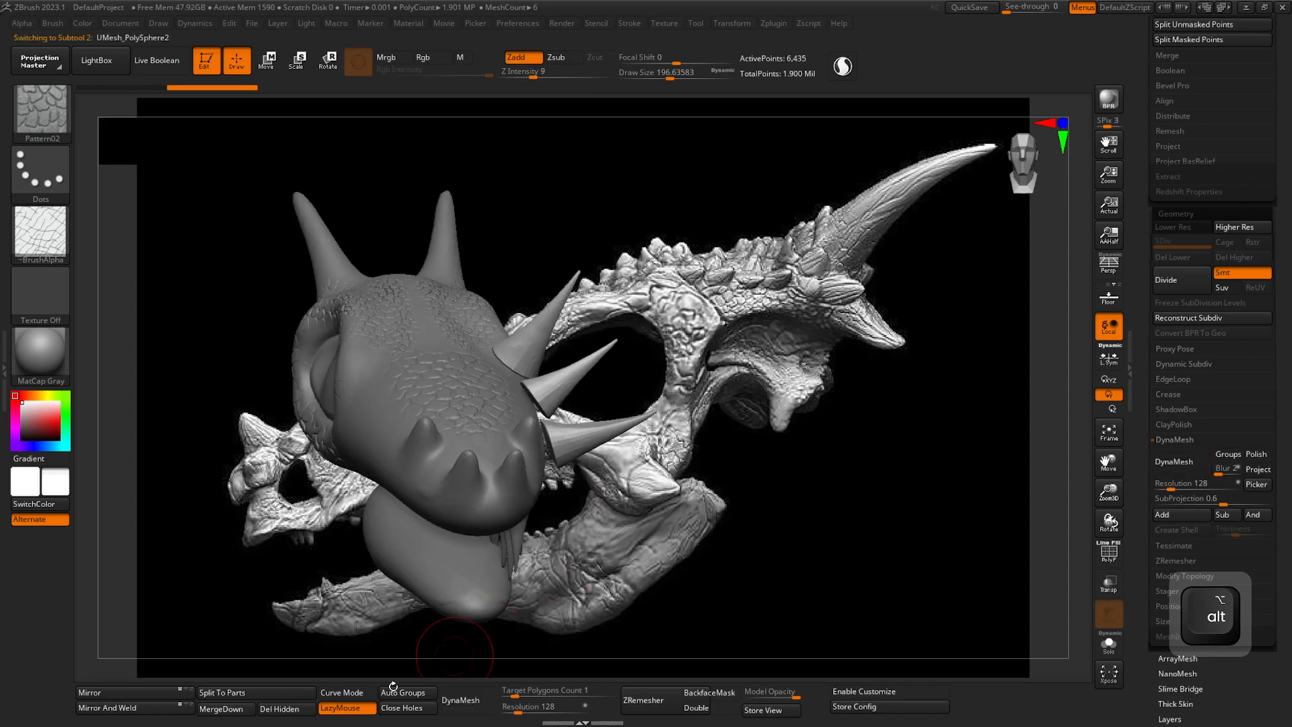
click(124, 692)
click(127, 708)
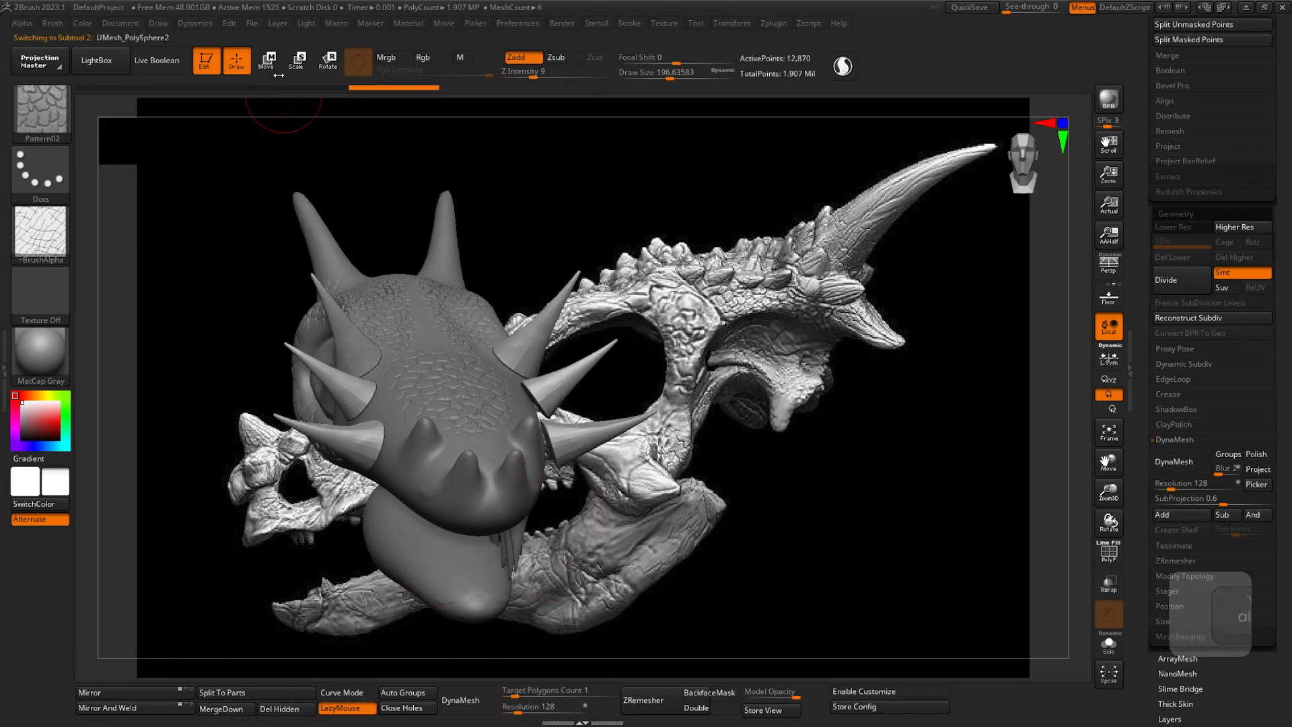
- Turn on X symmetry and lower the mirrored snout horns slightly into the skull with the move gizmo
key(w)
shift+drag(466, 309, 463, 326)
drag(400, 381, 357, 361)
key(ctrl+z)
key(x)
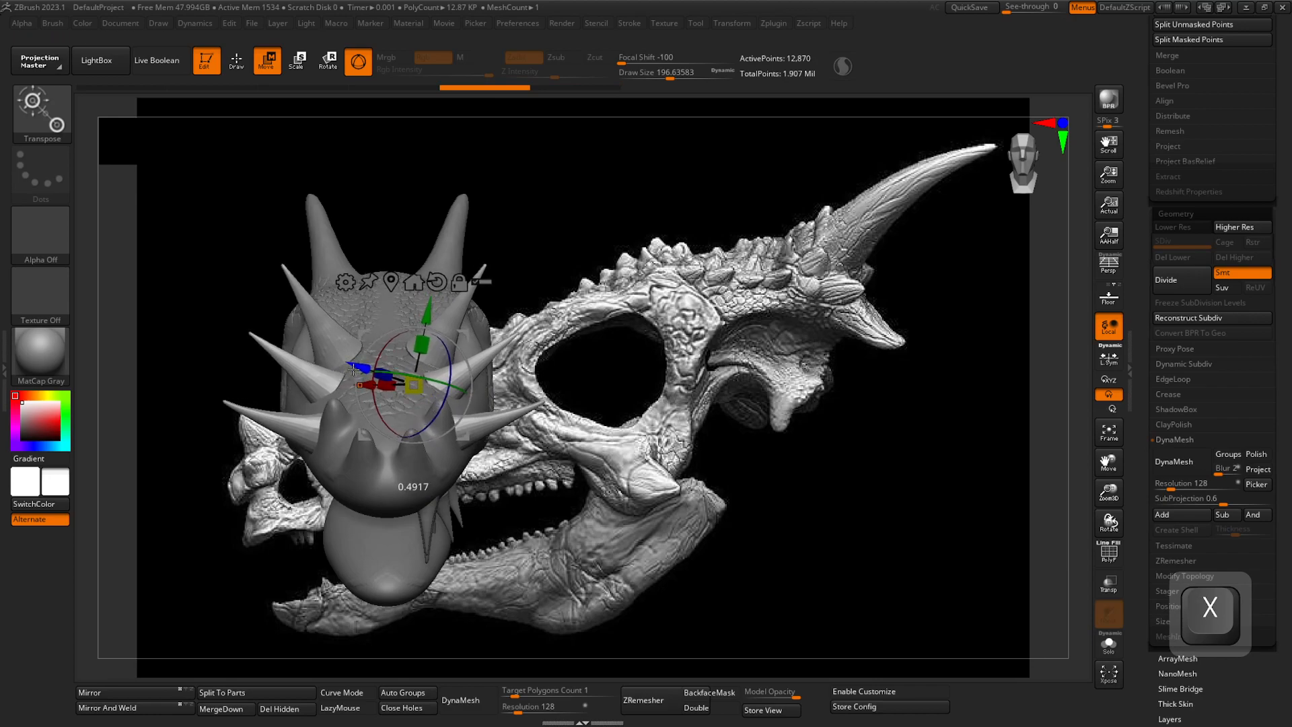
drag(431, 312, 428, 327)
- Make the upper skull the active subtool again and return to Draw mode to inspect its scales
shift+right_drag(471, 316, 377, 347)
alt+right_drag(383, 282, 664, 287)
right_drag(536, 369, 593, 421)
alt+click(511, 404)
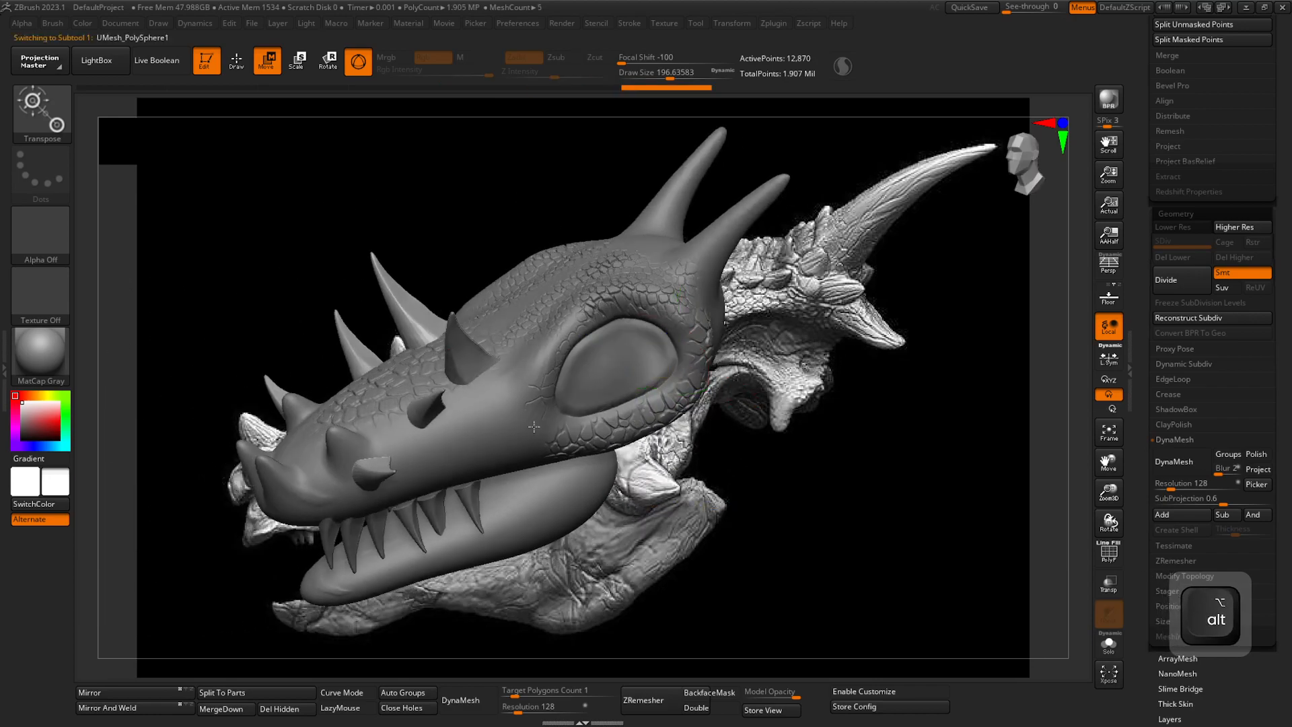
click(236, 56)
ctrl+right_drag(640, 263, 680, 330)
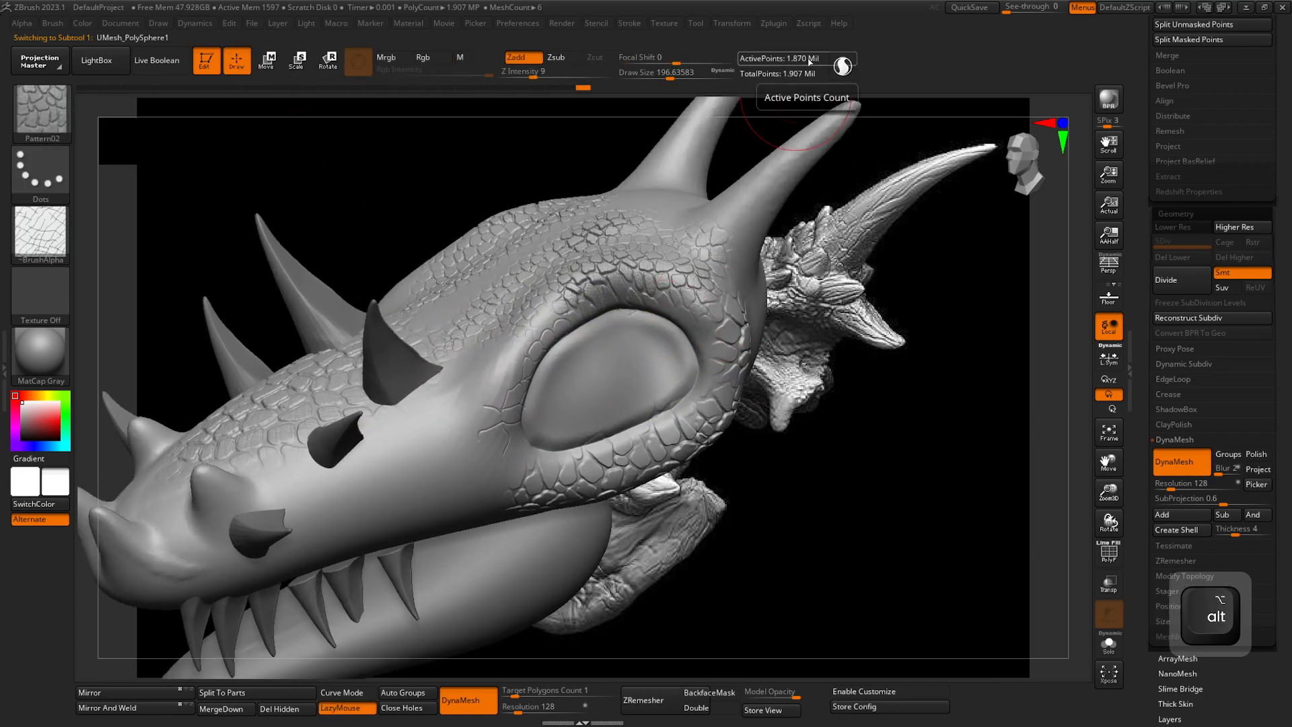
key(ctrl)
mouse_move(628, 300)
ctrl+right_down()
mouse_move(606, 397)
mouse_move(693, 418)
ctrl+right_up()
ctrl+right_drag(694, 418, 649, 375)
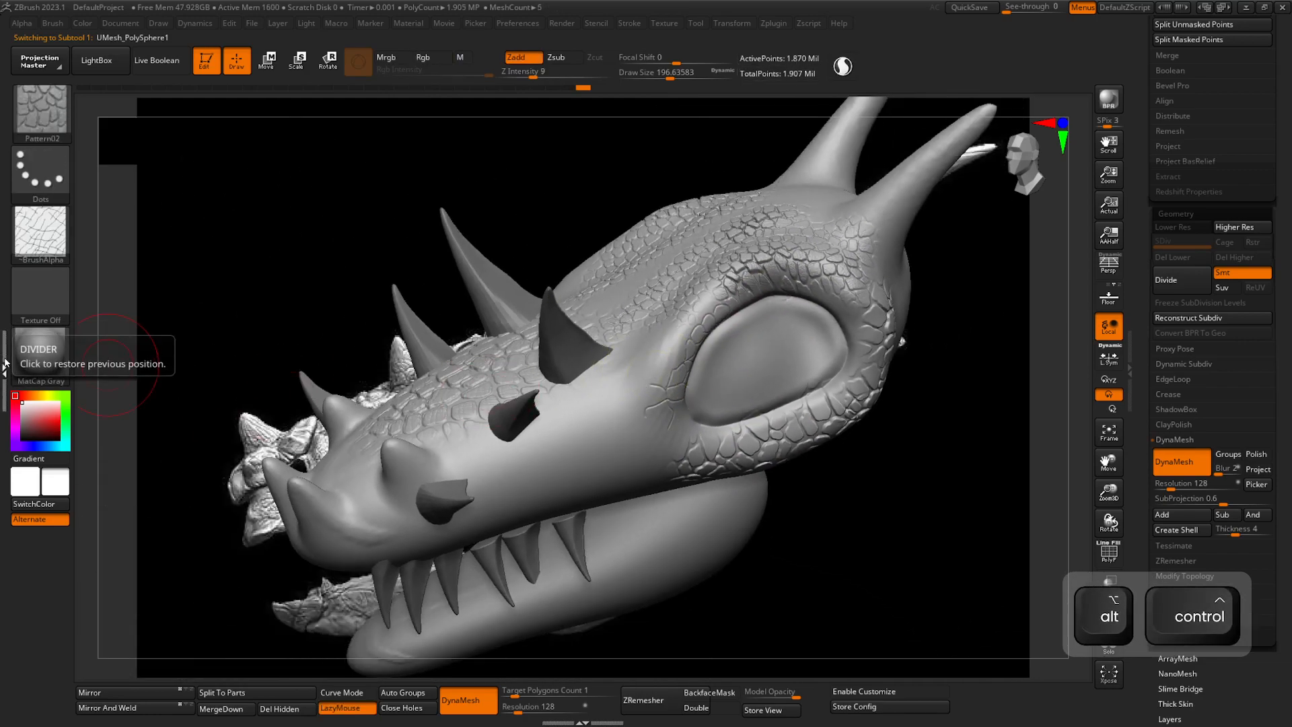
- Pre-process the upper skull subtool in Decimation Master and quick-save the project
click(5, 362)
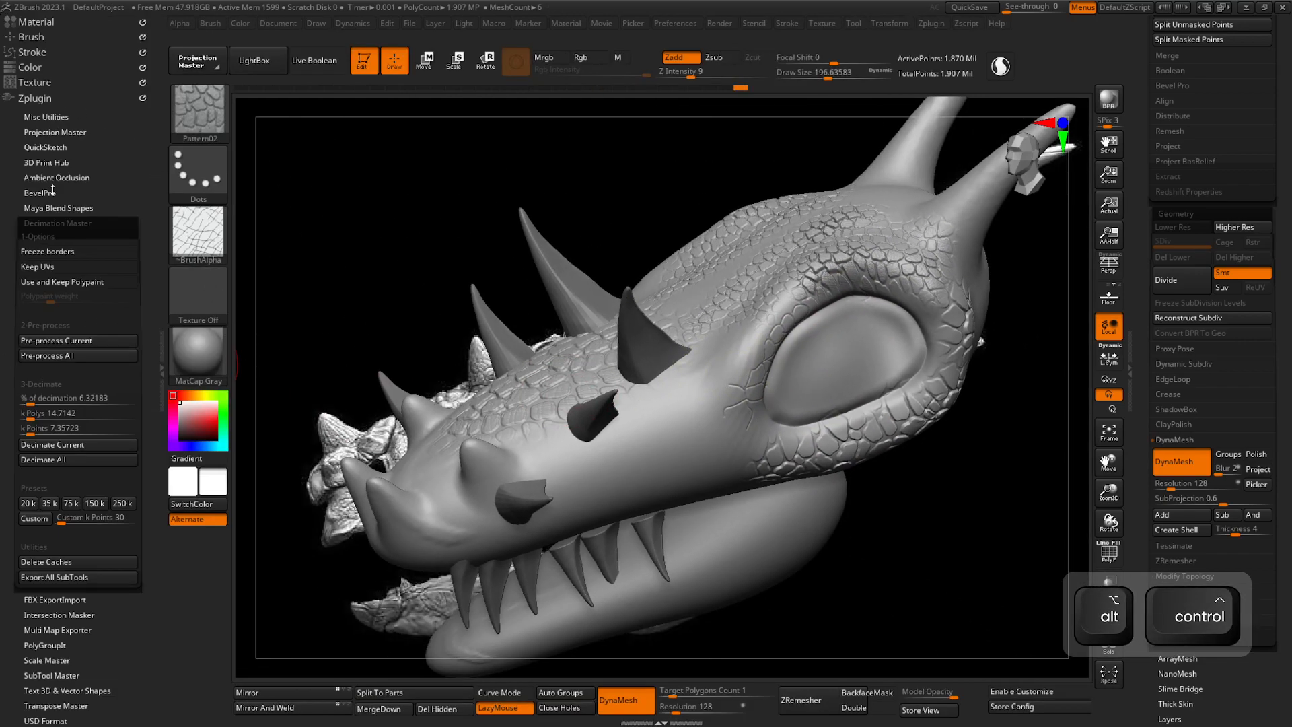
click(72, 341)
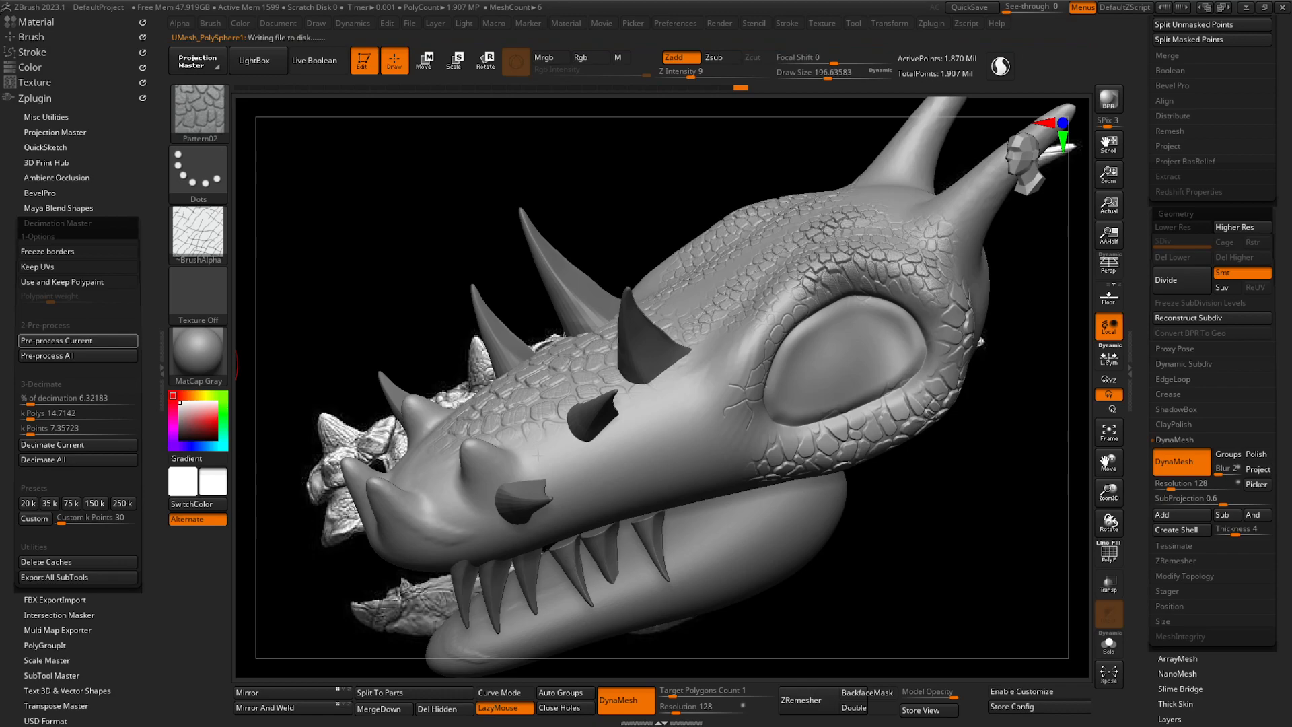
mouse_move(735, 425)
right_down()
mouse_move(717, 374)
mouse_move(728, 410)
right_up()
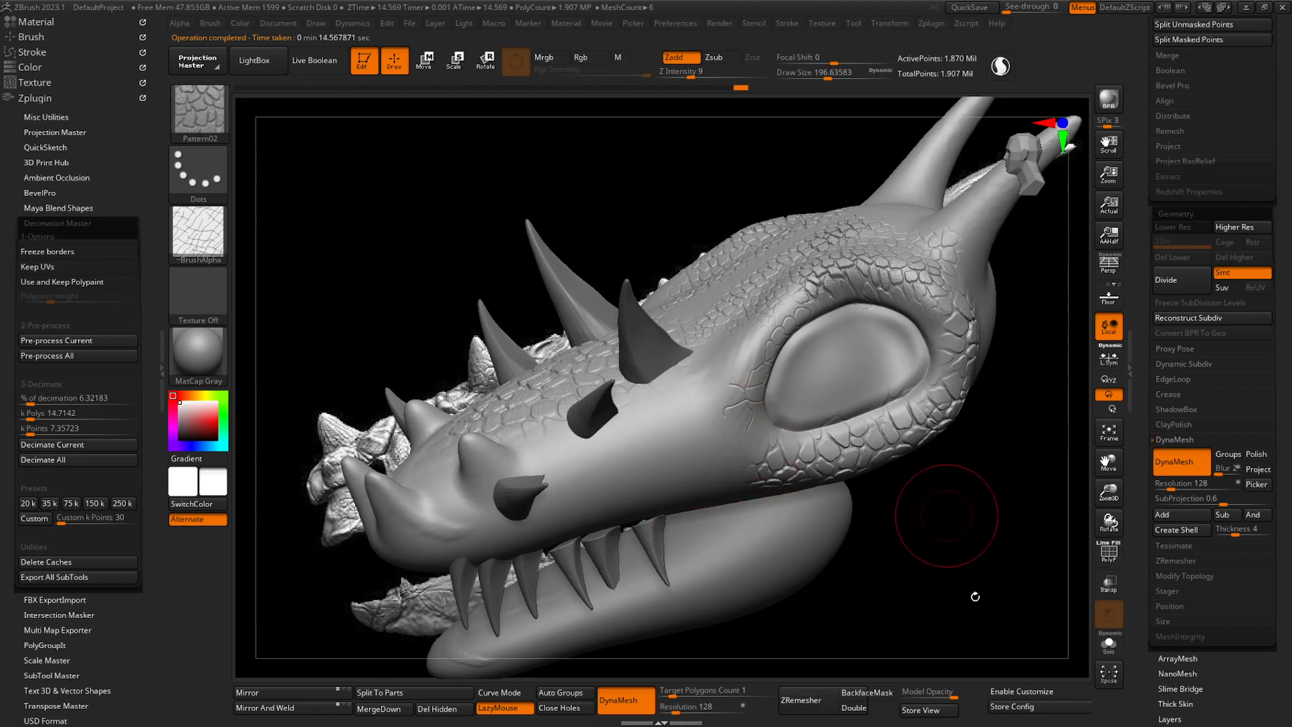
right_drag(684, 407, 681, 416)
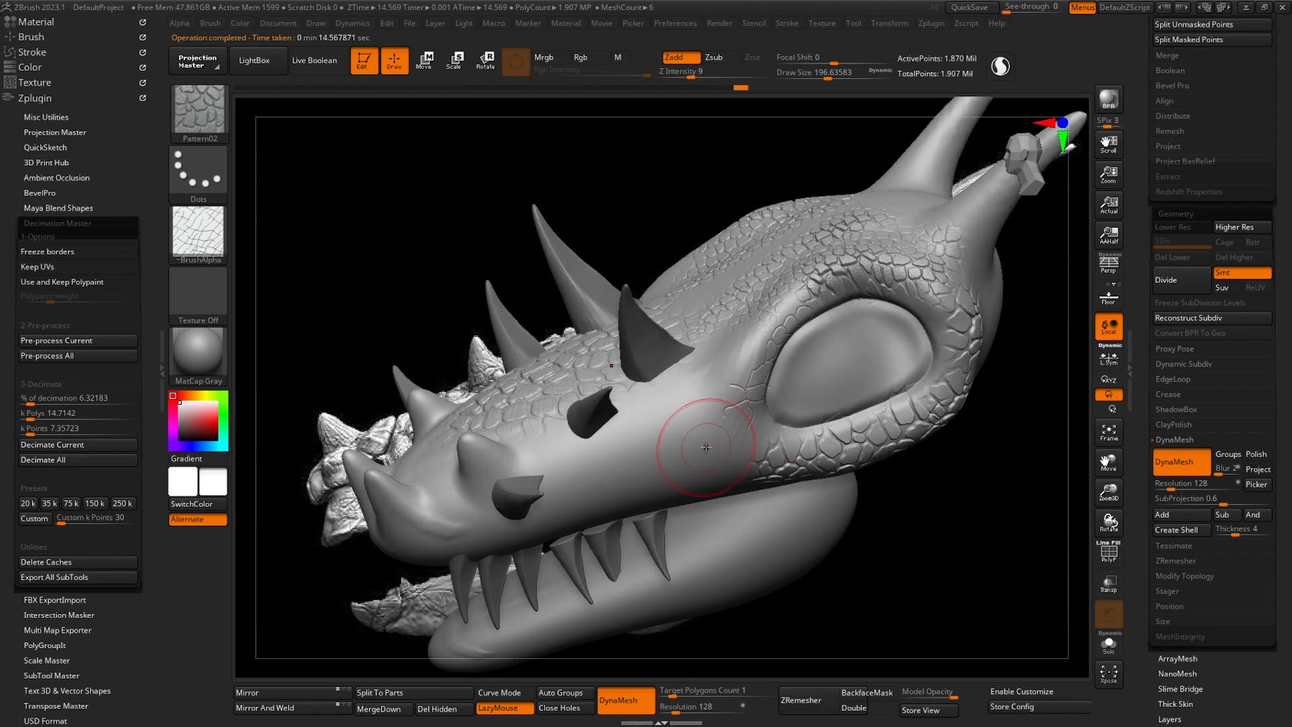
key(9)
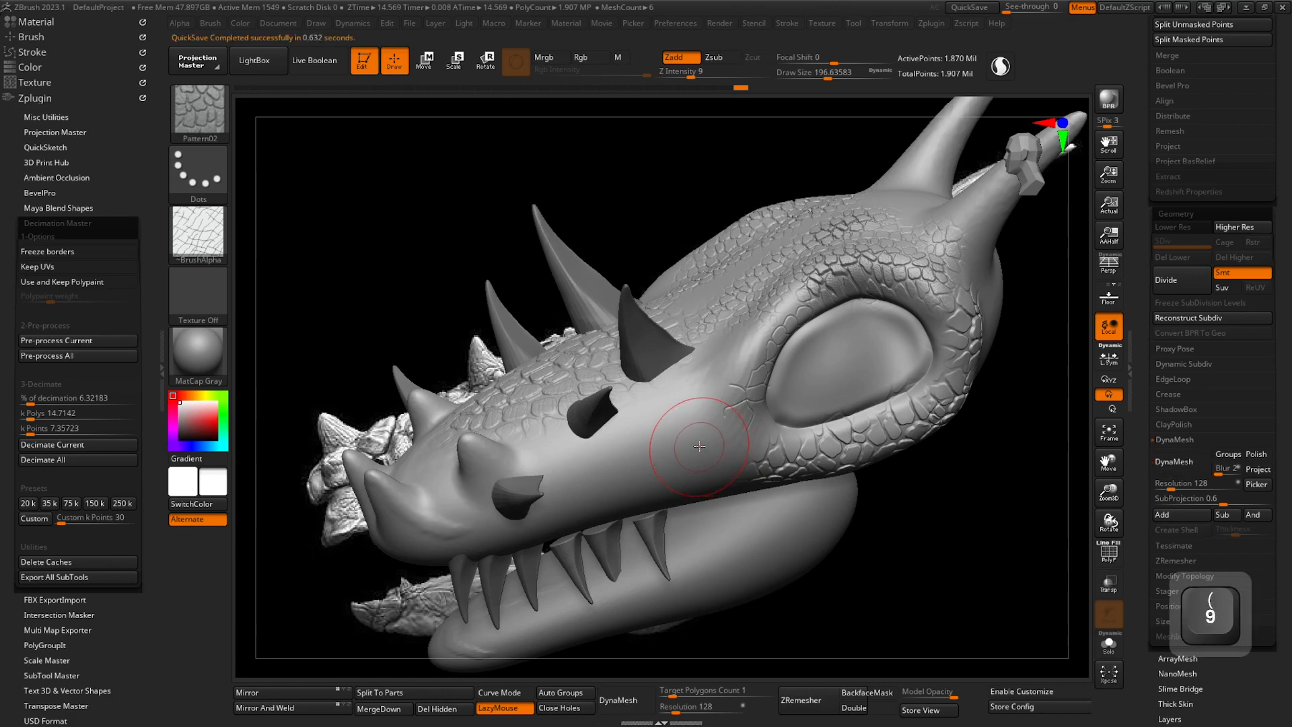
- Browse the QuickSave projects in LightBox and set the maximum number of QuickSave files to 150 in the preferences
key(comma)
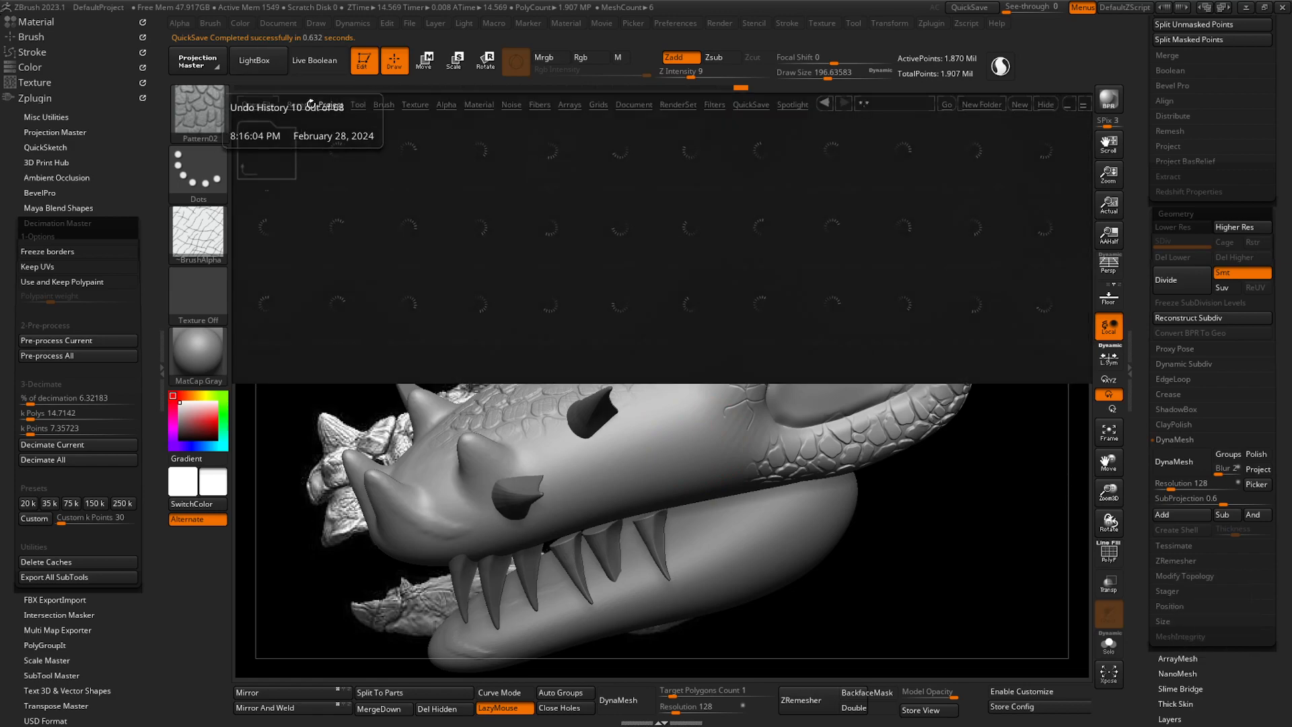
click(761, 106)
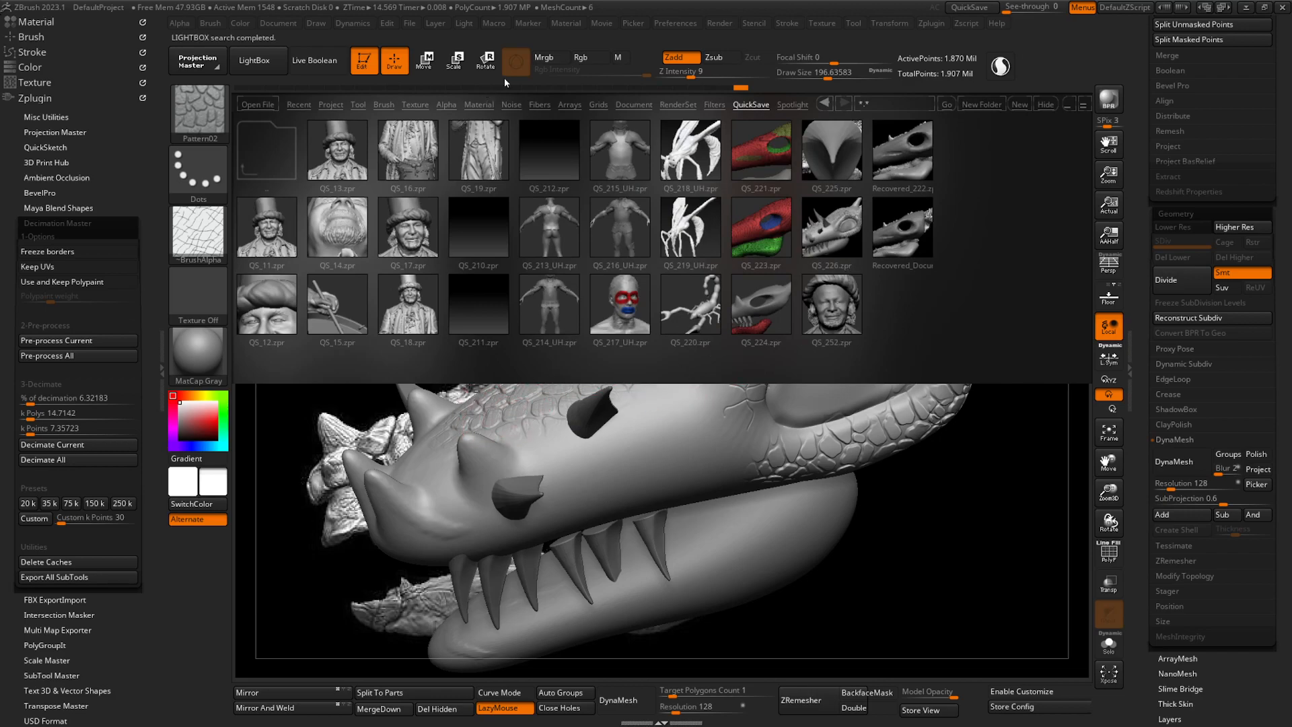
click(673, 23)
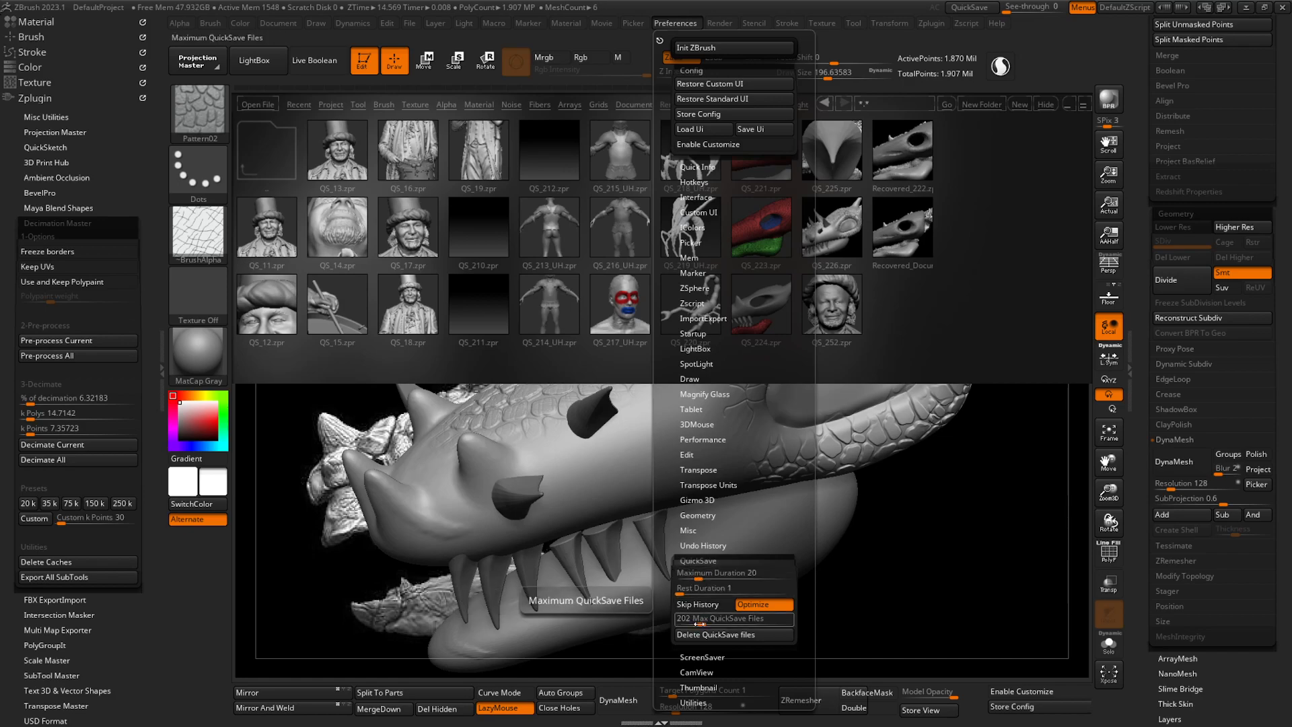
click(700, 624)
text(150)
click(707, 560)
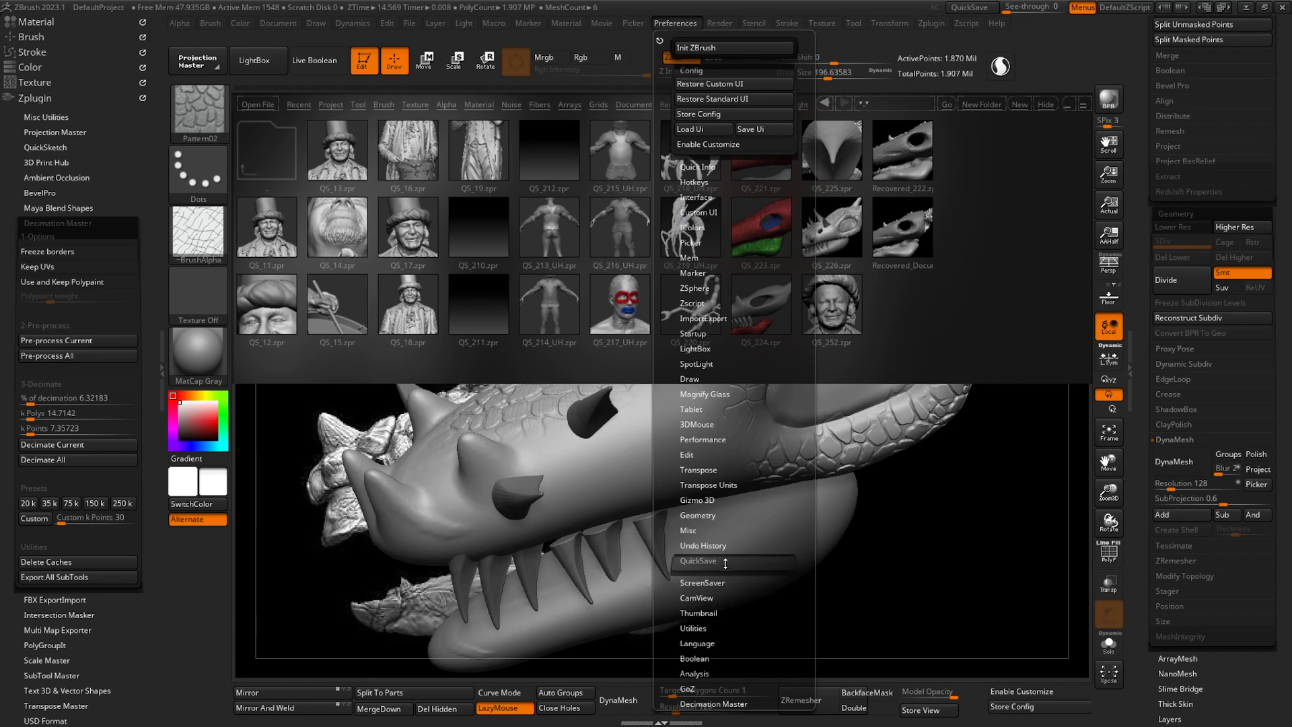
click(699, 560)
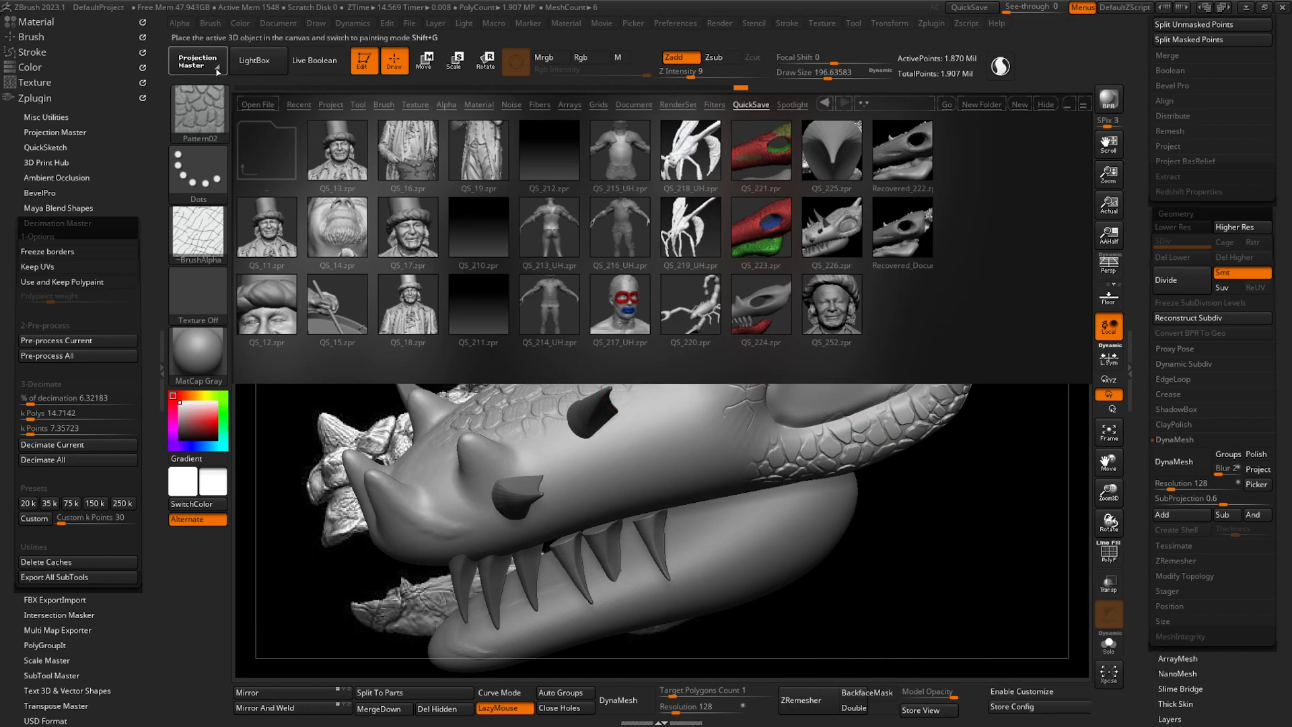
click(257, 67)
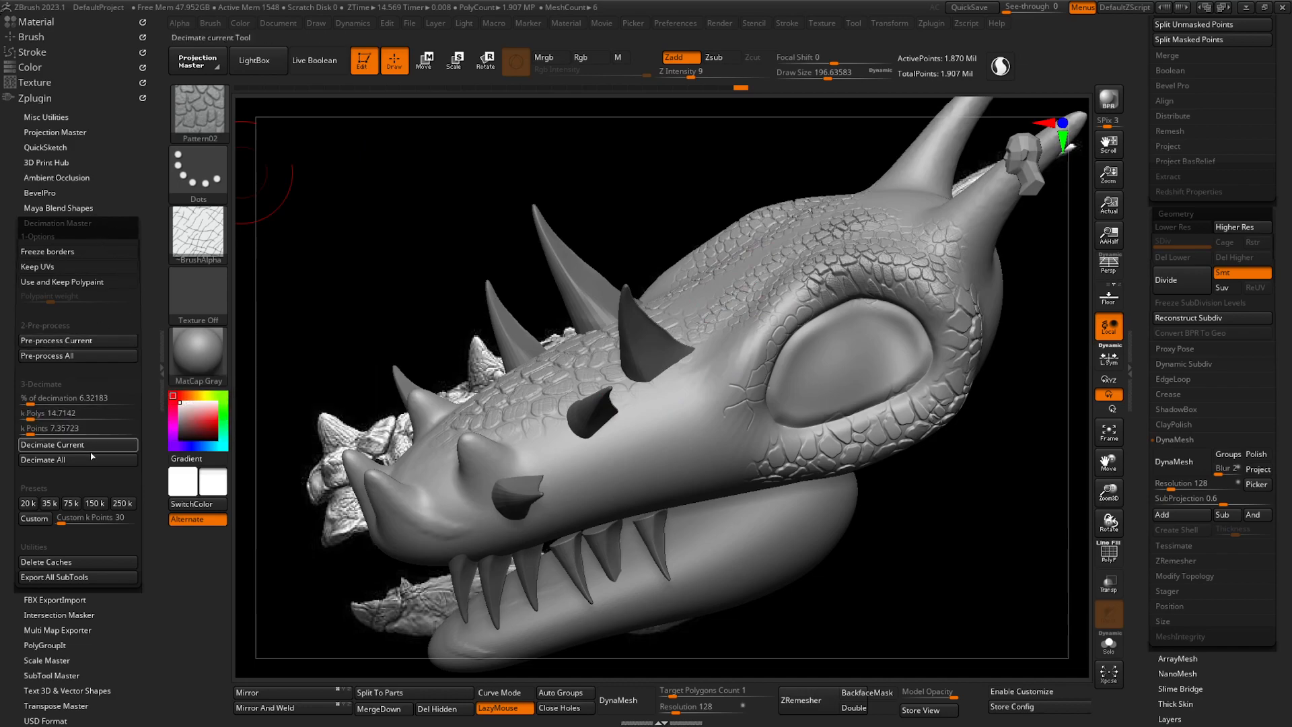
- Decimate the upper skull subtool and examine its triangulated wireframe around the eye socket
click(71, 444)
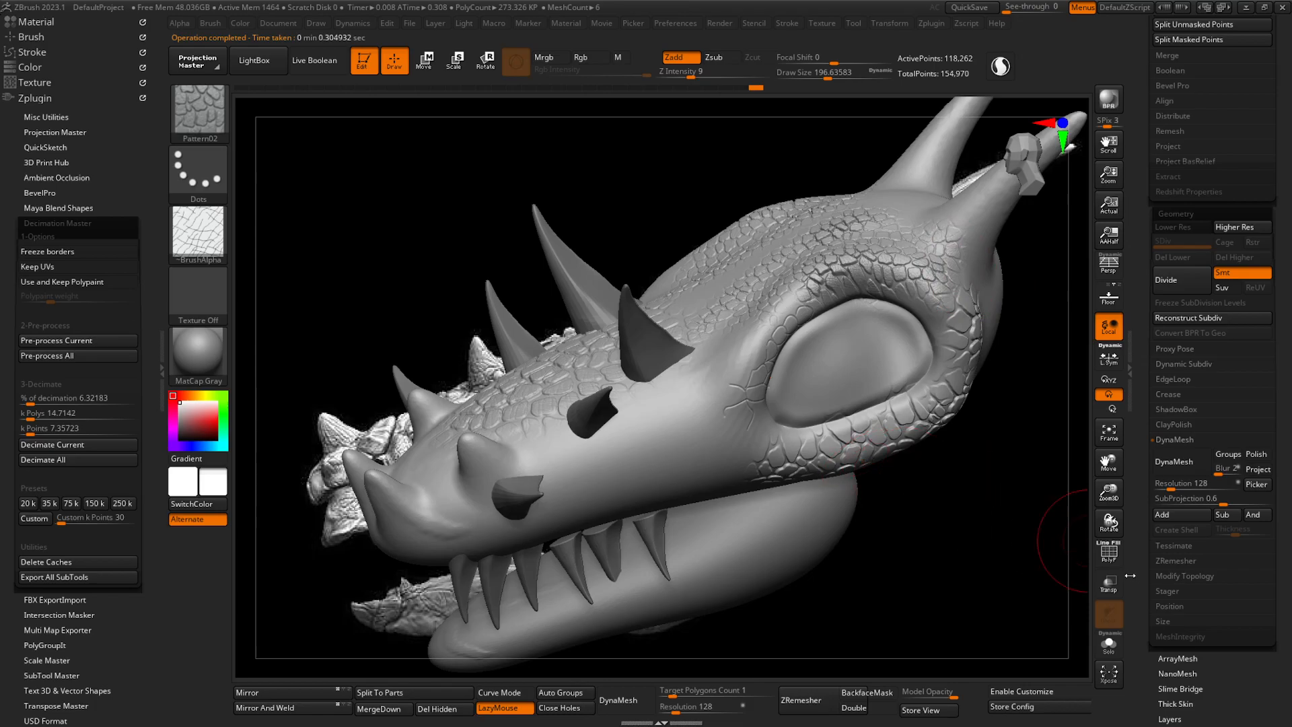
click(1110, 552)
ctrl+right_drag(816, 402, 881, 505)
alt+right_drag(854, 371, 795, 476)
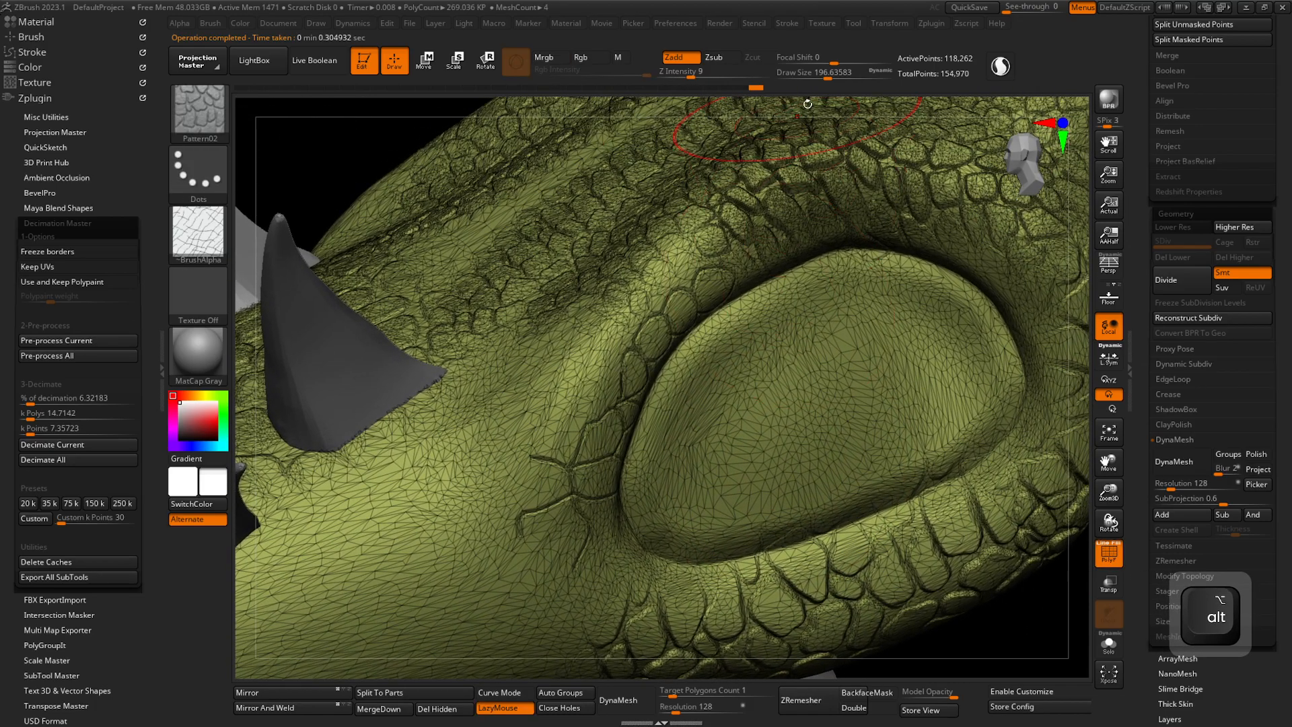
- Compare the dense and decimated meshes through the undo history, restore the decimated version and hide the polyframe
click(741, 88)
click(756, 90)
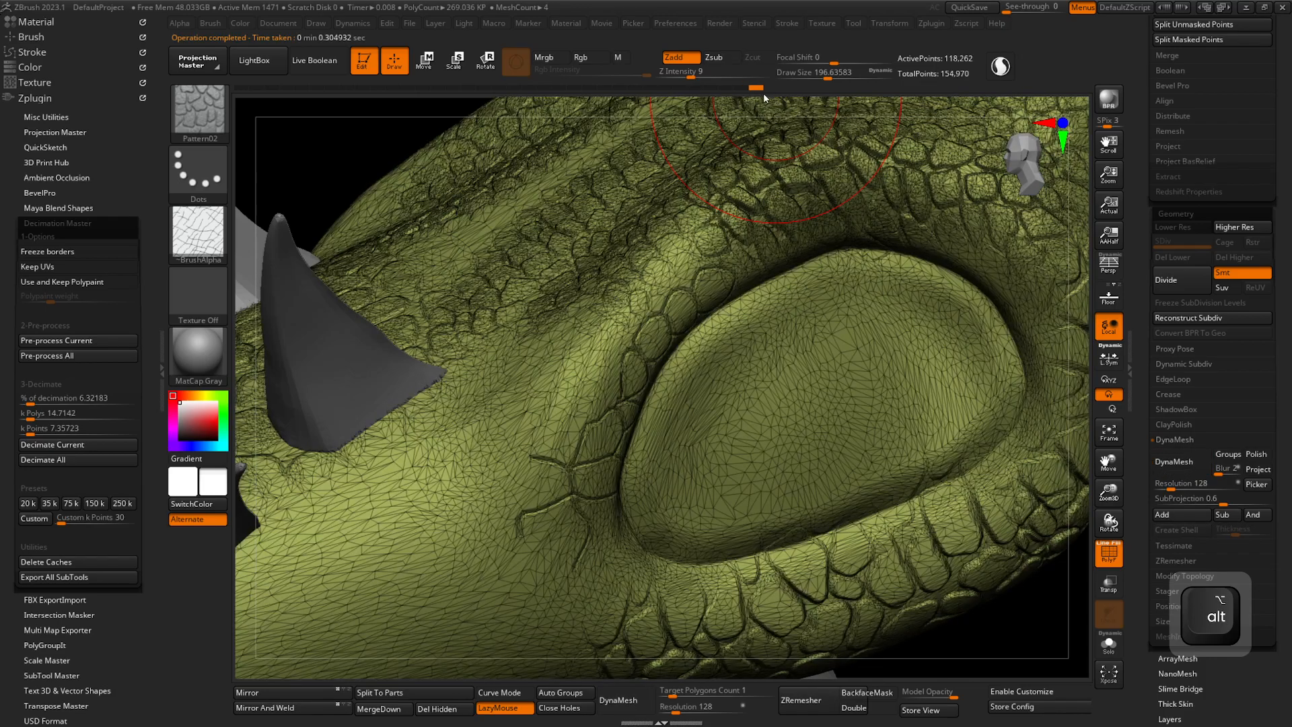
click(747, 89)
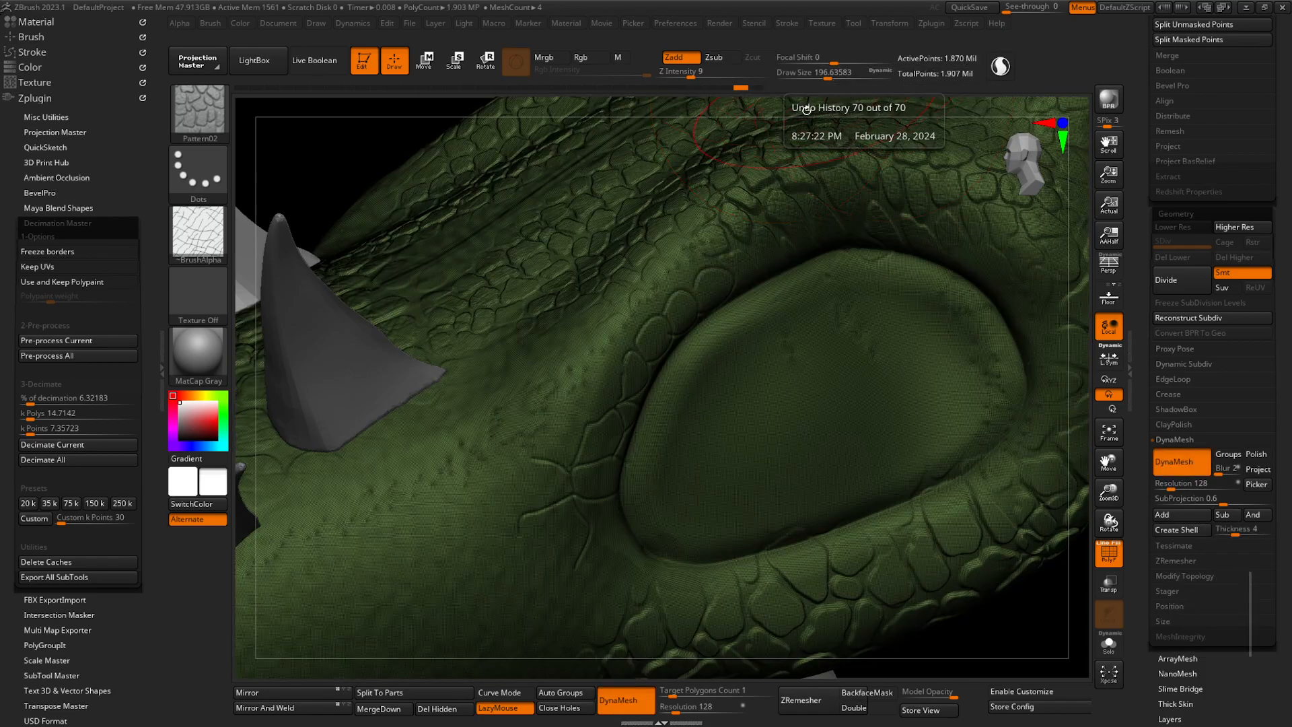
click(756, 88)
ctrl+right_drag(789, 472, 970, 352)
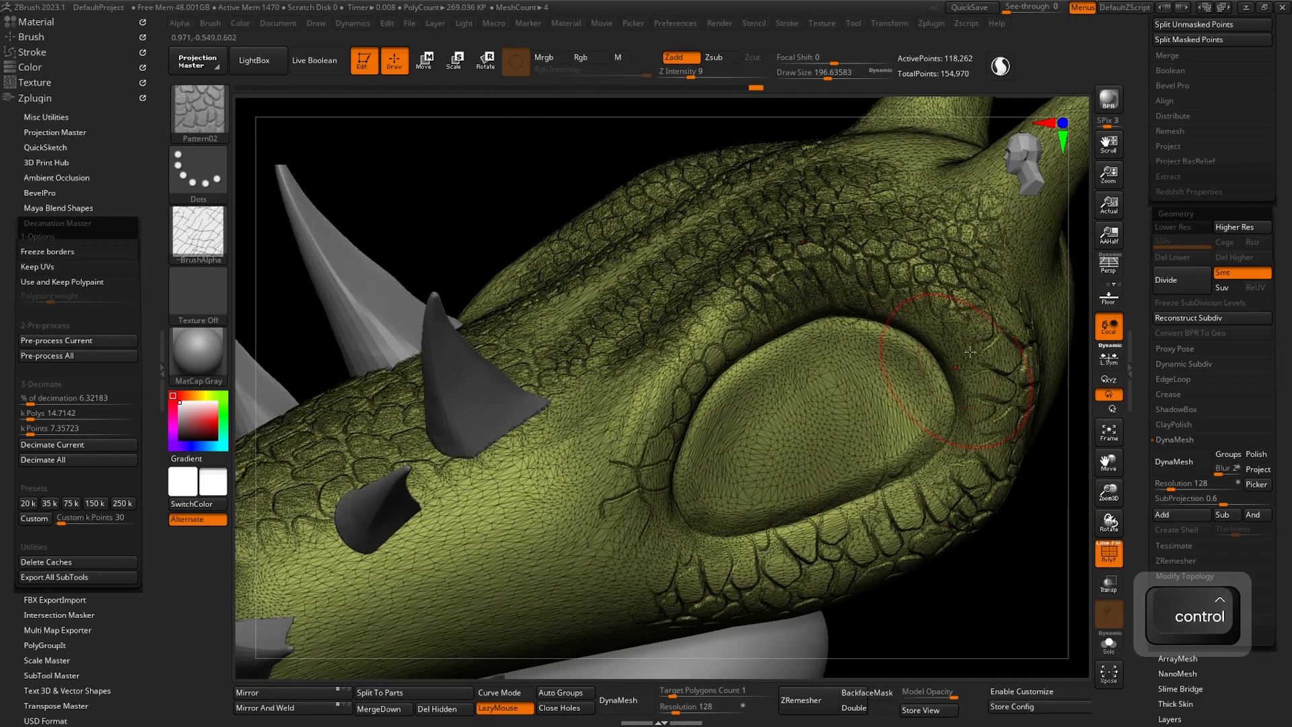
click(1110, 553)
alt+right_drag(909, 471, 738, 505)
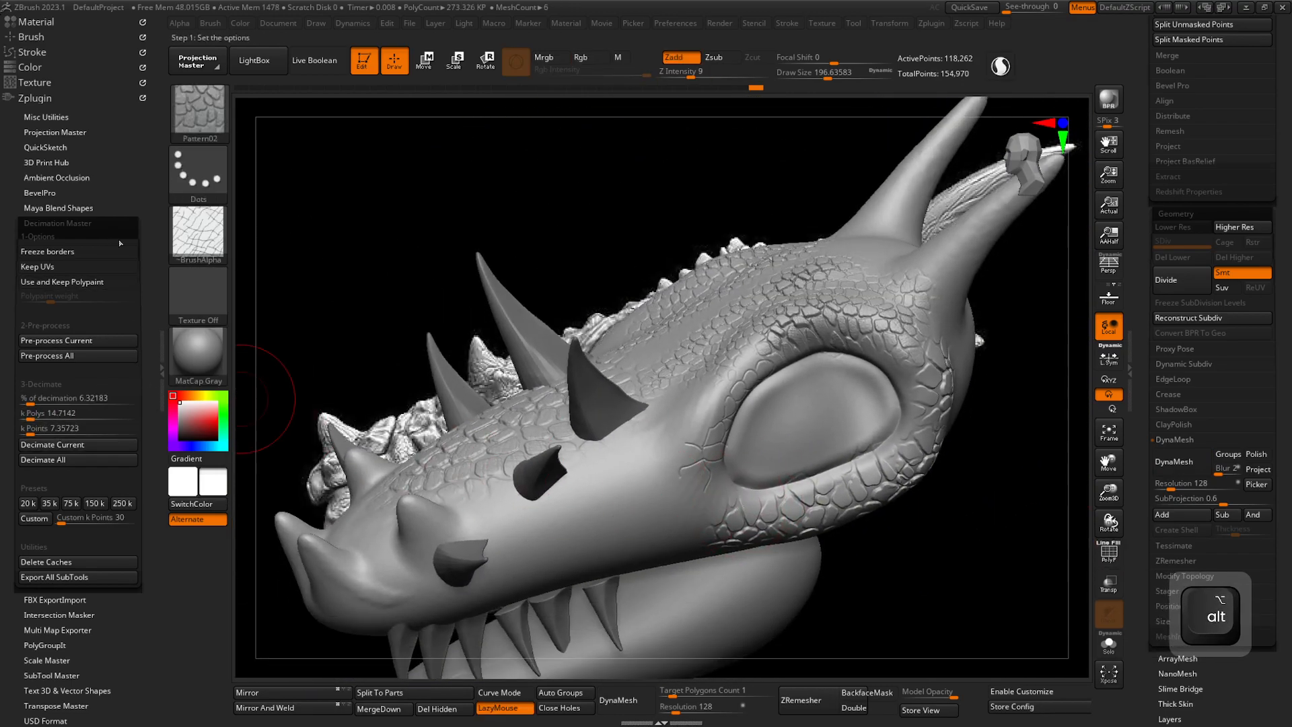
- Try DynaMesh at resolution 128 on the decimated upper skull and undo the remesh
click(162, 369)
click(1168, 463)
ctrl+right_drag(786, 354, 818, 441)
key(ctrl+z)
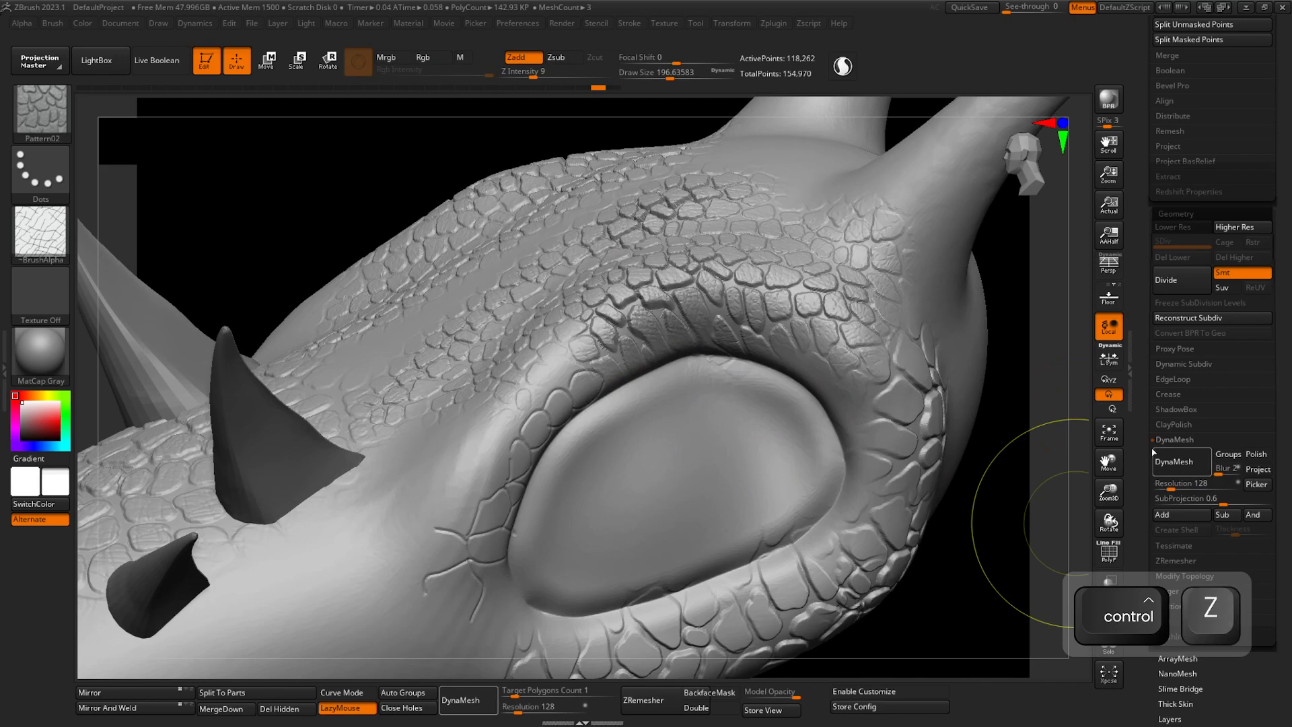
click(1162, 465)
click(1168, 473)
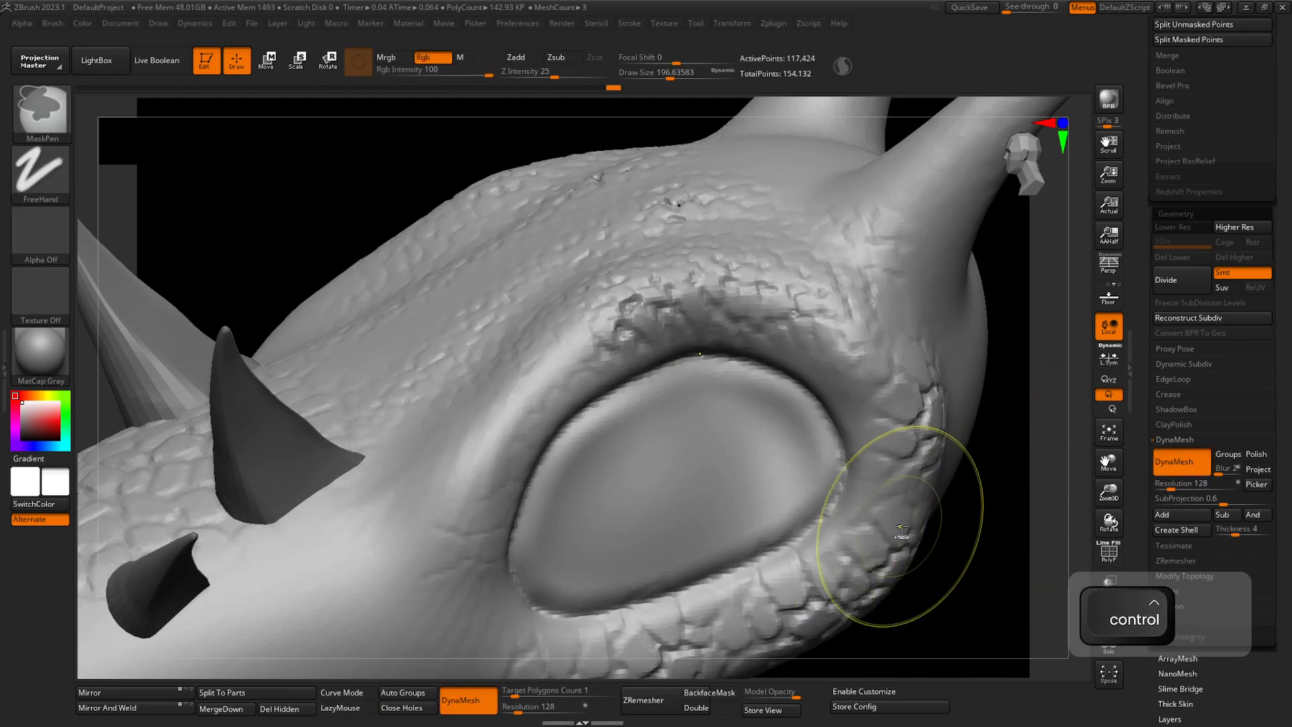
key(ctrl+z)
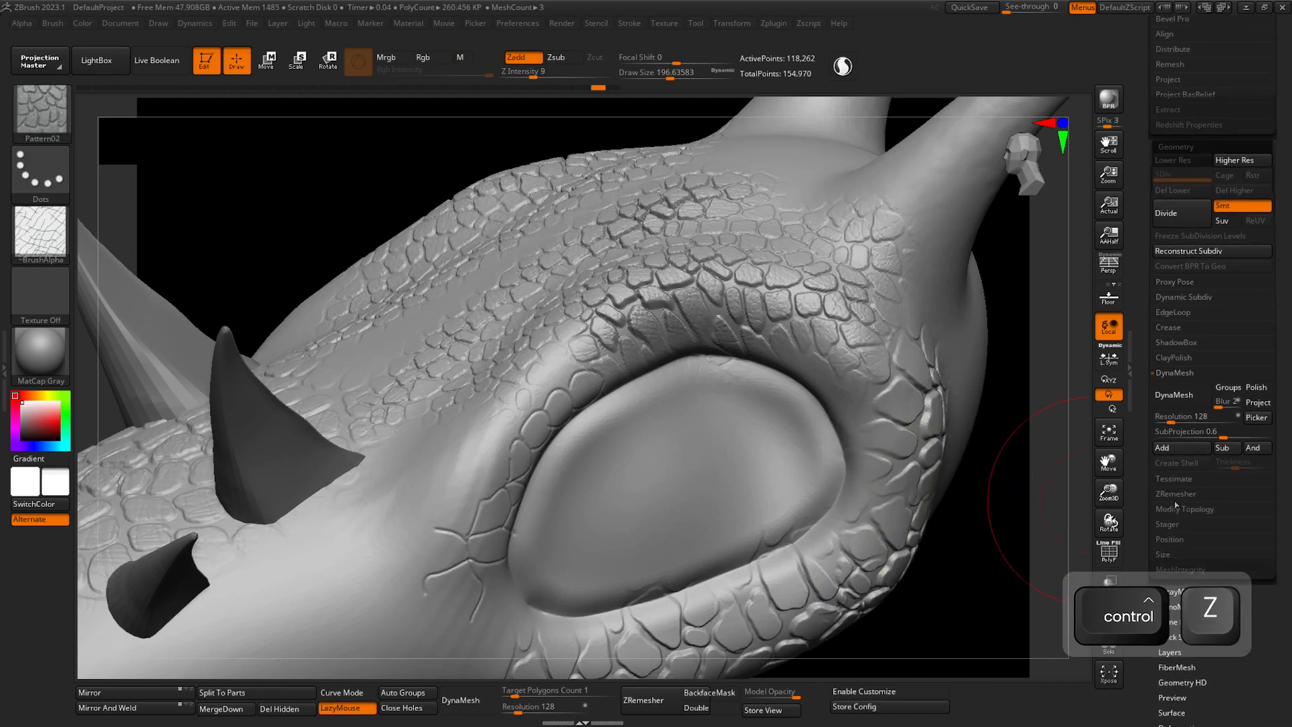
- ZRemesh the upper skull with a target polygons count of 1
click(1174, 496)
click(1166, 438)
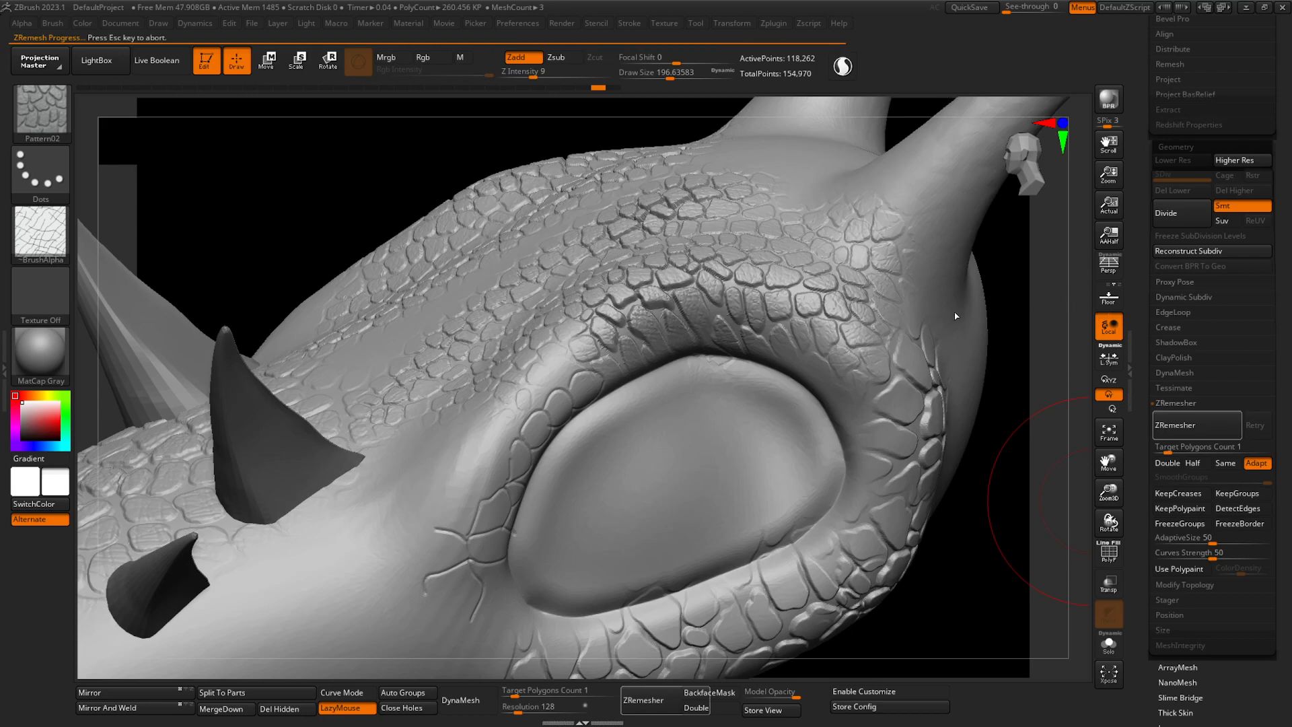
key(ctrl)
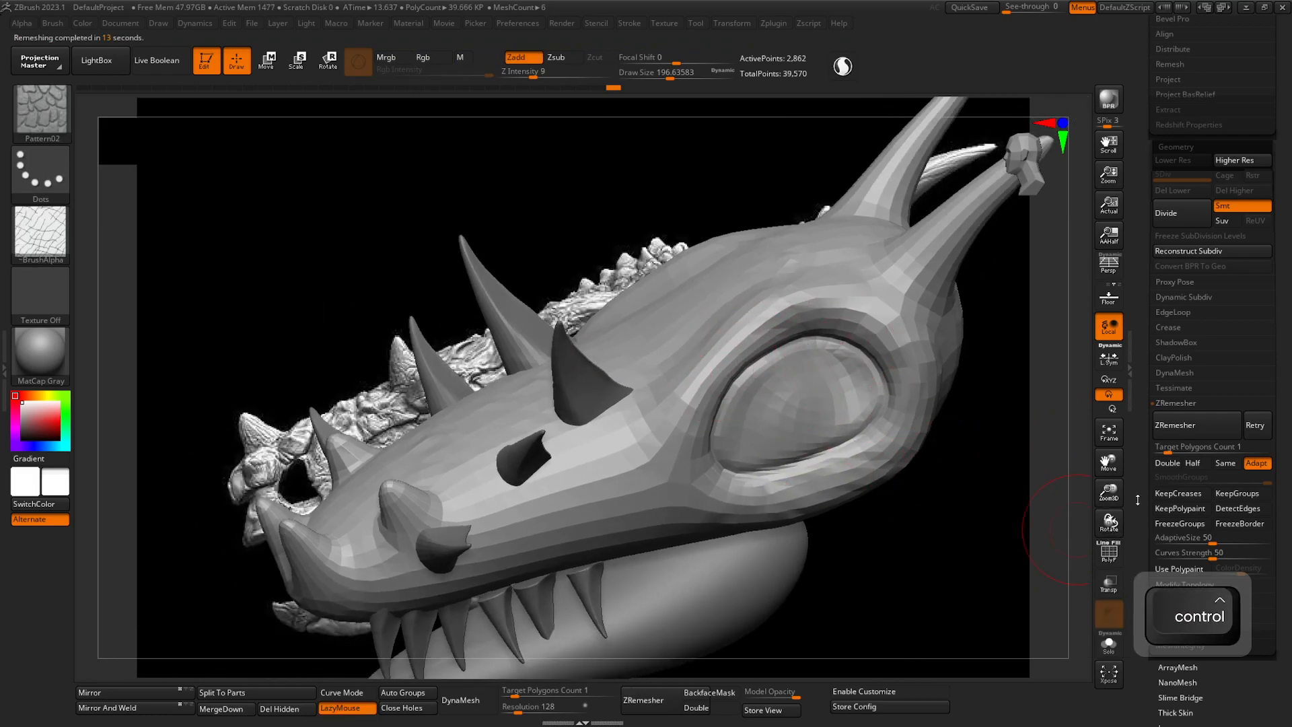
- Examine the remeshed polygon flow around the eye socket with the polyframe, reducing the draw size to 1
click(1109, 553)
ctrl+right_drag(806, 463, 698, 551)
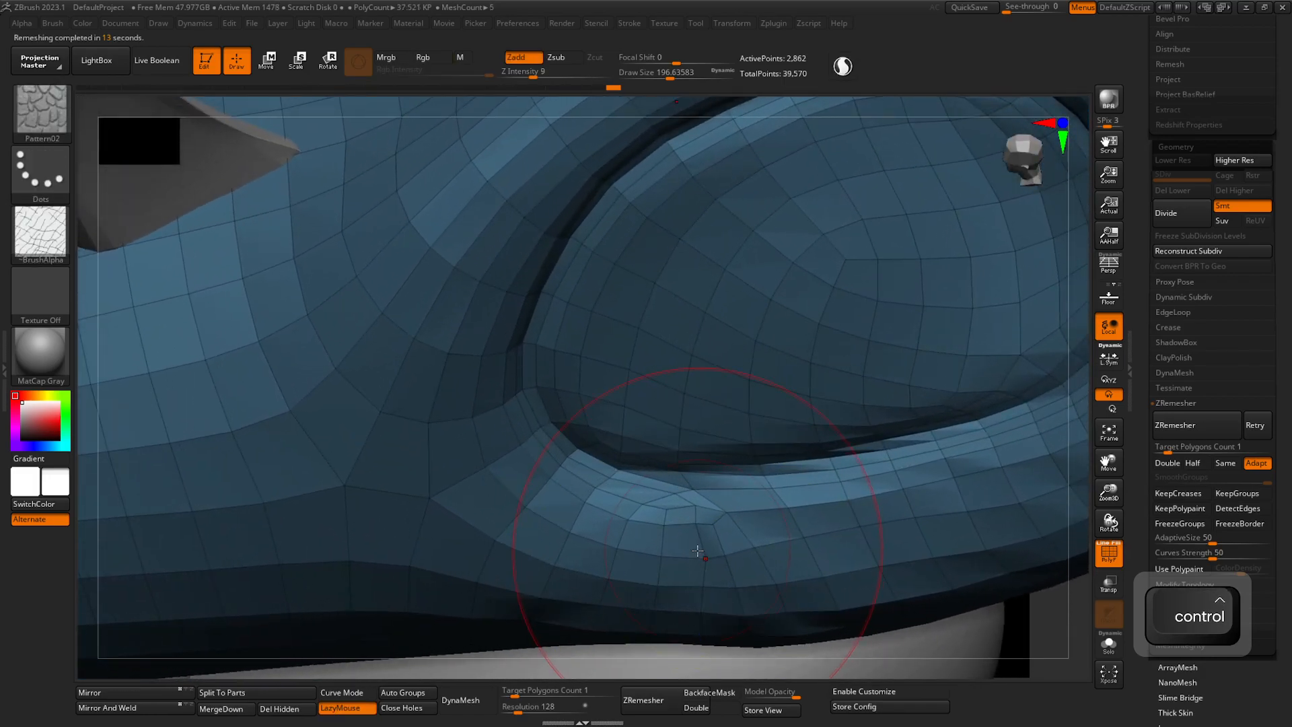
right_click(698, 552)
drag(691, 507, 644, 508)
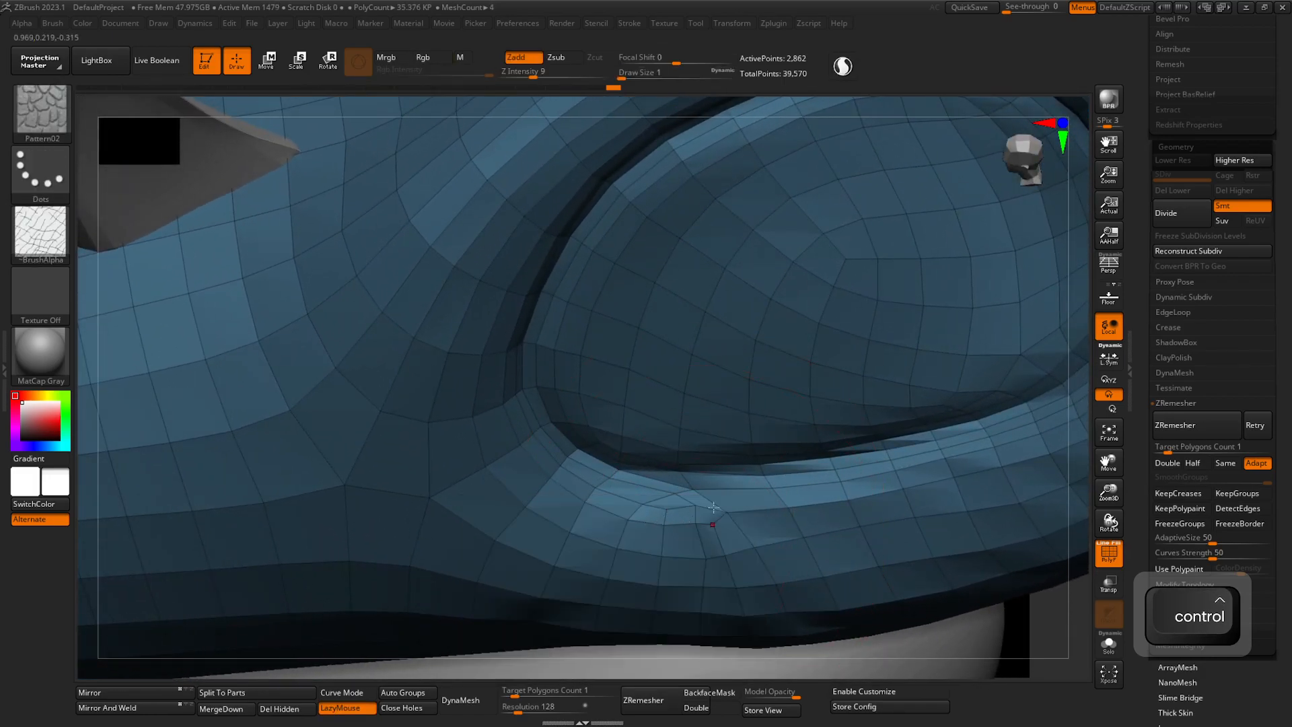
ctrl+right_drag(679, 554, 761, 472)
click(1109, 552)
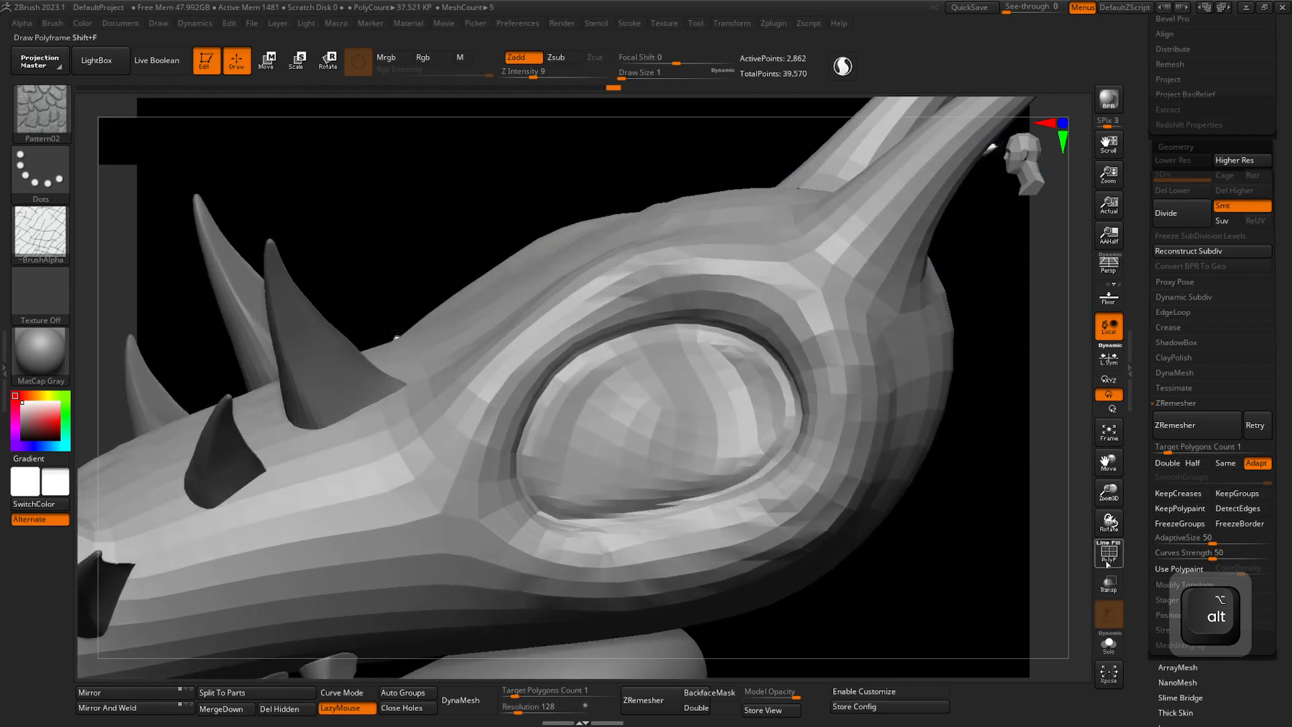
- Show the polyframe and choose the ZRemesherGuides brush for guiding the topology
key(shift+f)
key(b)
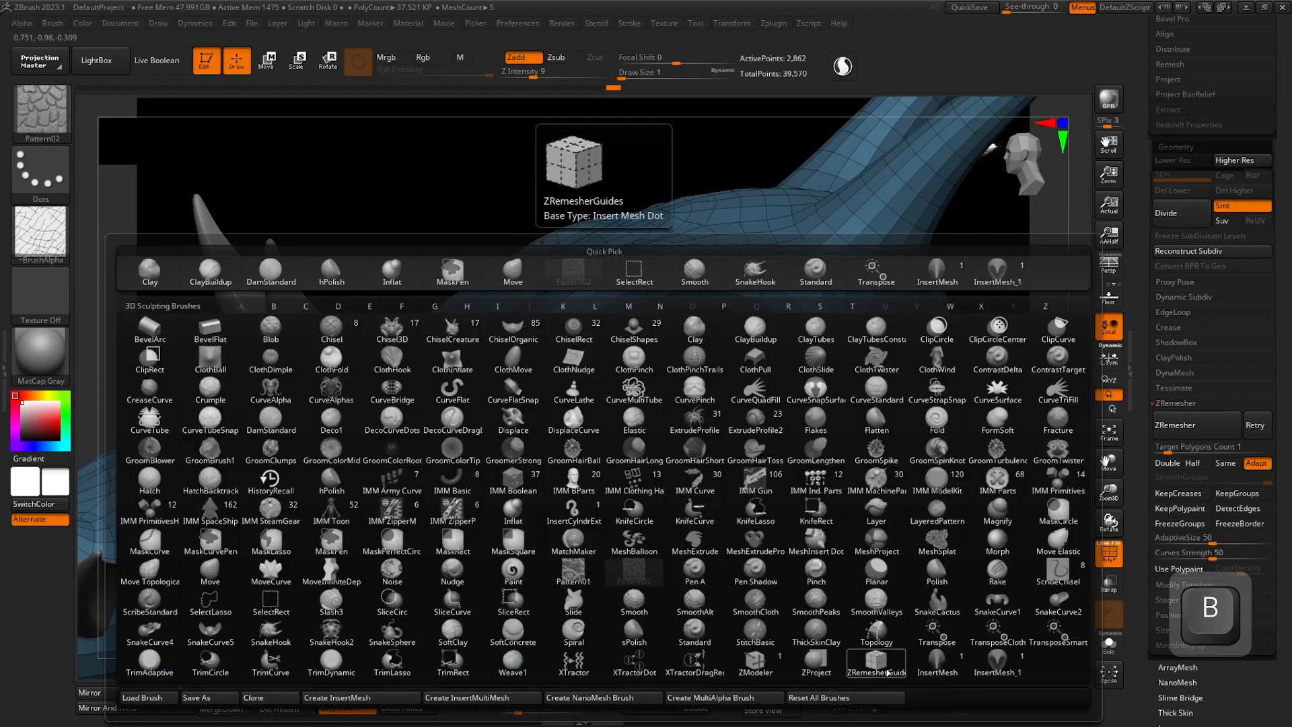
key(z)
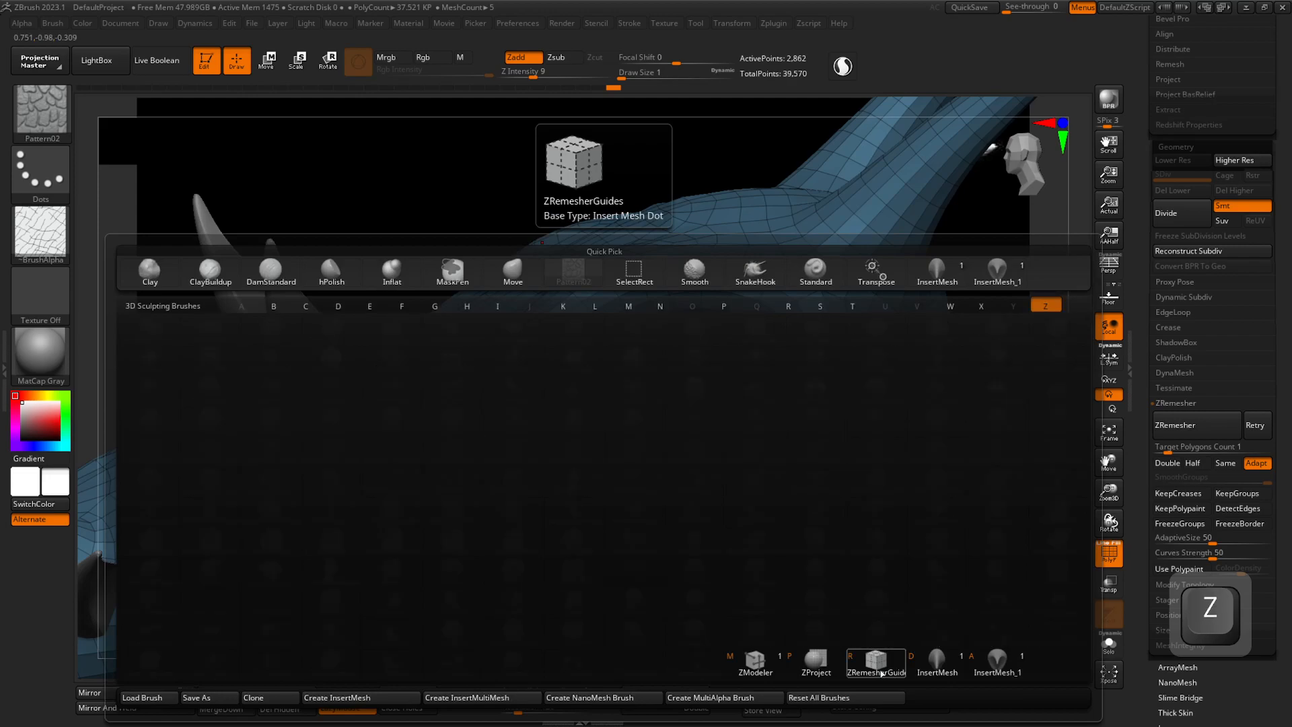
key(r)
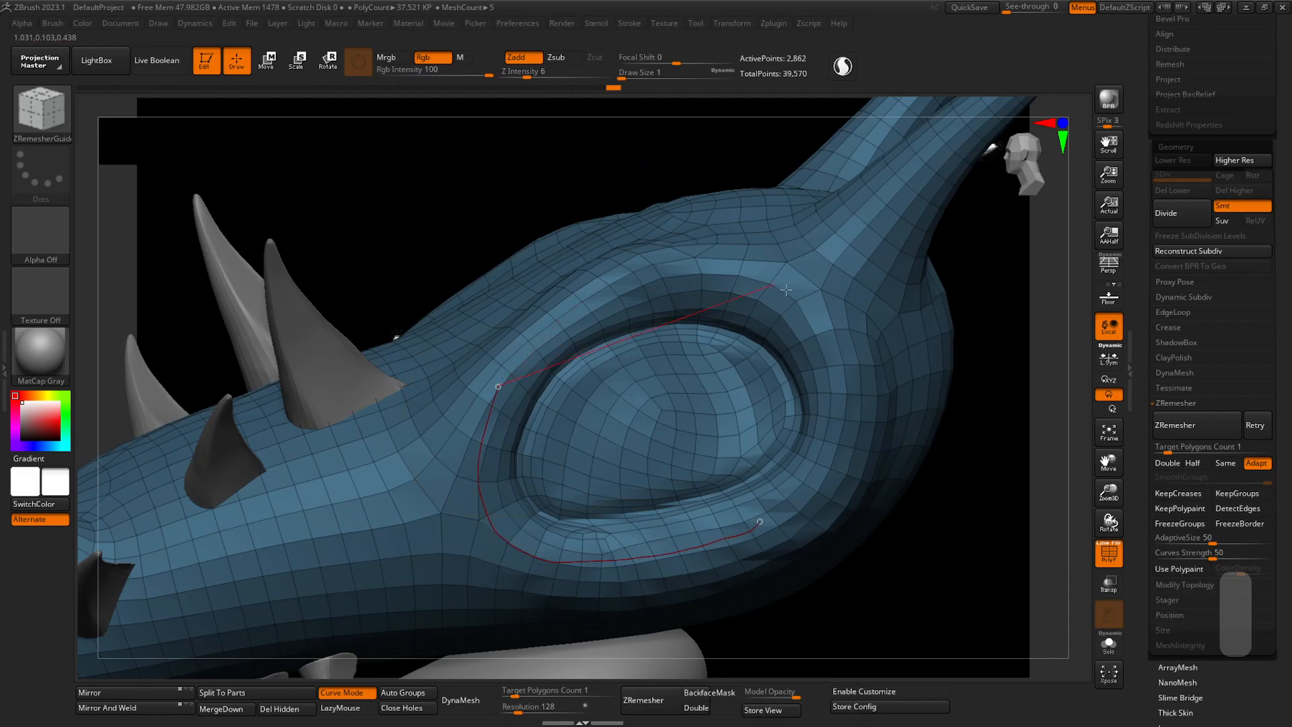
- Try drawing a ZRemesher guide curve around the eye socket and undo it
key(ctrl+z)
drag(898, 565, 855, 548)
drag(730, 531, 557, 552)
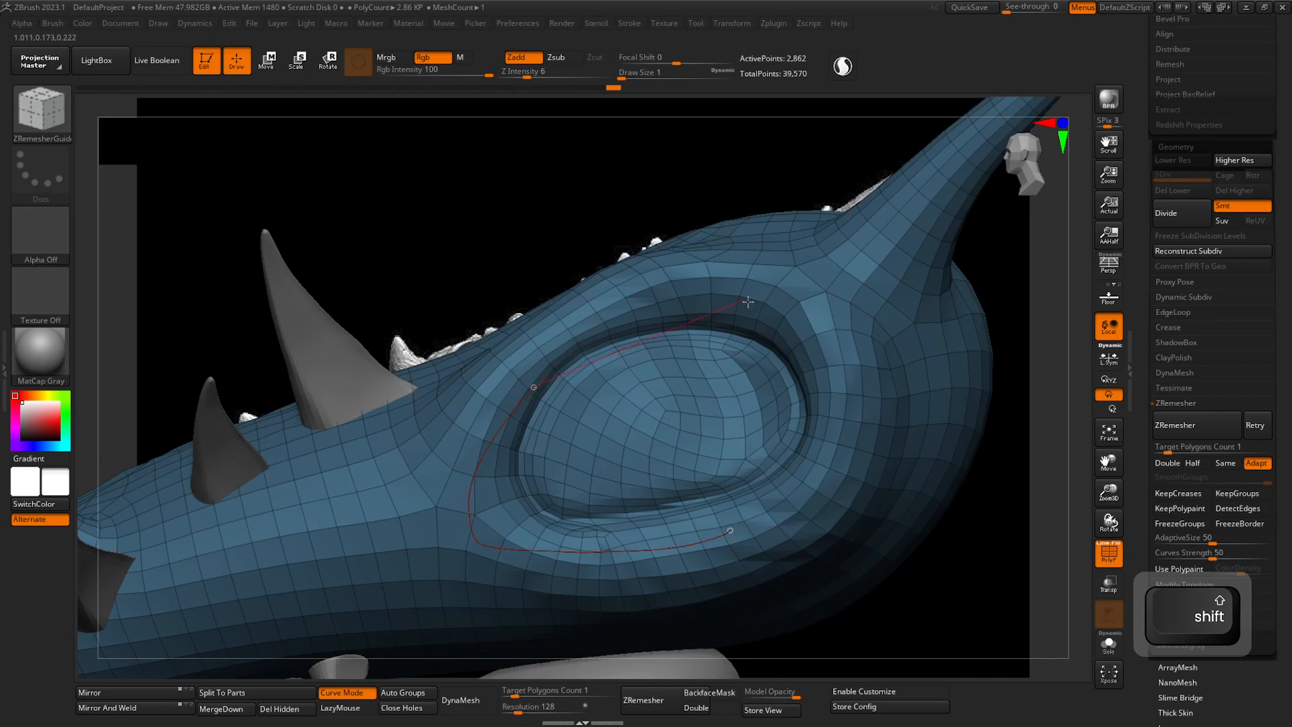
key(ctrl+z)
- Draw a closed guide curve around the eye socket with draw size about 163 and ZRemesh the skull along it
right_click(628, 426)
click(626, 419)
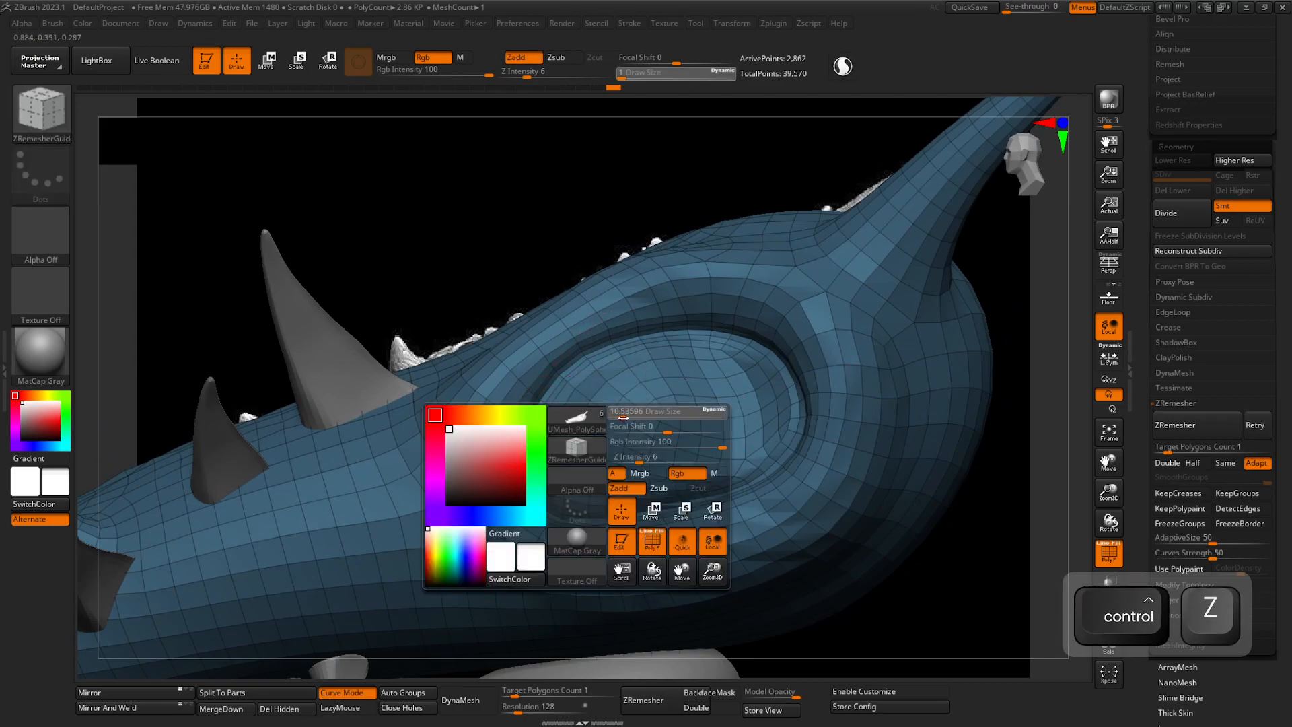
right_click(628, 421)
drag(627, 417, 661, 418)
mouse_move(785, 491)
mouse_down()
mouse_move(632, 553)
mouse_move(494, 530)
mouse_up()
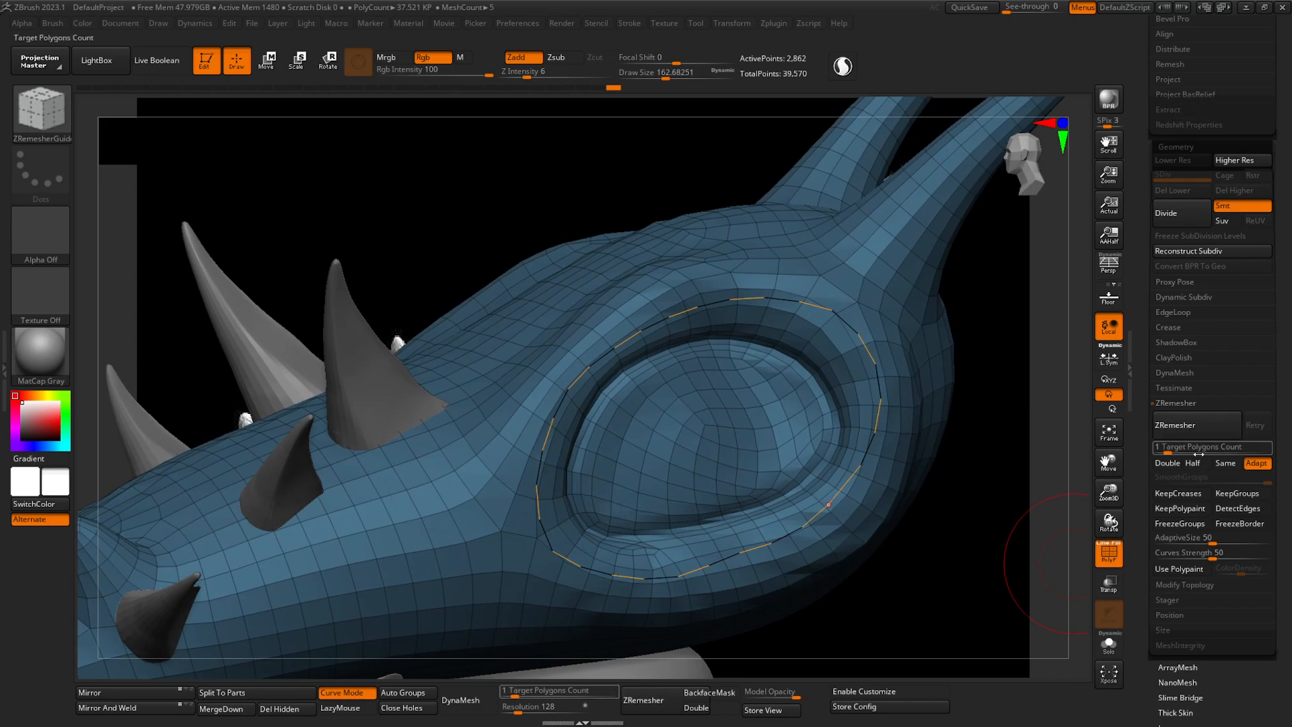
click(1203, 433)
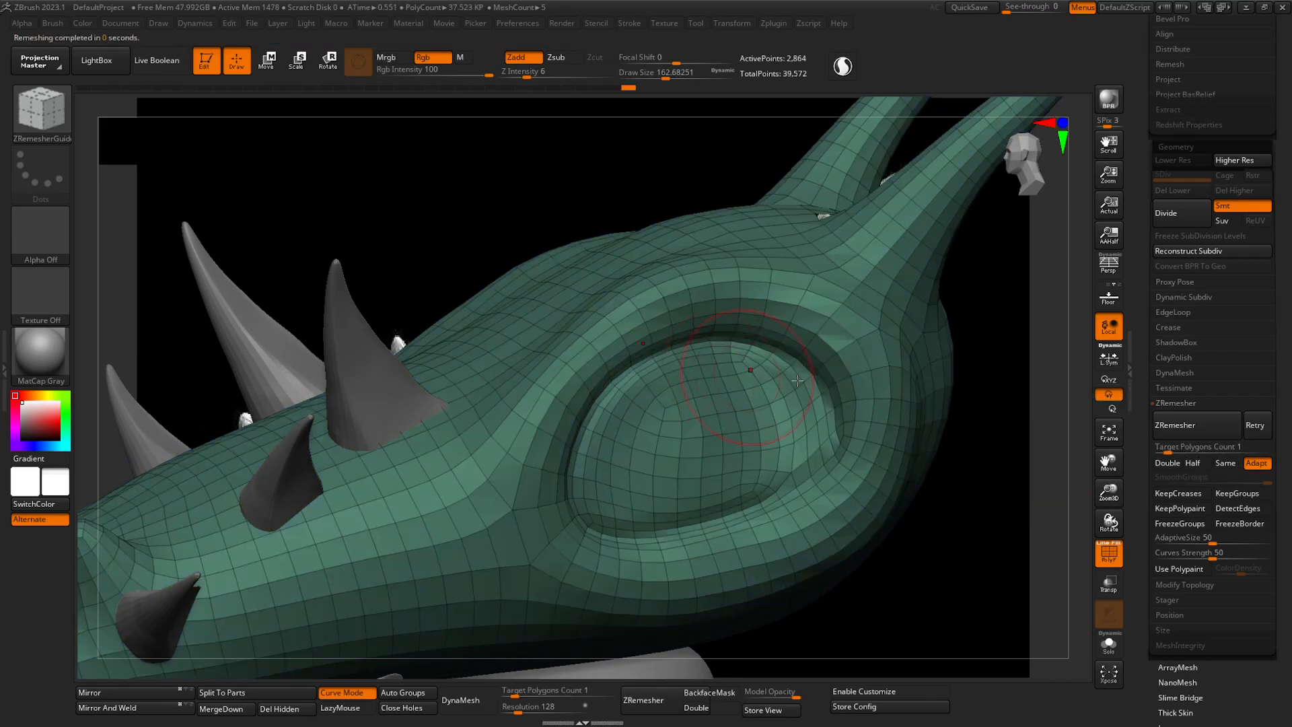
drag(880, 569, 821, 591)
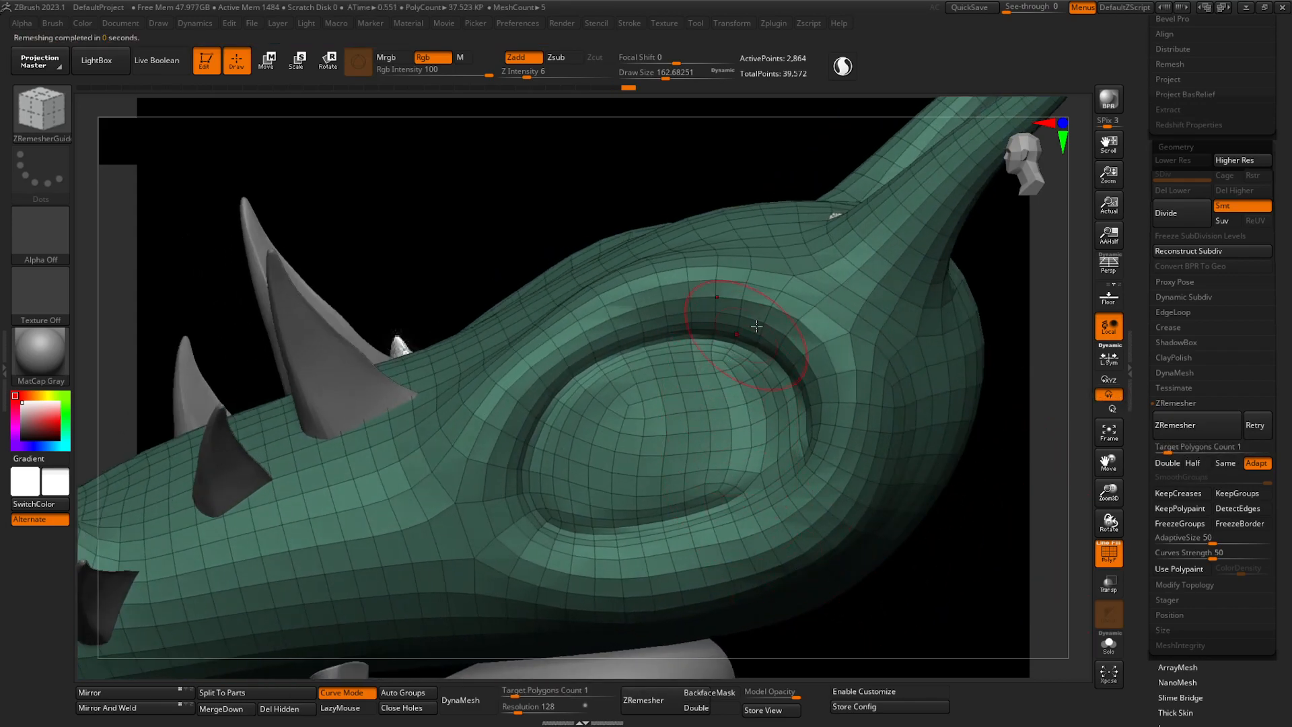
- Draw a round guide curve on the side of the snout above the teeth and ZRemesh the skull along it
ctrl+right_drag(857, 509, 655, 524)
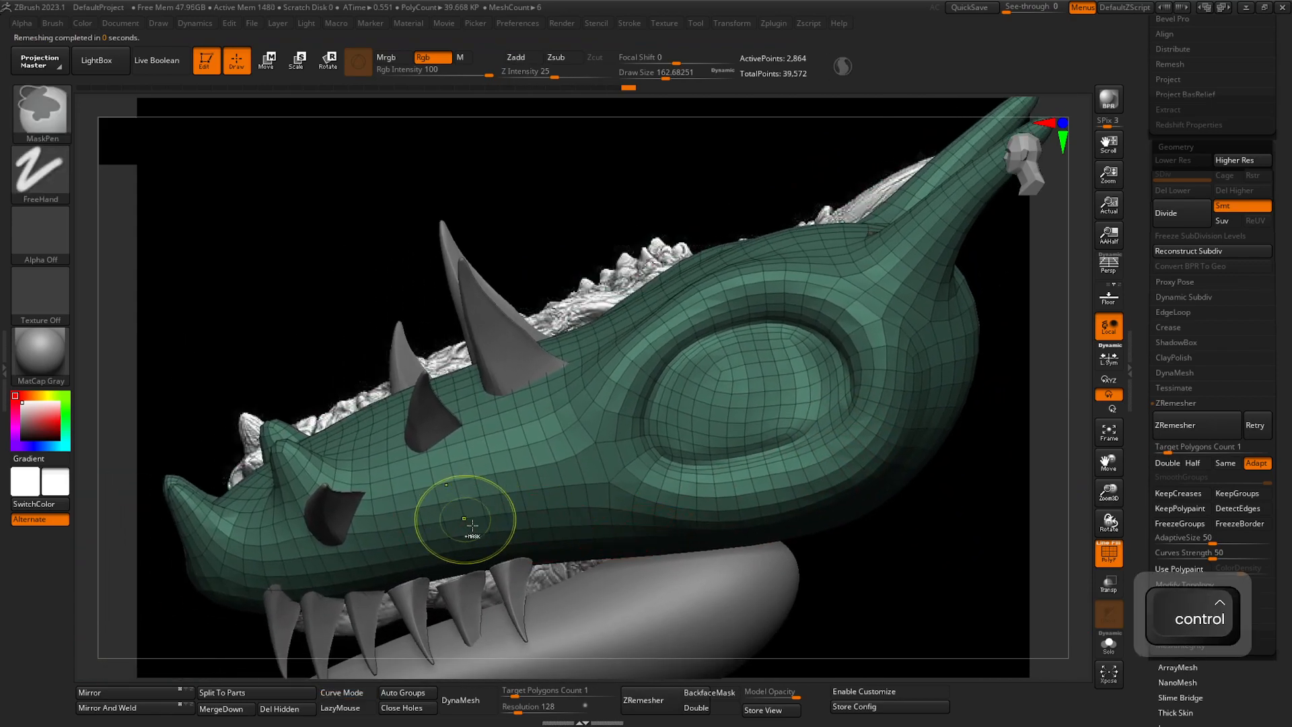
ctrl+right_drag(464, 525, 448, 538)
alt+right_drag(448, 538, 567, 379)
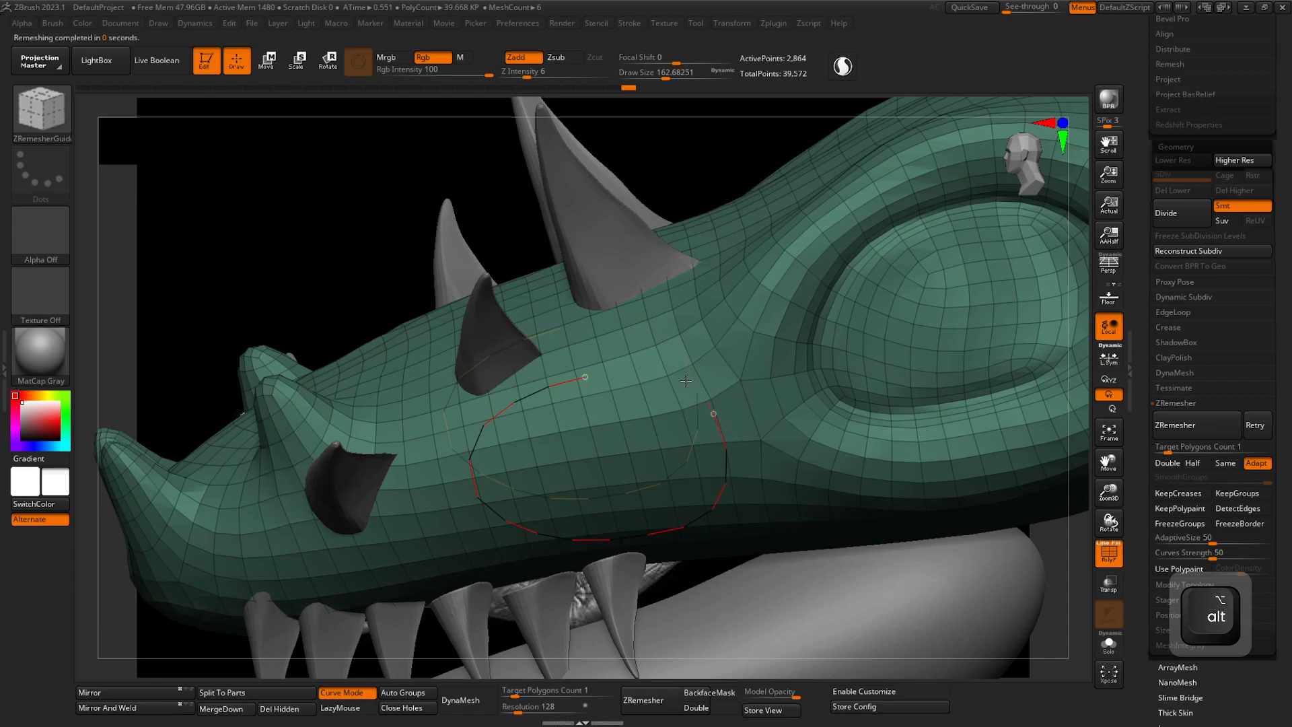
click(1197, 425)
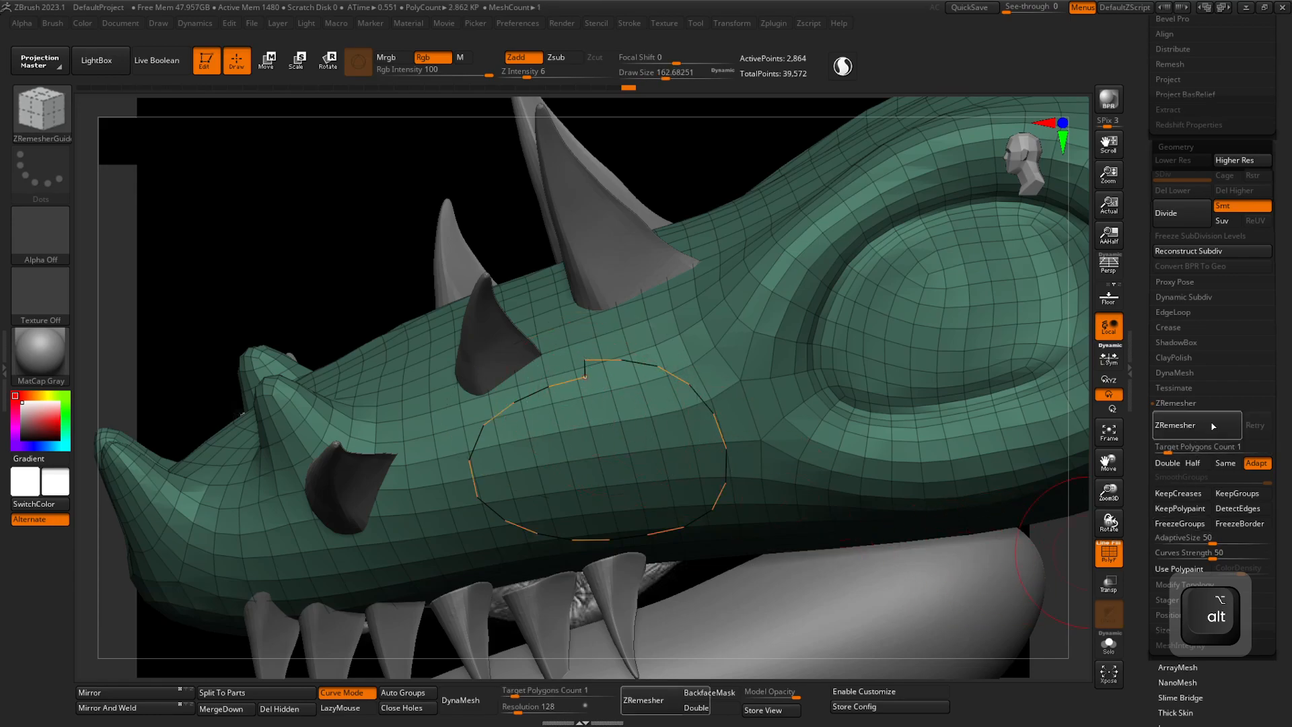
right_drag(491, 501, 515, 423)
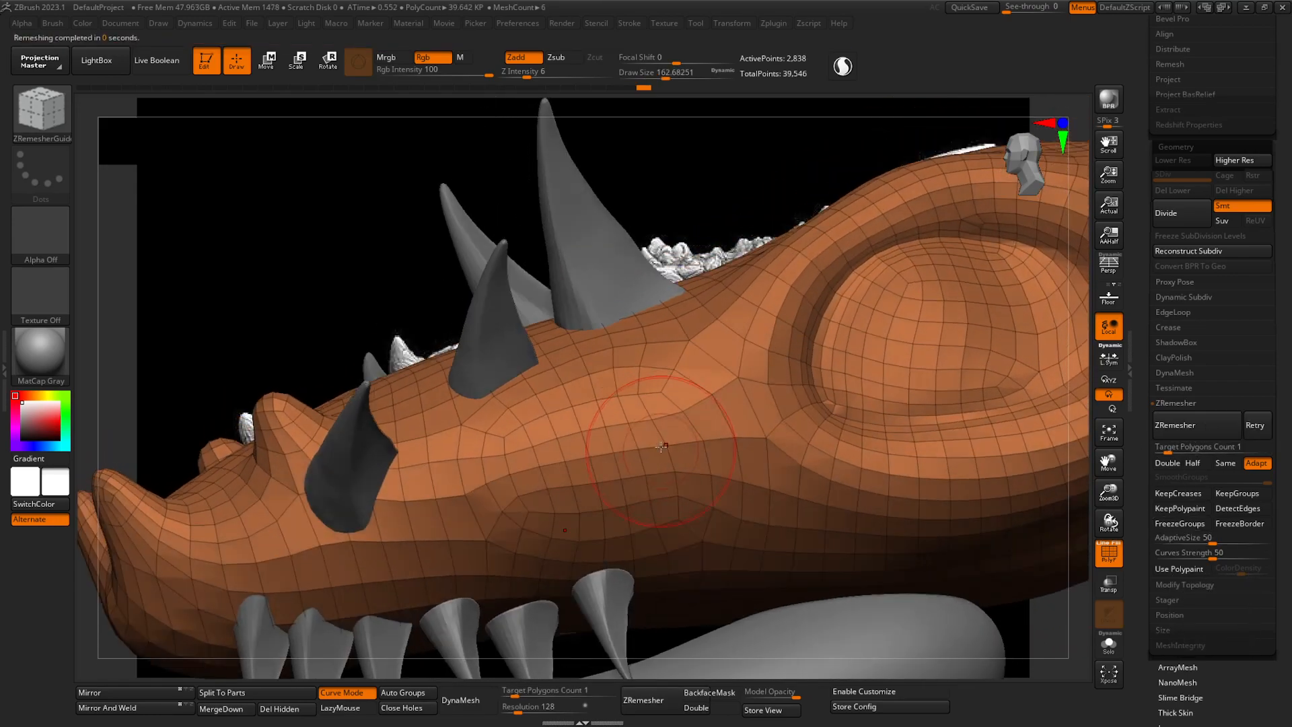
mouse_move(794, 527)
ctrl+right_down()
mouse_move(738, 527)
mouse_move(799, 484)
mouse_move(799, 499)
mouse_move(759, 491)
mouse_move(861, 421)
ctrl+right_up()
mouse_move(839, 467)
ctrl+right_down()
mouse_move(838, 424)
mouse_move(717, 407)
mouse_move(755, 438)
ctrl+right_up()
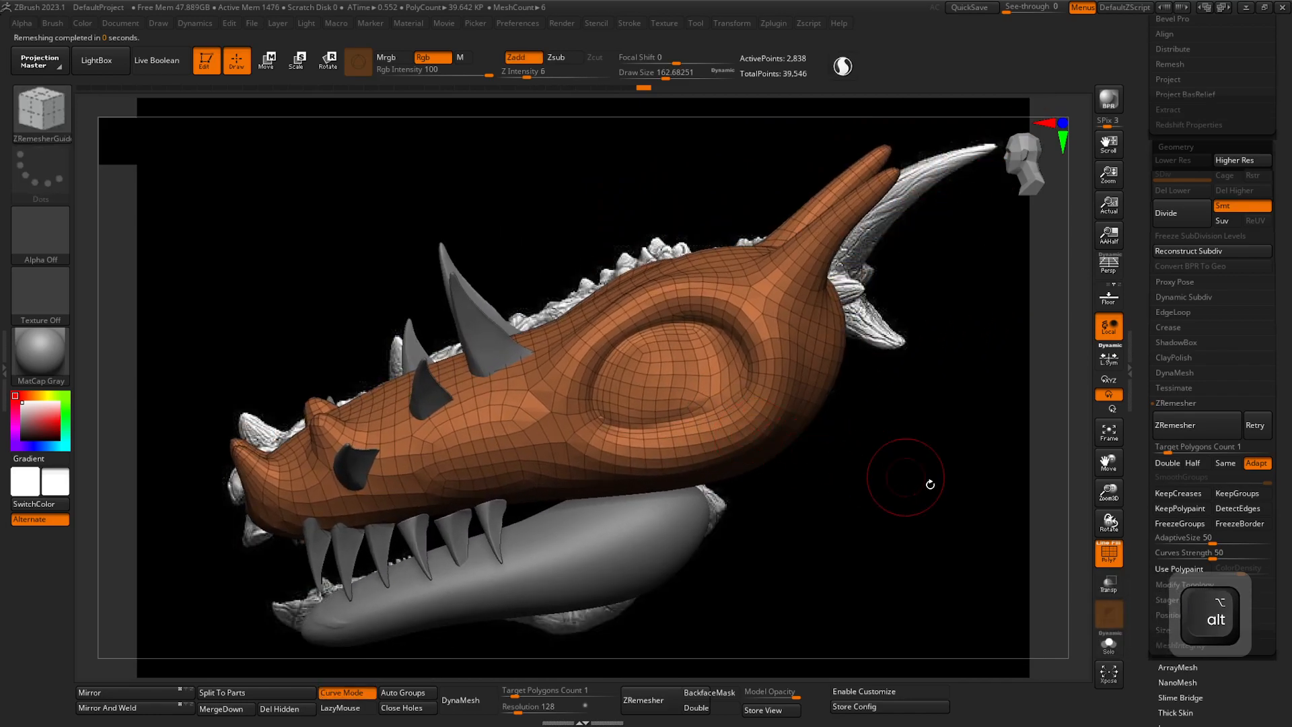
click(1173, 405)
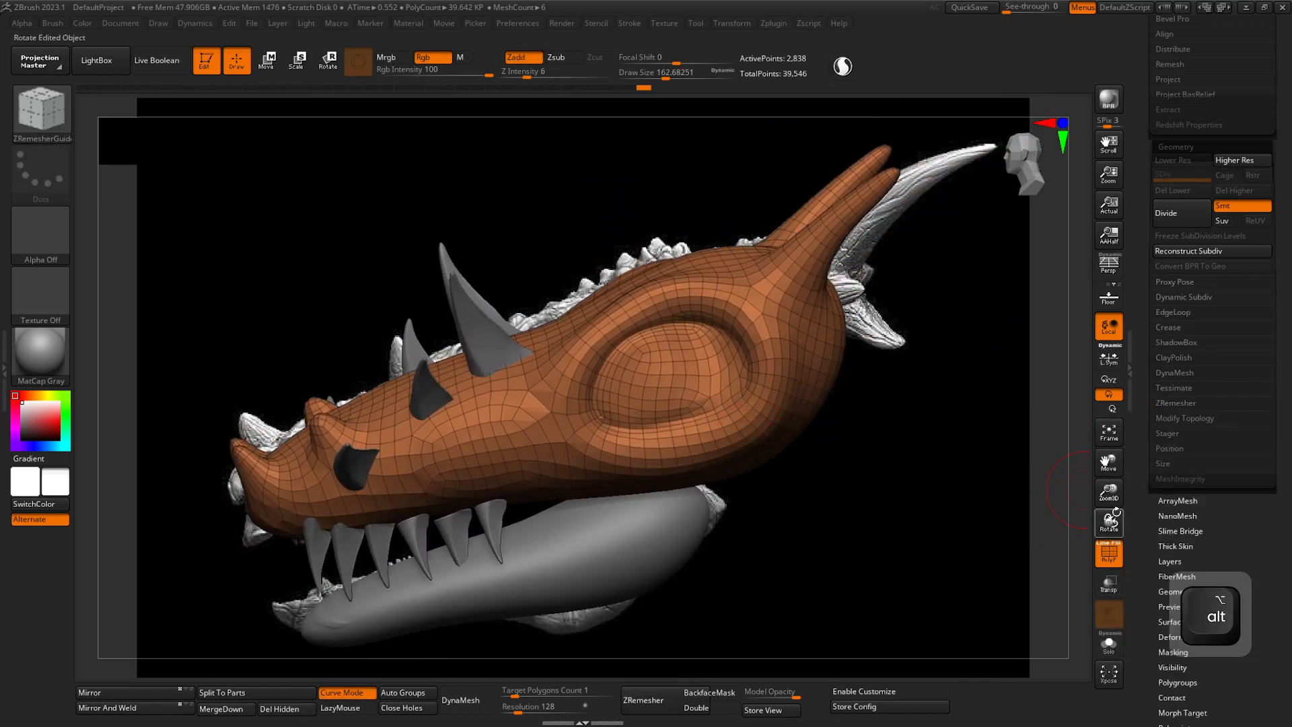